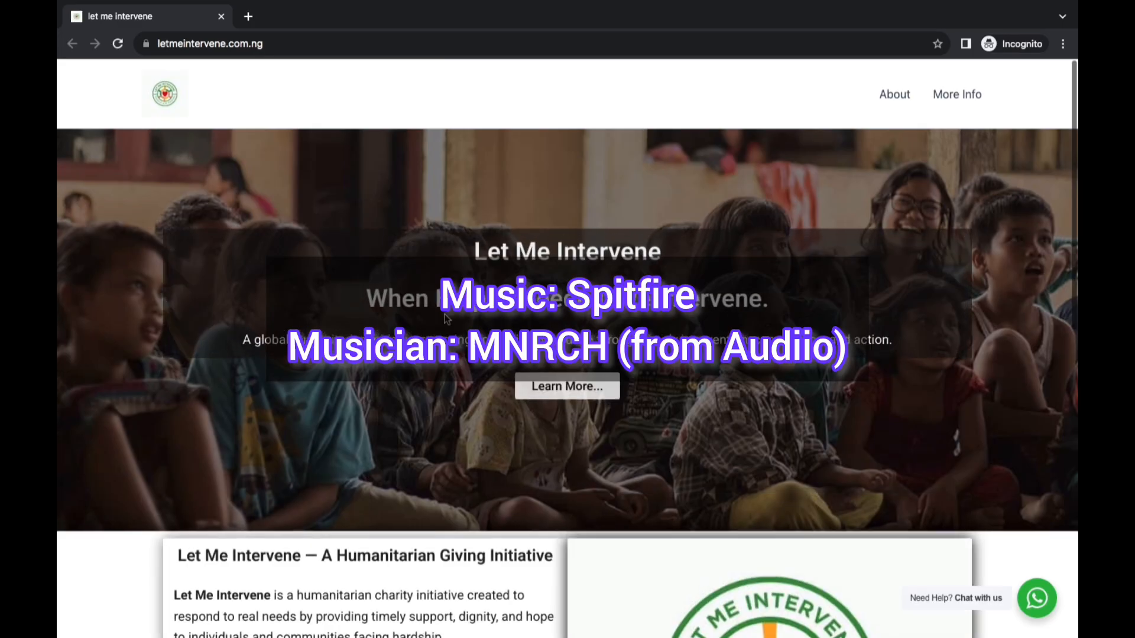
Look through the Let Me Intervene home page, from the initiative's introduction down to the founder section
{"action": "scroll", "coordinate": [503, 448], "scroll_direction": "down", "scroll_amount": 5}
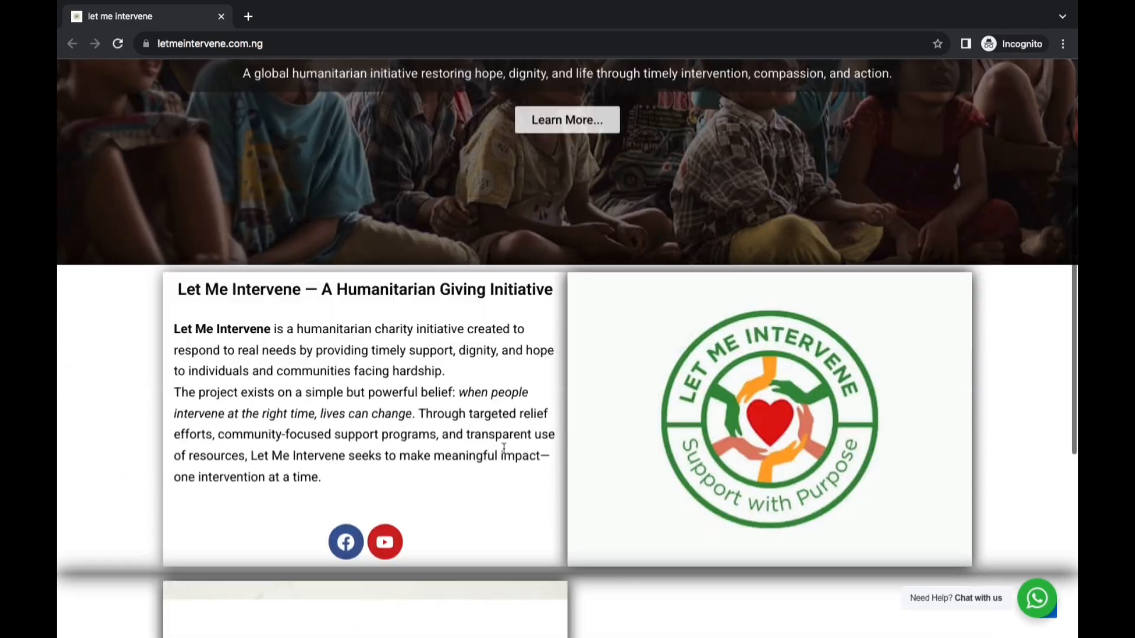
{"action": "scroll", "coordinate": [503, 449], "scroll_direction": "down", "scroll_amount": 7}
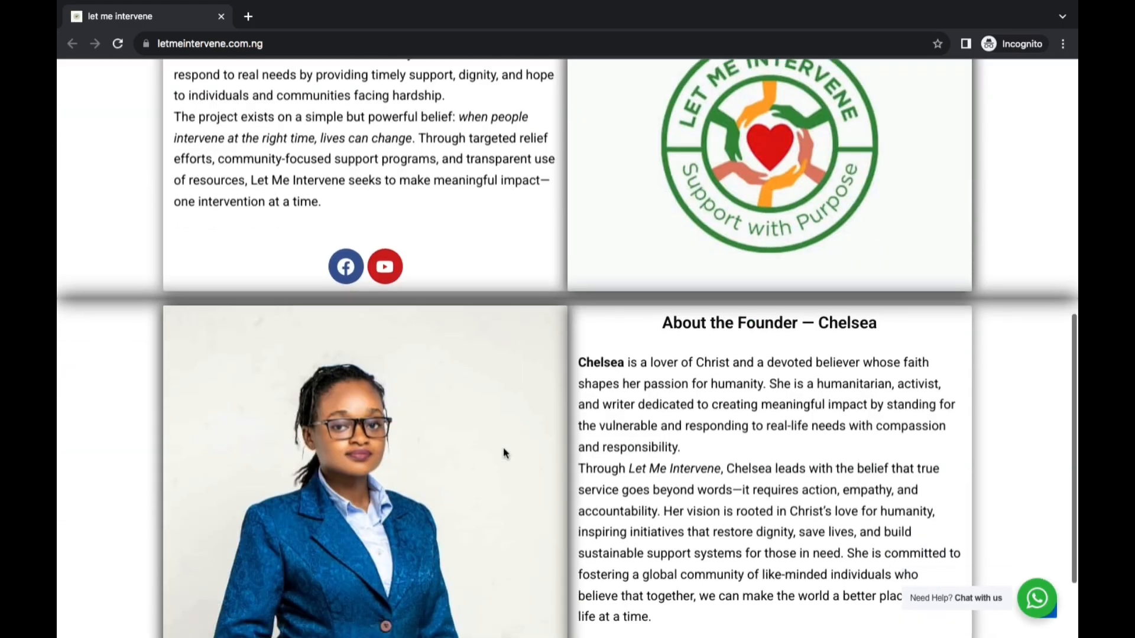
{"action": "scroll", "coordinate": [504, 449], "scroll_direction": "up", "scroll_amount": 5}
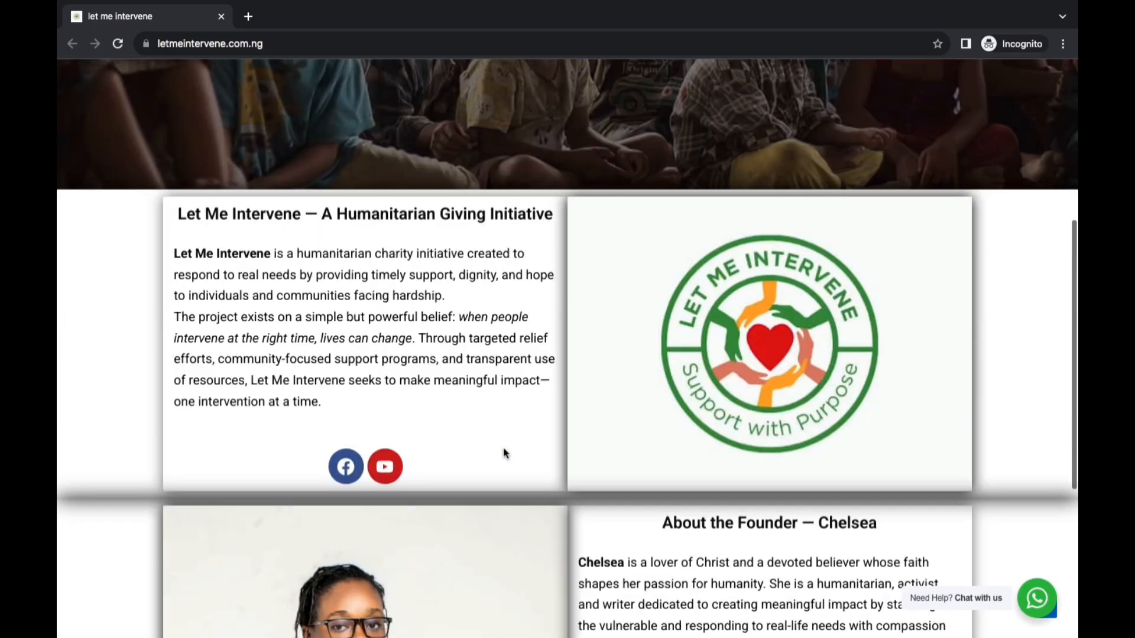
{"action": "scroll", "coordinate": [504, 449], "scroll_direction": "down", "scroll_amount": 5}
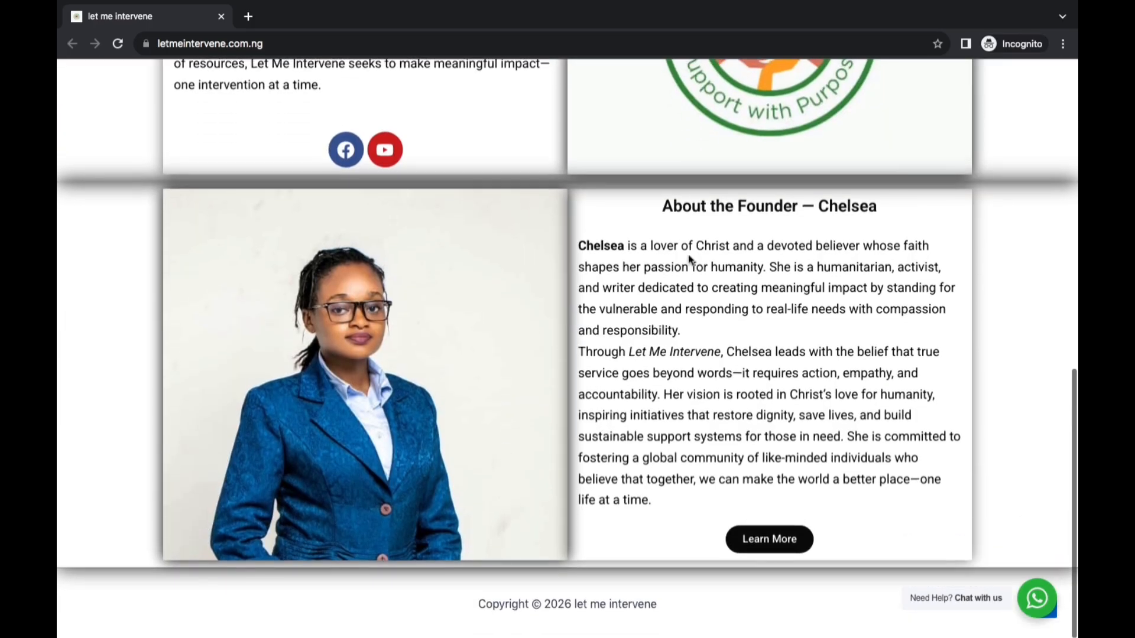
{"action": "scroll", "coordinate": [689, 260], "scroll_direction": "up", "scroll_amount": 3}
{"action": "scroll", "coordinate": [689, 258], "scroll_direction": "up", "scroll_amount": 7}
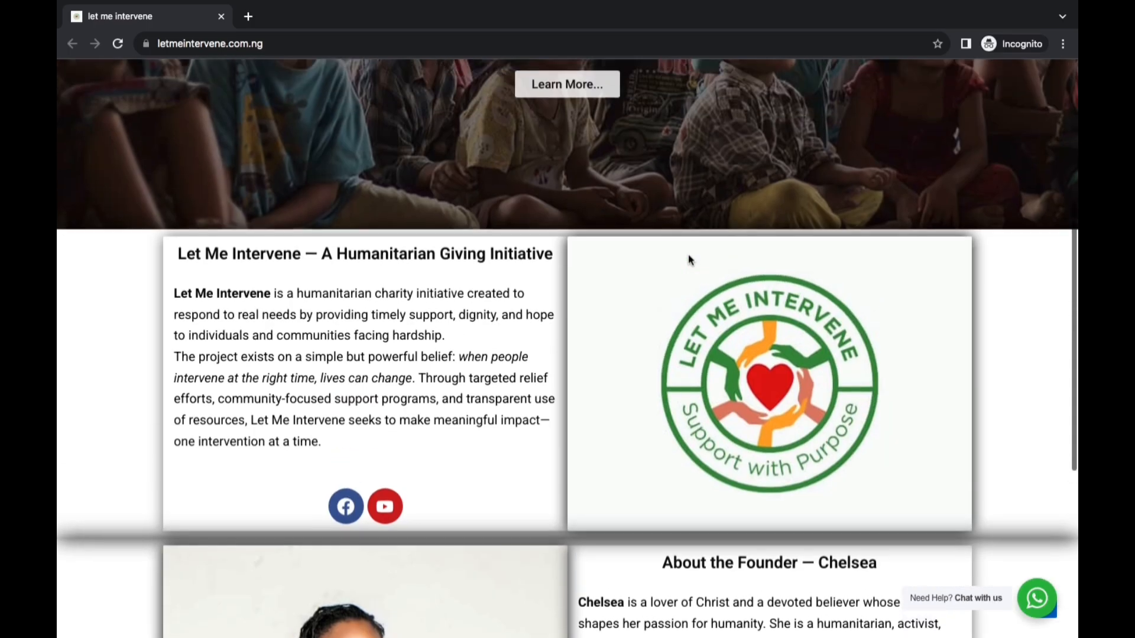
{"action": "scroll", "coordinate": [688, 258], "scroll_direction": "down", "scroll_amount": 10}
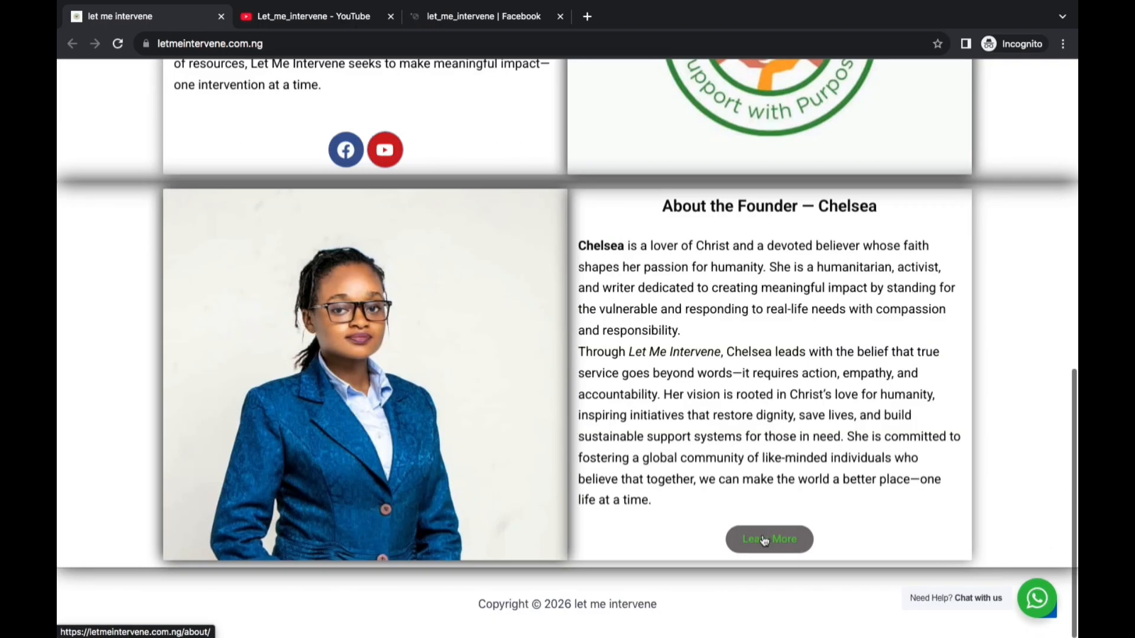
Open the page linked from the founder section's Learn More and look through its About content
{"action": "left_click", "coordinate": [764, 540]}
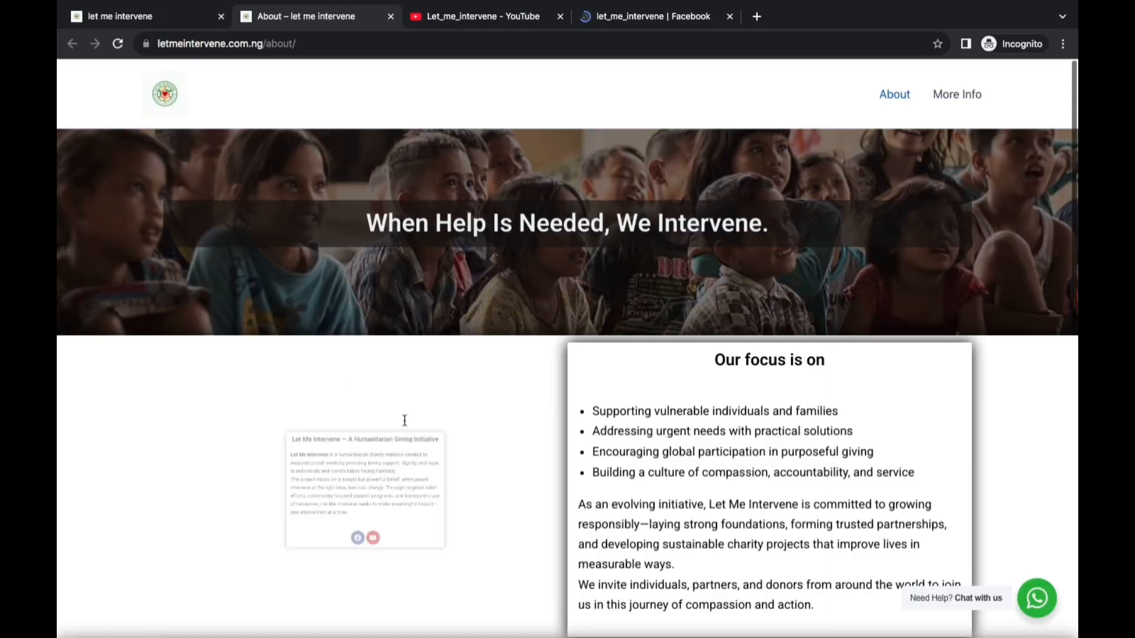
{"action": "scroll", "coordinate": [503, 311], "scroll_direction": "down", "scroll_amount": 3}
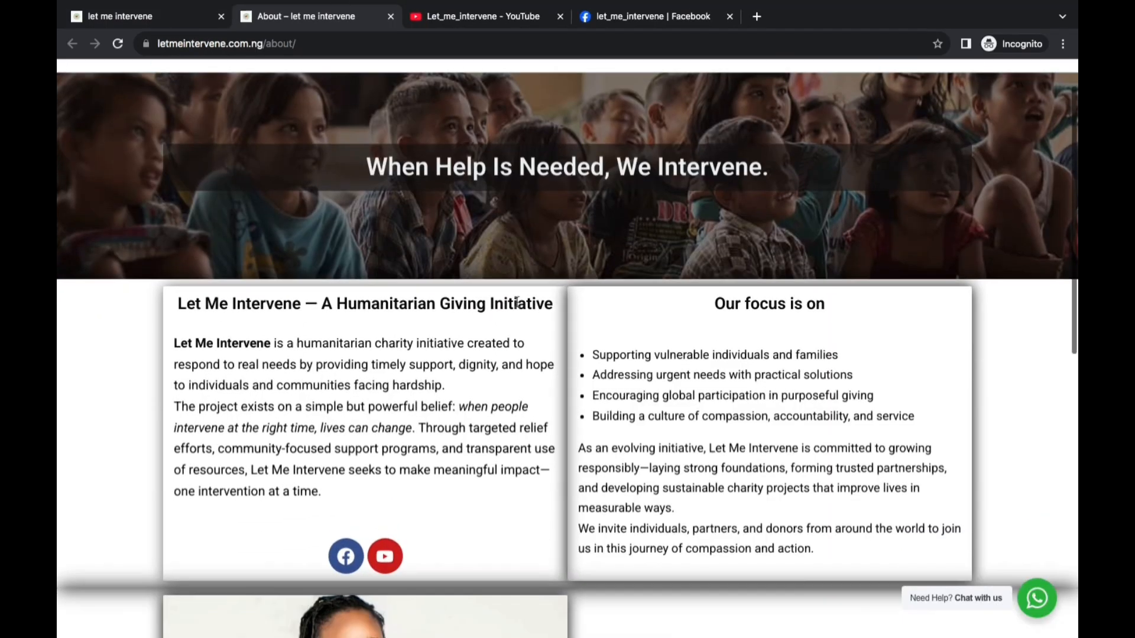
{"action": "scroll", "coordinate": [517, 305], "scroll_direction": "down", "scroll_amount": 10}
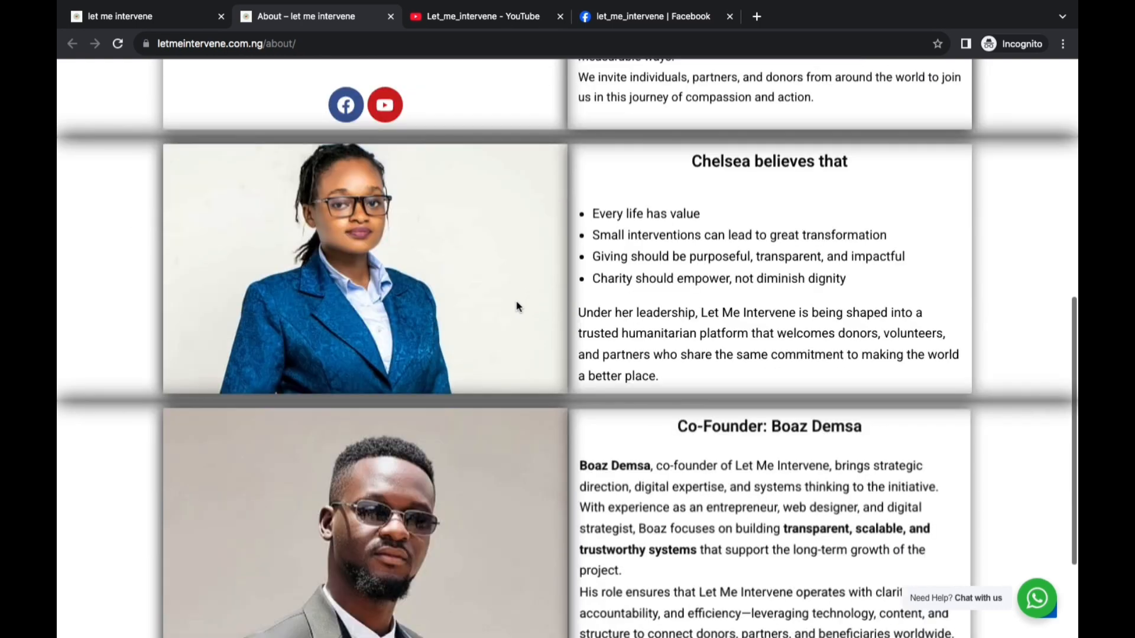
{"action": "scroll", "coordinate": [516, 306], "scroll_direction": "up", "scroll_amount": 7}
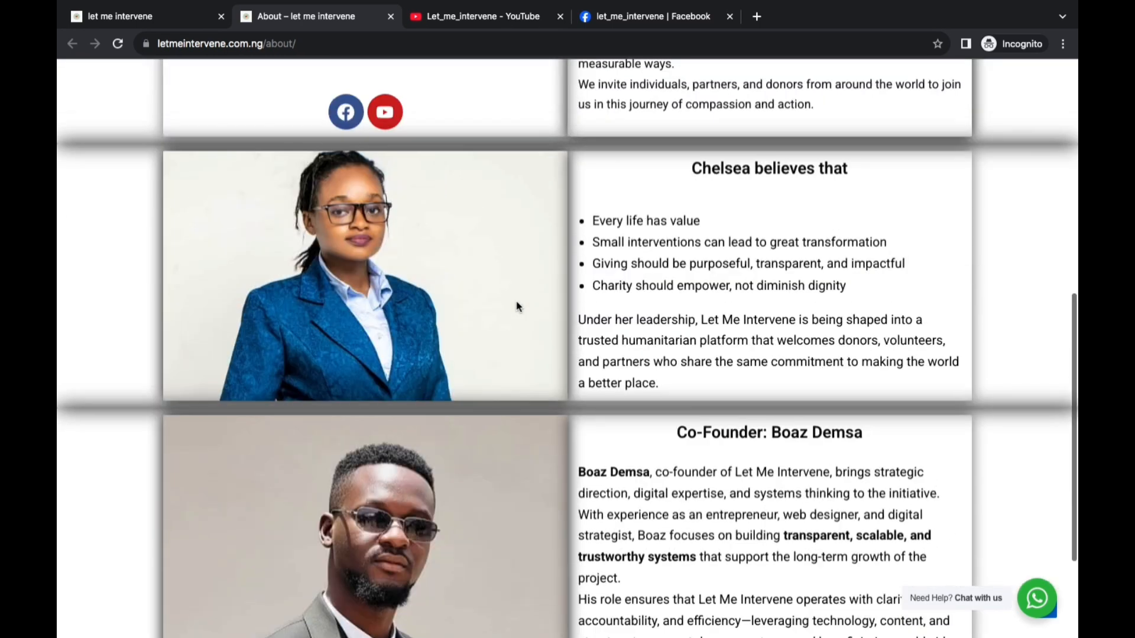
{"action": "scroll", "coordinate": [517, 305], "scroll_direction": "up", "scroll_amount": 4}
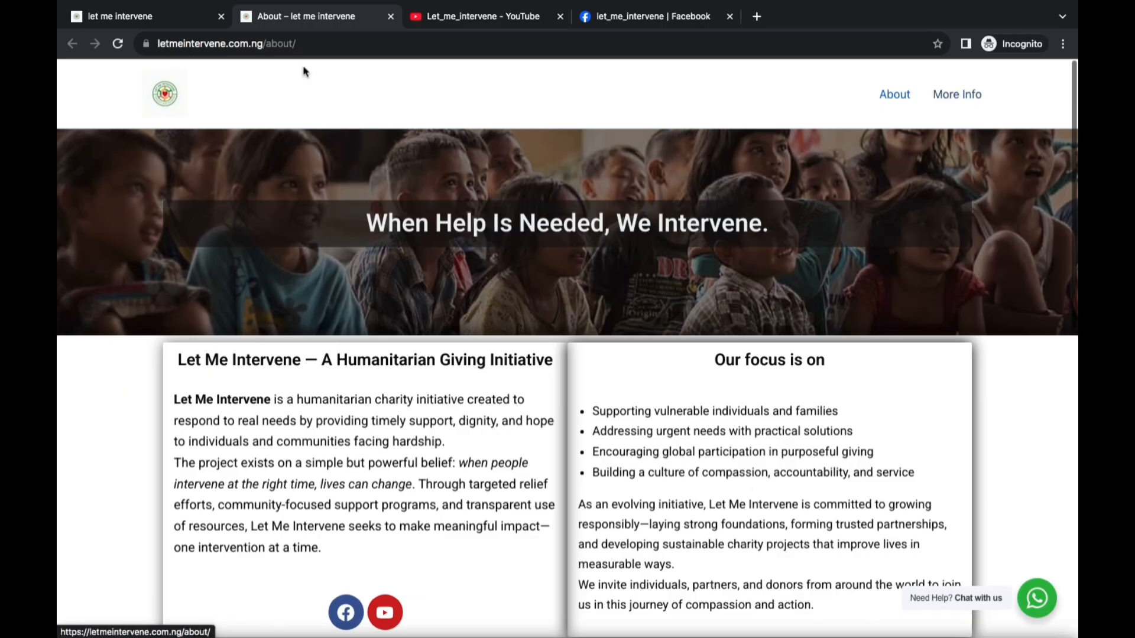
Go to the site's blog and read the post "Our Next Mission — Help Us Intervene Where It Matters Most" through to the comment form
{"action": "left_click", "coordinate": [176, 110]}
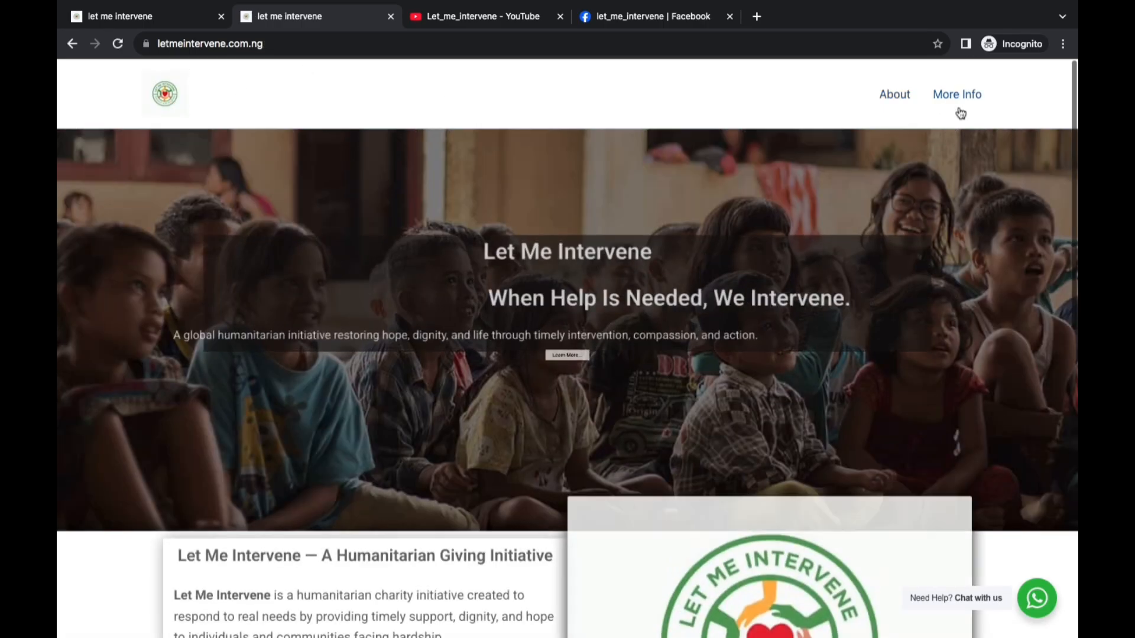
{"action": "left_click", "coordinate": [585, 393]}
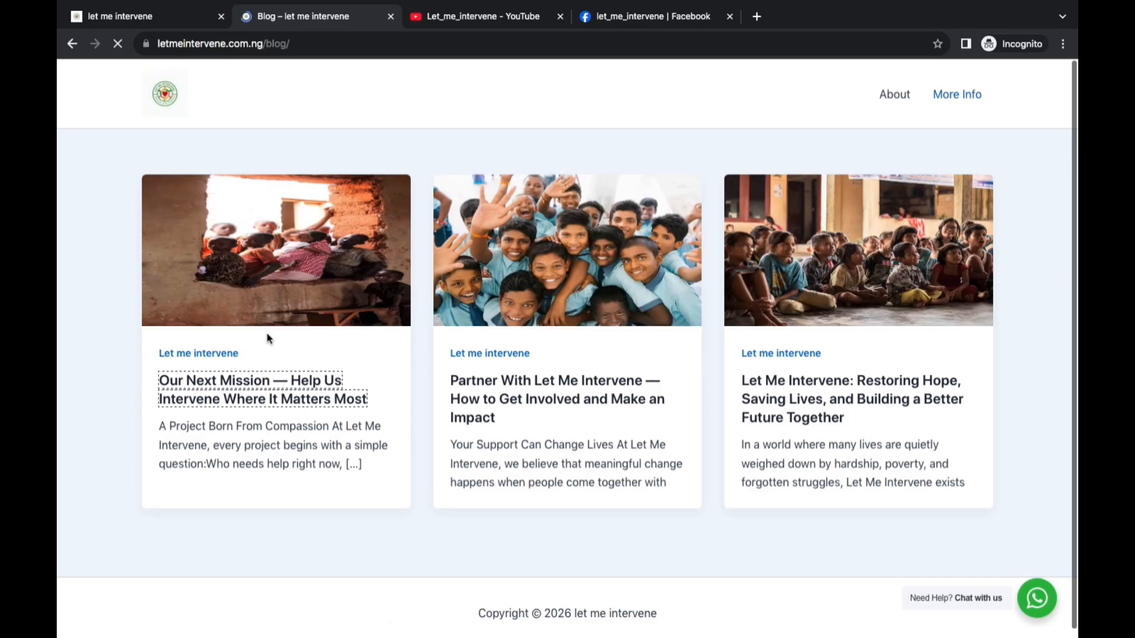
{"action": "left_click", "coordinate": [323, 392]}
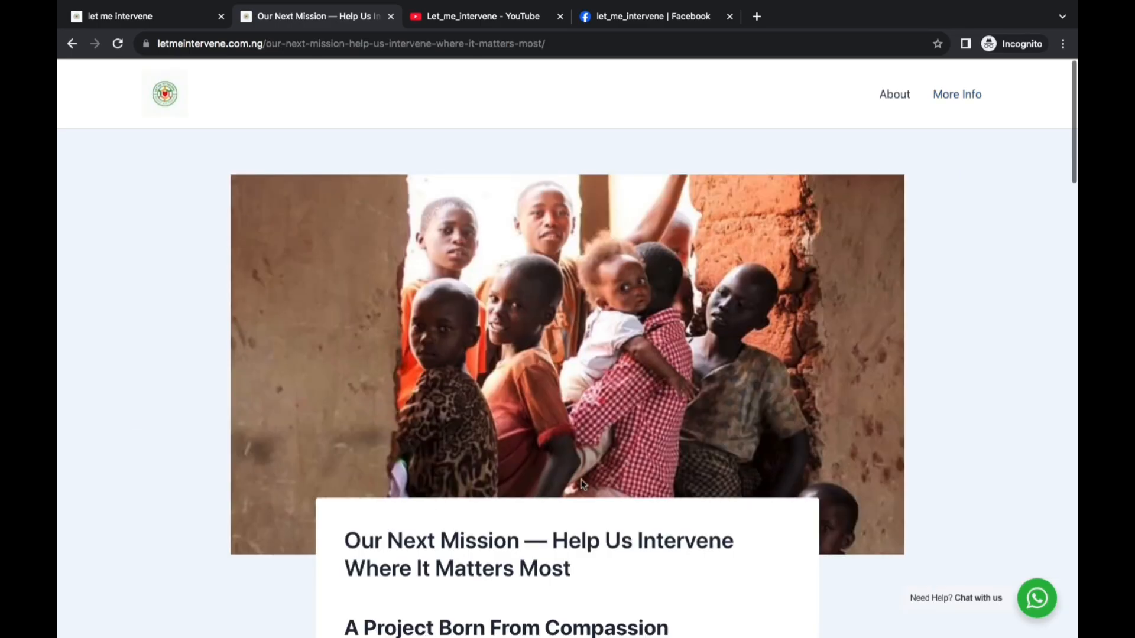
{"action": "scroll", "coordinate": [561, 449], "scroll_direction": "down", "scroll_amount": 3}
{"action": "scroll", "coordinate": [554, 427], "scroll_direction": "down", "scroll_amount": 20}
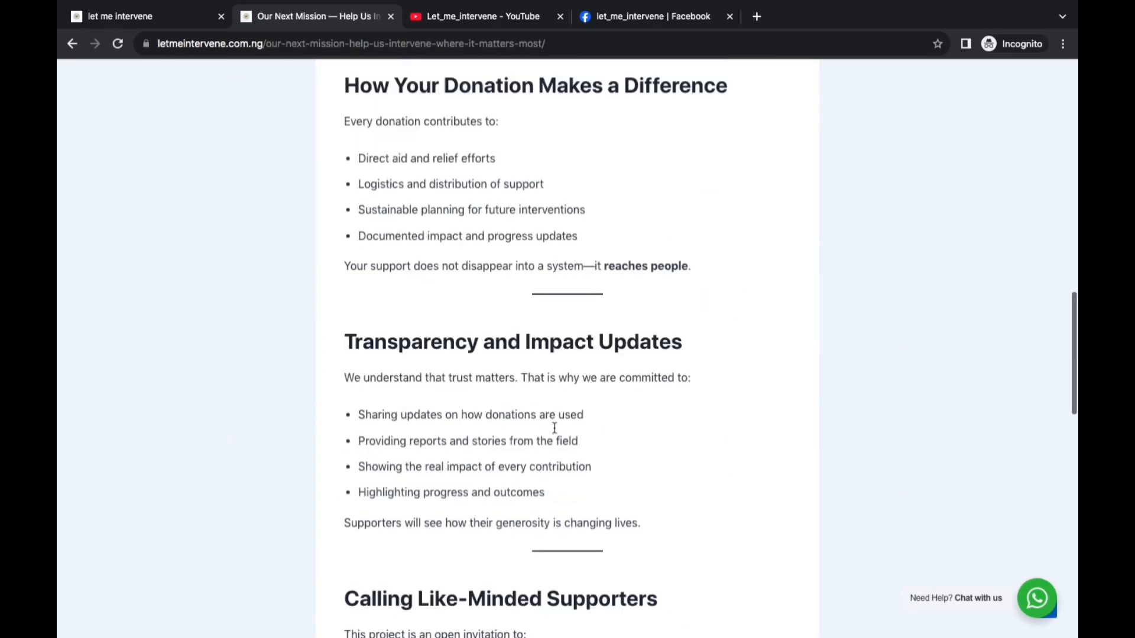
{"action": "scroll", "coordinate": [554, 427], "scroll_direction": "down", "scroll_amount": 7}
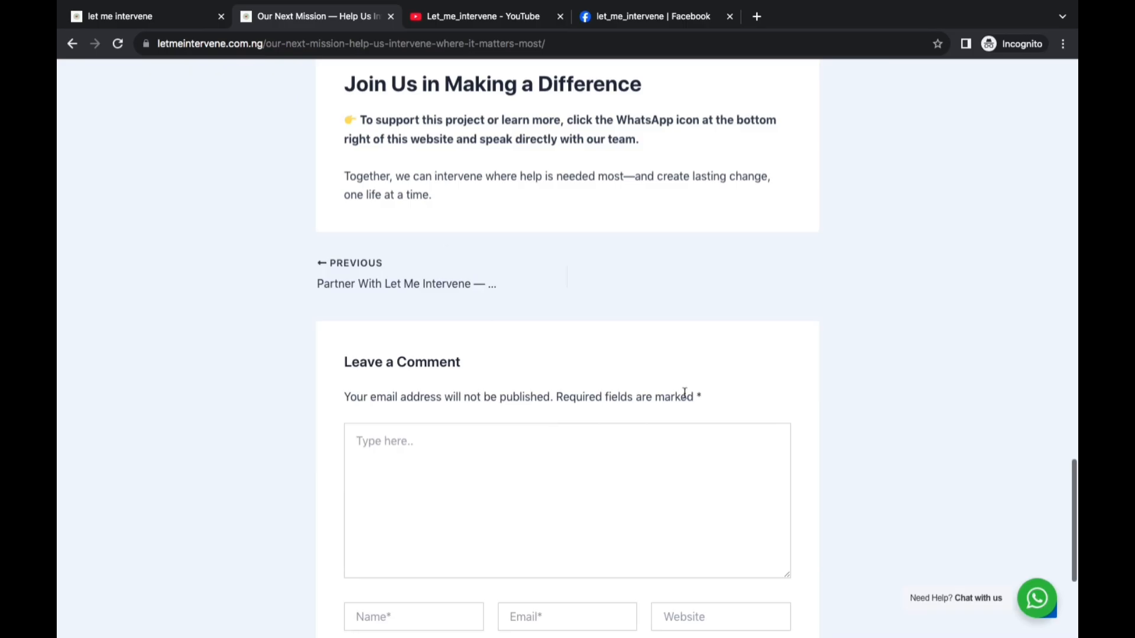
Try the WhatsApp widget's Help Center chat link, return to the blog post and close the widget
{"action": "left_click", "coordinate": [1033, 600]}
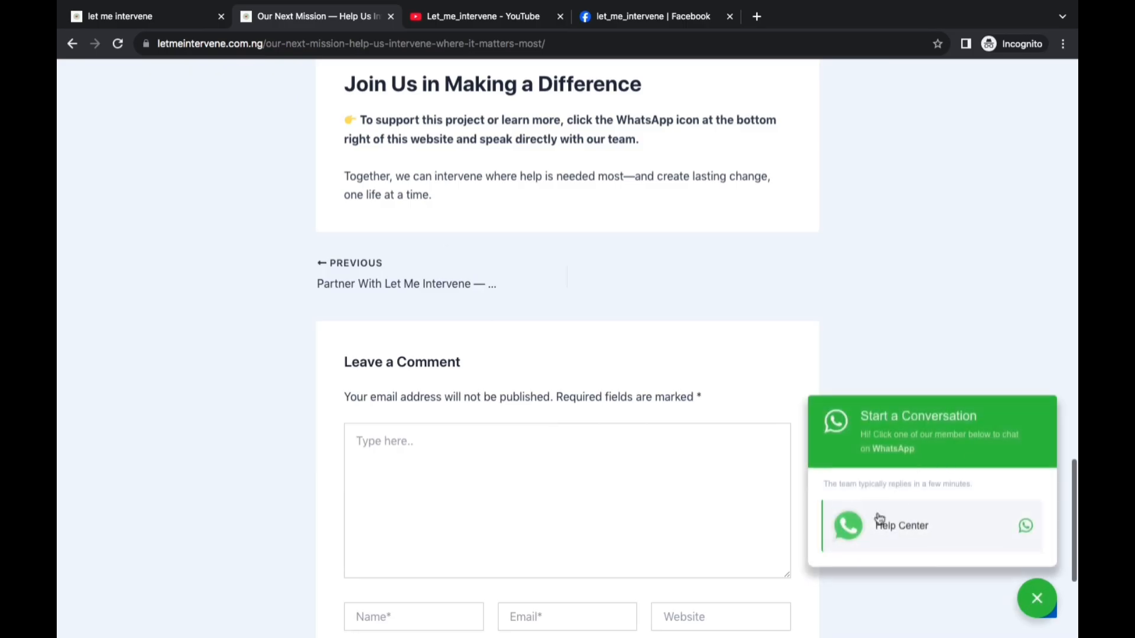
{"action": "left_click", "coordinate": [889, 541]}
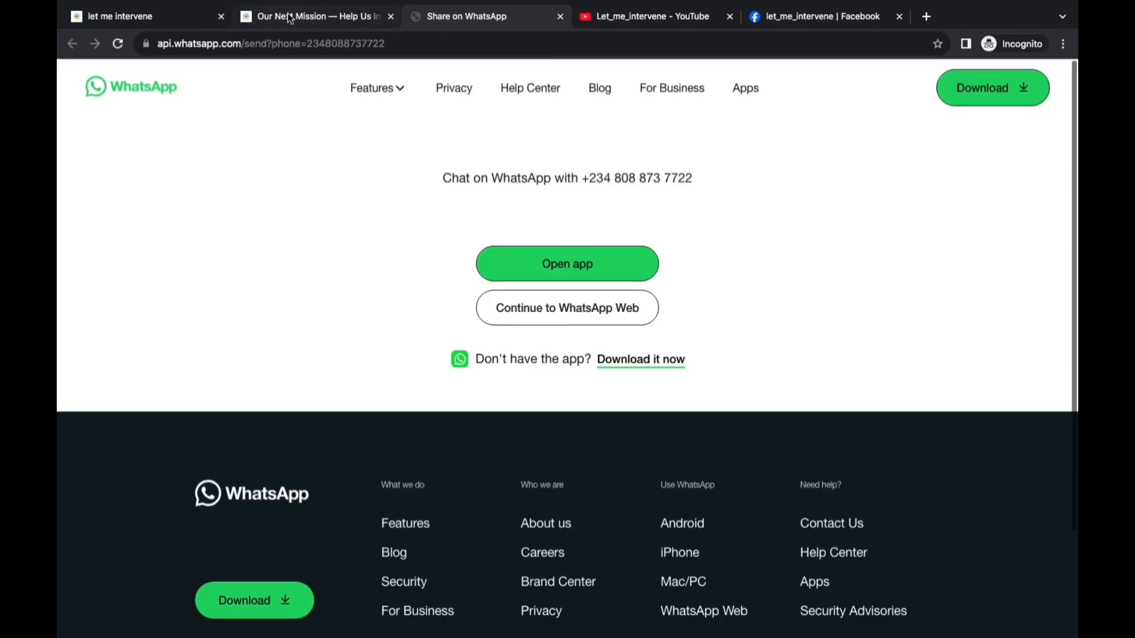
{"action": "left_click", "coordinate": [290, 18]}
{"action": "scroll", "coordinate": [499, 181], "scroll_direction": "up", "scroll_amount": 15}
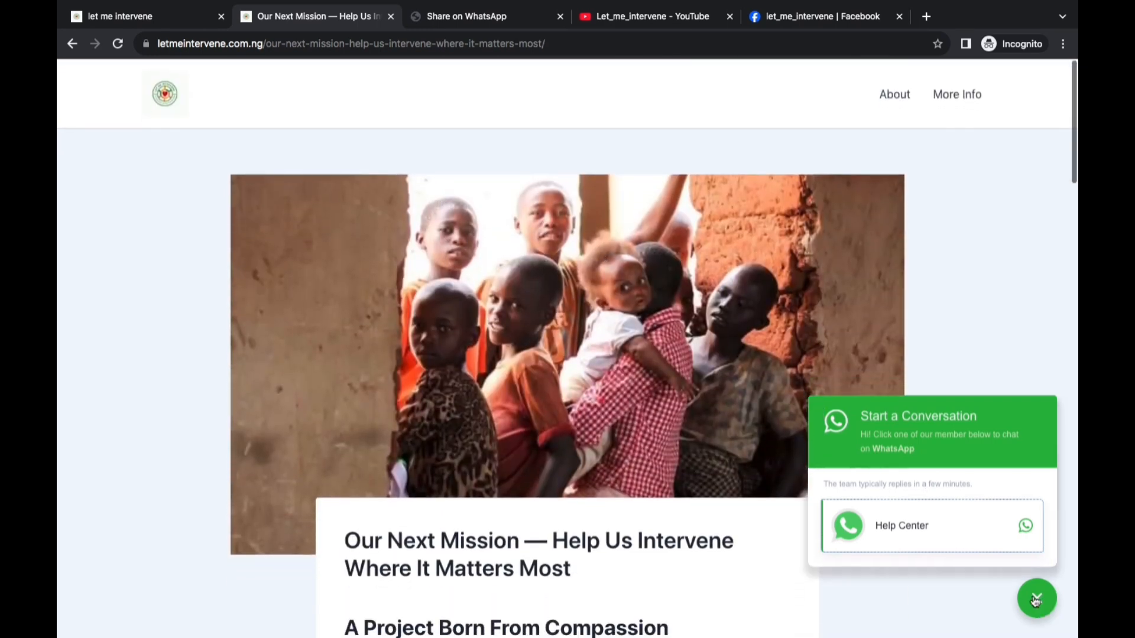
{"action": "left_click", "coordinate": [1035, 601]}
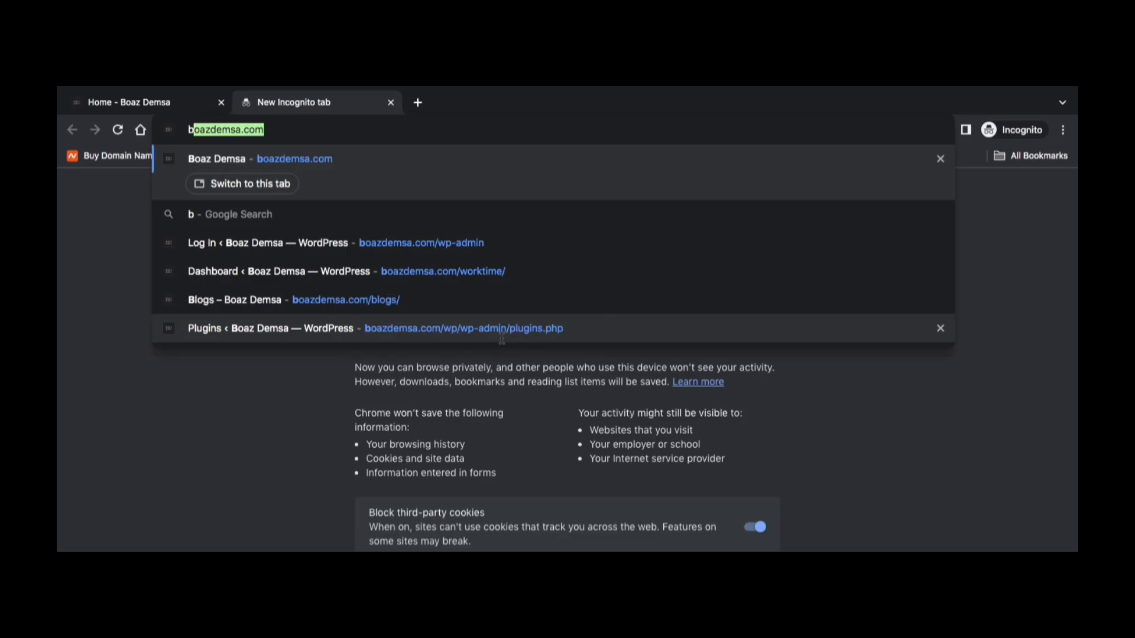
Load the web designer's own website in the new incognito tab and switch to the Truehost web hosting page
{"action": "type", "text": "oazd"}
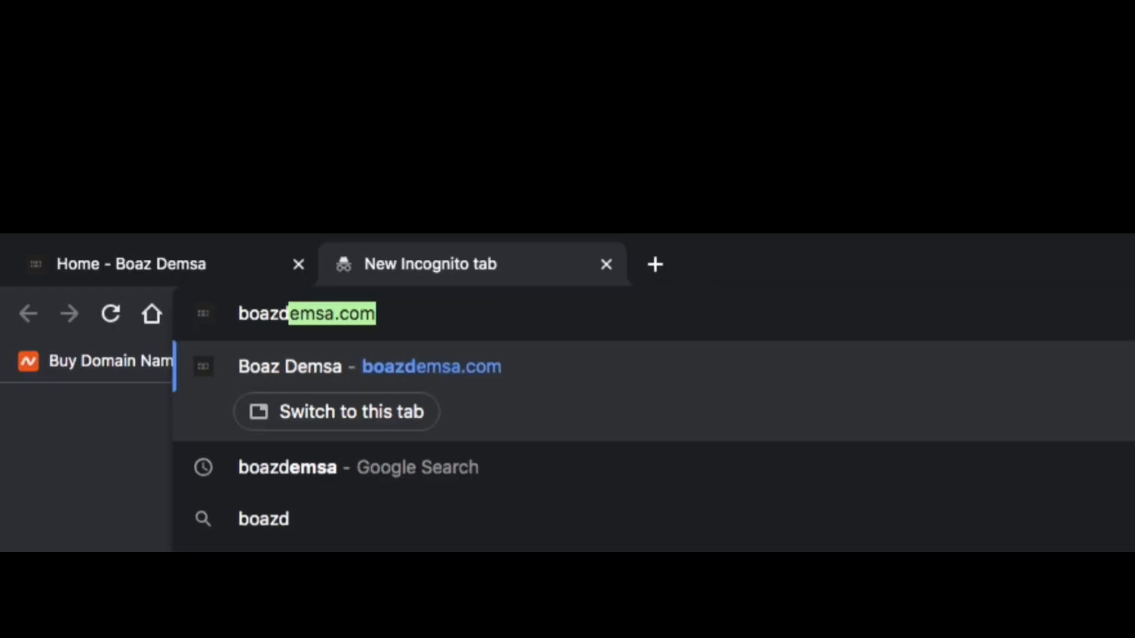
{"action": "key", "text": "Right"}
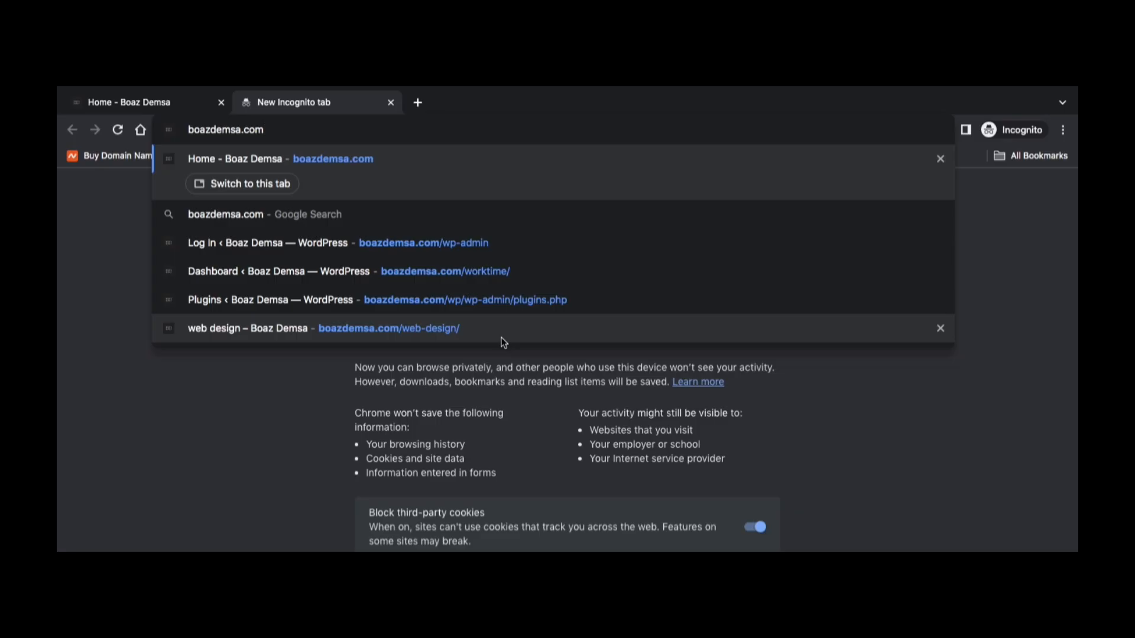
{"action": "key", "text": "Return"}
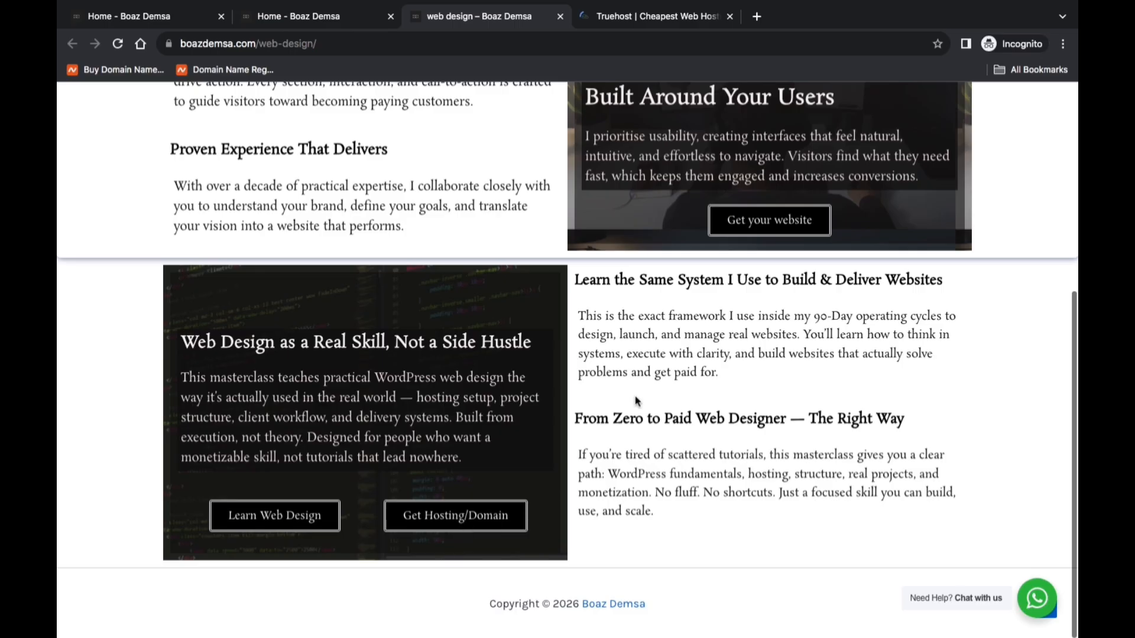
{"action": "left_click", "coordinate": [674, 16]}
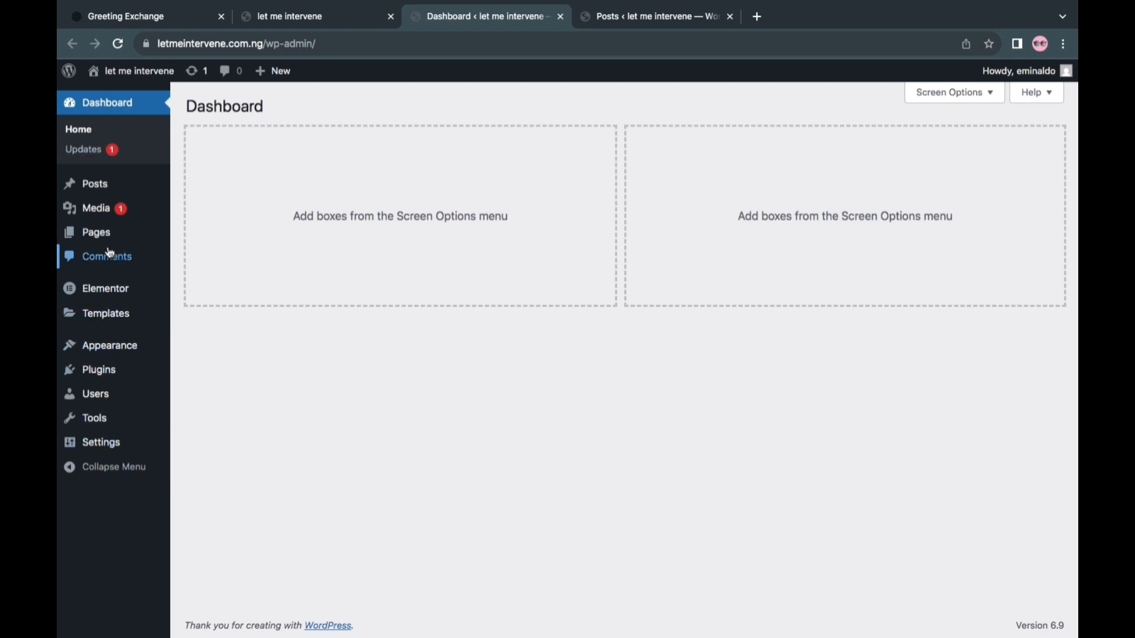
Open the WordPress site's Themes page in a new tab, keeping the dashboard open
{"action": "mouse_move", "coordinate": [111, 356]}
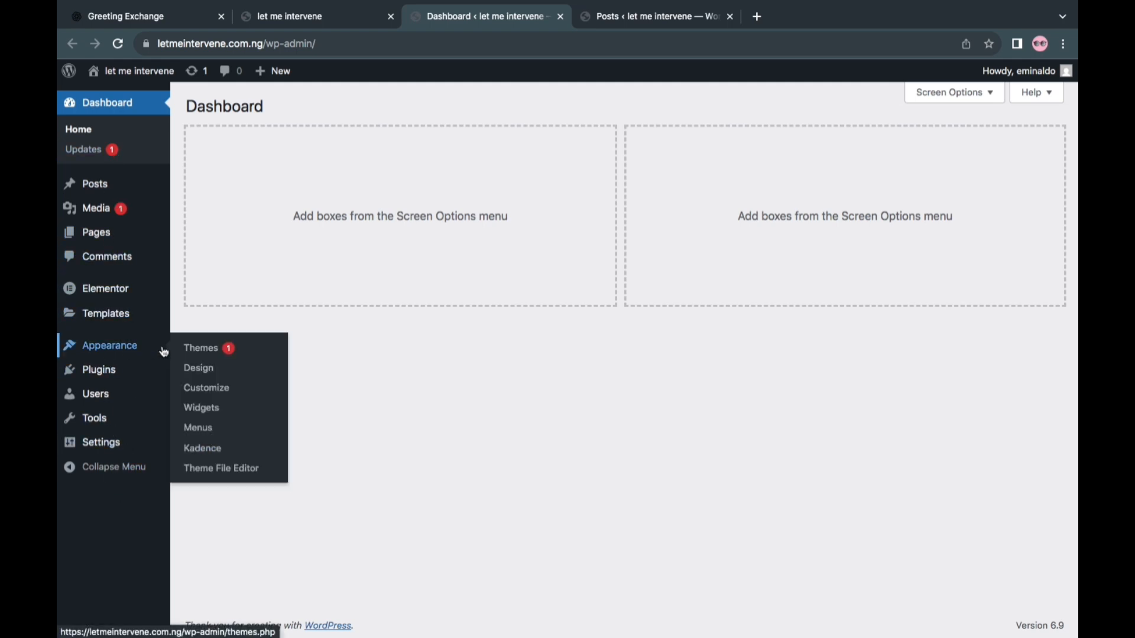
{"action": "right_click", "coordinate": [197, 348]}
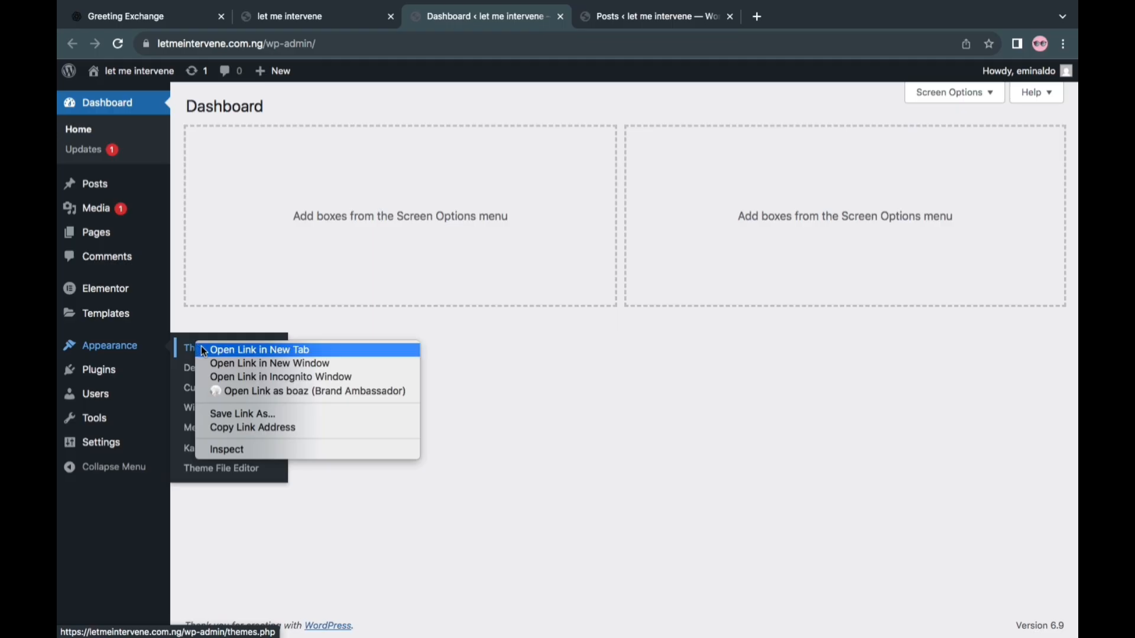
{"action": "left_click", "coordinate": [248, 350]}
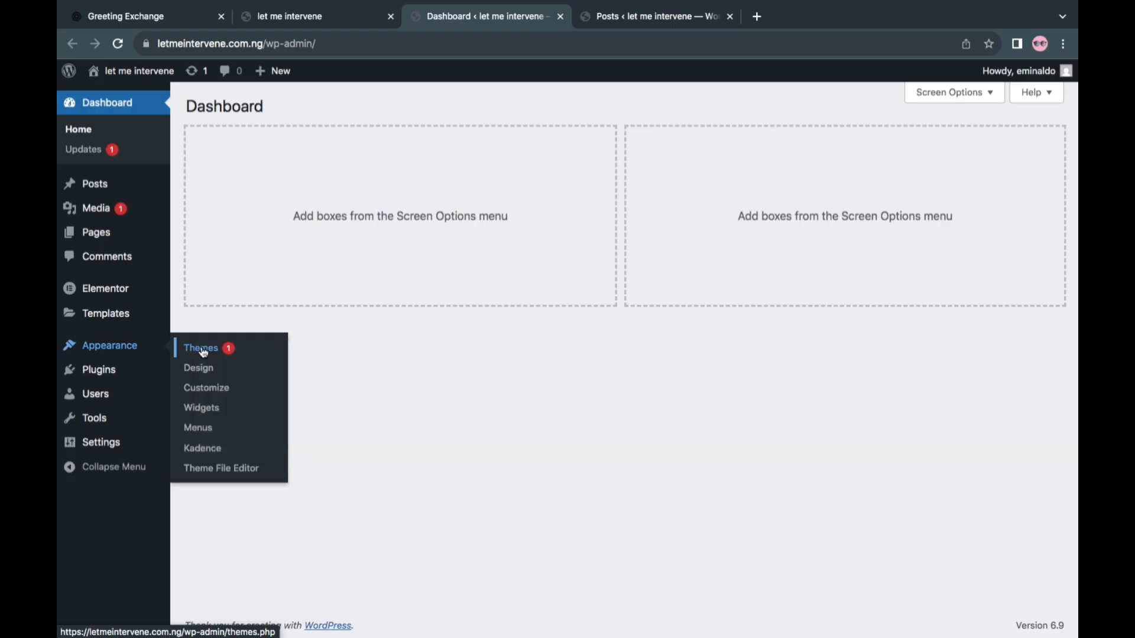
Show only the published pages in the site's Pages list
{"action": "left_click", "coordinate": [104, 377]}
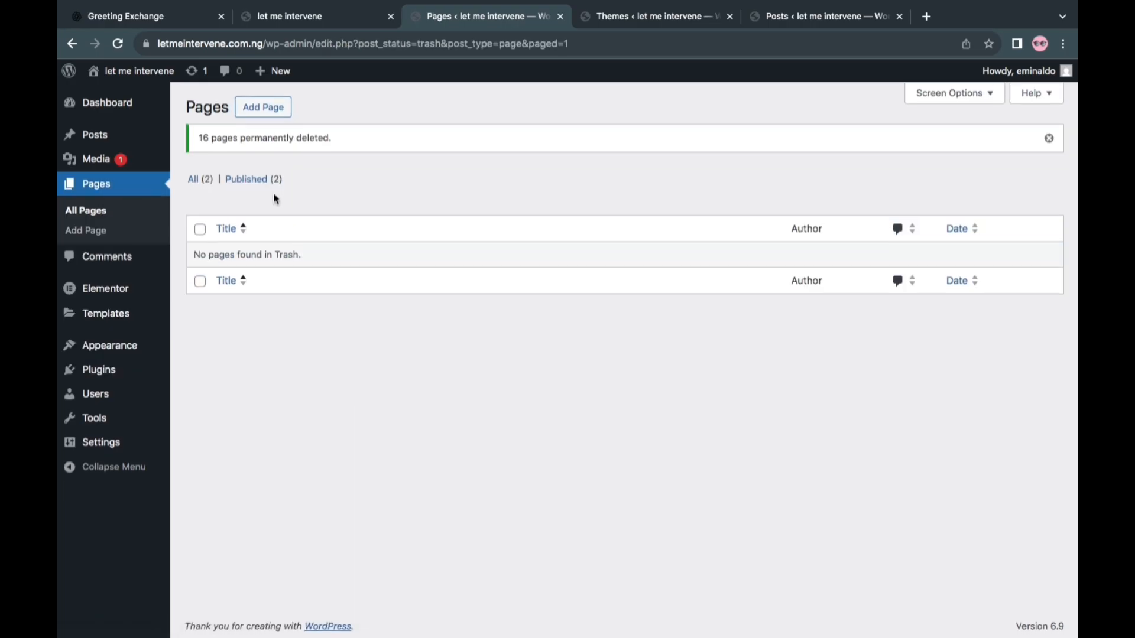
{"action": "left_click", "coordinate": [251, 179]}
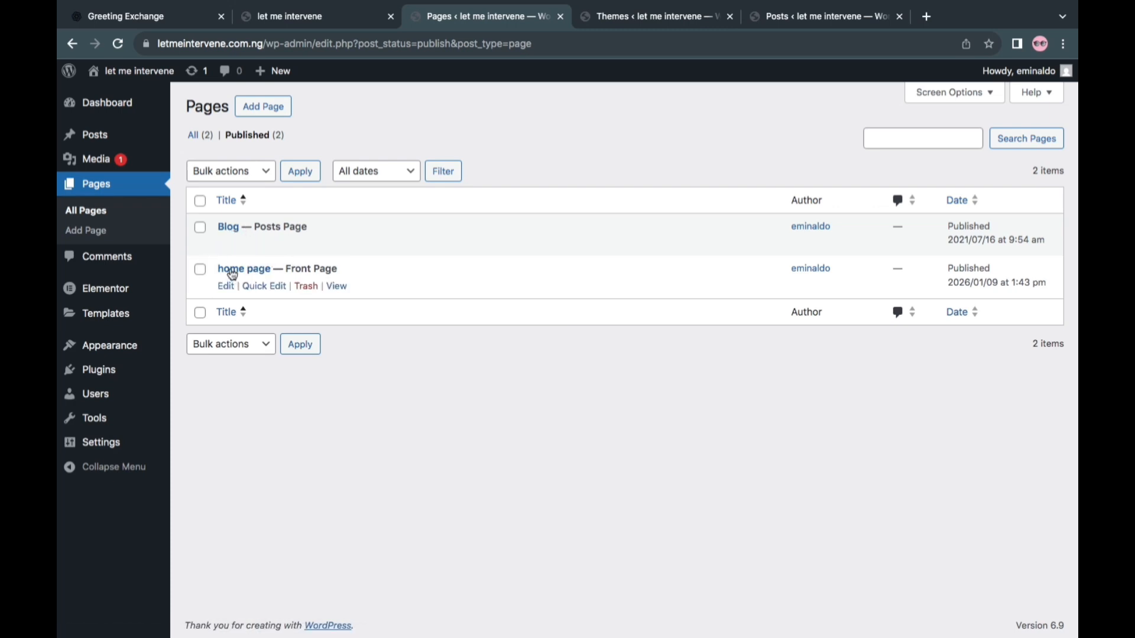
Show all of the site's posts and open the Add Post editor in a separate tab
{"action": "left_click", "coordinate": [103, 138]}
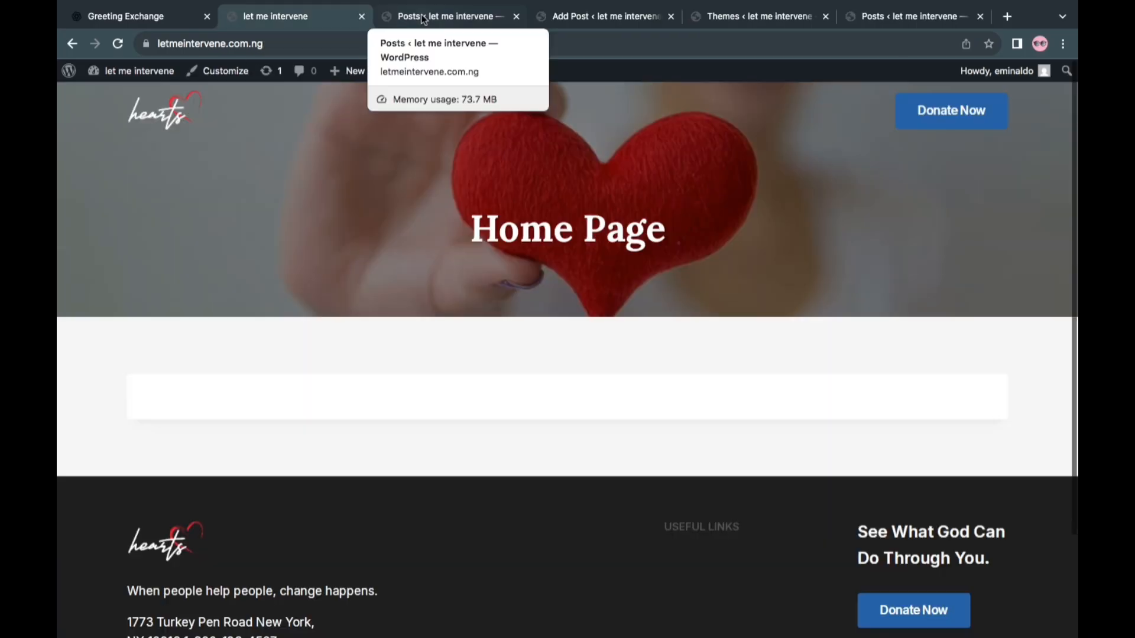
{"action": "left_click", "coordinate": [422, 17]}
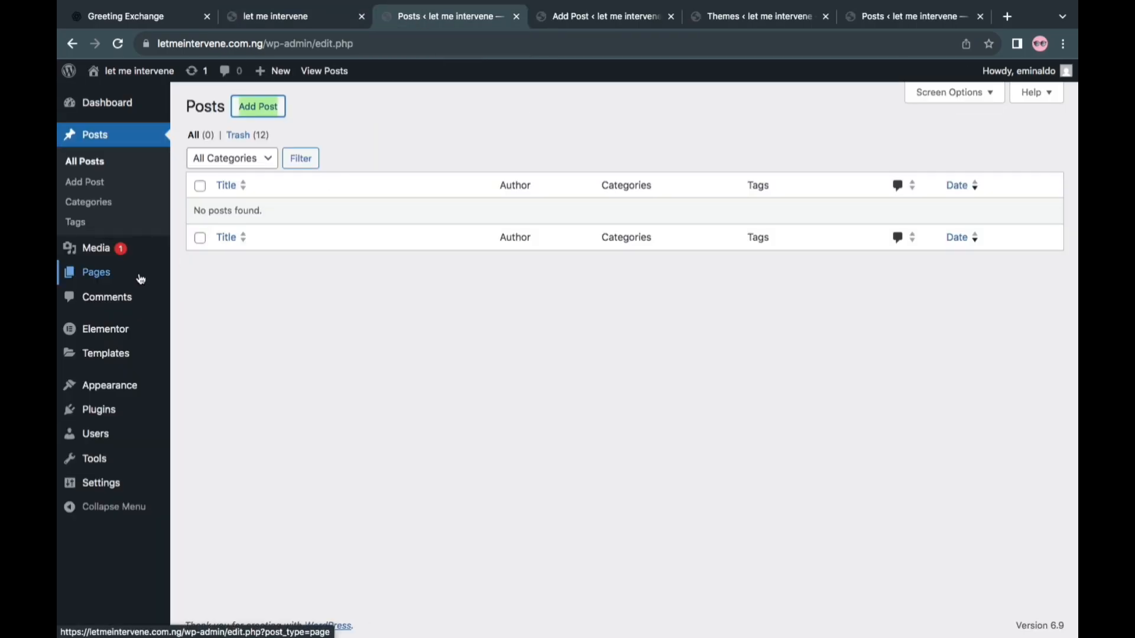
Open the WordPress Menus page in a new tab and create a new menu named My Menu
{"action": "mouse_move", "coordinate": [115, 394]}
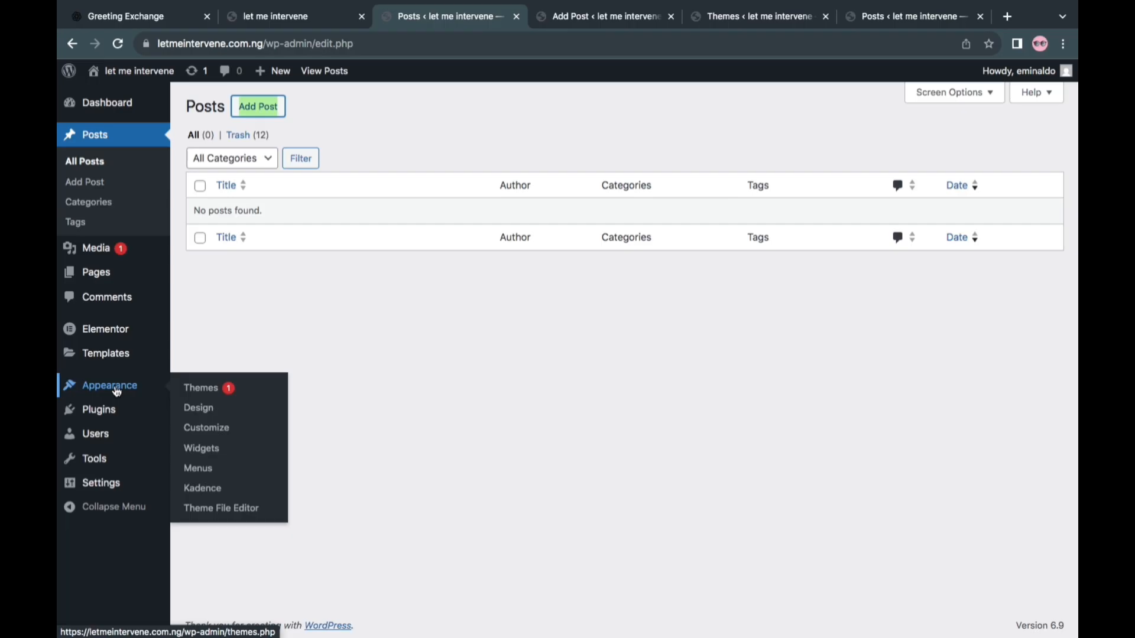
{"action": "right_click", "coordinate": [210, 471]}
{"action": "left_click", "coordinate": [261, 471]}
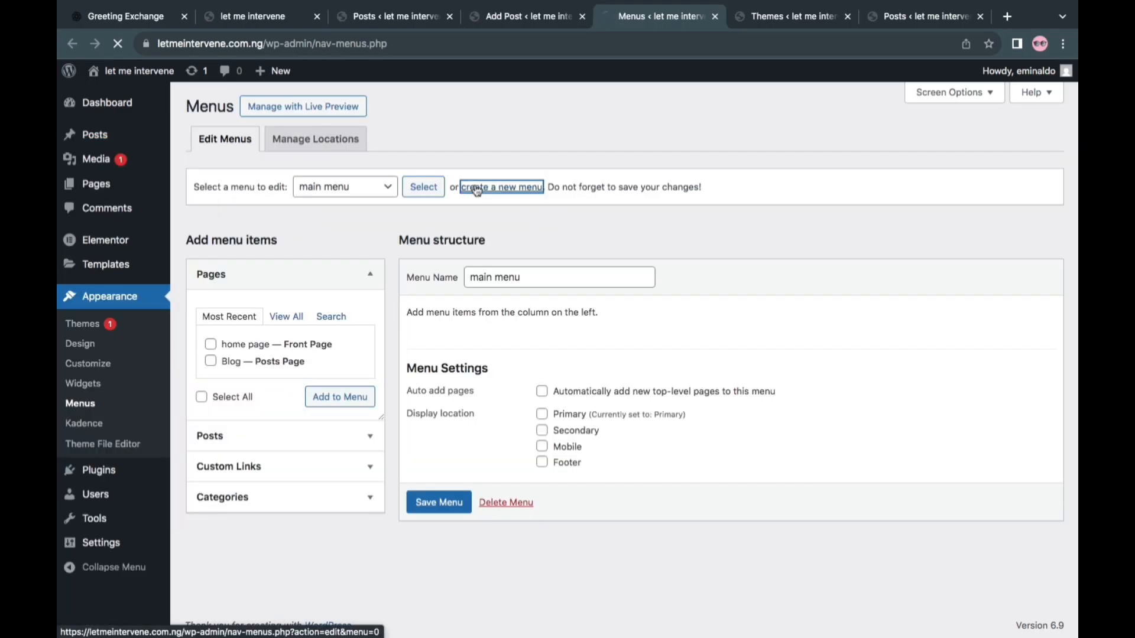
{"action": "left_click", "coordinate": [473, 187]}
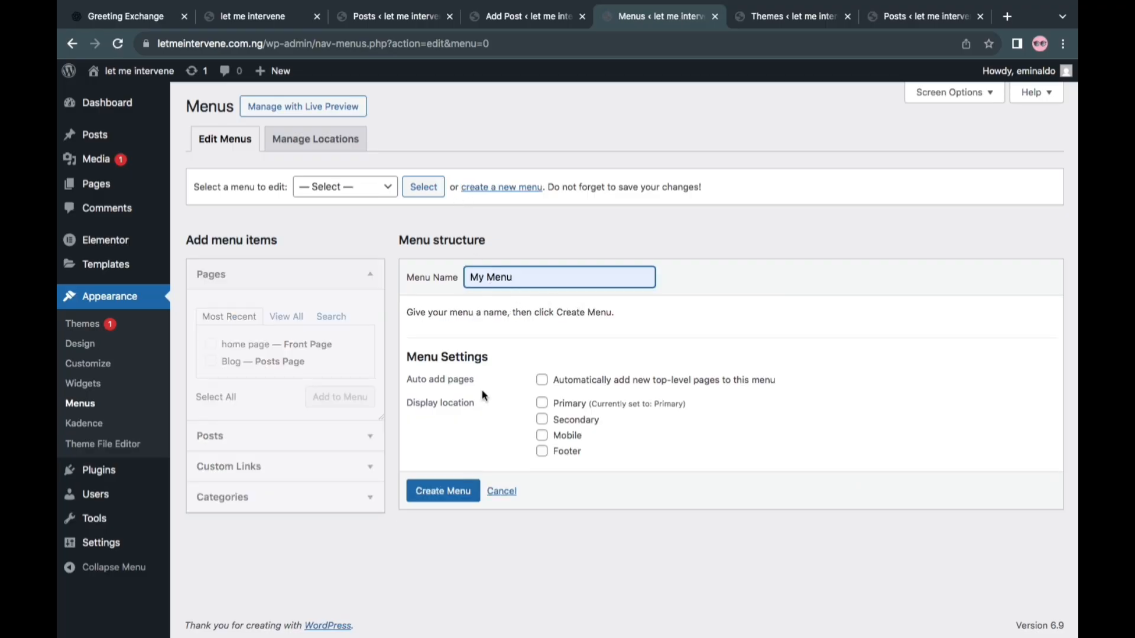
{"action": "left_click", "coordinate": [444, 492]}
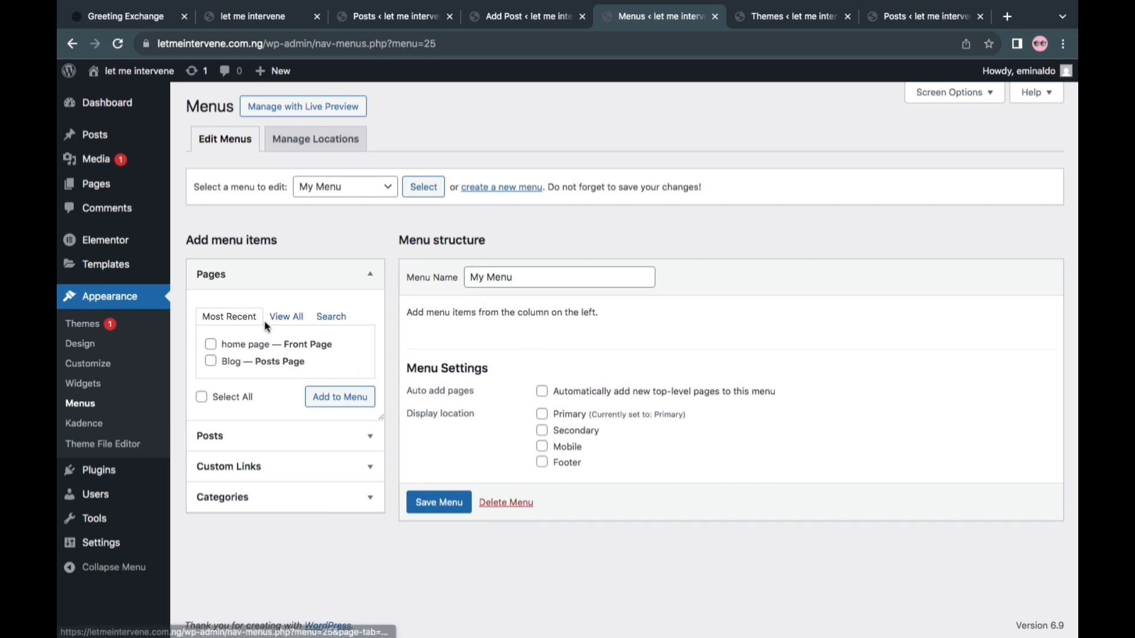
Add the Blog posts page to My Menu from the full list of site pages
{"action": "left_click", "coordinate": [292, 317]}
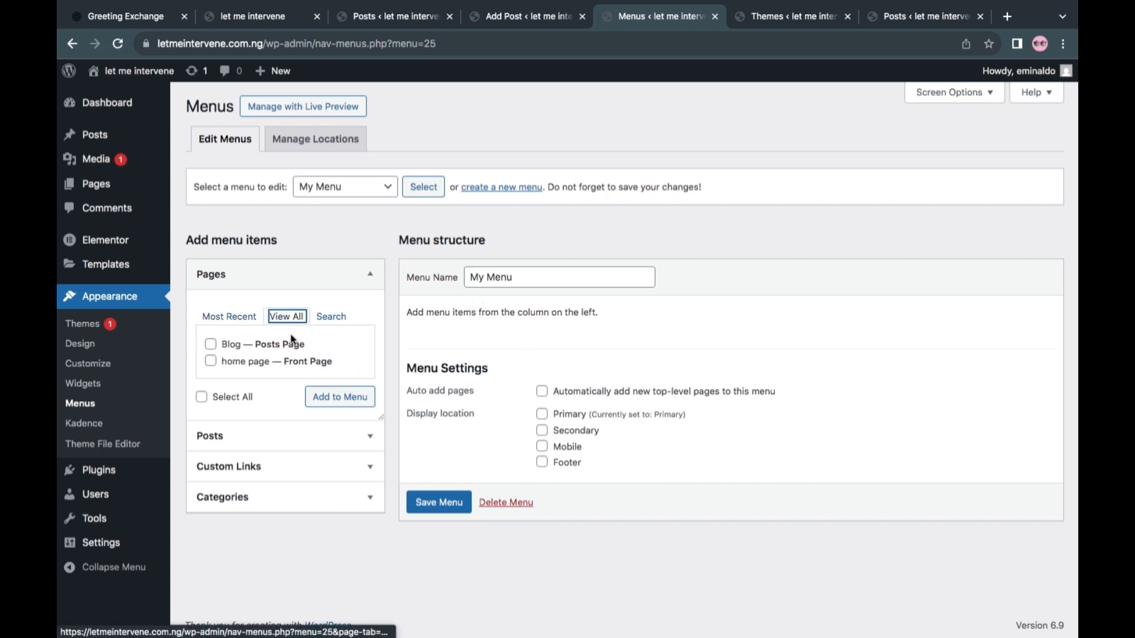
{"action": "left_click", "coordinate": [212, 347]}
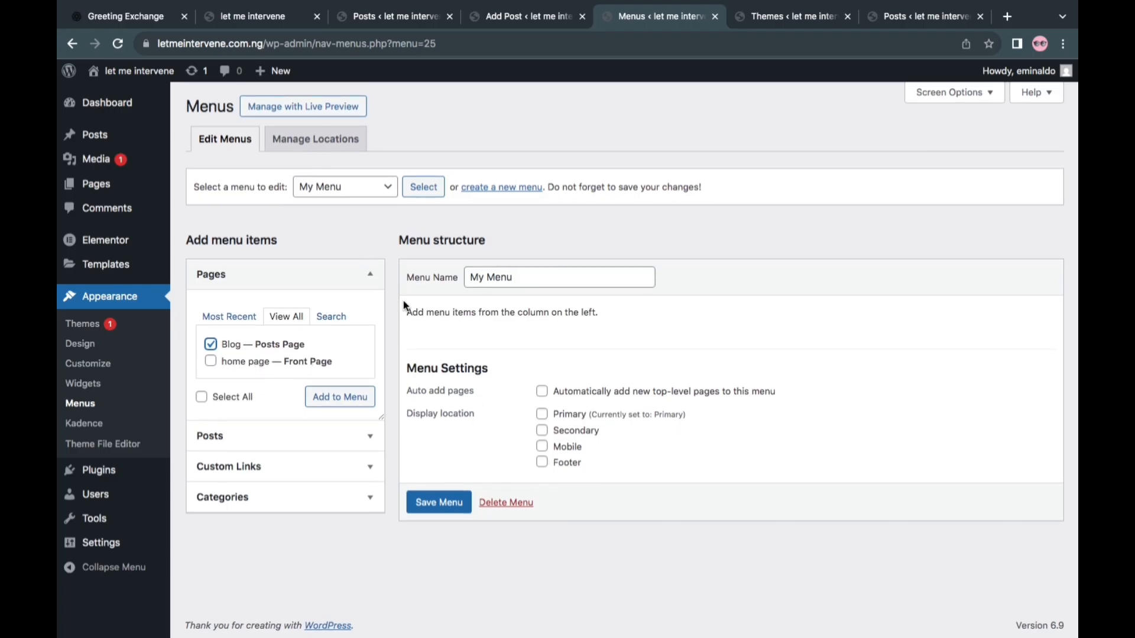
{"action": "left_click", "coordinate": [317, 398]}
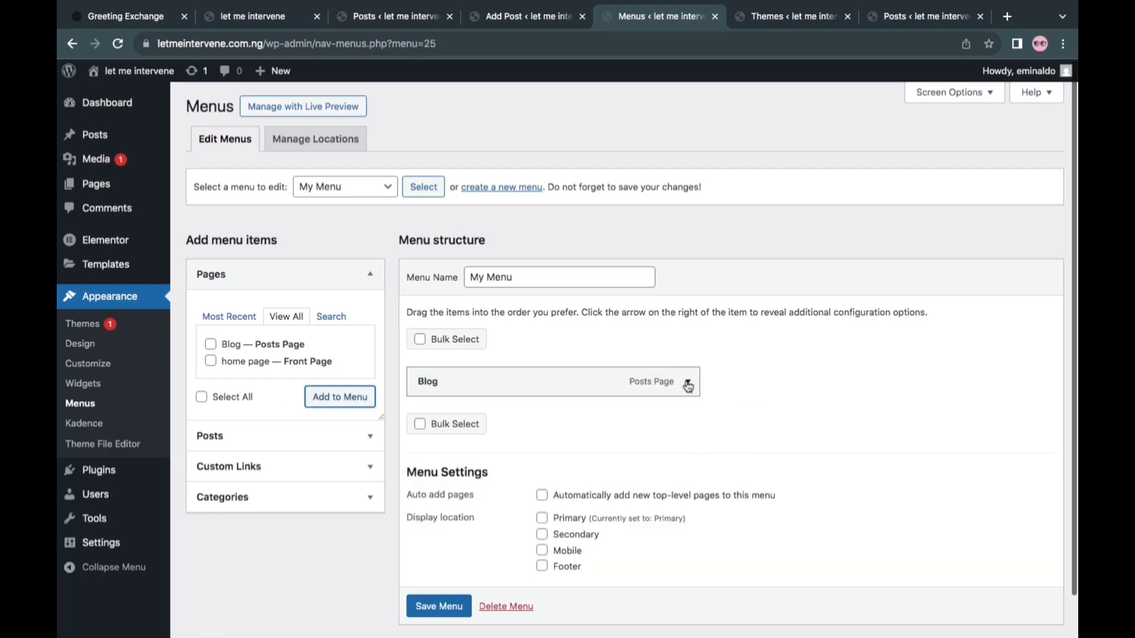
Change the Blog menu item's navigation label to More Info and collapse its settings
{"action": "left_click", "coordinate": [690, 382]}
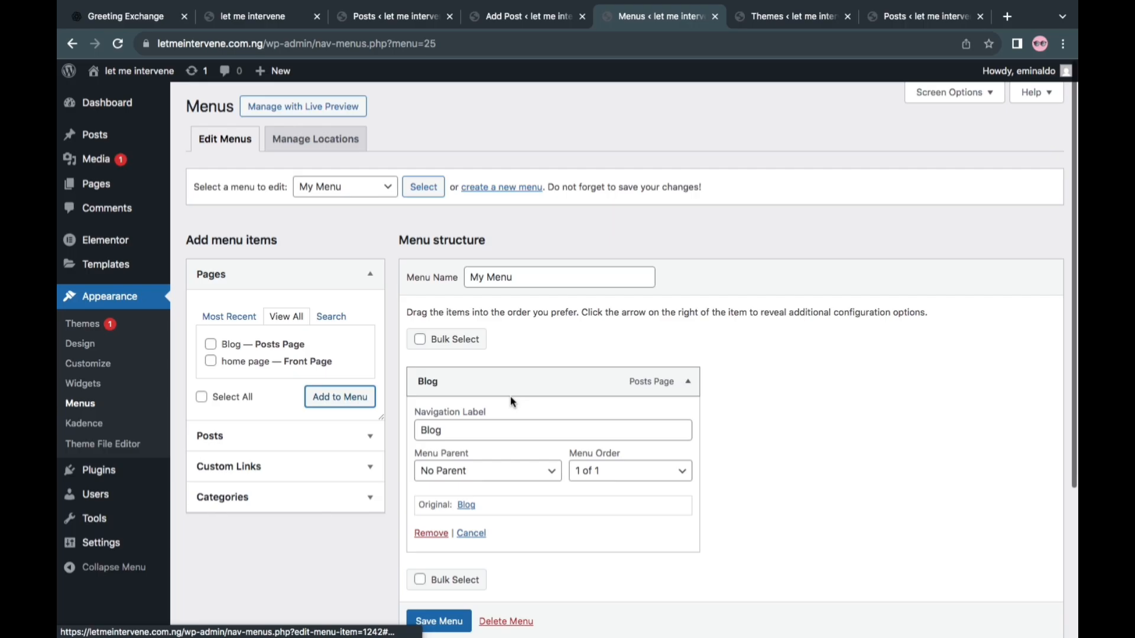
{"action": "left_click", "coordinate": [457, 435]}
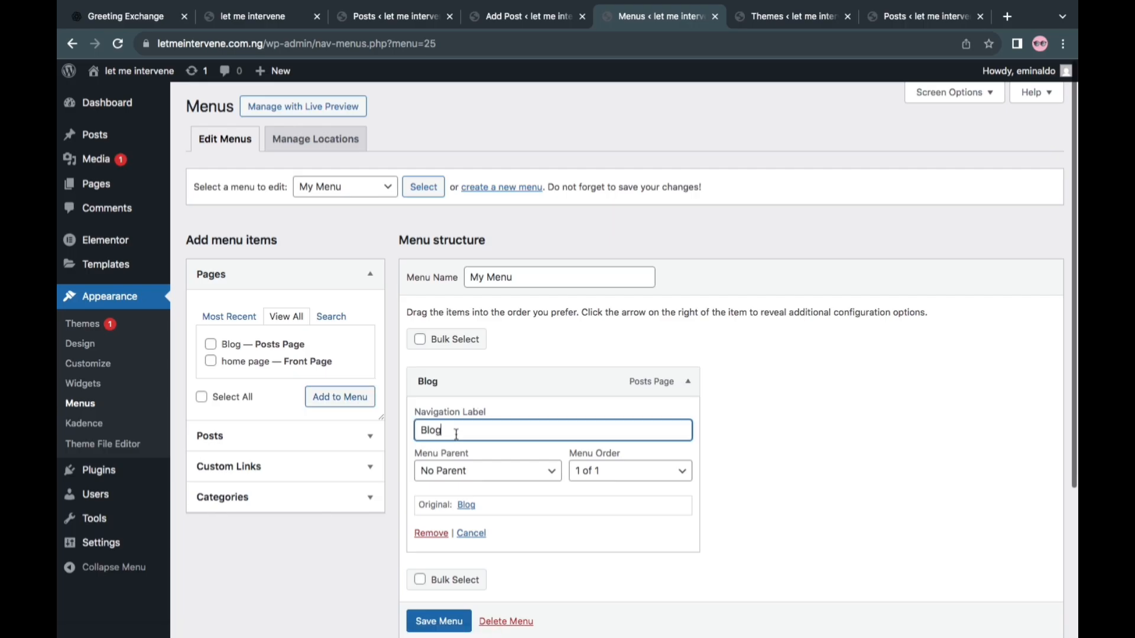
{"action": "key", "text": "BackSpace"}
{"action": "key", "text": "BackSpace"}
{"action": "key", "text": "BackSpace"}
{"action": "key", "text": "BackSpace"}
{"action": "type", "text": "More Info"}
{"action": "left_click", "coordinate": [689, 383]}
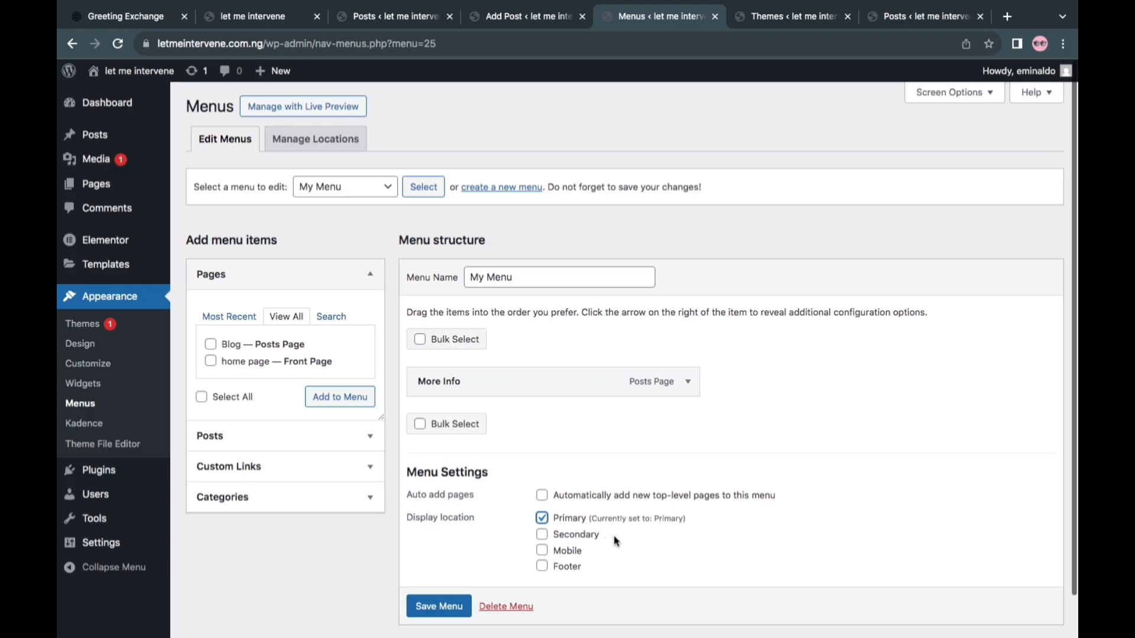
Assign My Menu to the Primary and Mobile display locations and save the menu
{"action": "left_click", "coordinate": [453, 607]}
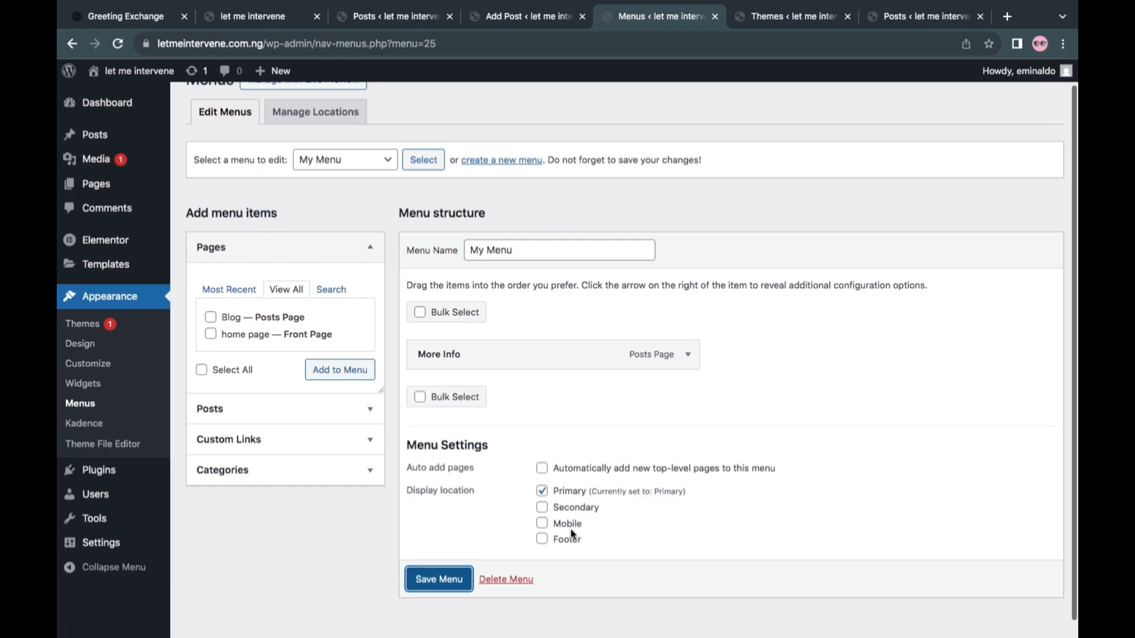
{"action": "left_click", "coordinate": [544, 526]}
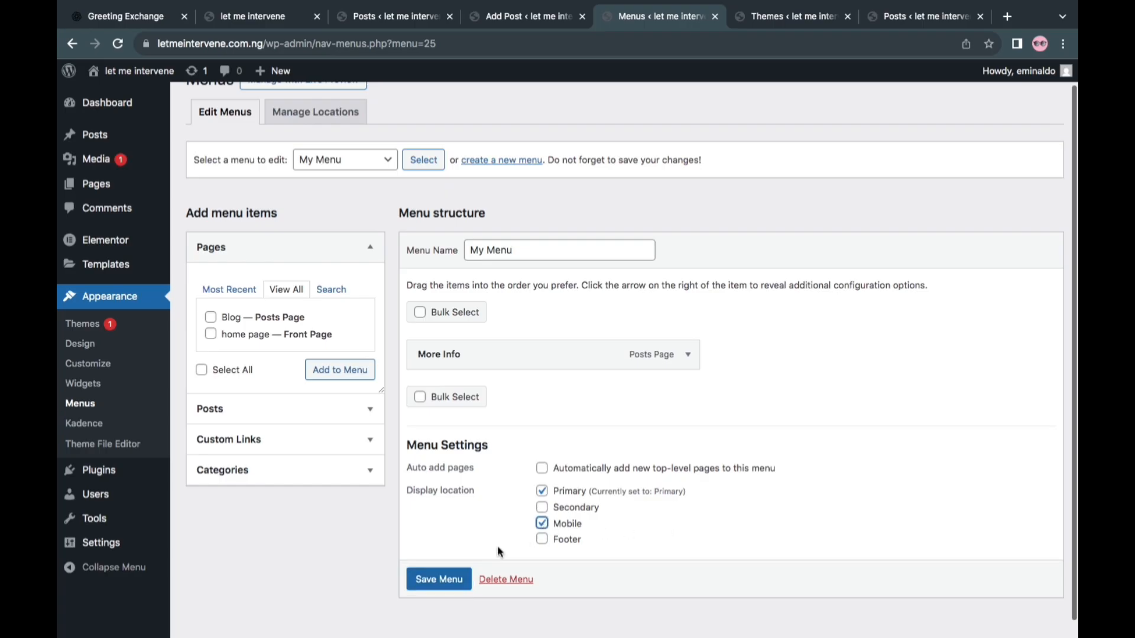
{"action": "left_click", "coordinate": [452, 580]}
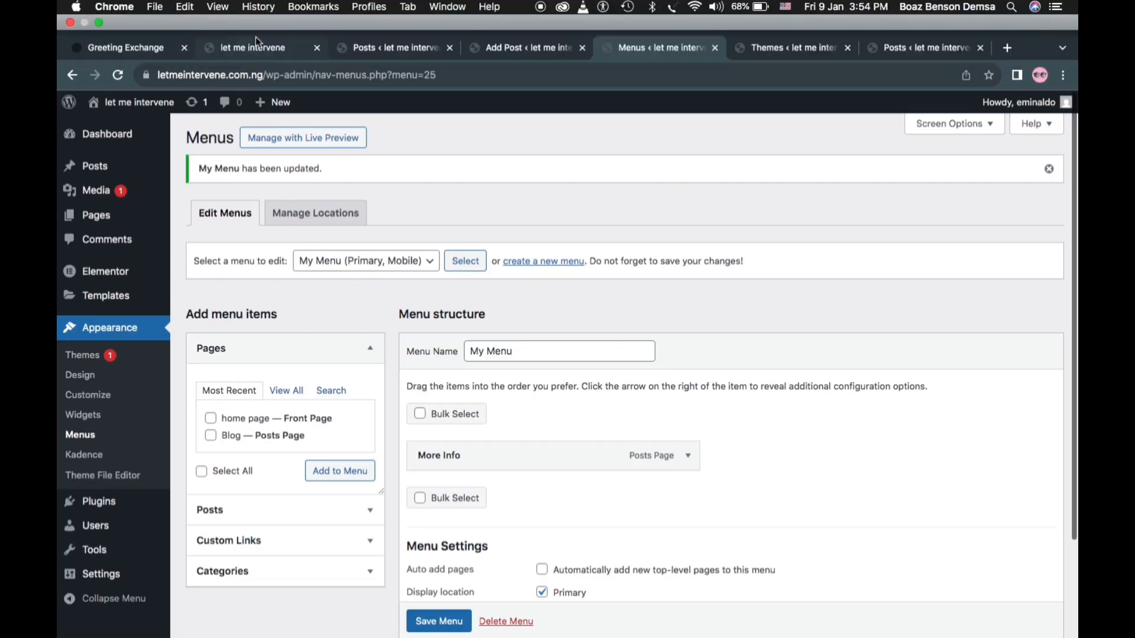
Check the header menu on the site's live home page, then go back to the Posts list tab
{"action": "left_click", "coordinate": [259, 49]}
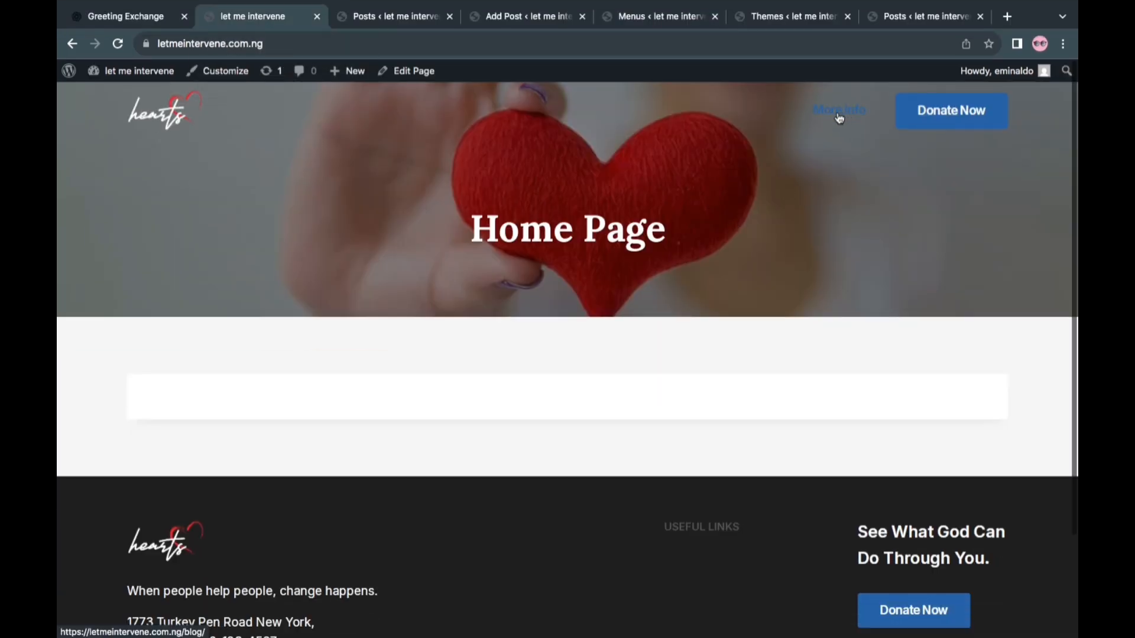
{"action": "left_click", "coordinate": [385, 17]}
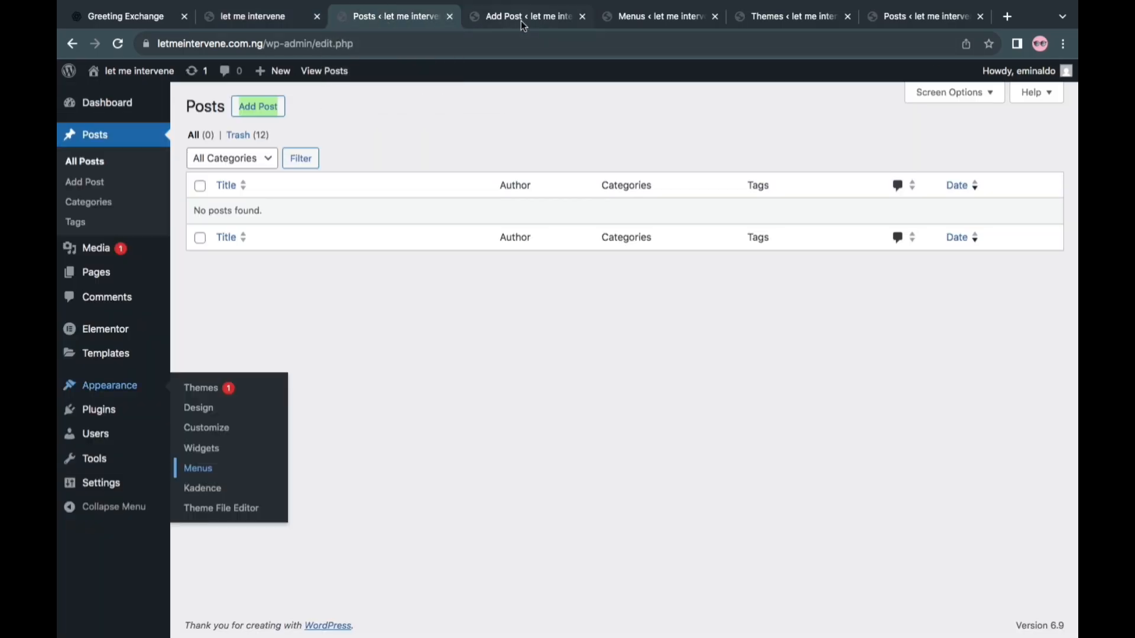
Return to the menu editor's tab, open the site's themes from there and activate the Astra theme
{"action": "left_click", "coordinate": [655, 19]}
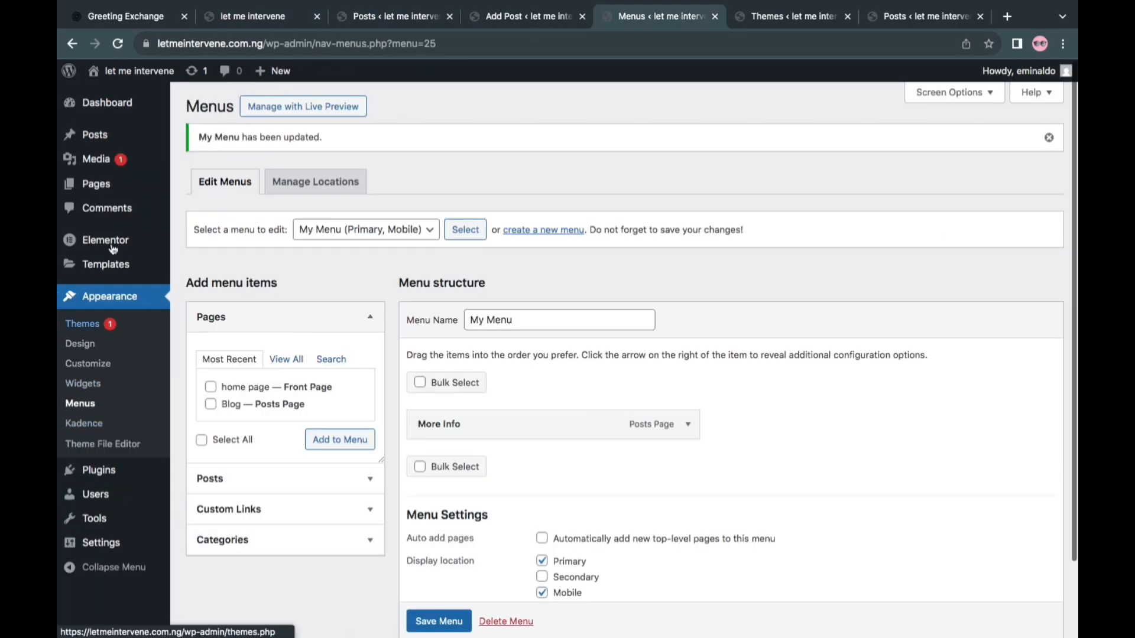
{"action": "left_click", "coordinate": [92, 326]}
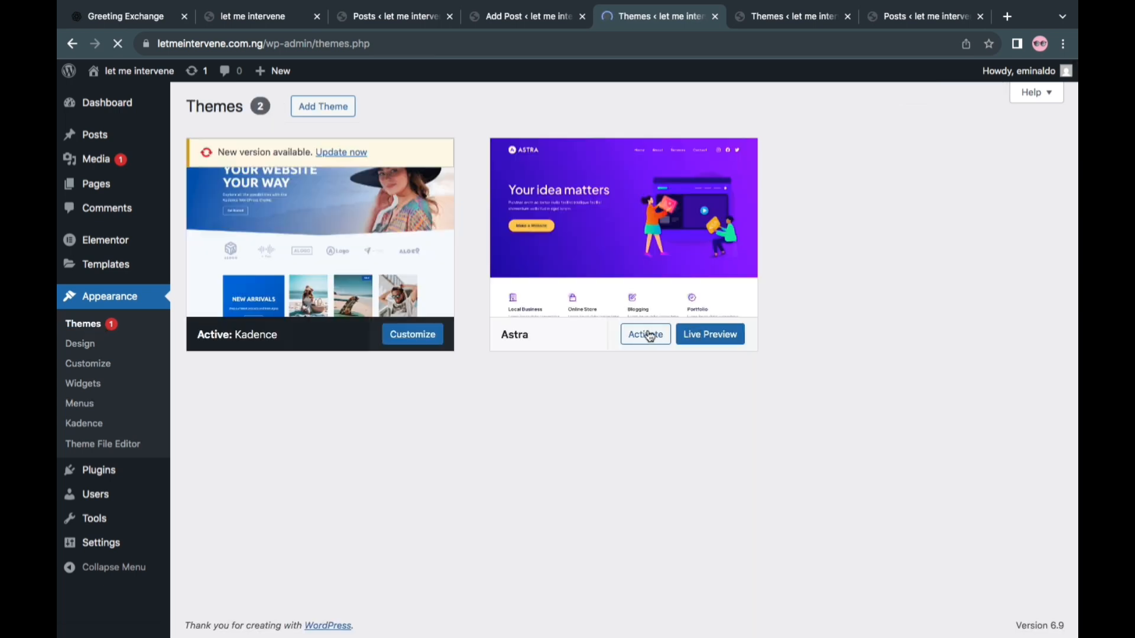
{"action": "left_click", "coordinate": [645, 334]}
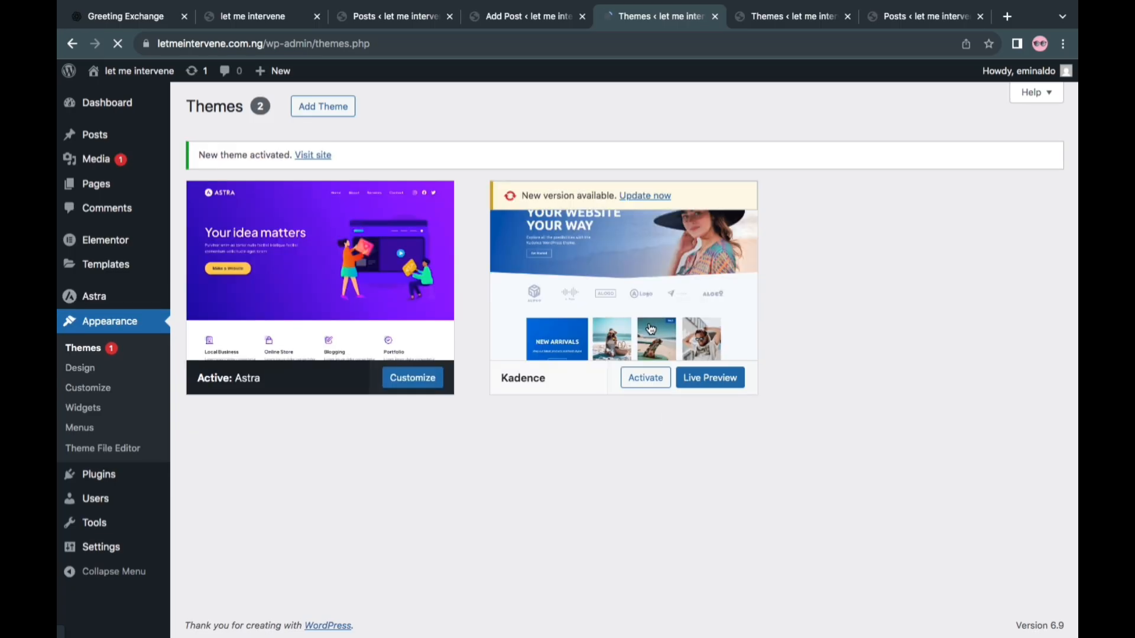
Start a new post from the site's Posts list and bring its editor tab to the front
{"action": "mouse_move", "coordinate": [106, 144]}
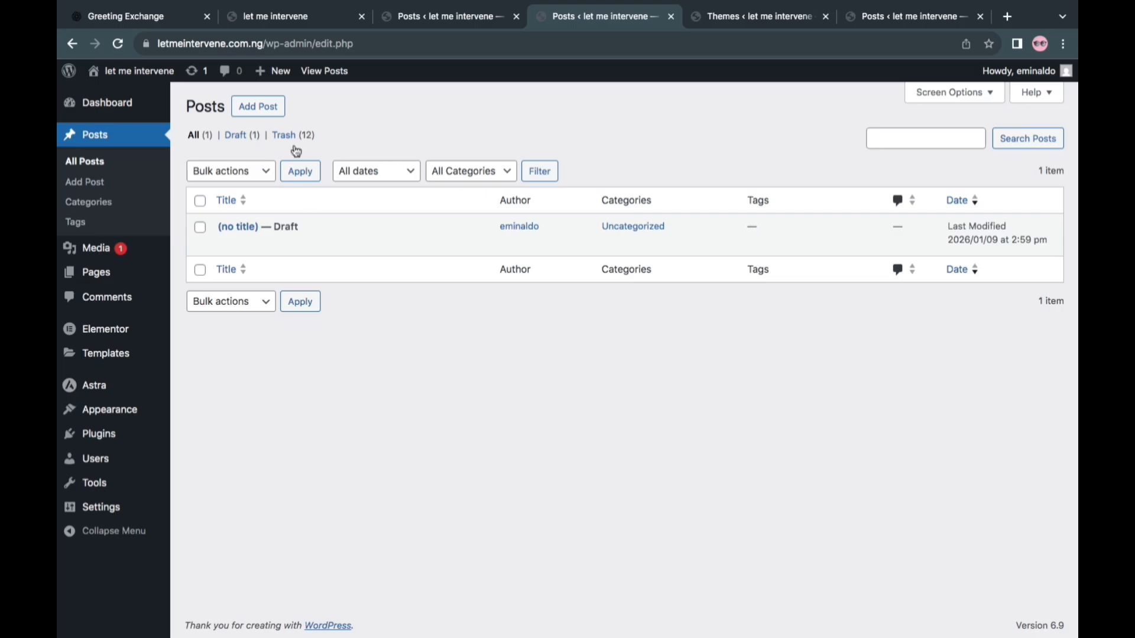
{"action": "left_click", "coordinate": [253, 116]}
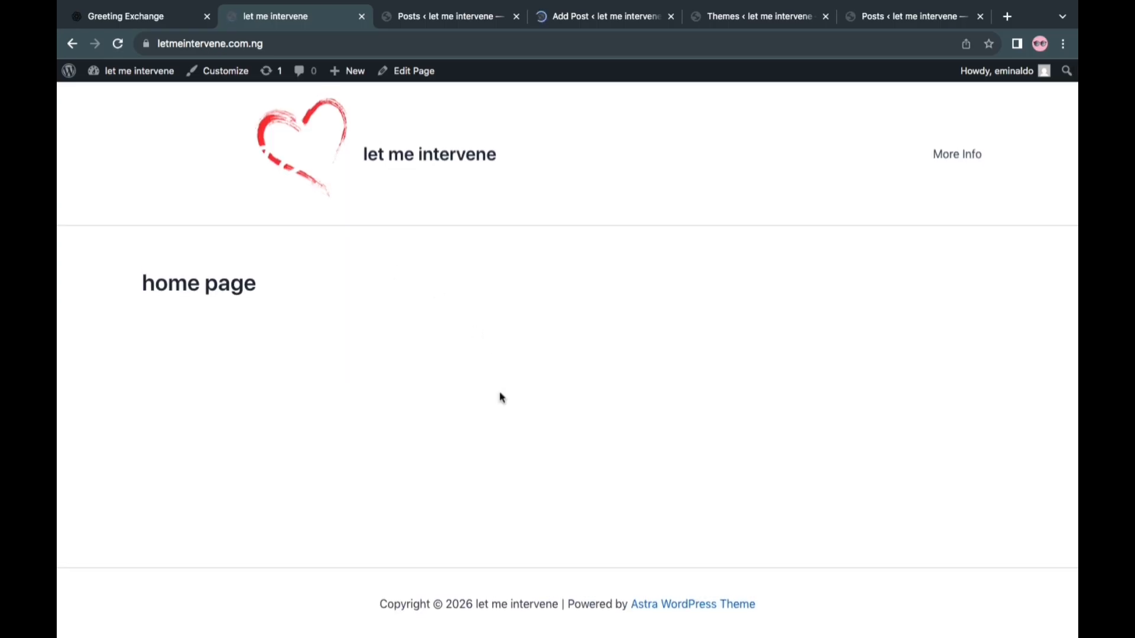
{"action": "left_click", "coordinate": [598, 18]}
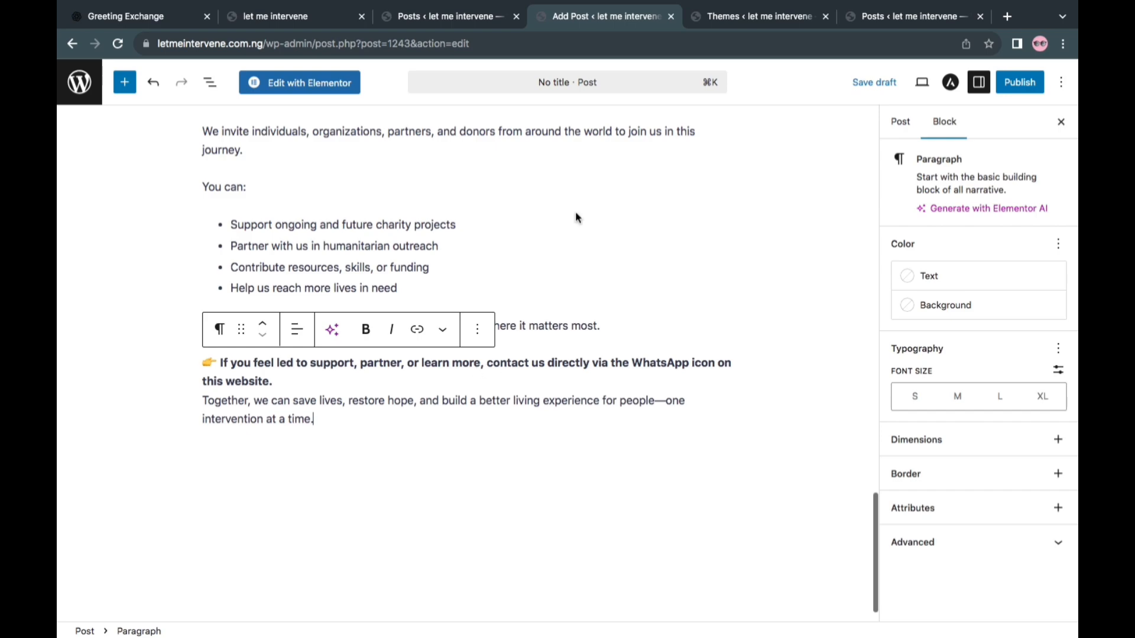
Cut the opening "Let Me Intervene: Restoring Hope" heading text from the post body and delete the emptied heading block
{"action": "scroll", "coordinate": [578, 218], "scroll_direction": "up", "scroll_amount": 20}
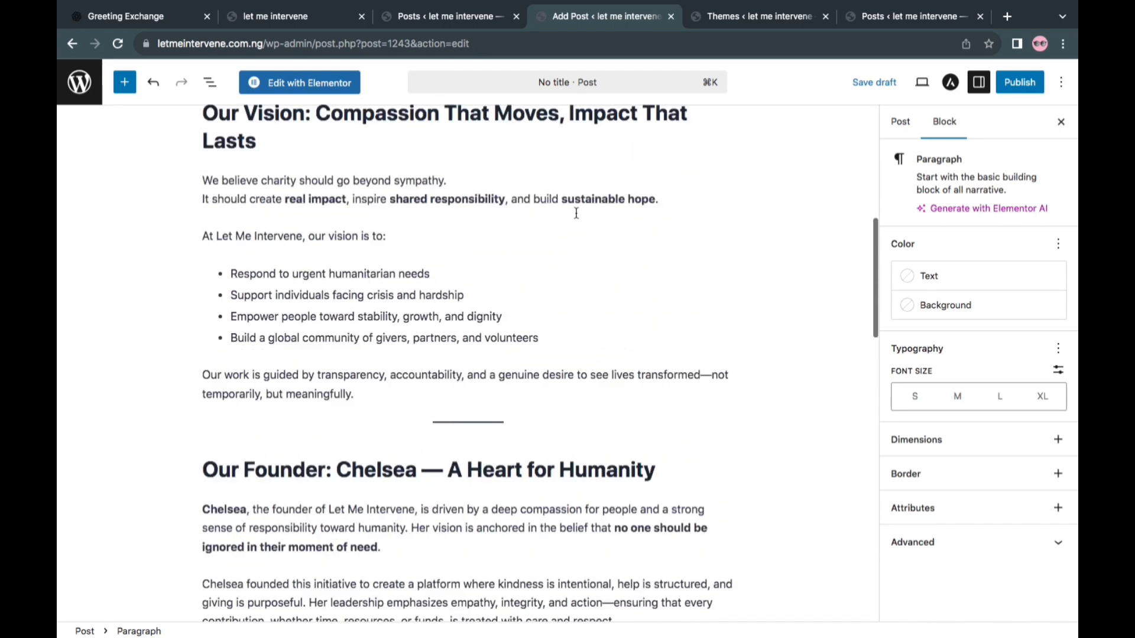
{"action": "scroll", "coordinate": [576, 213], "scroll_direction": "up", "scroll_amount": 10}
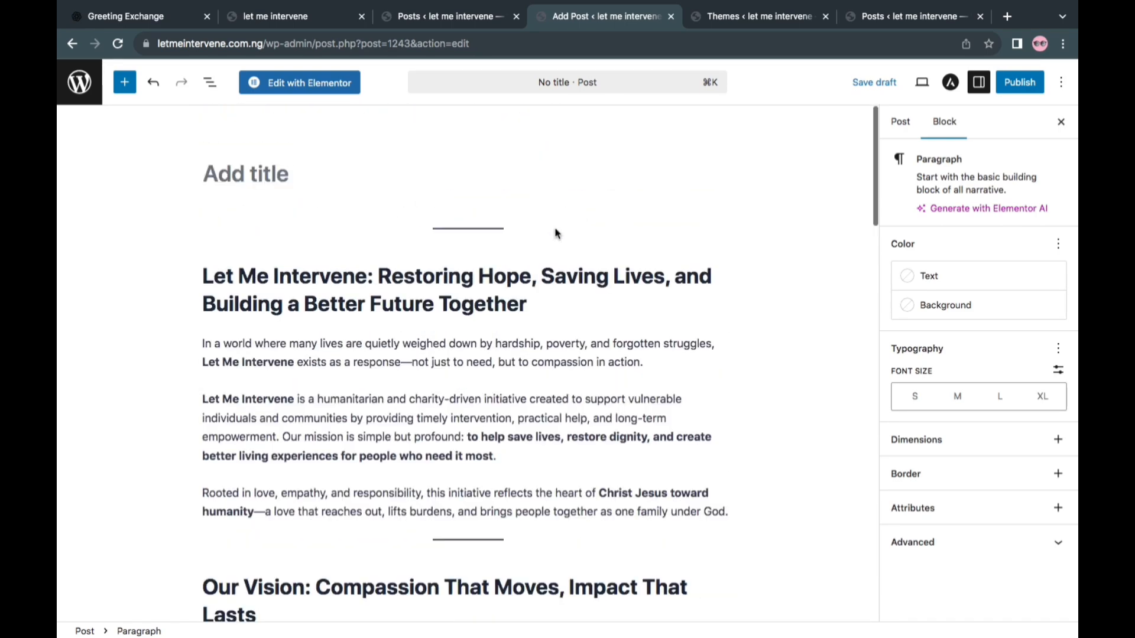
{"action": "triple_click", "coordinate": [508, 312]}
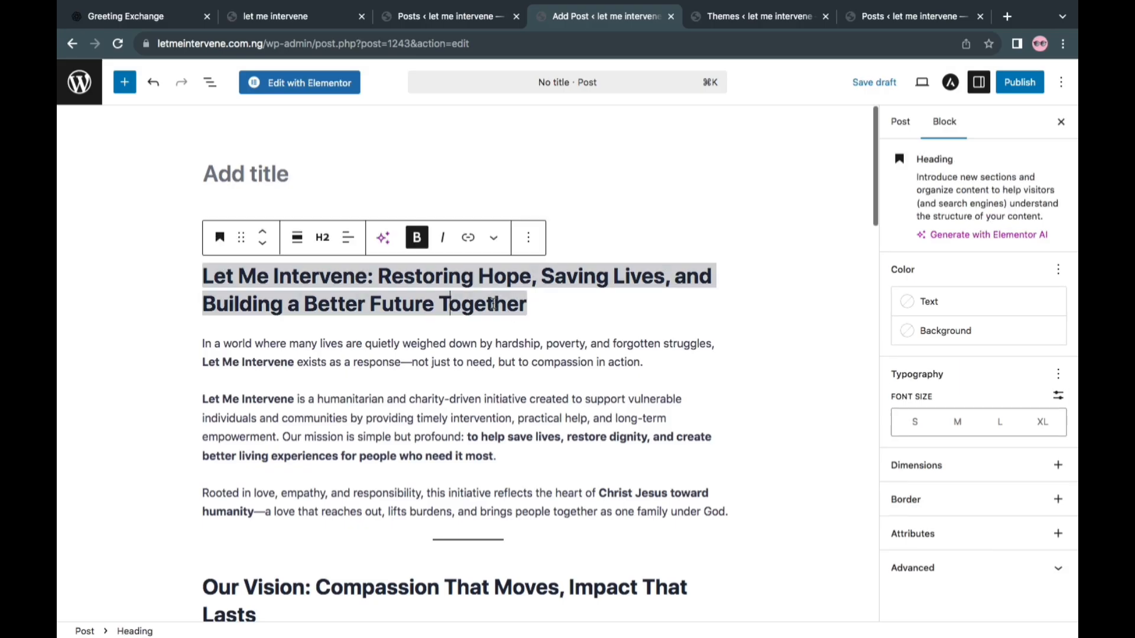
{"action": "triple_click", "coordinate": [512, 305]}
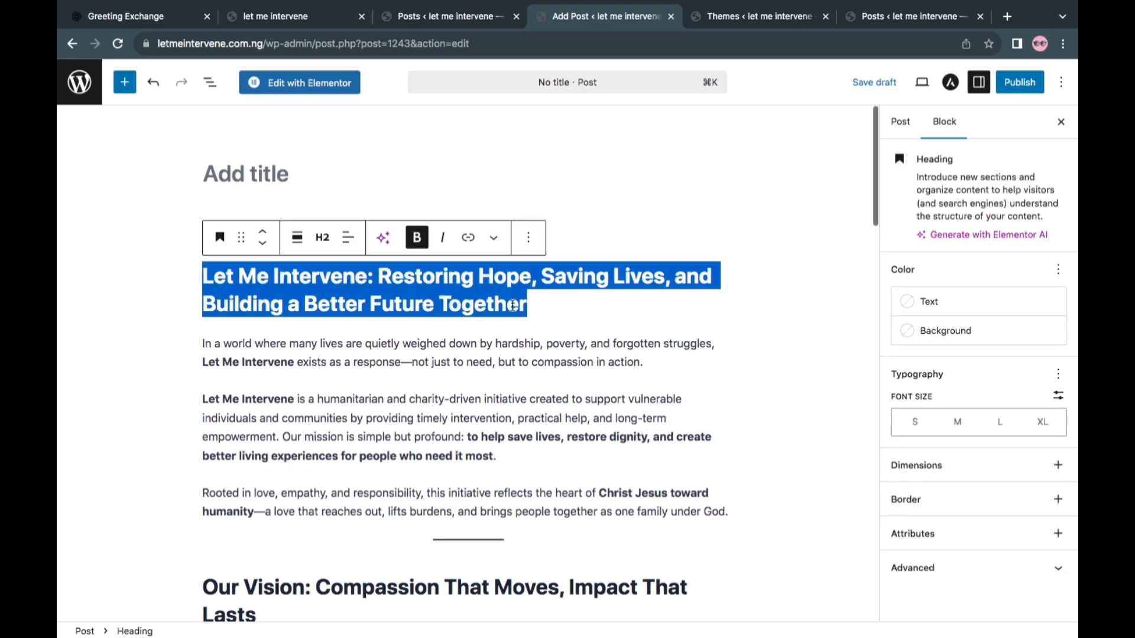
{"action": "key", "text": "BackSpace"}
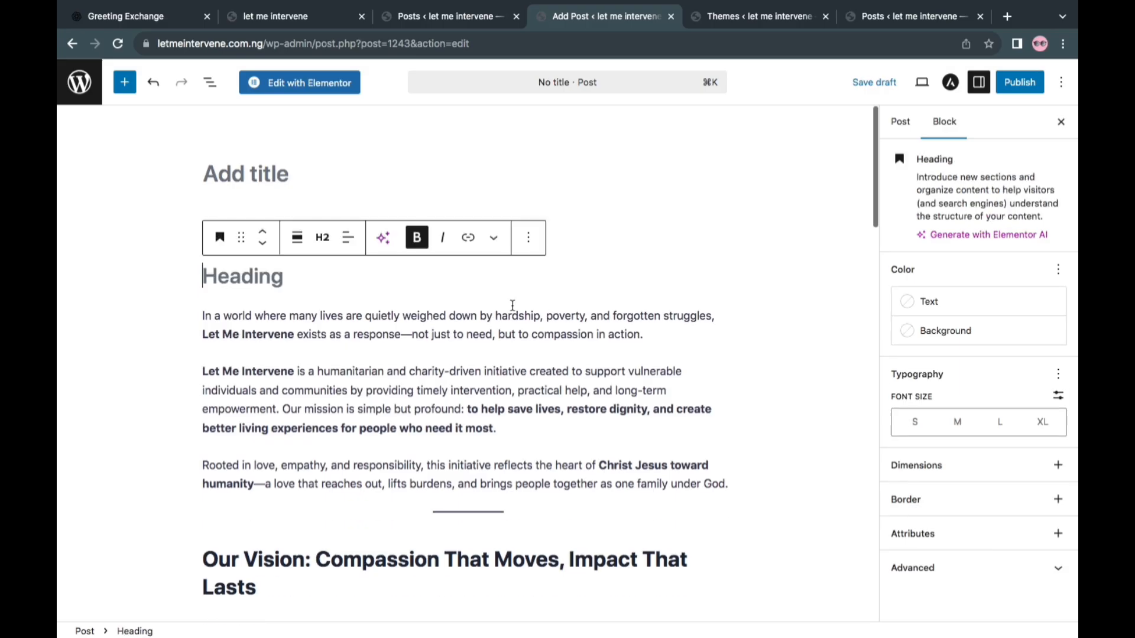
{"action": "left_click", "coordinate": [529, 239]}
{"action": "scroll", "coordinate": [565, 430], "scroll_direction": "down", "scroll_amount": 3}
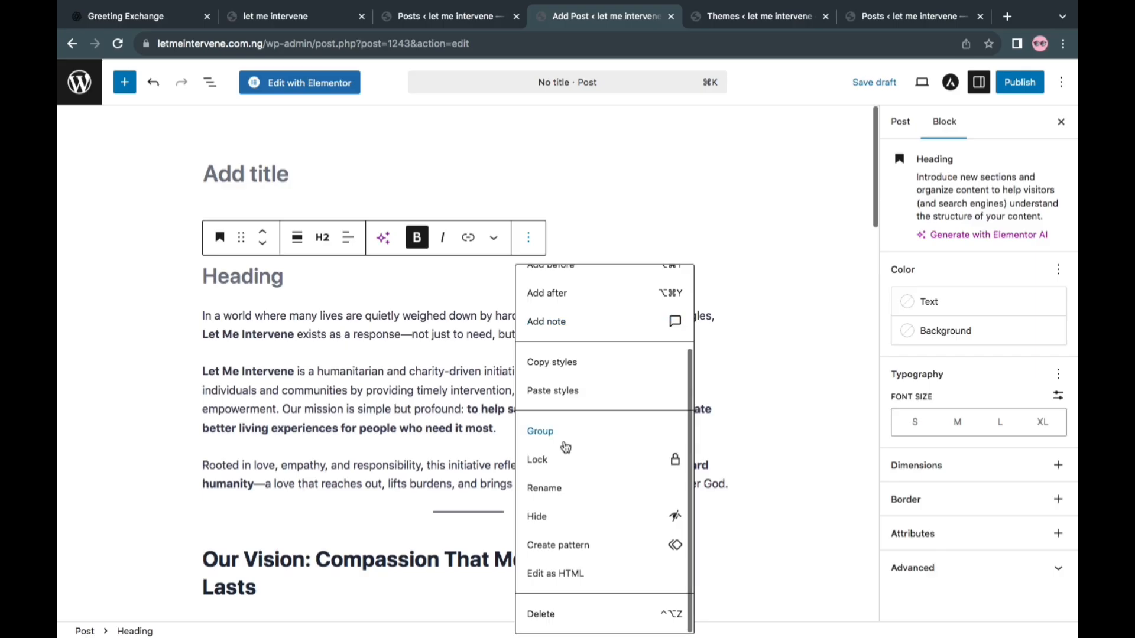
{"action": "left_click", "coordinate": [549, 616]}
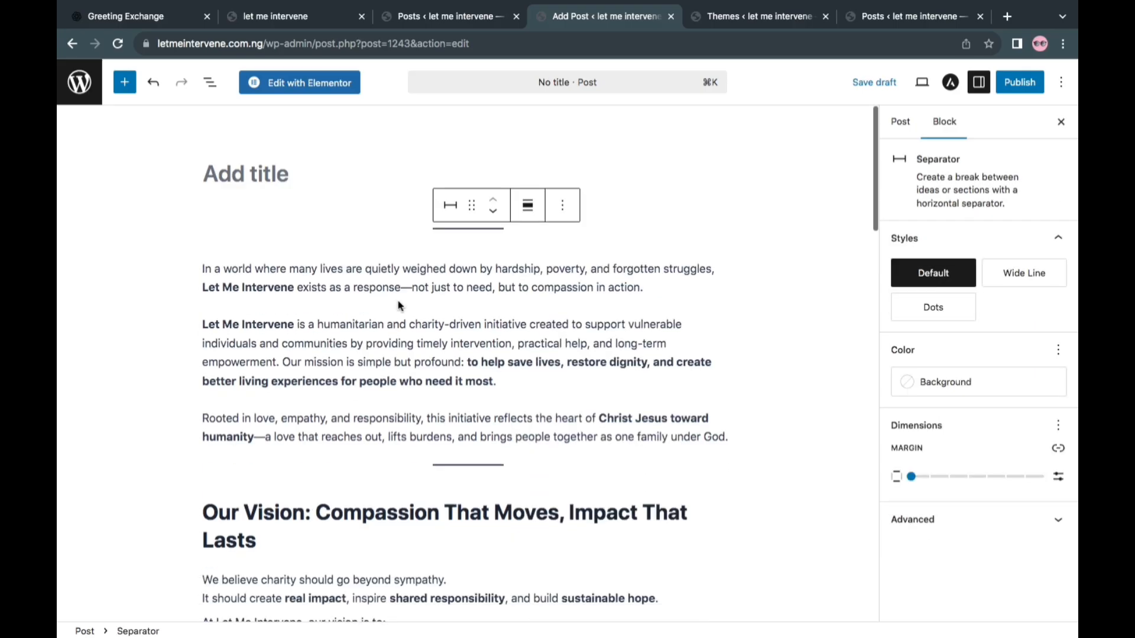
Delete the post's first separator and paste "Let Me Intervene: Restoring Hope, Saving Lives, and Building a Better Future Together" as the title
{"action": "left_click", "coordinate": [563, 210]}
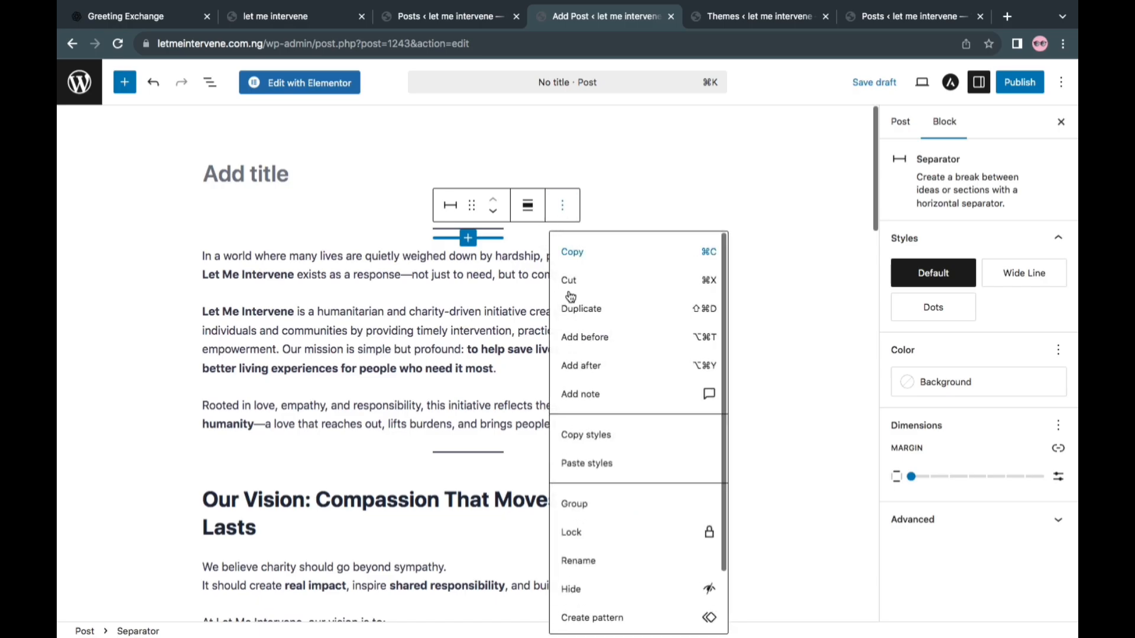
{"action": "scroll", "coordinate": [614, 582], "scroll_direction": "down", "scroll_amount": 2}
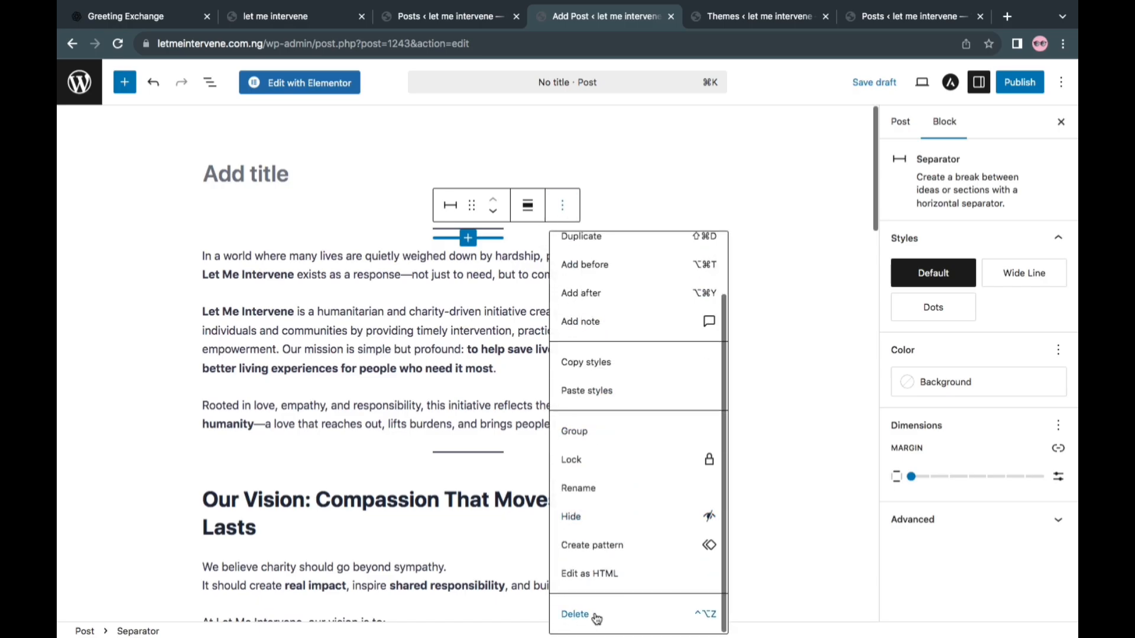
{"action": "left_click", "coordinate": [595, 617]}
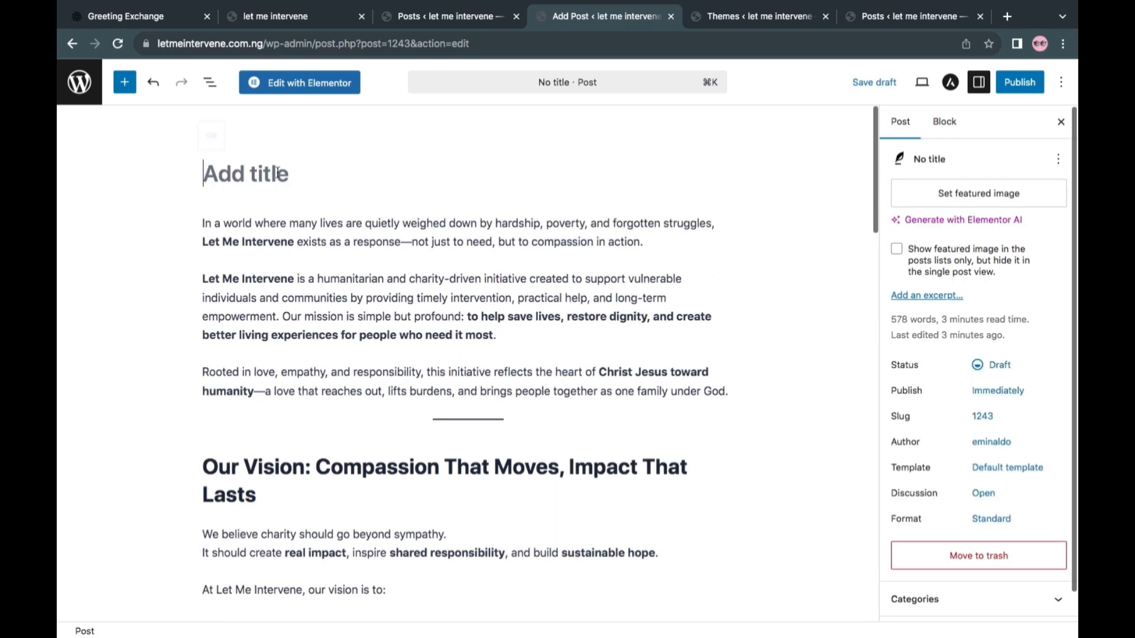
{"action": "right_click", "coordinate": [257, 174]}
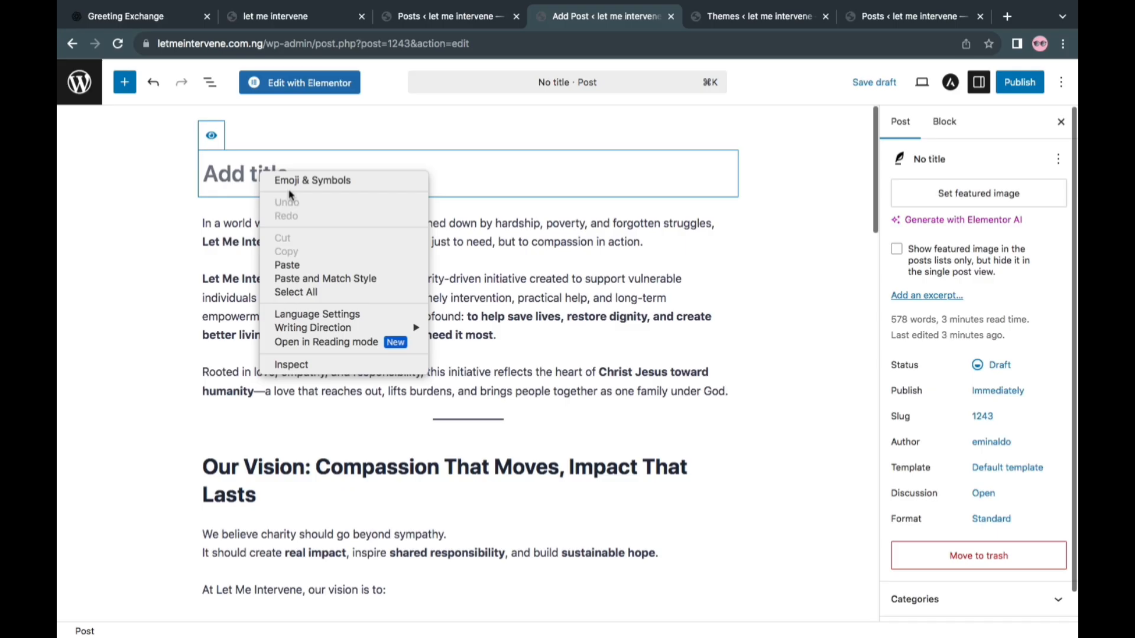
{"action": "left_click", "coordinate": [303, 262]}
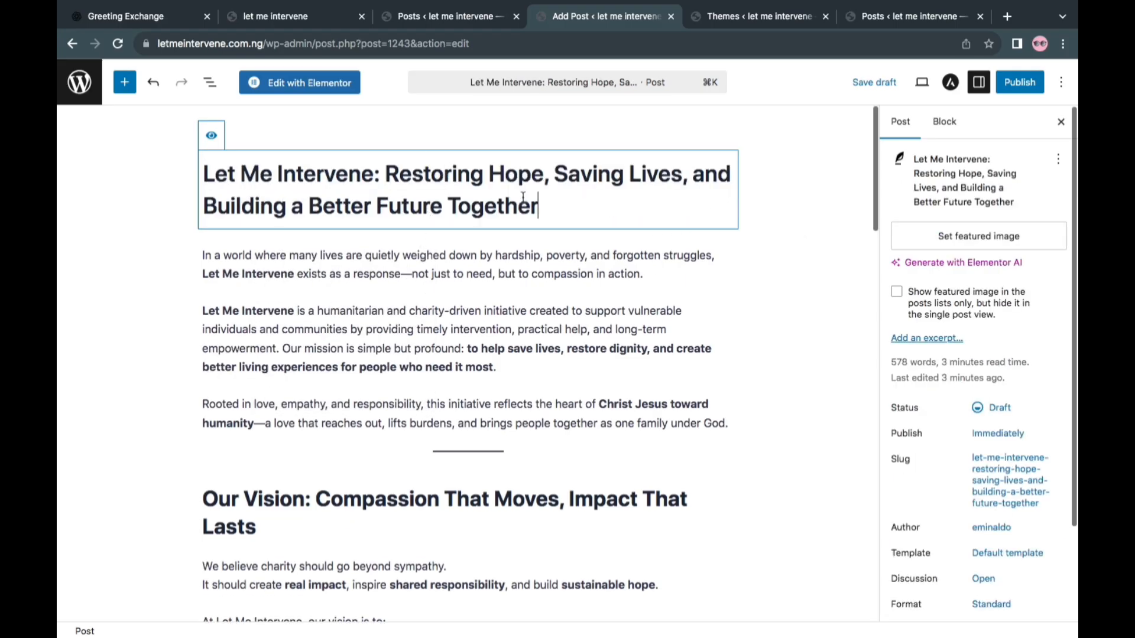
Set the media library photo yannis-h-uaPaEM7MiQQ-unsplash.jpg as the post's featured image
{"action": "left_click", "coordinate": [1011, 246]}
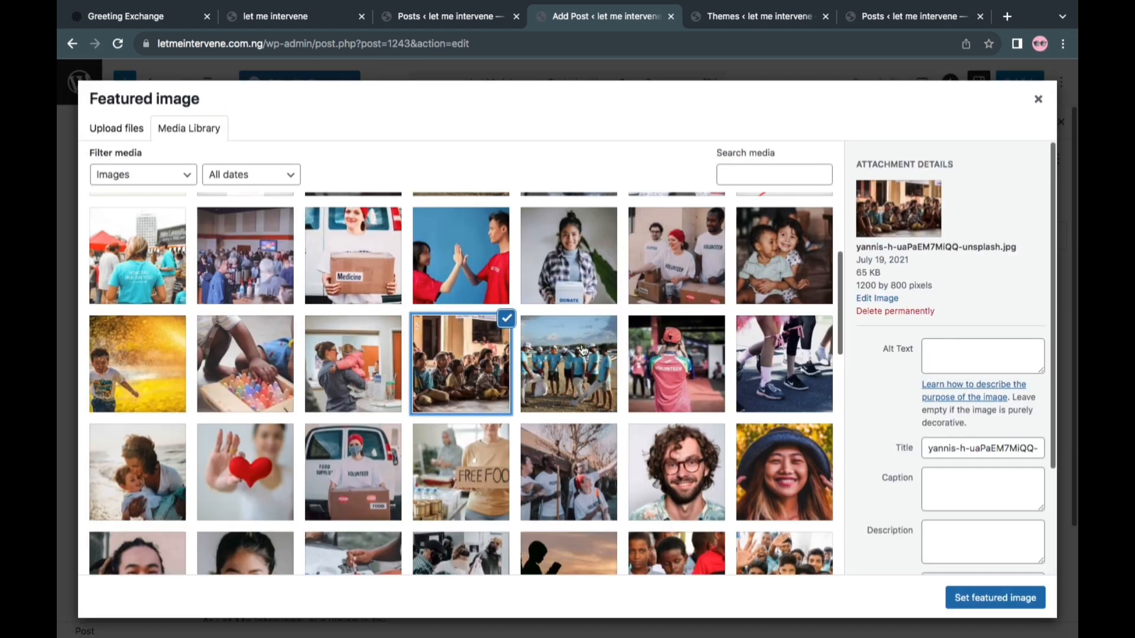
{"action": "scroll", "coordinate": [582, 350], "scroll_direction": "up", "scroll_amount": 2}
{"action": "scroll", "coordinate": [583, 350], "scroll_direction": "up", "scroll_amount": 3}
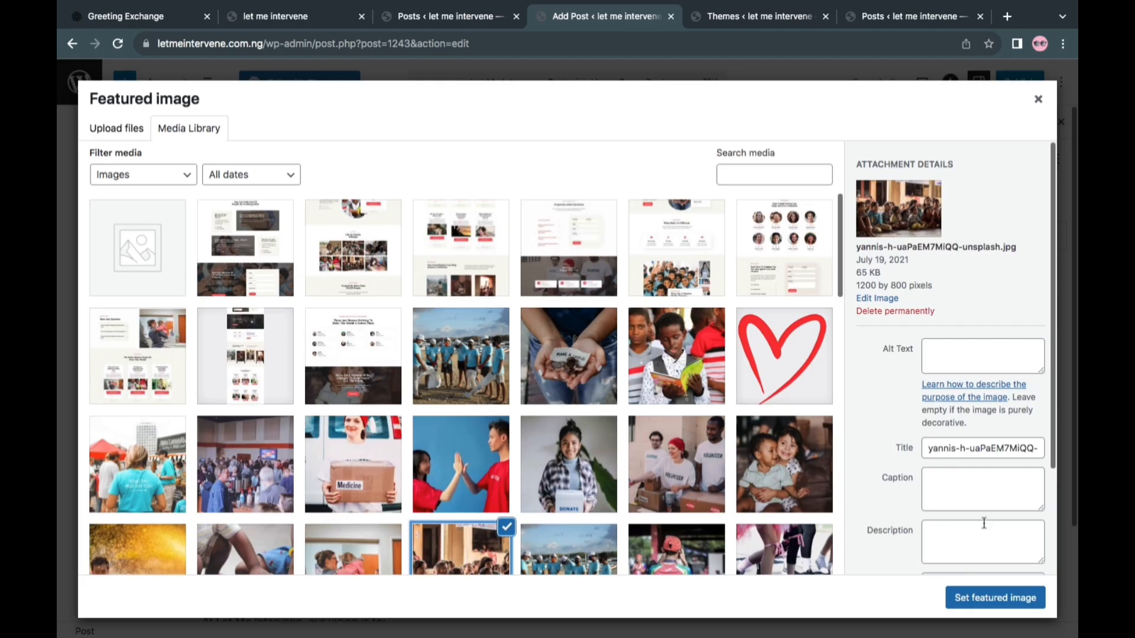
{"action": "left_click", "coordinate": [997, 598]}
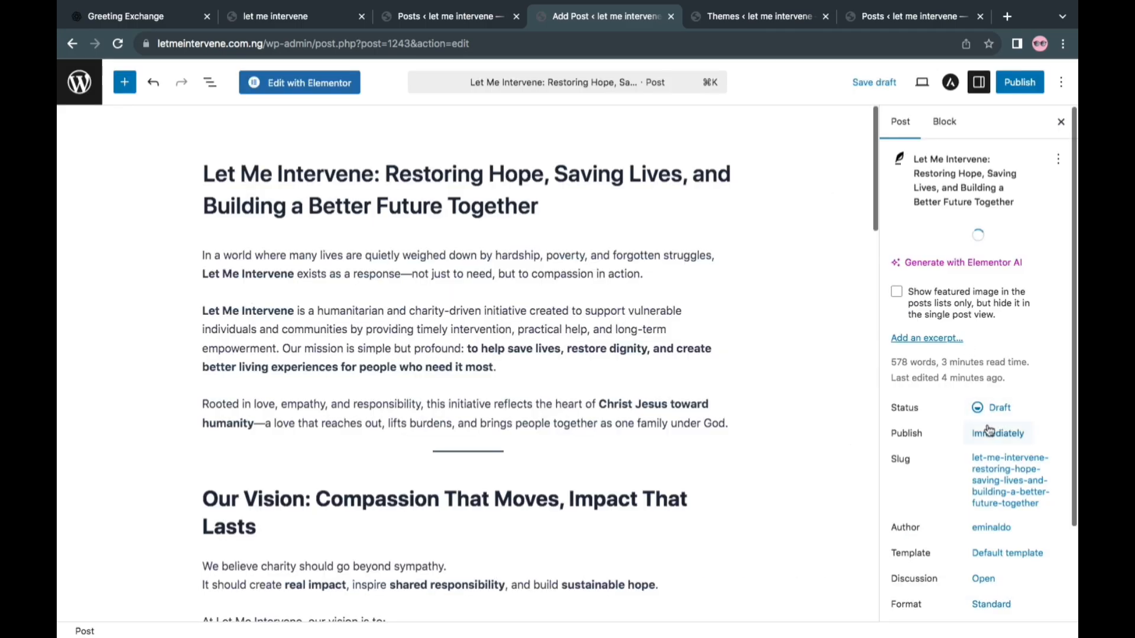
Create a new post category named "Let me intervene" with no parent and assign it to the post
{"action": "scroll", "coordinate": [986, 427], "scroll_direction": "down", "scroll_amount": 2}
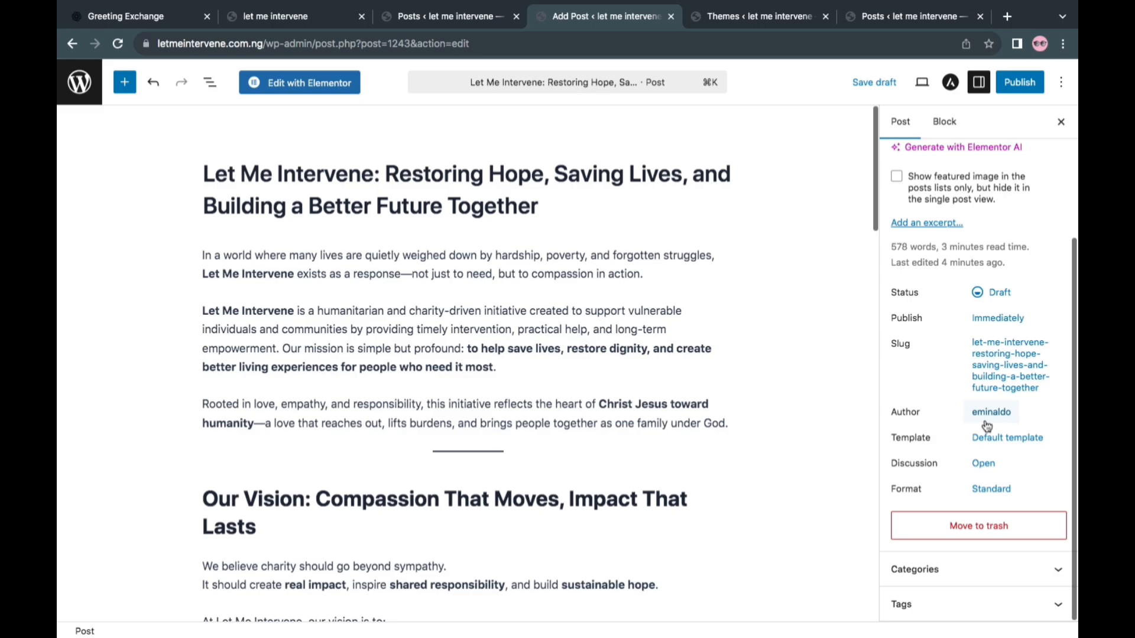
{"action": "left_click", "coordinate": [1046, 573]}
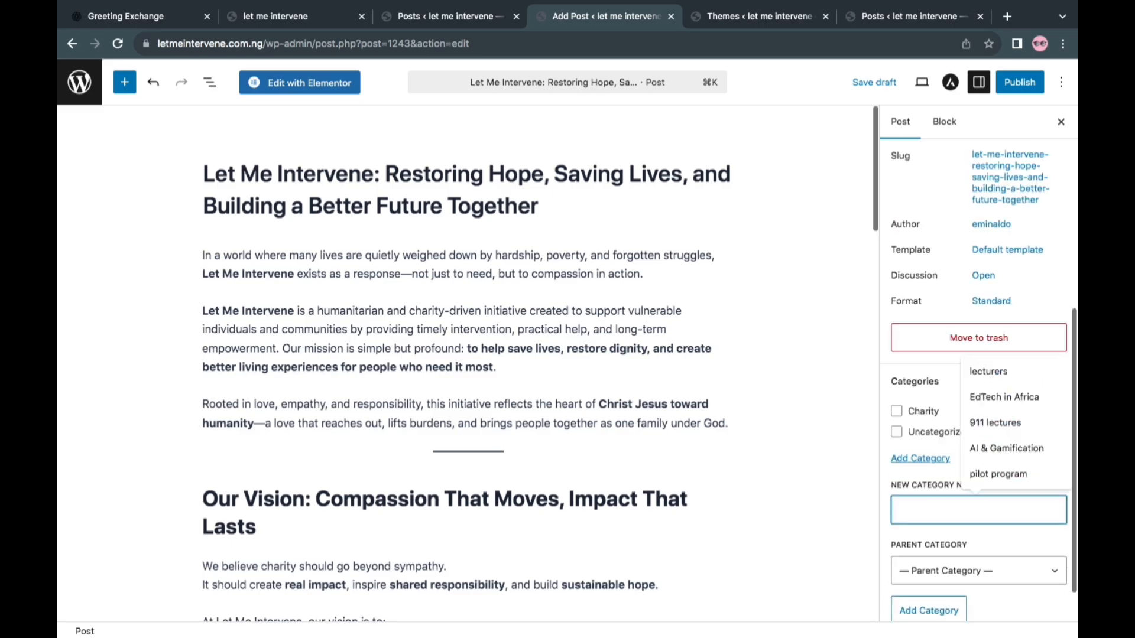
{"action": "type", "text": "Le"}
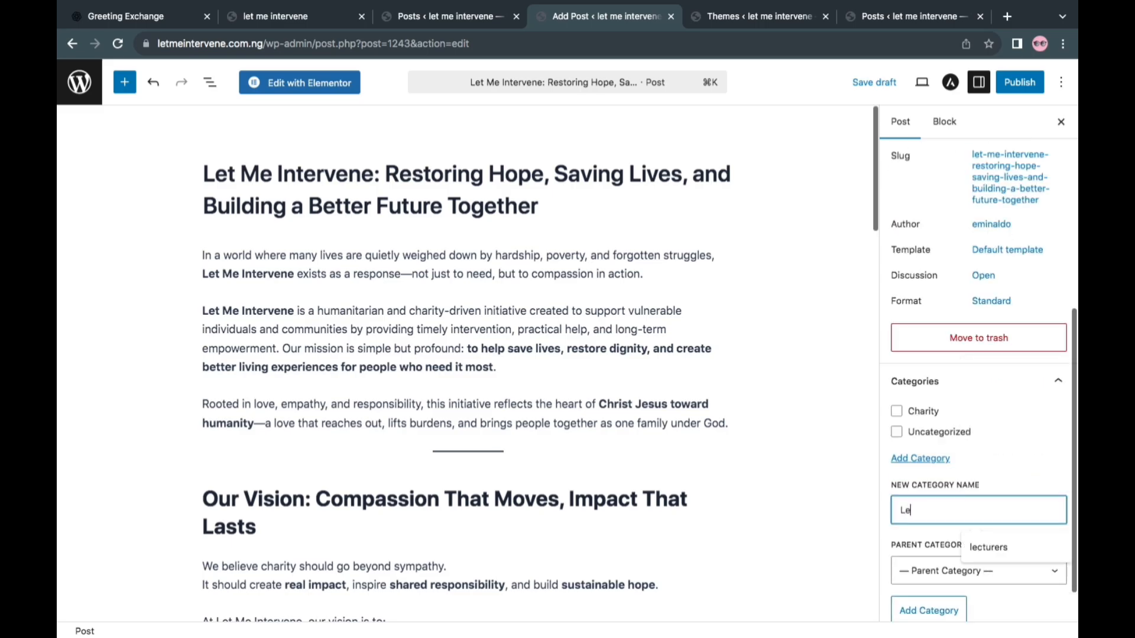
{"action": "type", "text": "t me intervene"}
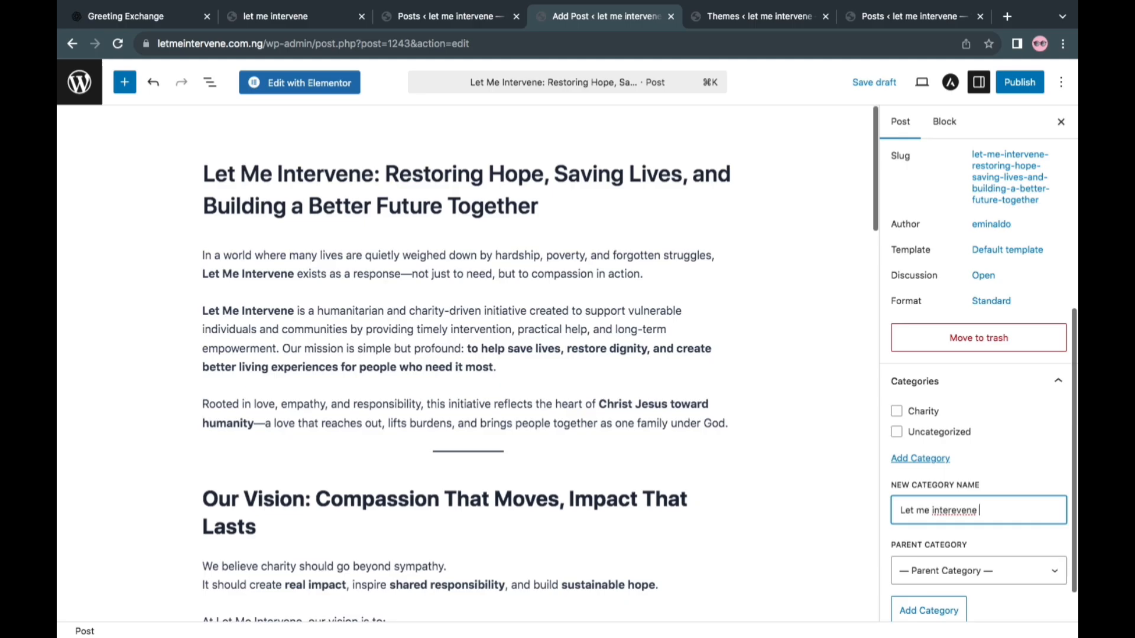
{"action": "right_click", "coordinate": [954, 512]}
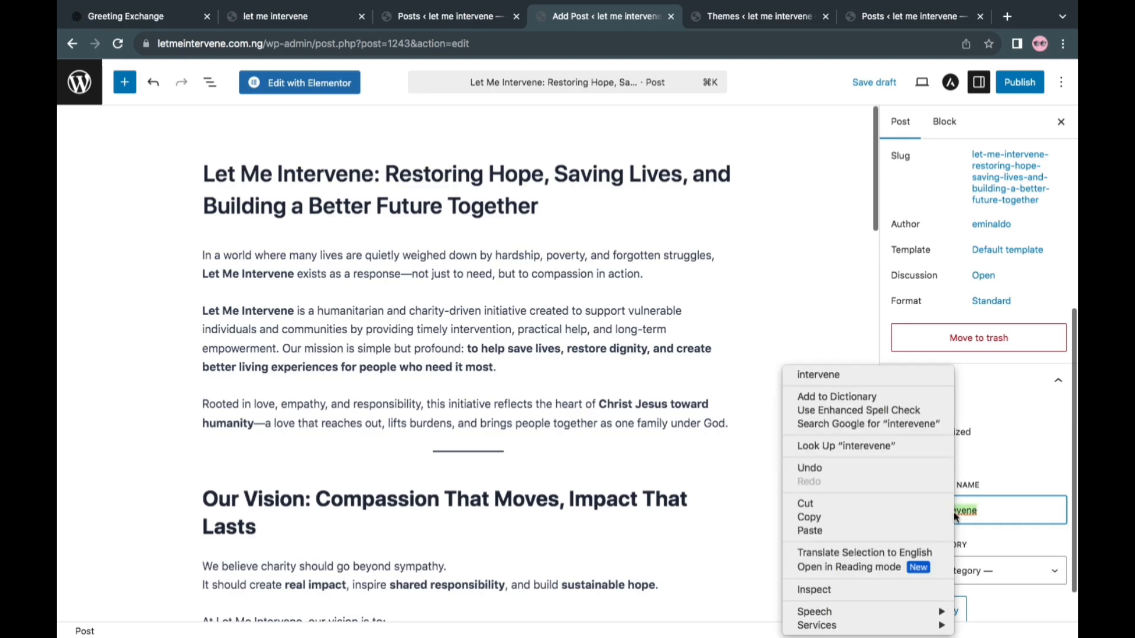
{"action": "left_click", "coordinate": [918, 376]}
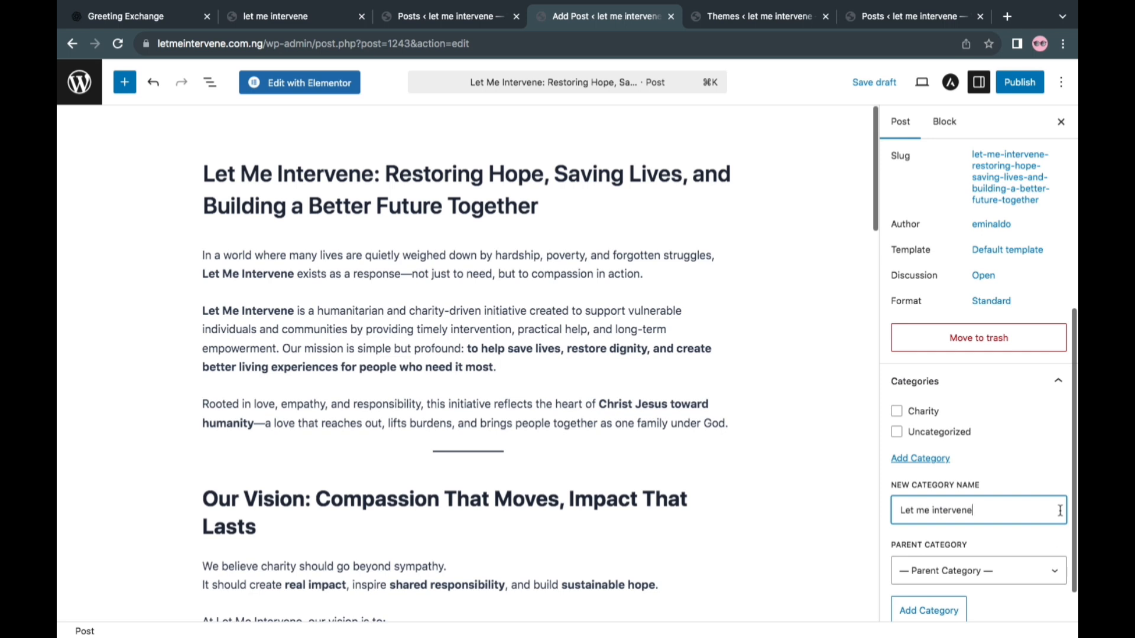
{"action": "left_click", "coordinate": [925, 610]}
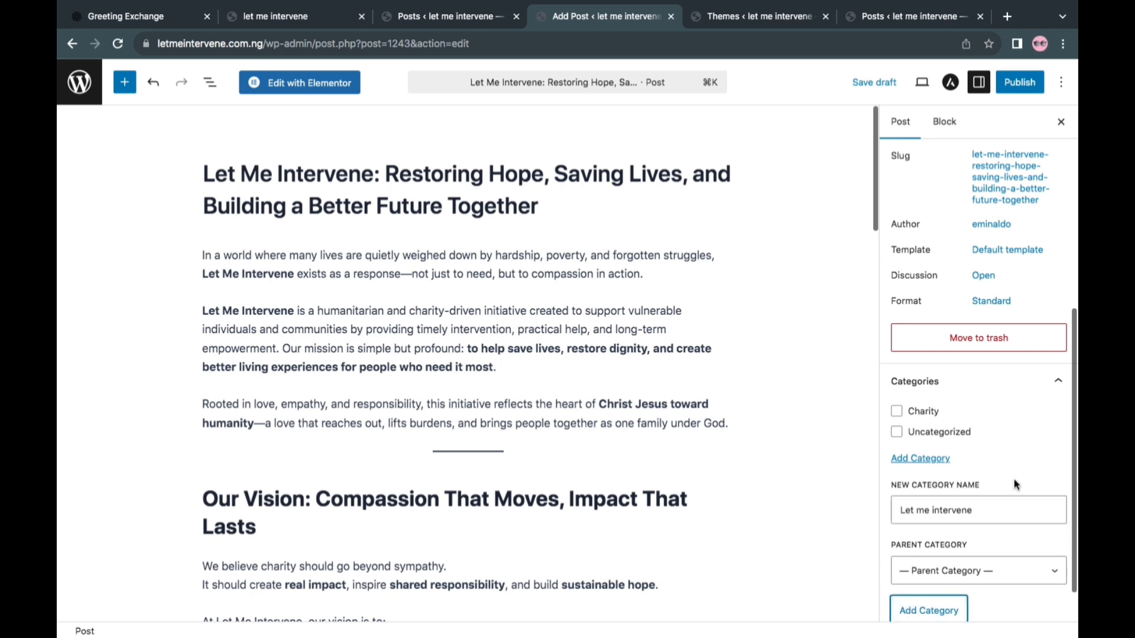
Publish the finished "Let Me Intervene: Restoring Hope" blog post and accept the pre-publish check
{"action": "scroll", "coordinate": [977, 400], "scroll_direction": "up", "scroll_amount": 6}
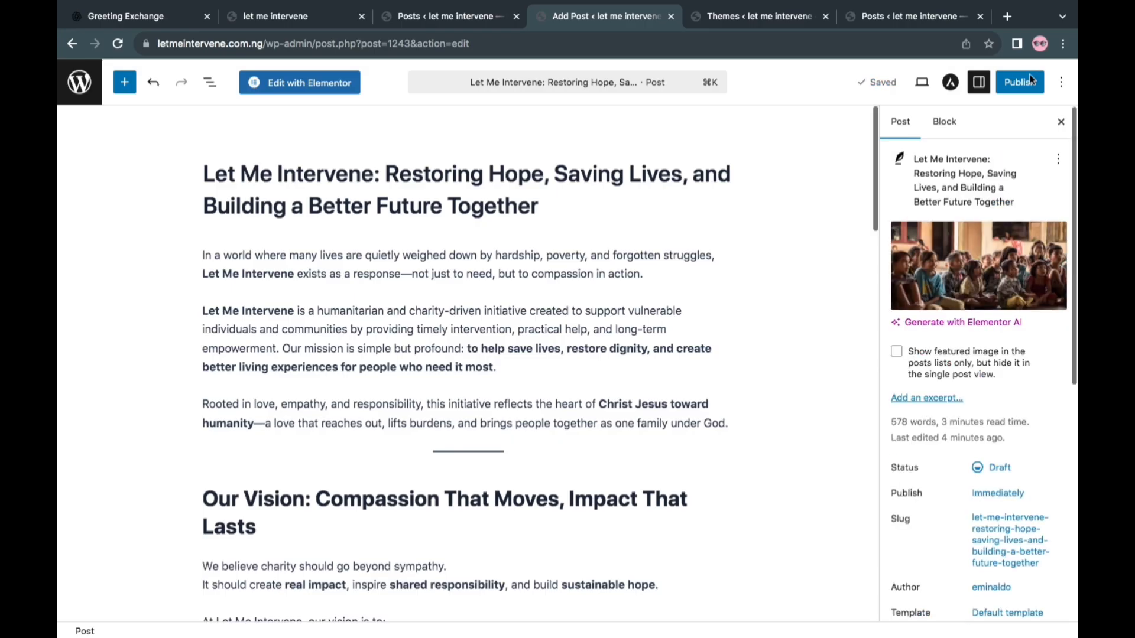
{"action": "left_click", "coordinate": [1020, 87]}
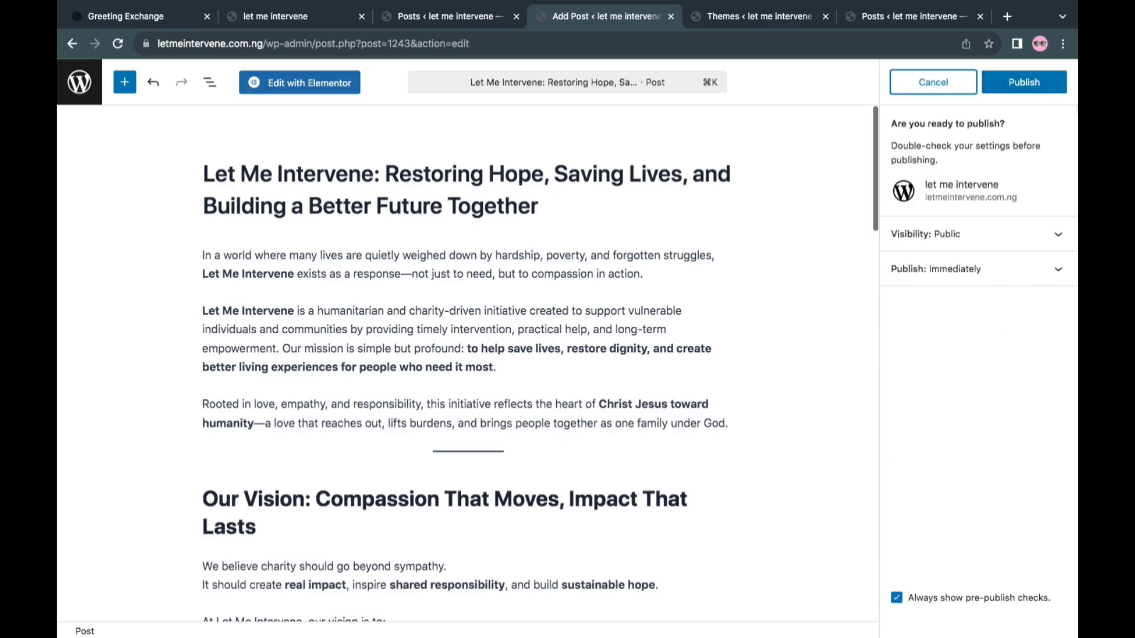
{"action": "left_click", "coordinate": [1034, 85]}
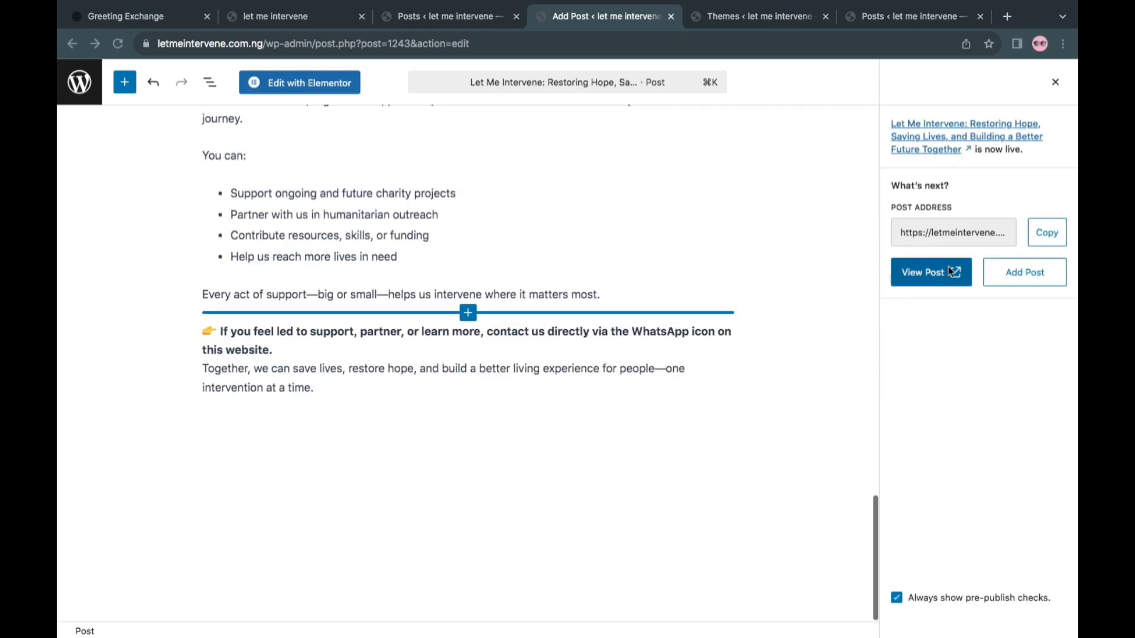
View the published post on the live site and read through its content from start to end
{"action": "left_click", "coordinate": [944, 271]}
{"action": "scroll", "coordinate": [652, 305], "scroll_direction": "down", "scroll_amount": 10}
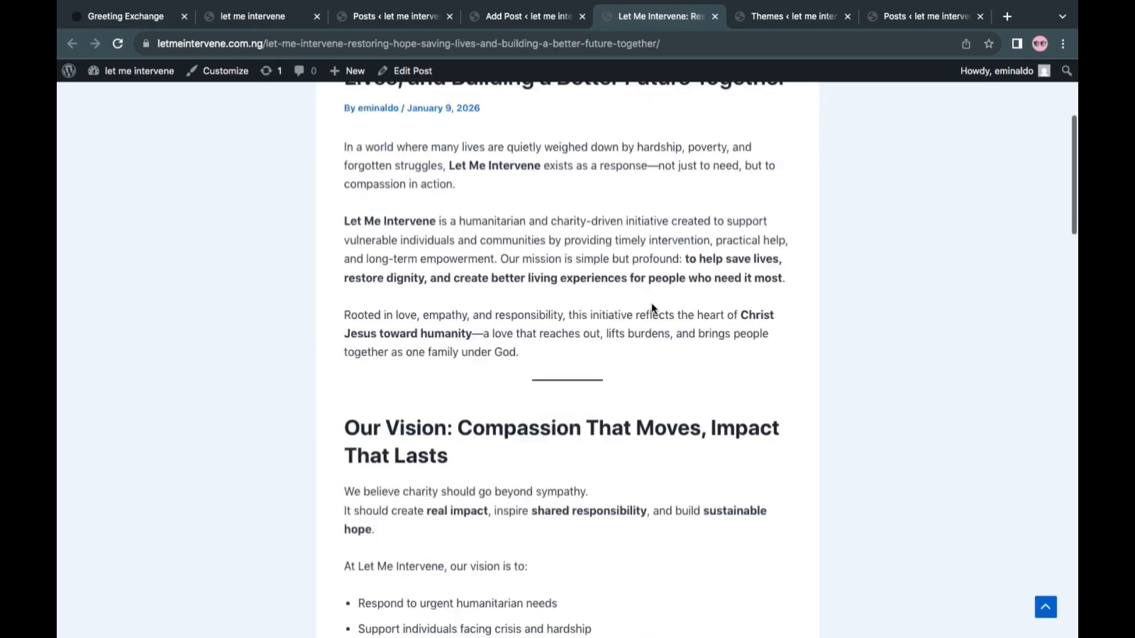
{"action": "scroll", "coordinate": [653, 305], "scroll_direction": "down", "scroll_amount": 13}
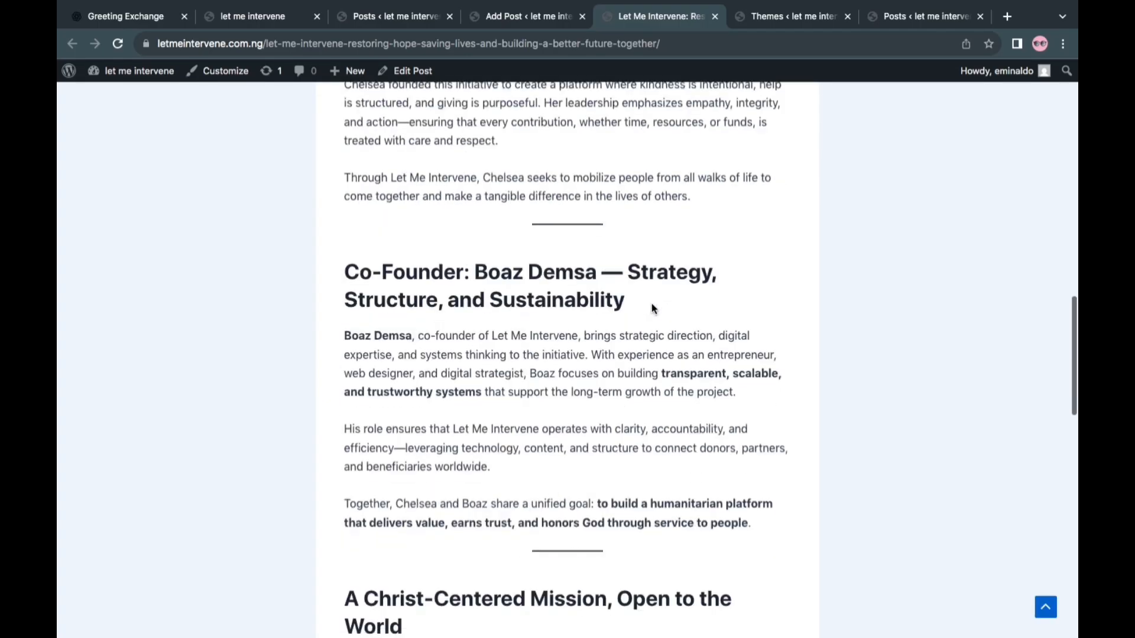
{"action": "scroll", "coordinate": [652, 305], "scroll_direction": "up", "scroll_amount": 13}
{"action": "scroll", "coordinate": [651, 303], "scroll_direction": "up", "scroll_amount": 14}
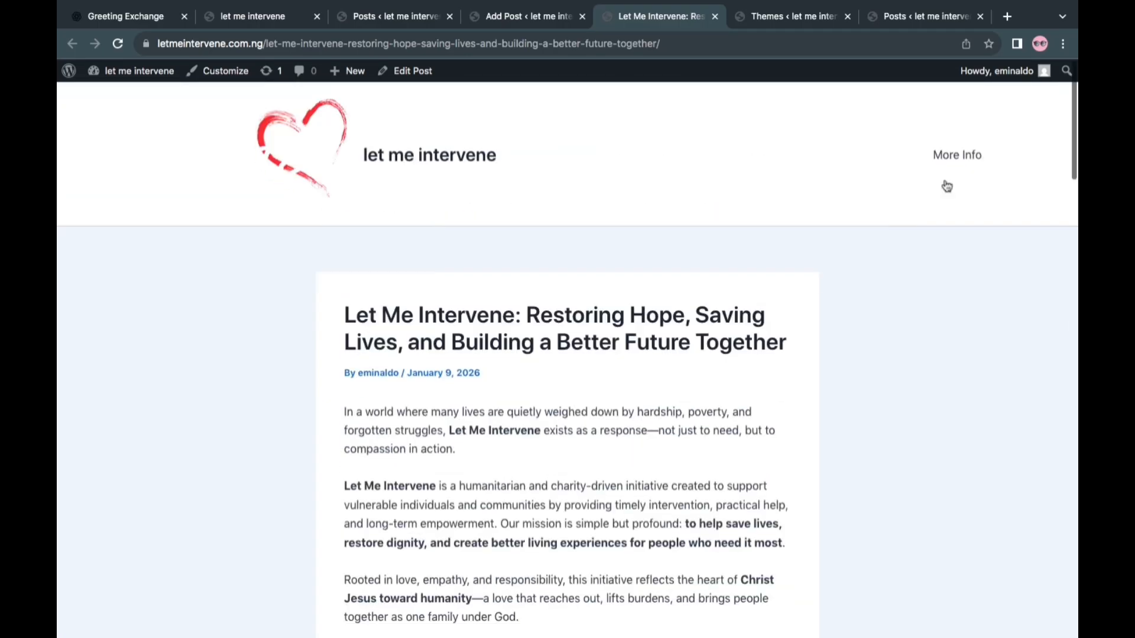
Open the More Info page from the live site's header and check how the blog listing, header and footer look
{"action": "left_click", "coordinate": [946, 152]}
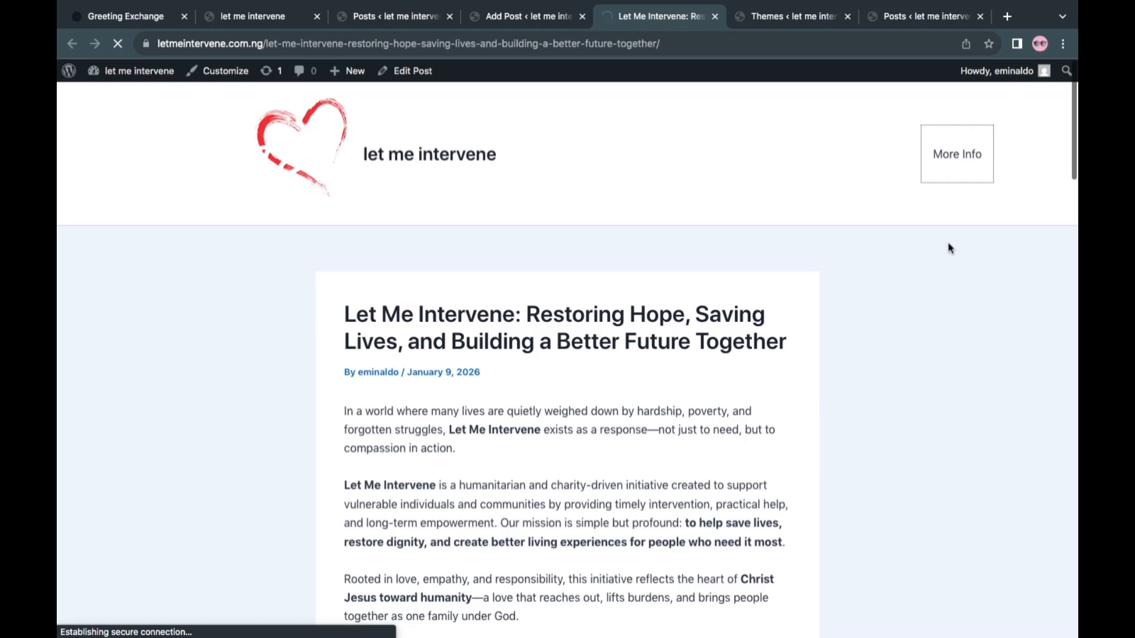
{"action": "scroll", "coordinate": [708, 337], "scroll_direction": "down", "scroll_amount": 3}
{"action": "scroll", "coordinate": [708, 337], "scroll_direction": "up", "scroll_amount": 4}
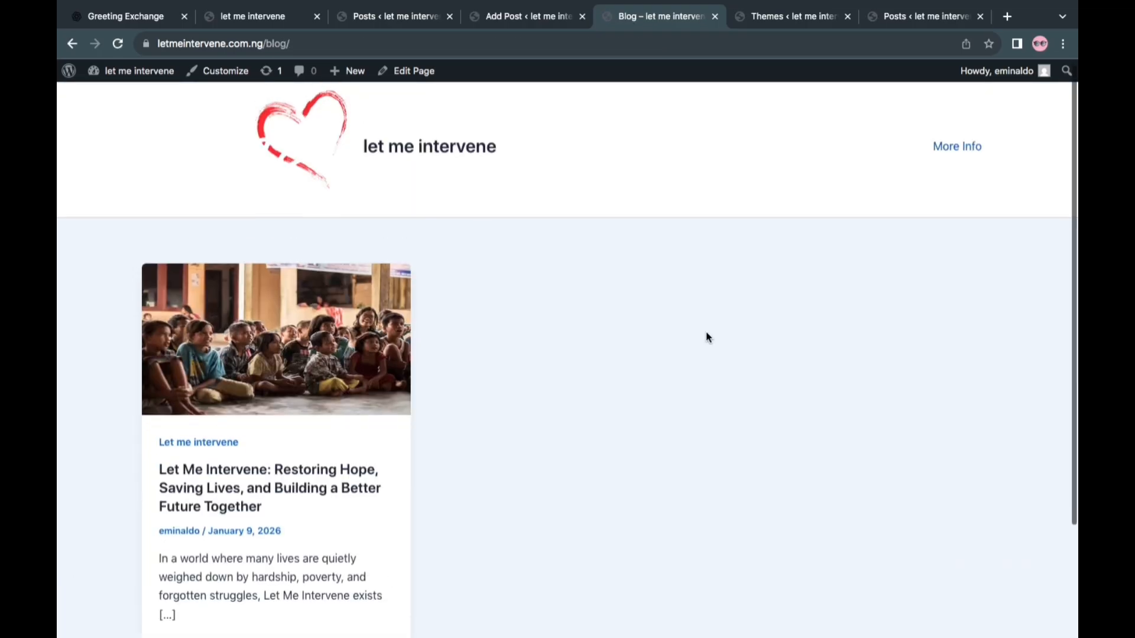
{"action": "scroll", "coordinate": [708, 338], "scroll_direction": "down", "scroll_amount": 3}
{"action": "scroll", "coordinate": [707, 334], "scroll_direction": "up", "scroll_amount": 4}
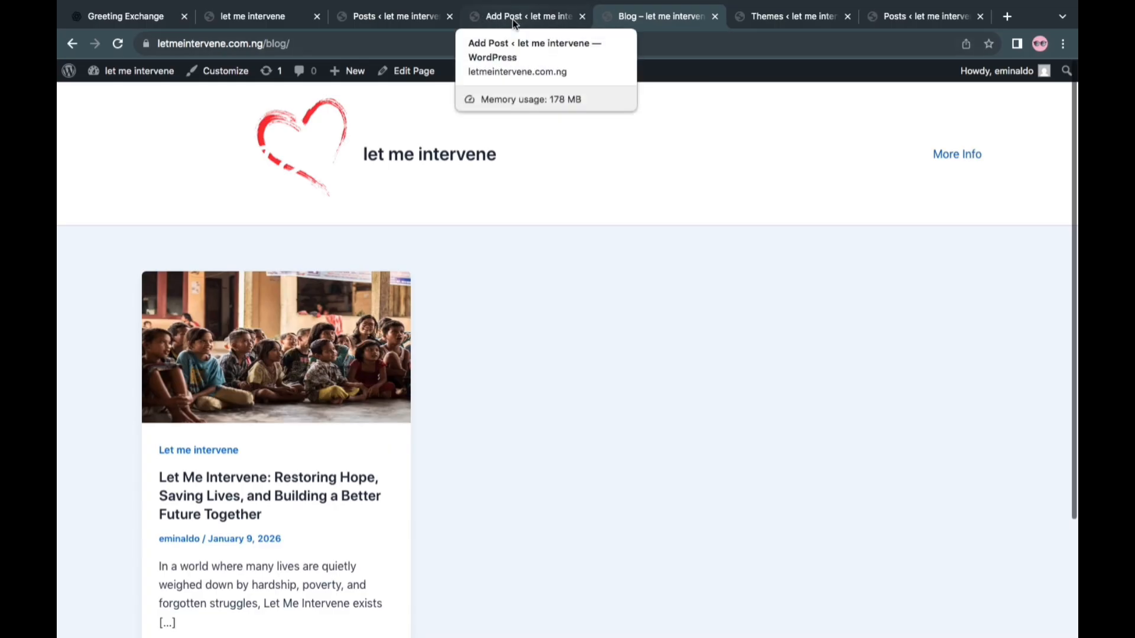
{"action": "left_click", "coordinate": [394, 19]}
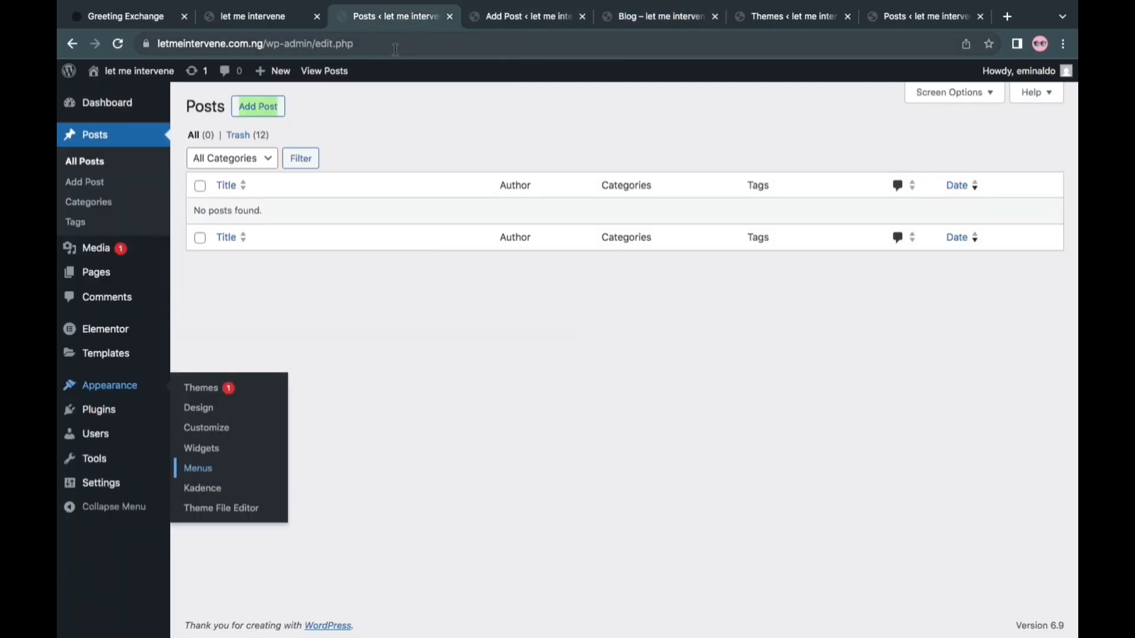
{"action": "left_click", "coordinate": [665, 19]}
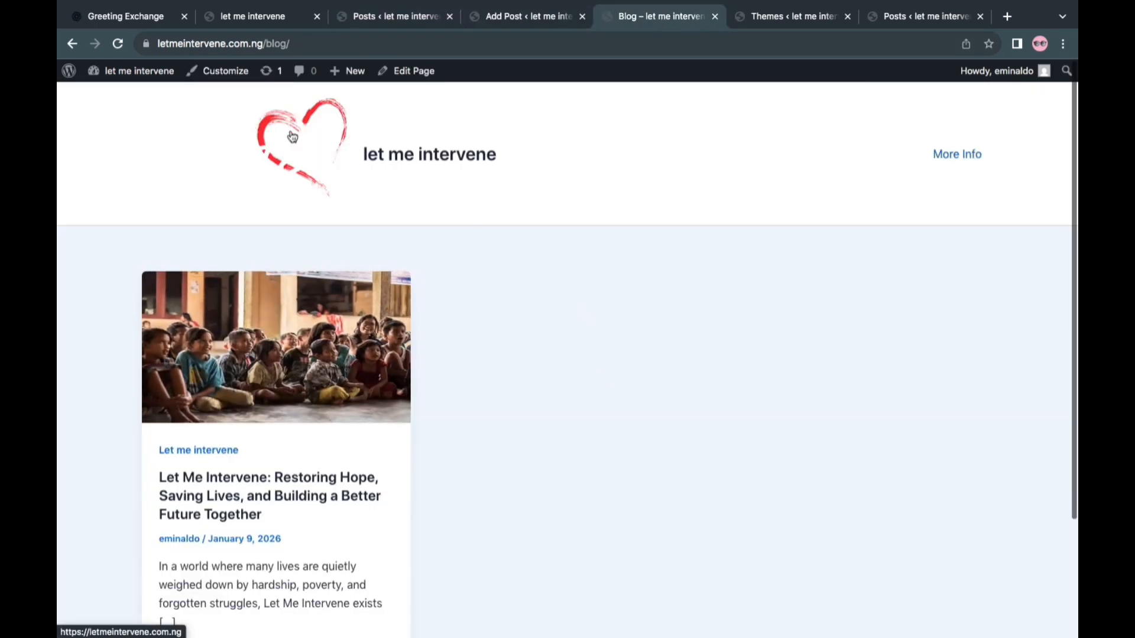
{"action": "scroll", "coordinate": [493, 355], "scroll_direction": "down", "scroll_amount": 3}
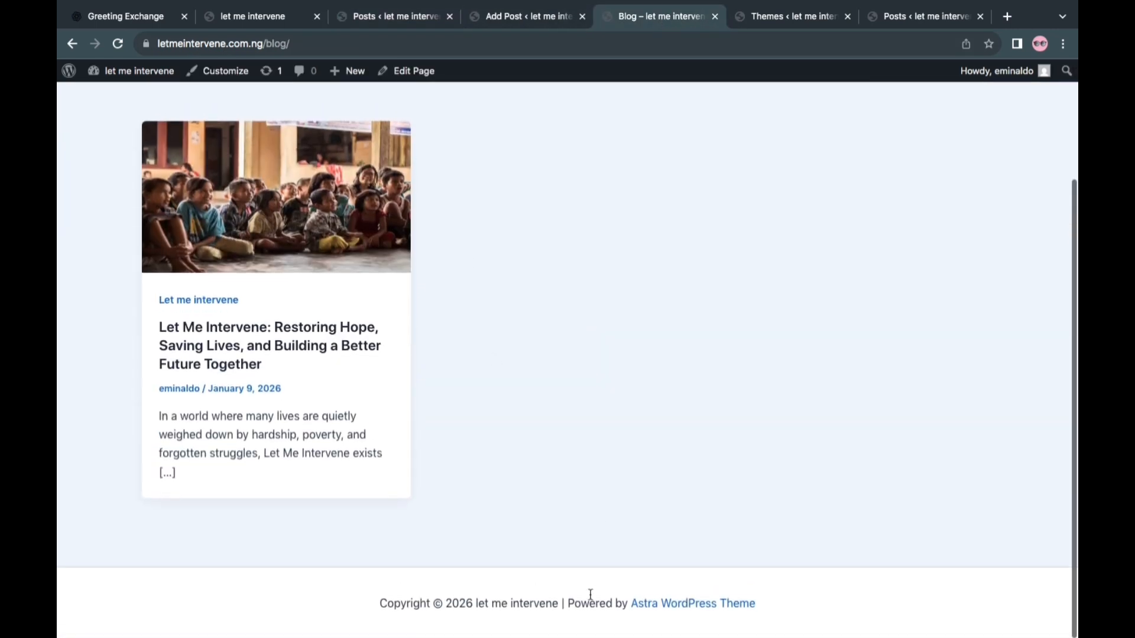
{"action": "scroll", "coordinate": [549, 196], "scroll_direction": "up", "scroll_amount": 3}
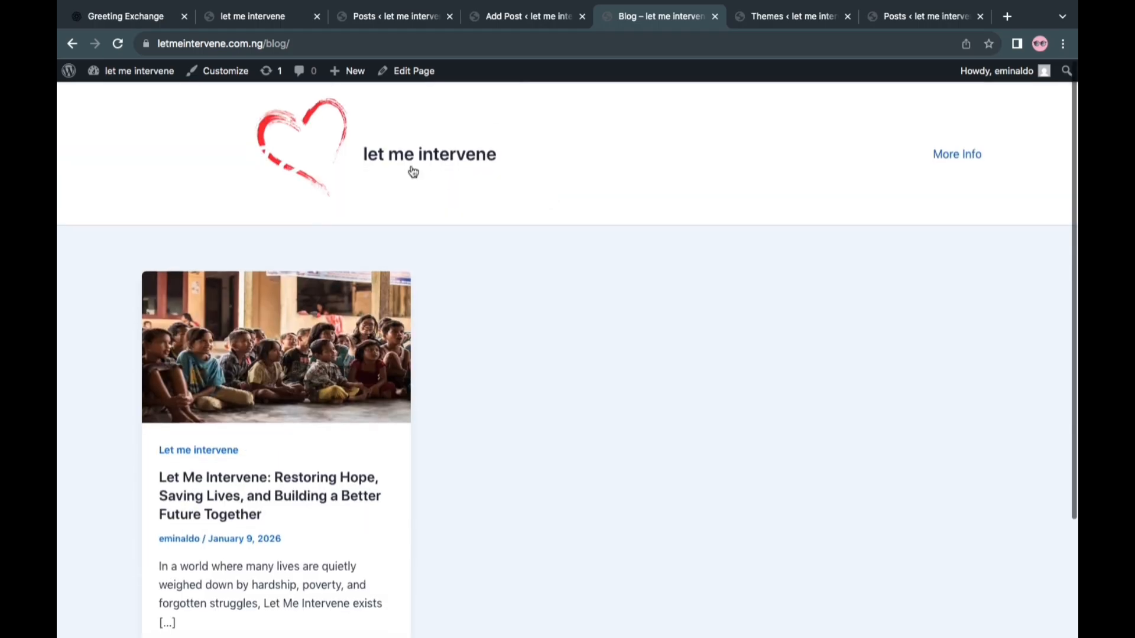
Open the Astra theme's Customizer in a new browser tab from the site's admin and bring that tab to the front
{"action": "left_click", "coordinate": [394, 16]}
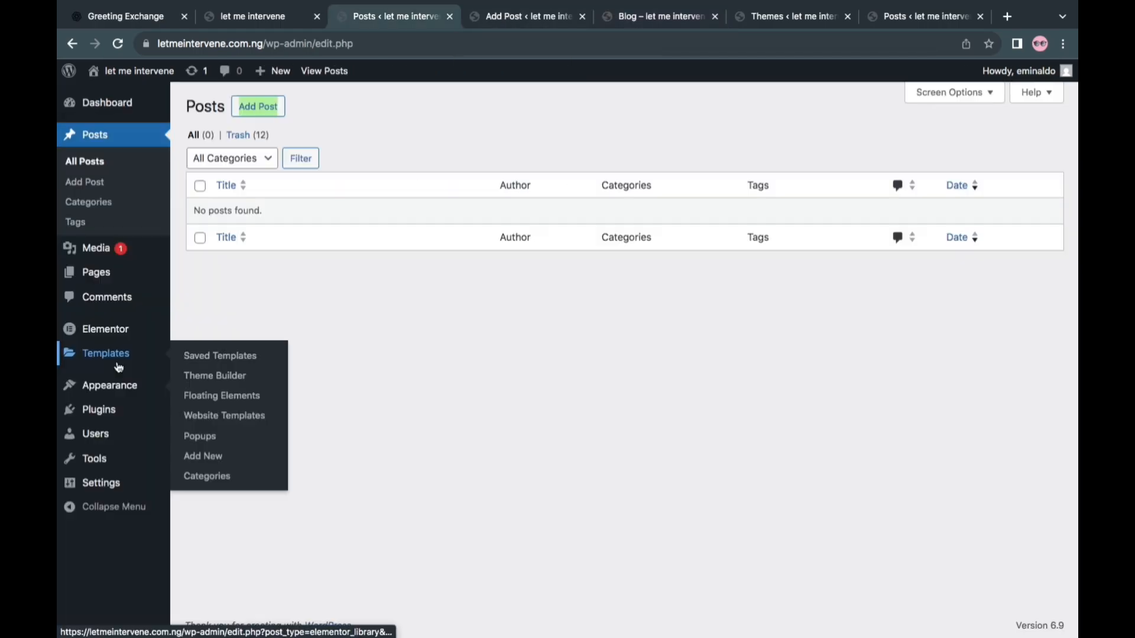
{"action": "mouse_move", "coordinate": [119, 386]}
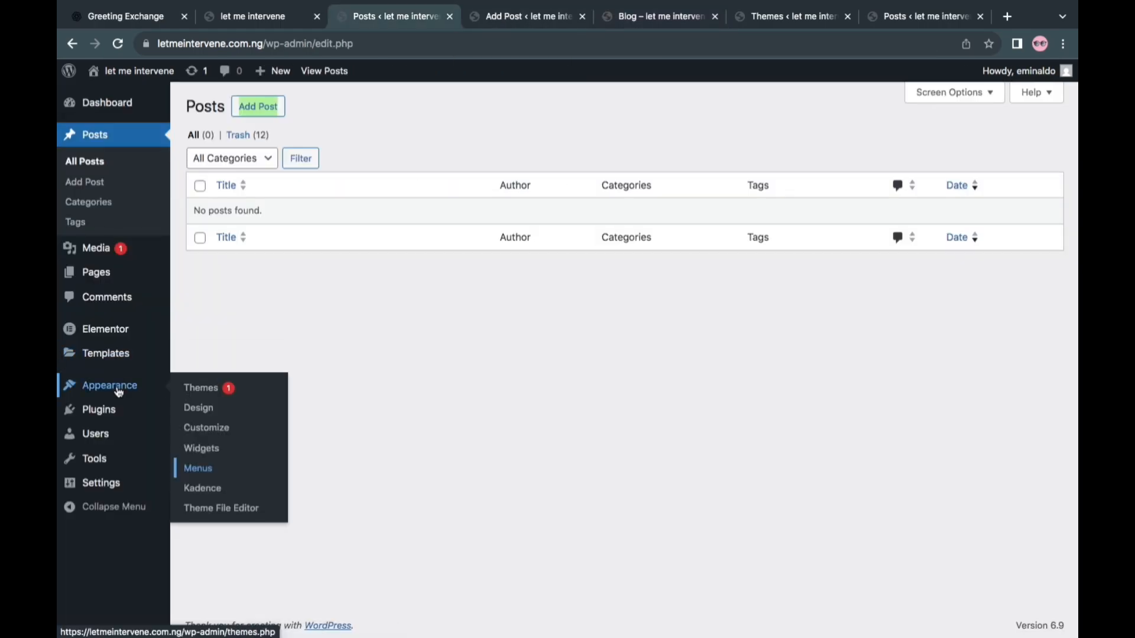
{"action": "right_click", "coordinate": [215, 432]}
{"action": "left_click", "coordinate": [296, 431]}
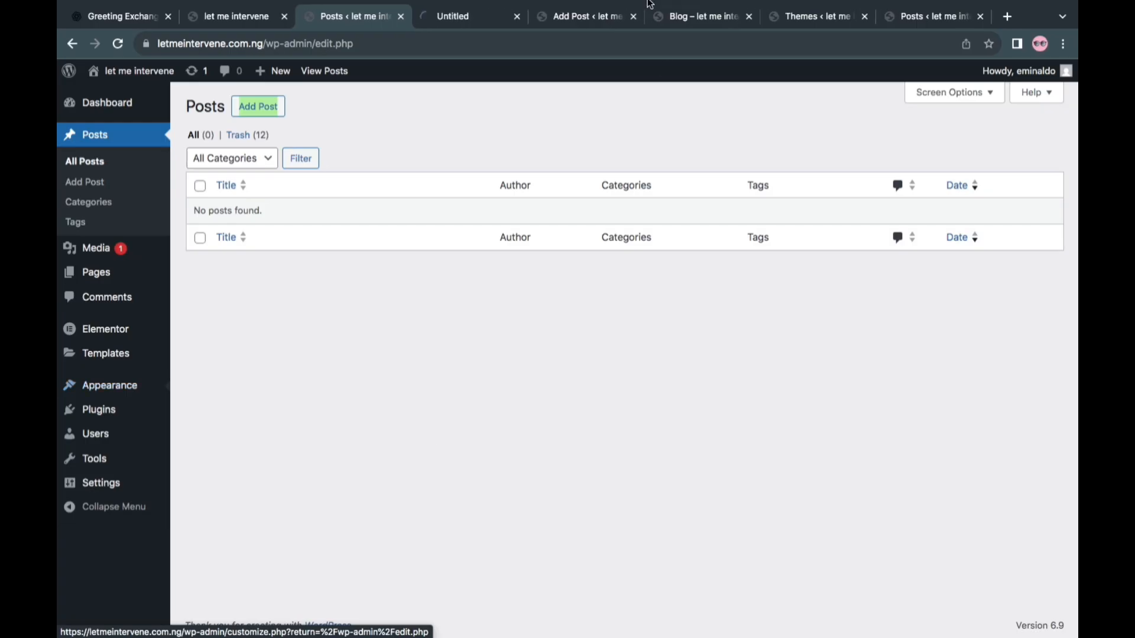
{"action": "left_click", "coordinate": [488, 22]}
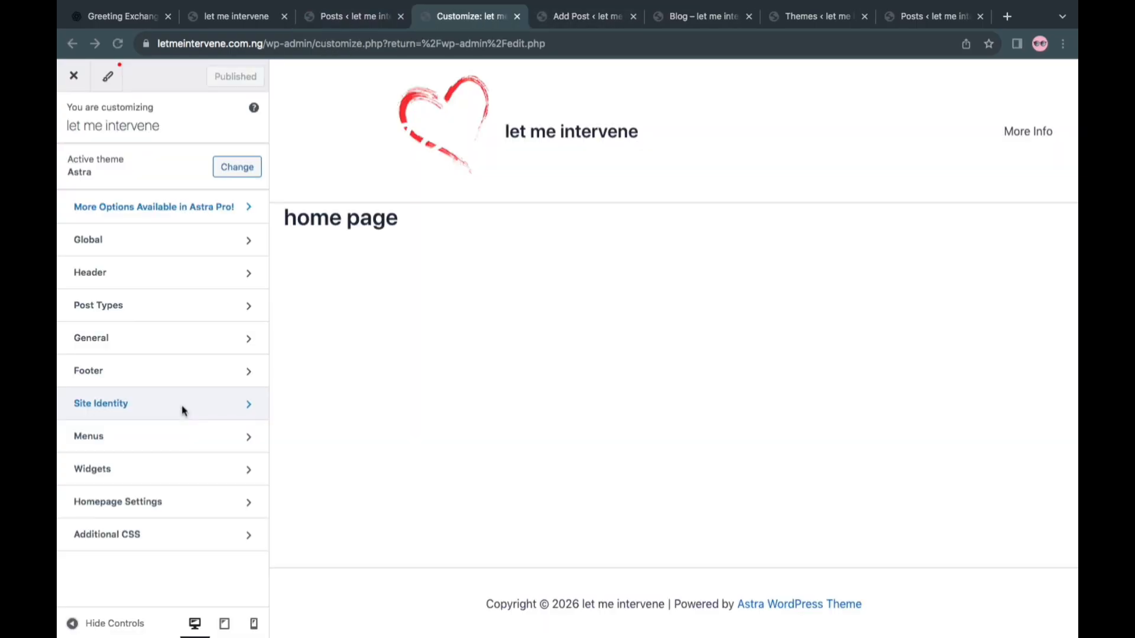
Upload both Let Me Intervene logo images and the portrait photo from Downloads, and use the white-background logo as the site icon
{"action": "left_click", "coordinate": [181, 410]}
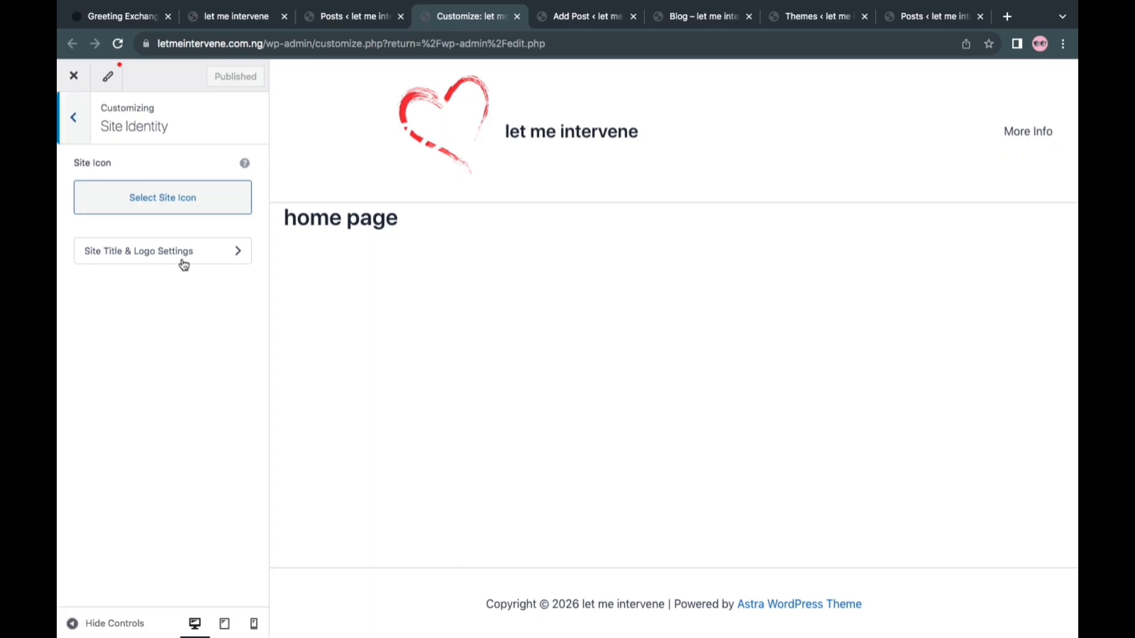
{"action": "left_click", "coordinate": [173, 193]}
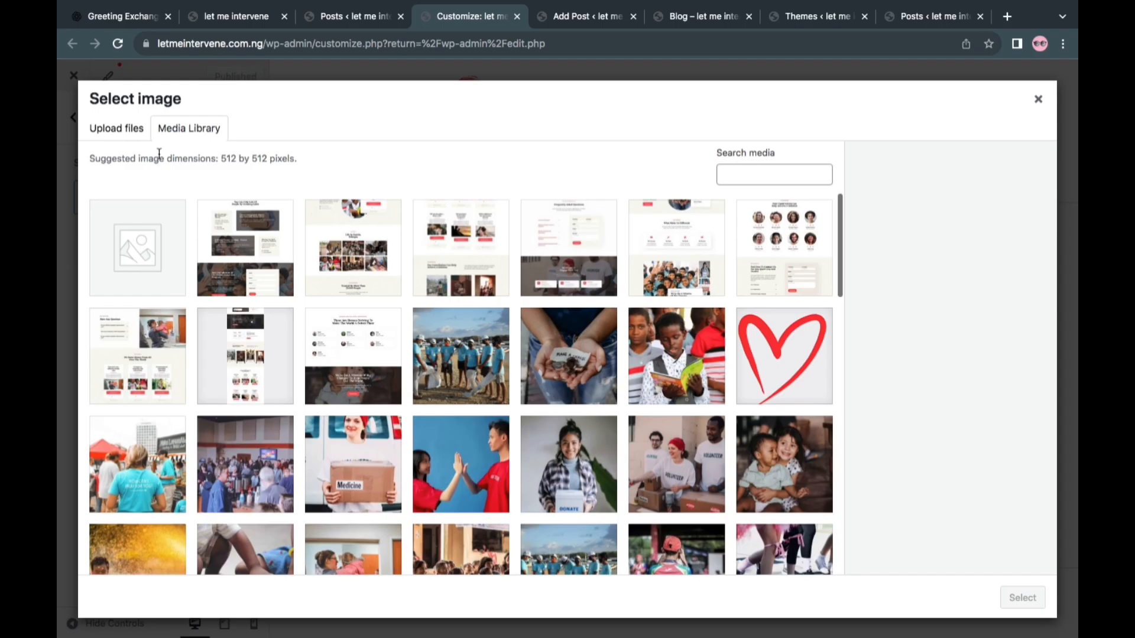
{"action": "left_click", "coordinate": [128, 139]}
{"action": "left_click", "coordinate": [567, 347]}
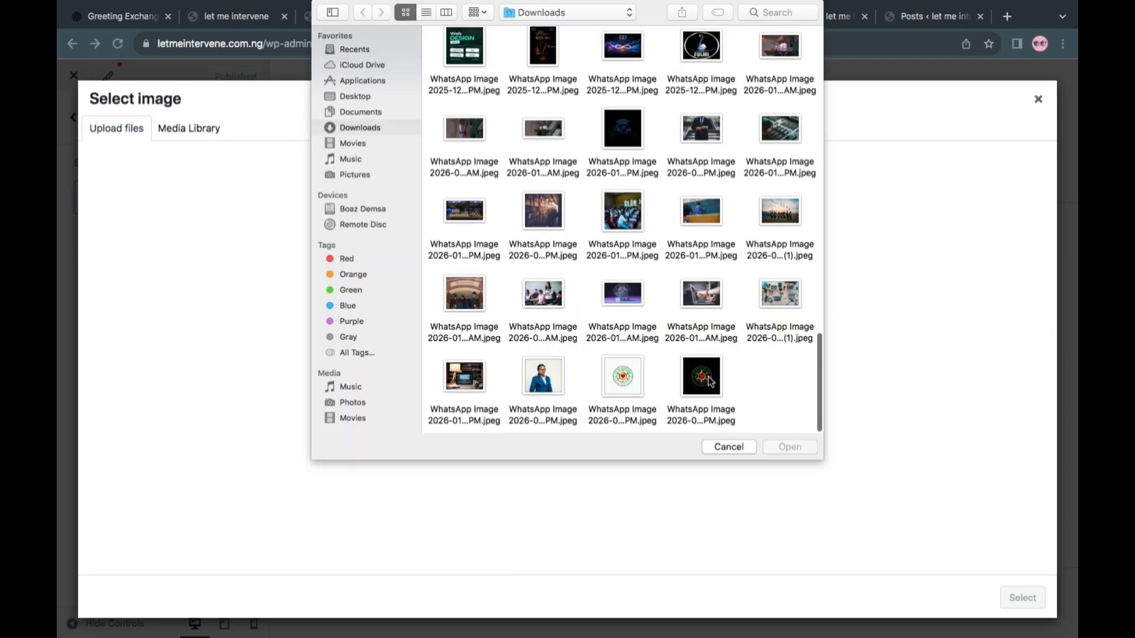
{"action": "left_click", "coordinate": [710, 409]}
{"action": "left_click", "coordinate": [614, 391], "text": "super"}
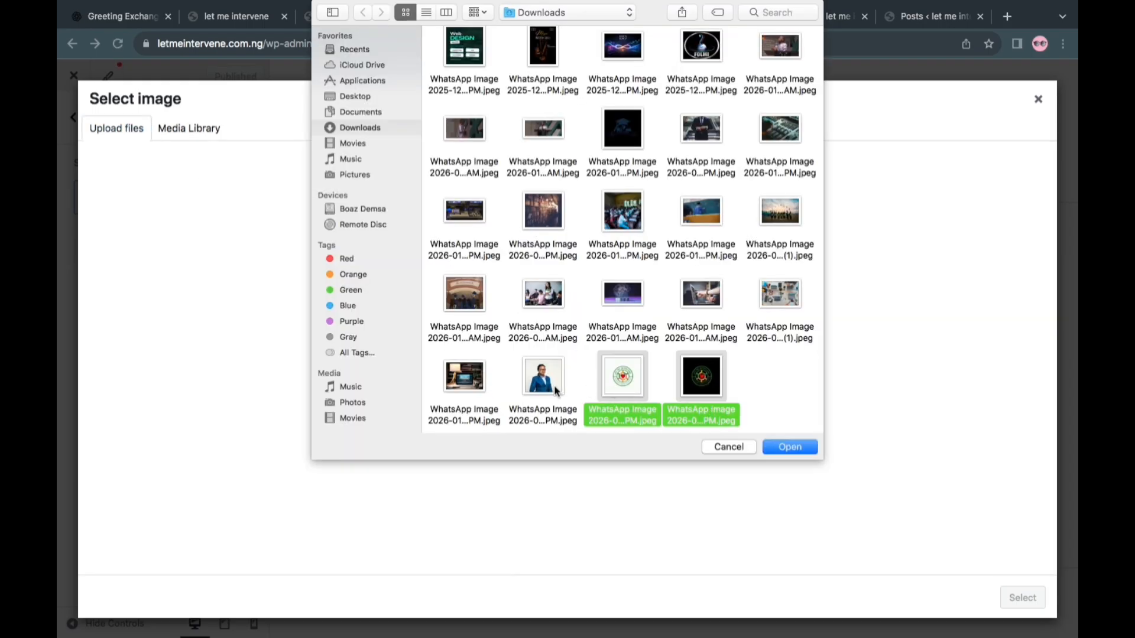
{"action": "left_click", "coordinate": [556, 390], "text": "super"}
{"action": "left_click", "coordinate": [784, 451]}
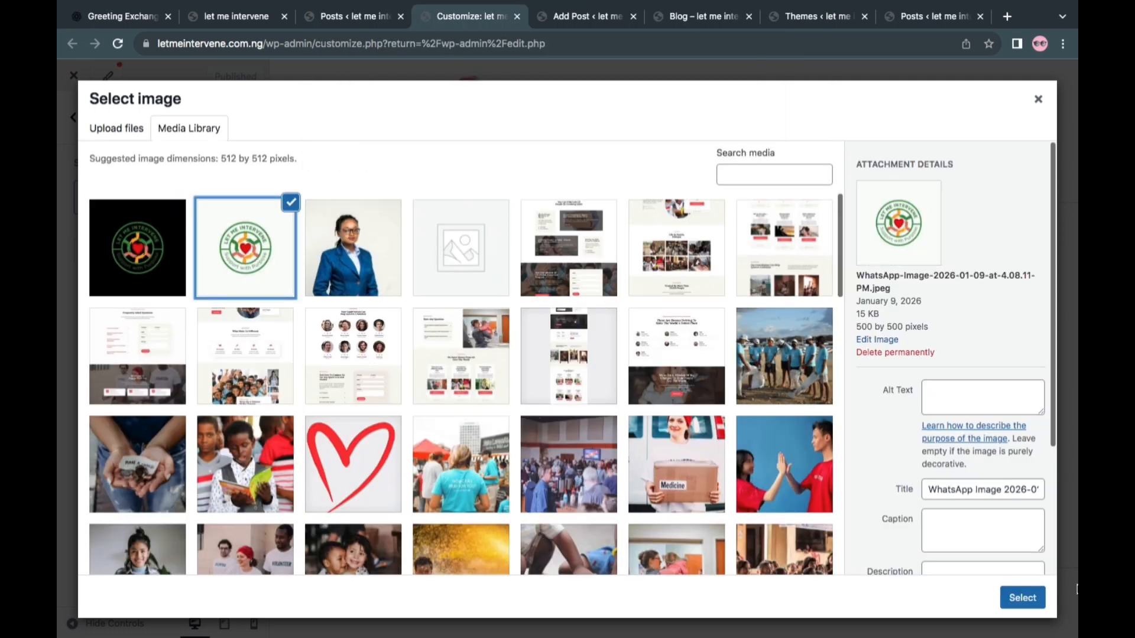
{"action": "left_click", "coordinate": [1024, 598]}
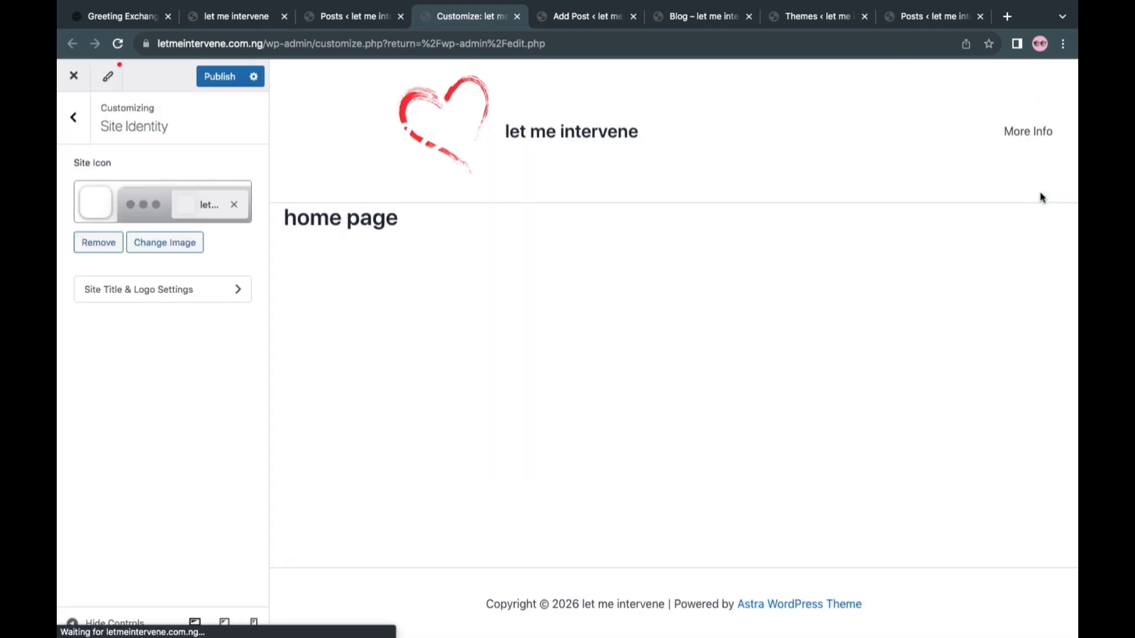
In the site title and logo settings, set the logo width to 54 px and hide the site title on desktop
{"action": "left_click", "coordinate": [195, 299]}
{"action": "left_click", "coordinate": [182, 260]}
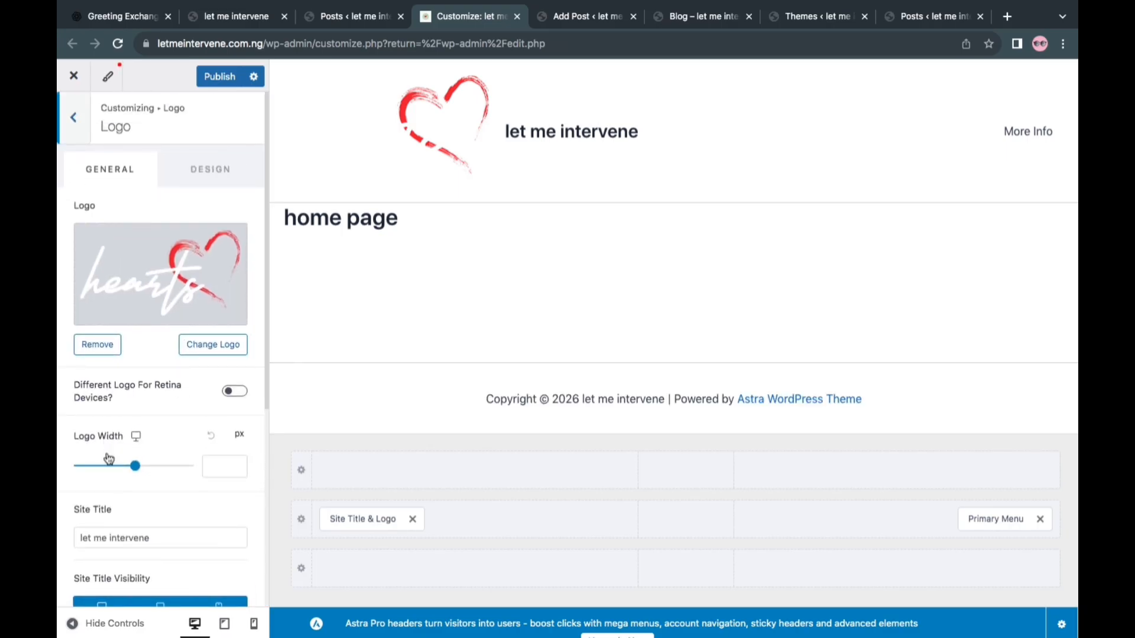
{"action": "left_click_drag", "start_coordinate": [134, 466], "coordinate": [99, 467]}
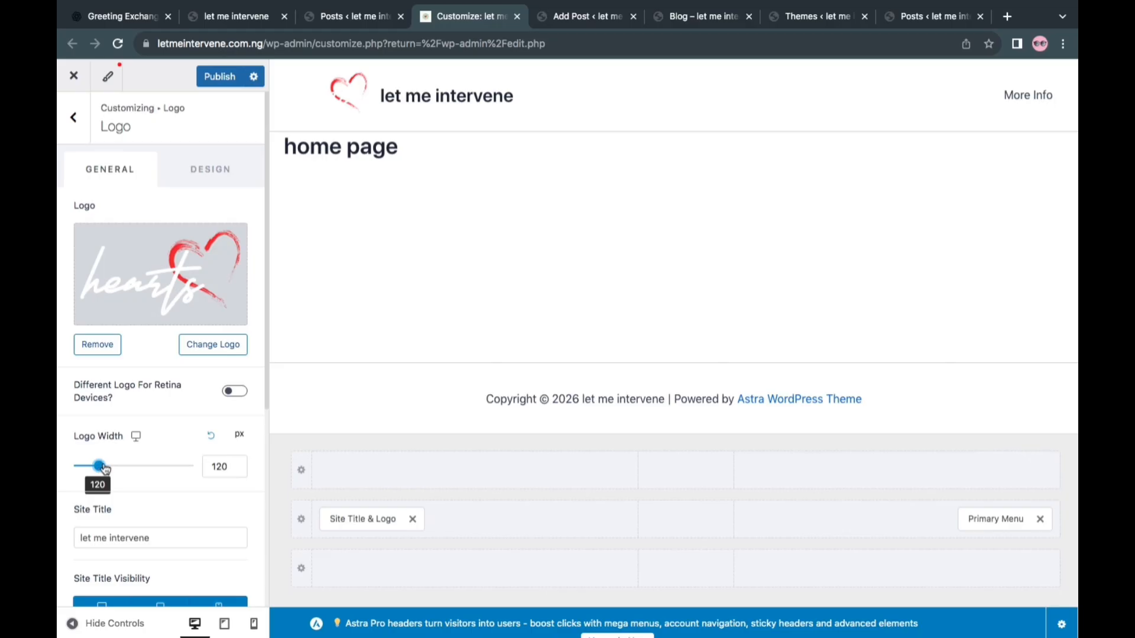
{"action": "left_click_drag", "start_coordinate": [92, 470], "coordinate": [92, 470]}
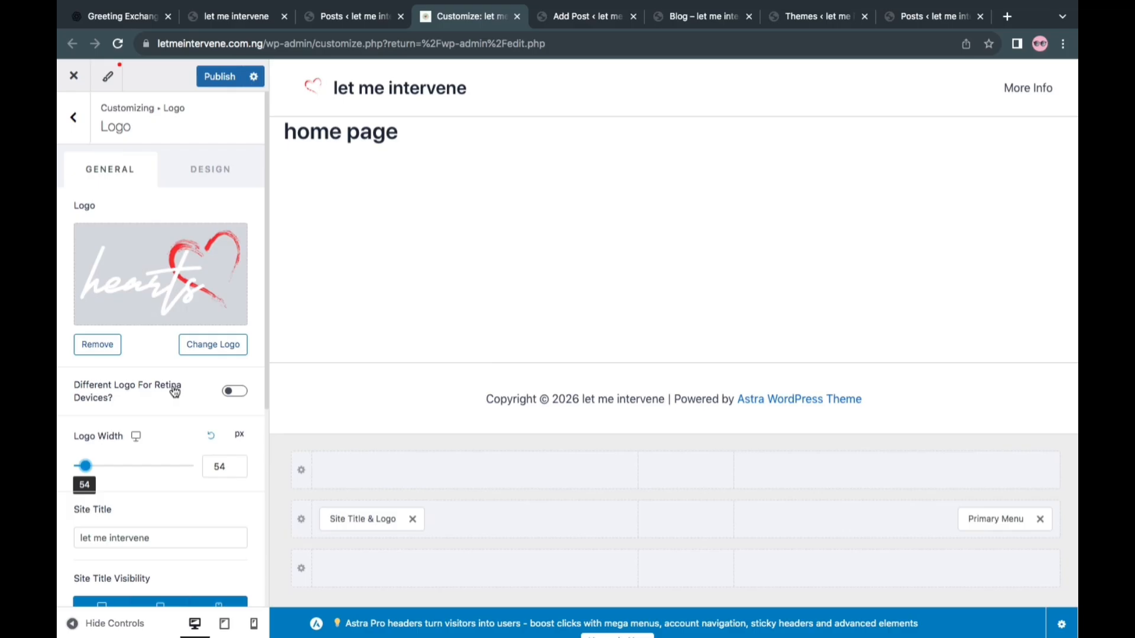
{"action": "scroll", "coordinate": [170, 372], "scroll_direction": "down", "scroll_amount": 3}
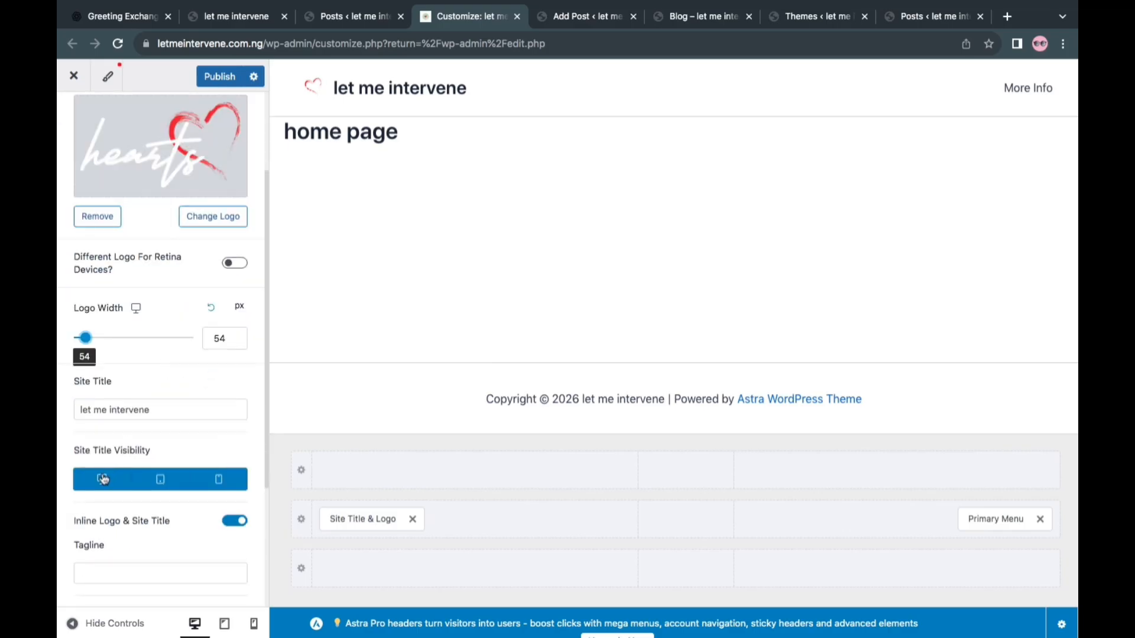
{"action": "left_click", "coordinate": [103, 479]}
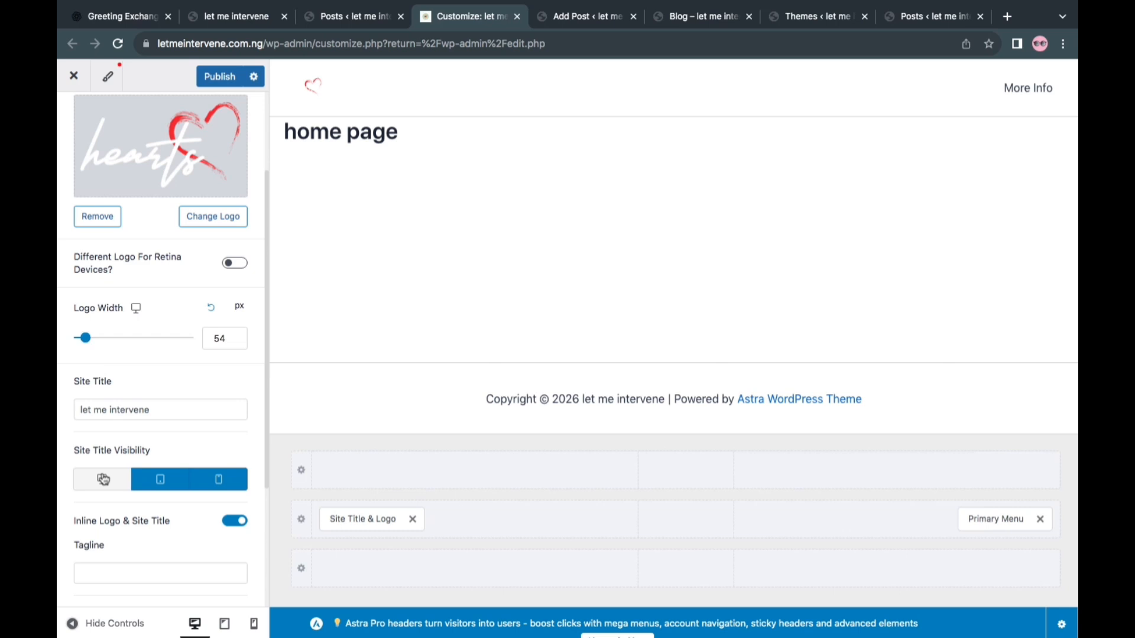
Hide the site title on tablet and mobile as well
{"action": "left_click", "coordinate": [155, 479]}
{"action": "left_click", "coordinate": [221, 479]}
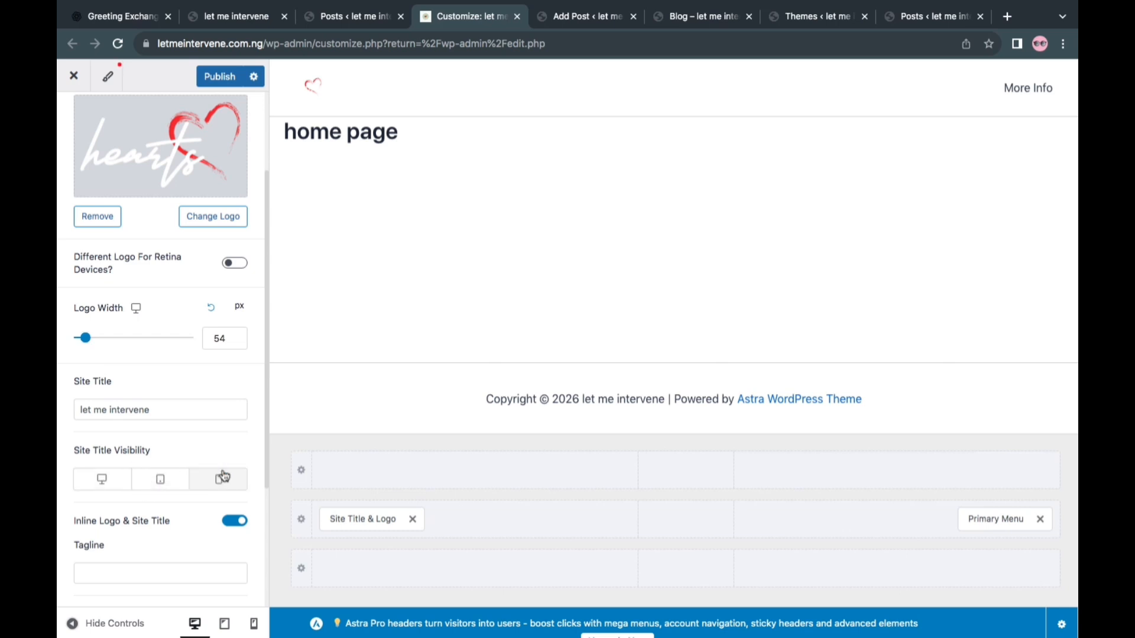
Replace the header logo with the cropped white-background Let Me Intervene image without cropping it further, set its width to 65 px, and publish
{"action": "scroll", "coordinate": [219, 457], "scroll_direction": "up", "scroll_amount": 3}
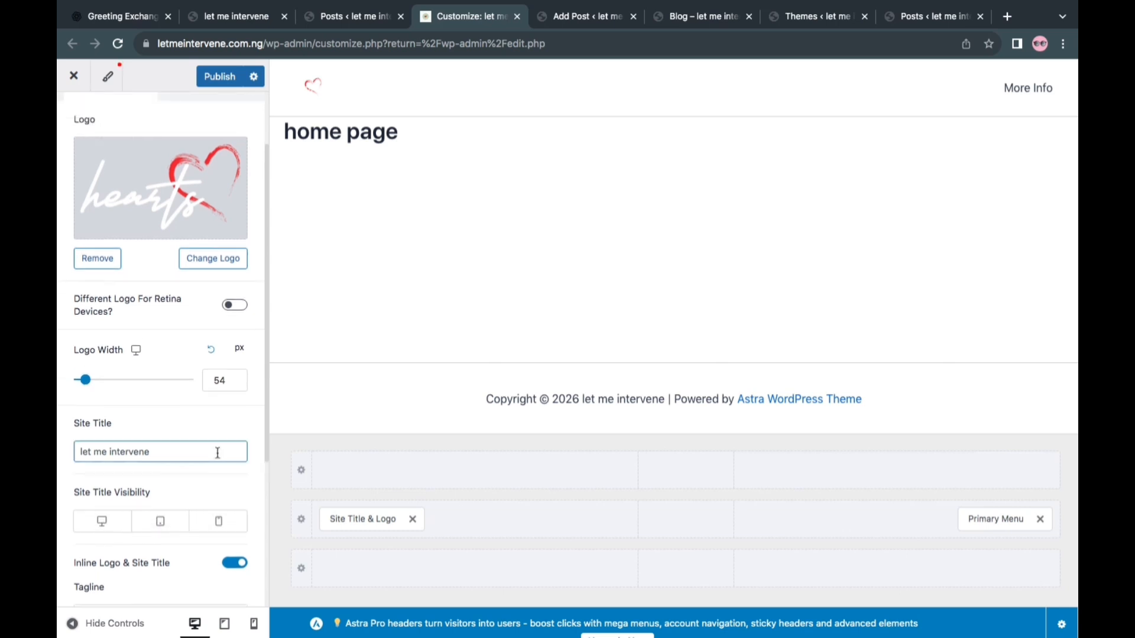
{"action": "left_click", "coordinate": [170, 278]}
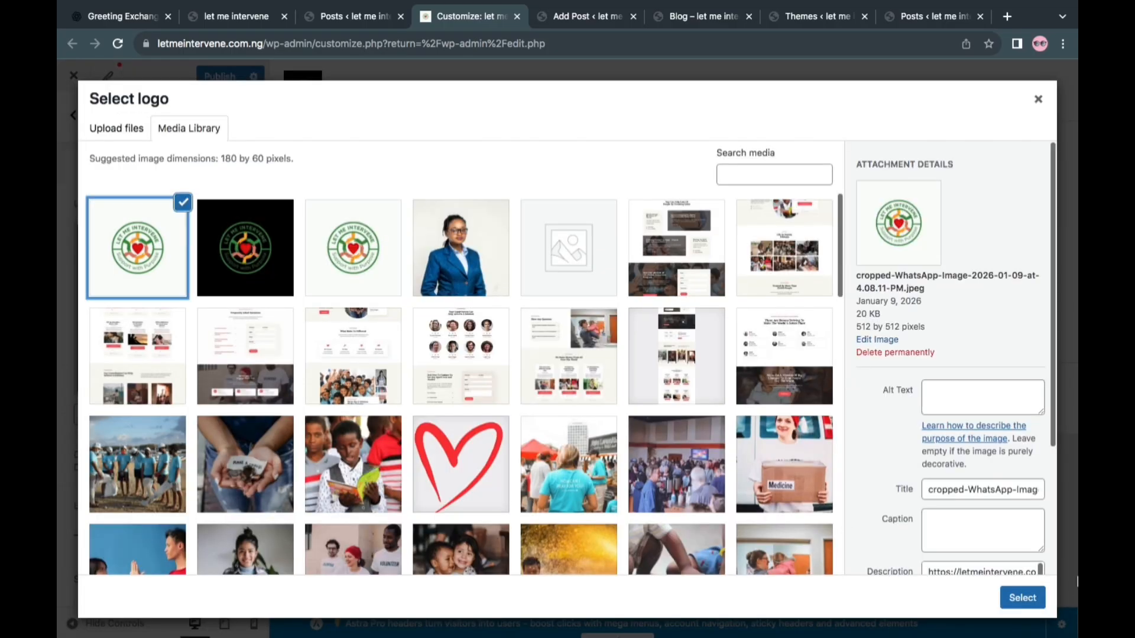
{"action": "left_click", "coordinate": [1025, 600]}
{"action": "left_click", "coordinate": [919, 599]}
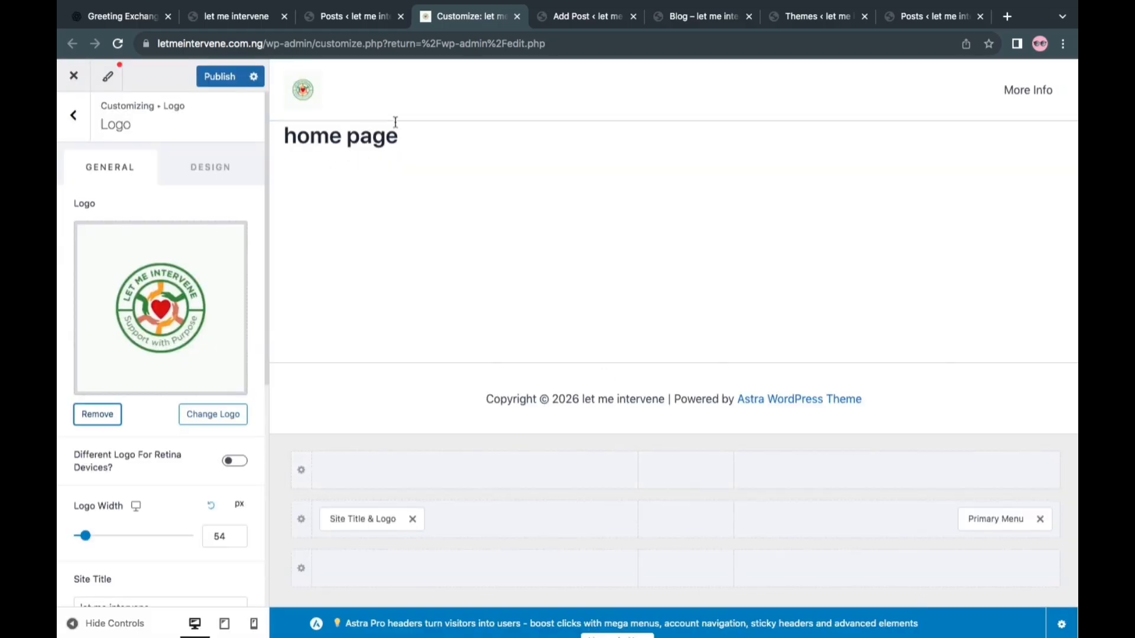
{"action": "left_click", "coordinate": [219, 76]}
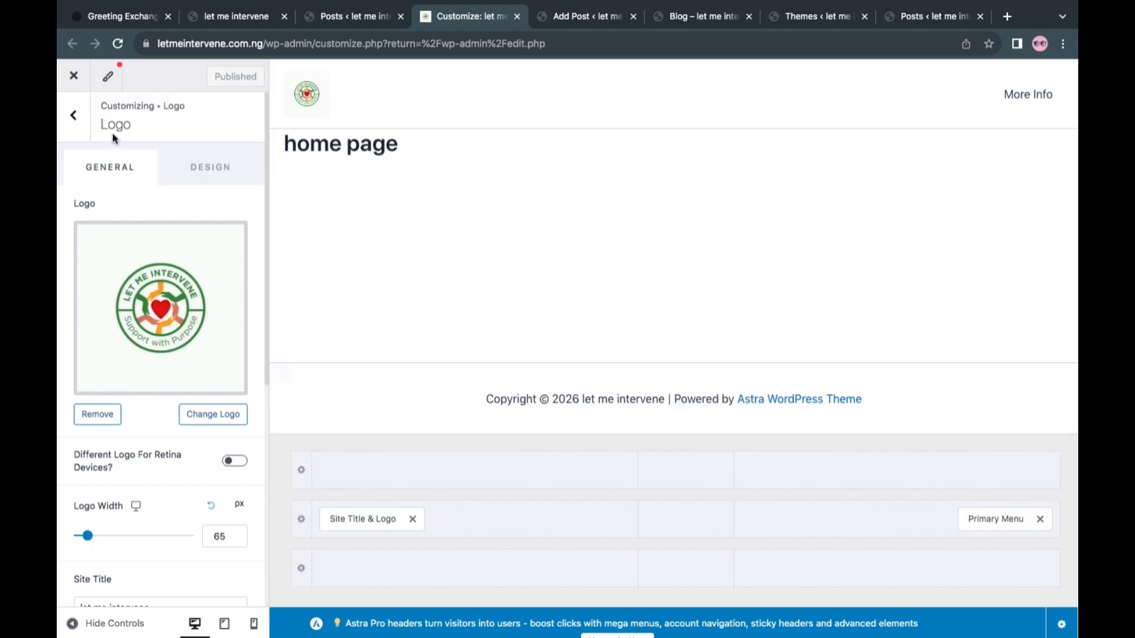
Remove the "| Powered by [theme_author]" part from the footer's copyright text and publish the change
{"action": "left_click", "coordinate": [74, 116]}
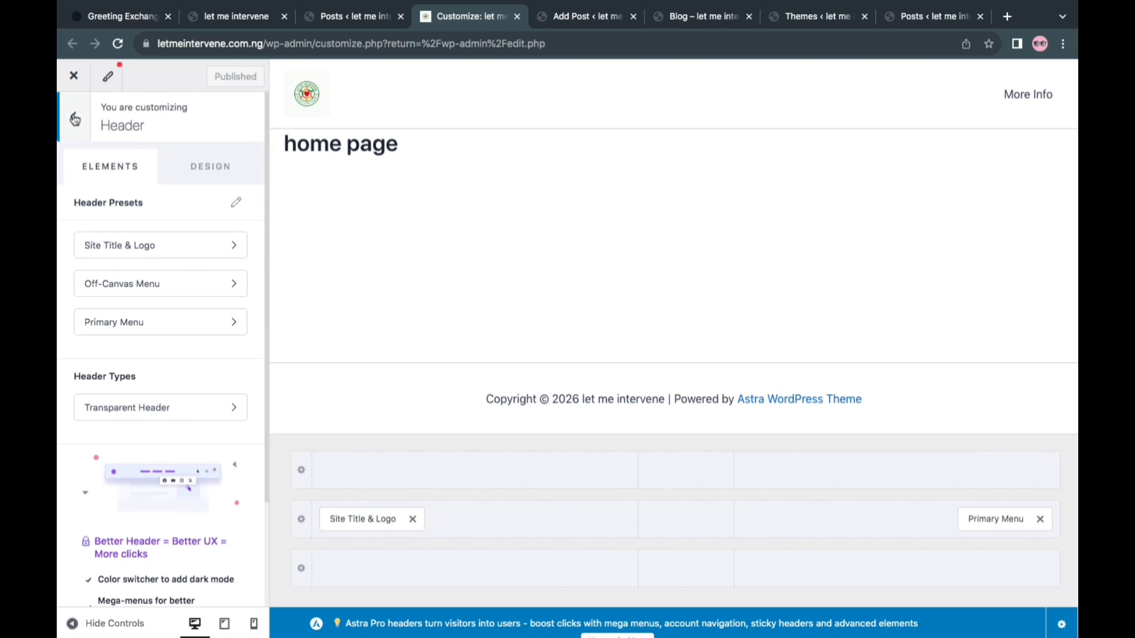
{"action": "left_click", "coordinate": [76, 119]}
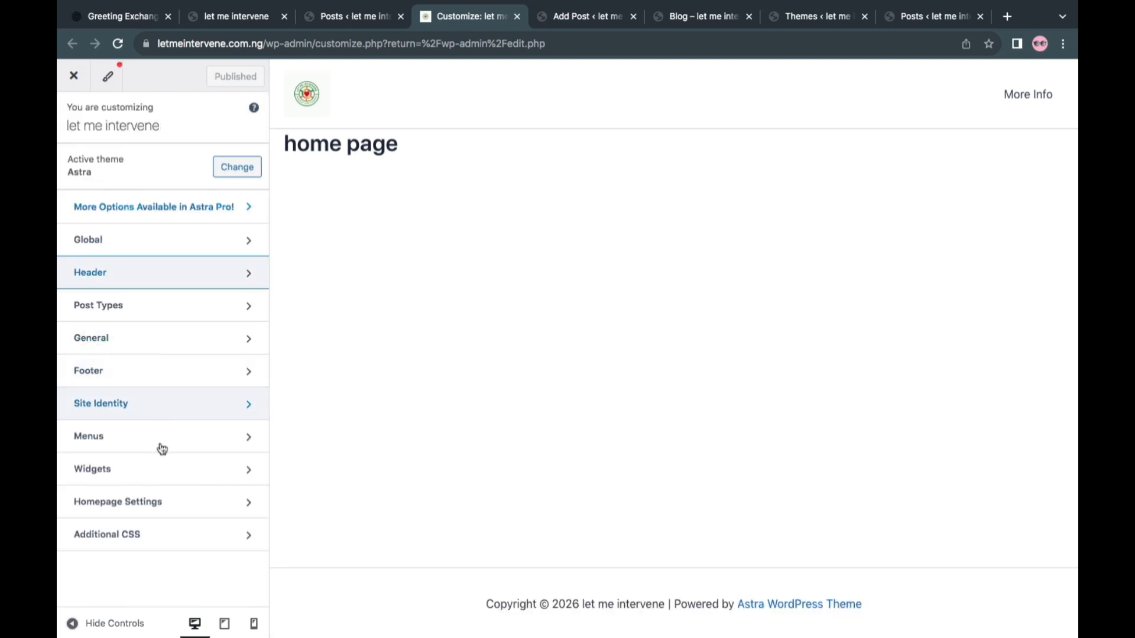
{"action": "left_click", "coordinate": [151, 377]}
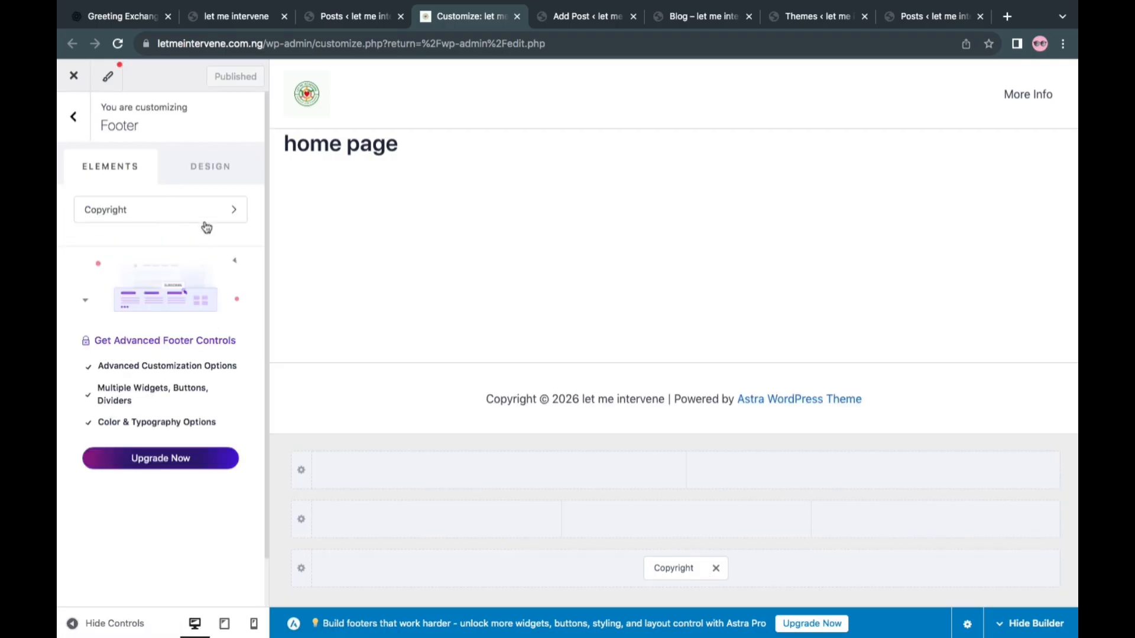
{"action": "left_click", "coordinate": [188, 210]}
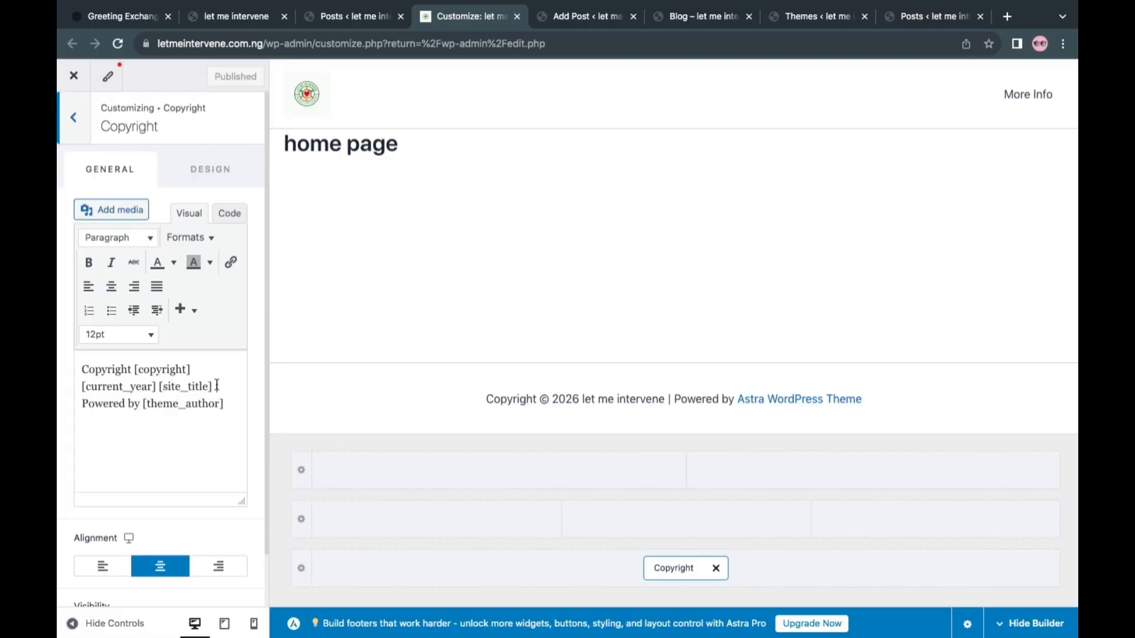
{"action": "left_click_drag", "start_coordinate": [214, 386], "coordinate": [270, 444]}
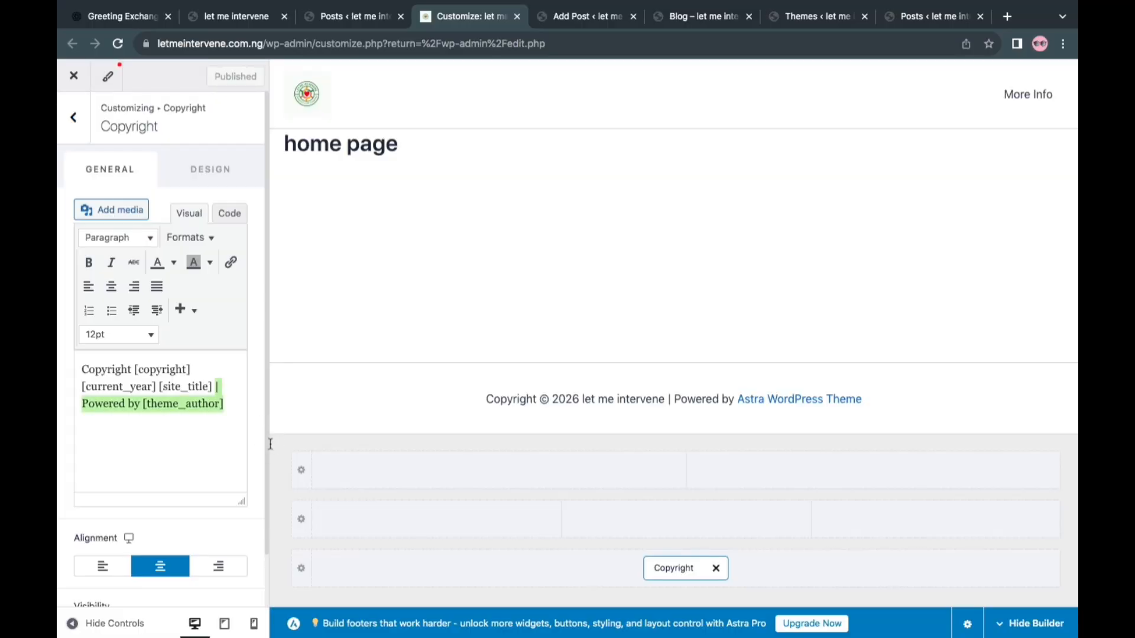
{"action": "key", "text": "BackSpace"}
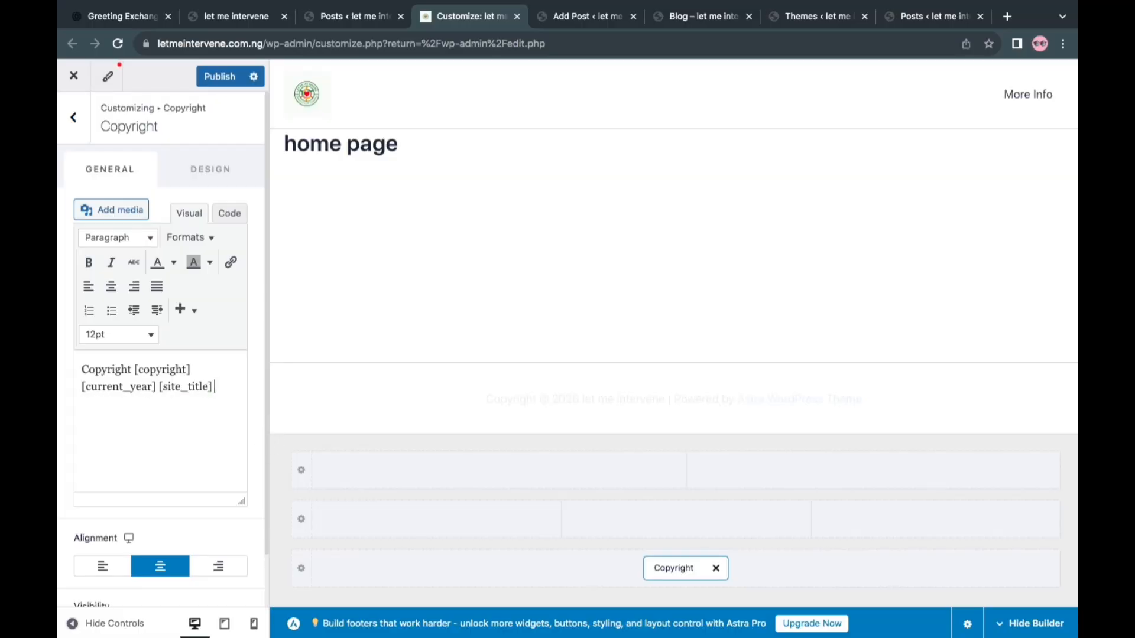
{"action": "left_click", "coordinate": [217, 78]}
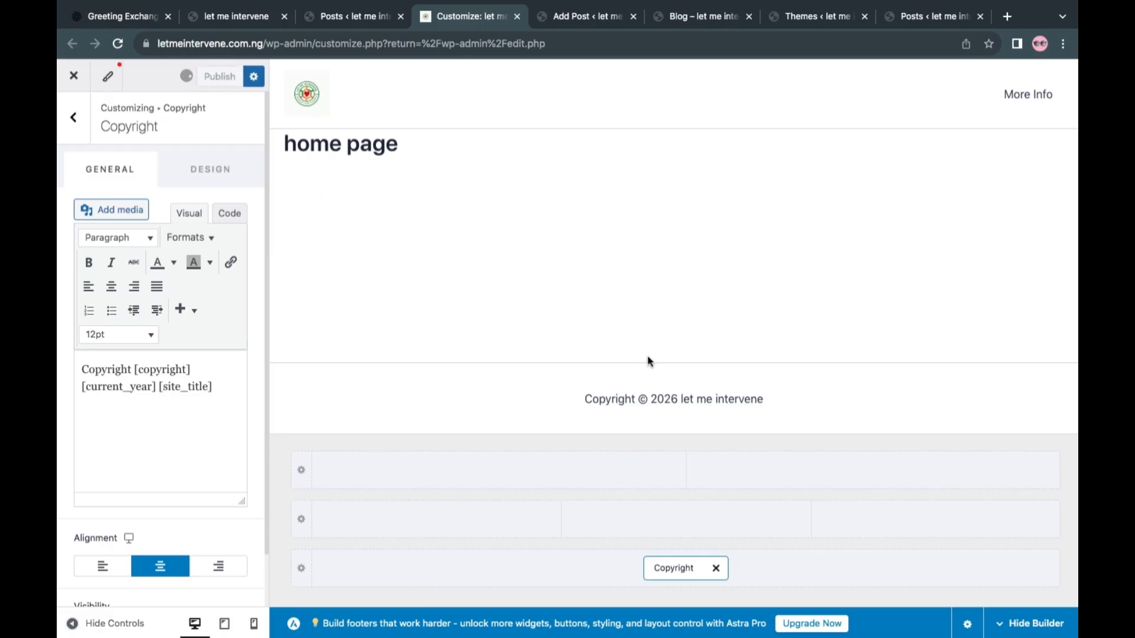
From the live site's home page, open the page editor in a new browser tab and start editing the page with Elementor
{"action": "left_click", "coordinate": [236, 16]}
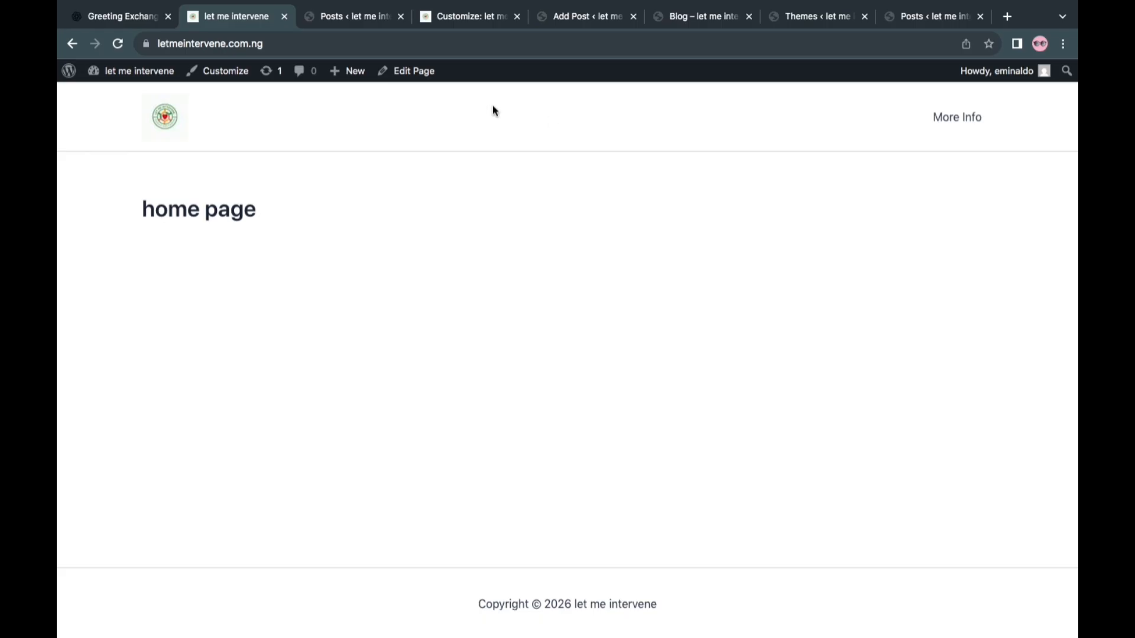
{"action": "right_click", "coordinate": [426, 73]}
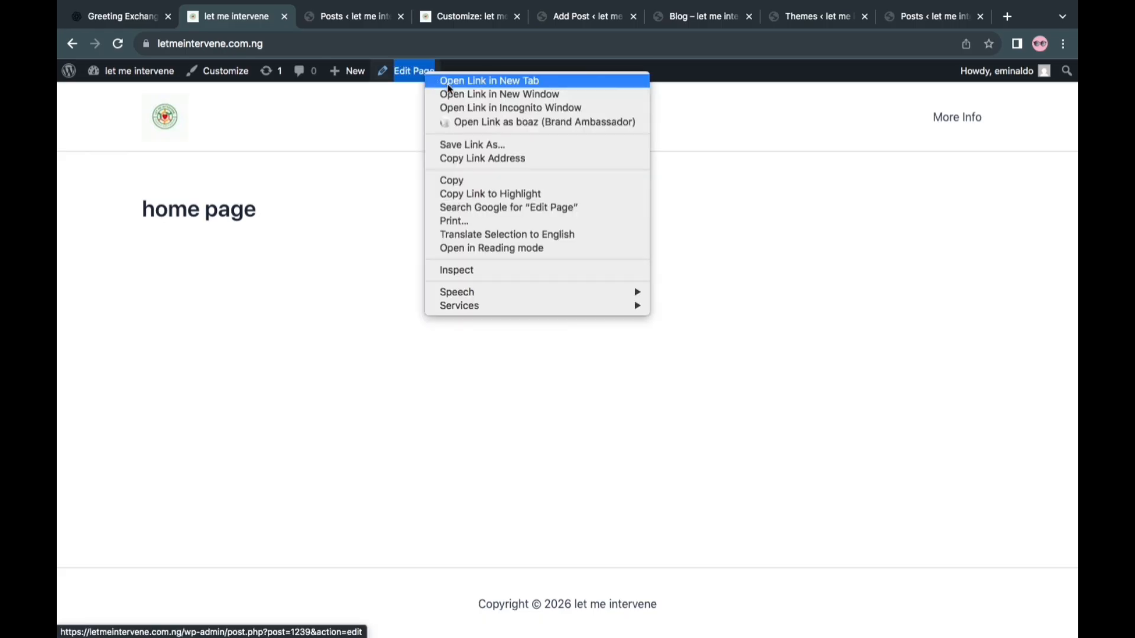
{"action": "left_click", "coordinate": [448, 83]}
{"action": "left_click", "coordinate": [332, 17]}
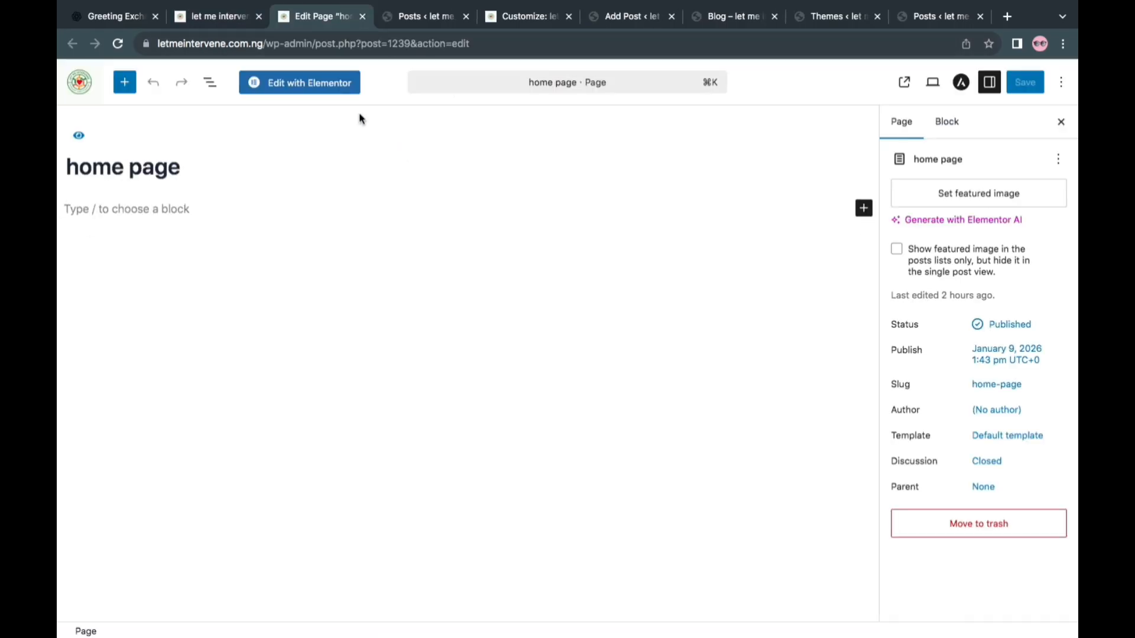
{"action": "left_click", "coordinate": [320, 85]}
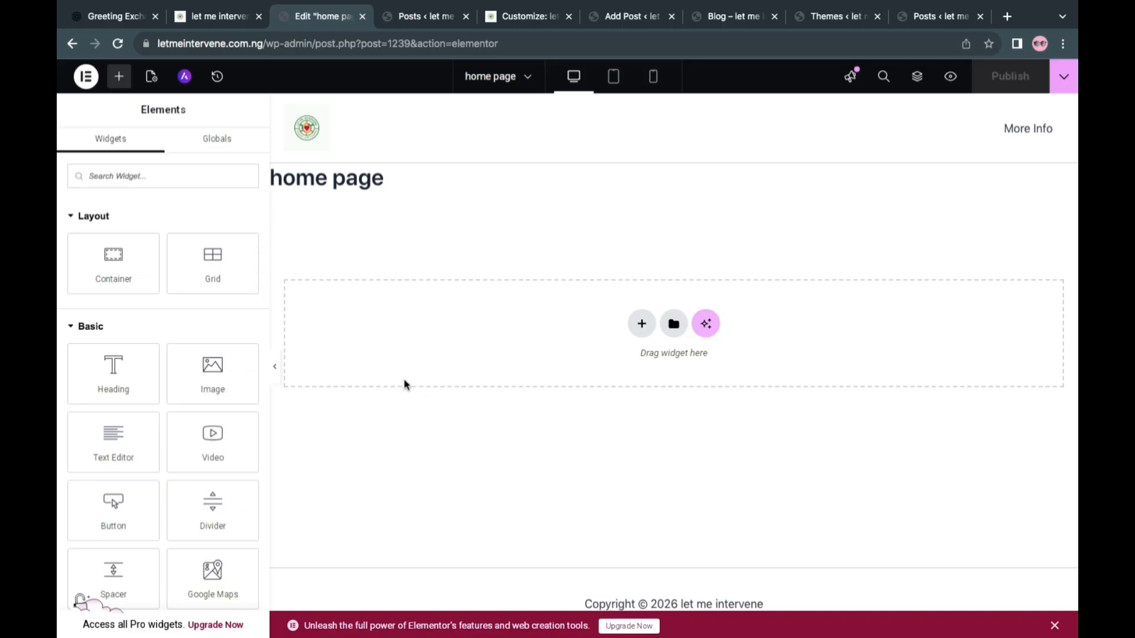
Add a single flexbox container with a vertical direction to the home page
{"action": "scroll", "coordinate": [138, 355], "scroll_direction": "down", "scroll_amount": 8}
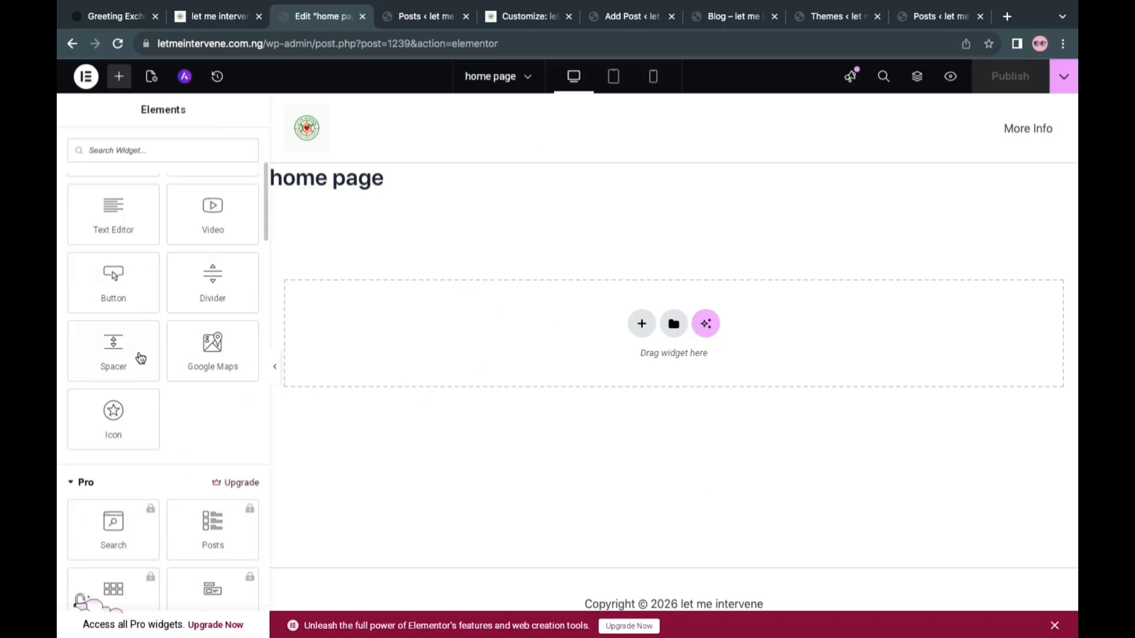
{"action": "scroll", "coordinate": [140, 359], "scroll_direction": "down", "scroll_amount": 6}
{"action": "scroll", "coordinate": [140, 357], "scroll_direction": "up", "scroll_amount": 14}
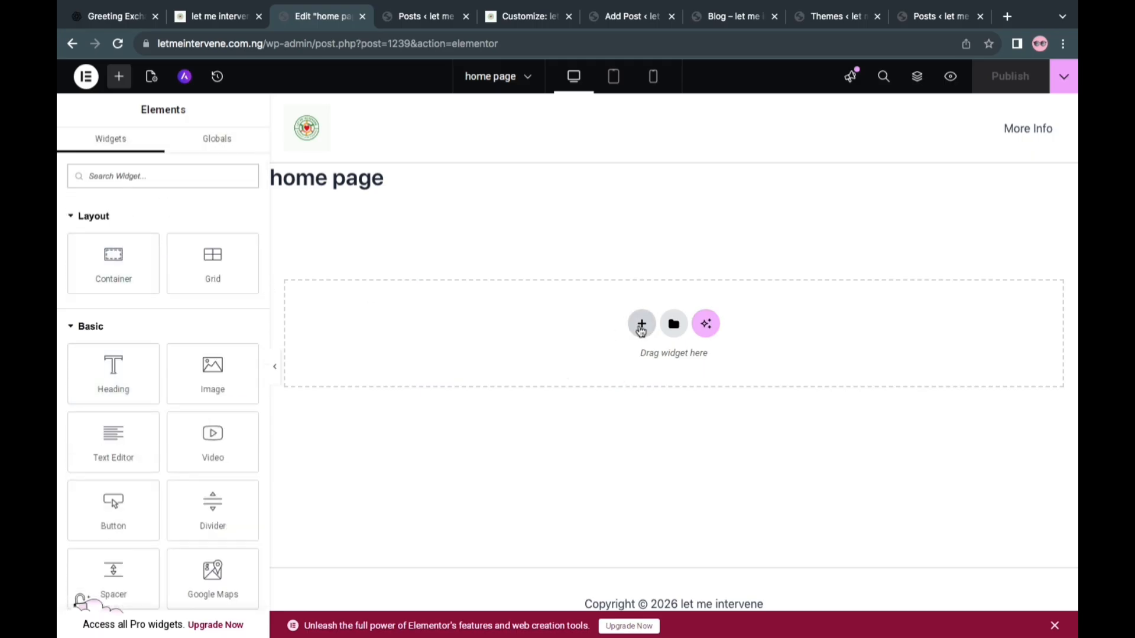
{"action": "left_click", "coordinate": [641, 327]}
{"action": "left_click", "coordinate": [621, 357]}
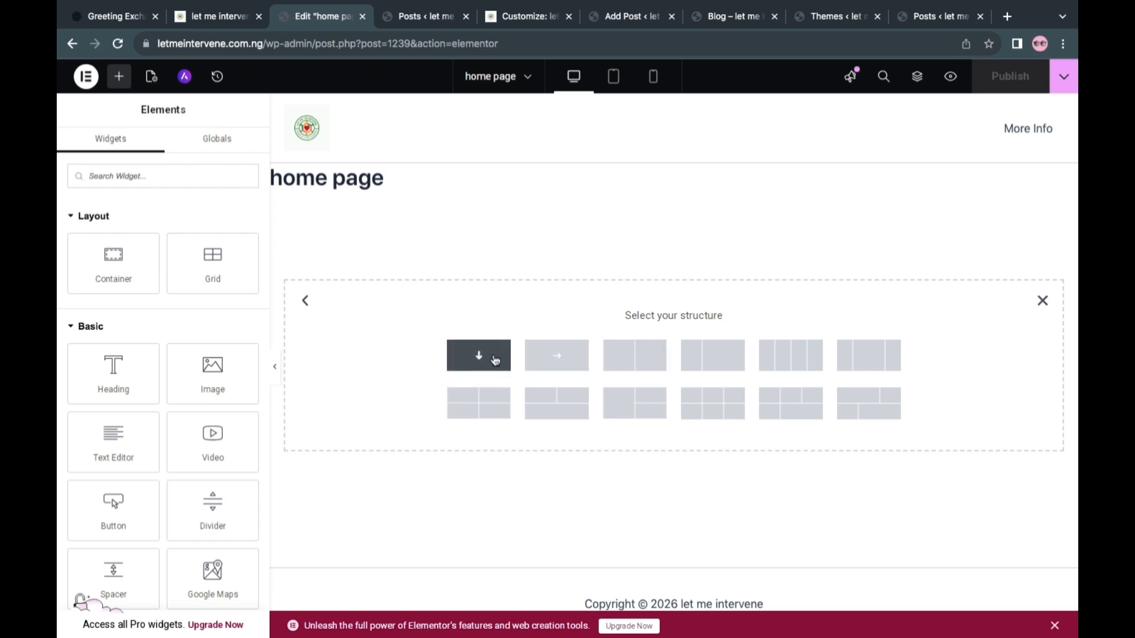
{"action": "left_click", "coordinate": [497, 360]}
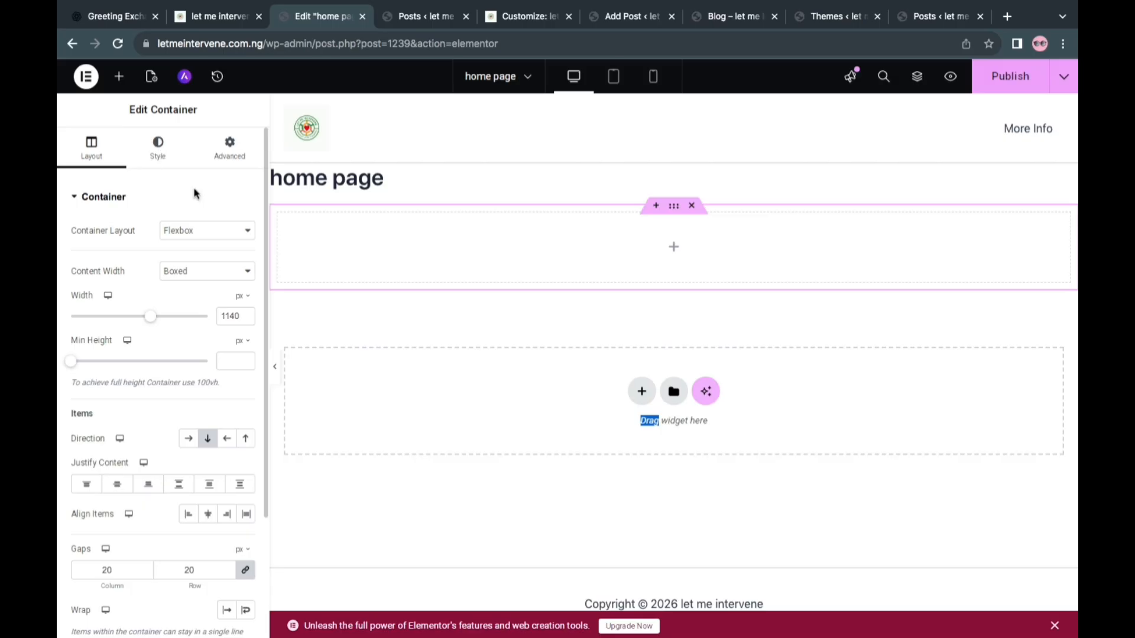
Give the container a classic background using the media library photo of the seated children
{"action": "left_click", "coordinate": [158, 145]}
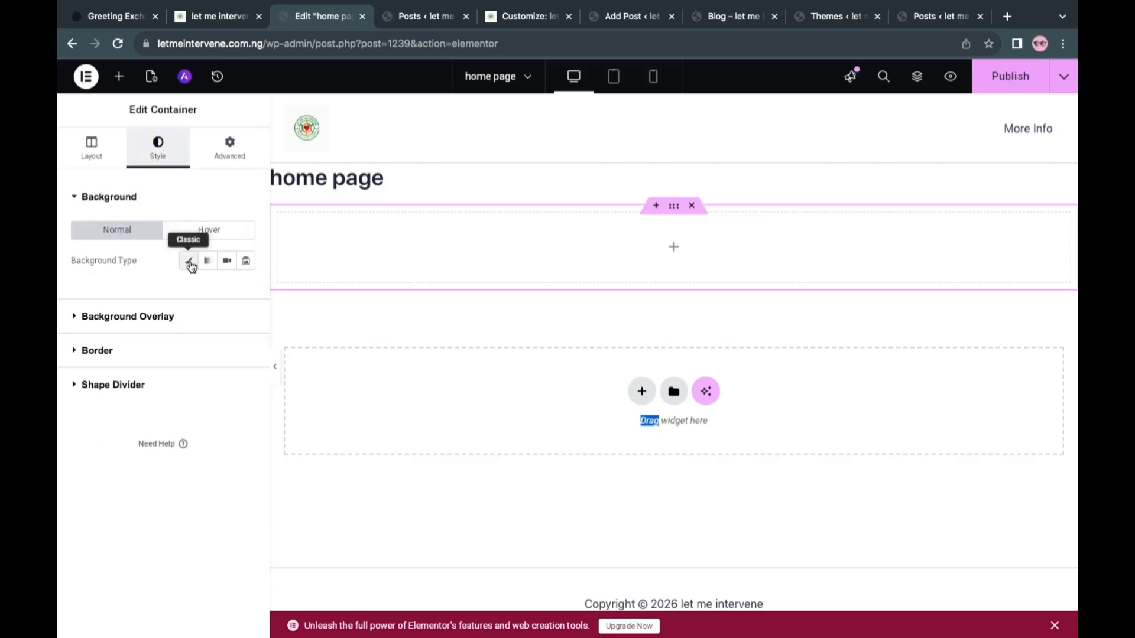
{"action": "left_click", "coordinate": [189, 261]}
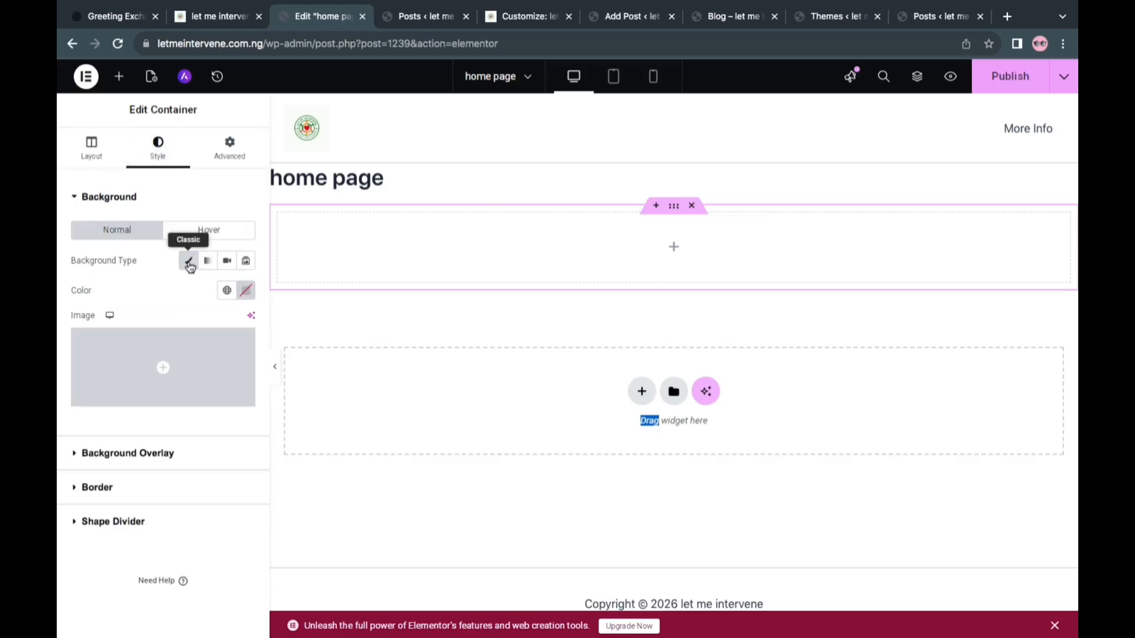
{"action": "mouse_move", "coordinate": [177, 379]}
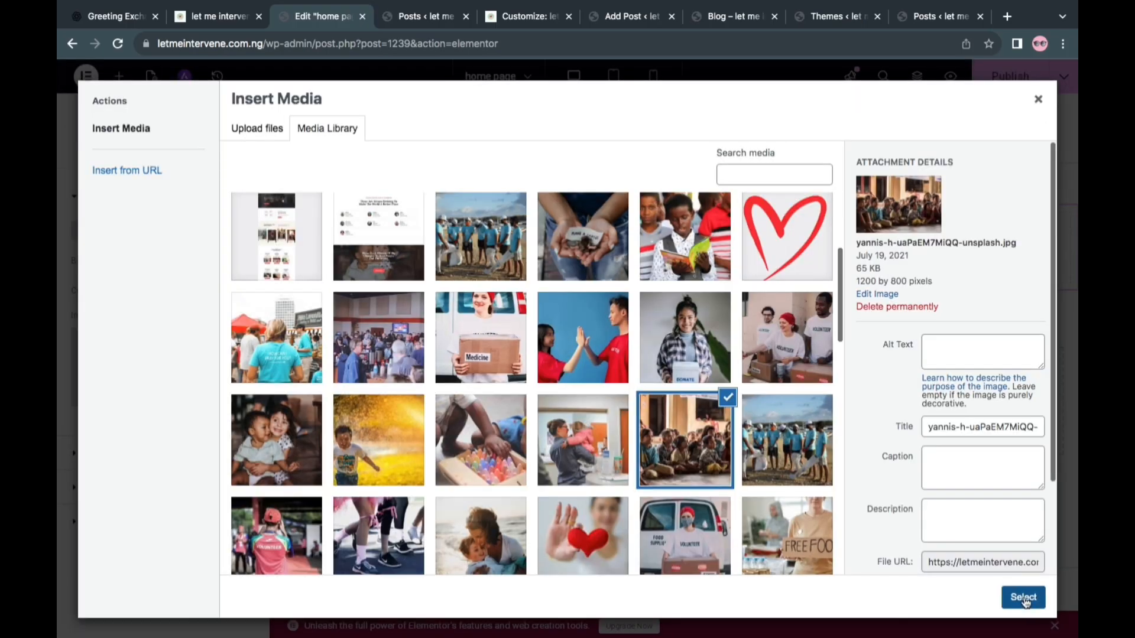
{"action": "left_click", "coordinate": [1023, 598]}
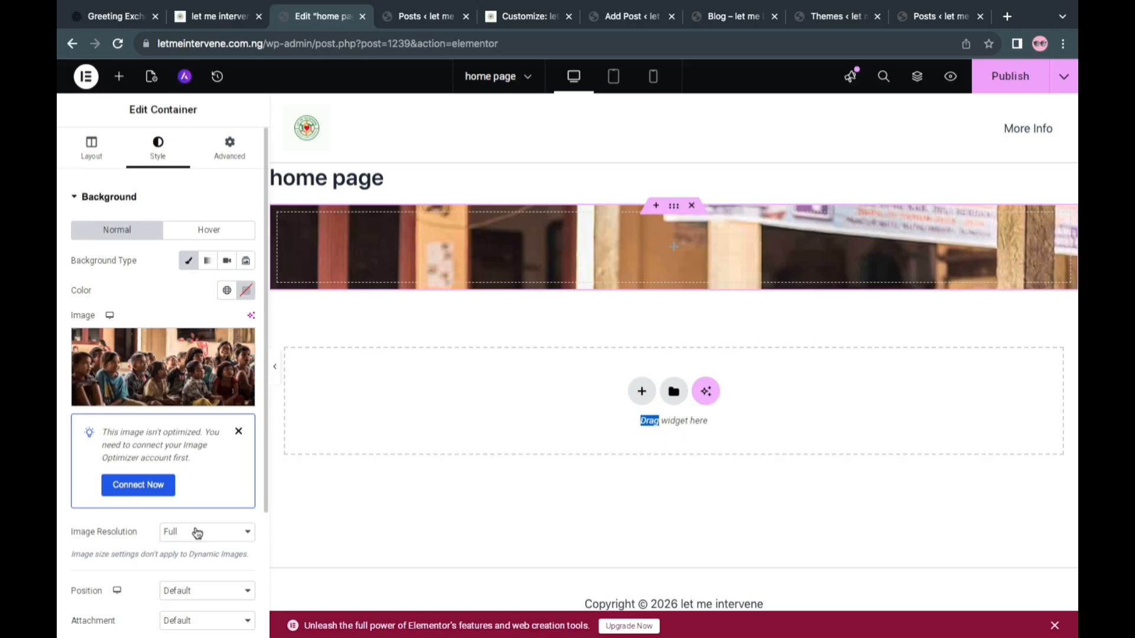
Dismiss the image optimization notice and set the background image's position to Center Center, repeat to No-repeat and display size to Cover
{"action": "scroll", "coordinate": [197, 532], "scroll_direction": "down", "scroll_amount": 2}
{"action": "left_click", "coordinate": [239, 302]}
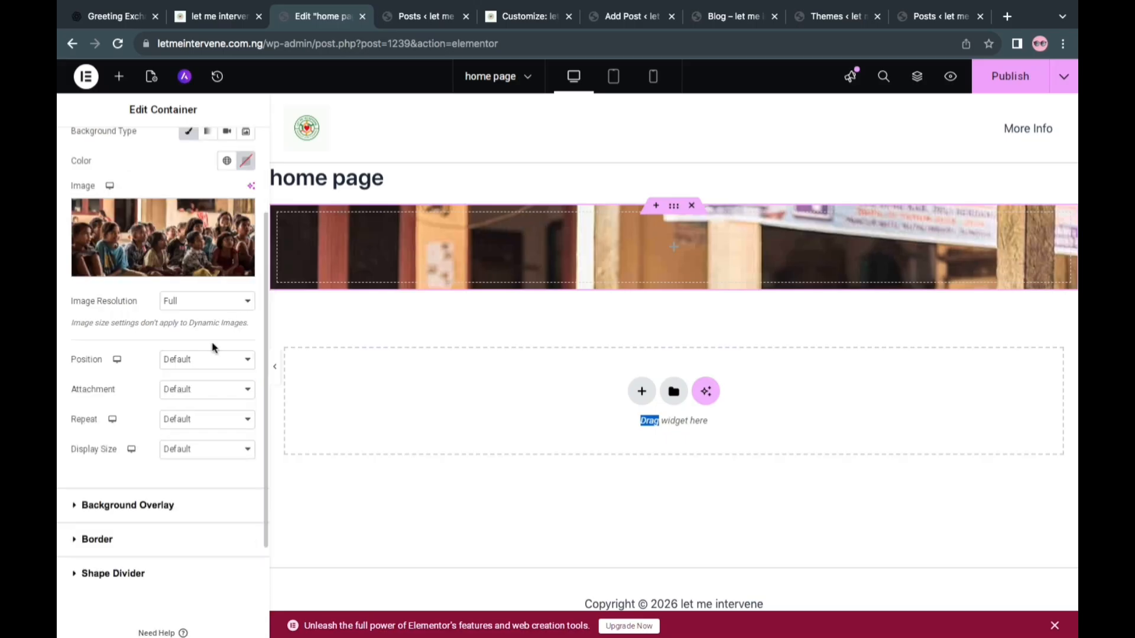
{"action": "left_click", "coordinate": [199, 359]}
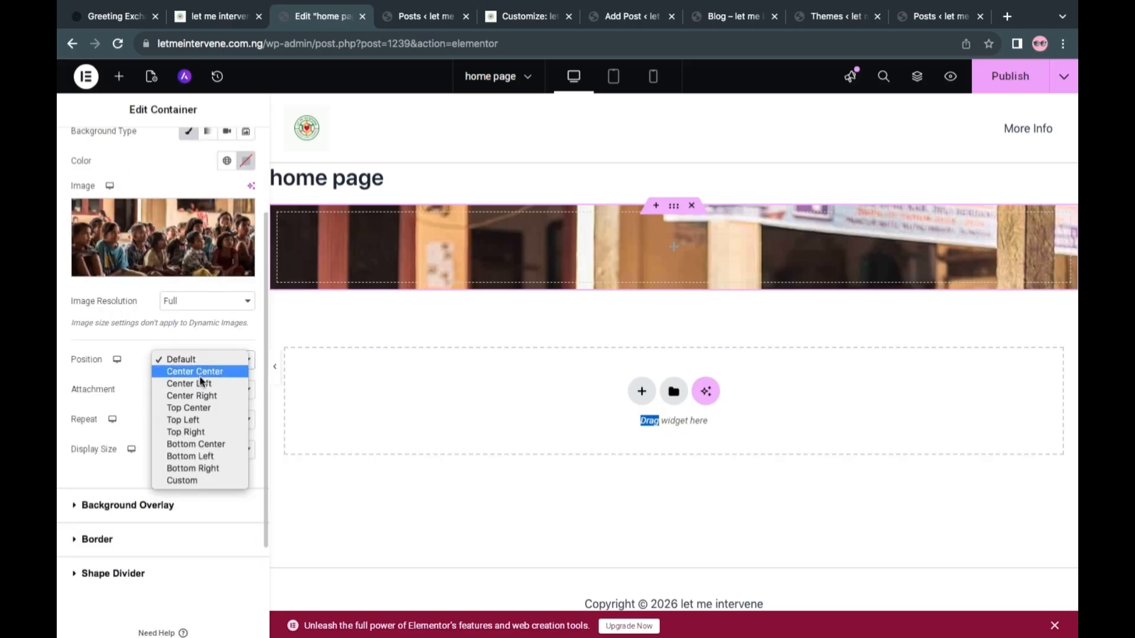
{"action": "left_click", "coordinate": [204, 373]}
{"action": "left_click", "coordinate": [199, 388]}
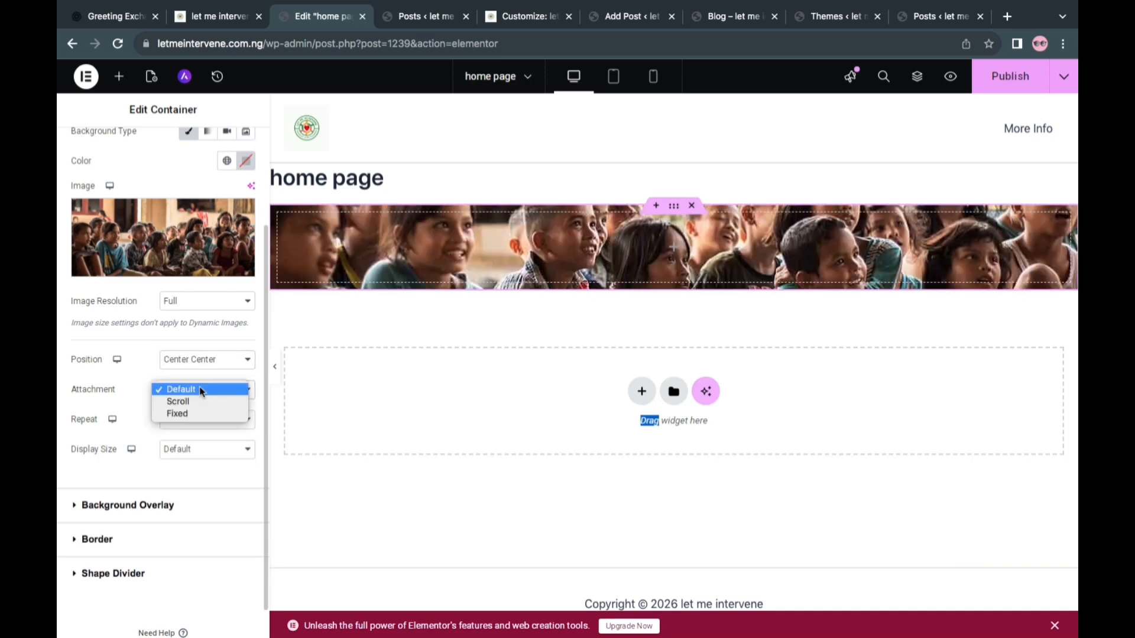
{"action": "left_click", "coordinate": [133, 355]}
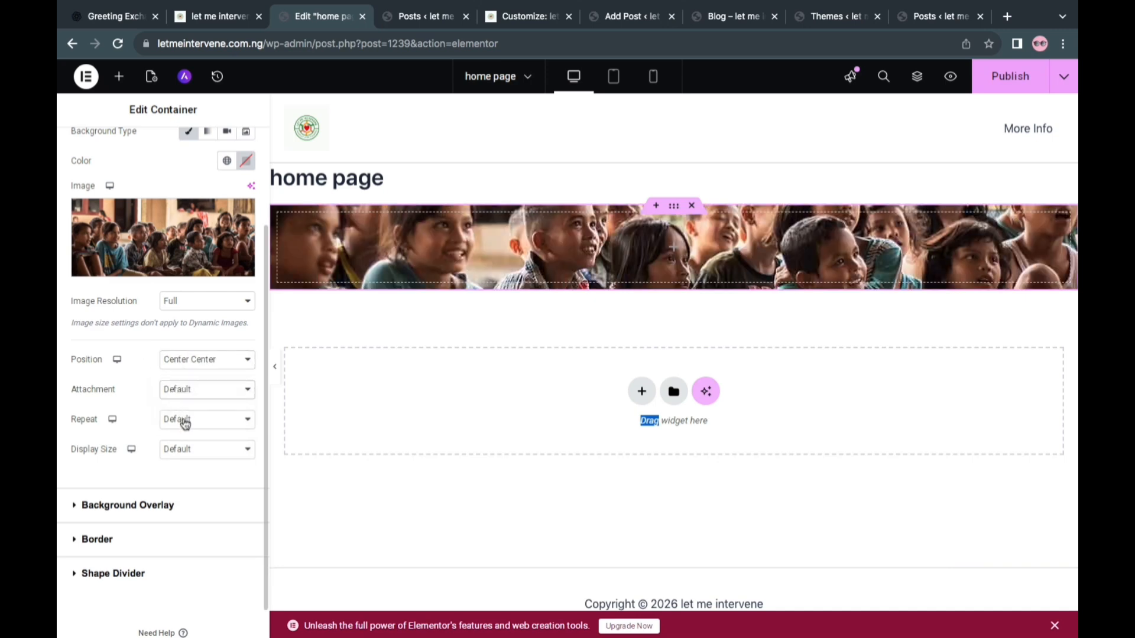
{"action": "left_click", "coordinate": [181, 419]}
{"action": "left_click", "coordinate": [186, 431]}
{"action": "left_click", "coordinate": [189, 449]}
{"action": "left_click", "coordinate": [189, 462]}
{"action": "left_click", "coordinate": [181, 449]}
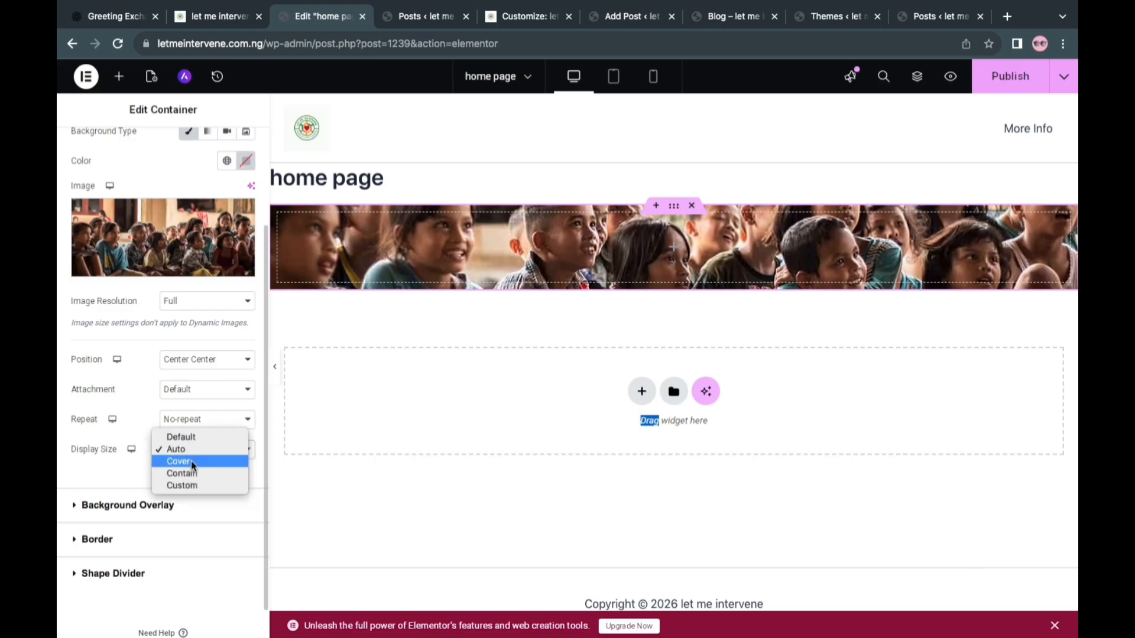
{"action": "key", "text": "Escape"}
Set the container's minimum height to 447 px
{"action": "scroll", "coordinate": [124, 184], "scroll_direction": "up", "scroll_amount": 3}
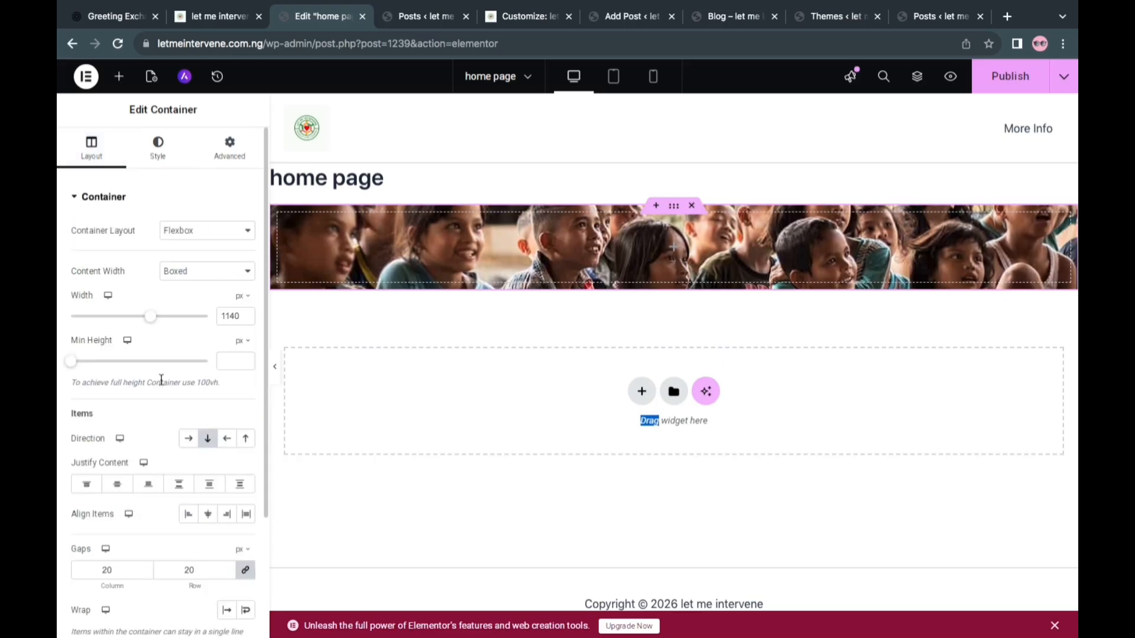
{"action": "left_click", "coordinate": [105, 361]}
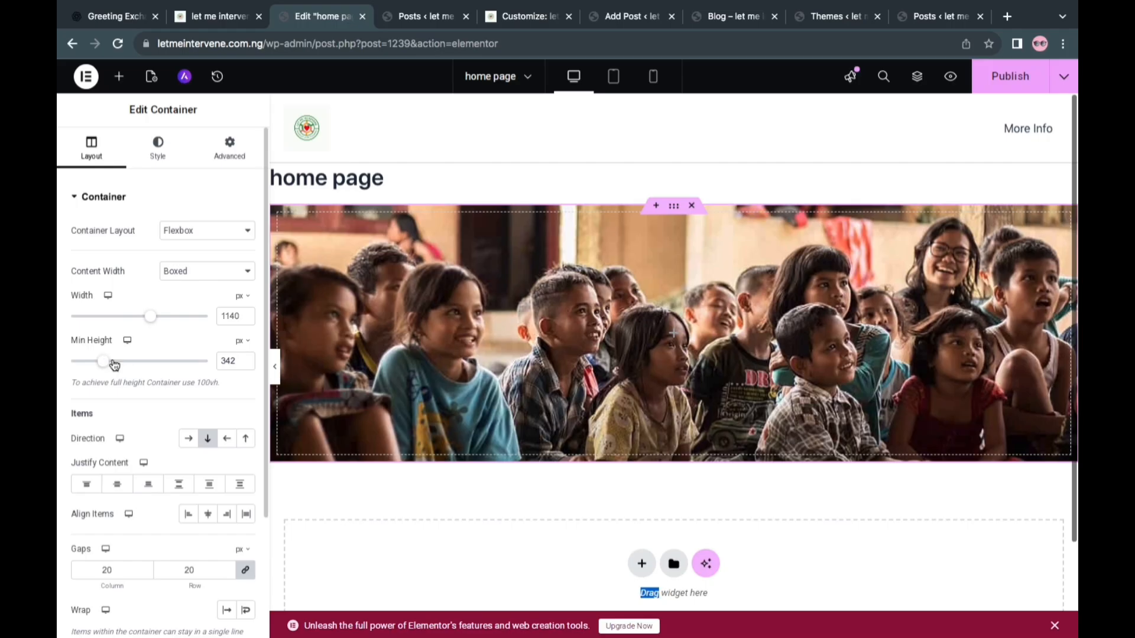
{"action": "left_click", "coordinate": [113, 361]}
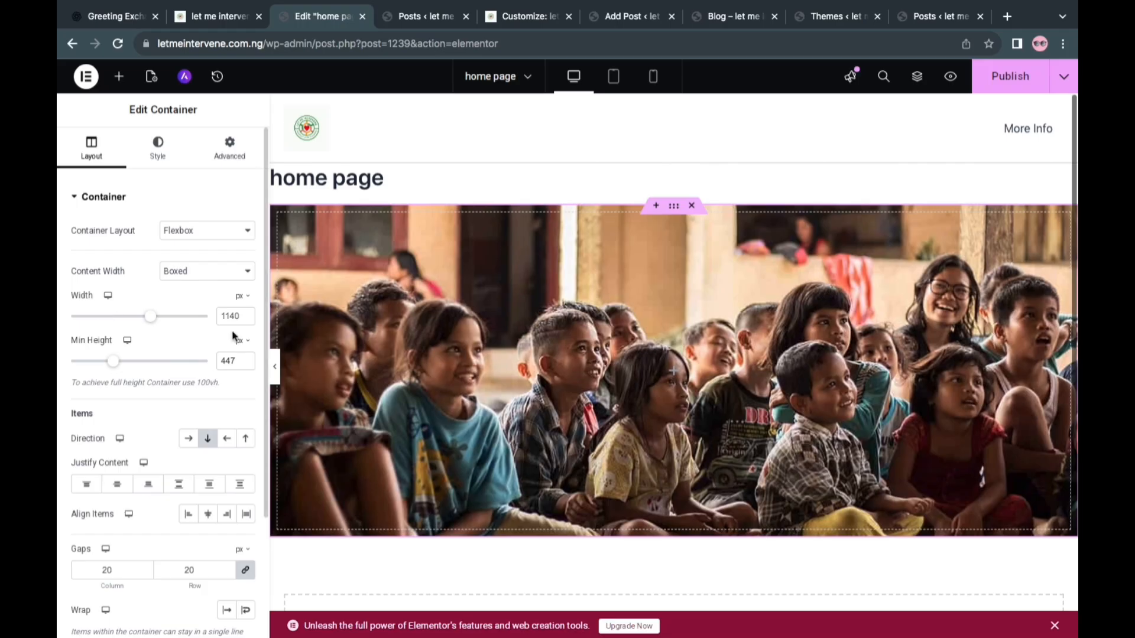
Give the photo container a classic background overlay in a near-black color
{"action": "left_click", "coordinate": [157, 149]}
{"action": "left_click", "coordinate": [131, 198]}
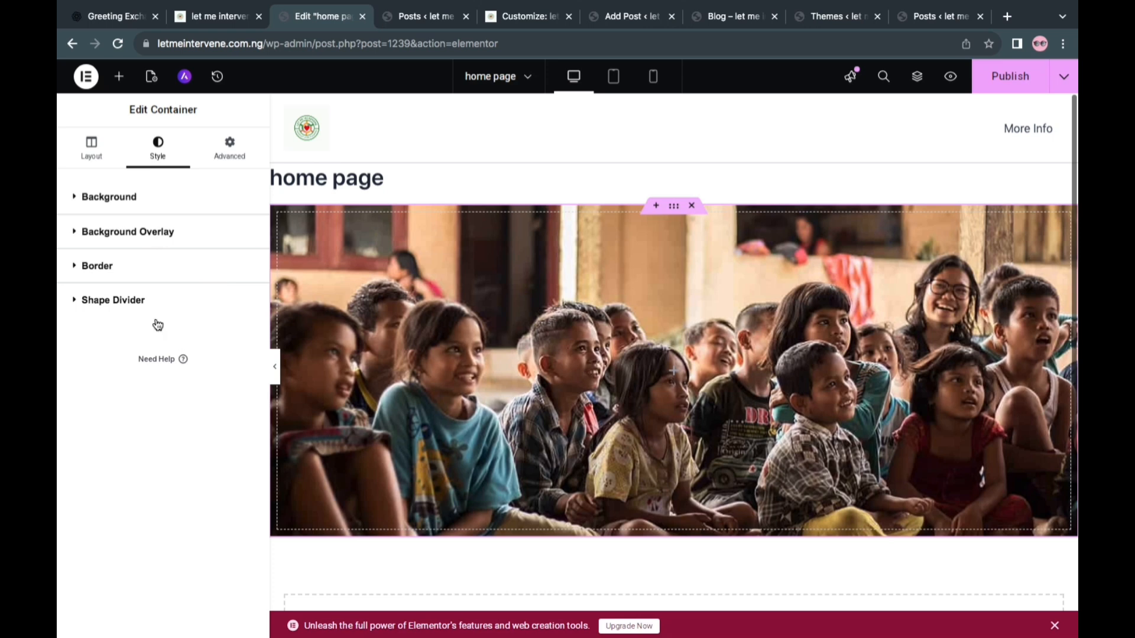
{"action": "left_click", "coordinate": [156, 232]}
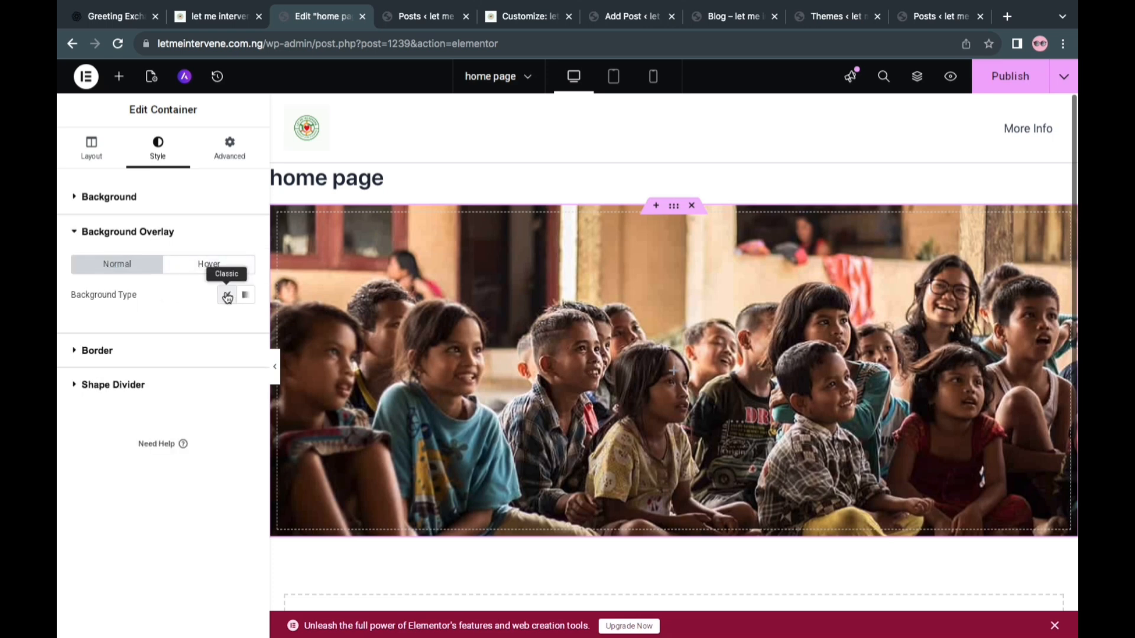
{"action": "left_click", "coordinate": [227, 296]}
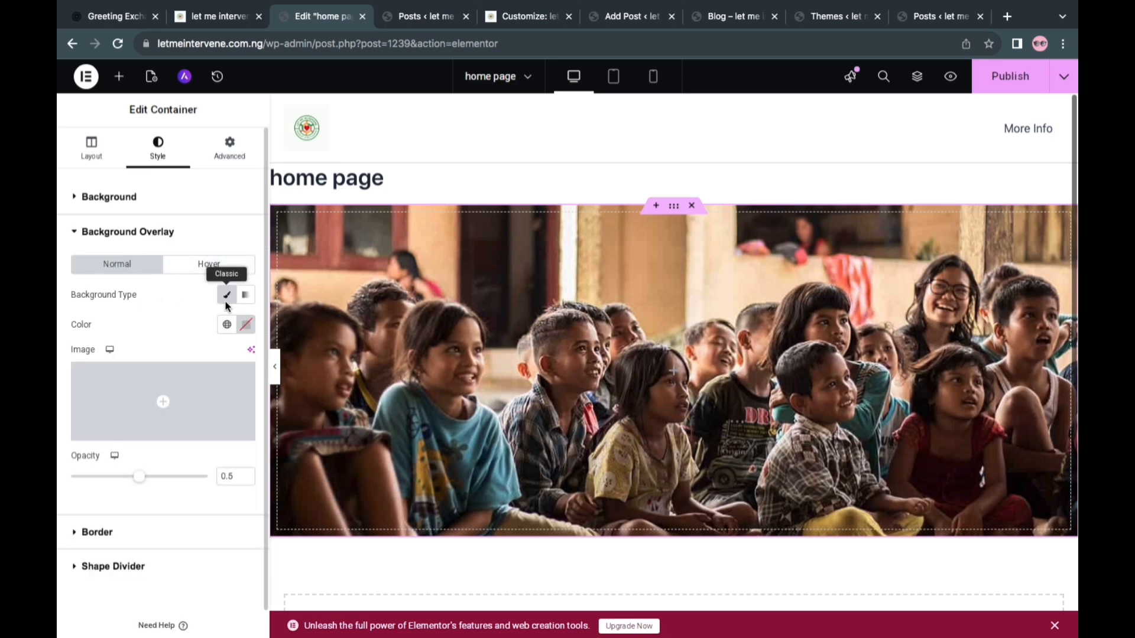
{"action": "left_click", "coordinate": [247, 327]}
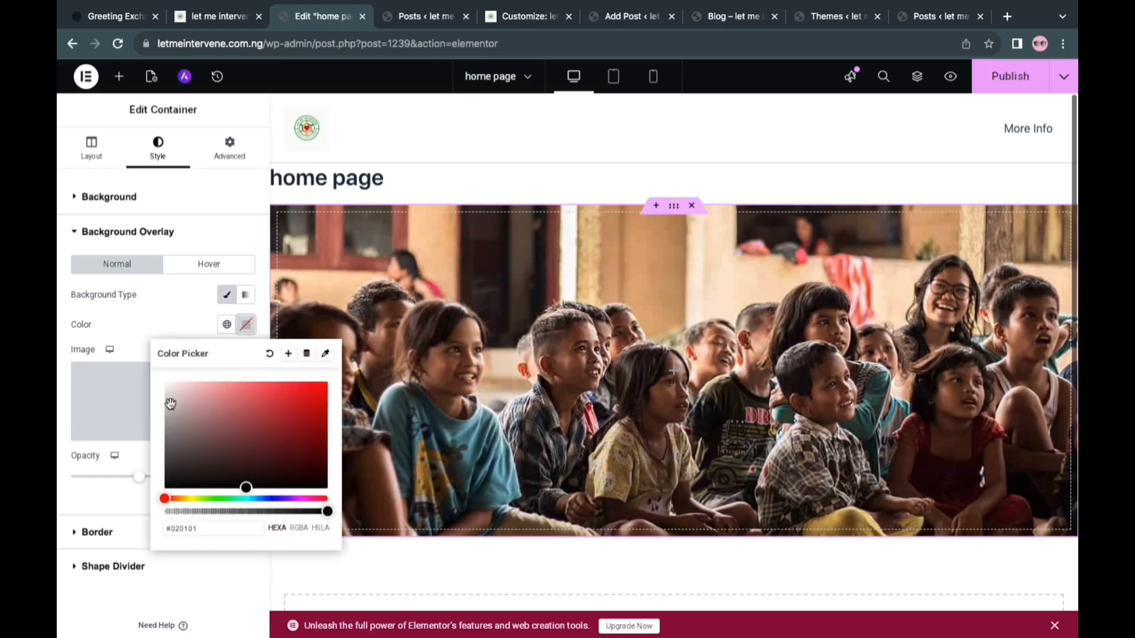
{"action": "left_click", "coordinate": [169, 483]}
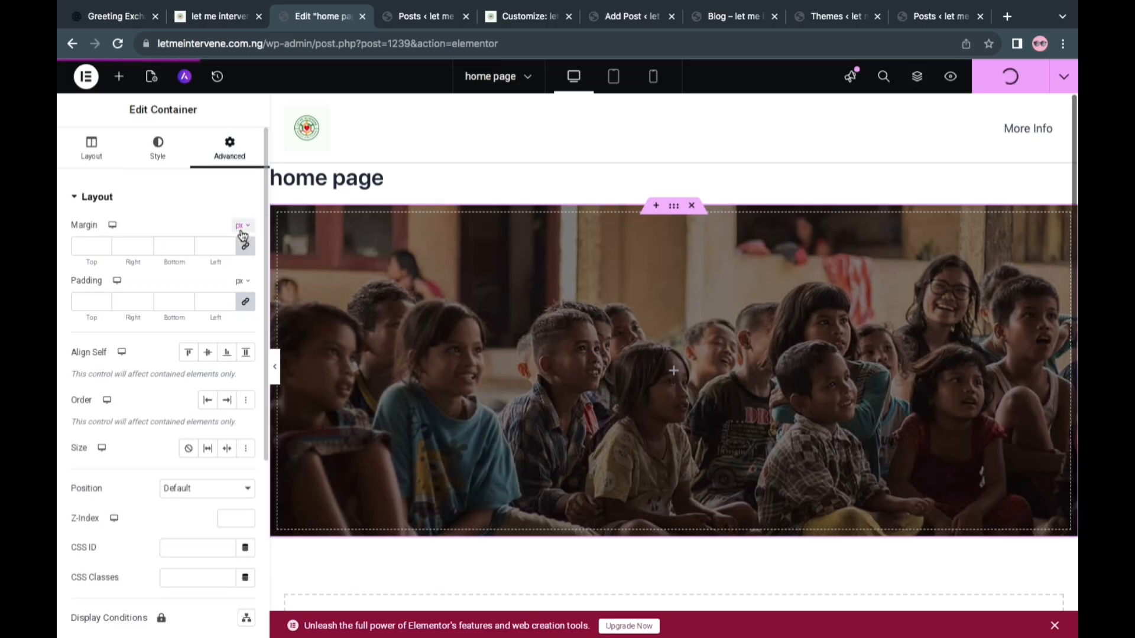
Unlink the container's margin values, set the top margin to -60 px and publish the home page
{"action": "left_click", "coordinate": [244, 246]}
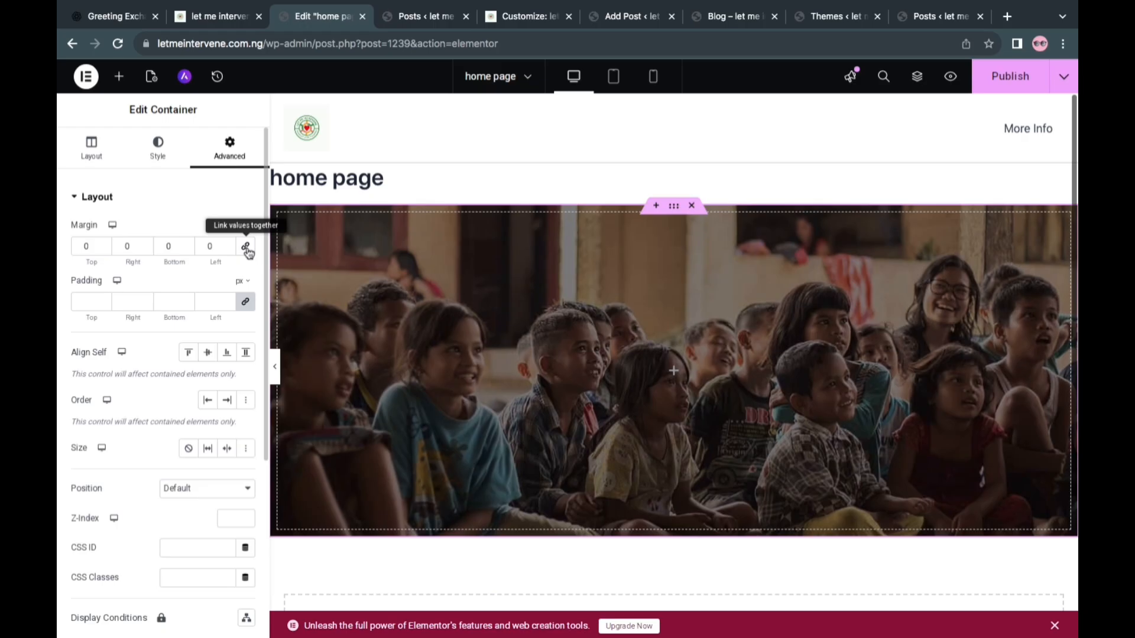
{"action": "left_click", "coordinate": [105, 250]}
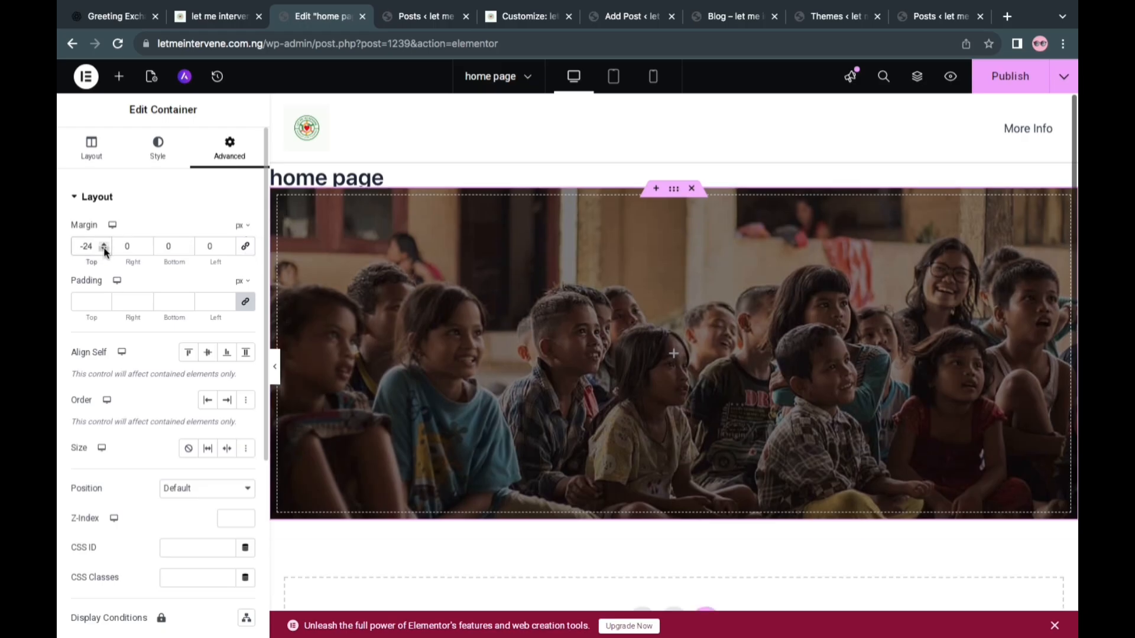
{"action": "left_click", "coordinate": [105, 250]}
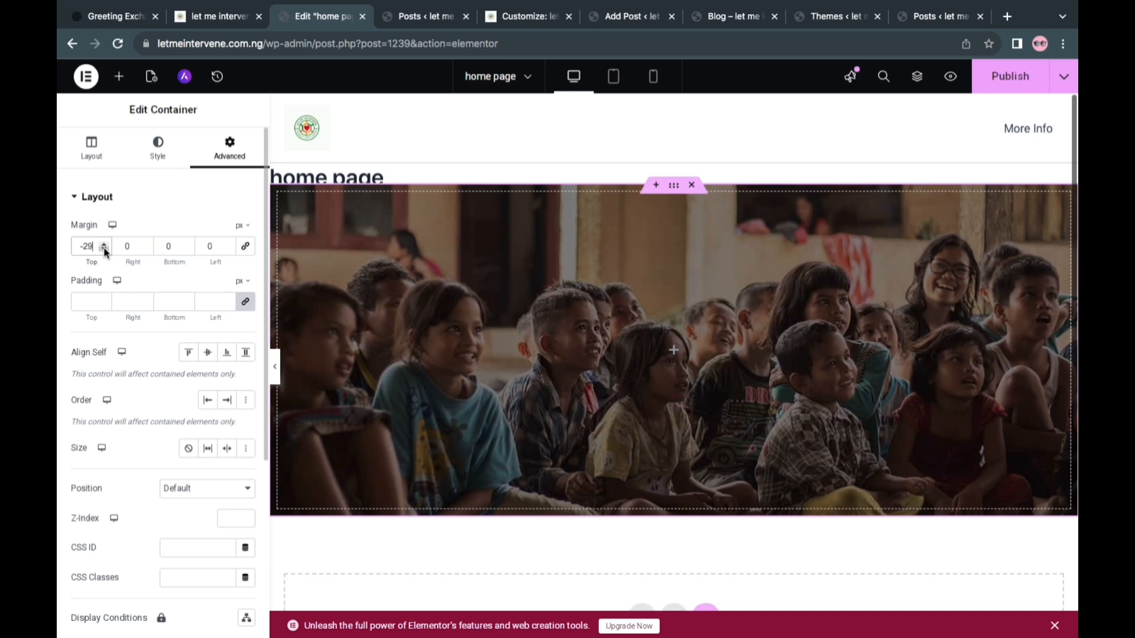
{"action": "left_click", "coordinate": [105, 250]}
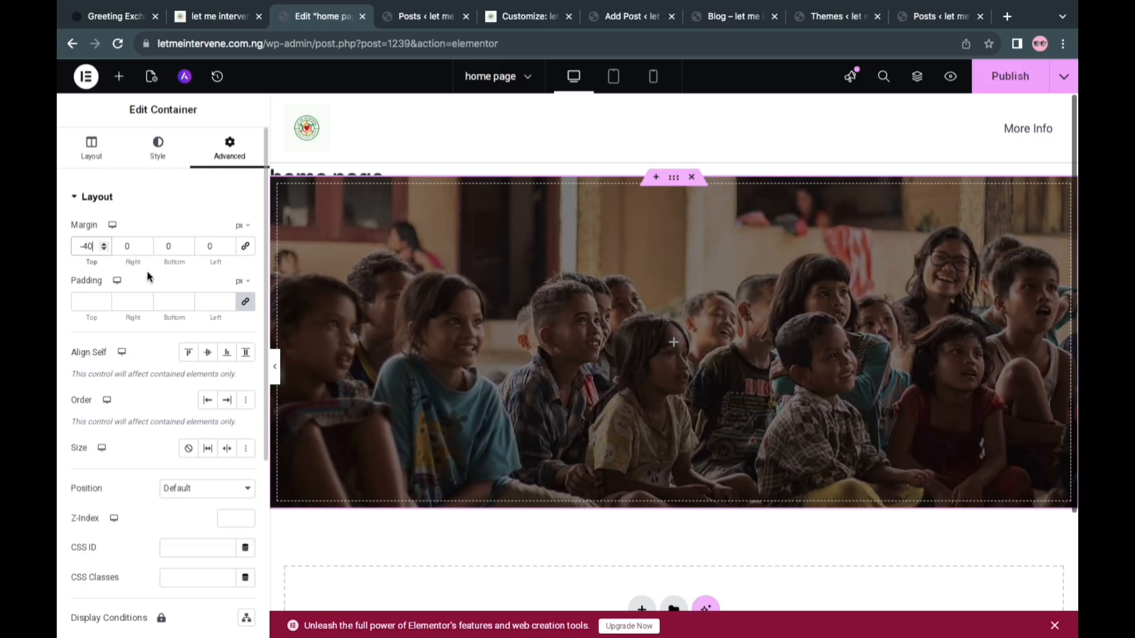
{"action": "double_click", "coordinate": [104, 248]}
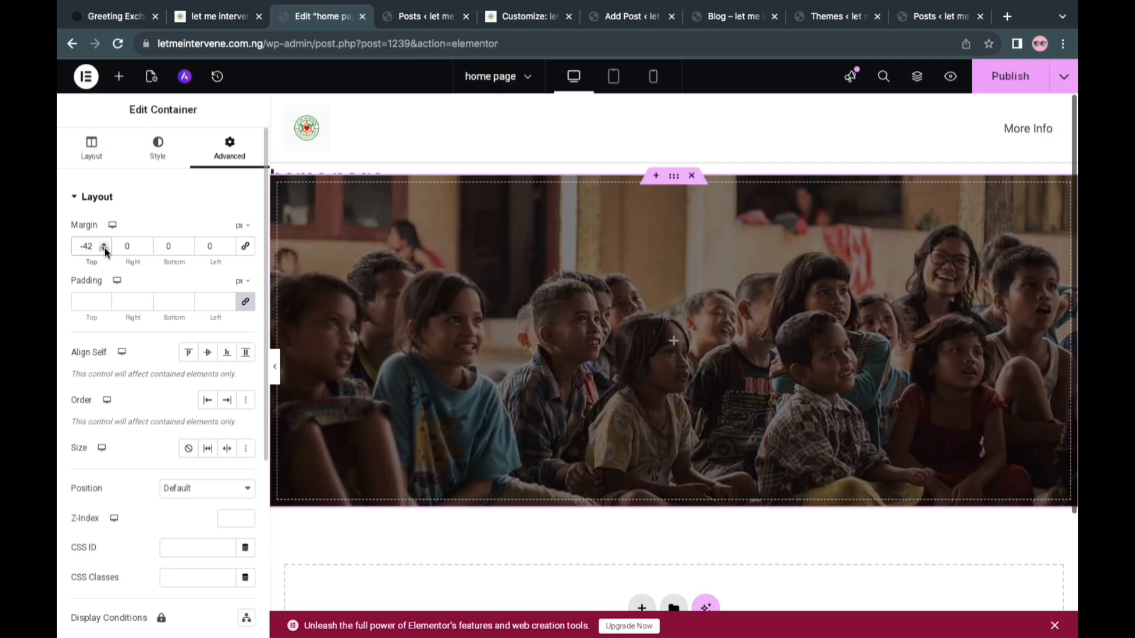
{"action": "left_click", "coordinate": [105, 249]}
{"action": "left_click", "coordinate": [105, 248]}
{"action": "left_click", "coordinate": [105, 249]}
{"action": "left_click", "coordinate": [105, 248]}
{"action": "left_click", "coordinate": [105, 248]}
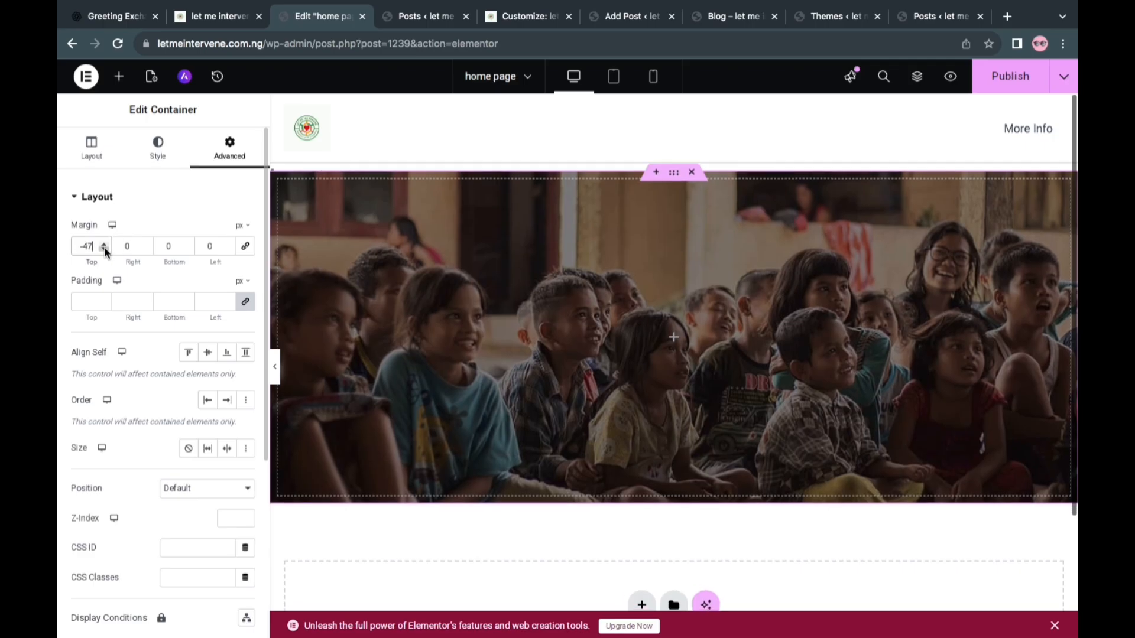
{"action": "left_click", "coordinate": [105, 249]}
{"action": "left_click", "coordinate": [104, 249]}
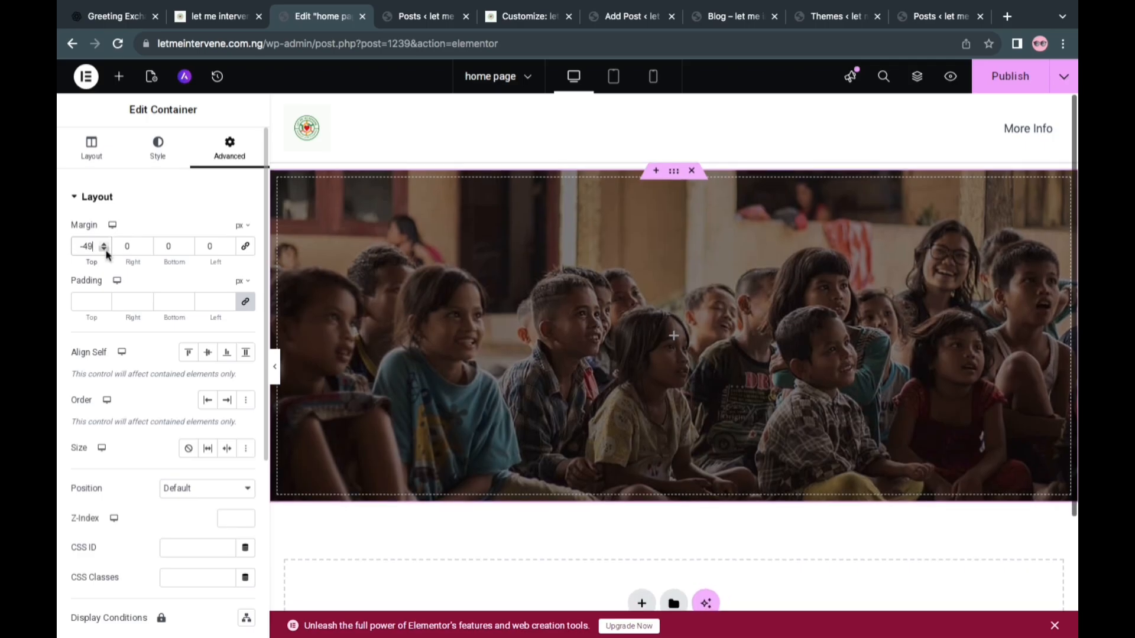
{"action": "left_click", "coordinate": [105, 249]}
{"action": "left_click", "coordinate": [105, 249]}
{"action": "left_click", "coordinate": [105, 249]}
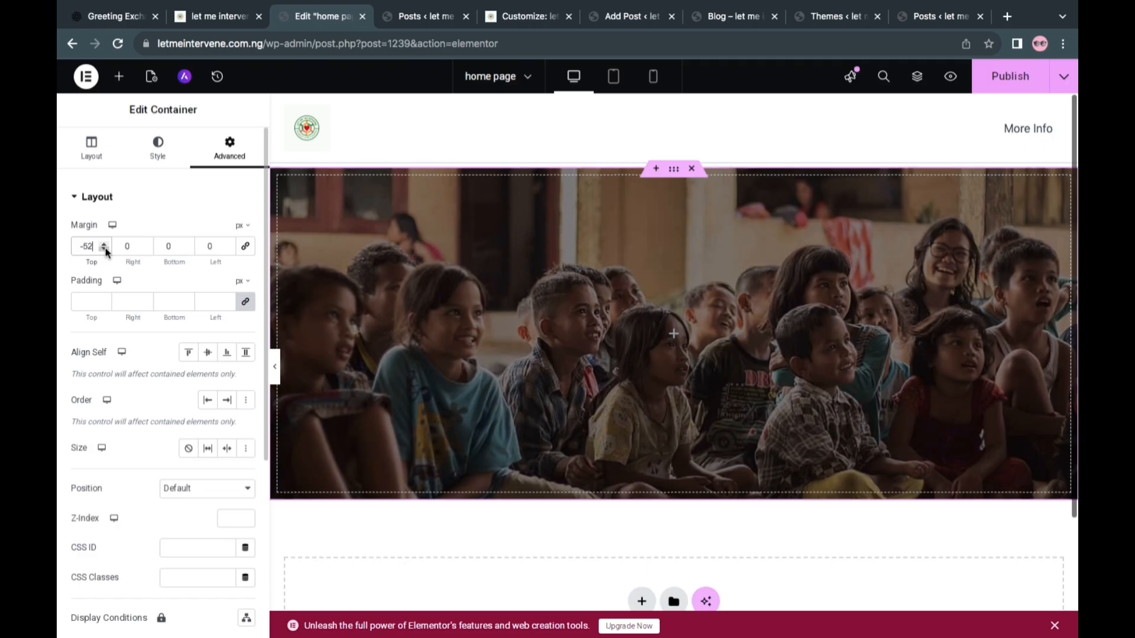
{"action": "left_click", "coordinate": [105, 249]}
{"action": "left_click", "coordinate": [105, 249]}
{"action": "left_click", "coordinate": [105, 249]}
{"action": "left_click", "coordinate": [104, 248]}
{"action": "left_click", "coordinate": [105, 248]}
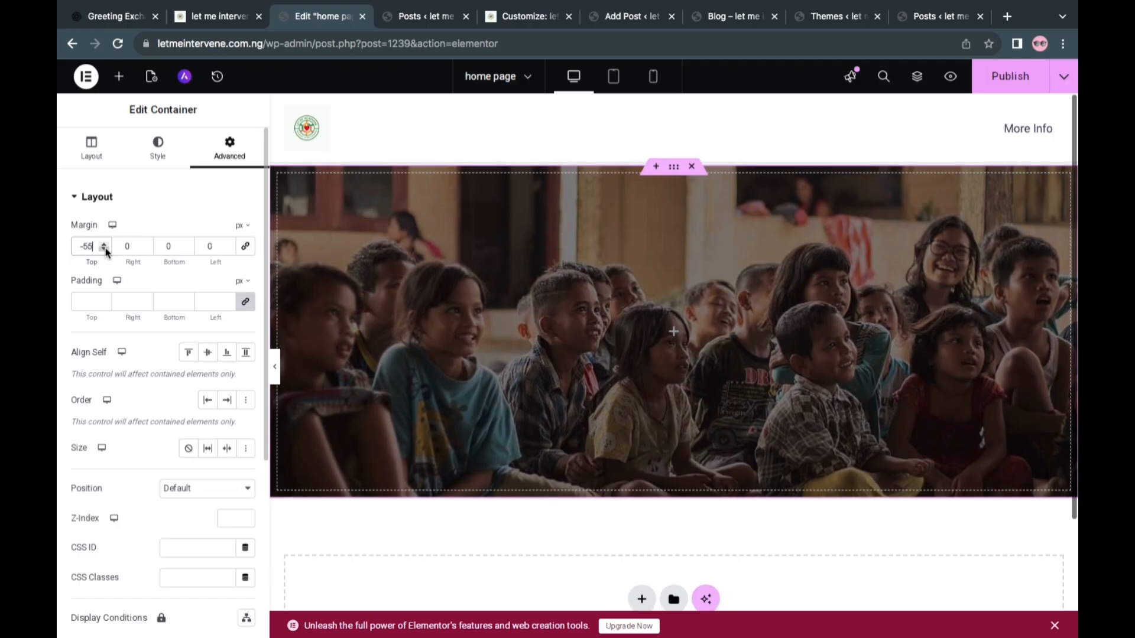
{"action": "left_click", "coordinate": [104, 249]}
{"action": "left_click", "coordinate": [104, 249]}
{"action": "left_click", "coordinate": [104, 249]}
{"action": "left_click", "coordinate": [104, 249]}
{"action": "left_click", "coordinate": [105, 243]}
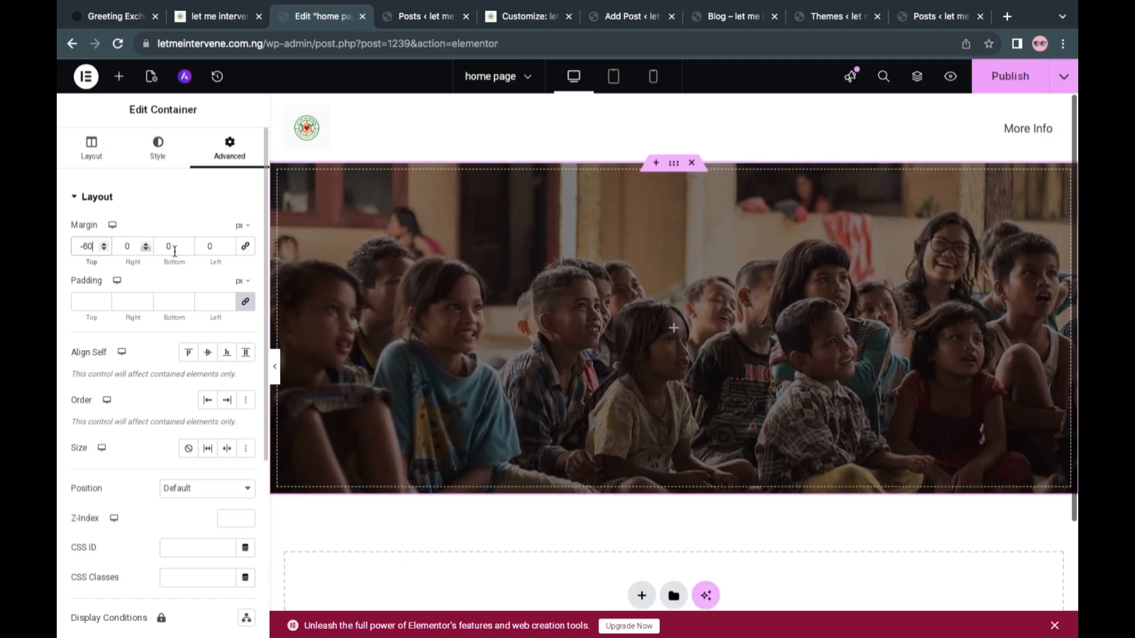
{"action": "left_click", "coordinate": [1001, 86]}
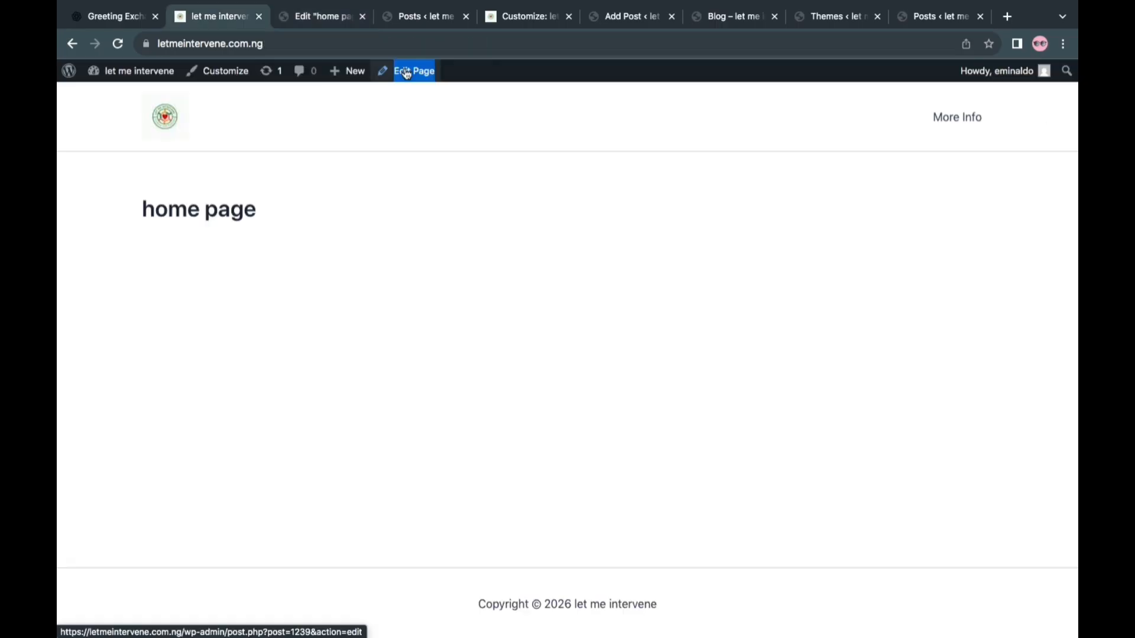
Open the home page's WordPress editor in a new tab and reload the live home page to check the published design
{"action": "right_click", "coordinate": [407, 72]}
{"action": "left_click", "coordinate": [420, 73]}
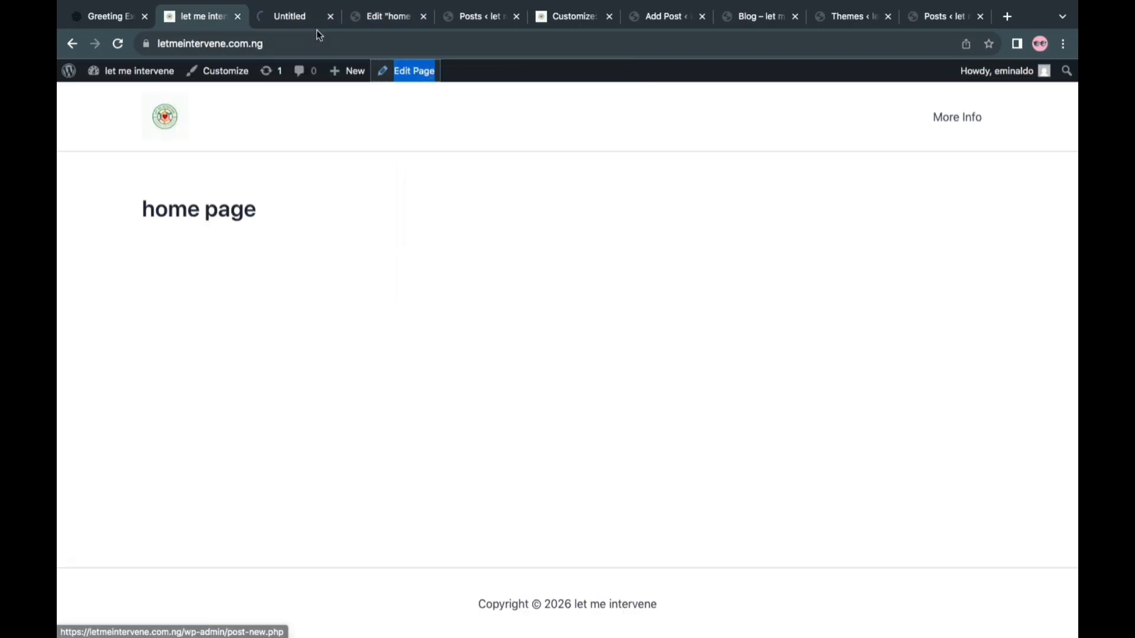
{"action": "left_click", "coordinate": [165, 120]}
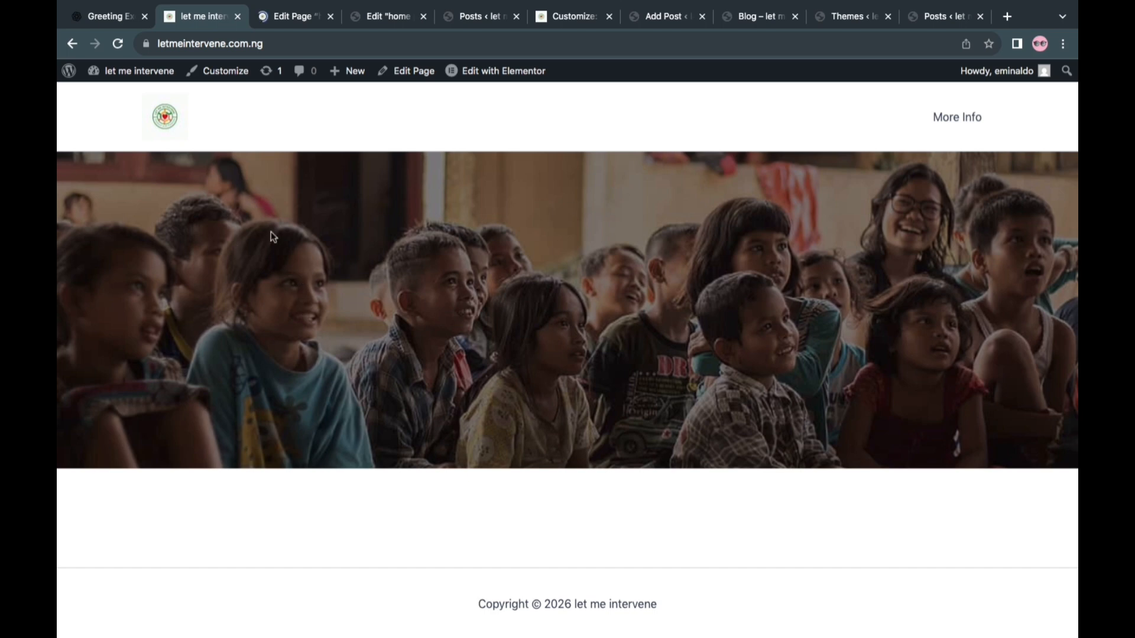
Examine the container layout and style options in the home page's Astra settings
{"action": "left_click", "coordinate": [278, 16]}
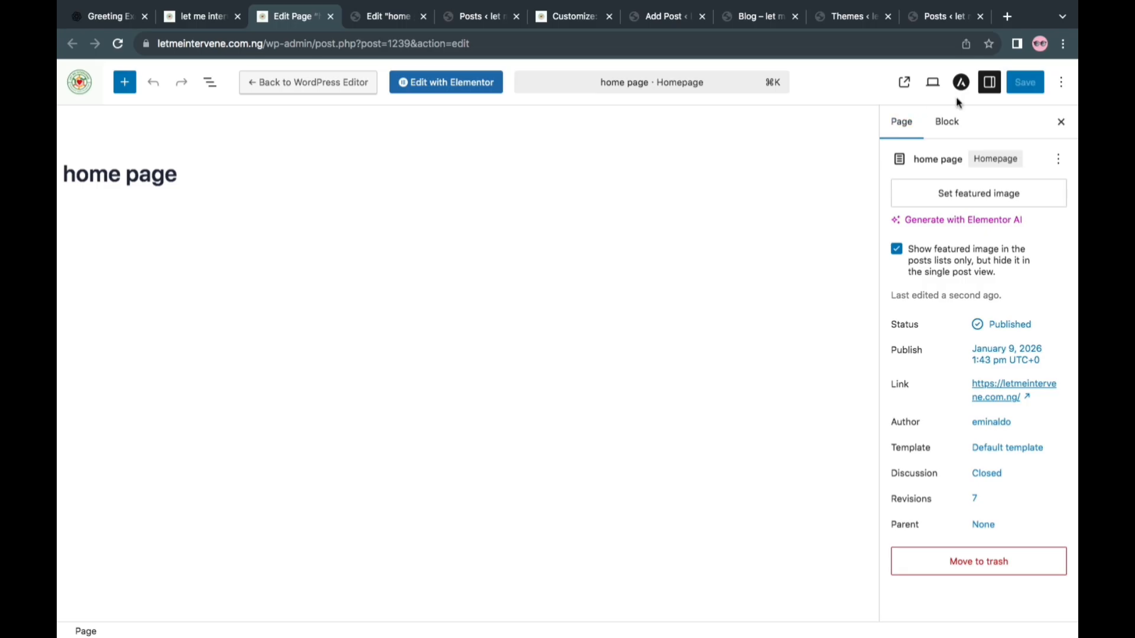
{"action": "left_click", "coordinate": [963, 84]}
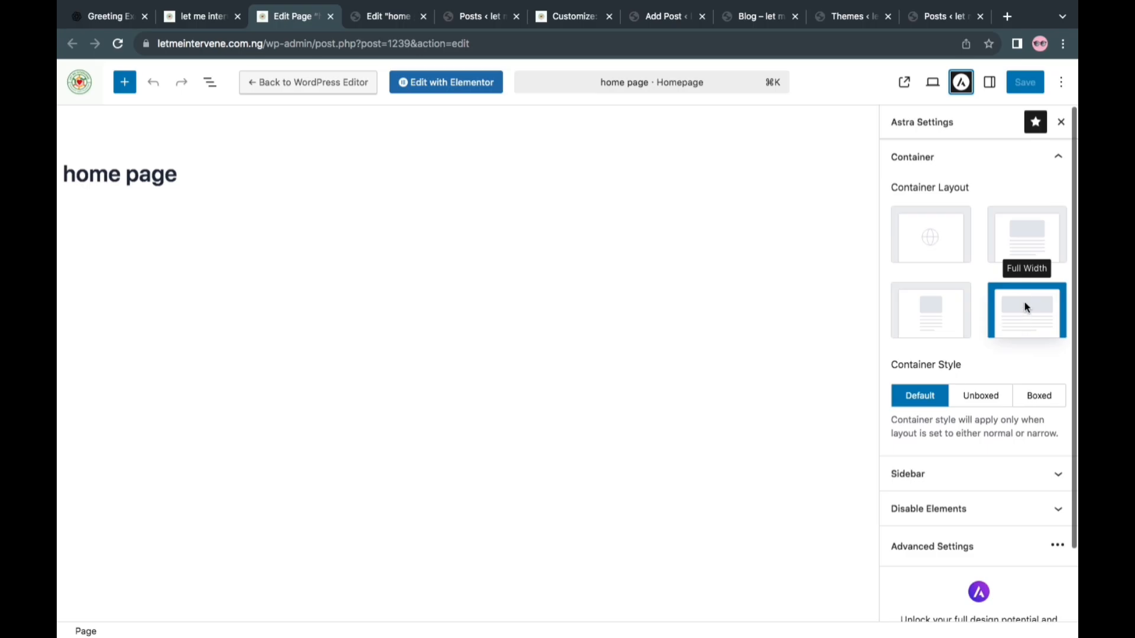
{"action": "scroll", "coordinate": [965, 351], "scroll_direction": "down", "scroll_amount": 3}
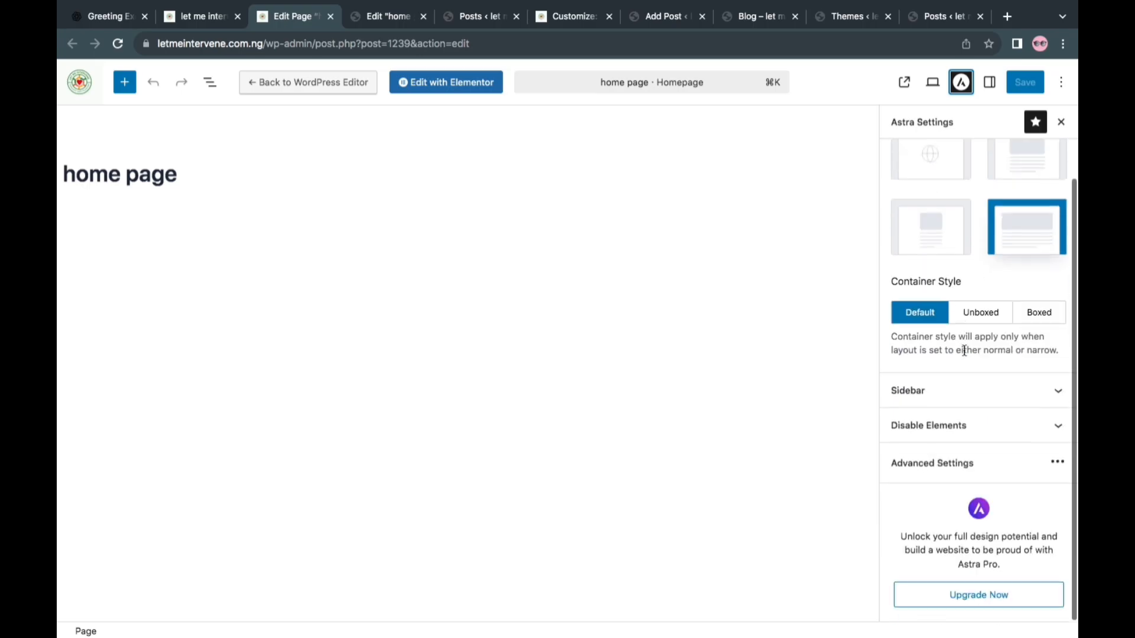
{"action": "scroll", "coordinate": [964, 352], "scroll_direction": "up", "scroll_amount": 3}
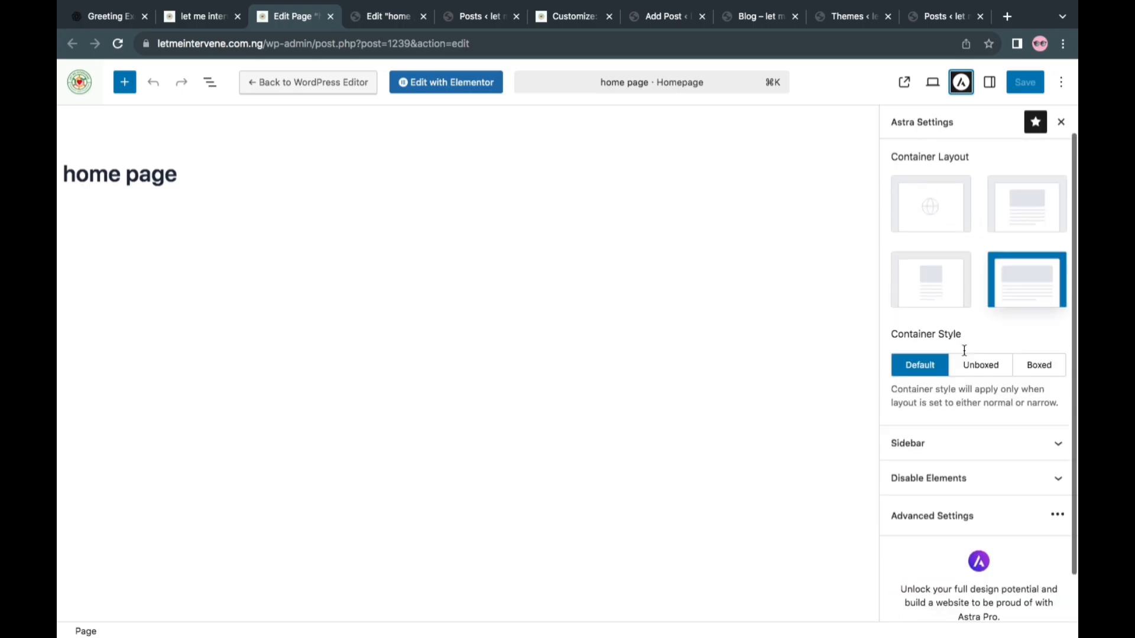
Return to the Elementor editor and add a flexbox container with two equal columns below the photo container
{"action": "left_click", "coordinate": [384, 17]}
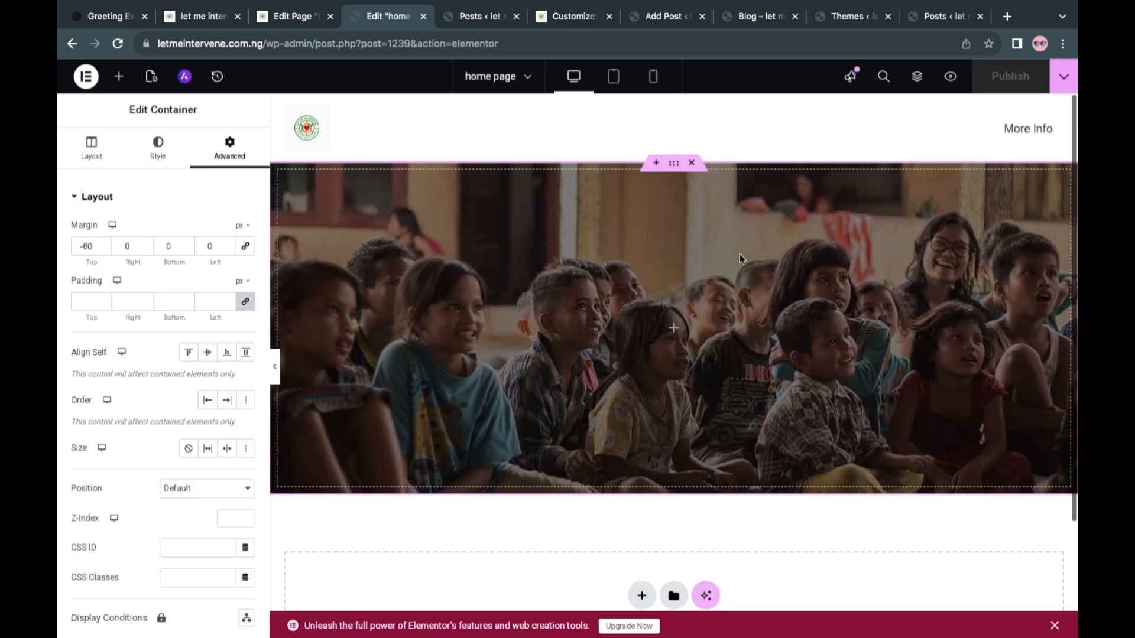
{"action": "scroll", "coordinate": [674, 331], "scroll_direction": "down", "scroll_amount": 3}
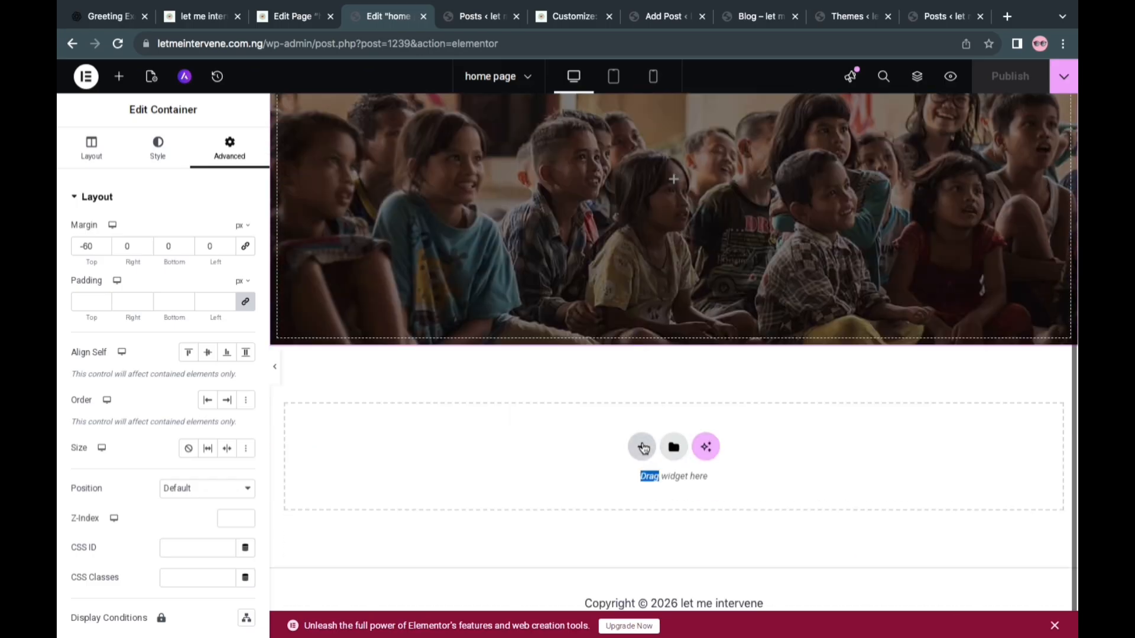
{"action": "left_click", "coordinate": [643, 448]}
{"action": "left_click", "coordinate": [625, 488]}
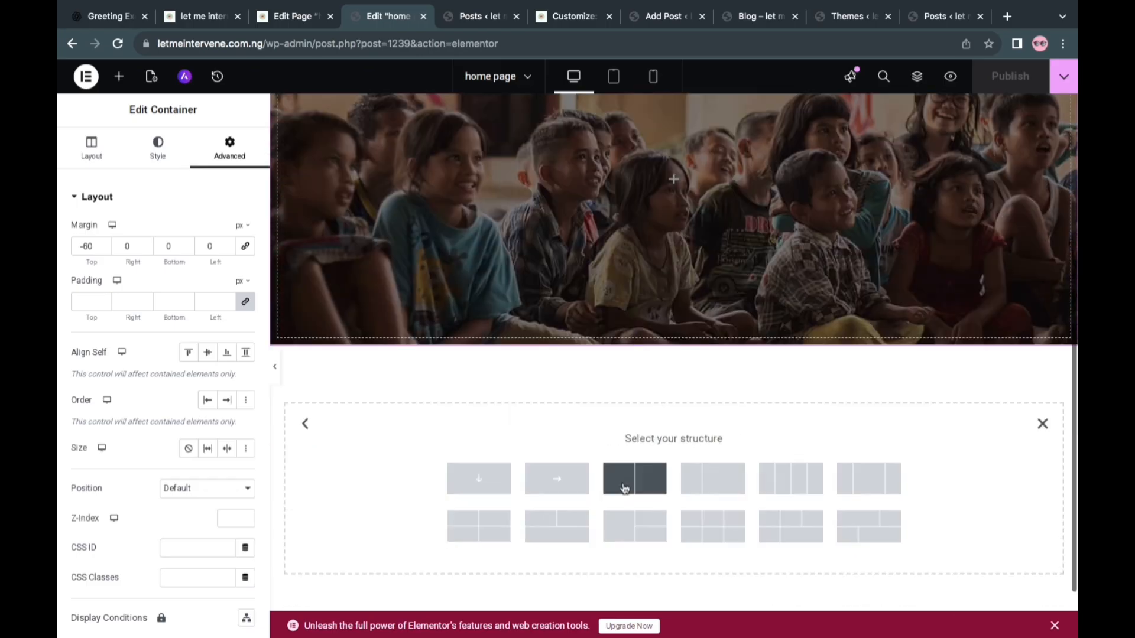
{"action": "left_click", "coordinate": [661, 490]}
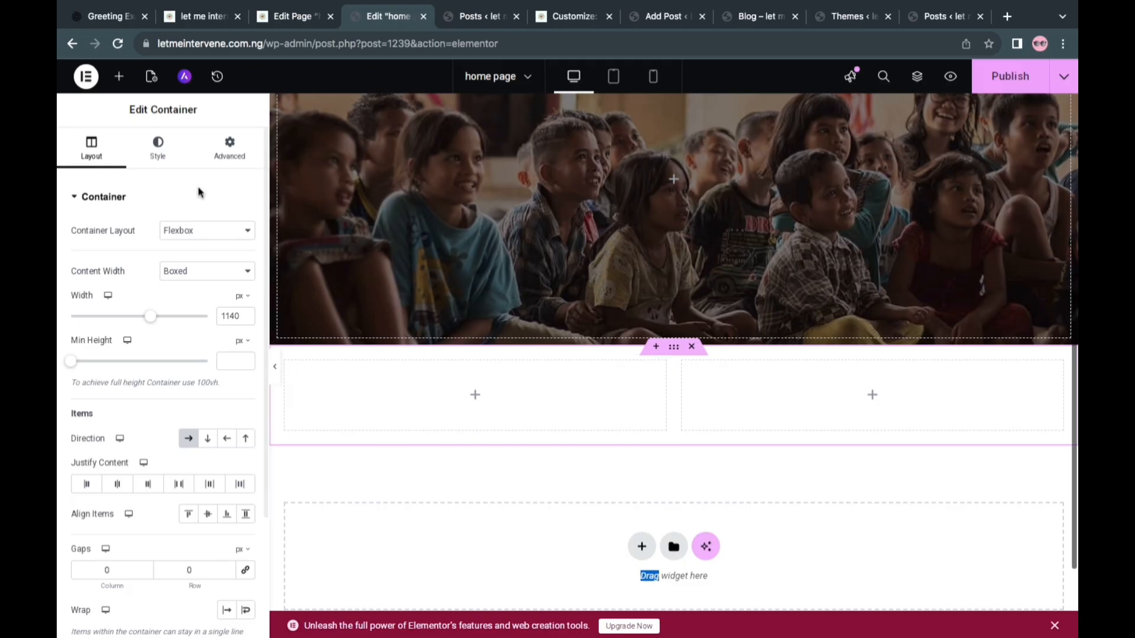
Place a Heading widget in the first column of the new container, with a Text Editor widget beneath it
{"action": "left_click", "coordinate": [120, 76]}
{"action": "left_click_drag", "start_coordinate": [131, 396], "coordinate": [499, 409]}
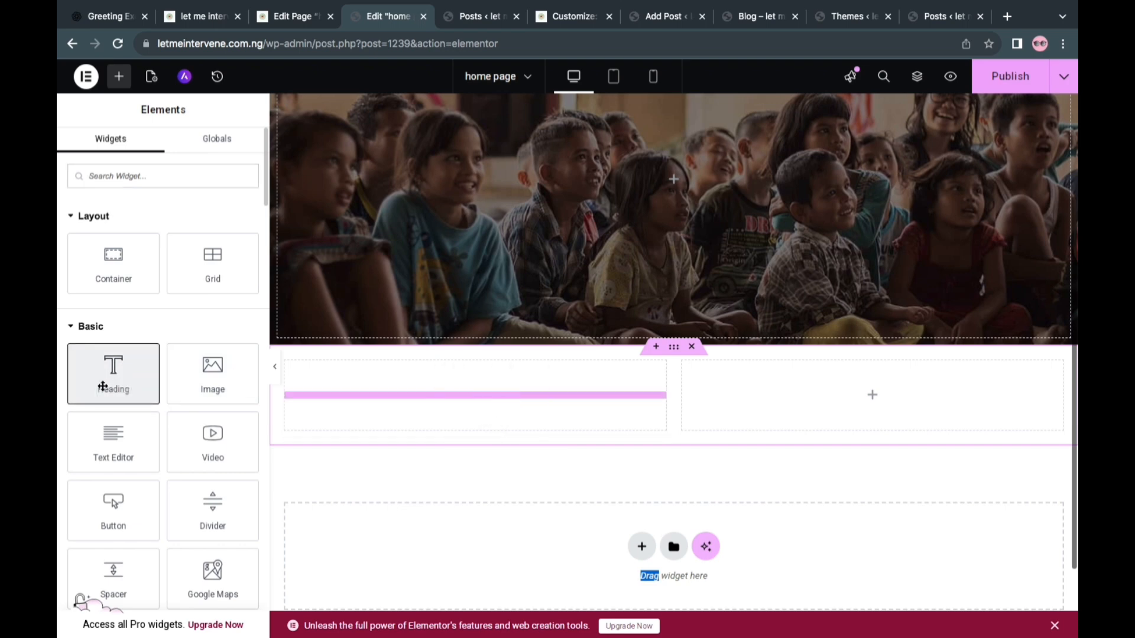
{"action": "left_click_drag", "start_coordinate": [103, 386], "coordinate": [105, 422]}
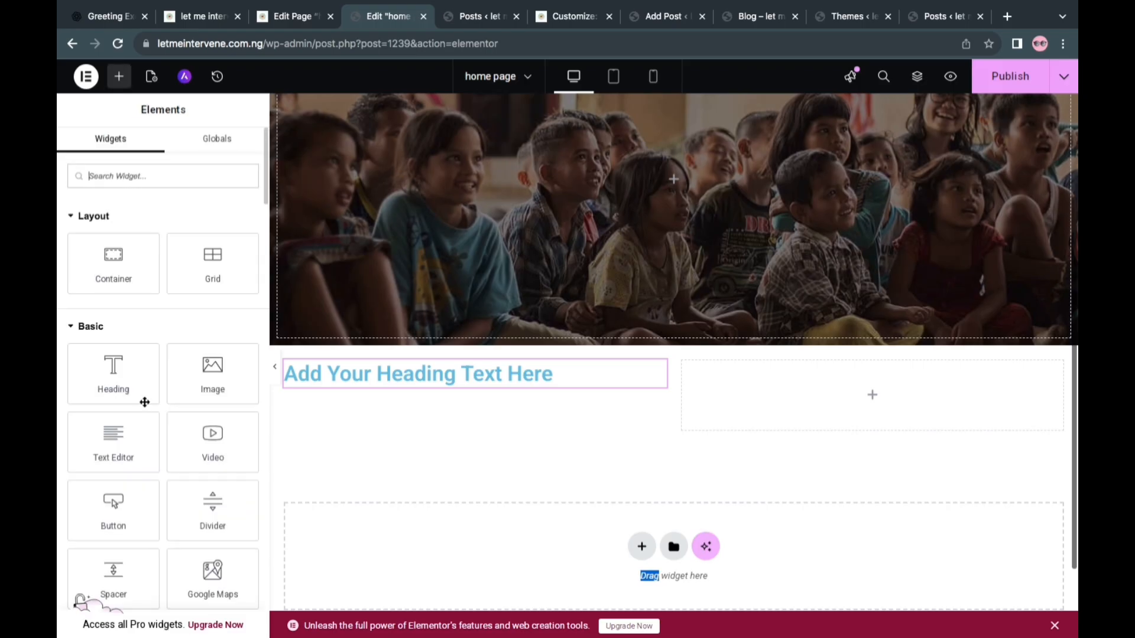
{"action": "left_click_drag", "start_coordinate": [112, 454], "coordinate": [453, 387]}
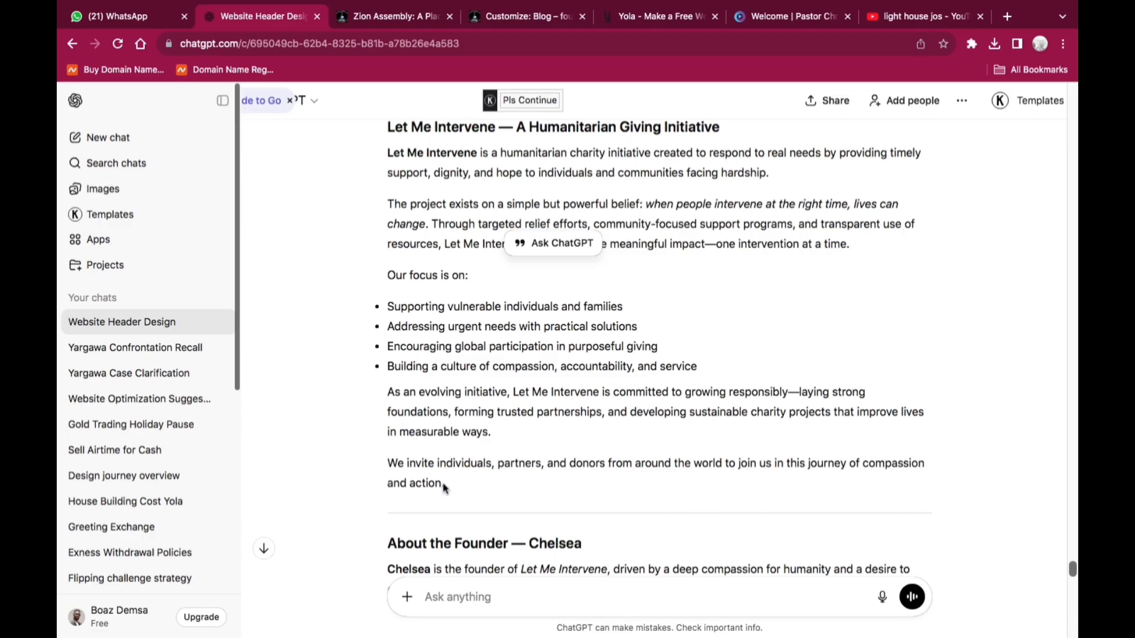
In the ChatGPT conversation, copy the "Let Me Intervene — A Humanitarian Giving Initiative" section from its heading through "compassion and action."
{"action": "left_click_drag", "start_coordinate": [445, 486], "coordinate": [376, 123]}
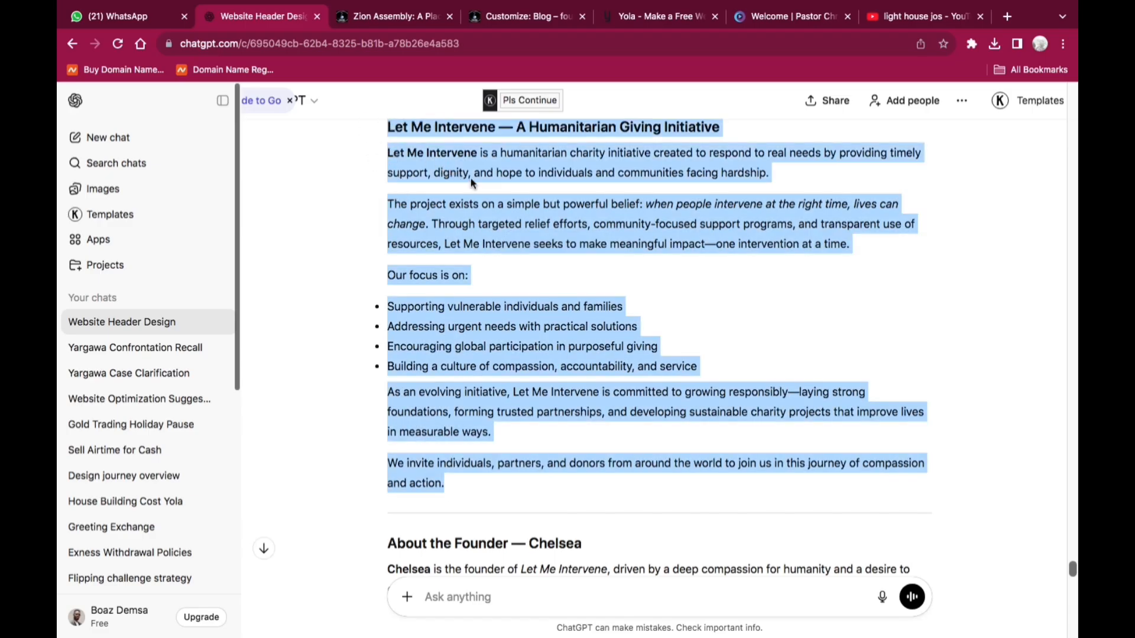
{"action": "right_click", "coordinate": [479, 195]}
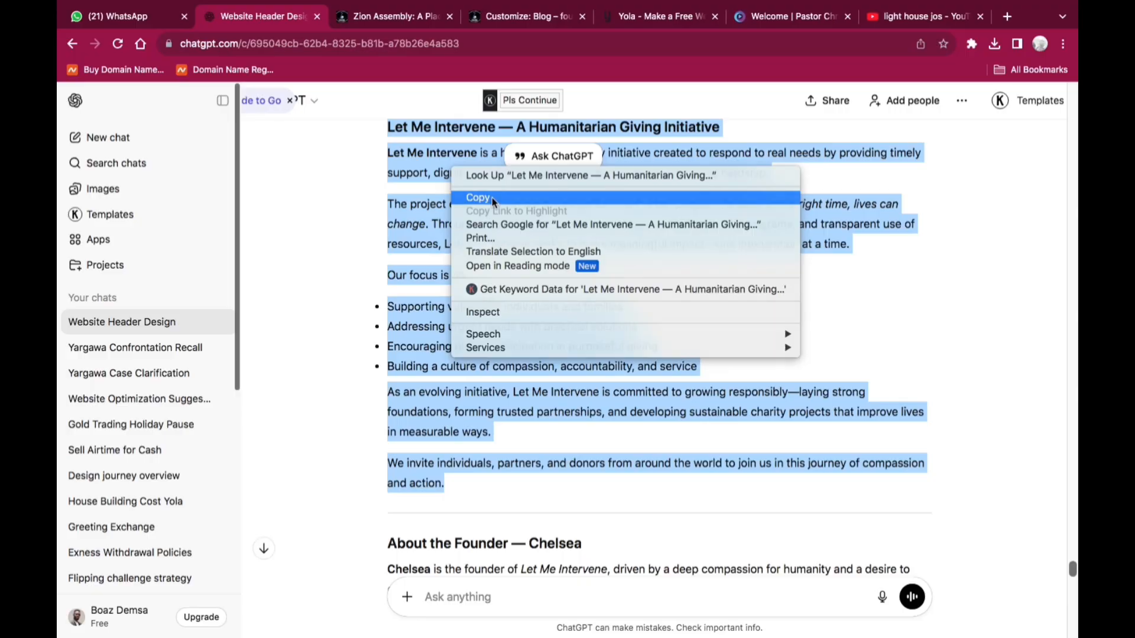
{"action": "left_click", "coordinate": [492, 198]}
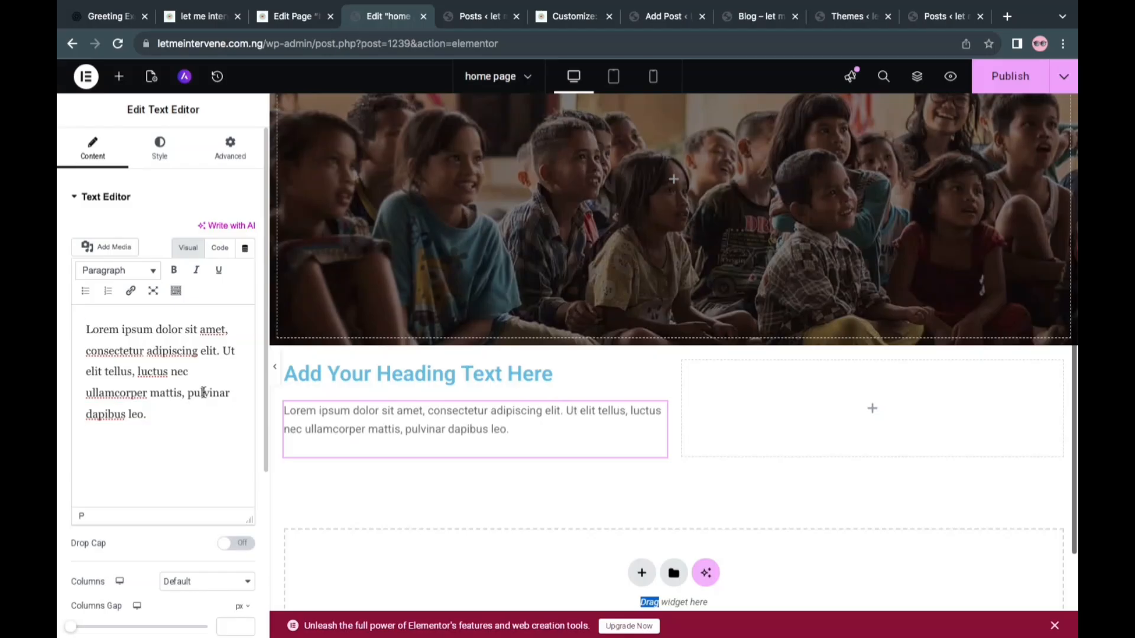
Replace the Text Editor widget's placeholder text with the copied Let Me Intervene section
{"action": "key", "text": "super+a"}
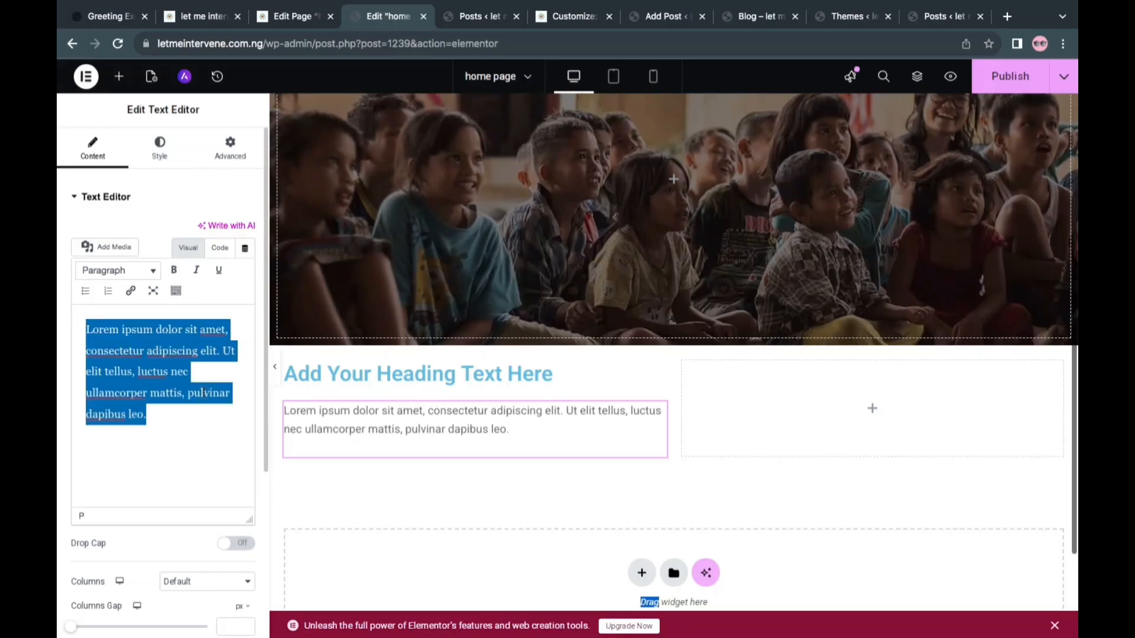
{"action": "key", "text": "BackSpace"}
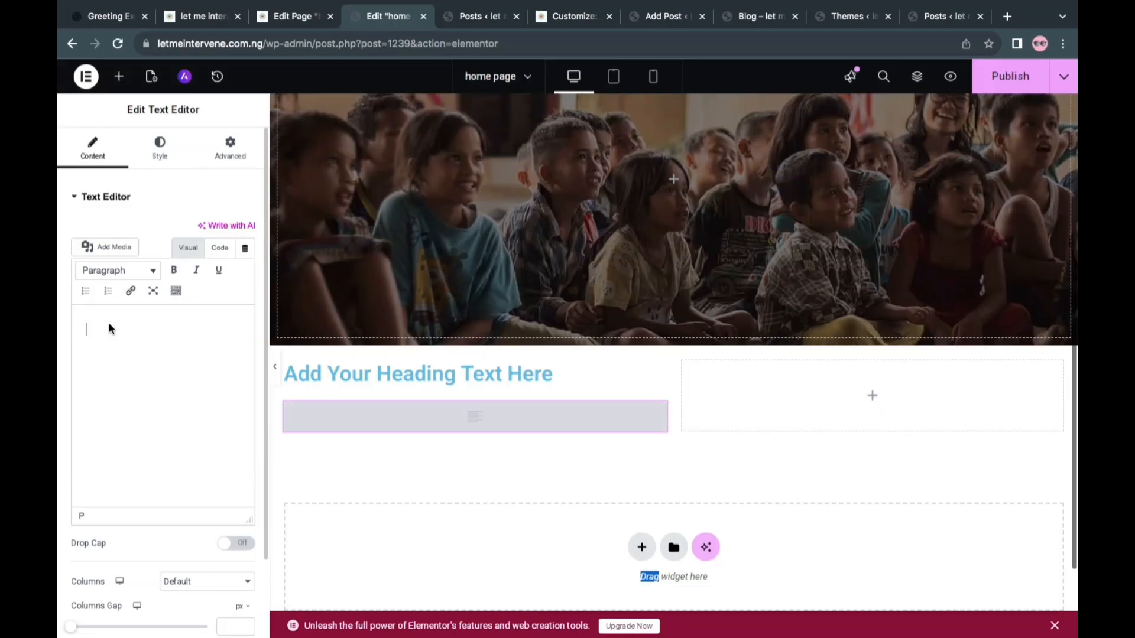
{"action": "right_click", "coordinate": [109, 329]}
{"action": "left_click", "coordinate": [149, 416]}
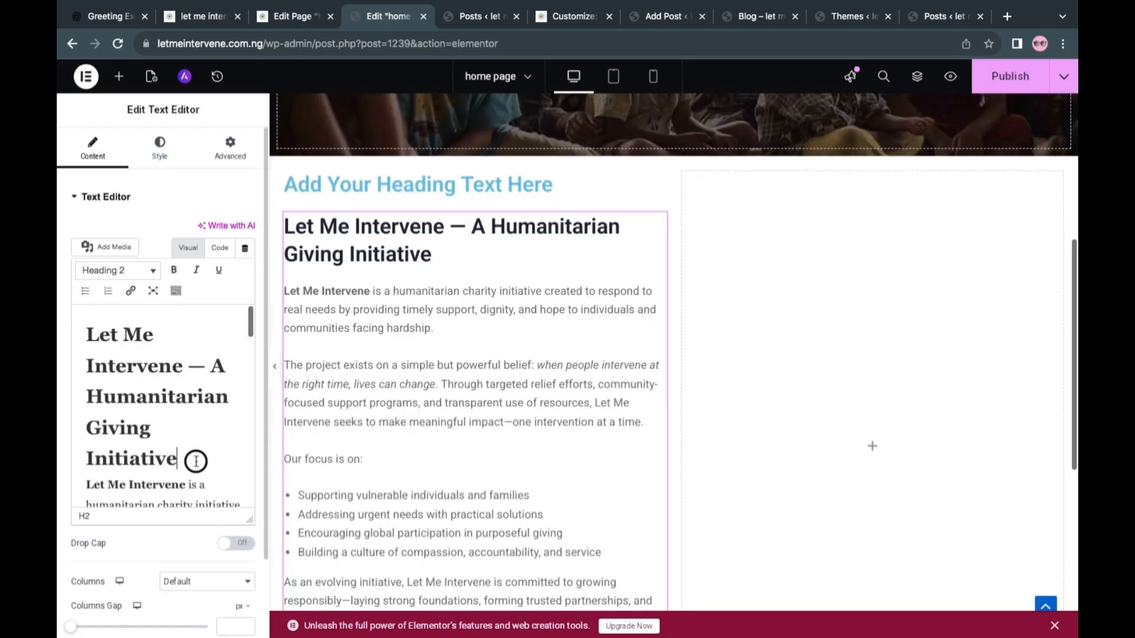
Cut the "Let Me Intervene — A Humanitarian Giving Initiative" title from the Text Editor content and remove the empty line above the first paragraph
{"action": "left_click_drag", "start_coordinate": [195, 461], "coordinate": [87, 328]}
{"action": "key", "text": "super+c"}
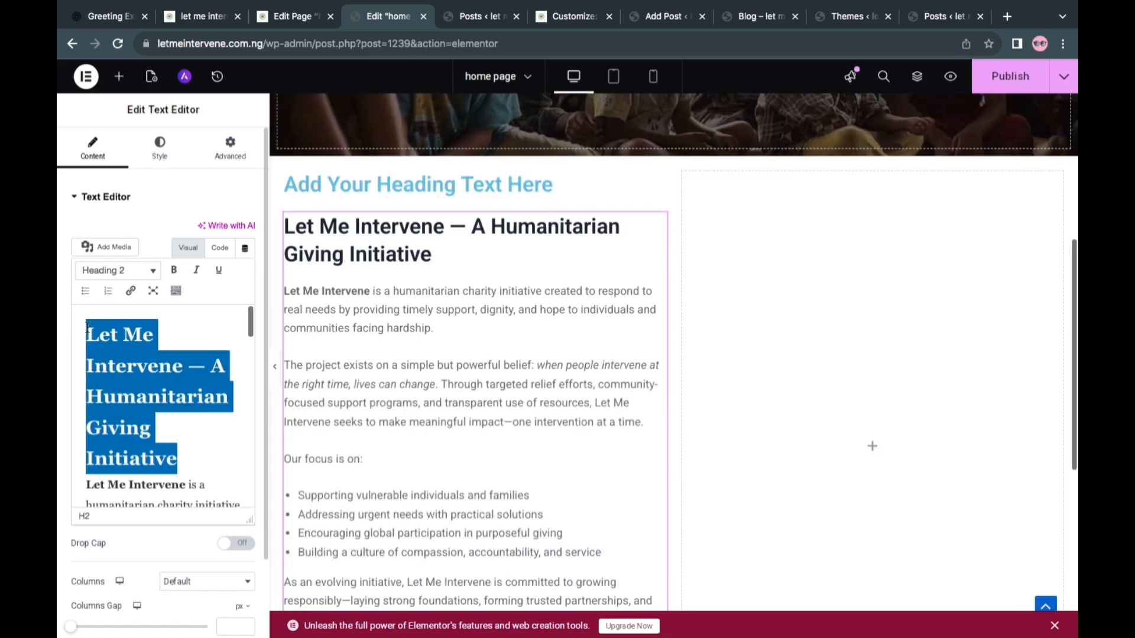
{"action": "key", "text": "BackSpace"}
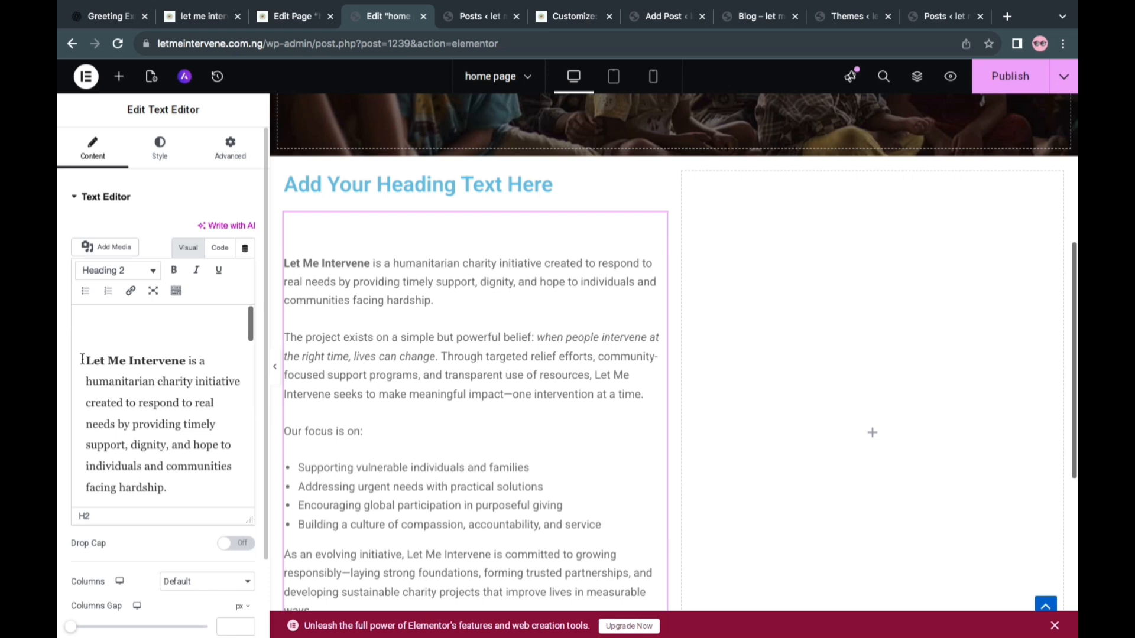
{"action": "left_click", "coordinate": [83, 359]}
{"action": "key", "text": "BackSpace"}
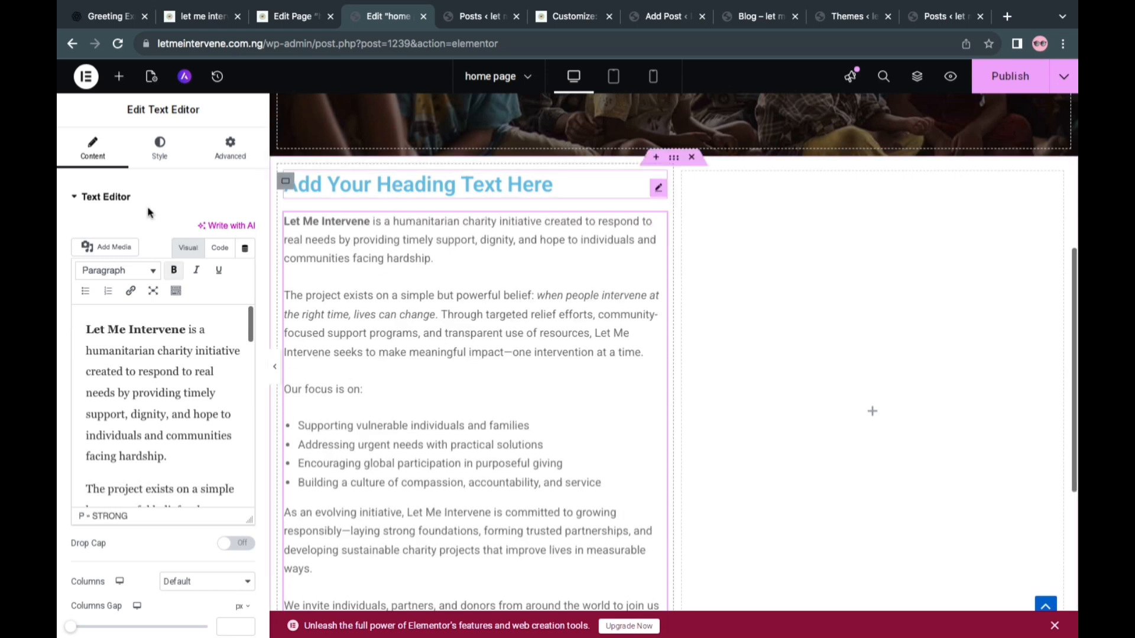
Replace the Heading widget's placeholder title with the cut text "Let Me Intervene — A Humanitarian Giving Initiative"
{"action": "triple_click", "coordinate": [158, 278]}
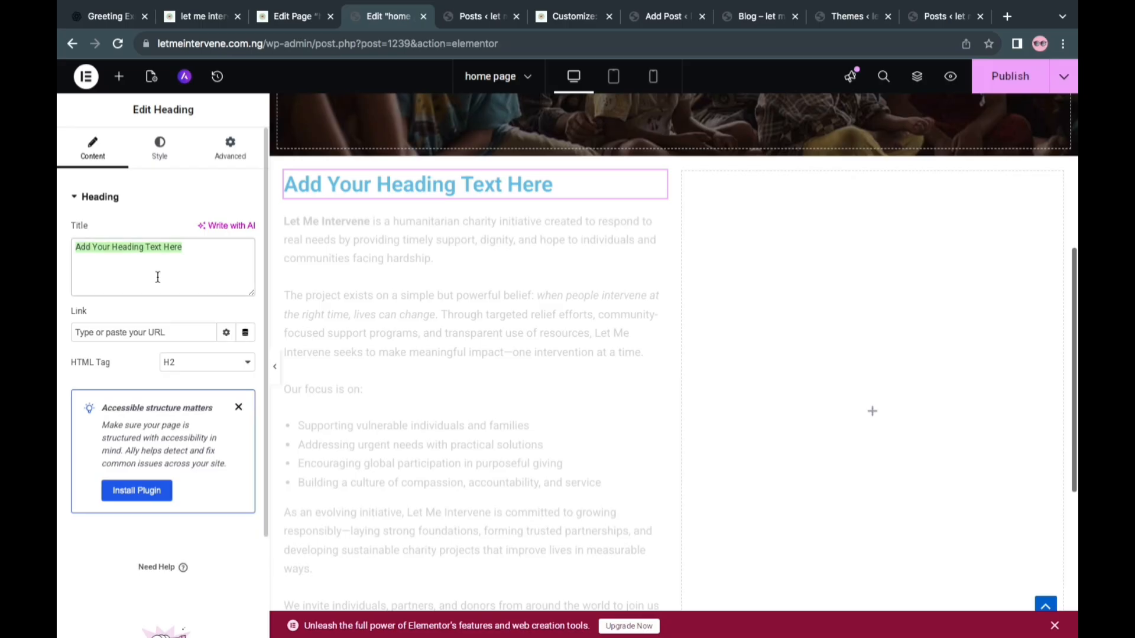
{"action": "key", "text": "BackSpace"}
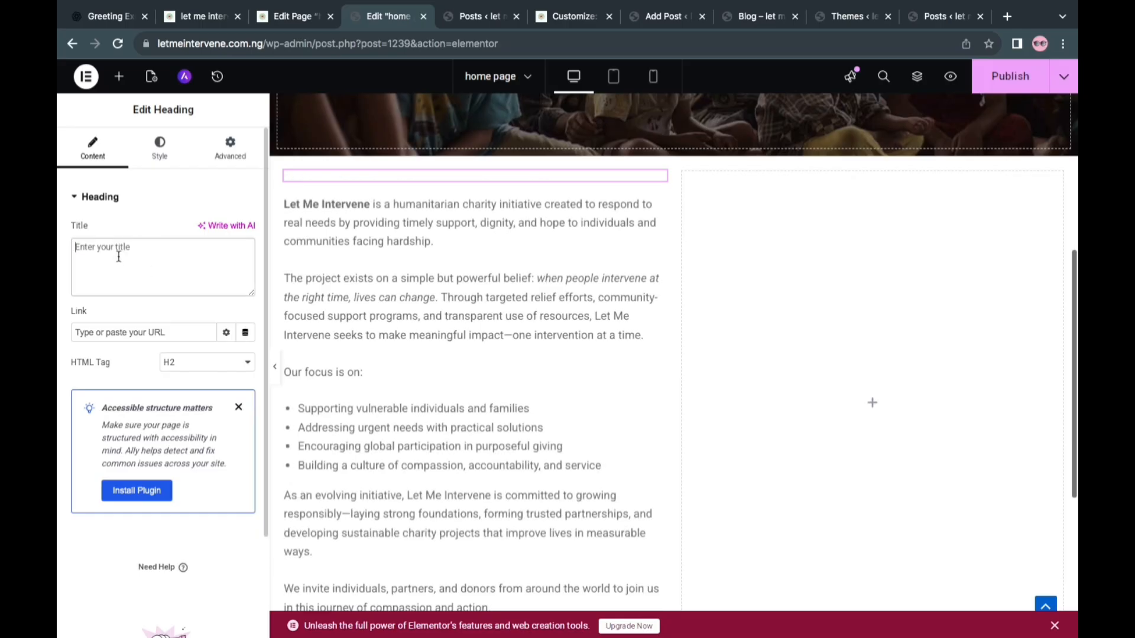
{"action": "right_click", "coordinate": [120, 256]}
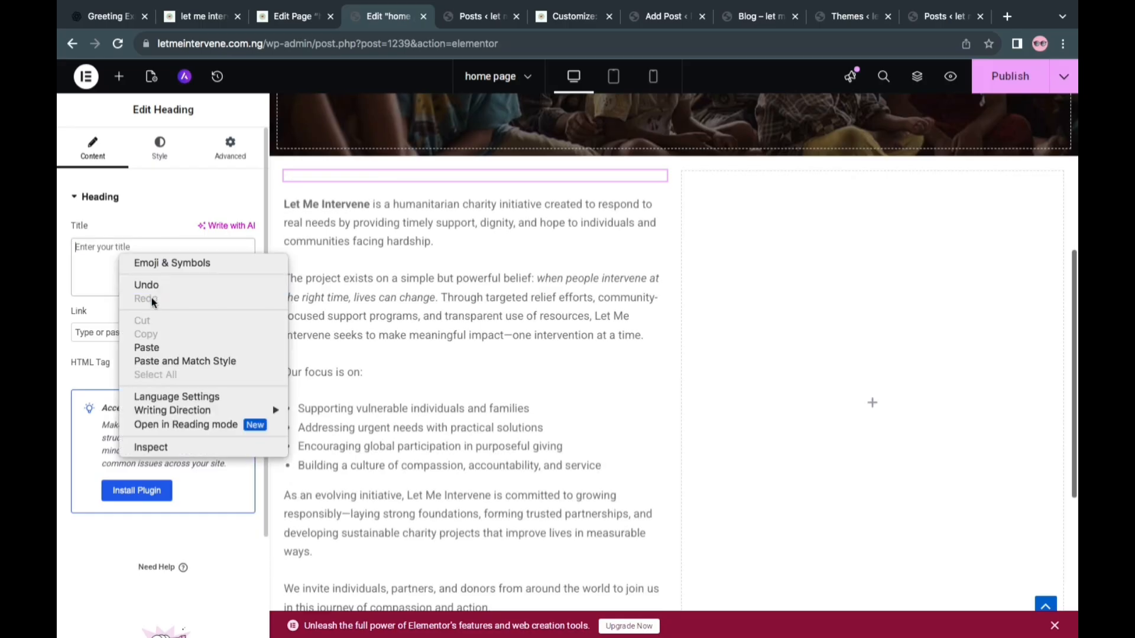
{"action": "left_click", "coordinate": [156, 346]}
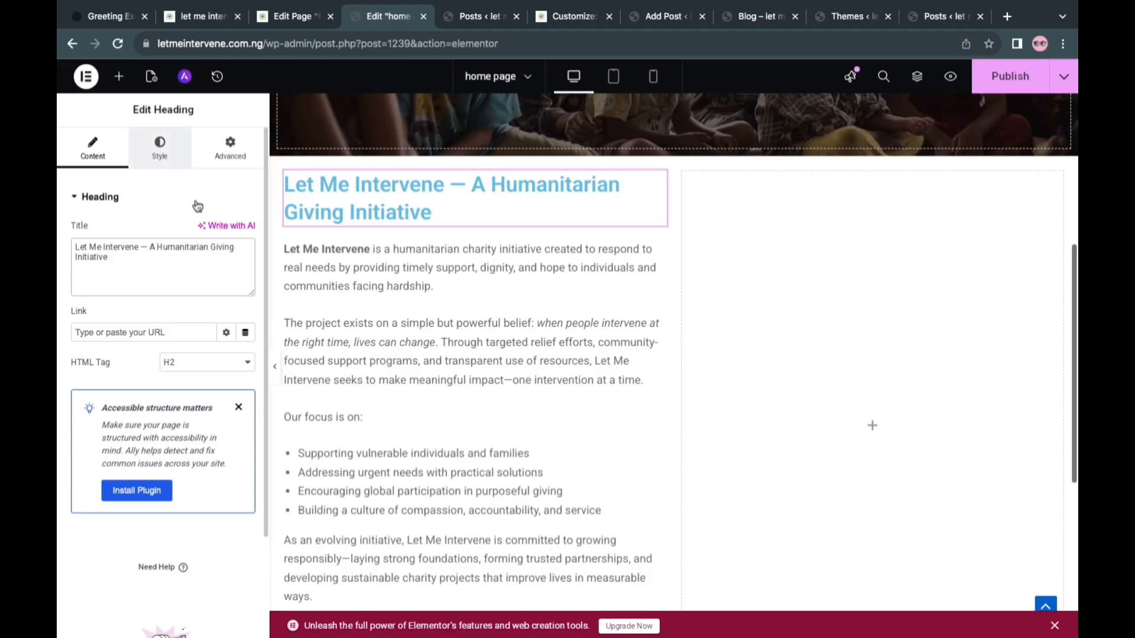
Change the heading's text color to near-black
{"action": "left_click", "coordinate": [177, 158]}
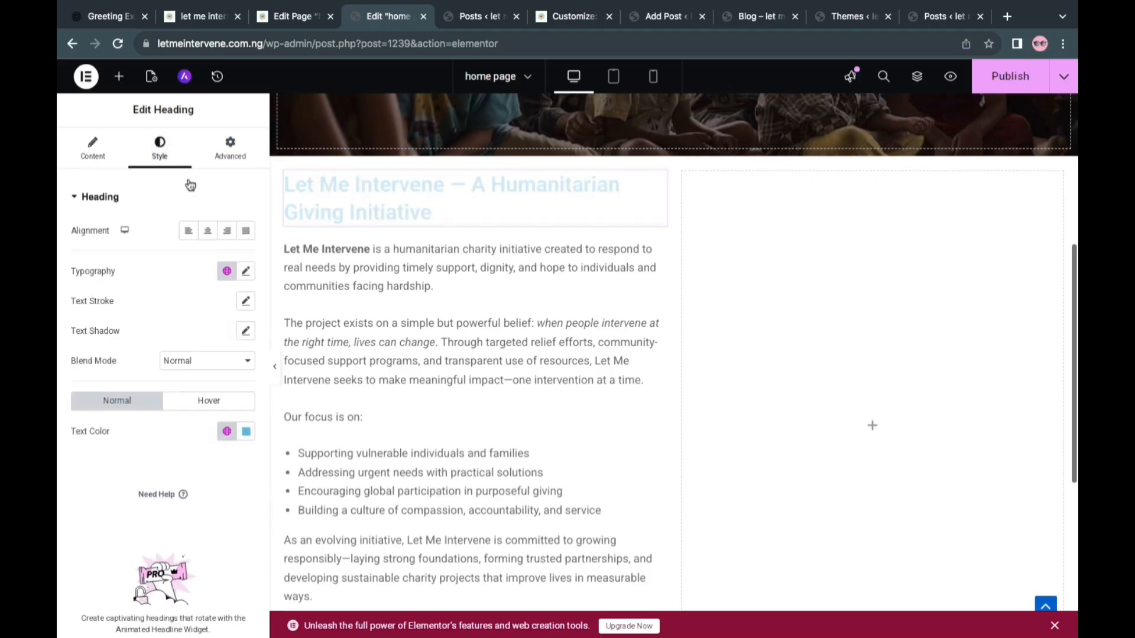
{"action": "left_click", "coordinate": [247, 432]}
{"action": "left_click", "coordinate": [169, 349]}
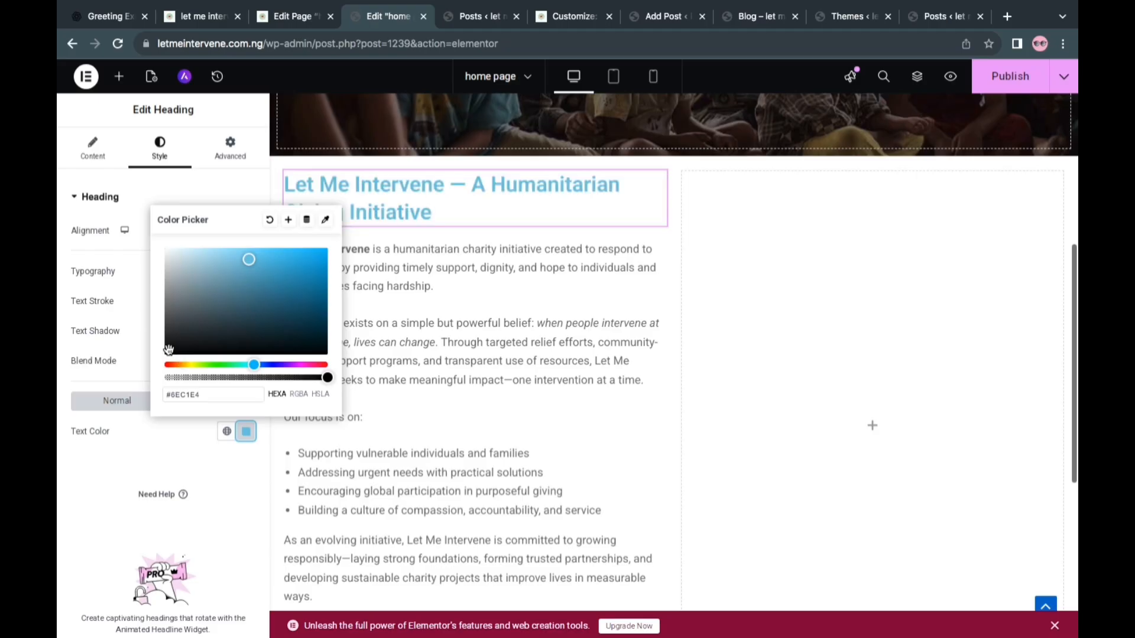
Set the body text's color to #0A0A0A and close up the gap between its first two paragraphs
{"action": "left_click", "coordinate": [563, 283]}
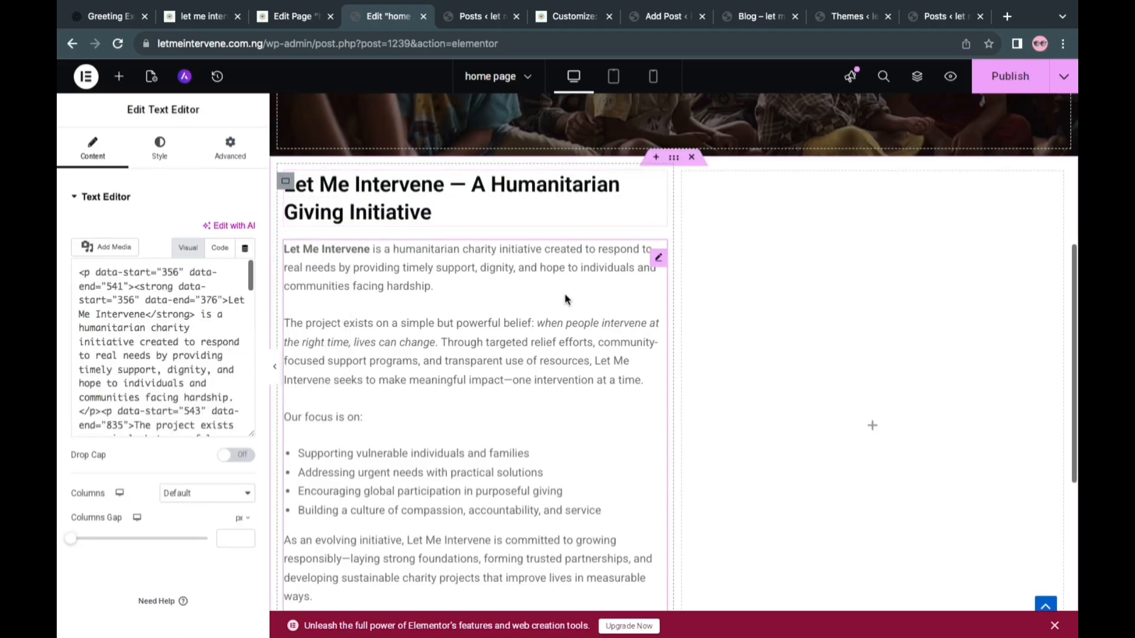
{"action": "left_click", "coordinate": [164, 155]}
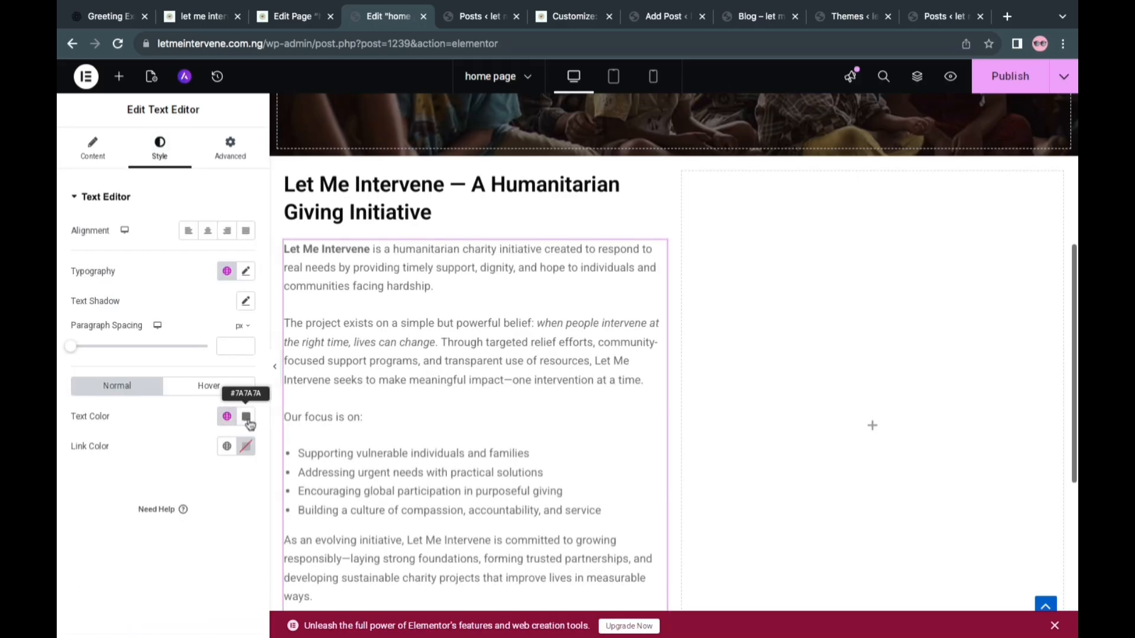
{"action": "left_click", "coordinate": [247, 417]}
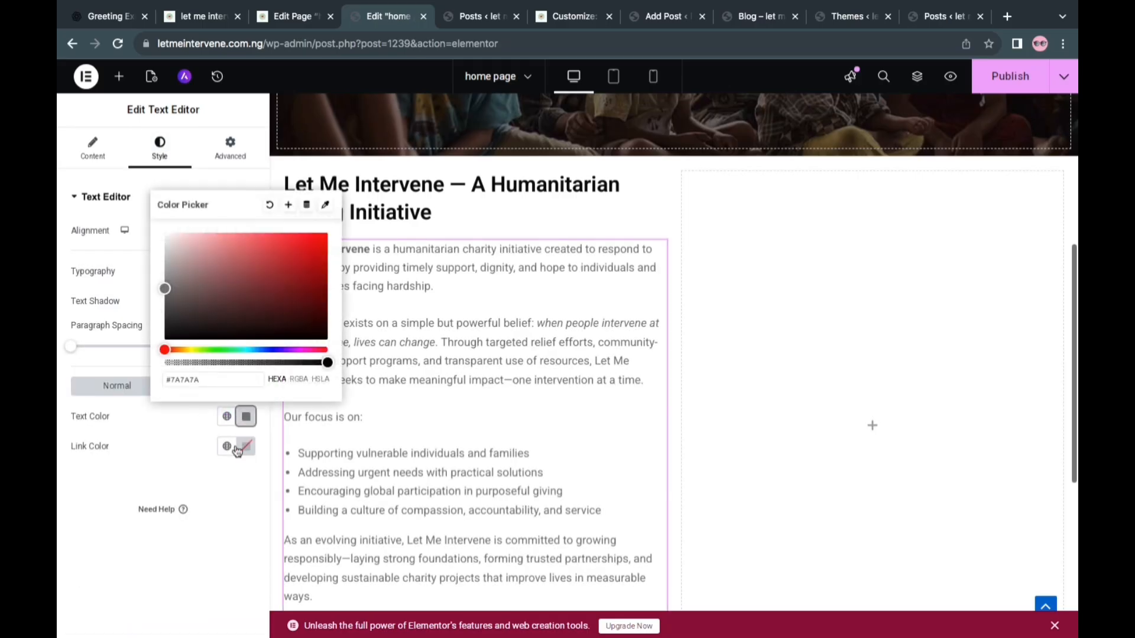
{"action": "left_click", "coordinate": [168, 334]}
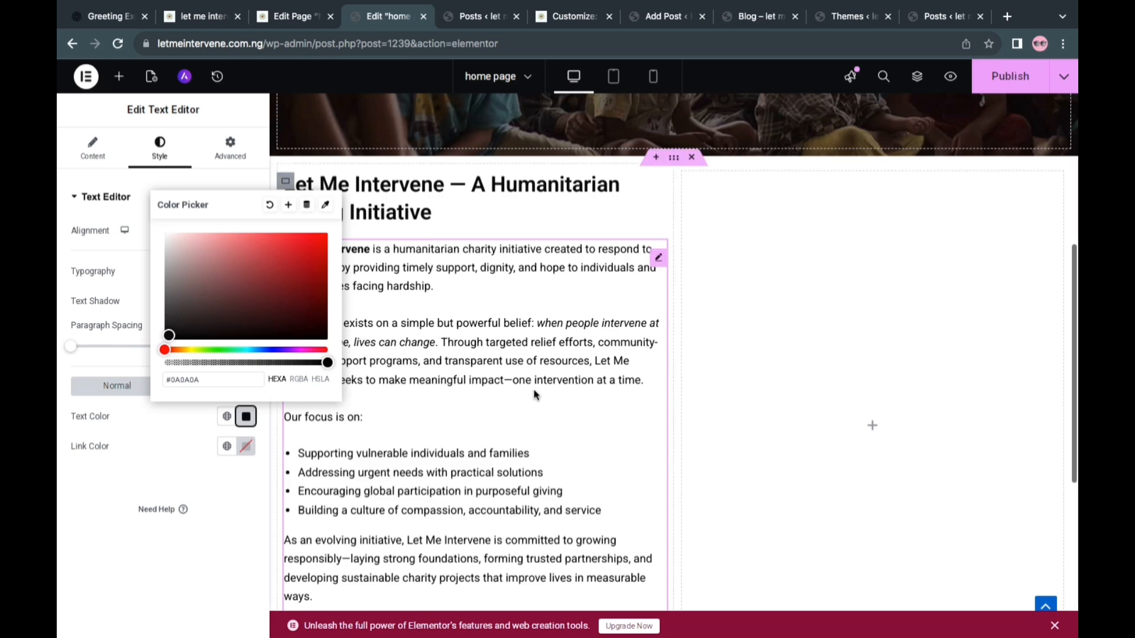
{"action": "left_click", "coordinate": [585, 282]}
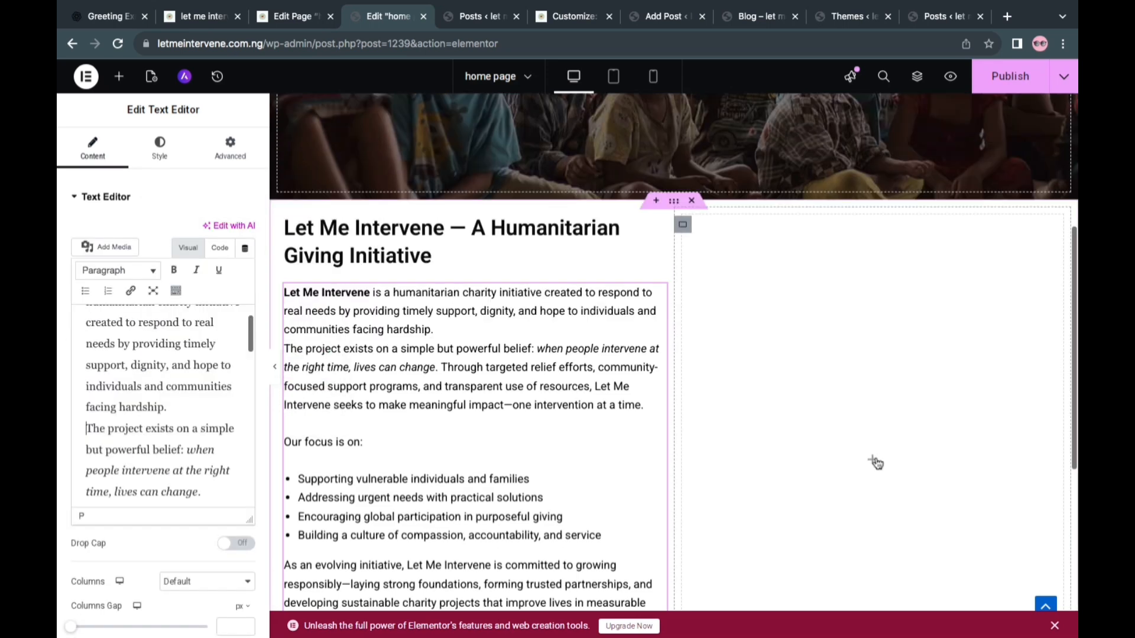
Place a Video widget in the empty second column beside the introductory text
{"action": "left_click", "coordinate": [118, 76]}
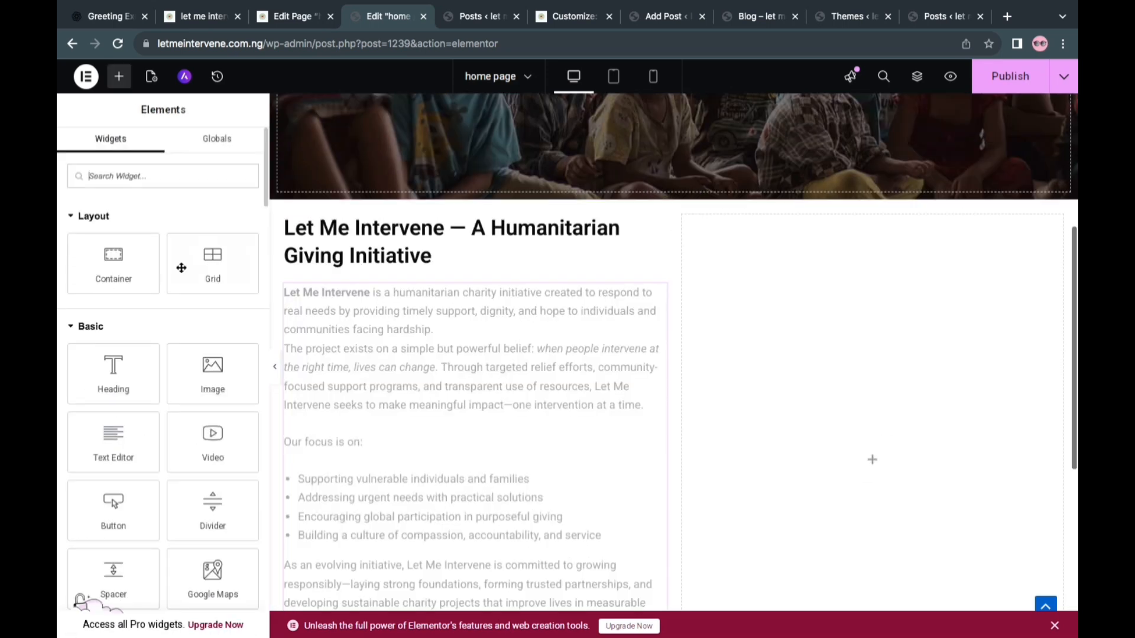
{"action": "left_click_drag", "start_coordinate": [218, 449], "coordinate": [878, 474]}
{"action": "left_click_drag", "start_coordinate": [778, 329], "coordinate": [795, 513]}
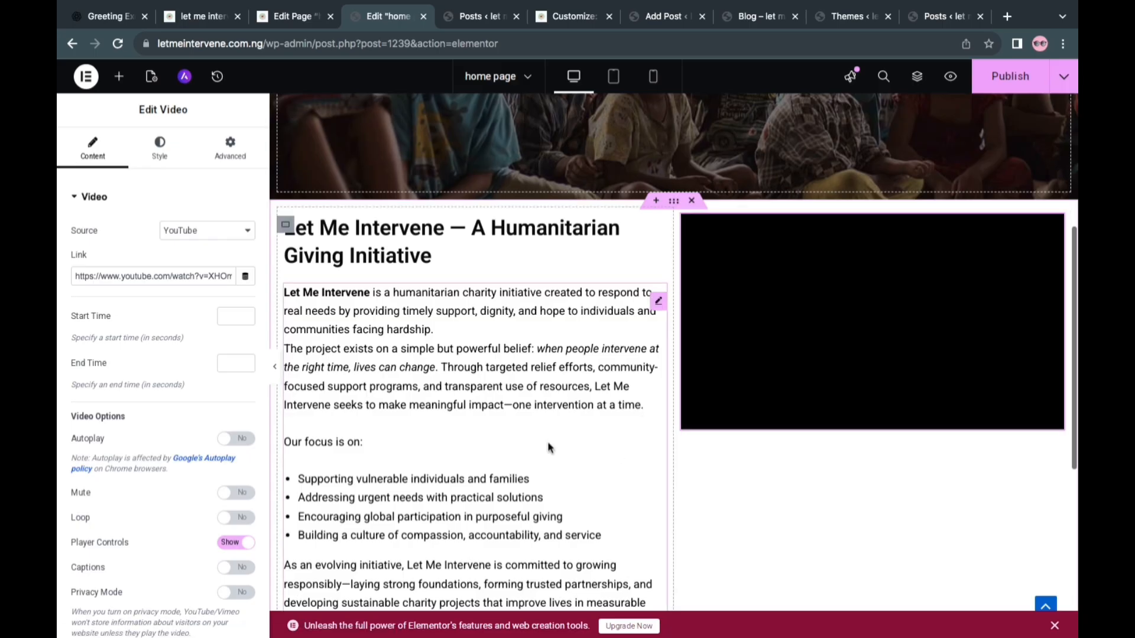
Center the Let Me Intervene heading and set its font size to 20 px
{"action": "left_click", "coordinate": [490, 254]}
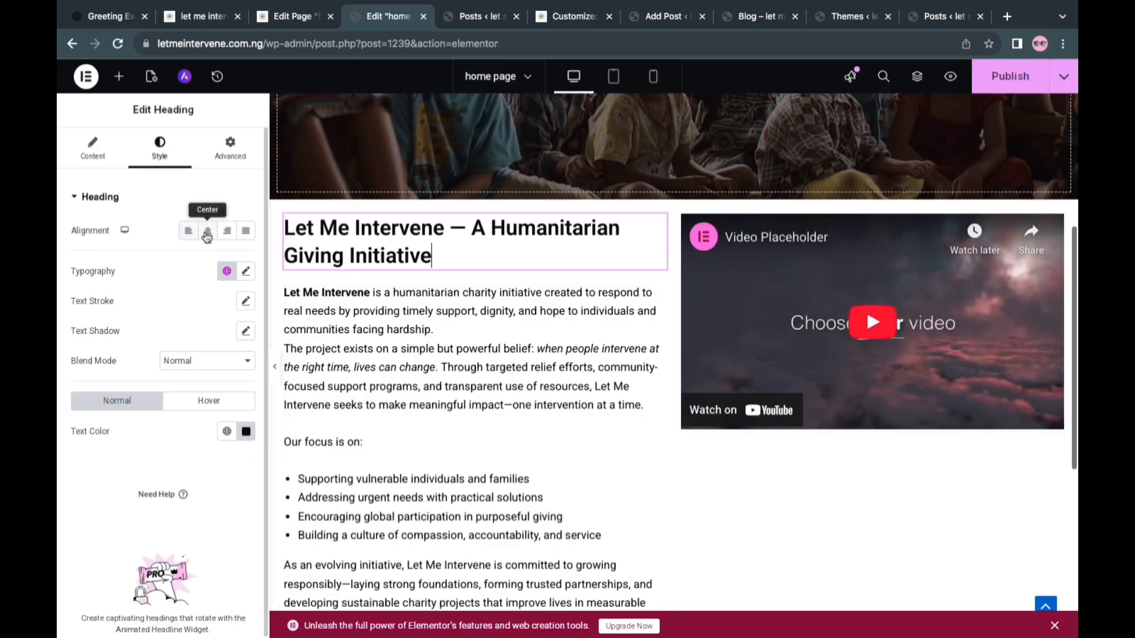
{"action": "left_click", "coordinate": [208, 231]}
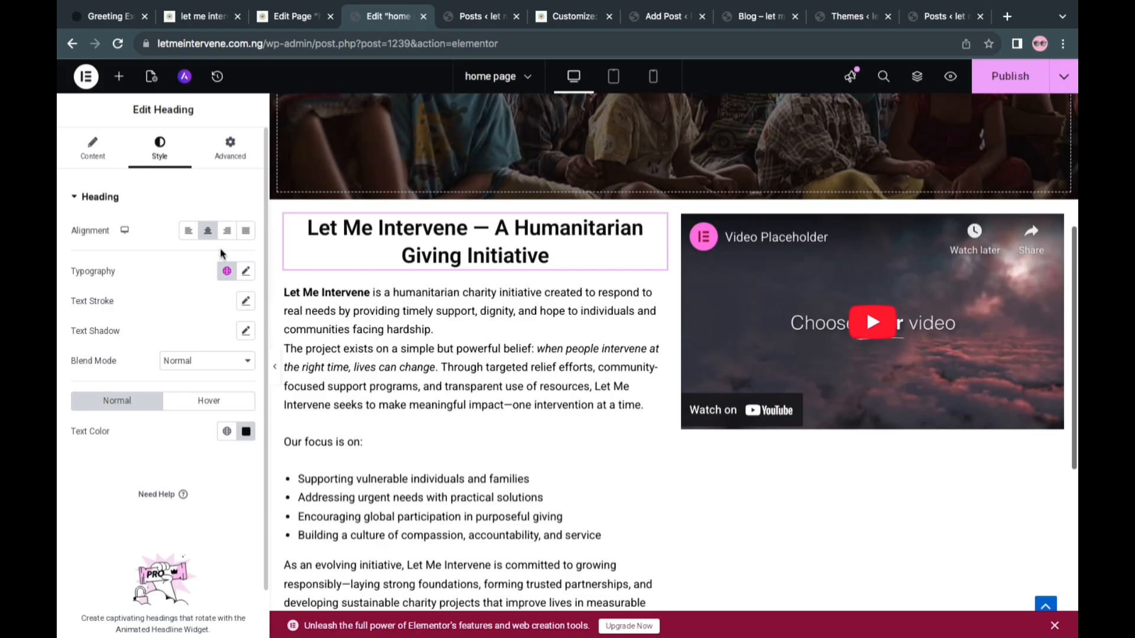
{"action": "left_click", "coordinate": [246, 274]}
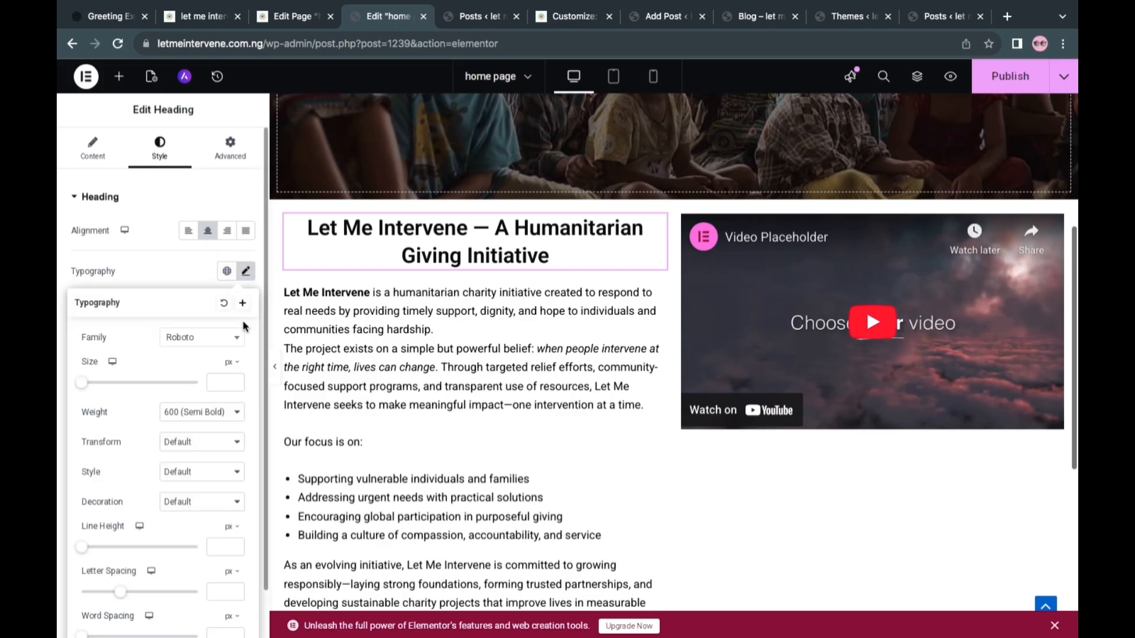
{"action": "left_click", "coordinate": [236, 381]}
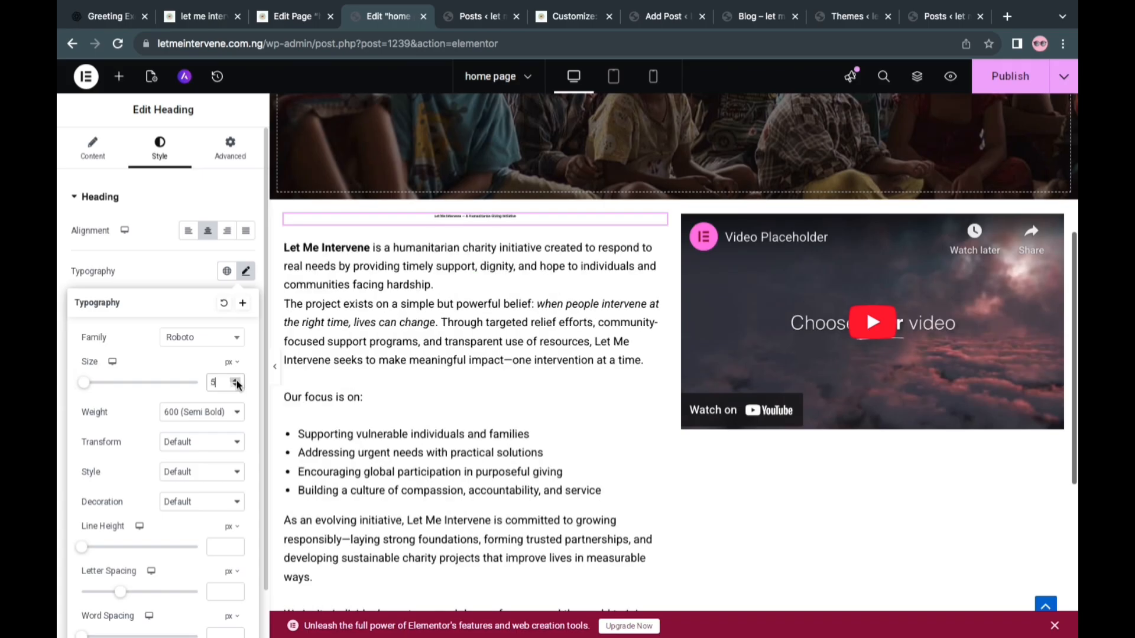
{"action": "left_click", "coordinate": [236, 381]}
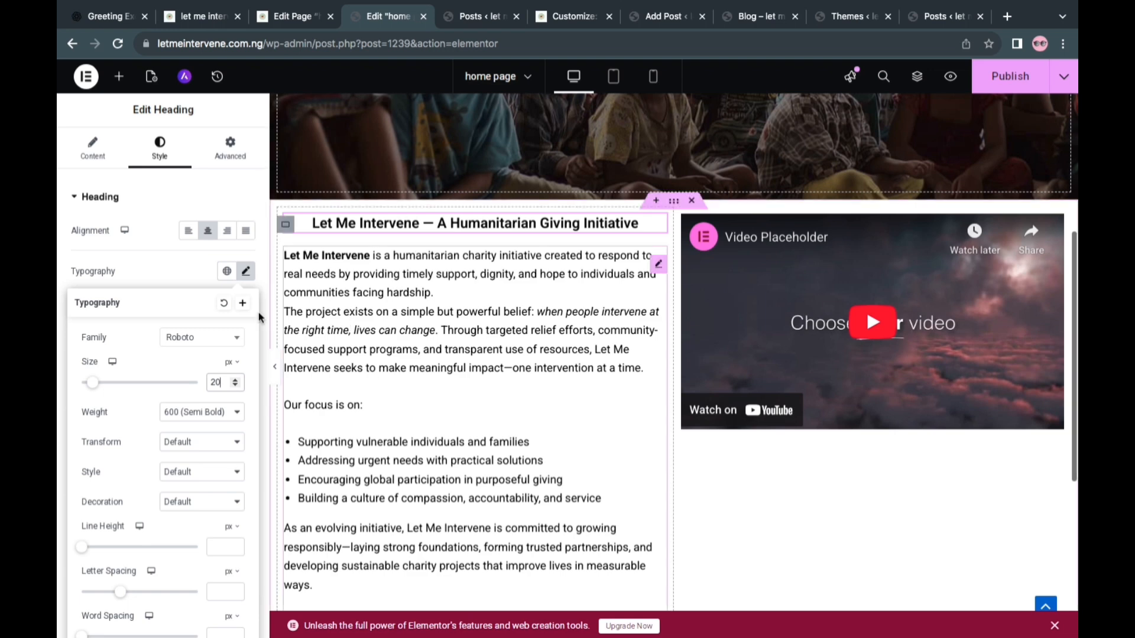
Set the font size of the body text below the heading to 16 px
{"action": "left_click", "coordinate": [658, 264]}
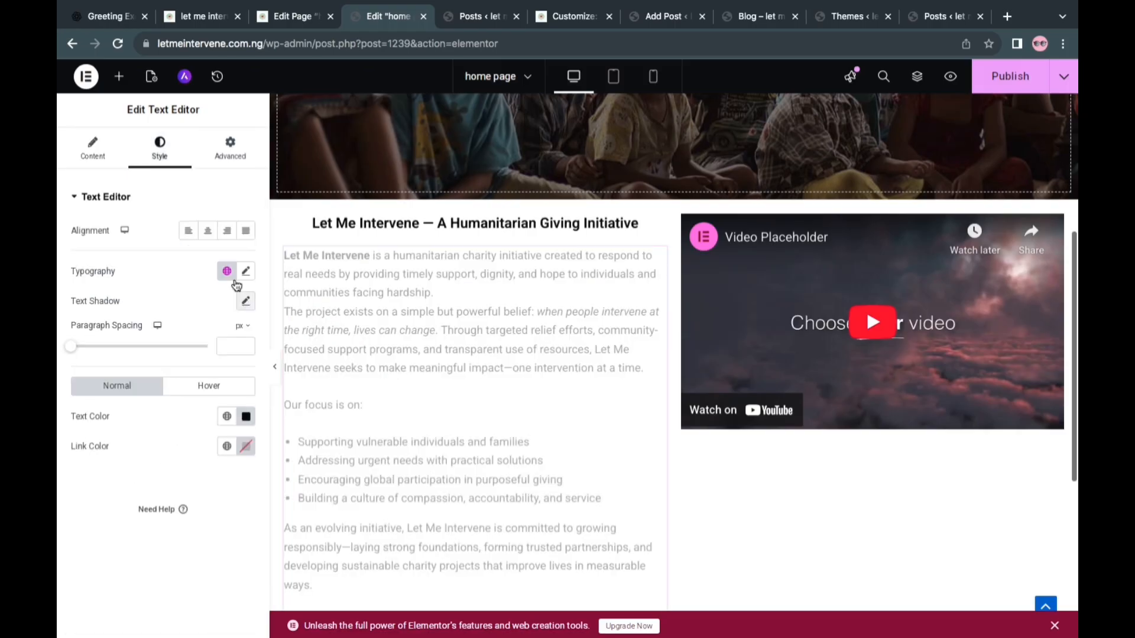
{"action": "left_click", "coordinate": [246, 274]}
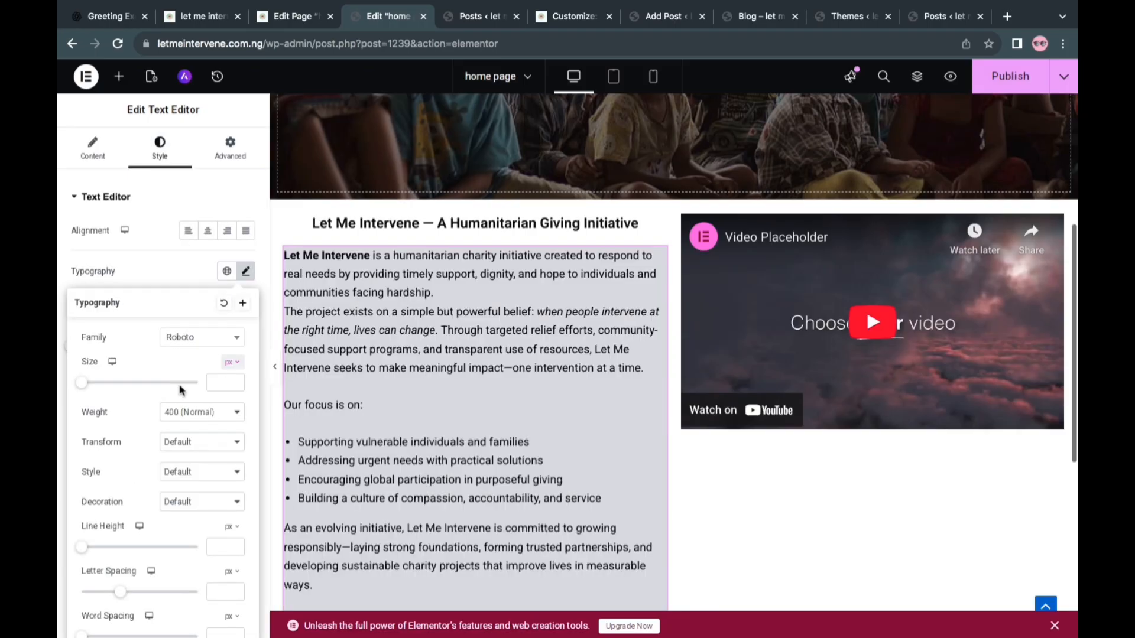
{"action": "left_click", "coordinate": [235, 382]}
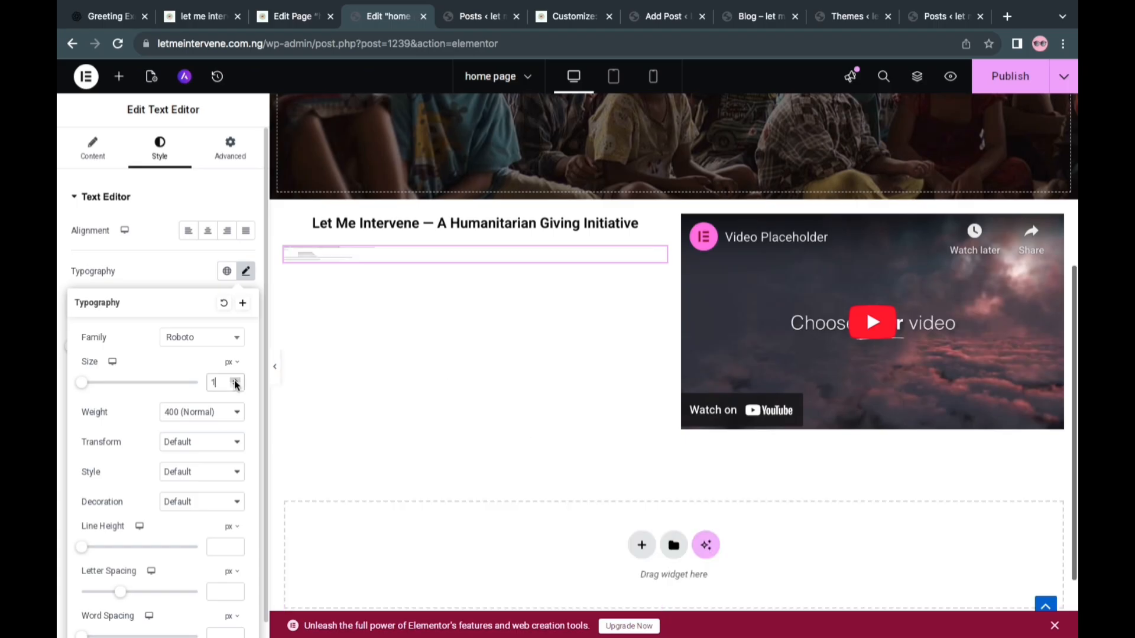
{"action": "left_click", "coordinate": [235, 381]}
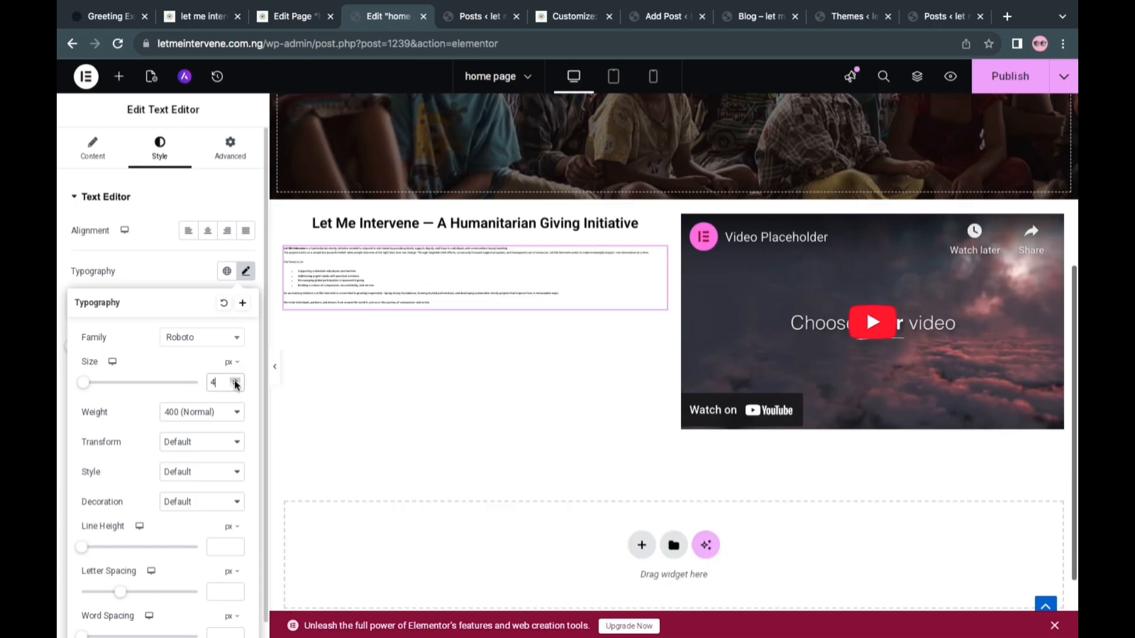
{"action": "left_click", "coordinate": [235, 383]}
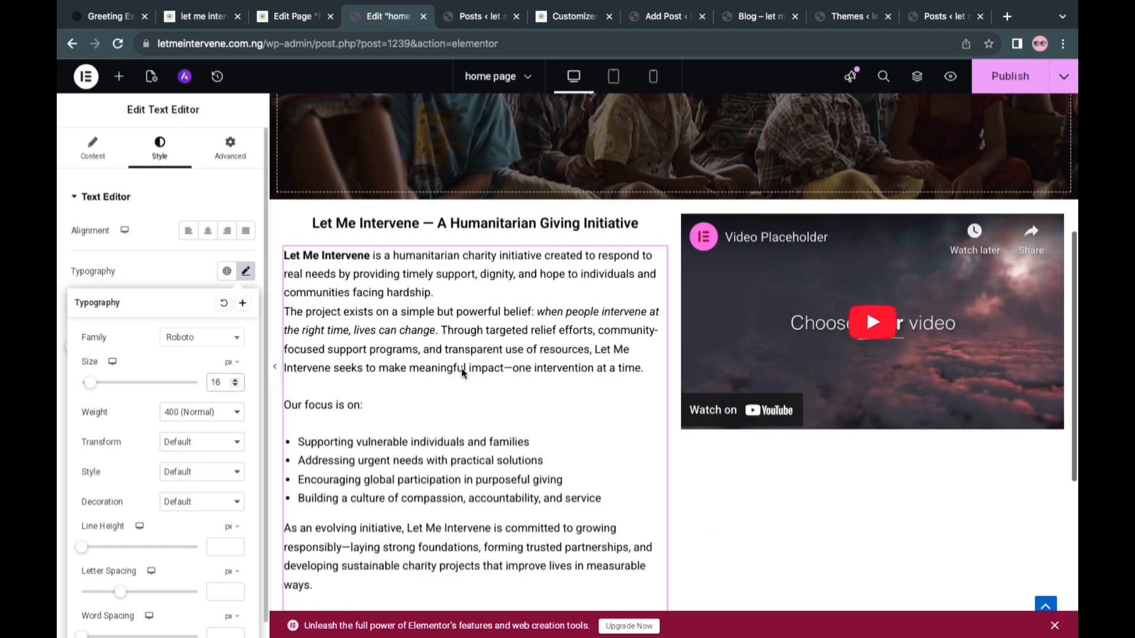
Delete the body text from "Our focus is on:" through the closing "compassion and action." paragraph
{"action": "scroll", "coordinate": [436, 347], "scroll_direction": "down", "scroll_amount": 2}
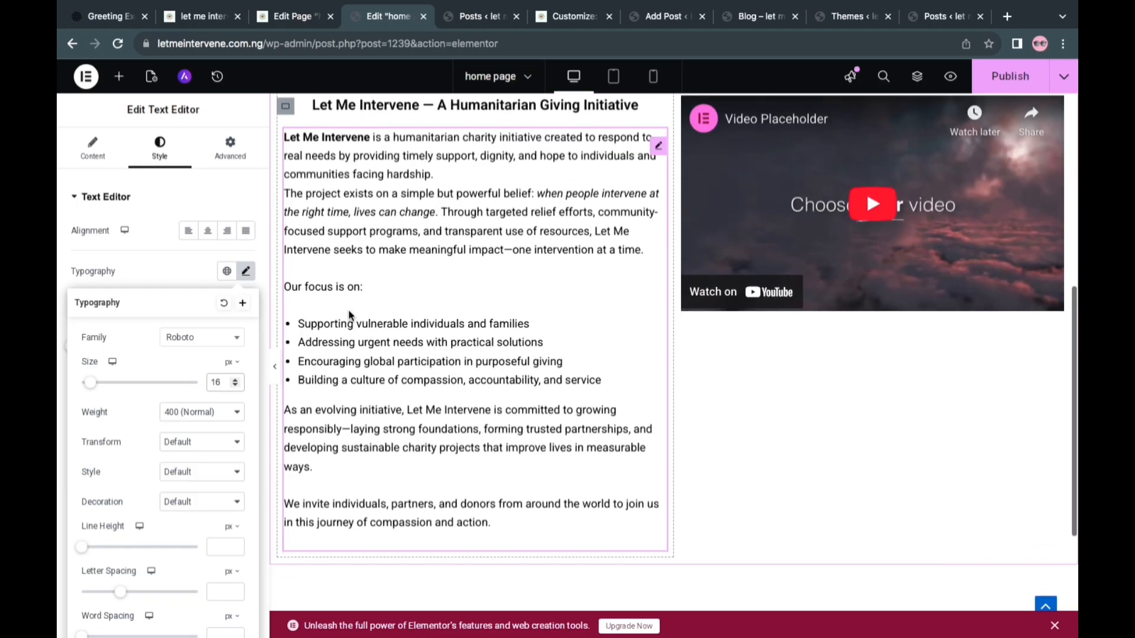
{"action": "left_click", "coordinate": [314, 305]}
{"action": "left_click_drag", "start_coordinate": [89, 334], "coordinate": [144, 518]}
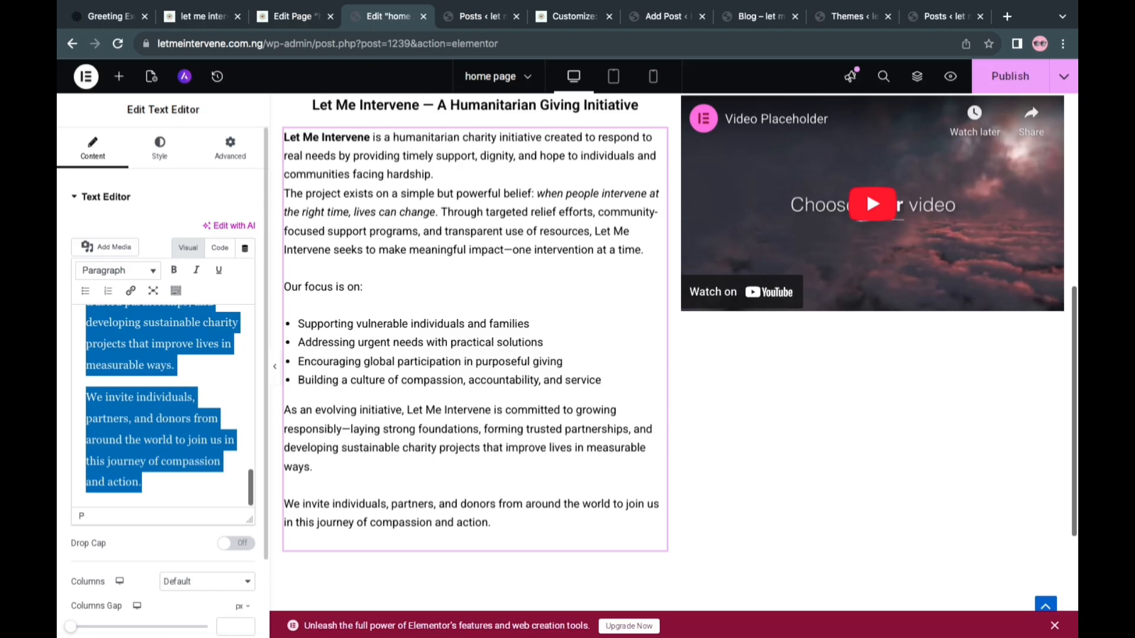
{"action": "key", "text": "BackSpace"}
Set the Text Editor widget's padding to 5 px on all sides and save the page
{"action": "left_click", "coordinate": [230, 147]}
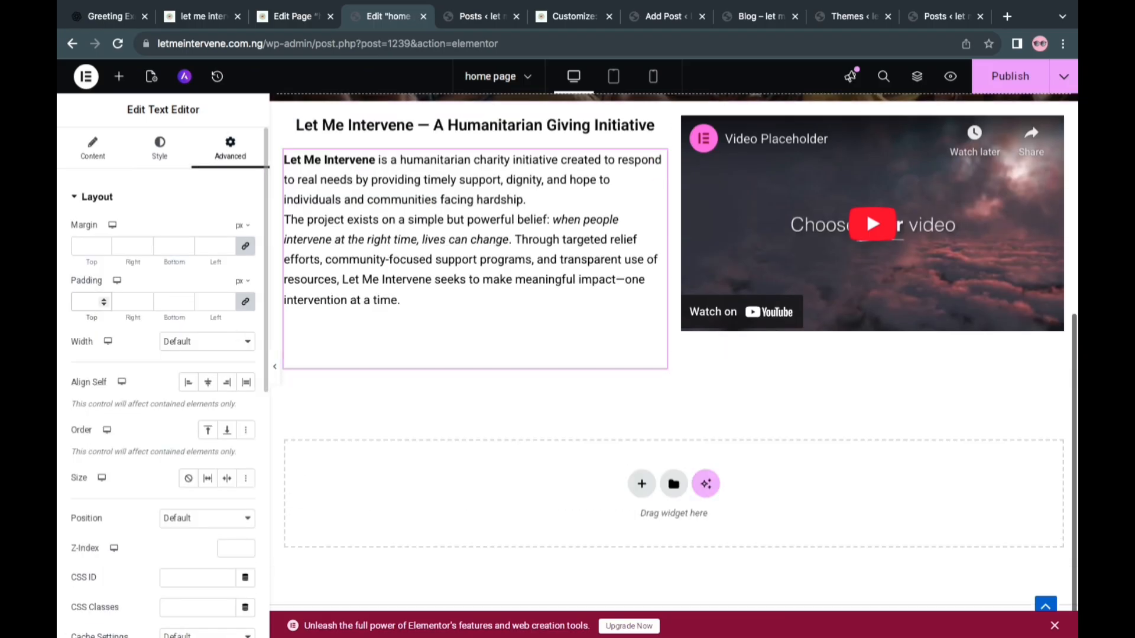
{"action": "type", "text": "5"}
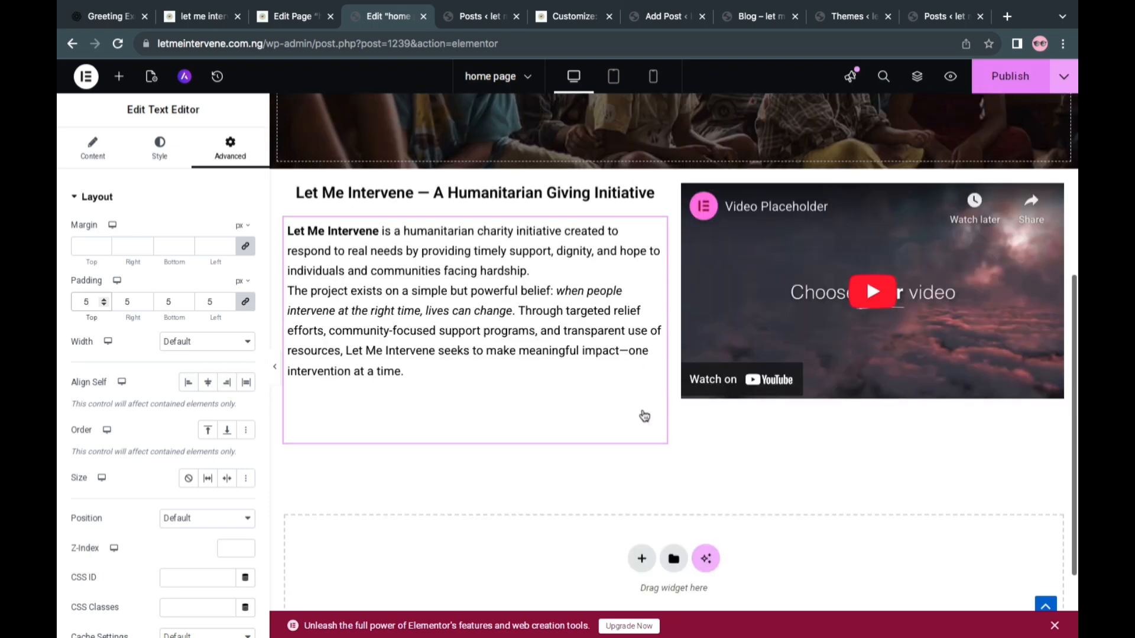
{"action": "key", "text": "ctrl+s"}
{"action": "scroll", "coordinate": [642, 414], "scroll_direction": "down", "scroll_amount": 1}
{"action": "scroll", "coordinate": [643, 412], "scroll_direction": "up", "scroll_amount": 2}
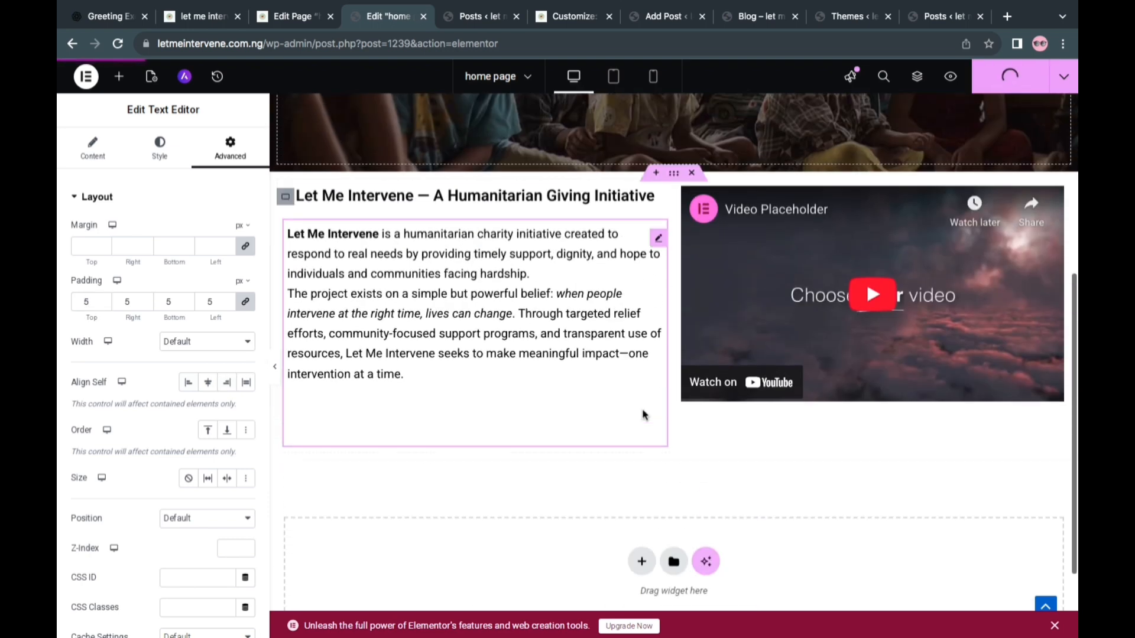
Reload the live home page and review the hero photo, introductory text and video section
{"action": "left_click", "coordinate": [214, 17]}
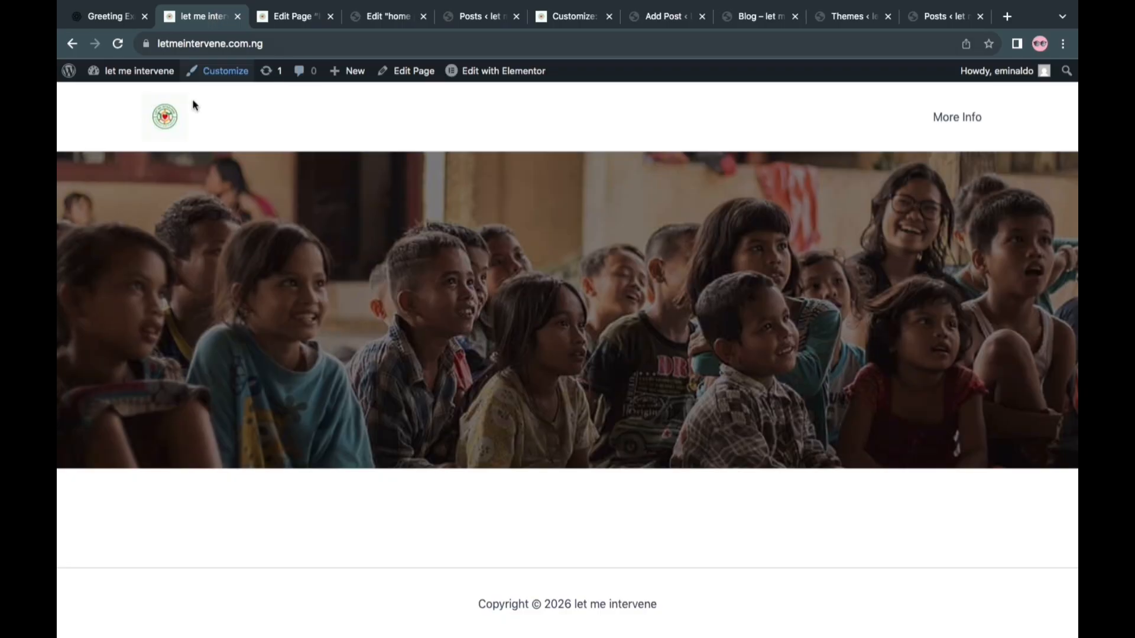
{"action": "left_click", "coordinate": [177, 117]}
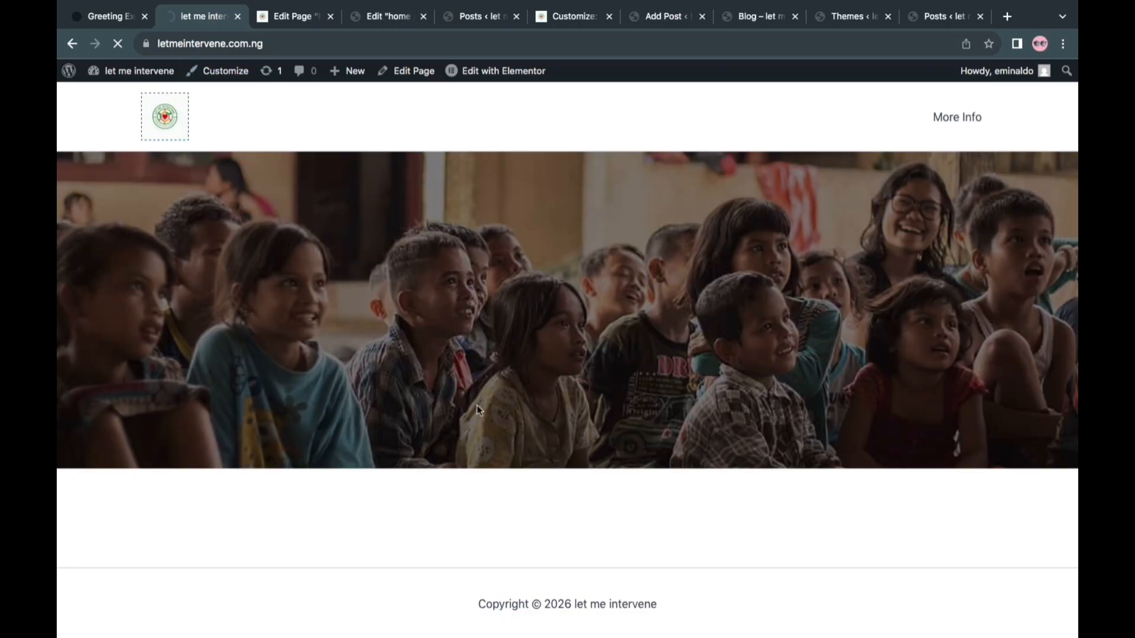
{"action": "scroll", "coordinate": [502, 299], "scroll_direction": "down", "scroll_amount": 3}
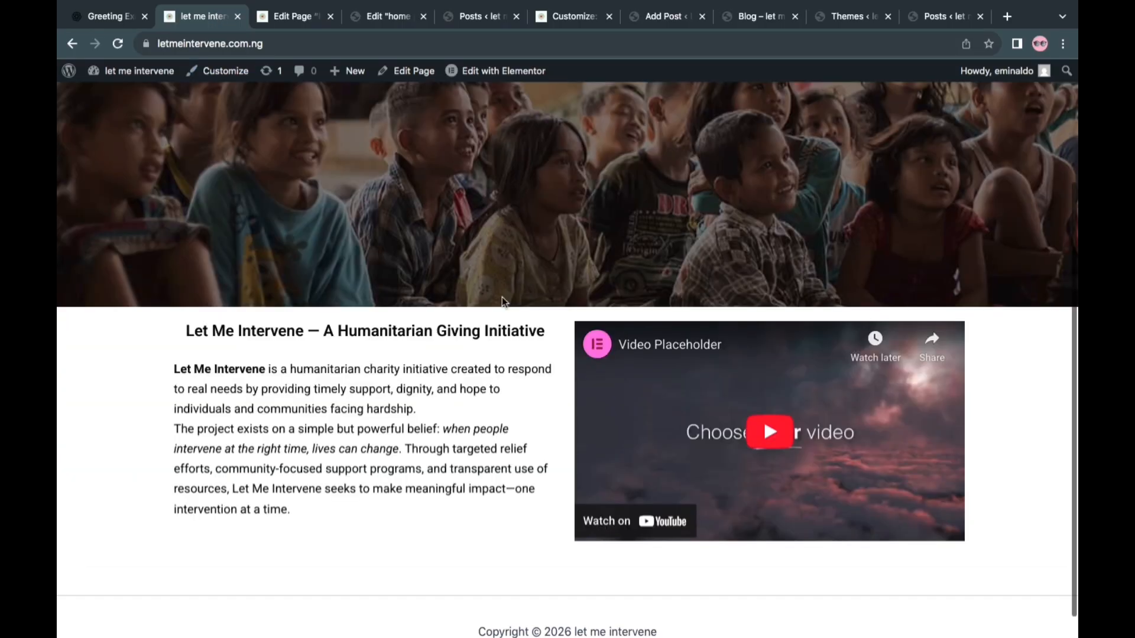
{"action": "scroll", "coordinate": [502, 302], "scroll_direction": "up", "scroll_amount": 2}
{"action": "scroll", "coordinate": [502, 301], "scroll_direction": "down", "scroll_amount": 2}
{"action": "scroll", "coordinate": [502, 297], "scroll_direction": "up", "scroll_amount": 5}
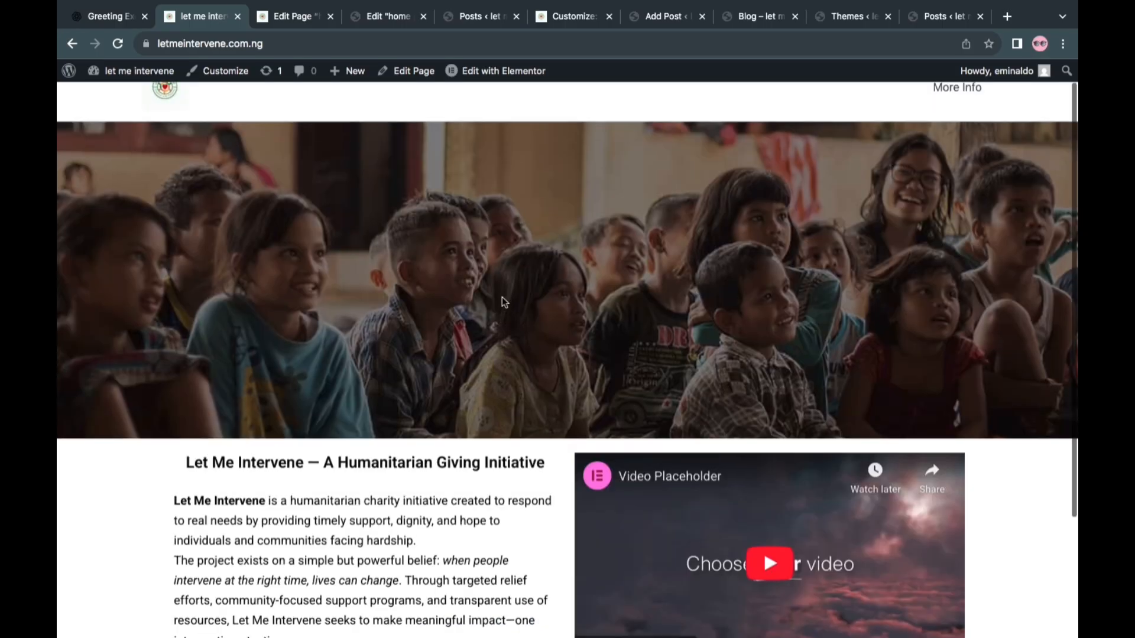
Set the border radius of the section container holding the text and video to 2 px on all corners
{"action": "scroll", "coordinate": [502, 296], "scroll_direction": "down", "scroll_amount": 5}
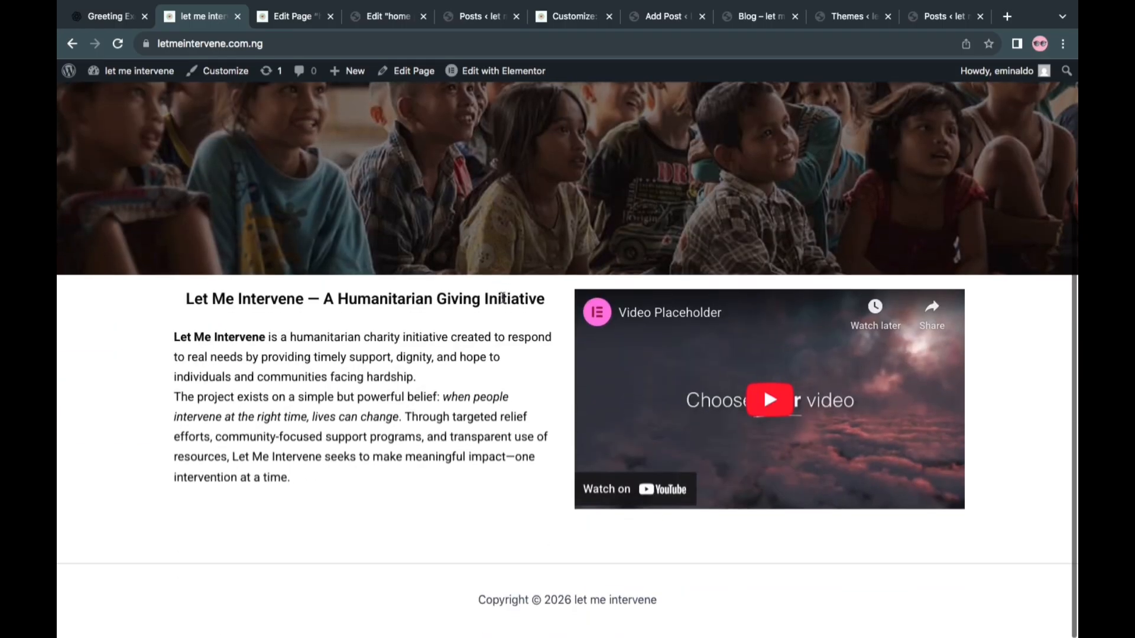
{"action": "scroll", "coordinate": [502, 302], "scroll_direction": "up", "scroll_amount": 1}
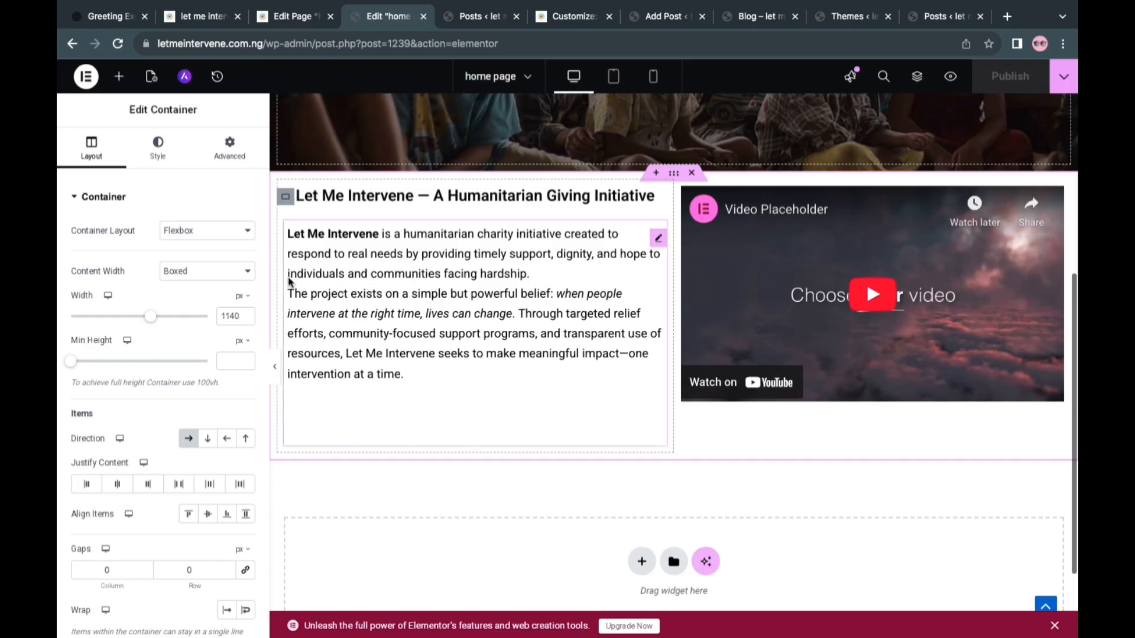
{"action": "left_click", "coordinate": [146, 202]}
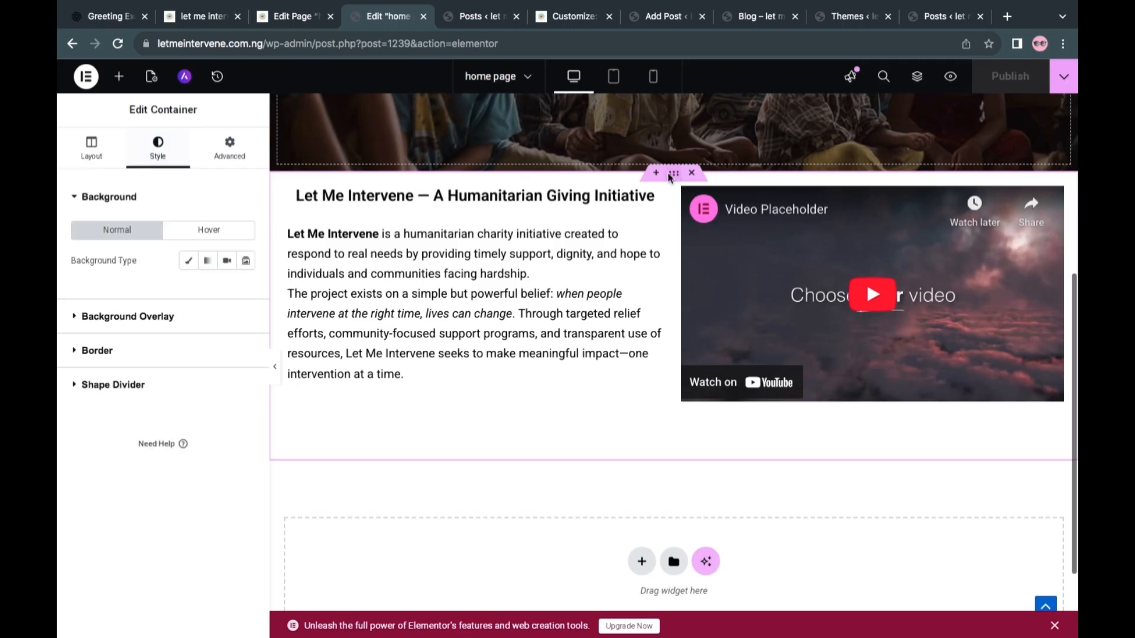
{"action": "left_click", "coordinate": [110, 351]}
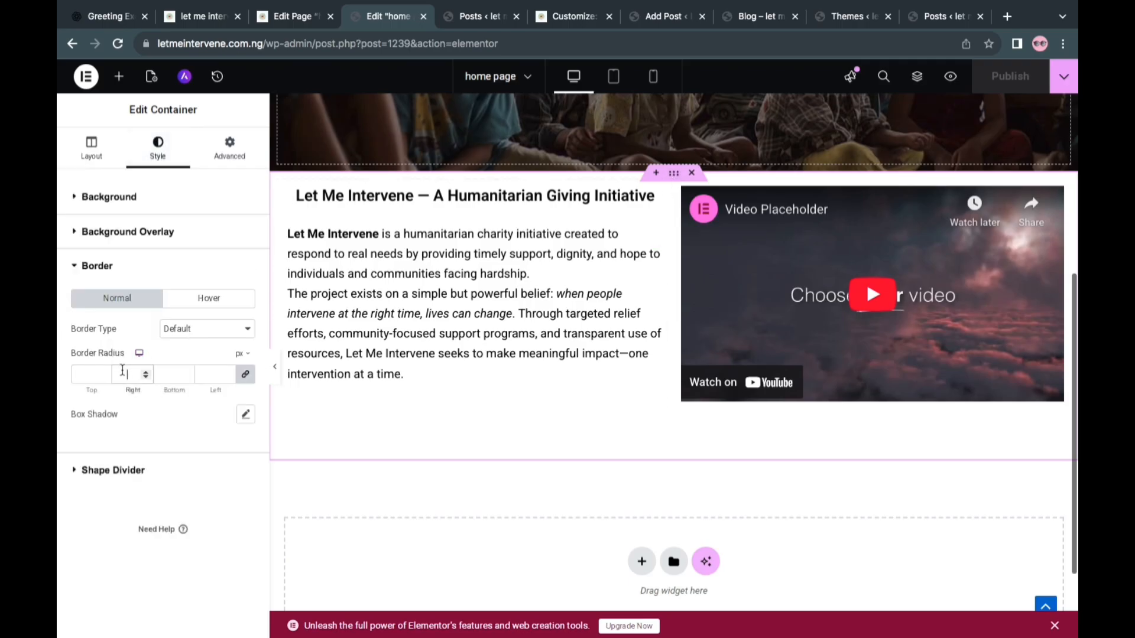
{"action": "type", "text": "2"}
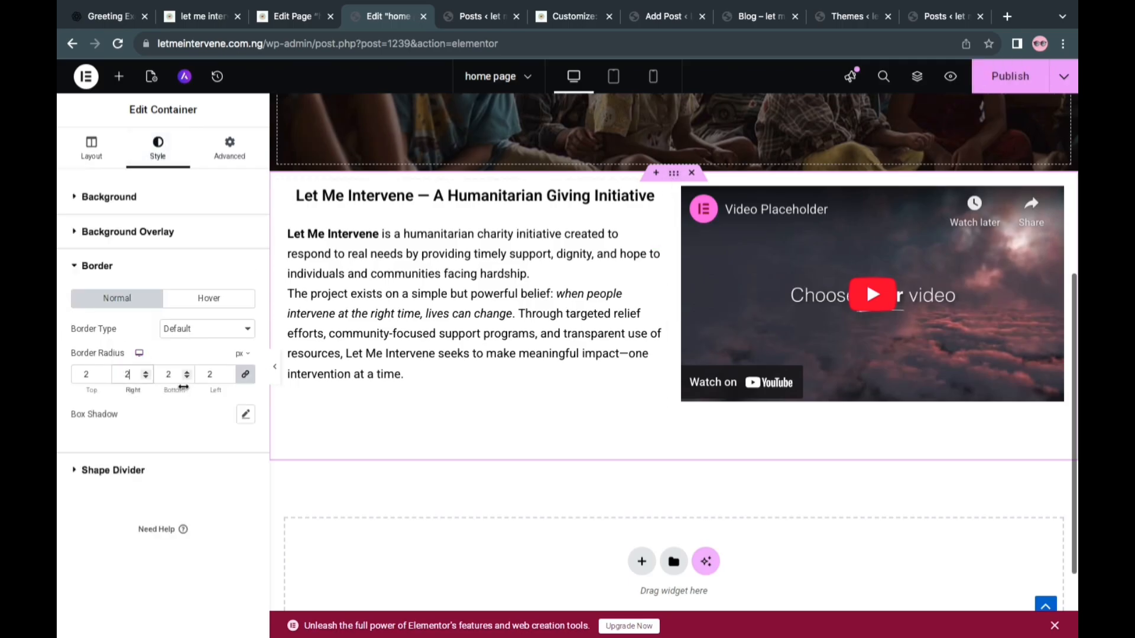
Add a box shadow to the section container with colour rgba(0, 0, 0, 0.81) and a blur of 29
{"action": "left_click", "coordinate": [247, 415]}
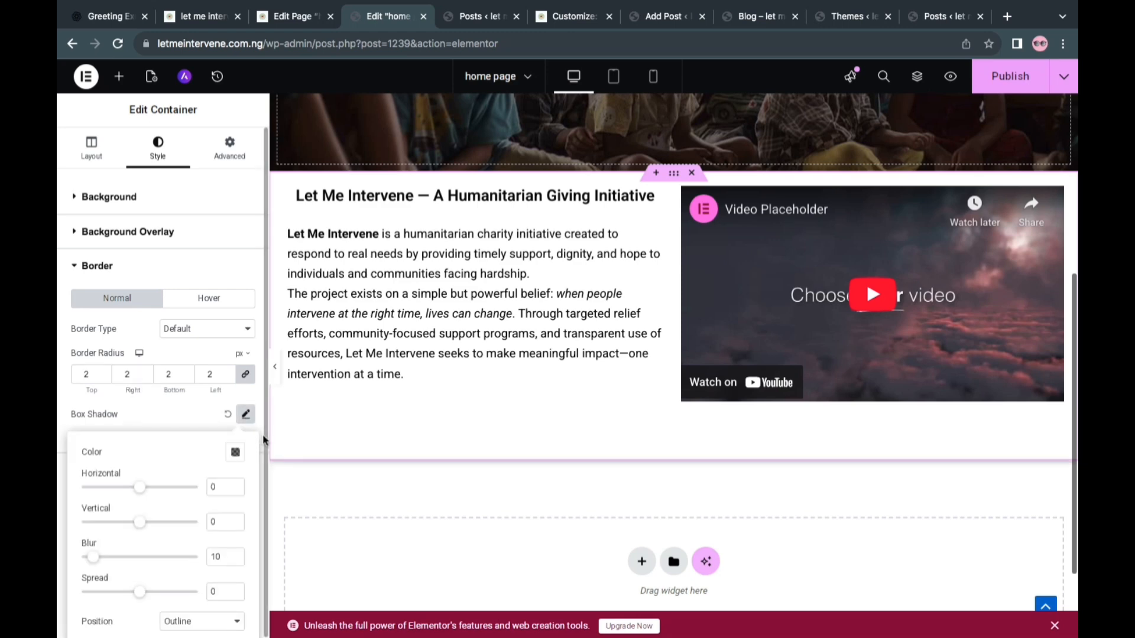
{"action": "left_click", "coordinate": [236, 454]}
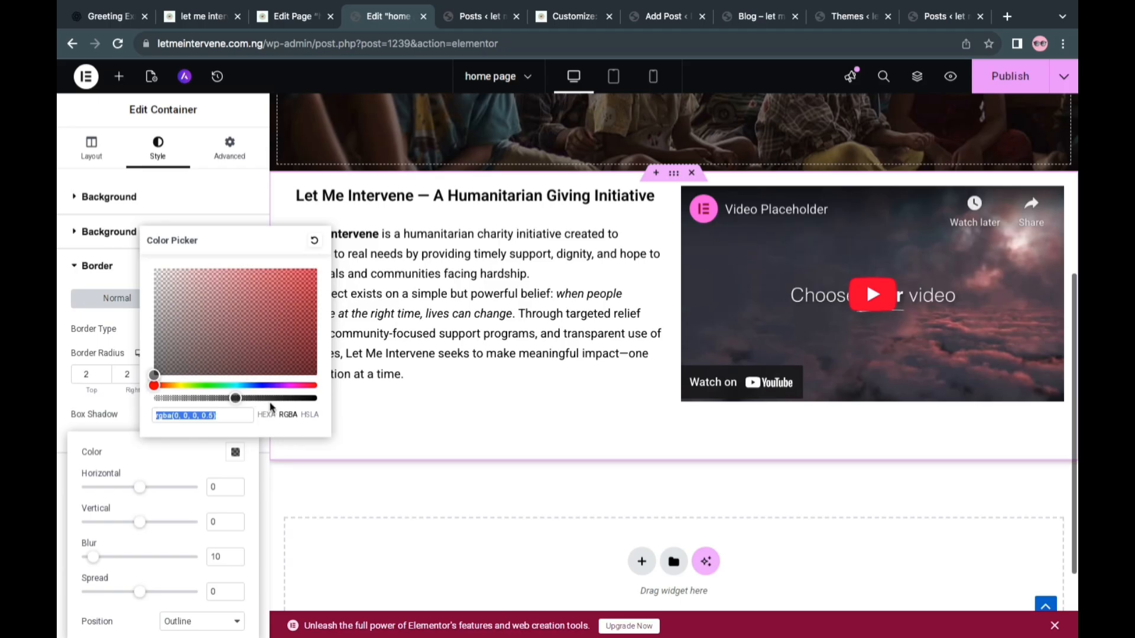
{"action": "left_click", "coordinate": [270, 404]}
{"action": "left_click", "coordinate": [286, 399]}
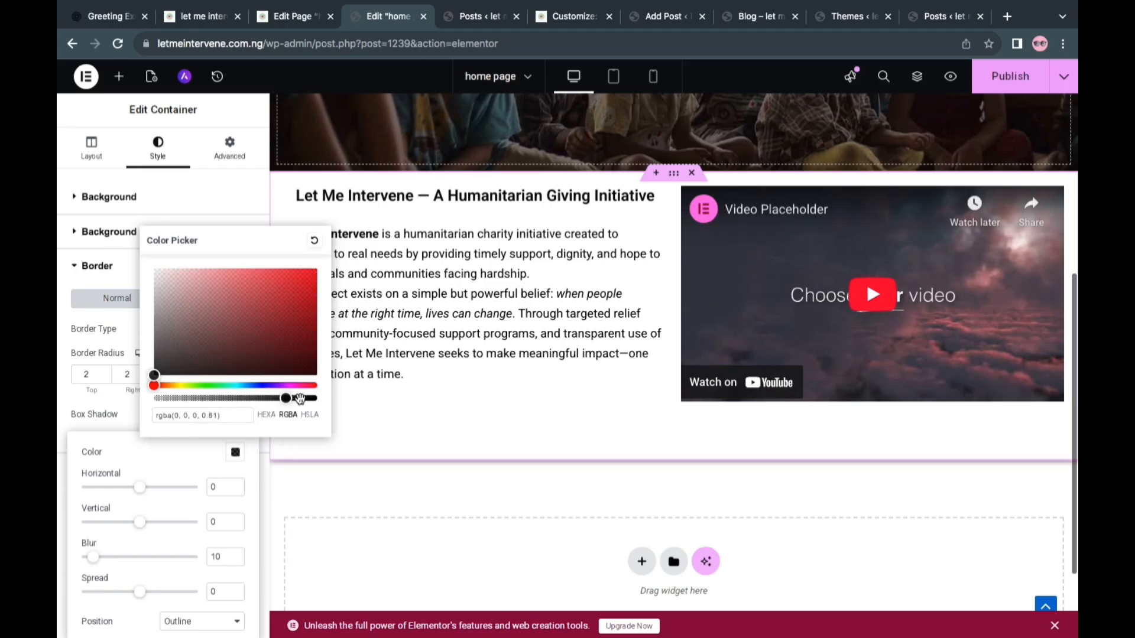
{"action": "left_click", "coordinate": [117, 558]}
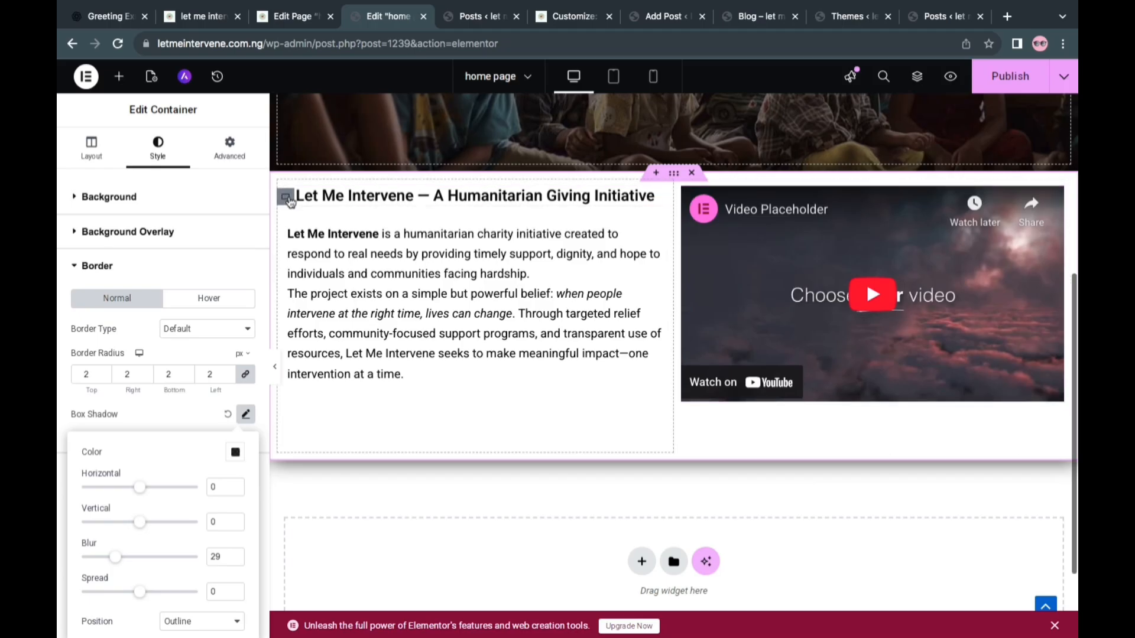
Give the inner container around the heading and text a 2 px border radius and a box shadow with a blur of 19
{"action": "left_click", "coordinate": [289, 201]}
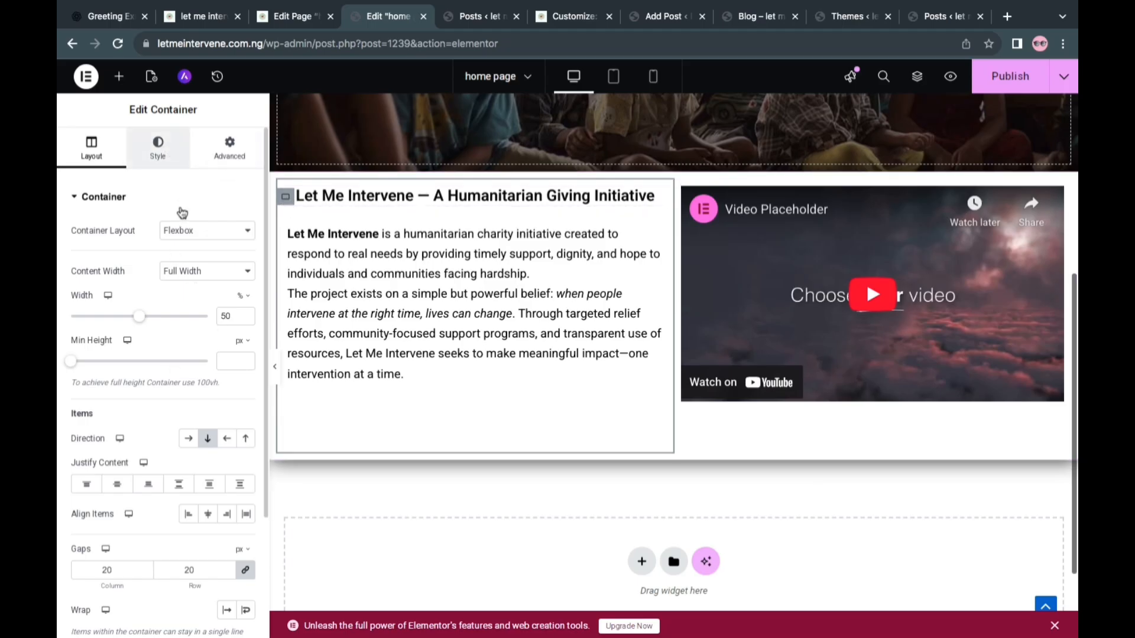
{"action": "left_click", "coordinate": [157, 148]}
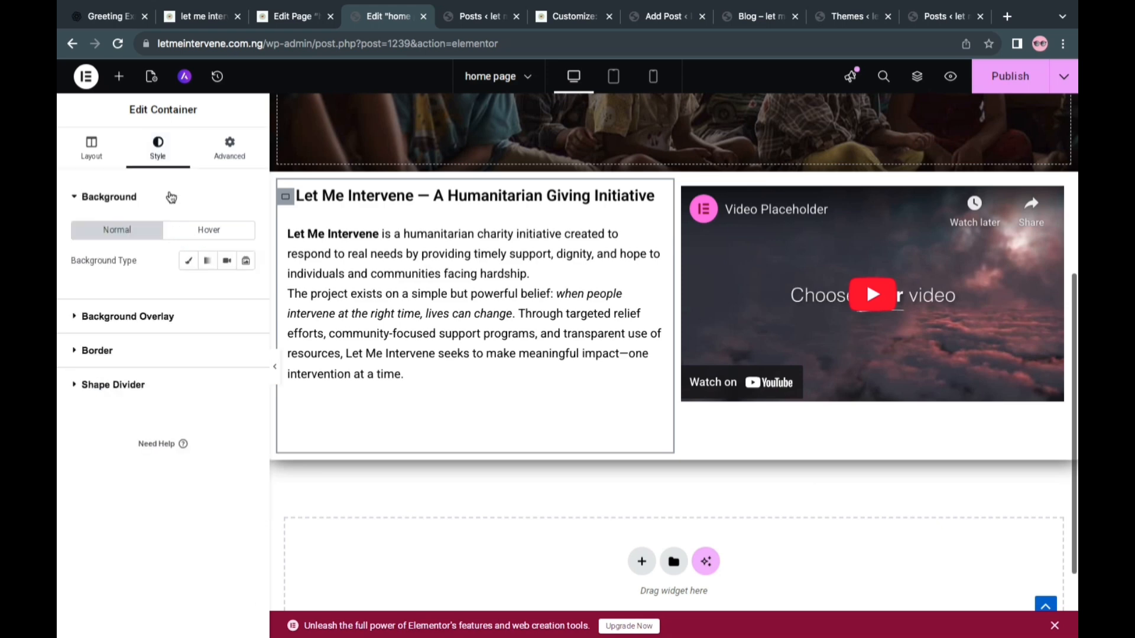
{"action": "left_click", "coordinate": [123, 356]}
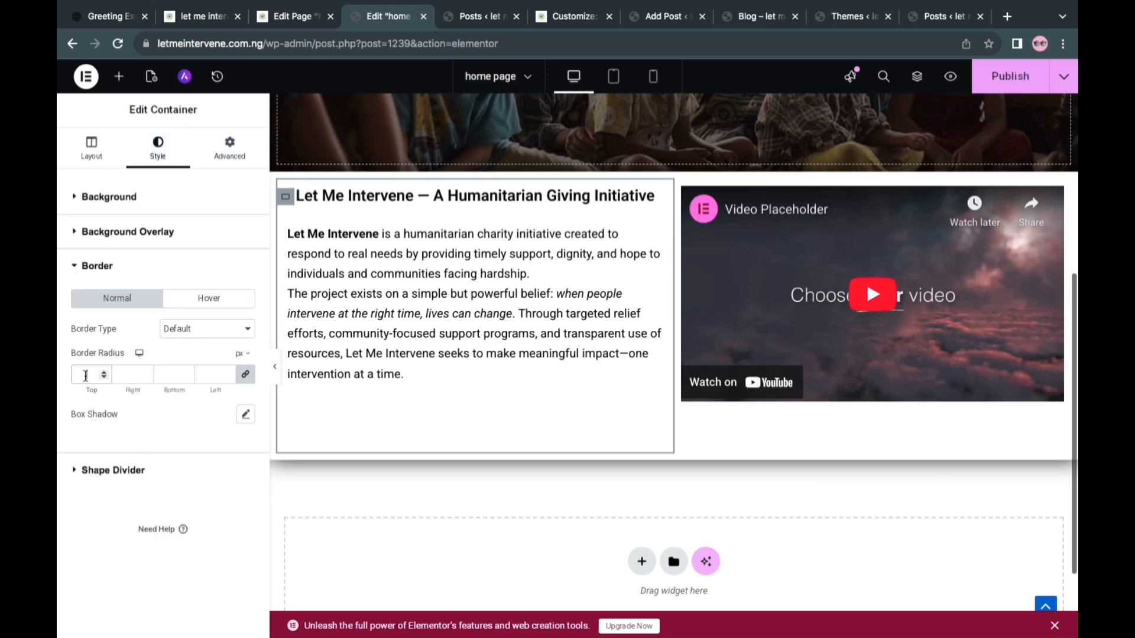
{"action": "left_click", "coordinate": [246, 414]}
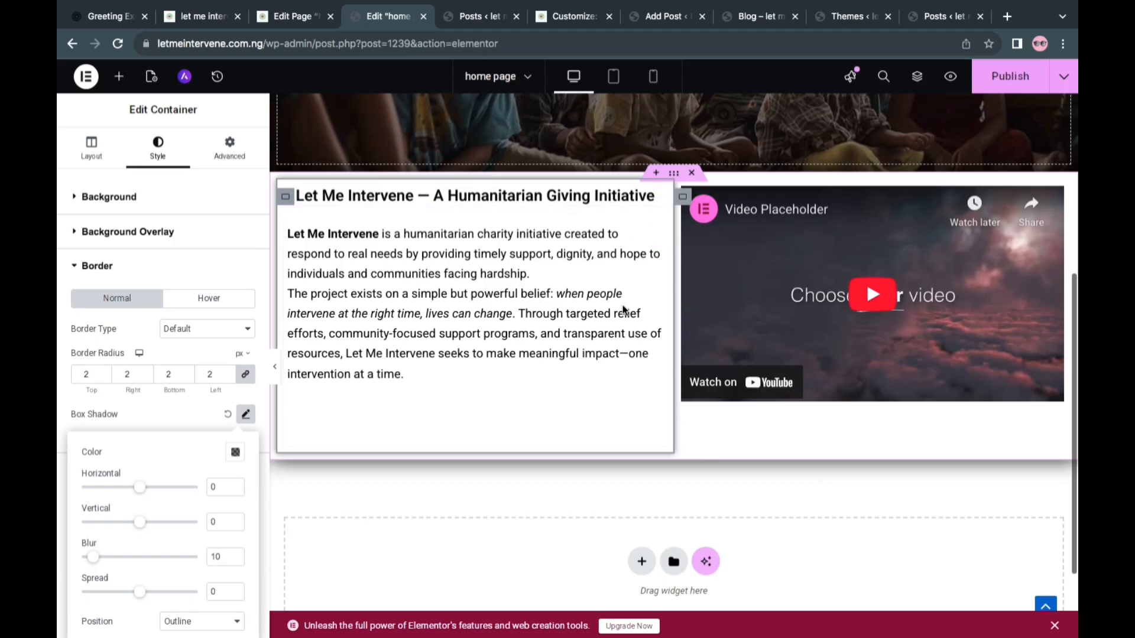
{"action": "left_click", "coordinate": [139, 266]}
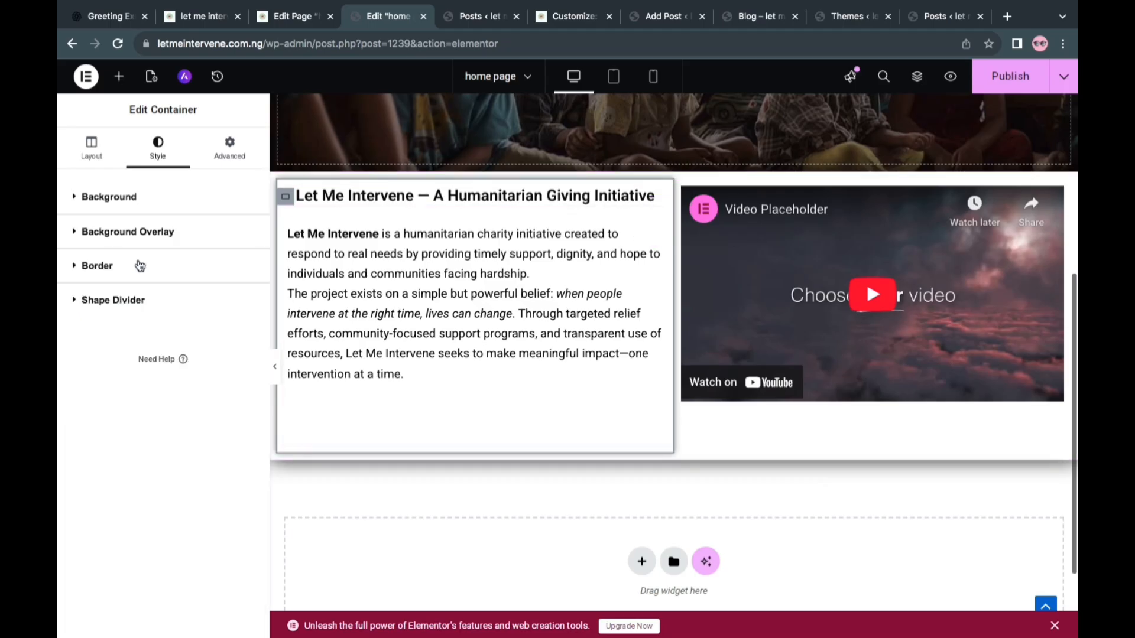
{"action": "left_click", "coordinate": [127, 265]}
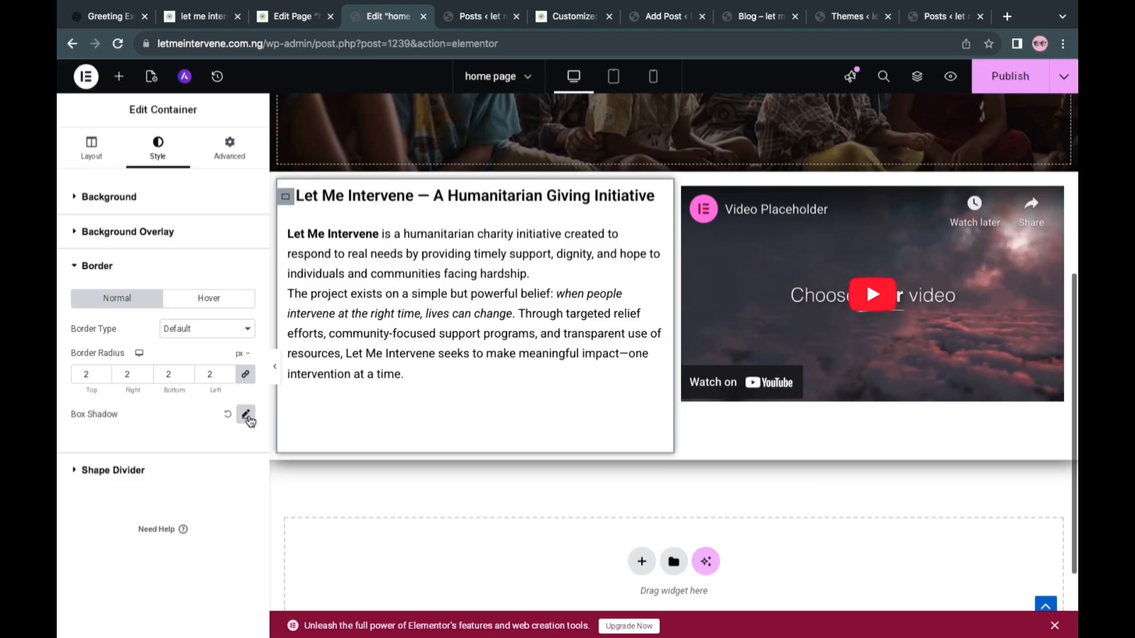
{"action": "left_click", "coordinate": [246, 416]}
{"action": "left_click", "coordinate": [104, 558]}
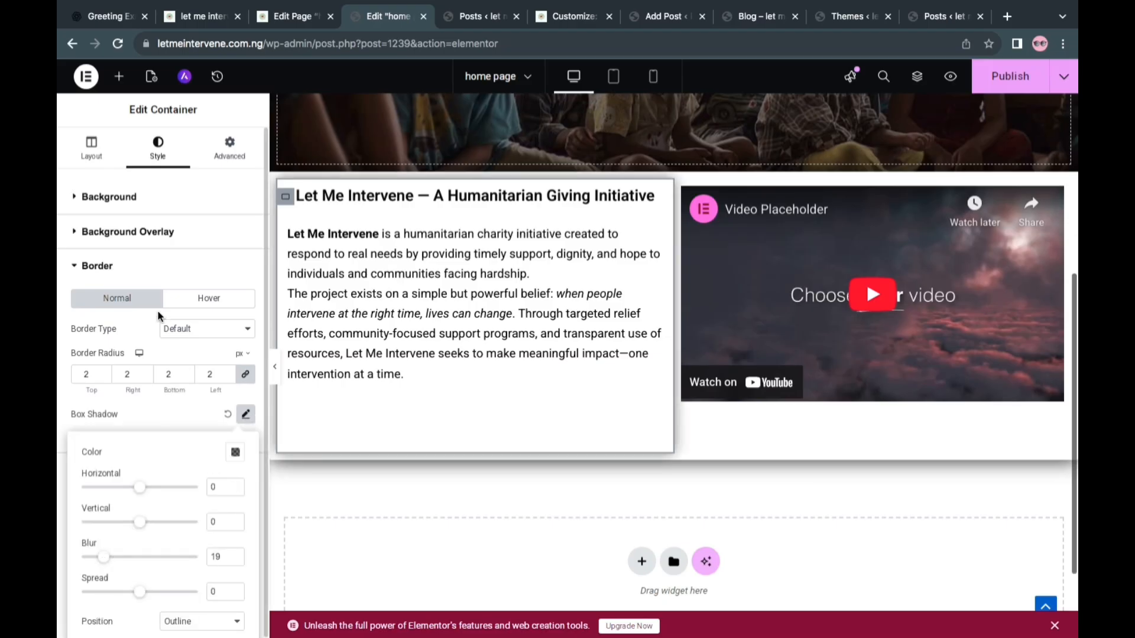
{"action": "left_click", "coordinate": [140, 269]}
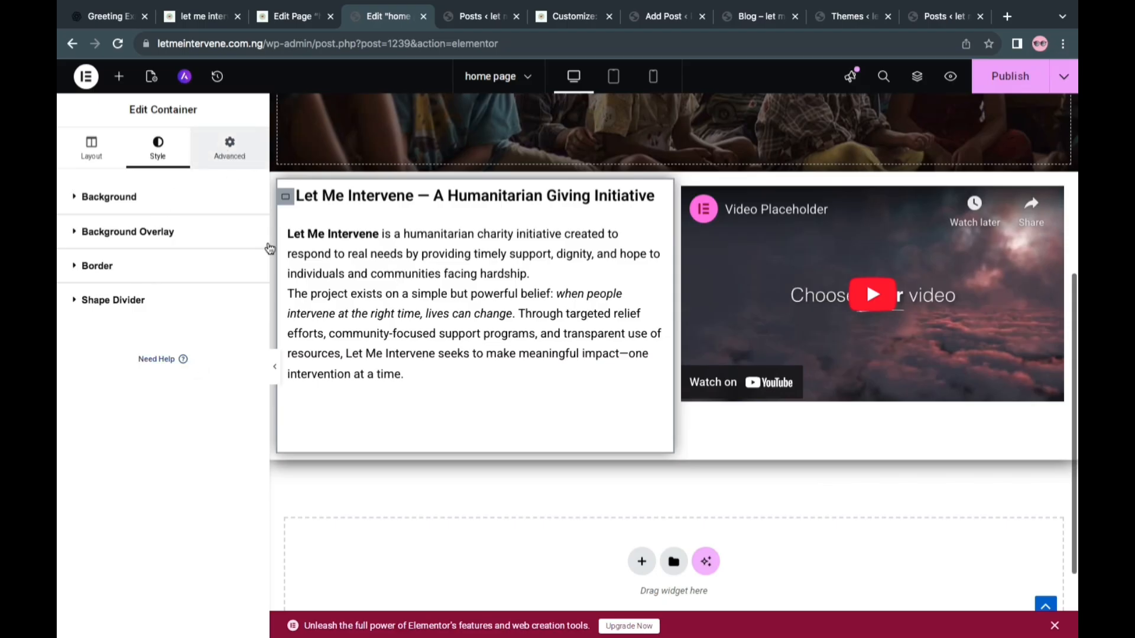
Apply a Zoom In entrance animation with a 5 ms delay to the inner text container
{"action": "left_click", "coordinate": [229, 147]}
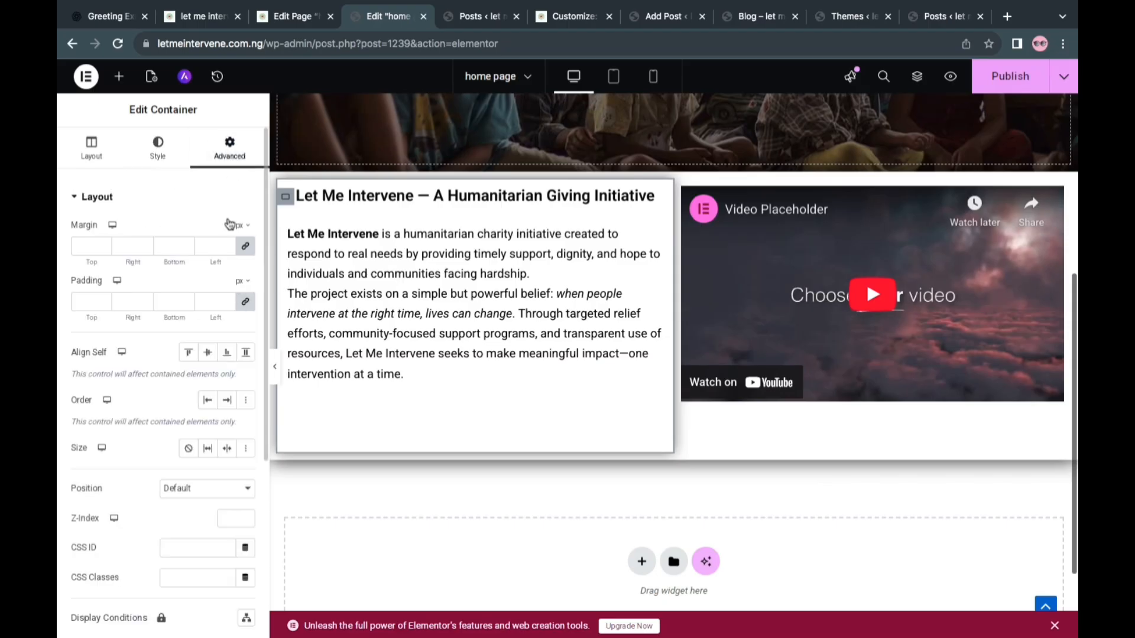
{"action": "left_click", "coordinate": [125, 199]}
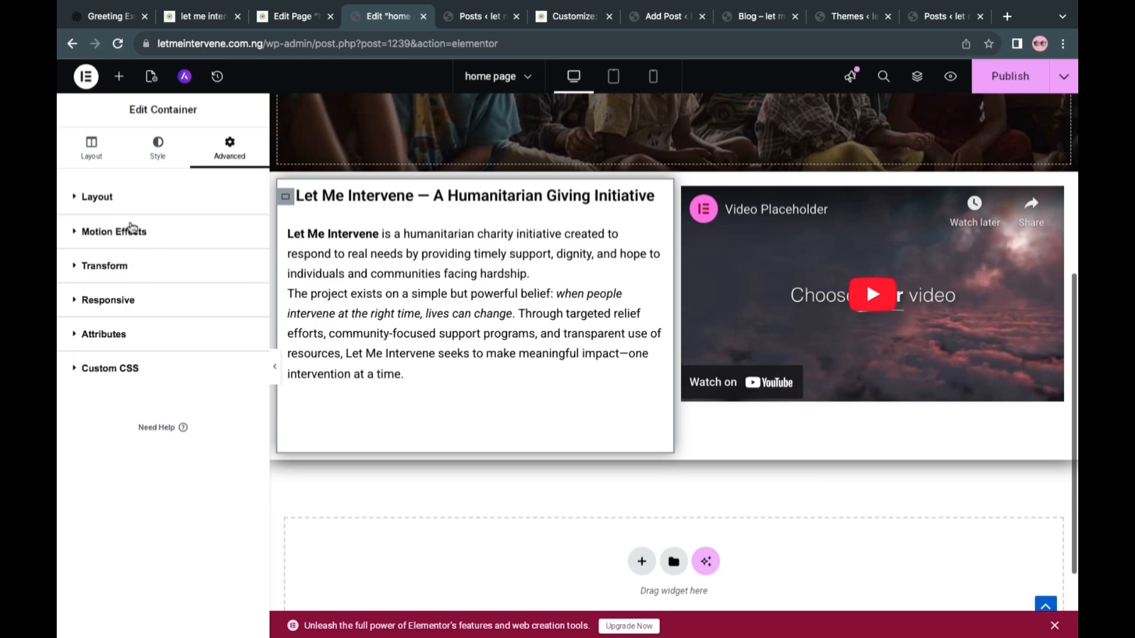
{"action": "left_click", "coordinate": [131, 228]}
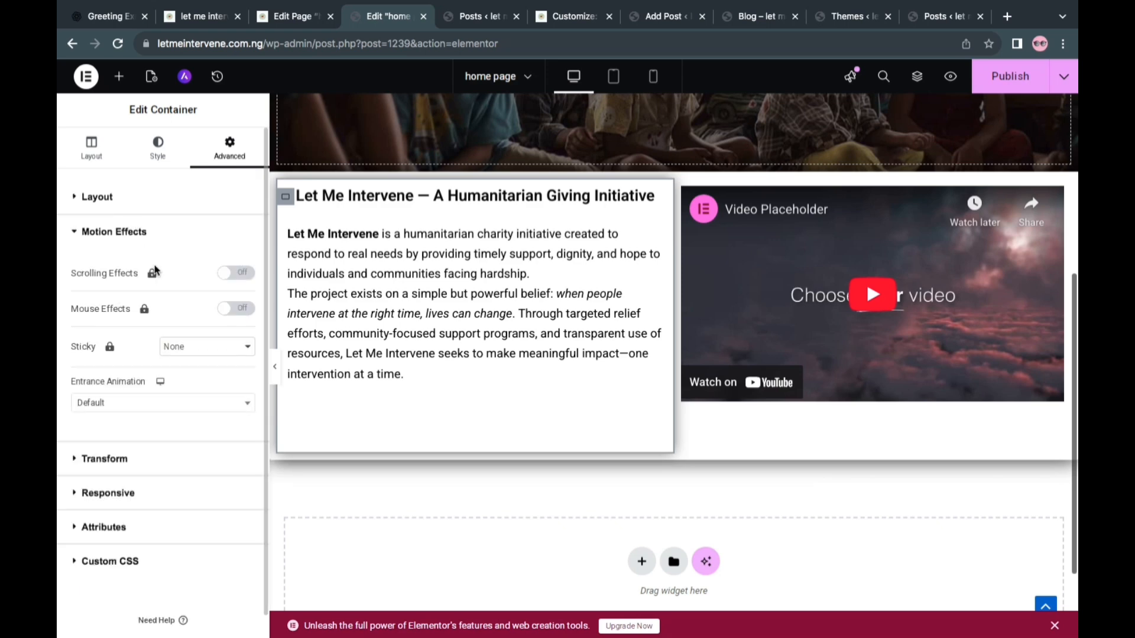
{"action": "left_click", "coordinate": [147, 403]}
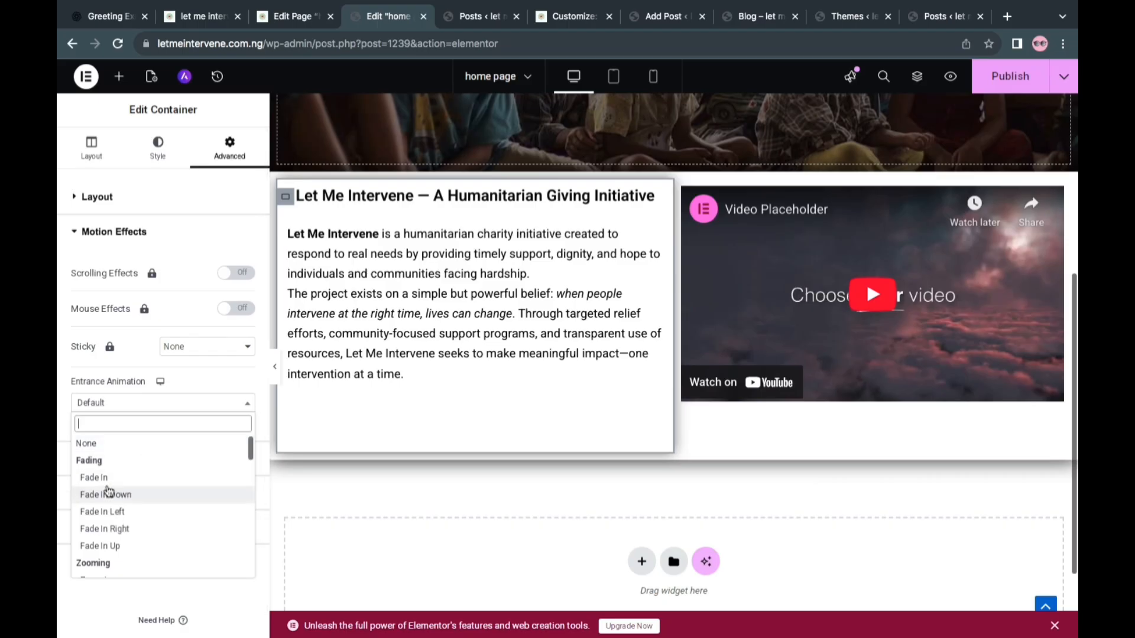
{"action": "scroll", "coordinate": [117, 566], "scroll_direction": "down", "scroll_amount": 1}
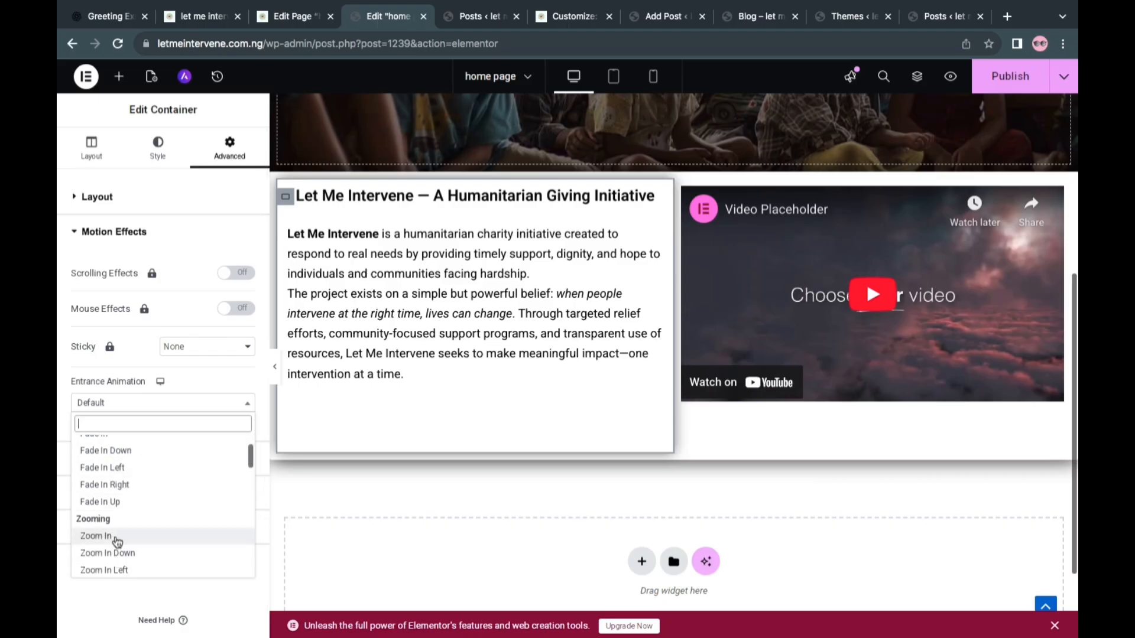
{"action": "left_click", "coordinate": [117, 537]}
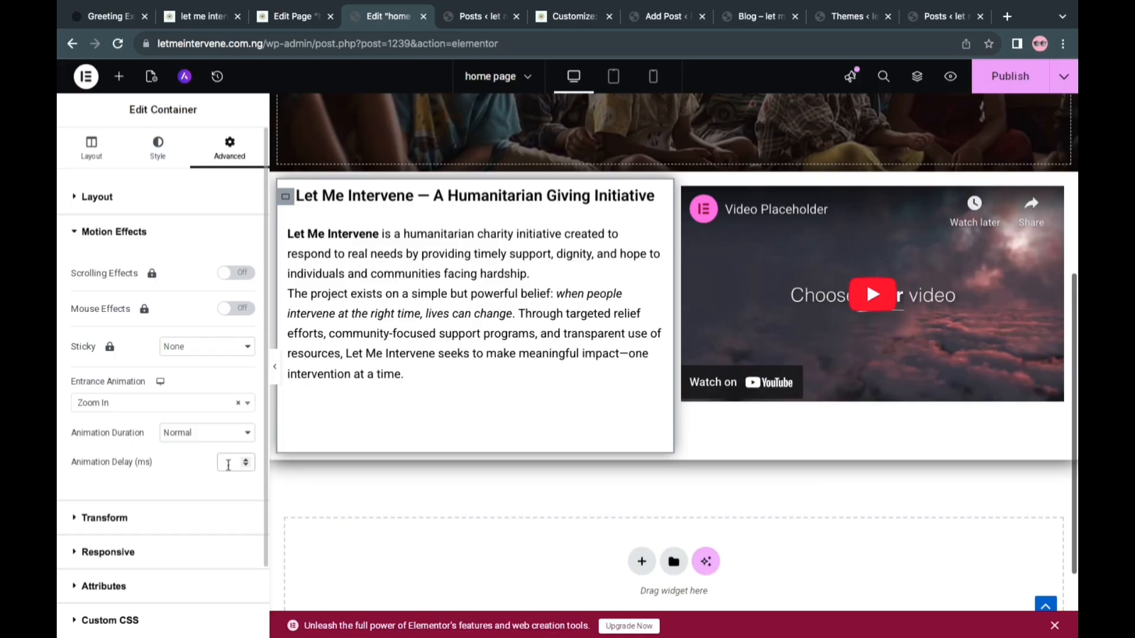
{"action": "type", "text": "5"}
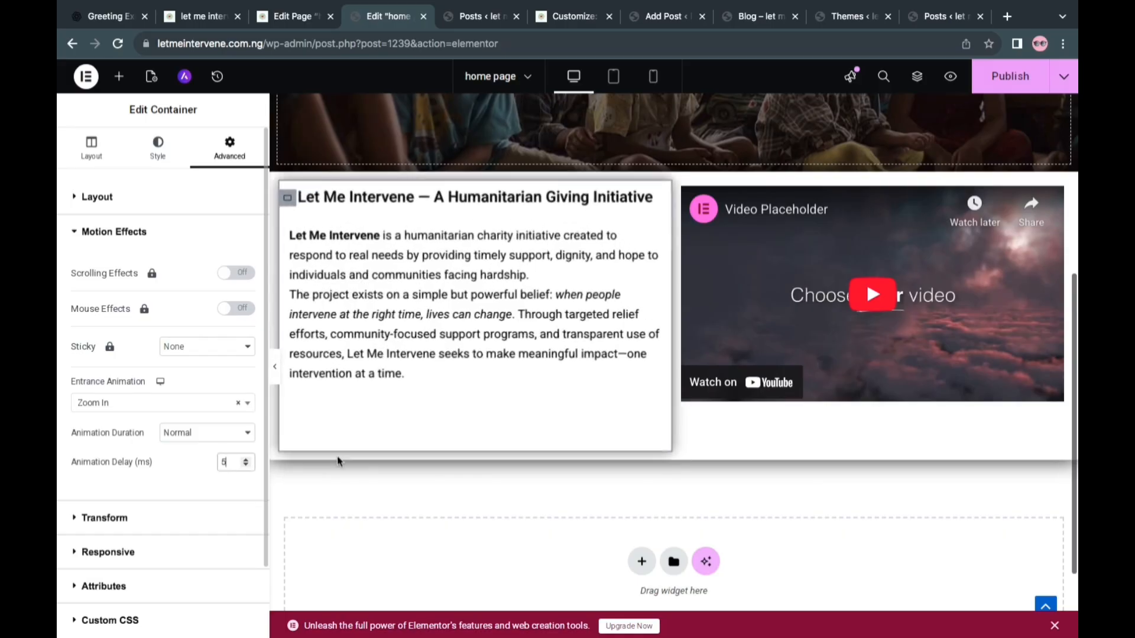
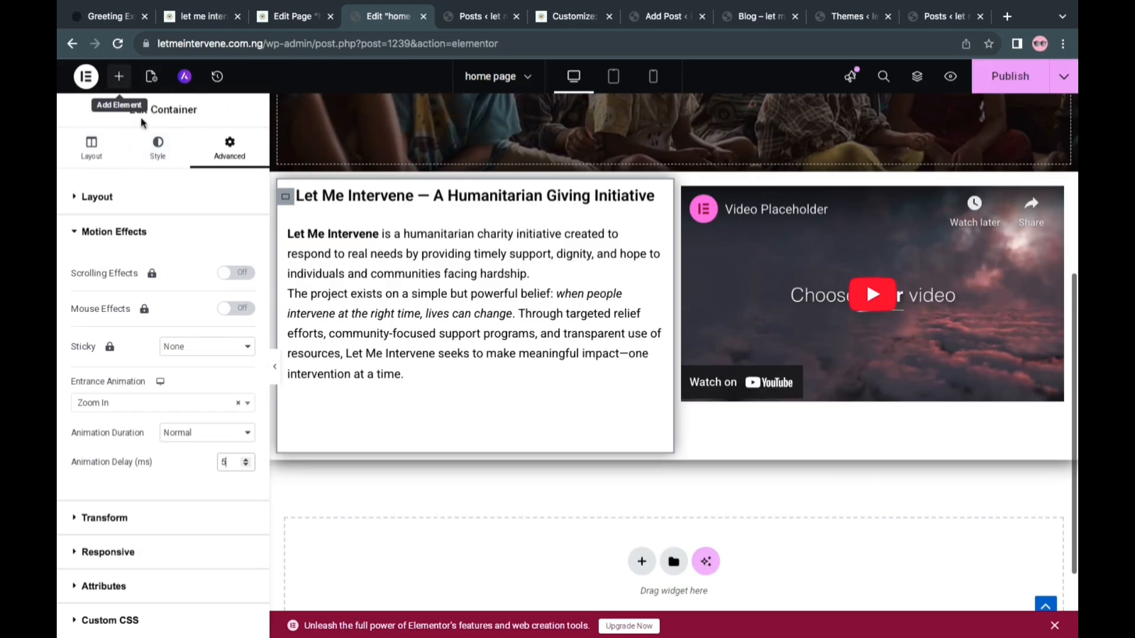
Add a Social Icons widget directly below the video in the home page section
{"action": "left_click", "coordinate": [121, 80]}
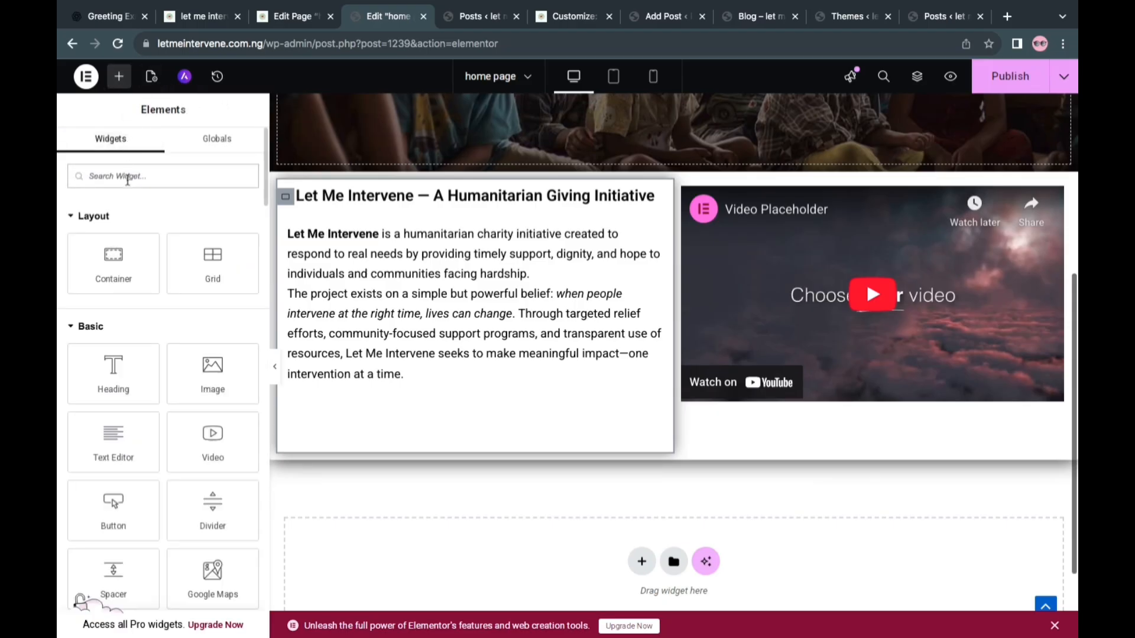
{"action": "type", "text": "a"}
{"action": "type", "text": "oc"}
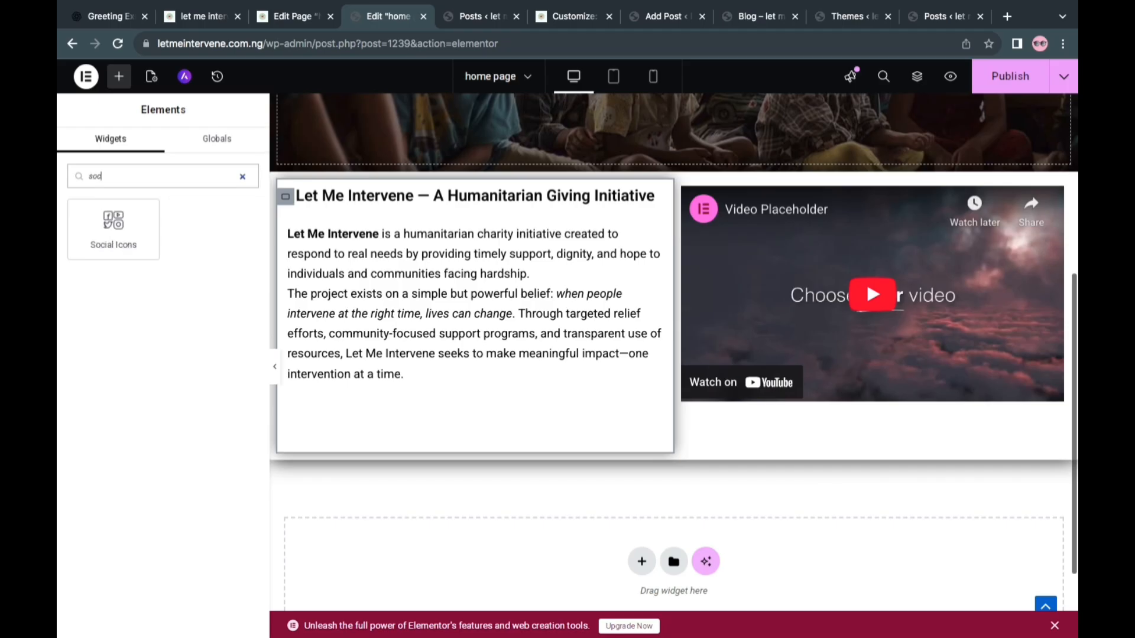
{"action": "left_click_drag", "start_coordinate": [120, 242], "coordinate": [864, 380]}
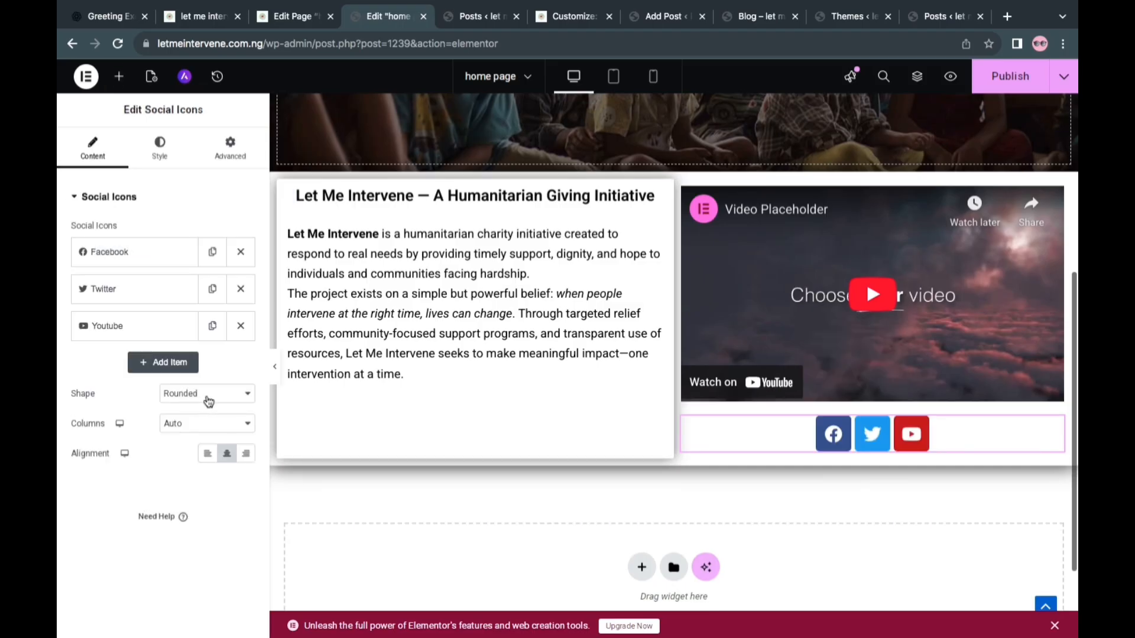
Set the social icons' shape to Circle and publish the page
{"action": "left_click", "coordinate": [201, 396]}
{"action": "left_click", "coordinate": [180, 405]}
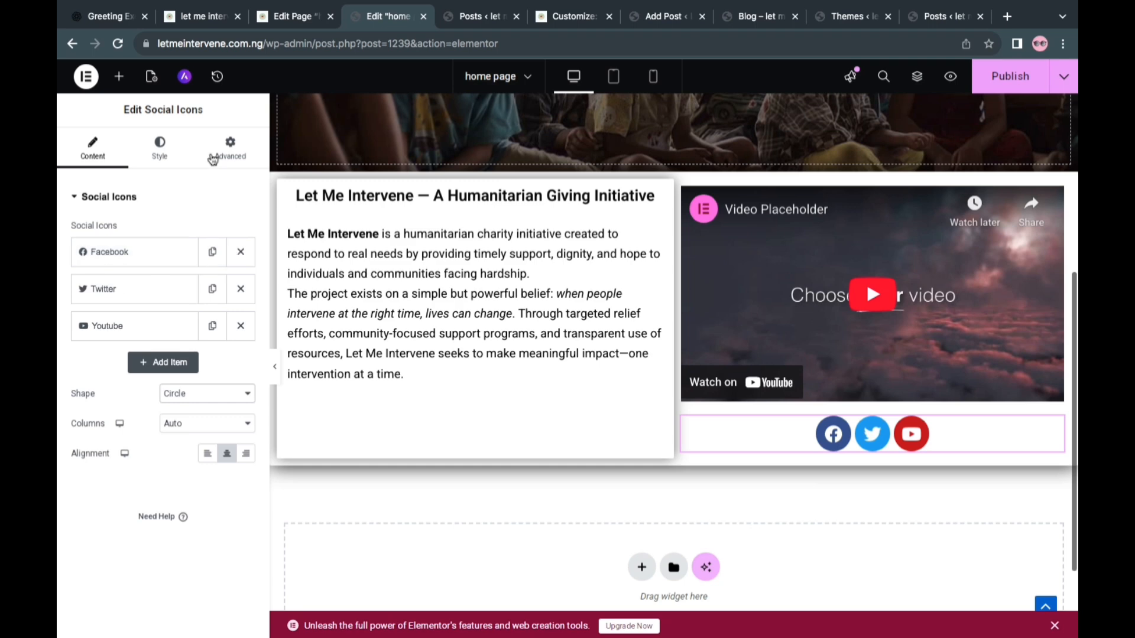
{"action": "left_click", "coordinate": [995, 82]}
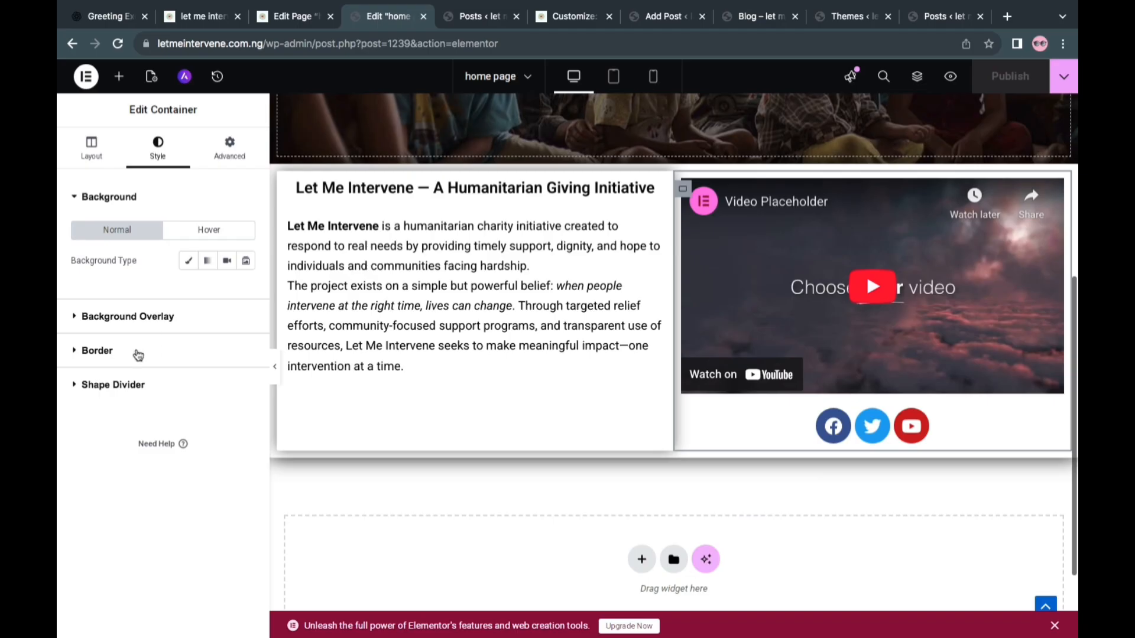
Give the container around the video and social icons a 2 px border radius and a rgba(0, 0, 0, 0.95) box shadow with a blur of 20
{"action": "left_click", "coordinate": [170, 363]}
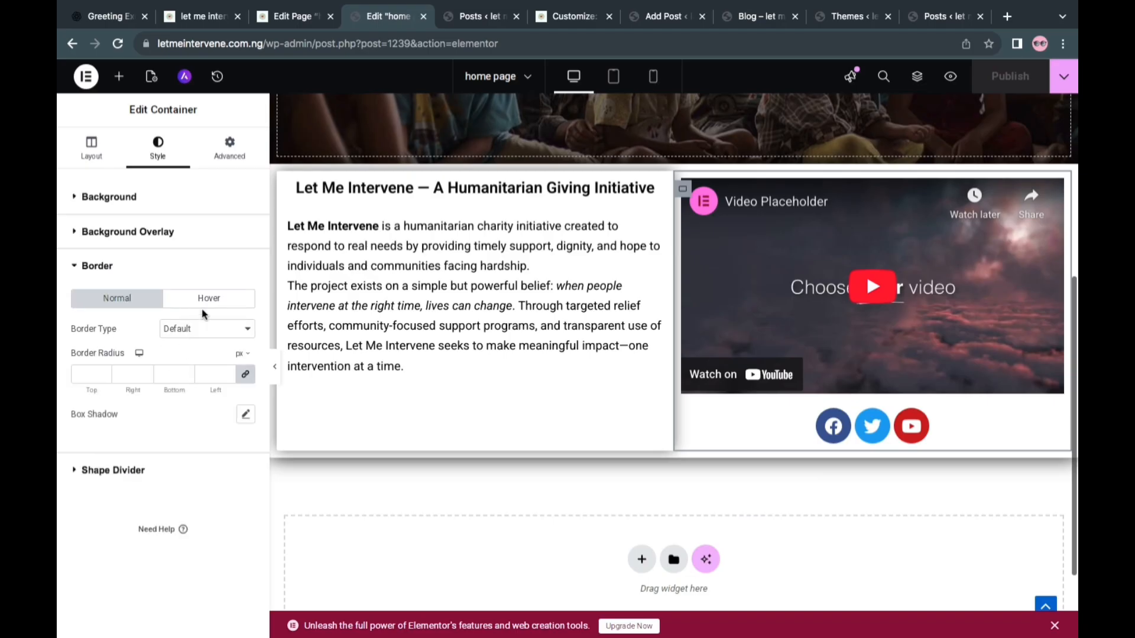
{"action": "left_click", "coordinate": [160, 374]}
{"action": "type", "text": "2"}
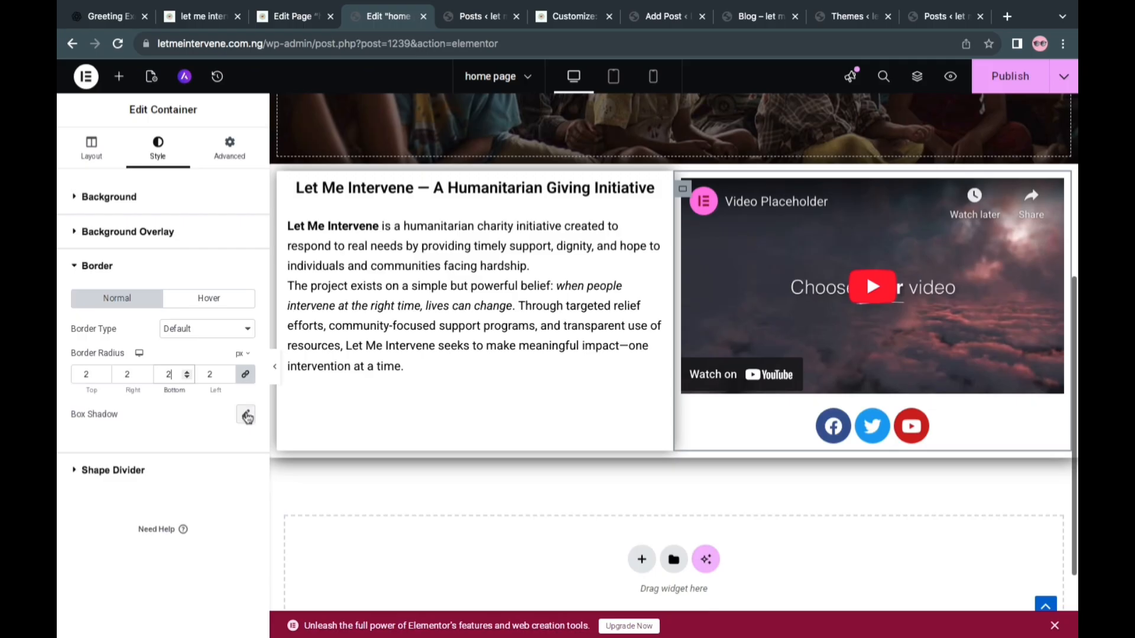
{"action": "left_click", "coordinate": [246, 415]}
{"action": "left_click", "coordinate": [235, 453]}
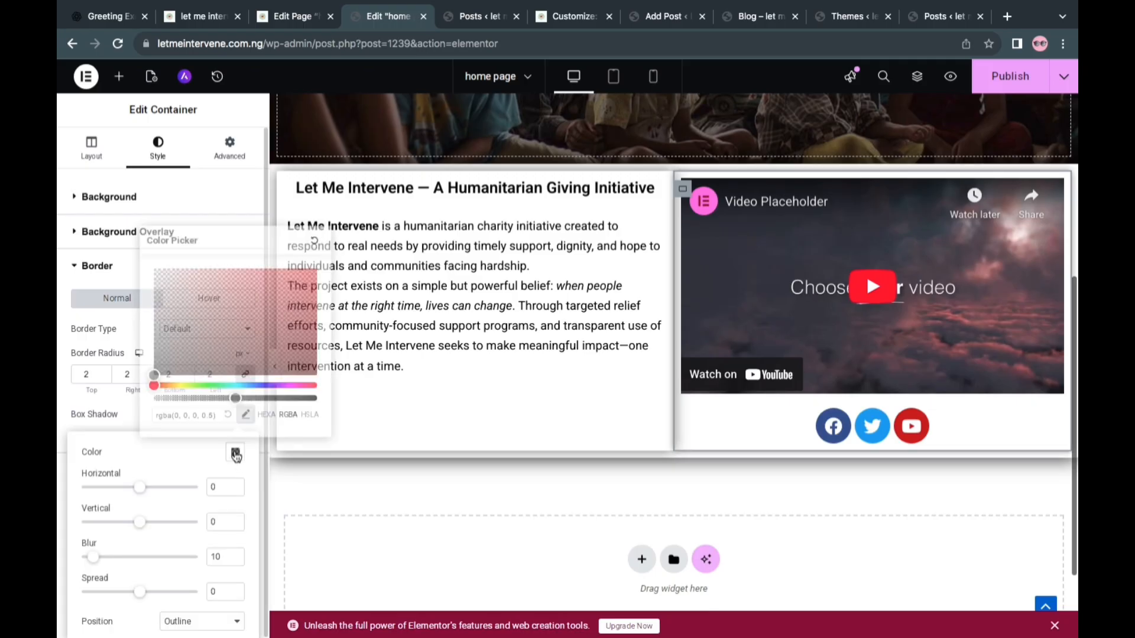
{"action": "left_click", "coordinate": [297, 399]}
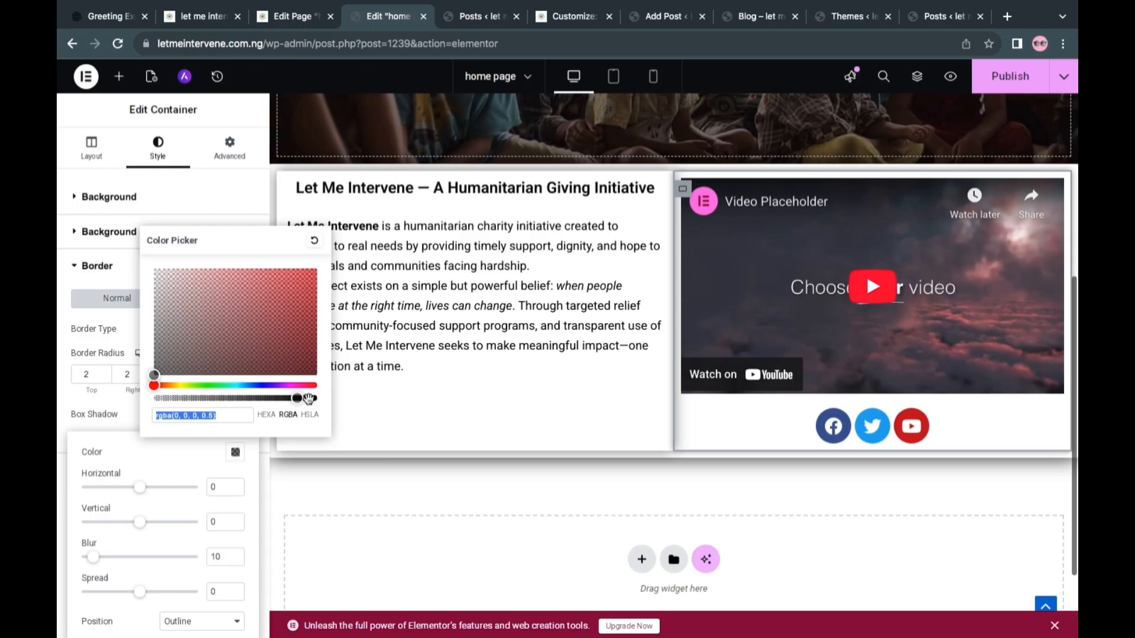
{"action": "left_click", "coordinate": [308, 398]}
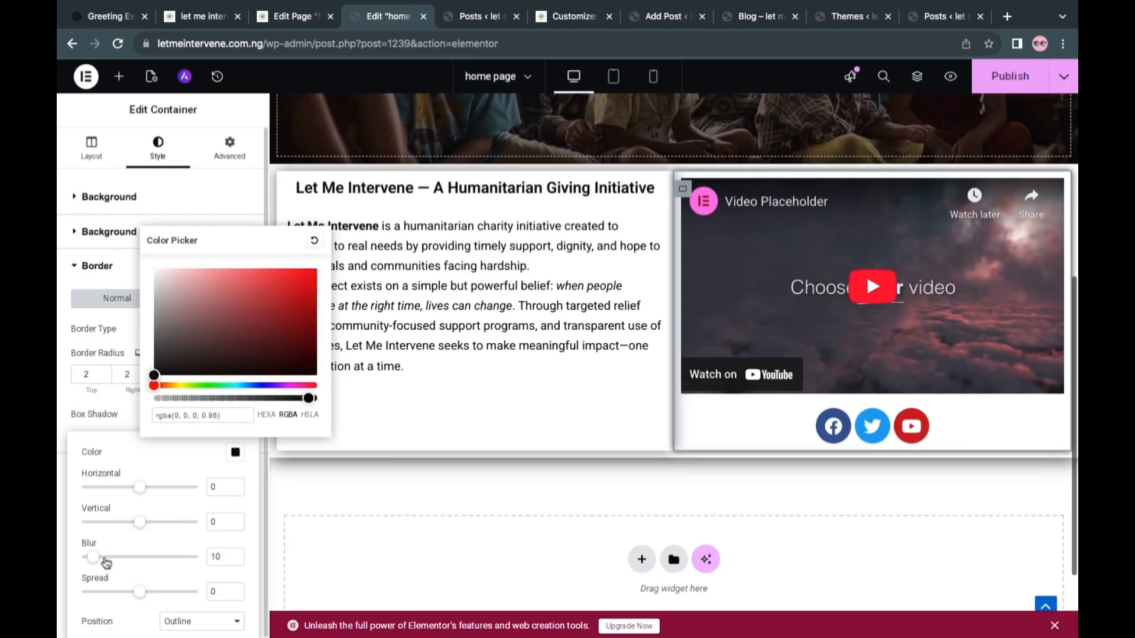
{"action": "left_click", "coordinate": [110, 559]}
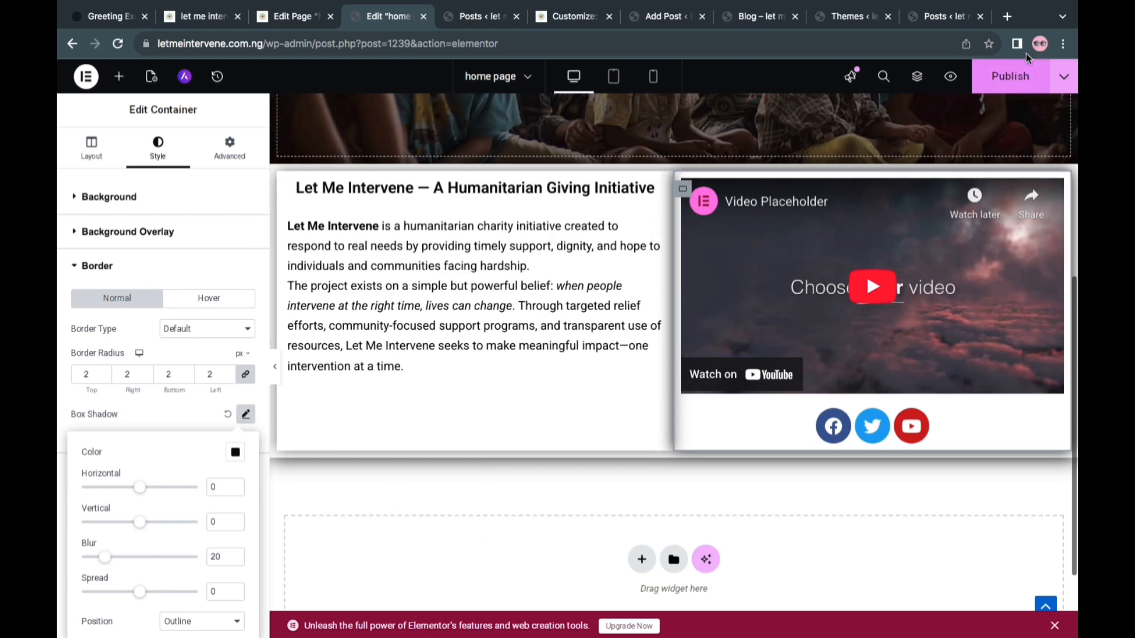
Publish the page and reload the live homepage to check the text and video section
{"action": "left_click", "coordinate": [1010, 77]}
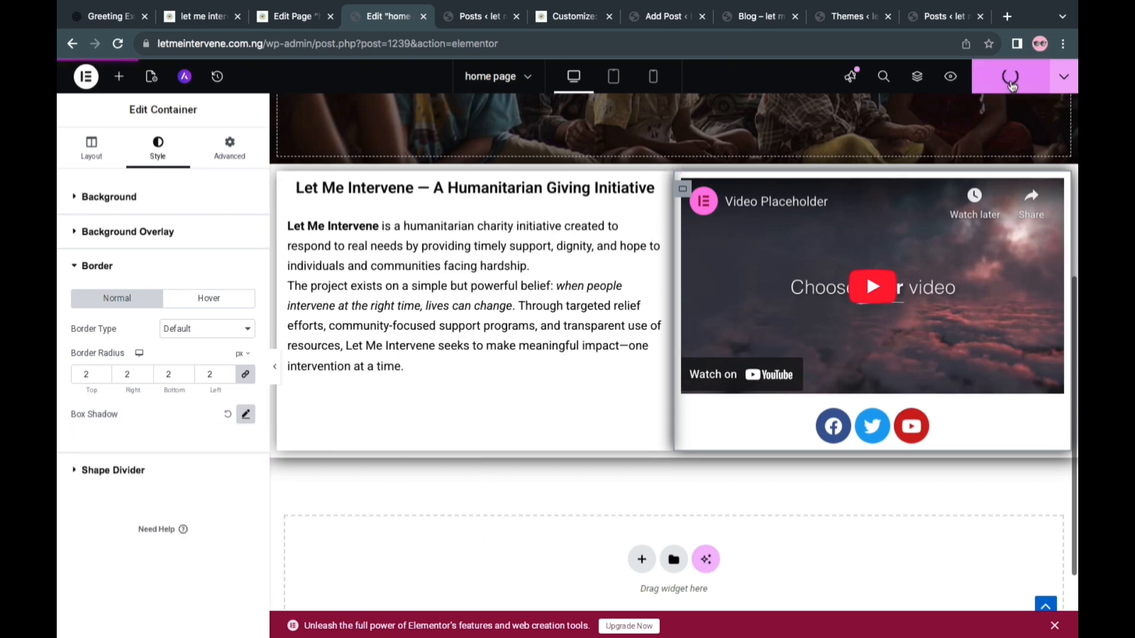
{"action": "left_click", "coordinate": [193, 18]}
{"action": "key", "text": "super+r"}
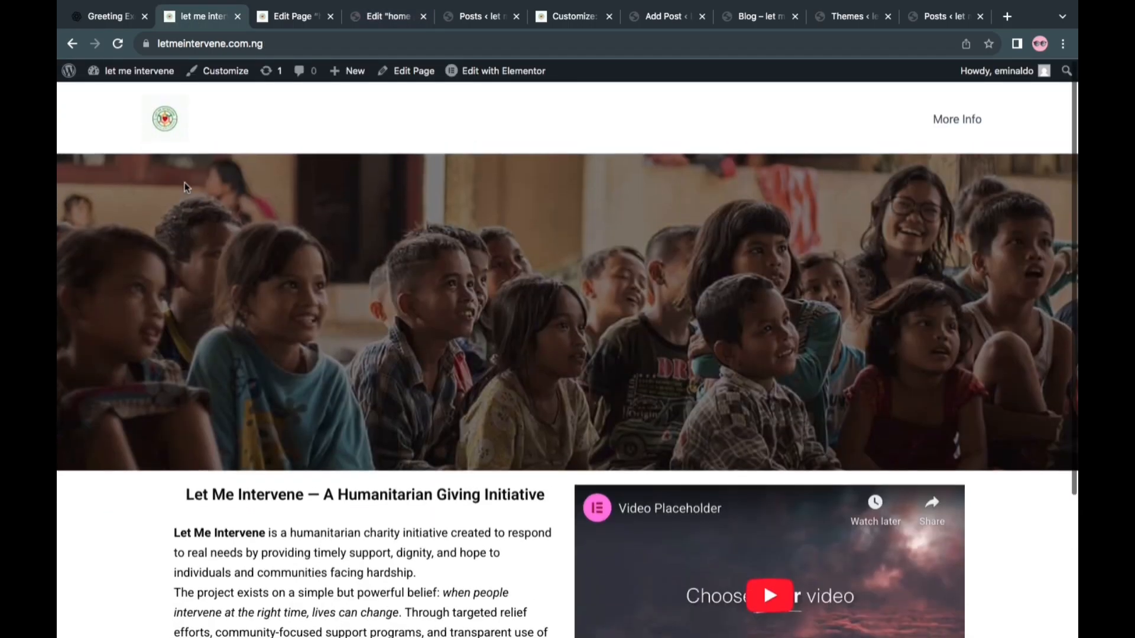
{"action": "left_click", "coordinate": [167, 121]}
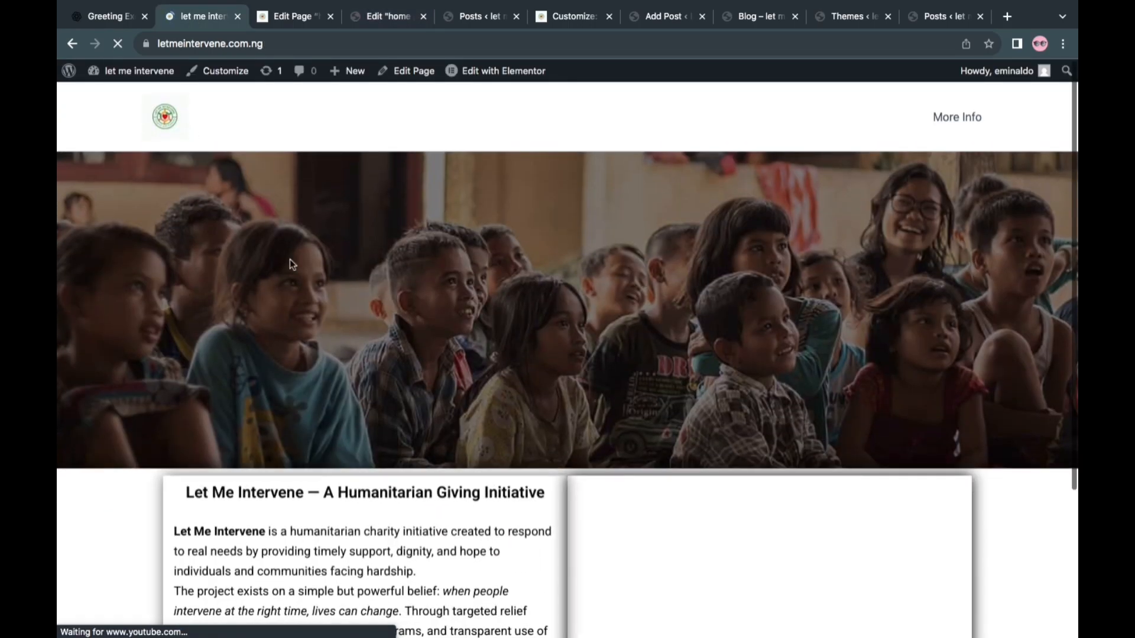
{"action": "scroll", "coordinate": [464, 350], "scroll_direction": "down", "scroll_amount": 3}
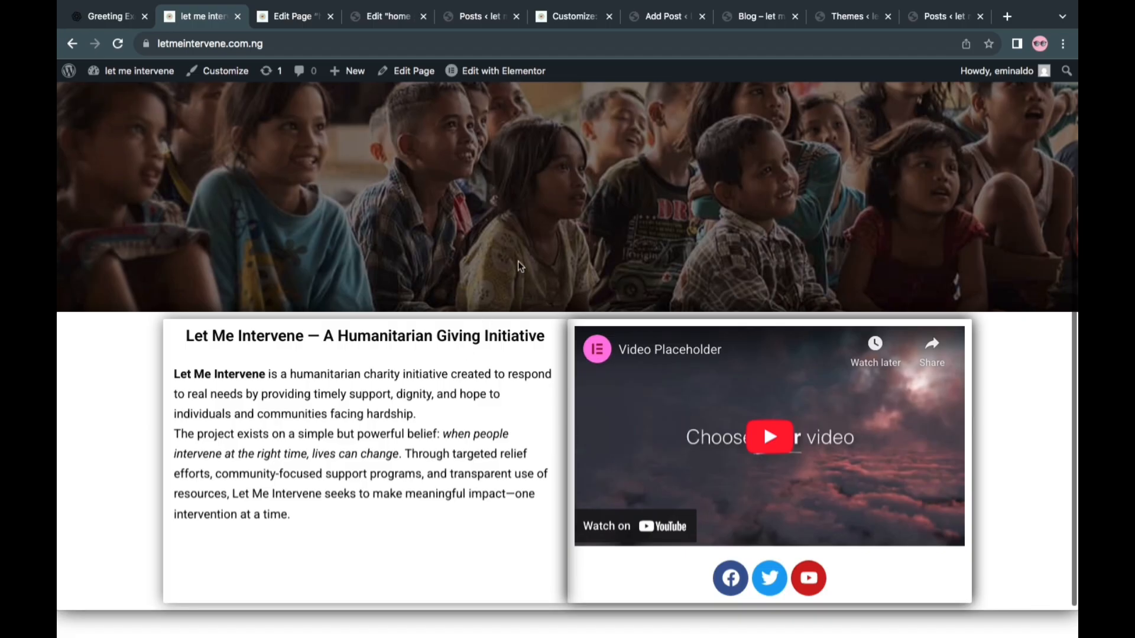
{"action": "scroll", "coordinate": [520, 266], "scroll_direction": "down", "scroll_amount": 1}
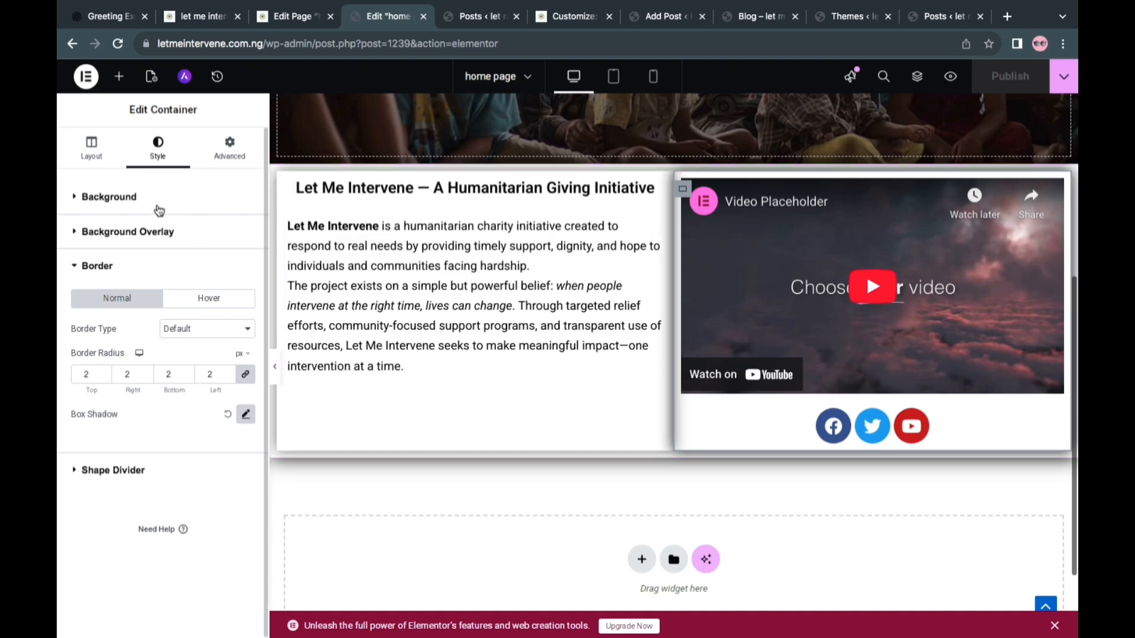
Add a Button widget below the introductory text and set its text to "Learn More"
{"action": "left_click", "coordinate": [158, 266]}
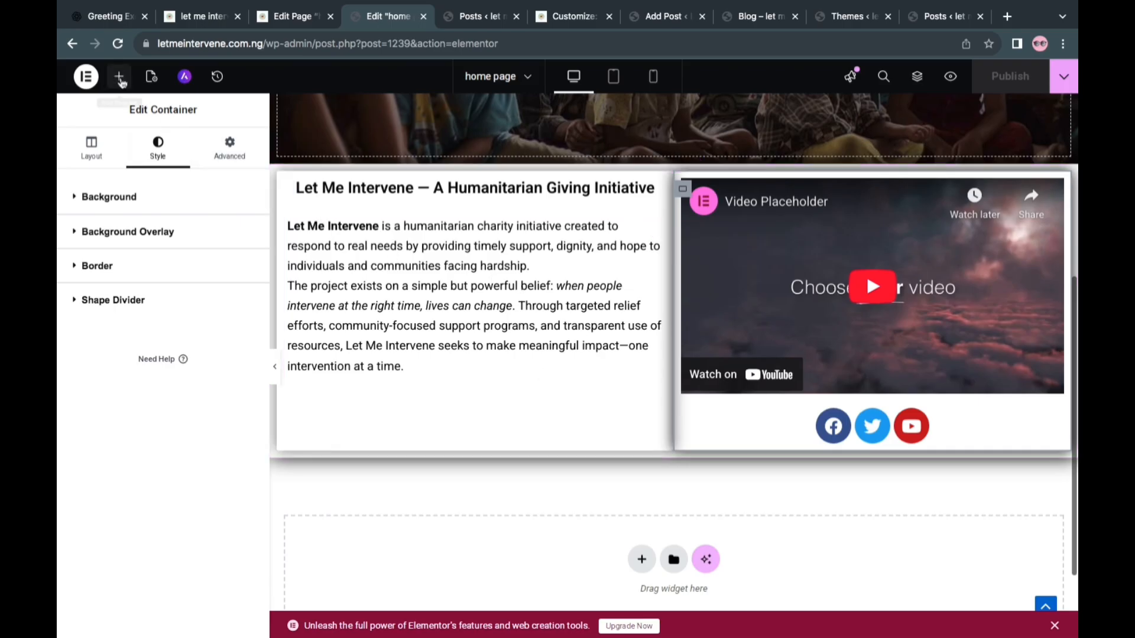
{"action": "left_click", "coordinate": [120, 80]}
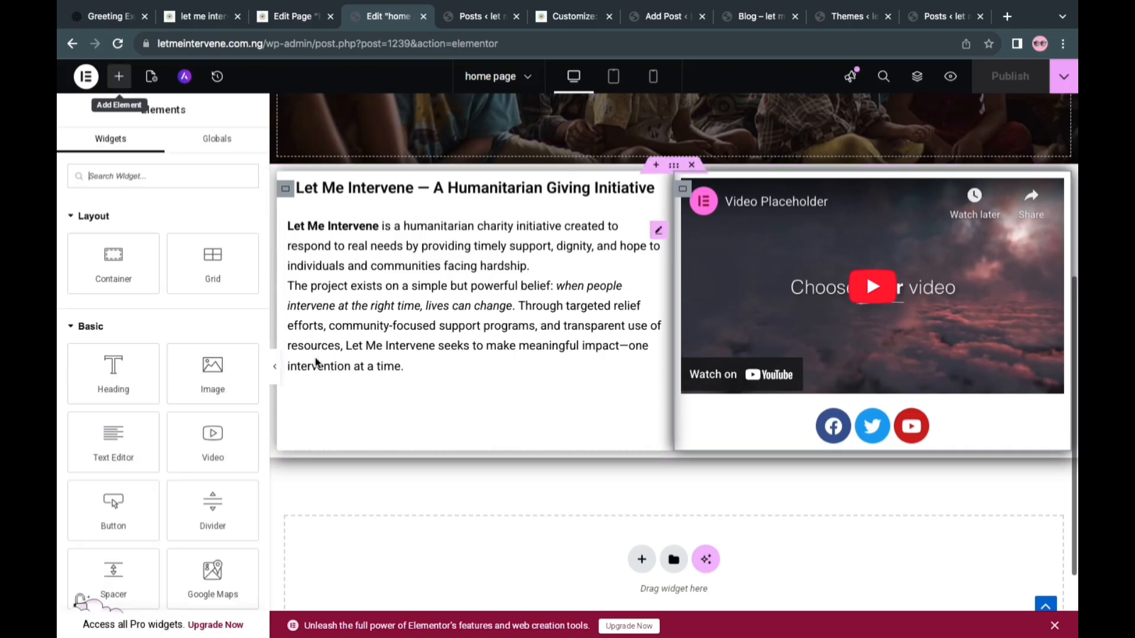
{"action": "left_click_drag", "start_coordinate": [124, 513], "coordinate": [395, 390]}
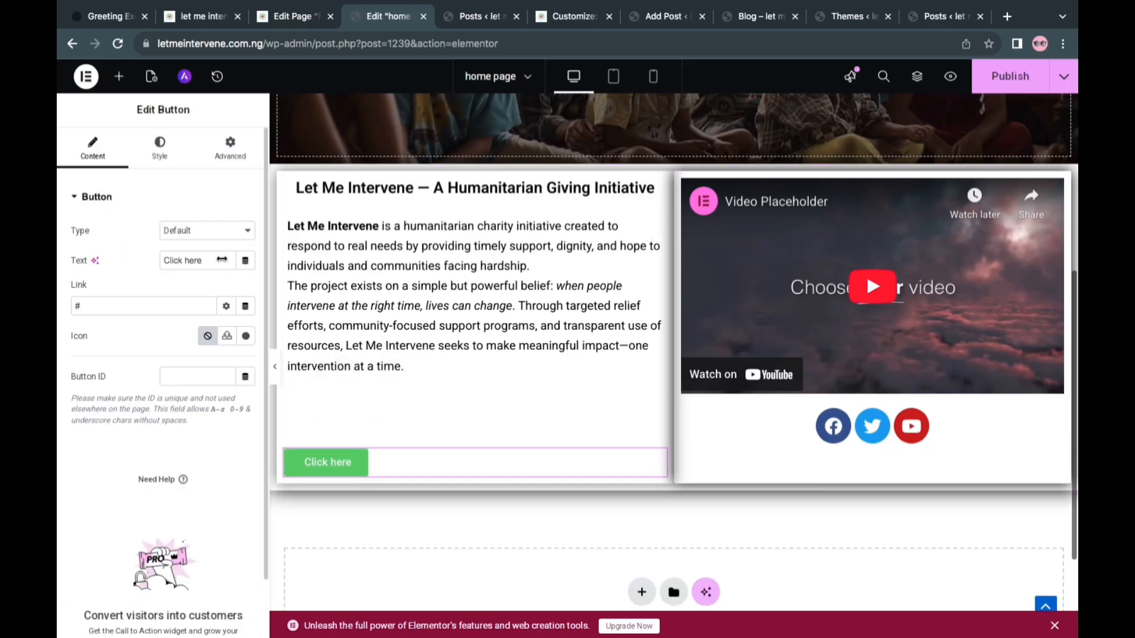
{"action": "triple_click", "coordinate": [189, 260]}
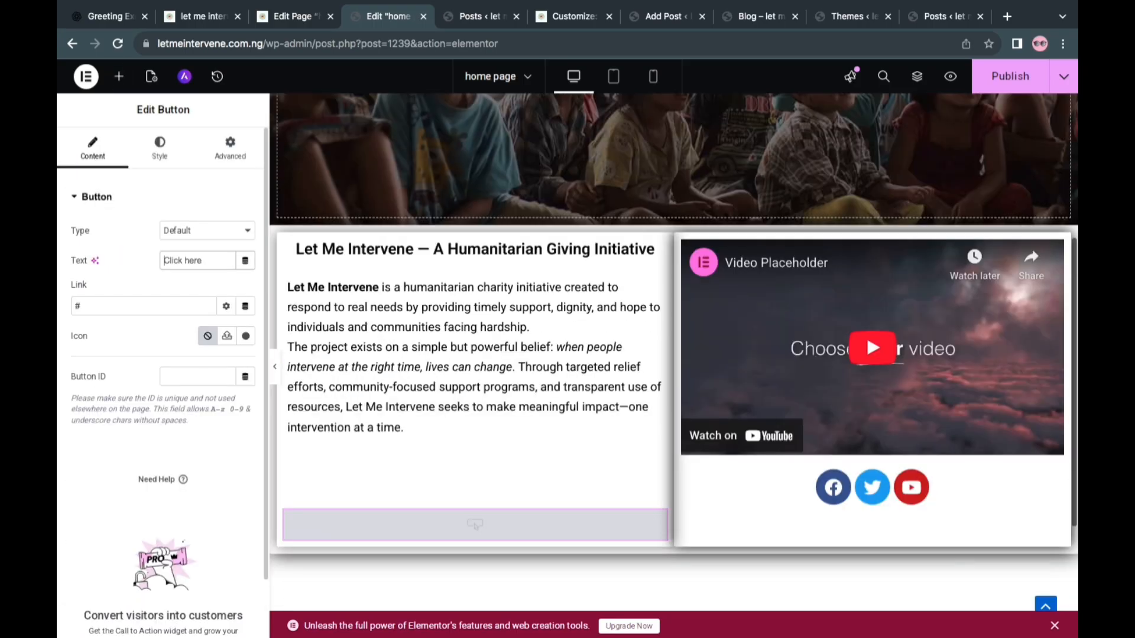
{"action": "type", "text": "Learm"}
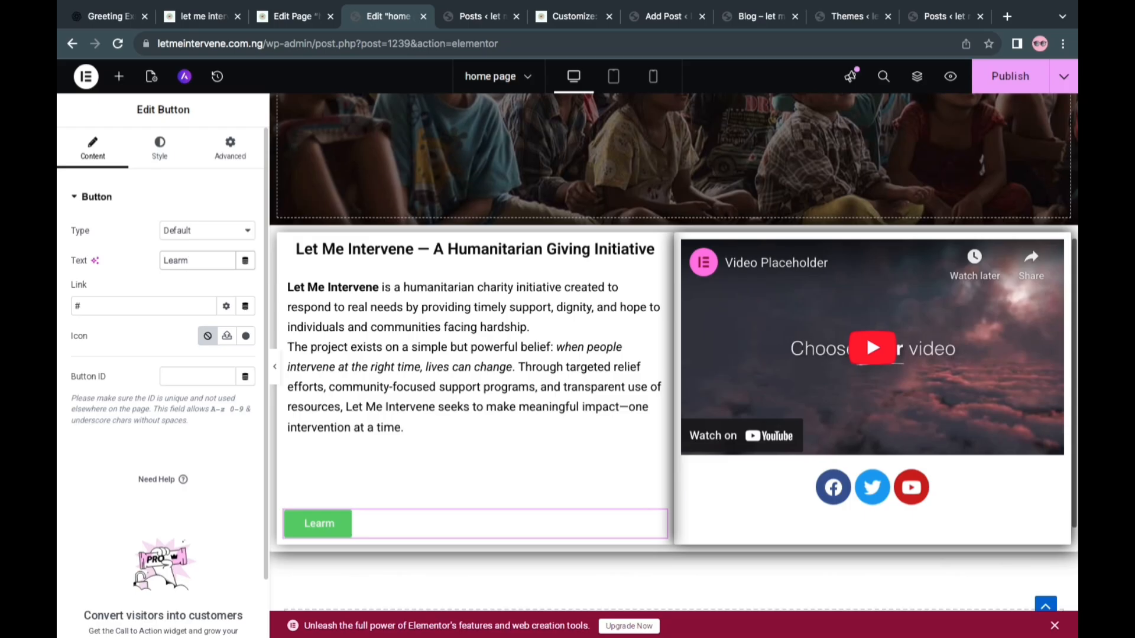
{"action": "type", "text": "n More"}
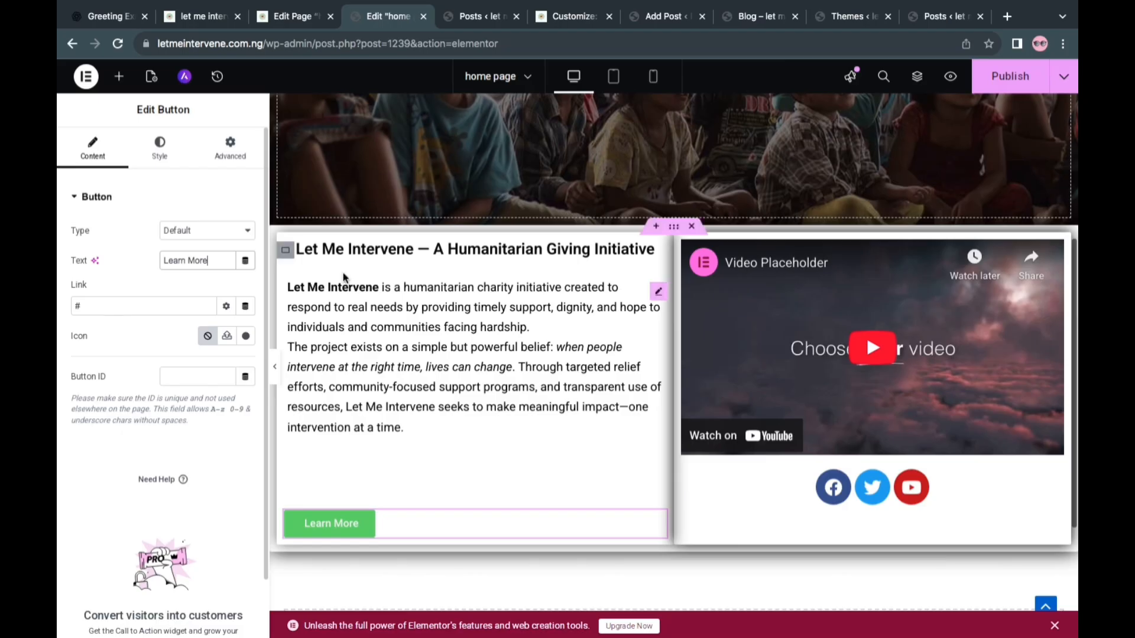
Copy the address of the live site's More Info blog page and close the browser tab with the home page's block editor
{"action": "left_click", "coordinate": [473, 23]}
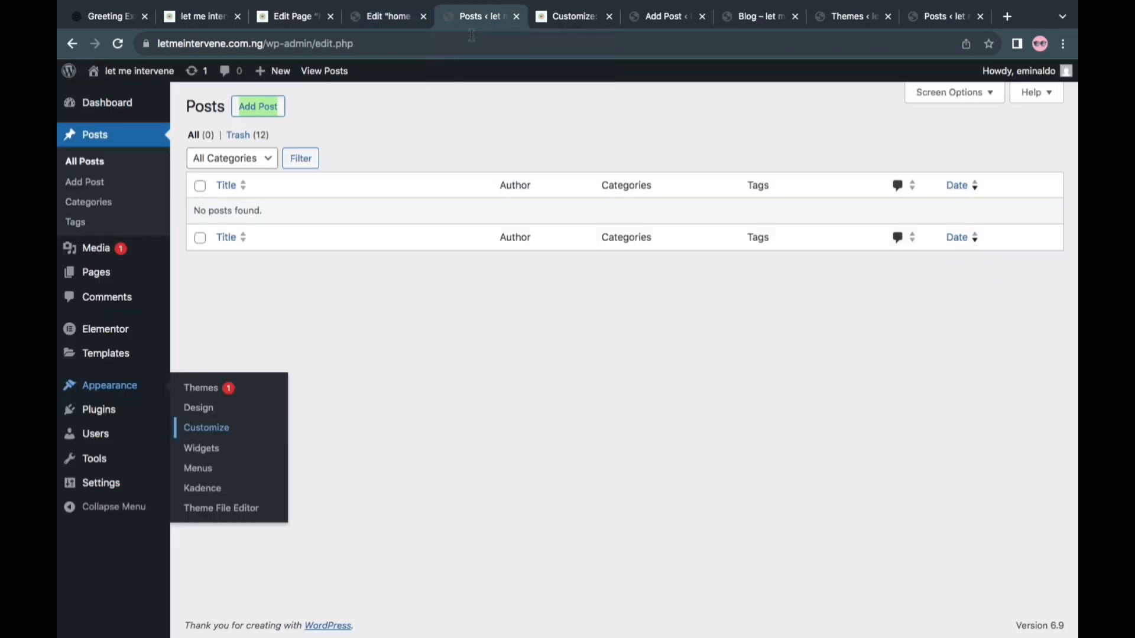
{"action": "left_click", "coordinate": [291, 14]}
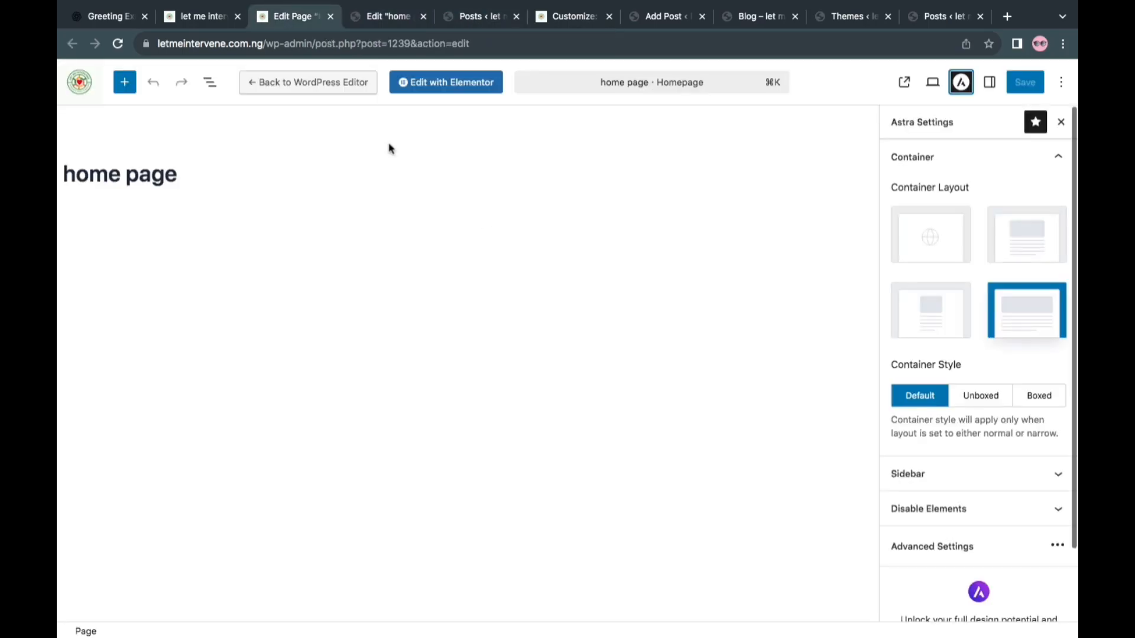
{"action": "left_click", "coordinate": [206, 22]}
{"action": "scroll", "coordinate": [1076, 158], "scroll_direction": "up", "scroll_amount": 10}
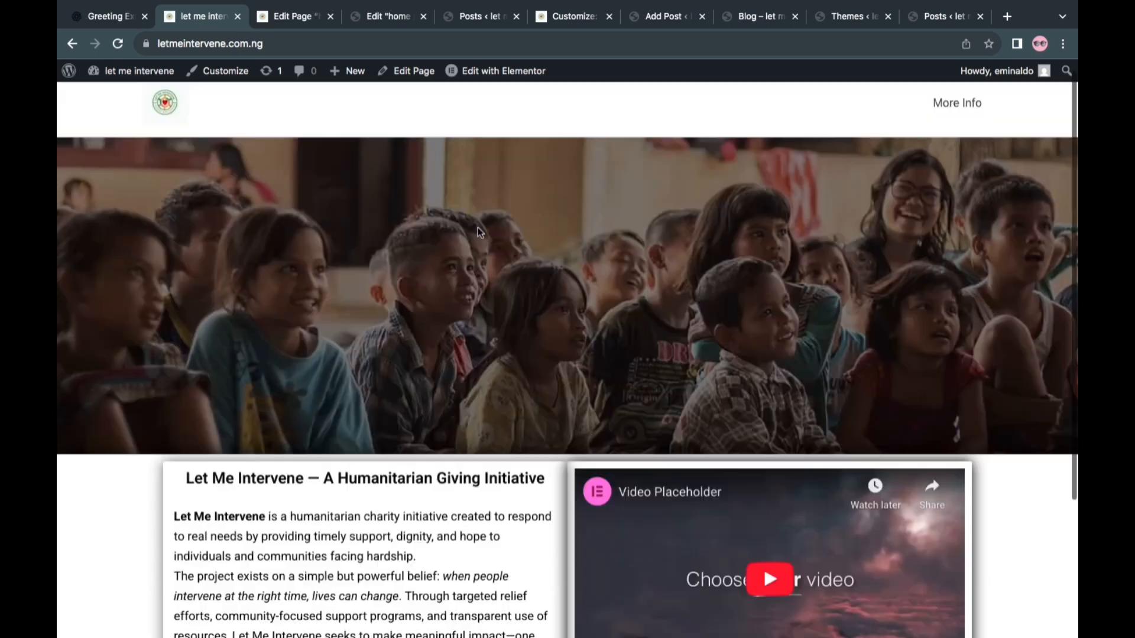
{"action": "left_click", "coordinate": [954, 115]}
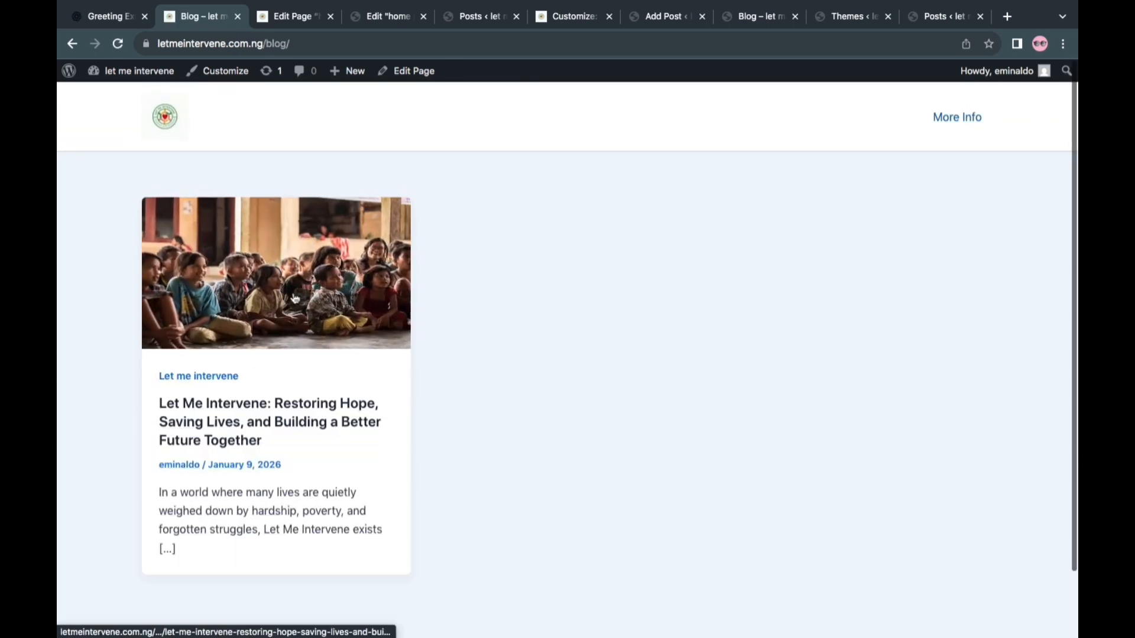
{"action": "left_click", "coordinate": [274, 42]}
{"action": "key", "text": "super+c"}
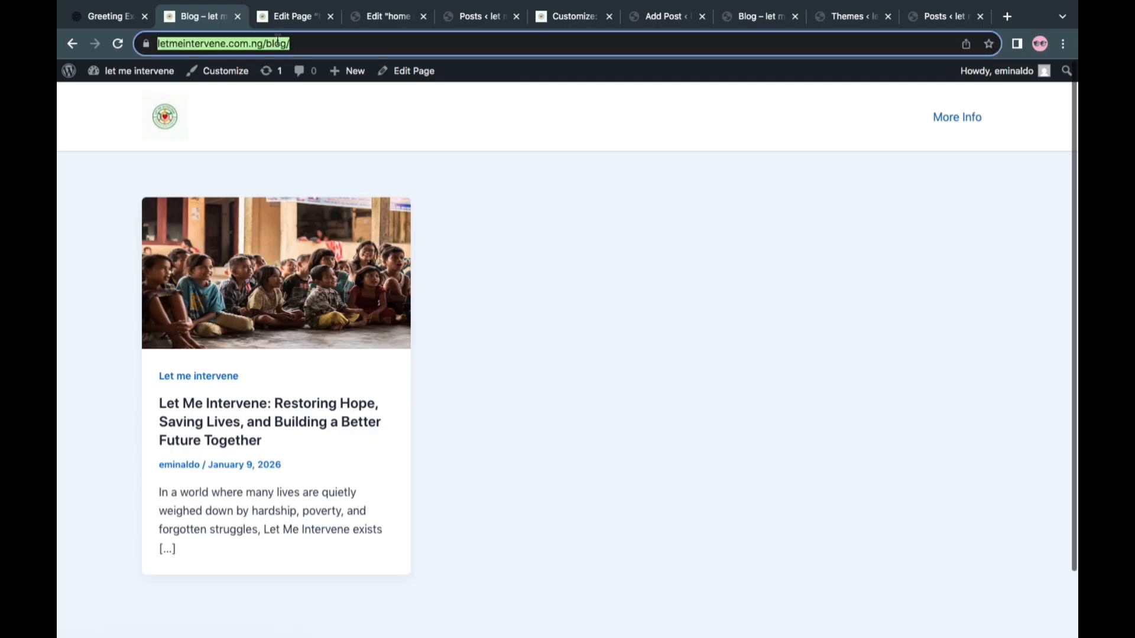
{"action": "left_click", "coordinate": [300, 17]}
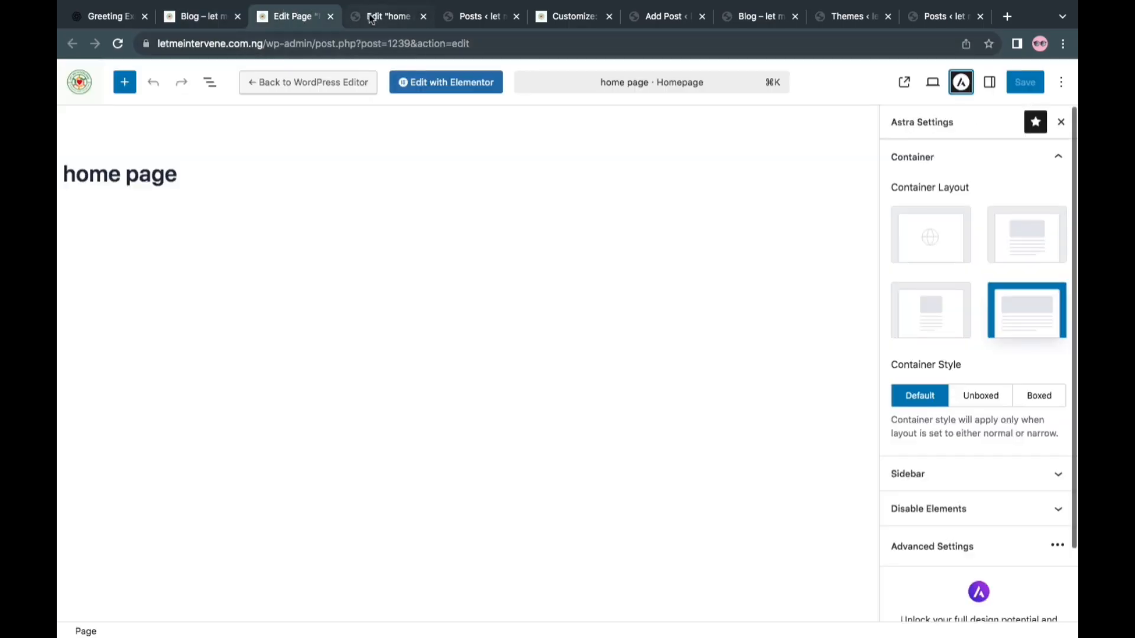
{"action": "left_click", "coordinate": [331, 17]}
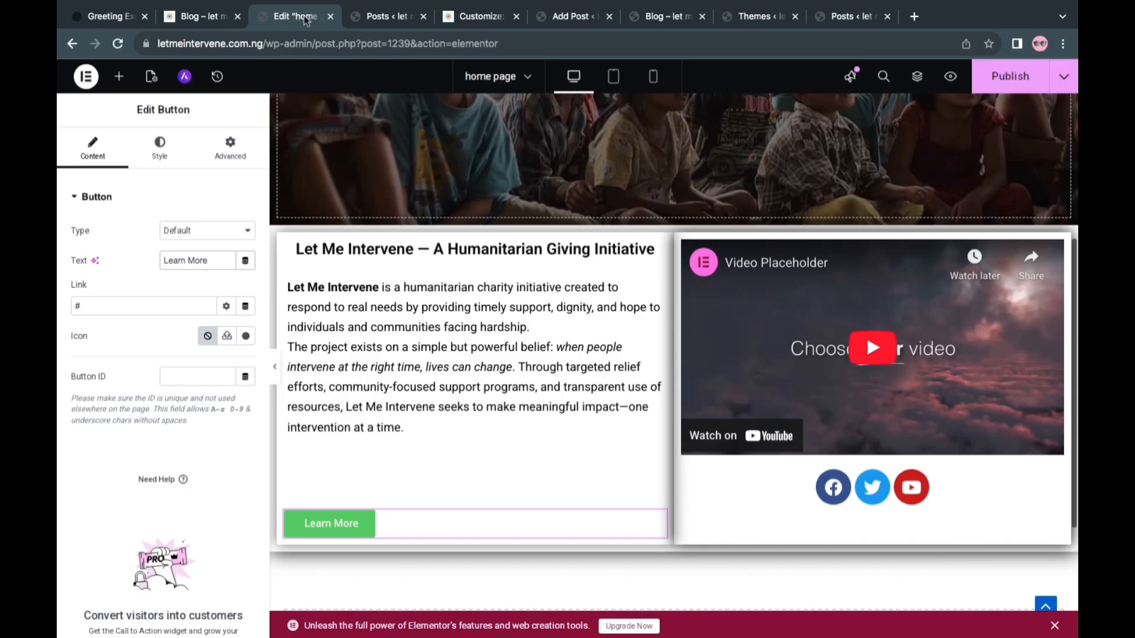
{"action": "left_click", "coordinate": [150, 308]}
{"action": "key", "text": "BackSpace"}
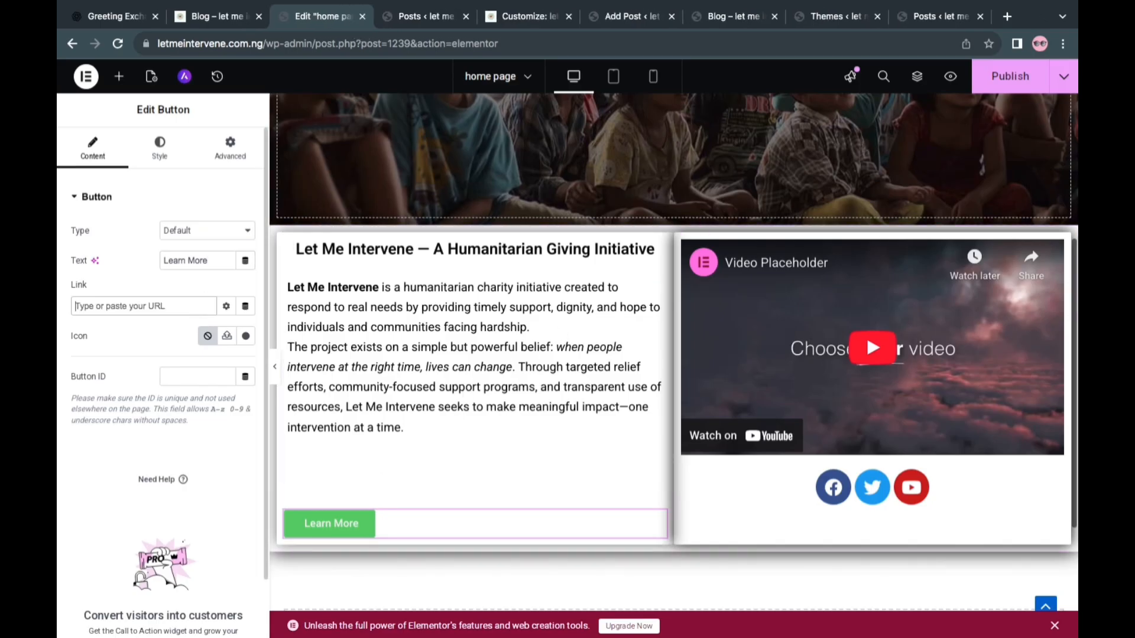
{"action": "right_click", "coordinate": [114, 310]}
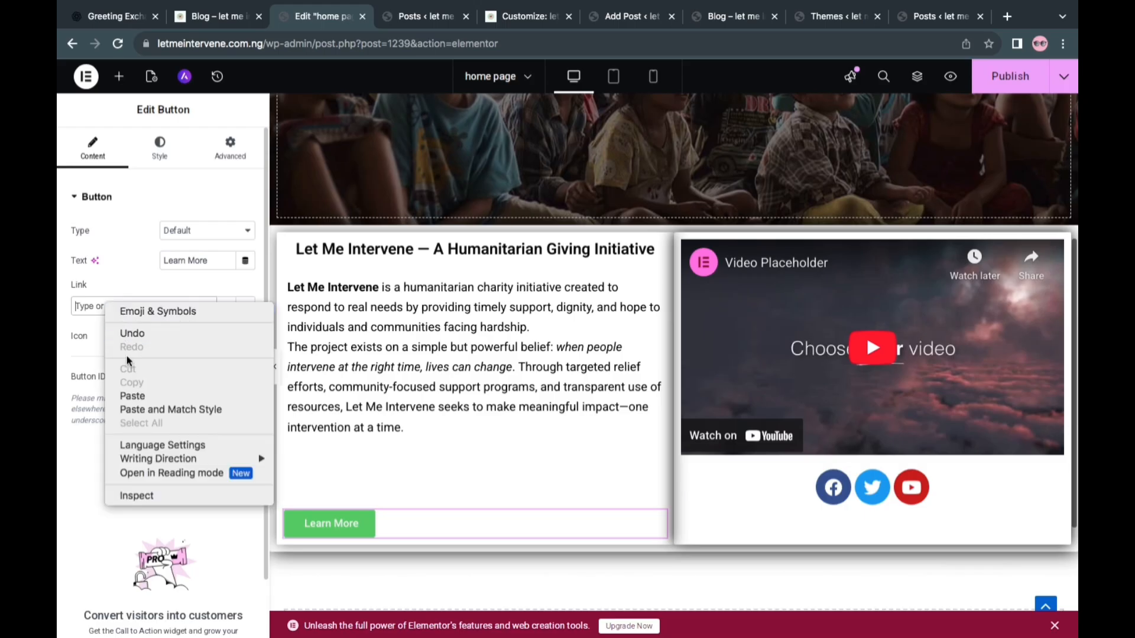
{"action": "left_click", "coordinate": [133, 394]}
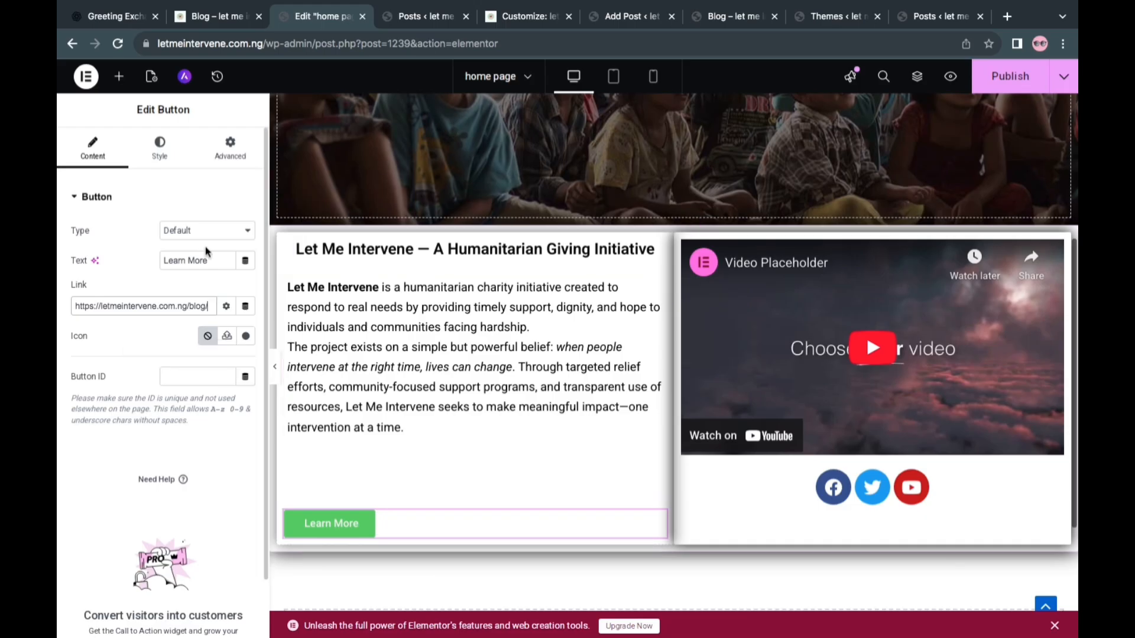
{"action": "left_click", "coordinate": [225, 306]}
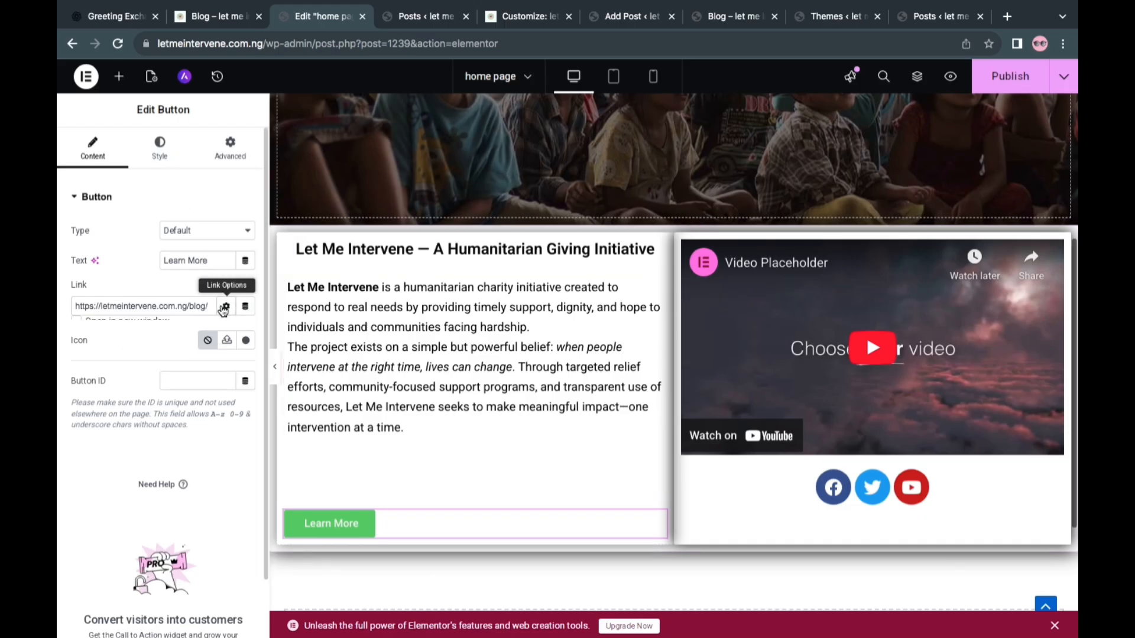
{"action": "left_click", "coordinate": [78, 330]}
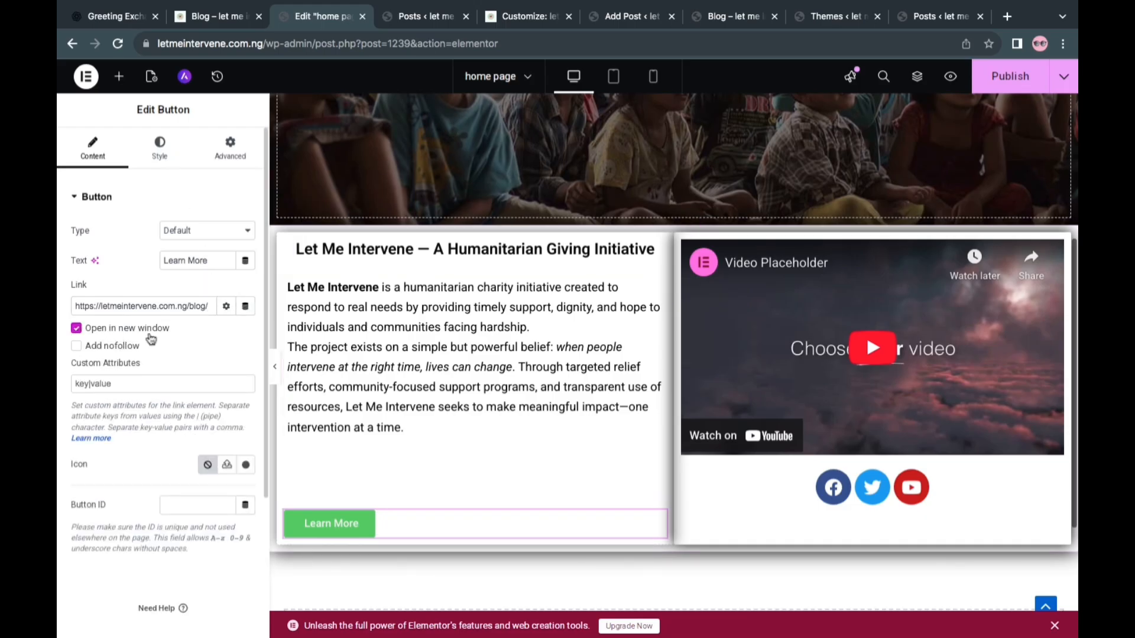
{"action": "left_click", "coordinate": [227, 307]}
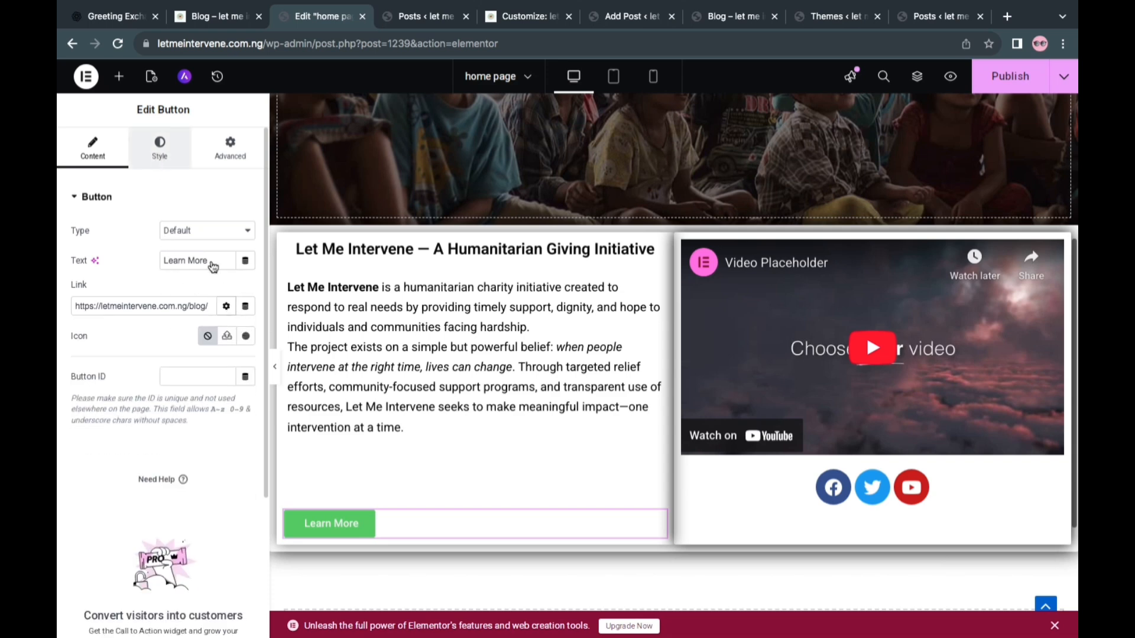
Center the Learn More button and set its normal background color to near-black #080808
{"action": "left_click", "coordinate": [160, 153]}
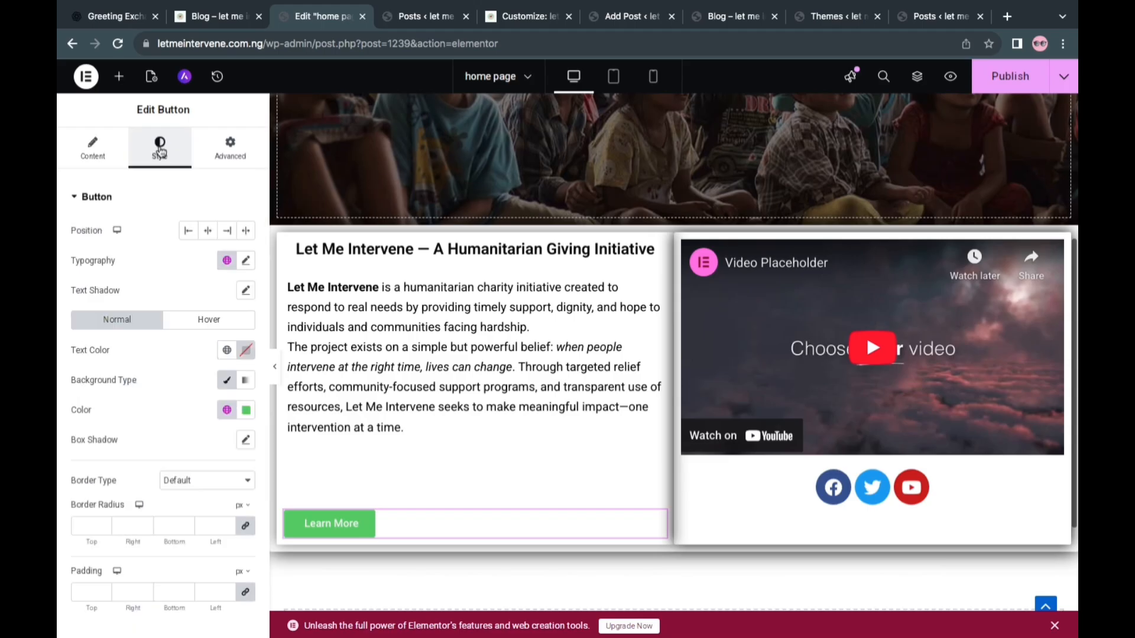
{"action": "left_click", "coordinate": [209, 232]}
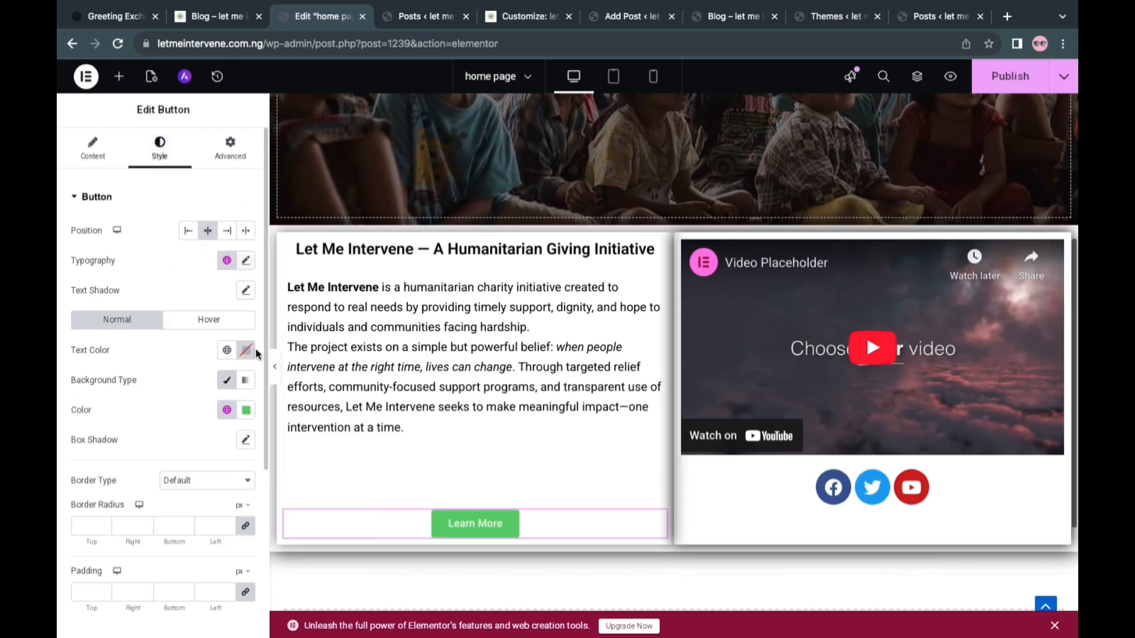
{"action": "left_click", "coordinate": [247, 411]}
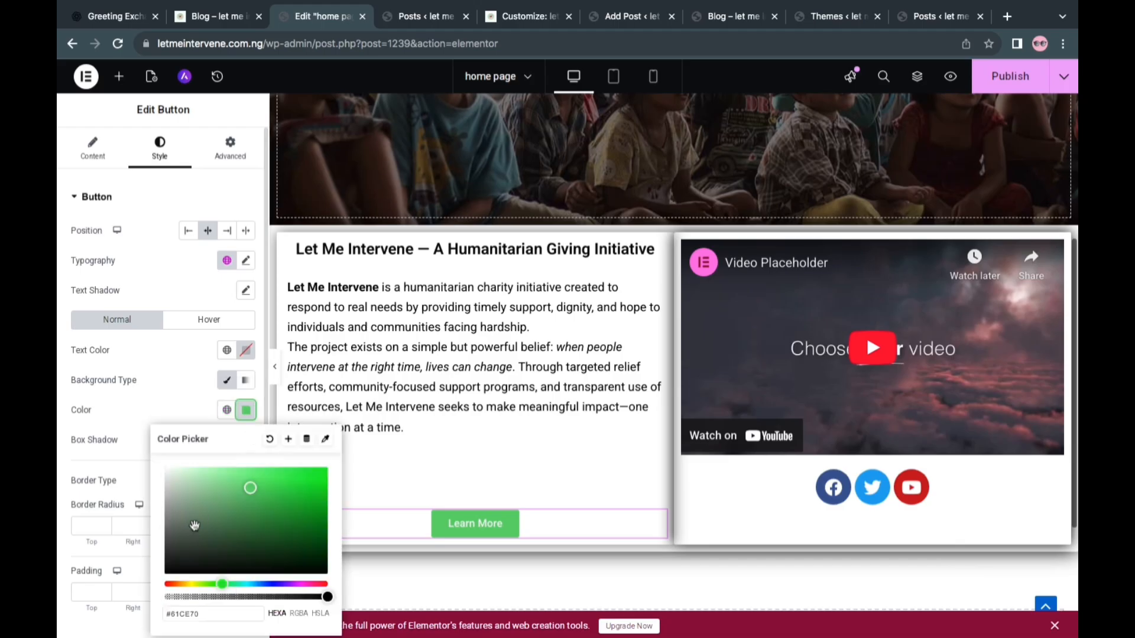
{"action": "left_click", "coordinate": [169, 570]}
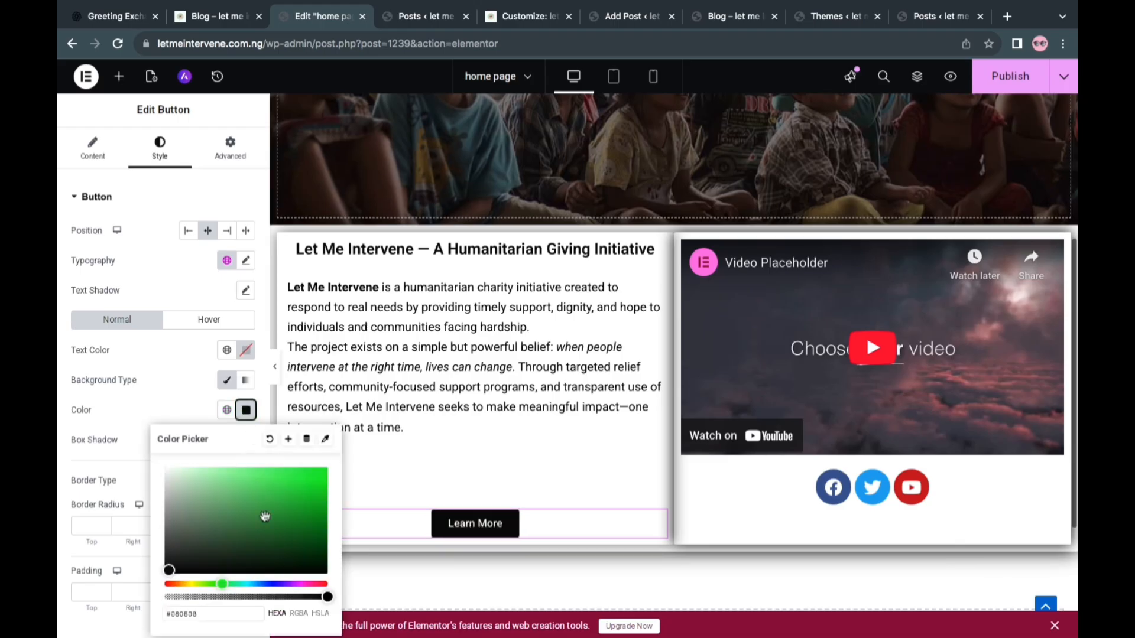
{"action": "left_click", "coordinate": [187, 406]}
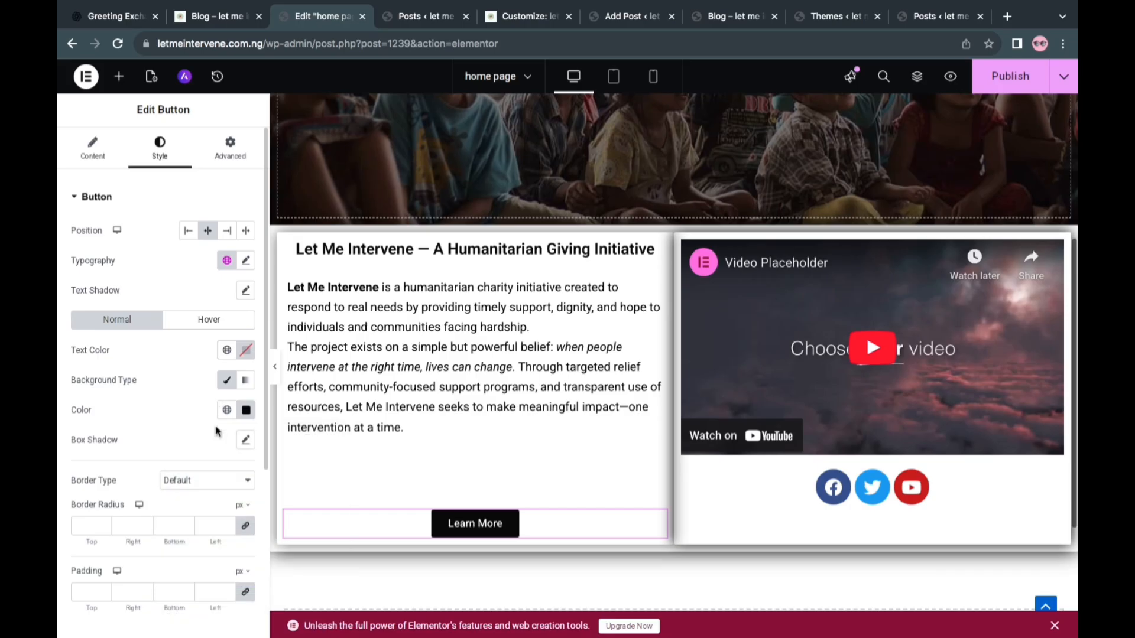
Round the Learn More button with a 50 px border radius on all corners
{"action": "scroll", "coordinate": [212, 490], "scroll_direction": "down", "scroll_amount": 1}
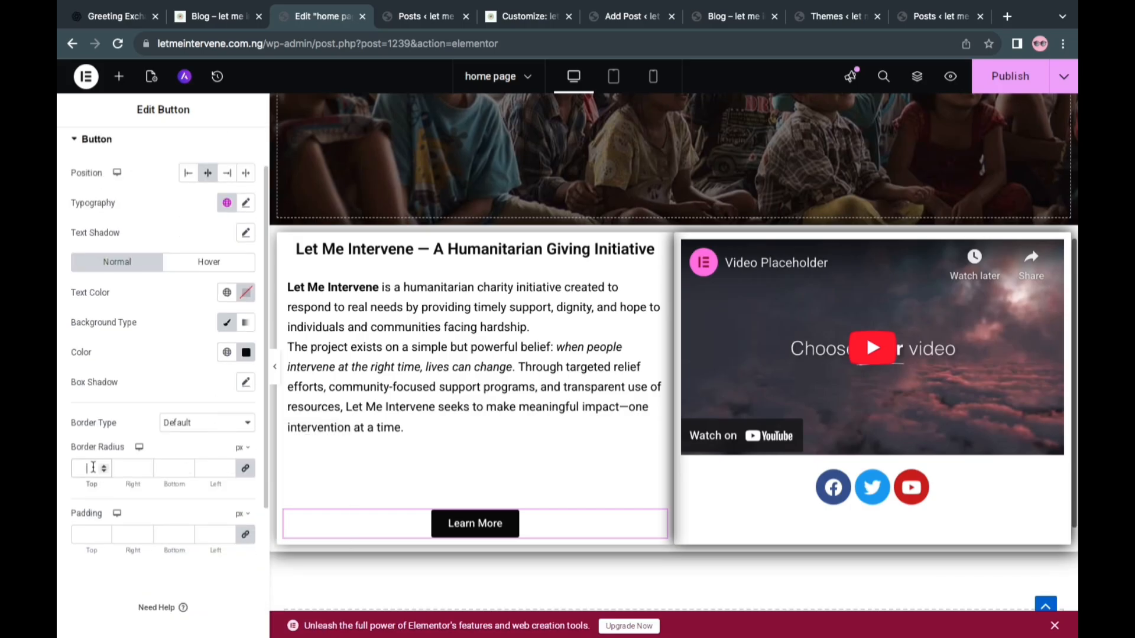
{"action": "type", "text": "0"}
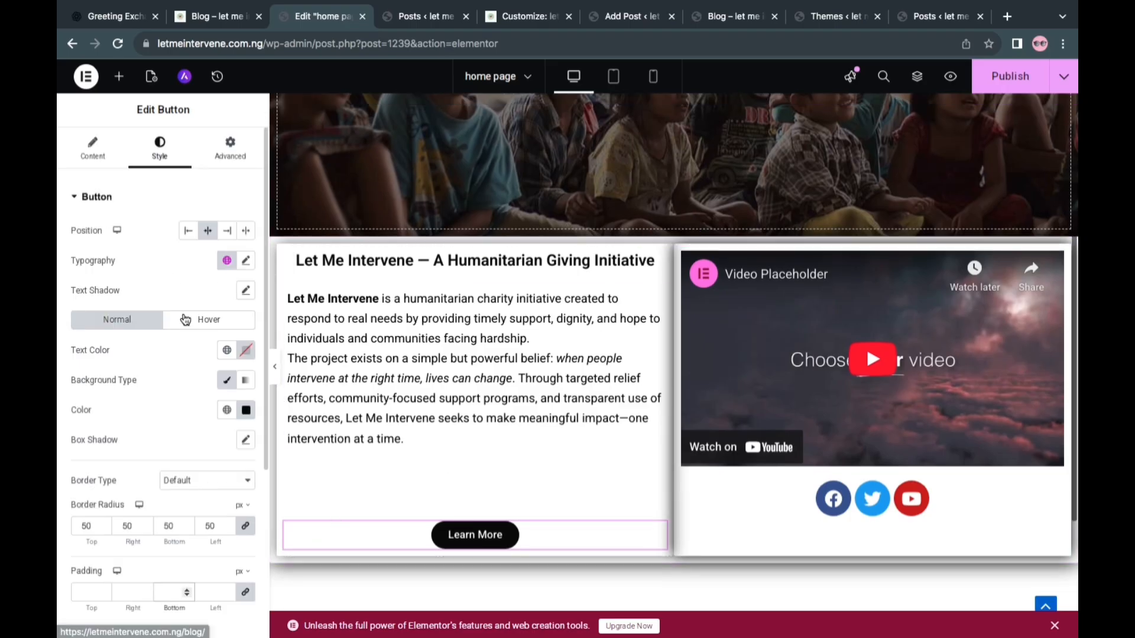
Give the Learn More button a classic hover background in gray #757272
{"action": "left_click", "coordinate": [207, 320]}
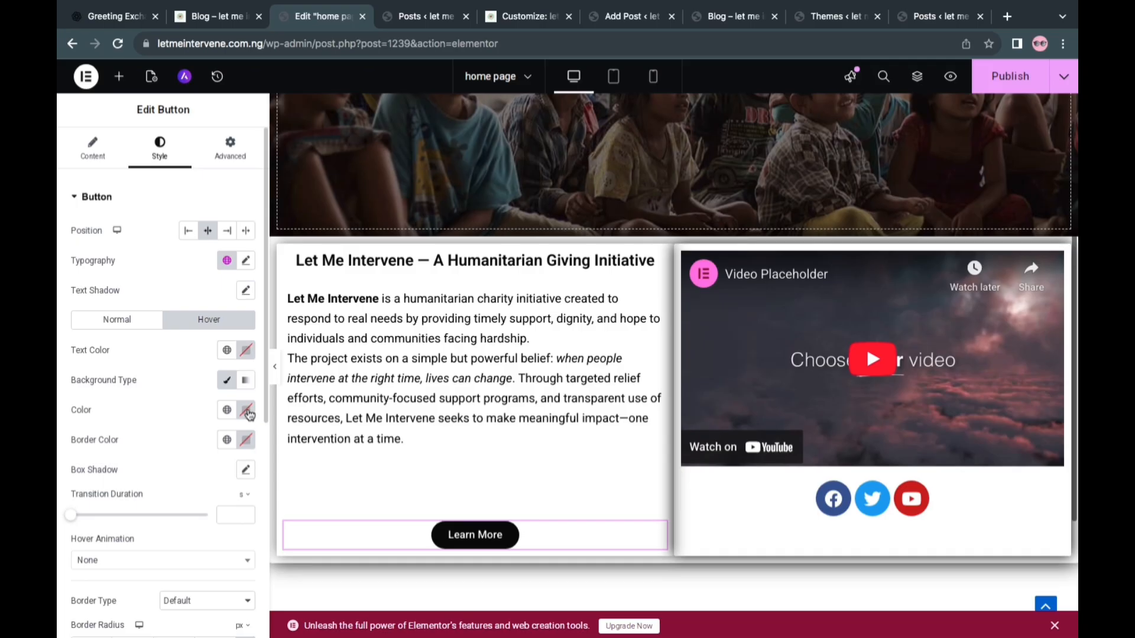
{"action": "left_click", "coordinate": [228, 381]}
{"action": "left_click", "coordinate": [227, 381]}
{"action": "left_click", "coordinate": [245, 412]}
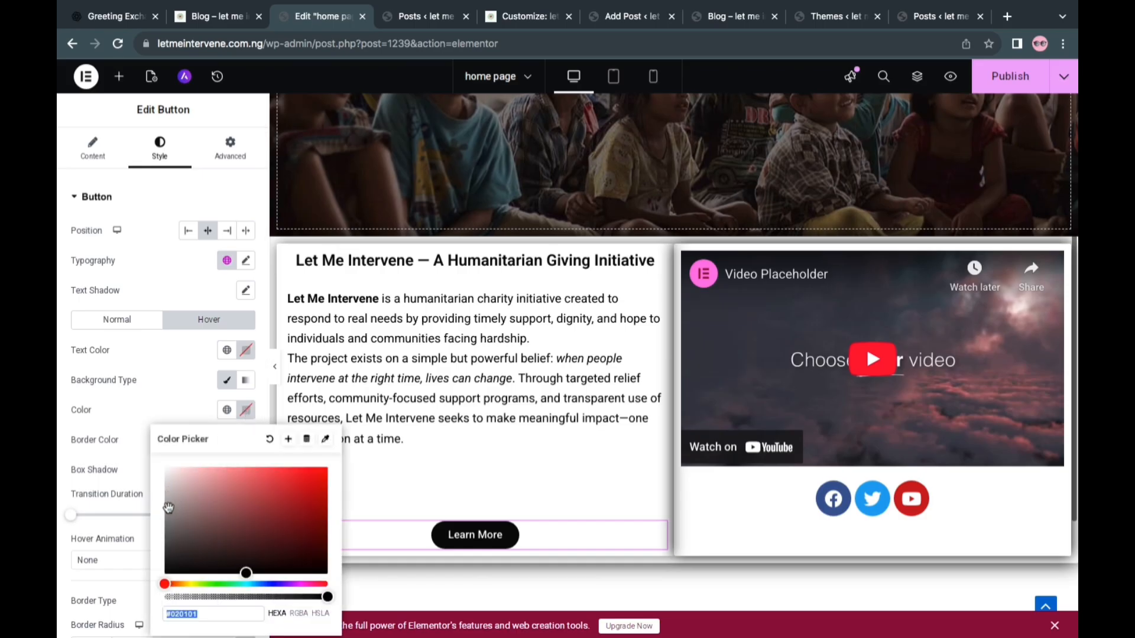
{"action": "left_click", "coordinate": [169, 525]}
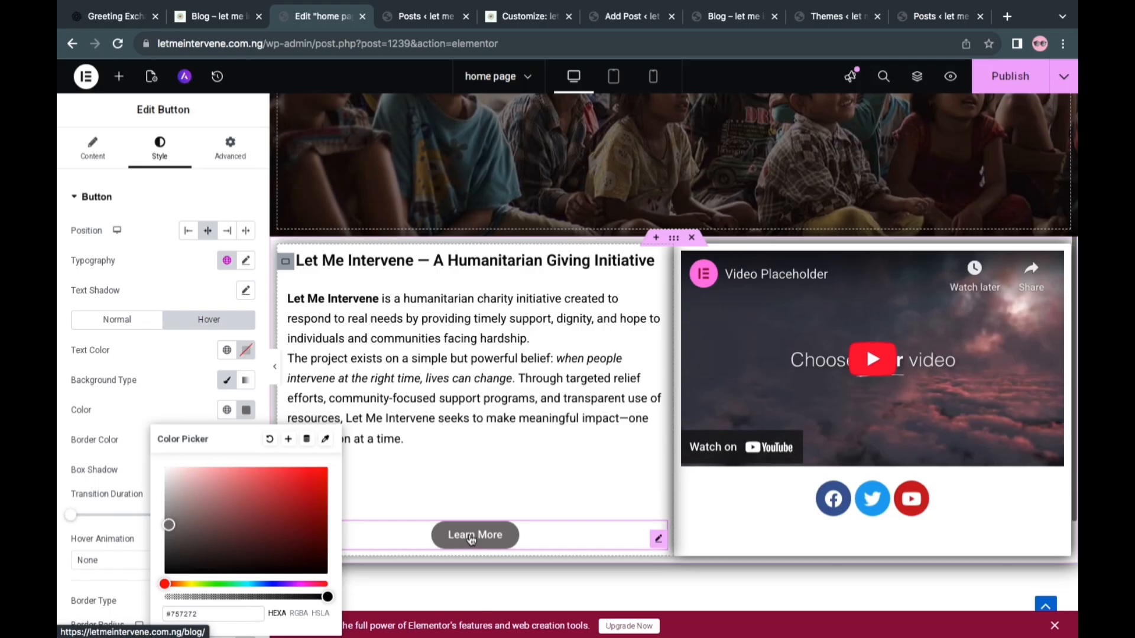
{"action": "left_click", "coordinate": [239, 414]}
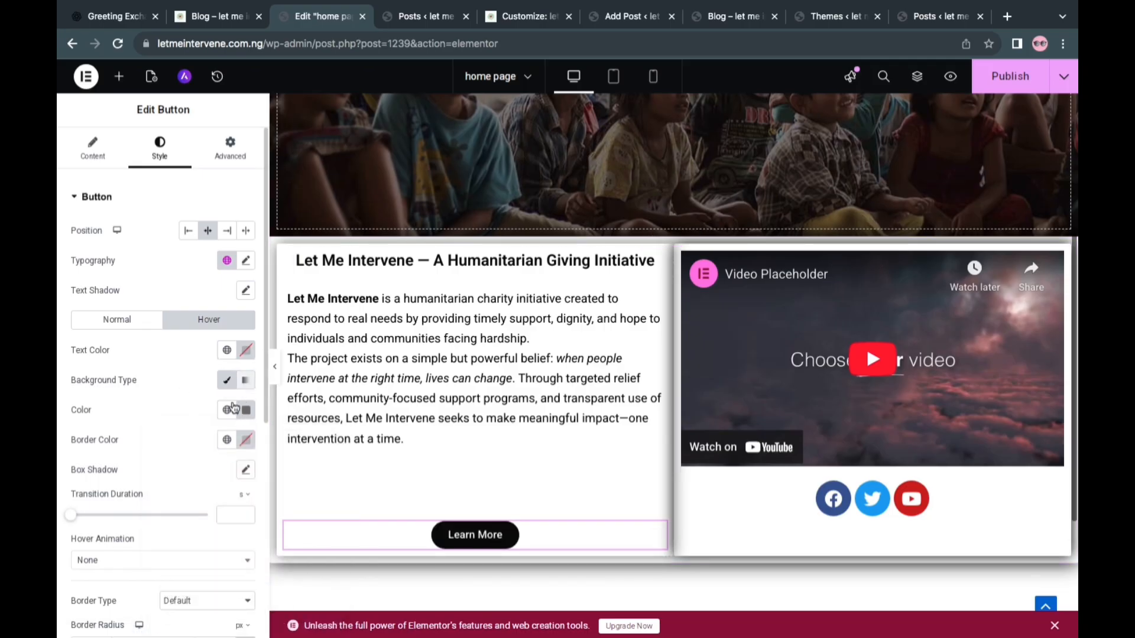
Set the Learn More button's hover text color to green #4CC431 and publish the page
{"action": "left_click", "coordinate": [247, 352]}
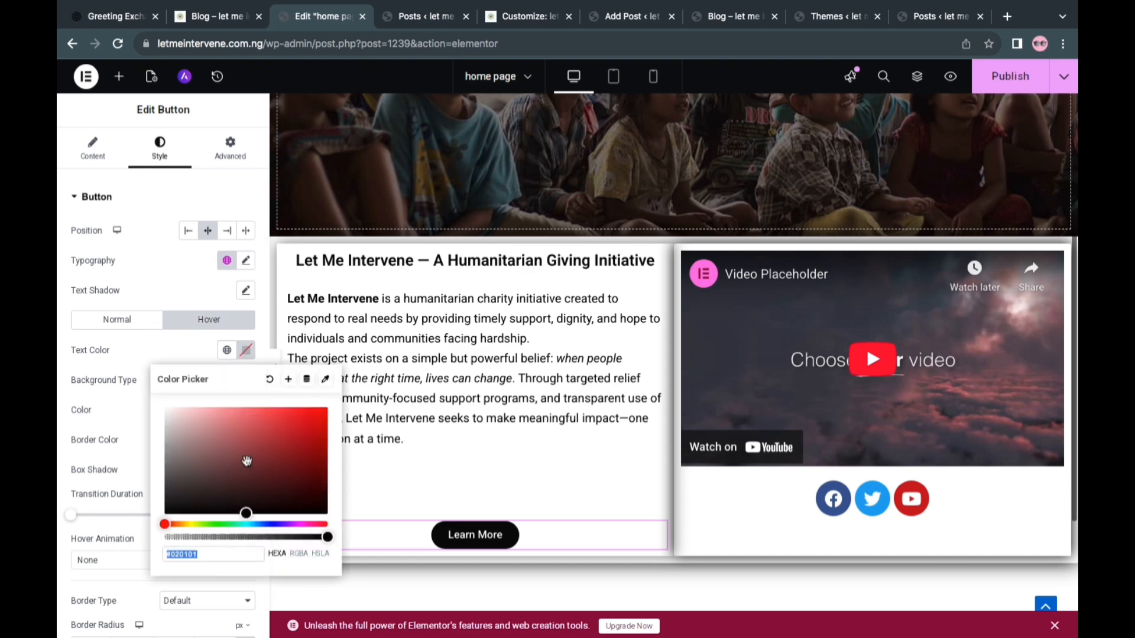
{"action": "left_click", "coordinate": [217, 525]}
{"action": "left_click", "coordinate": [214, 524]}
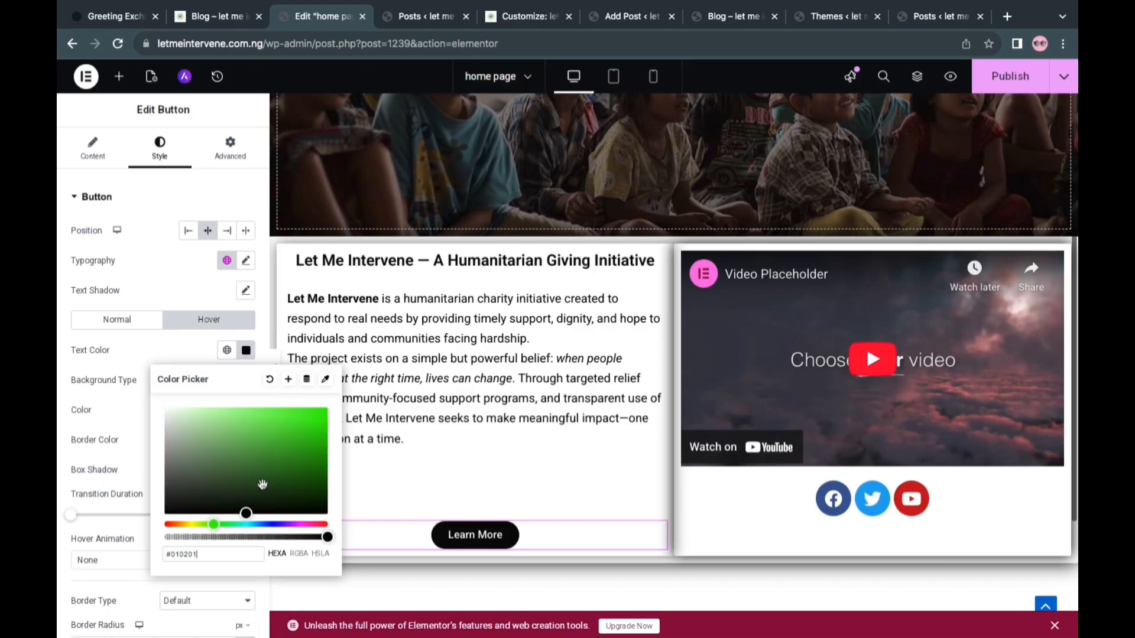
{"action": "left_click", "coordinate": [287, 433]}
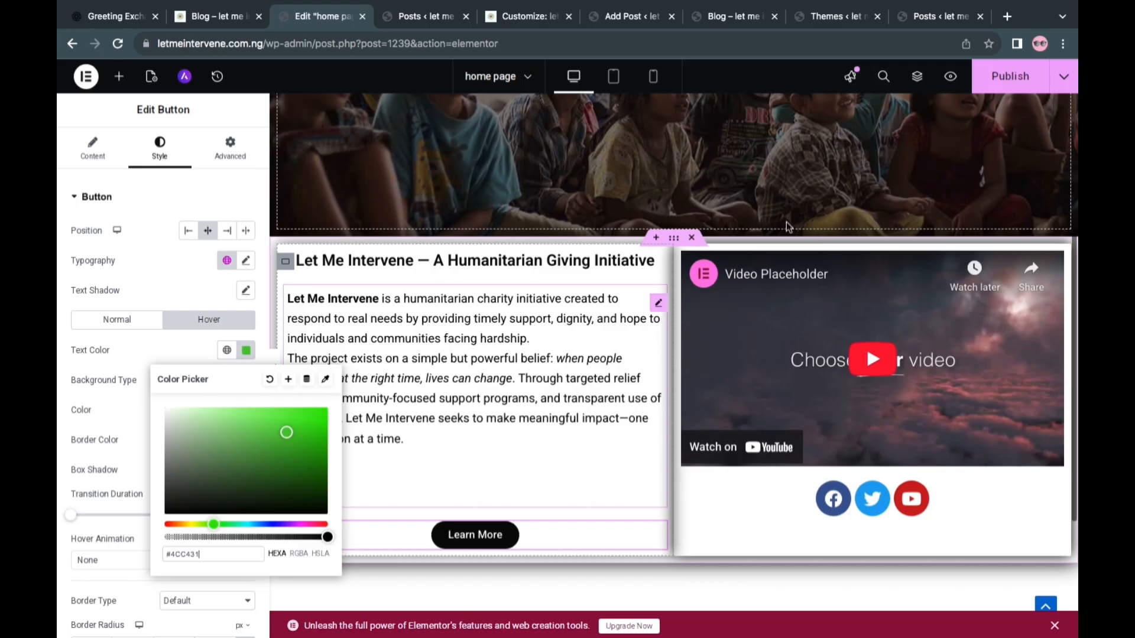
{"action": "left_click", "coordinate": [1006, 84]}
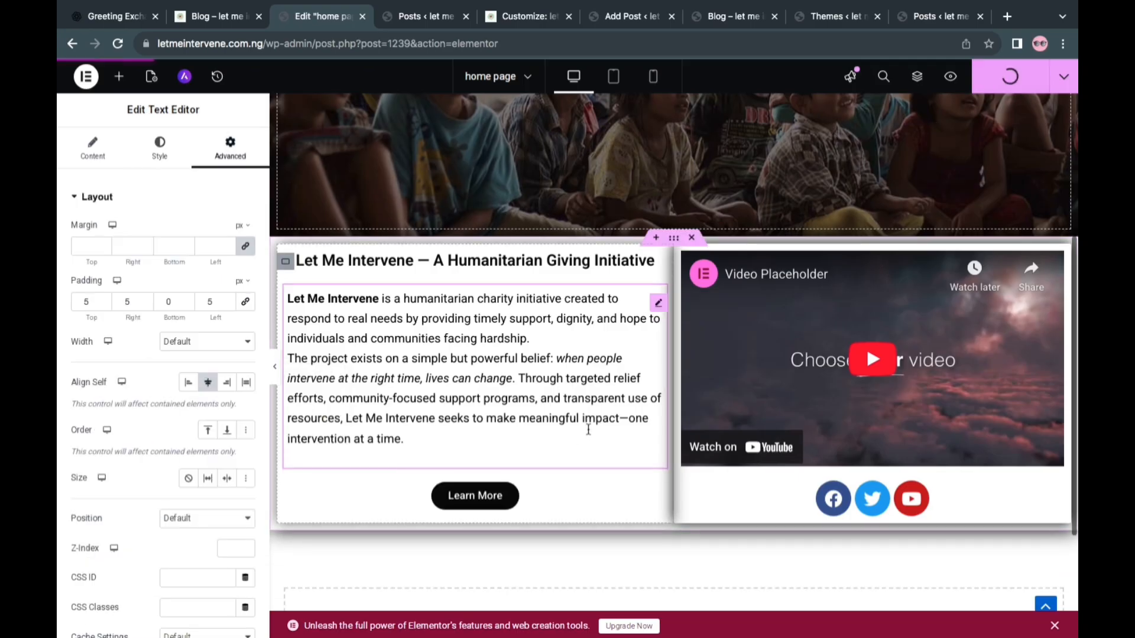
Duplicate the text-and-video section and replace the copy's body text with the copied About the Founder passage
{"action": "right_click", "coordinate": [707, 288]}
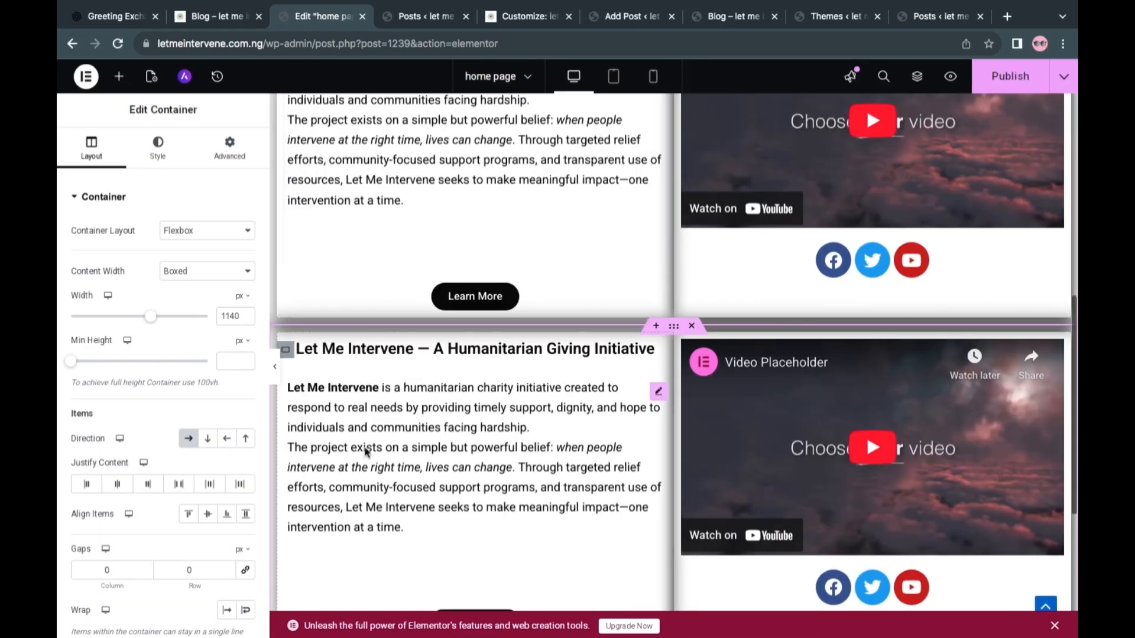
{"action": "left_click", "coordinate": [365, 451]}
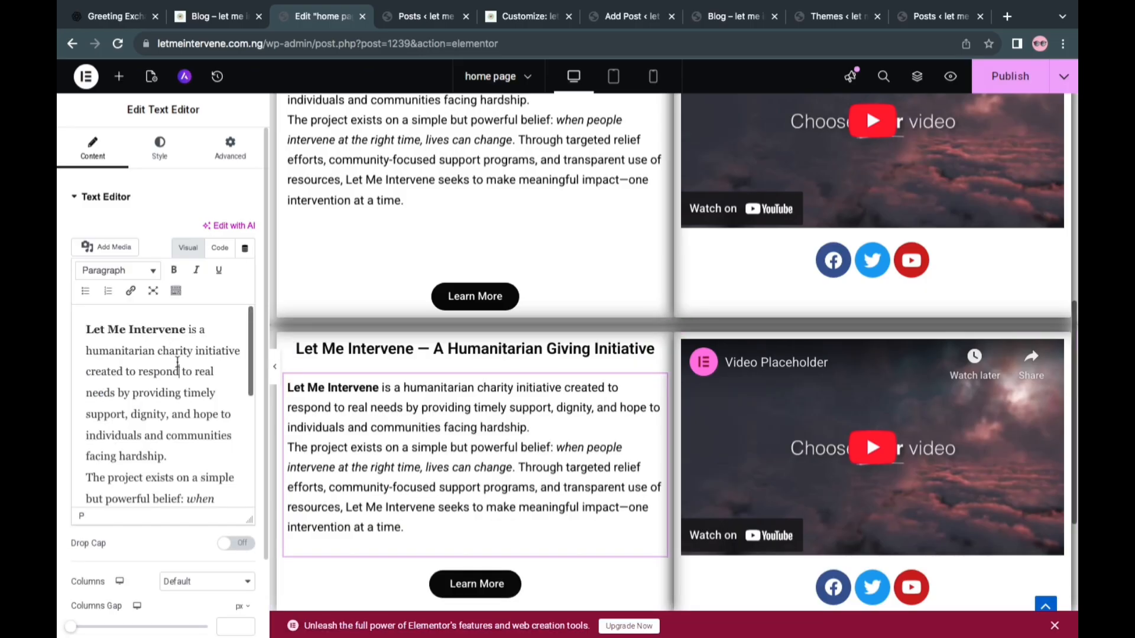
{"action": "key", "text": "ctrl+a"}
{"action": "key", "text": "BackSpace"}
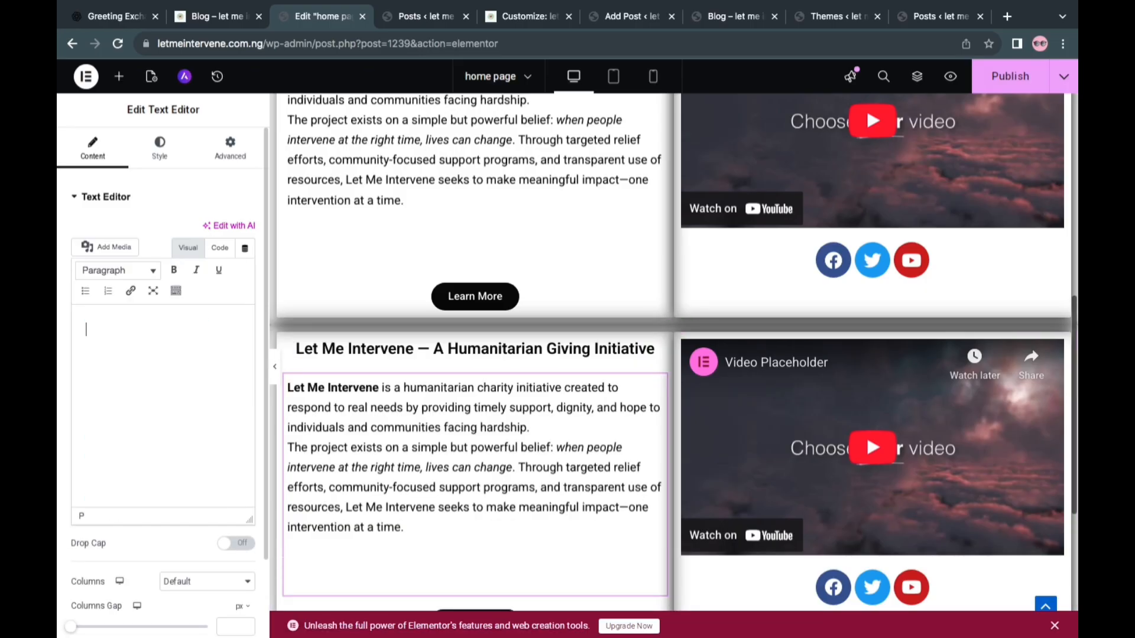
{"action": "right_click", "coordinate": [101, 333]}
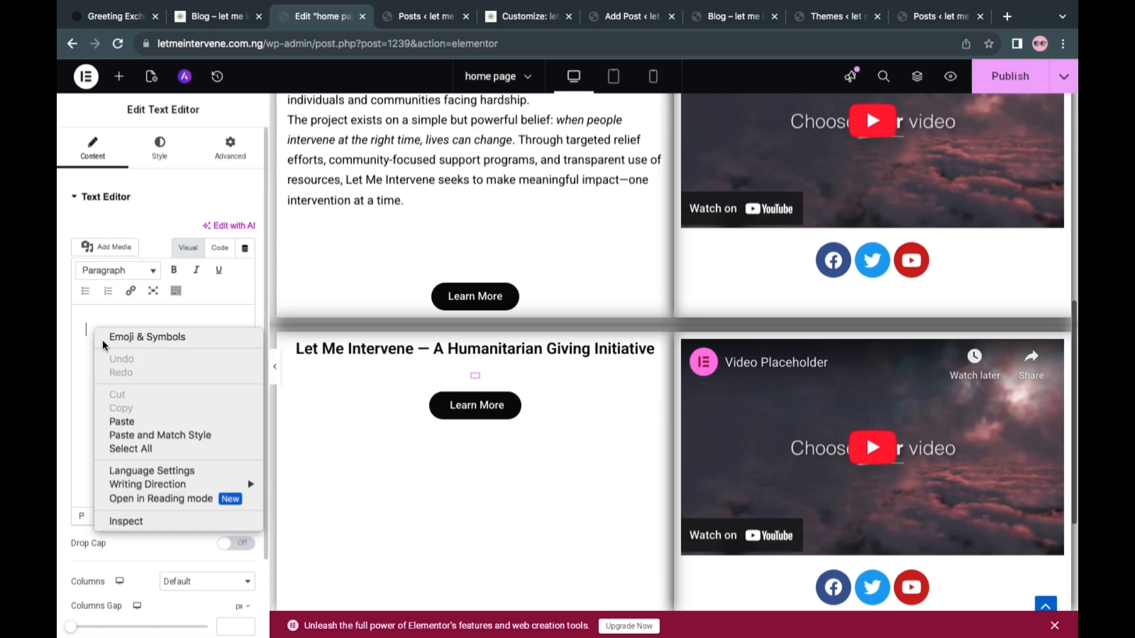
{"action": "left_click", "coordinate": [130, 421]}
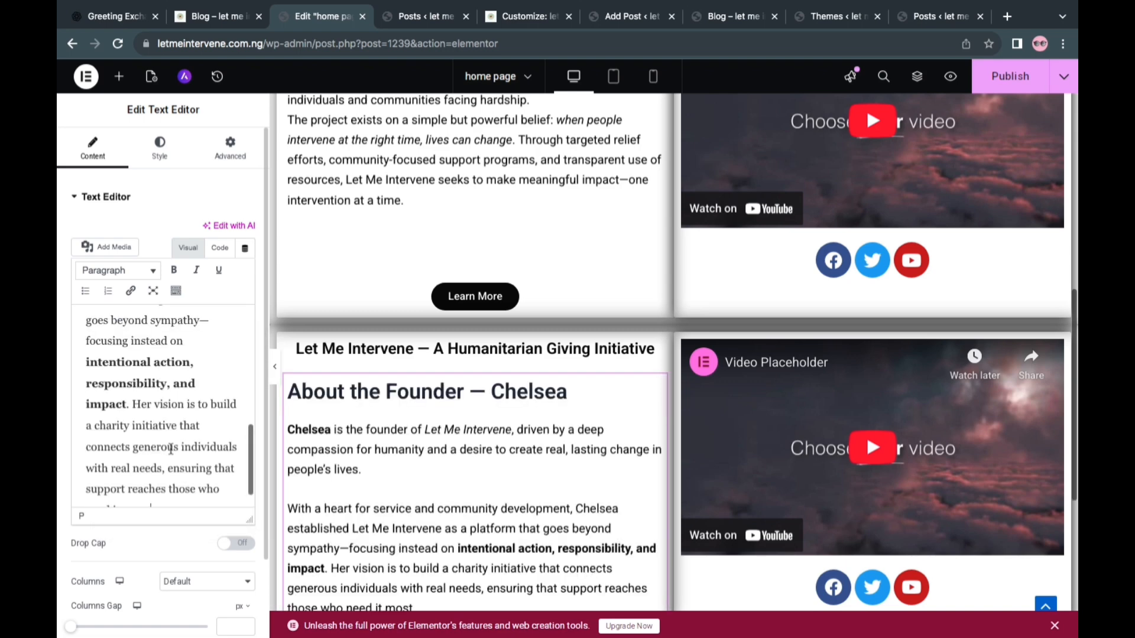
Delete the About the Founder heading and its leftover empty line from the pasted body text
{"action": "scroll", "coordinate": [400, 487], "scroll_direction": "down", "scroll_amount": 2}
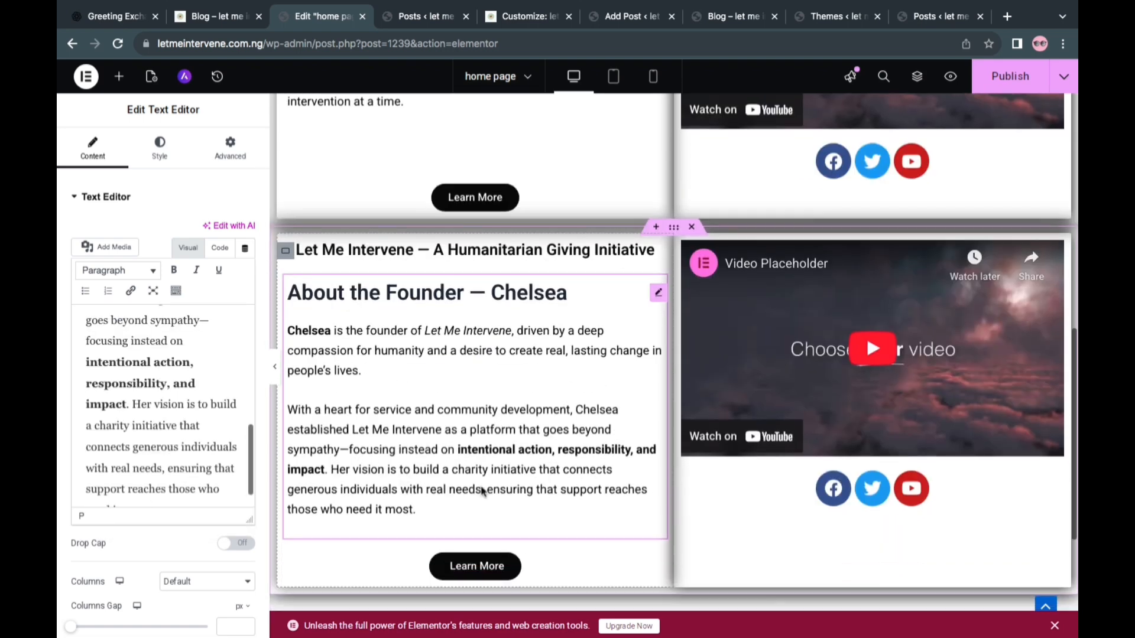
{"action": "scroll", "coordinate": [165, 373], "scroll_direction": "up", "scroll_amount": 5}
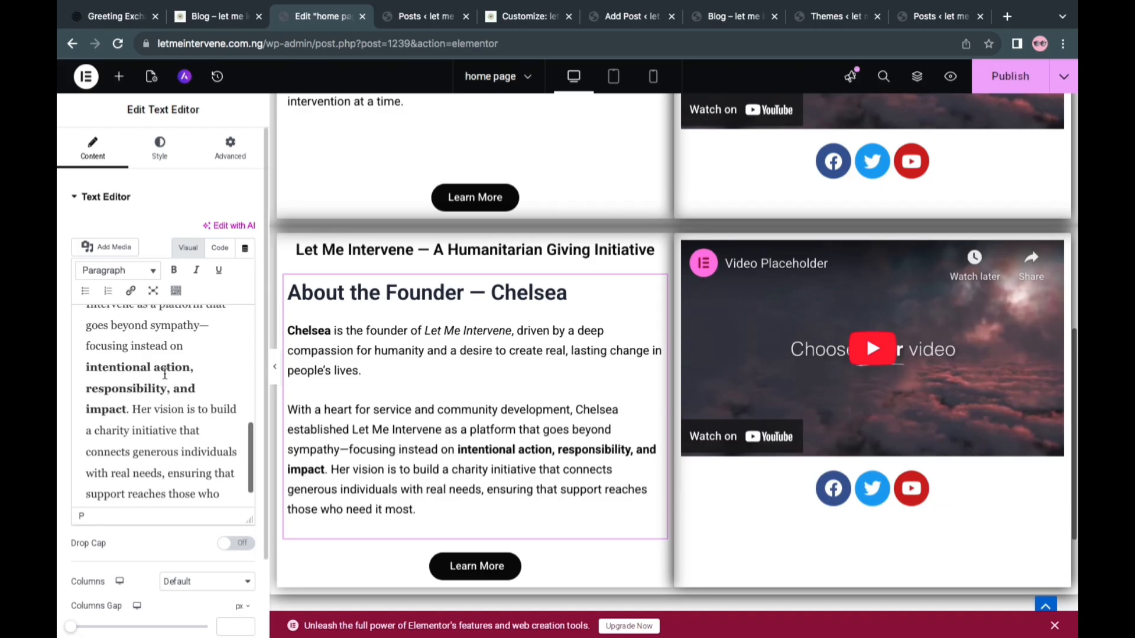
{"action": "left_click_drag", "start_coordinate": [172, 393], "coordinate": [99, 294]}
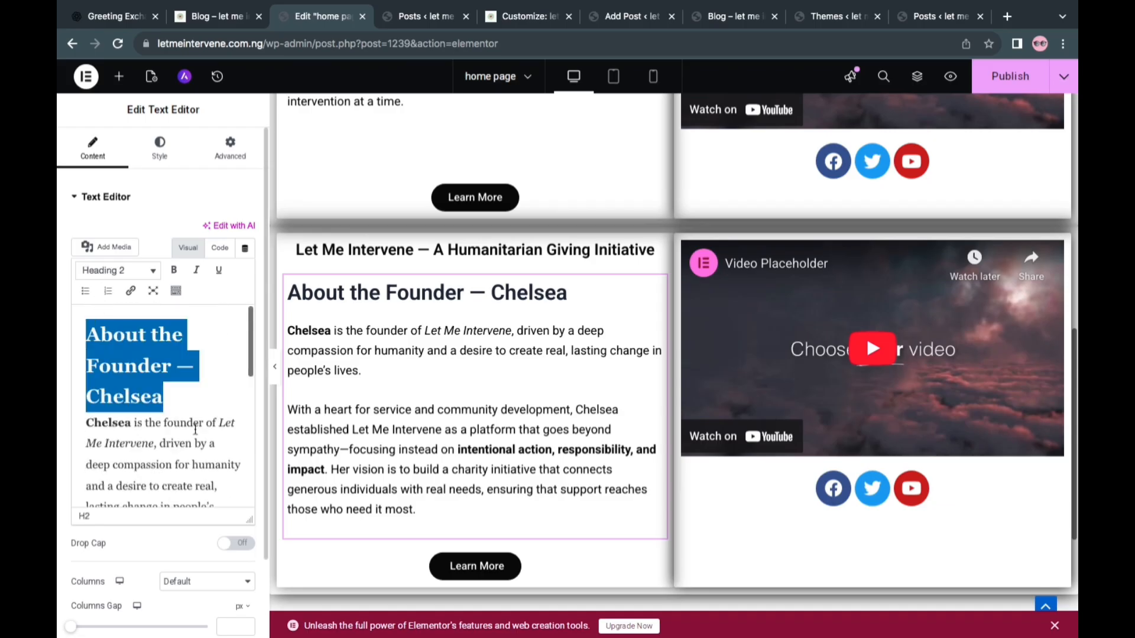
{"action": "key", "text": "BackSpace"}
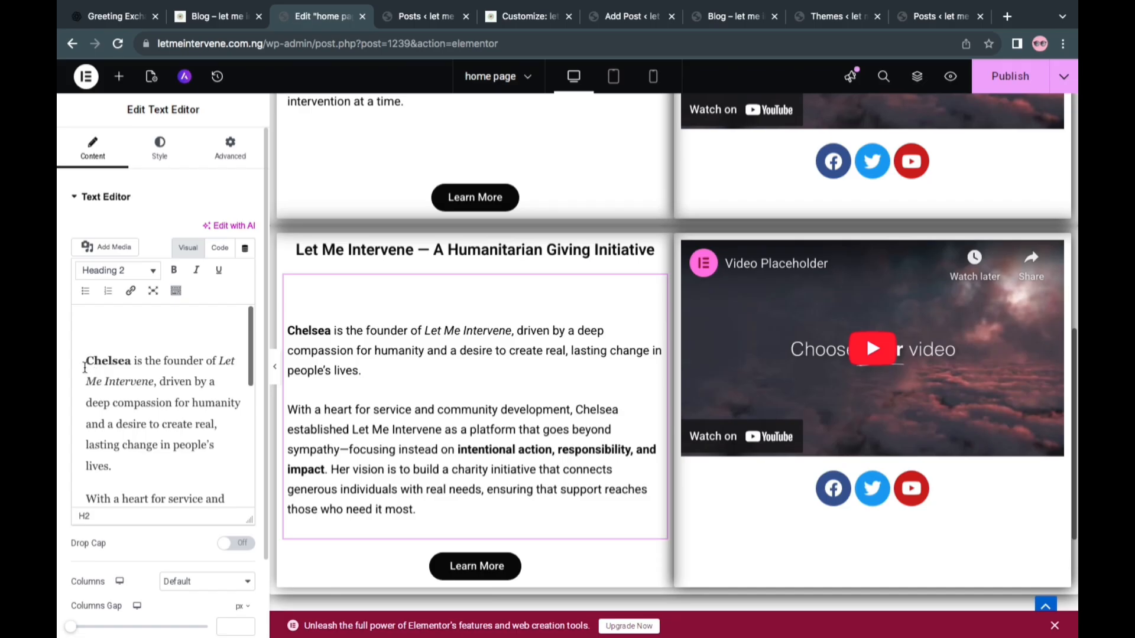
{"action": "left_click", "coordinate": [85, 367]}
{"action": "key", "text": "BackSpace"}
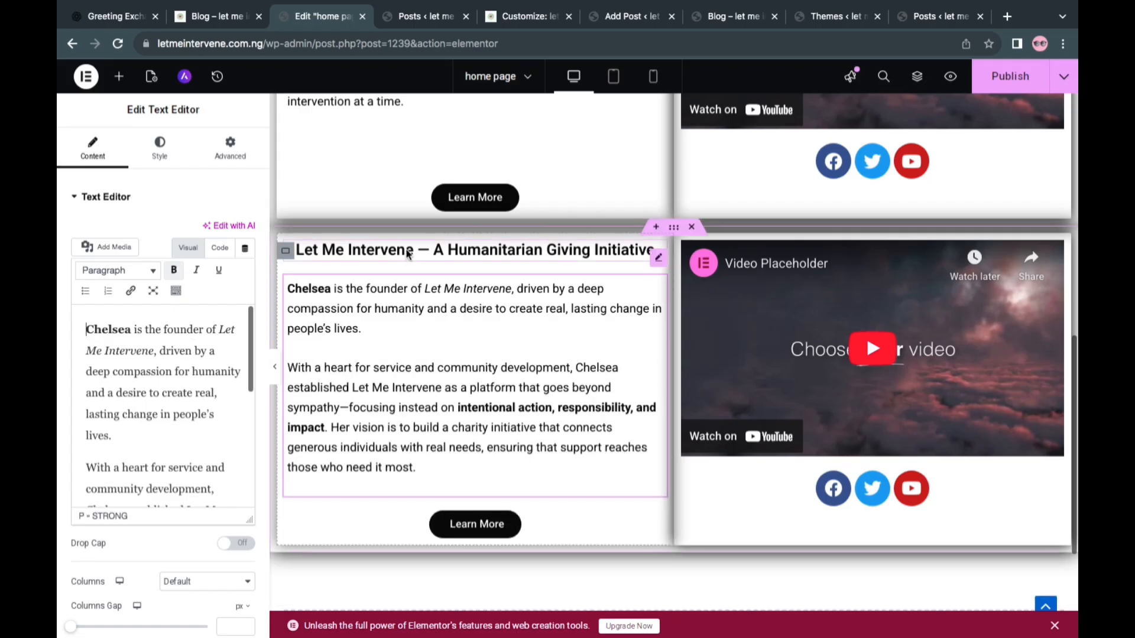
Replace the duplicated section's heading title with "About the Founder" followed by a dash and the founder's name
{"action": "left_click", "coordinate": [357, 264]}
{"action": "triple_click", "coordinate": [130, 267]}
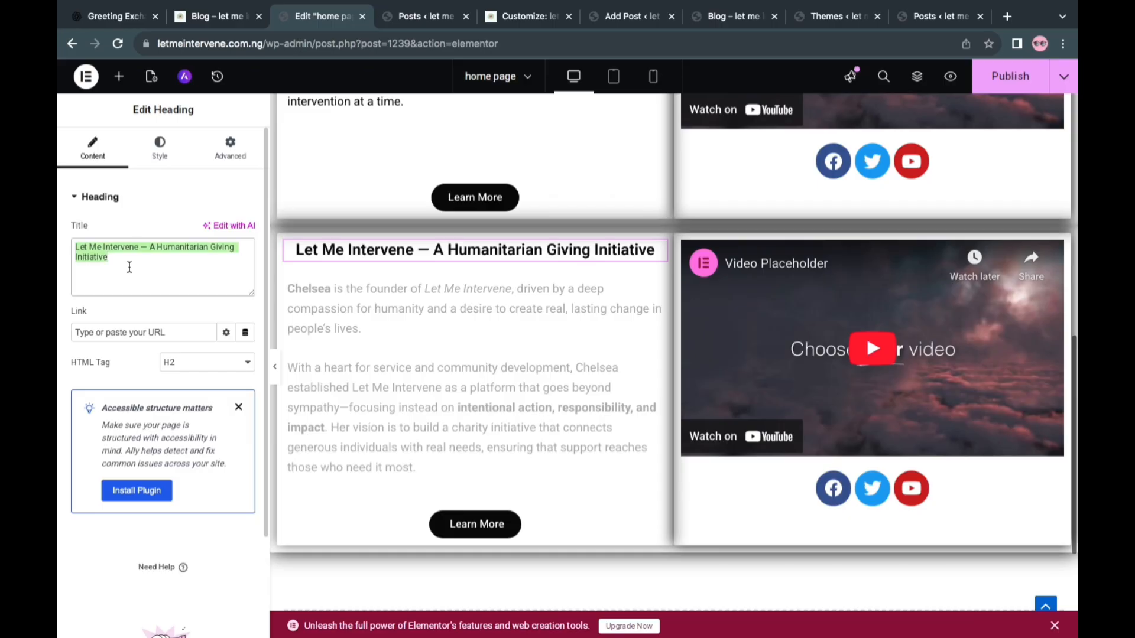
{"action": "key", "text": "BackSpace"}
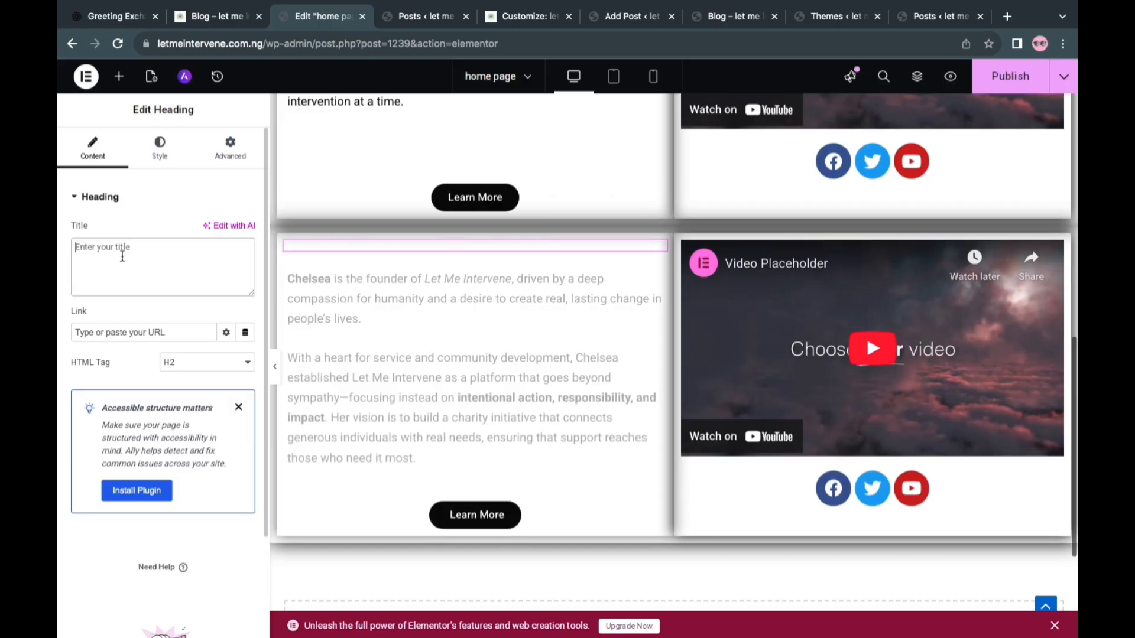
{"action": "right_click", "coordinate": [123, 255]}
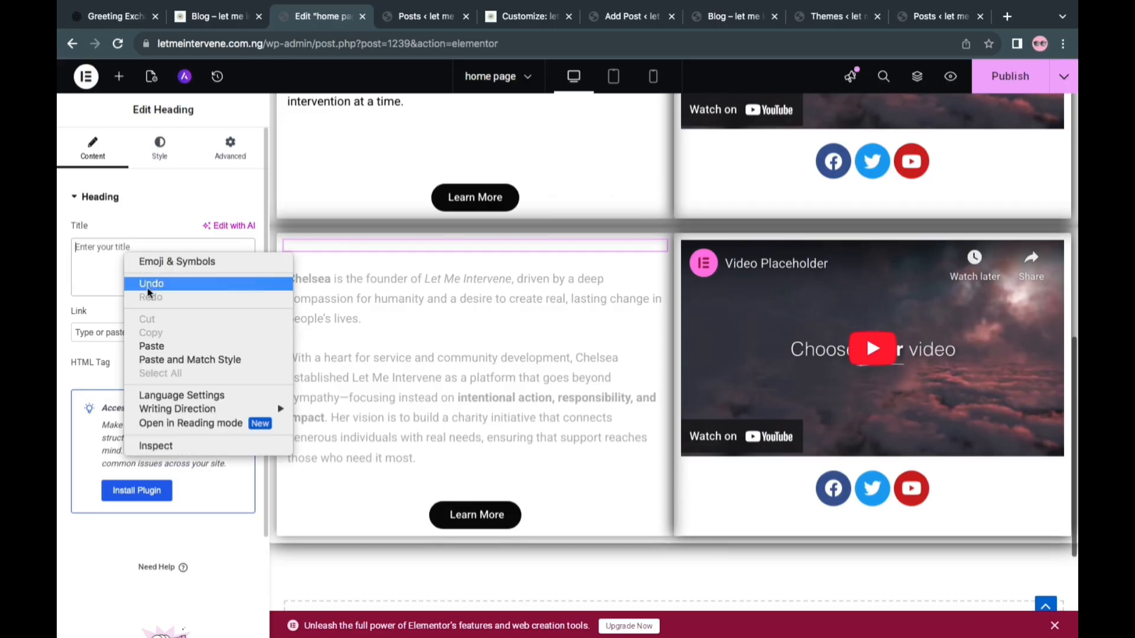
{"action": "left_click", "coordinate": [146, 343]}
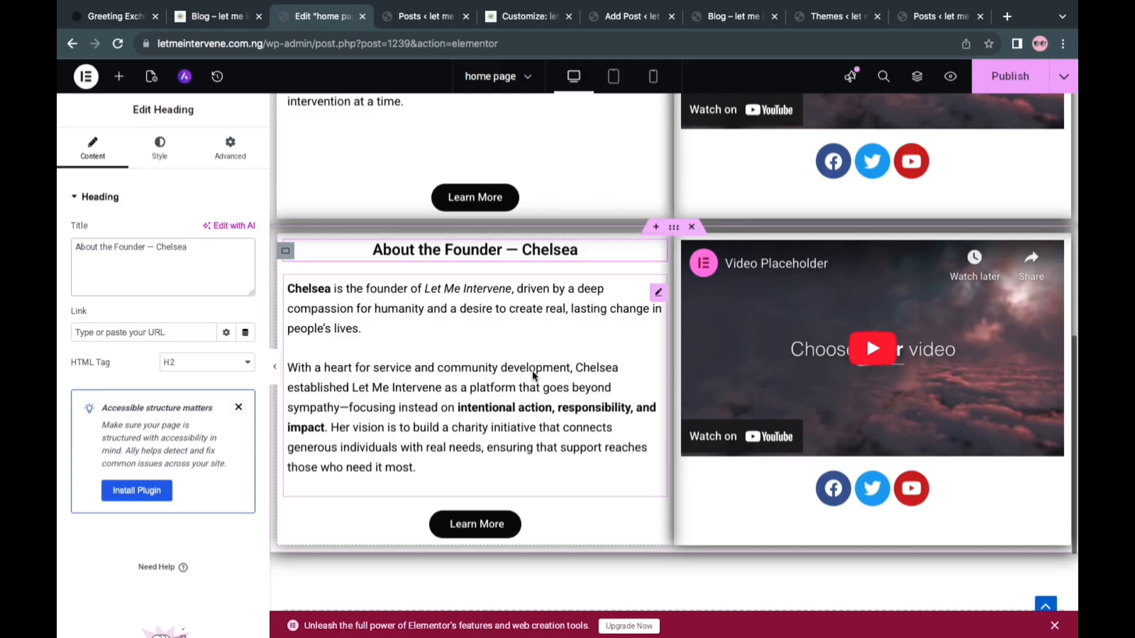
Compare the layout of the charity introduction section with the founder section below it
{"action": "scroll", "coordinate": [591, 248], "scroll_direction": "up", "scroll_amount": 5}
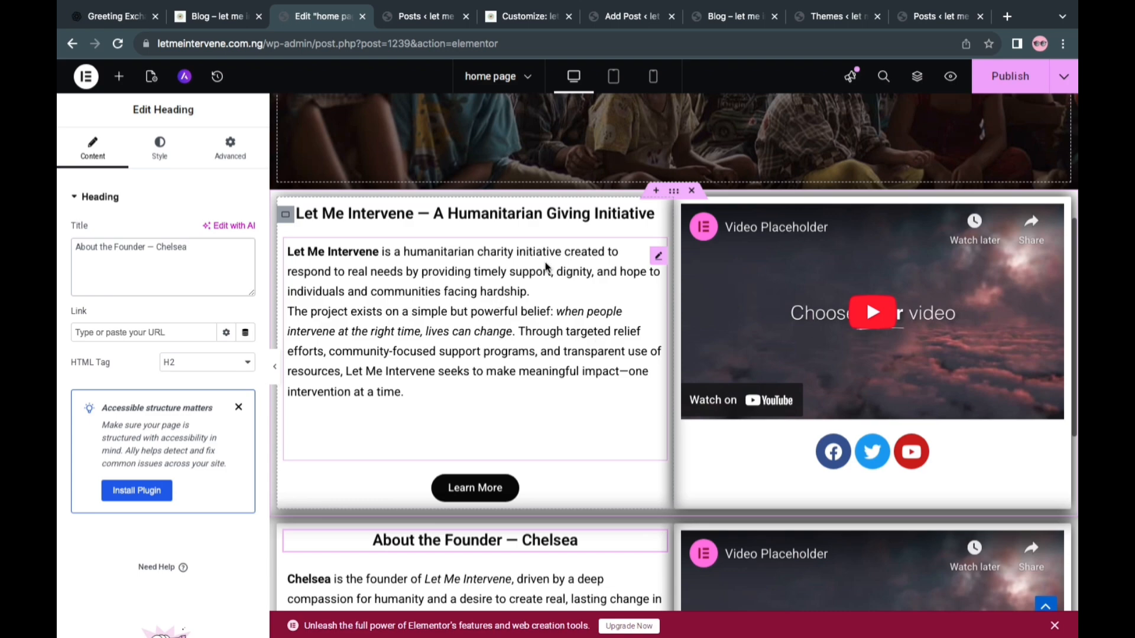
{"action": "scroll", "coordinate": [546, 266], "scroll_direction": "up", "scroll_amount": 2}
{"action": "scroll", "coordinate": [546, 267], "scroll_direction": "down", "scroll_amount": 2}
{"action": "scroll", "coordinate": [545, 267], "scroll_direction": "down", "scroll_amount": 5}
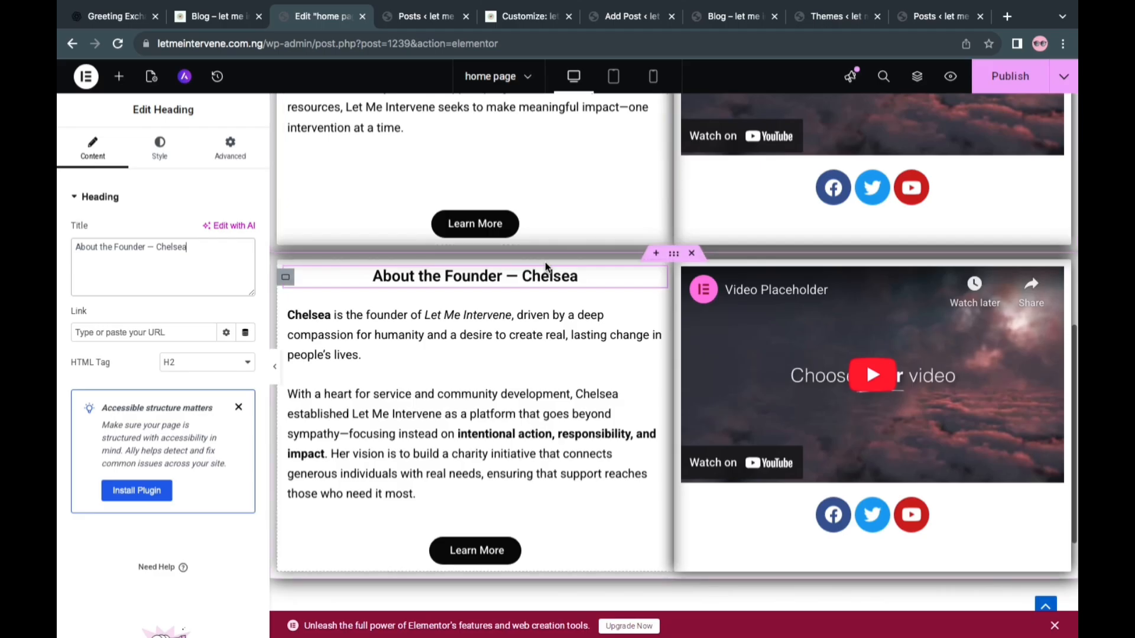
{"action": "scroll", "coordinate": [555, 348], "scroll_direction": "down", "scroll_amount": 1}
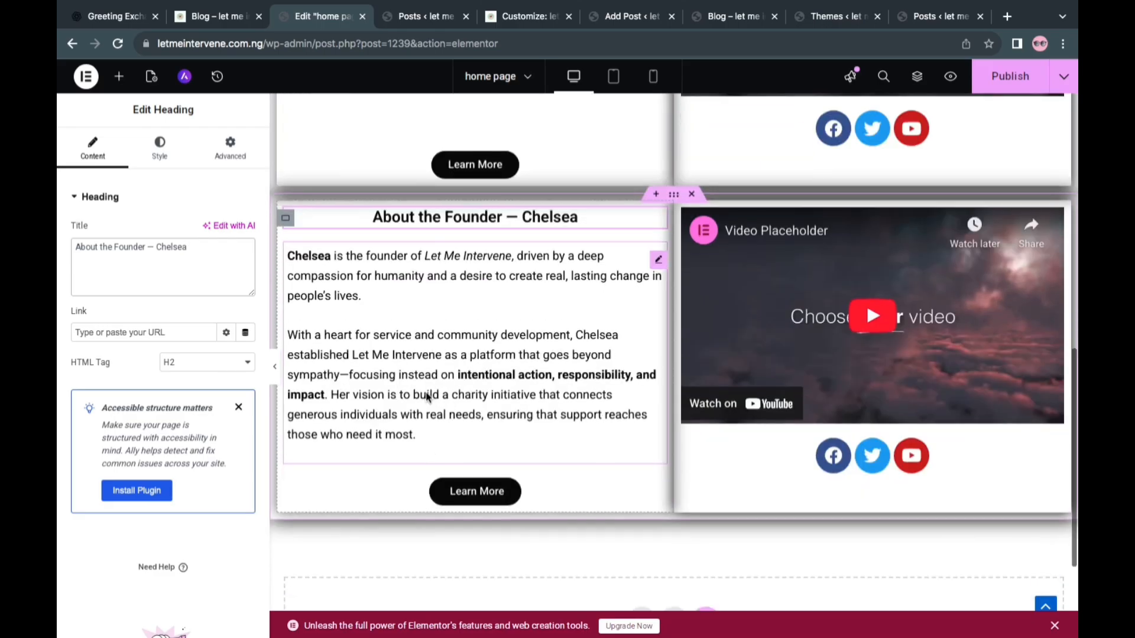
{"action": "scroll", "coordinate": [488, 339], "scroll_direction": "up", "scroll_amount": 1}
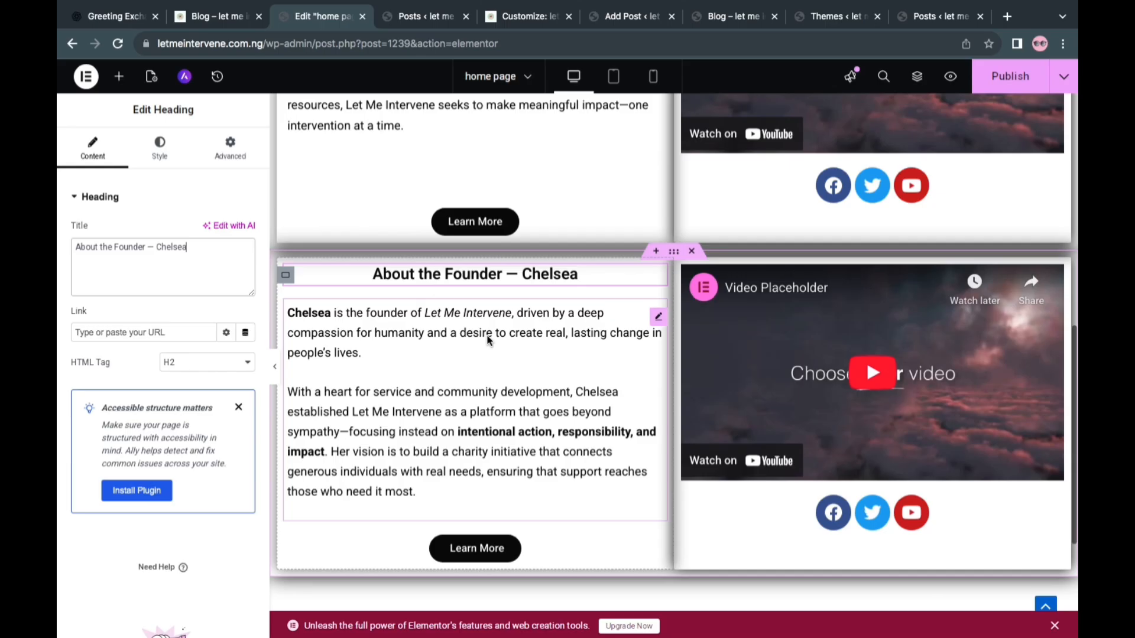
{"action": "scroll", "coordinate": [488, 340], "scroll_direction": "up", "scroll_amount": 5}
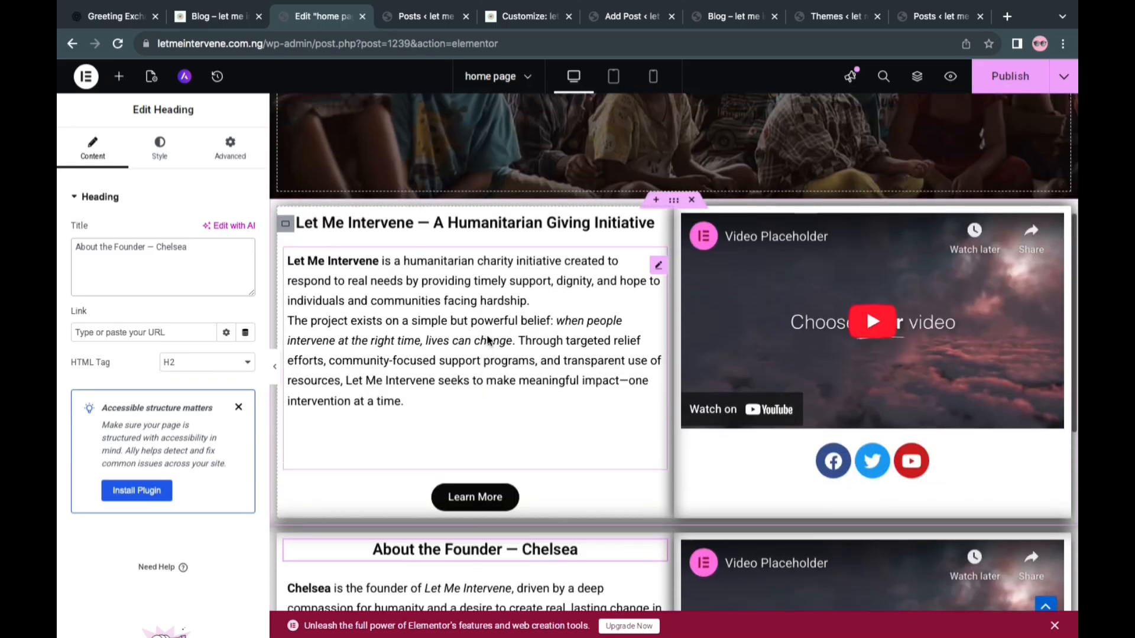
Set the logo image WhatsApp-Image-2026-01-09-at-4.08.11-PM.jpeg as the background of the introduction section's video container
{"action": "scroll", "coordinate": [488, 340], "scroll_direction": "up", "scroll_amount": 2}
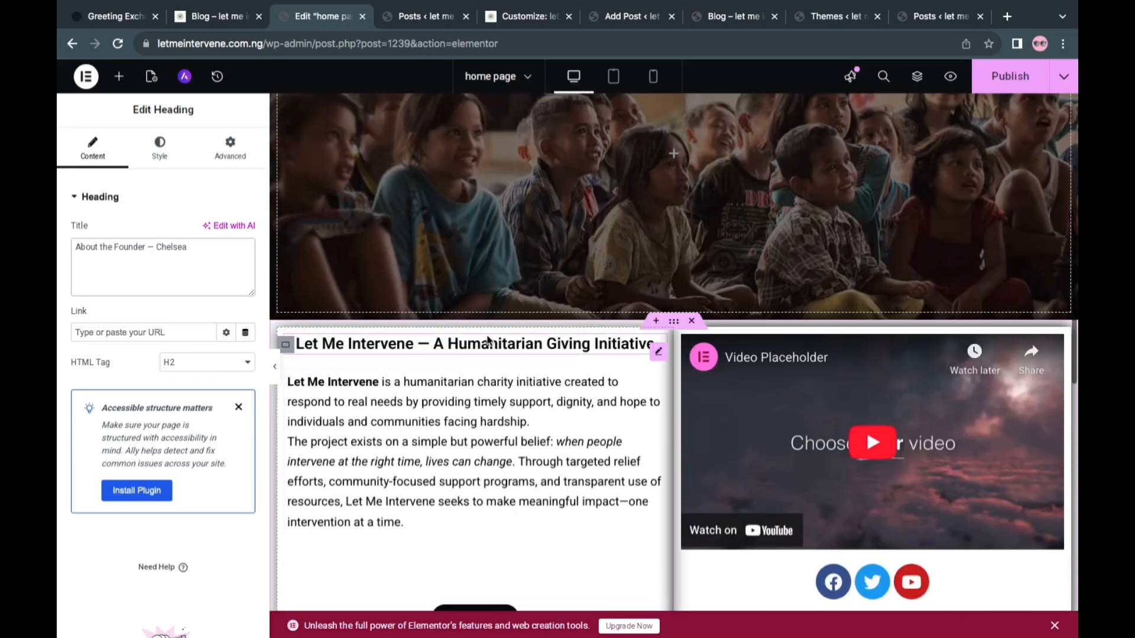
{"action": "scroll", "coordinate": [488, 342], "scroll_direction": "up", "scroll_amount": 2}
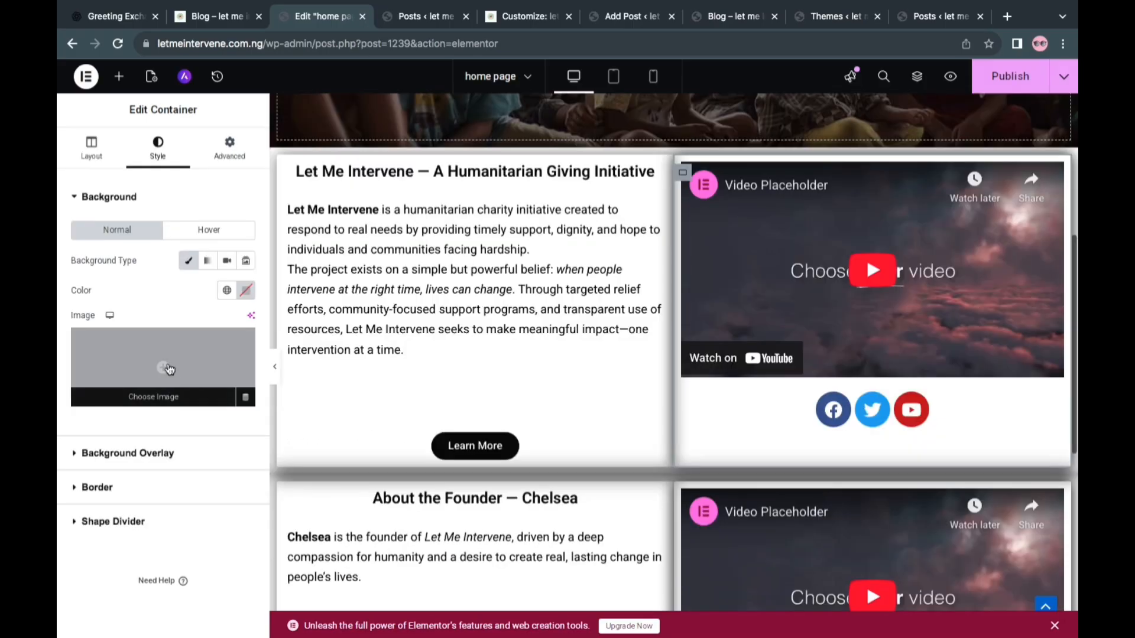
{"action": "left_click", "coordinate": [167, 368]}
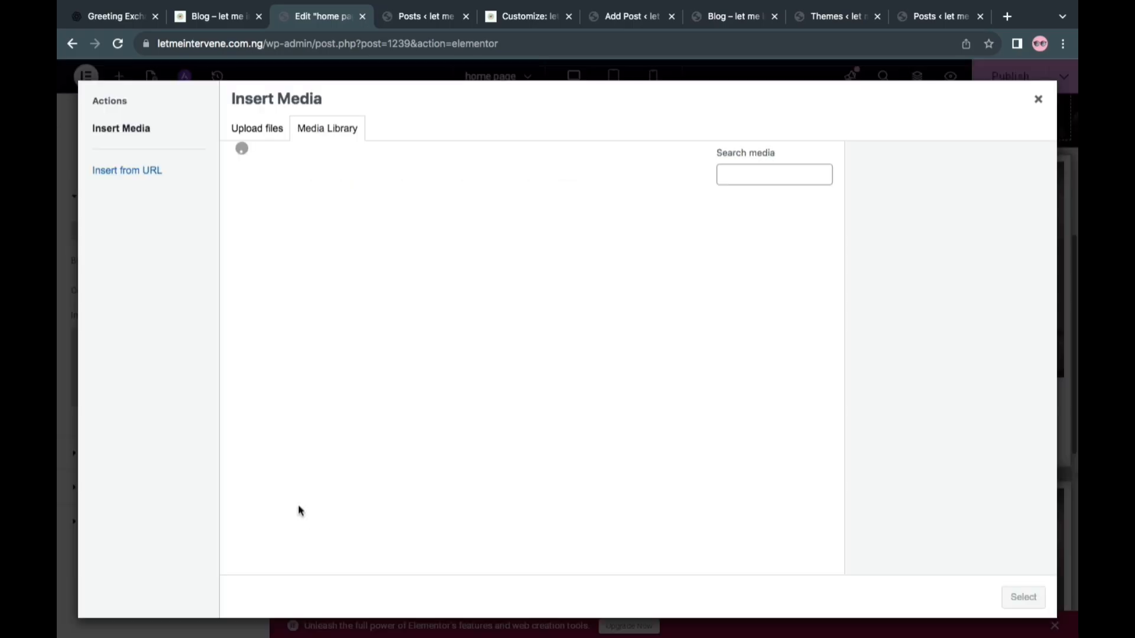
{"action": "left_click", "coordinate": [507, 264]}
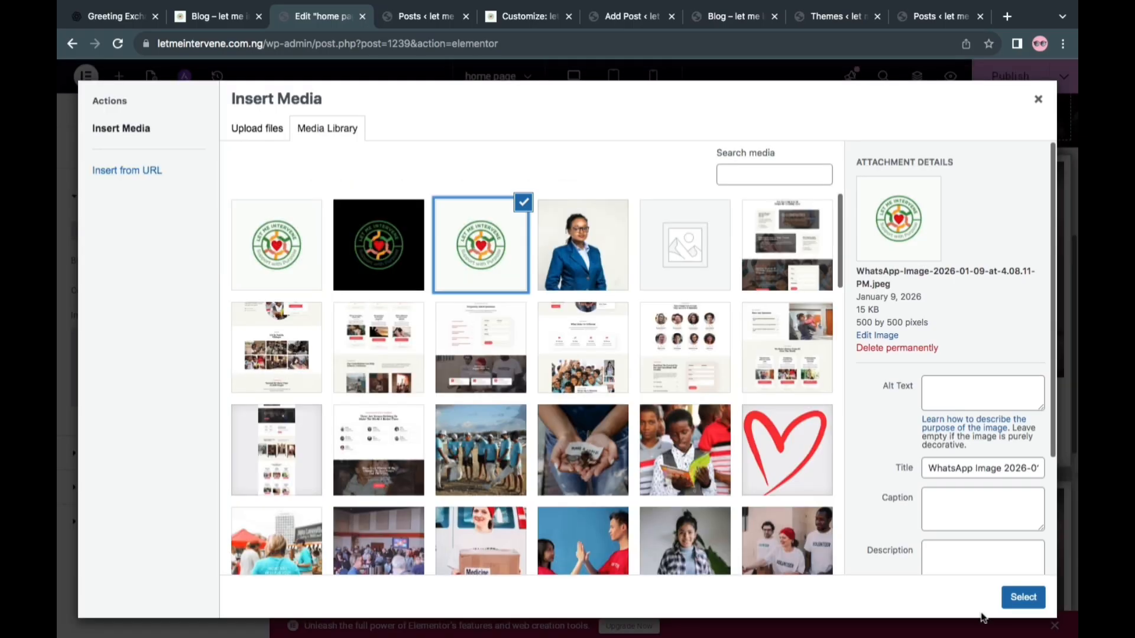
{"action": "left_click", "coordinate": [1012, 605]}
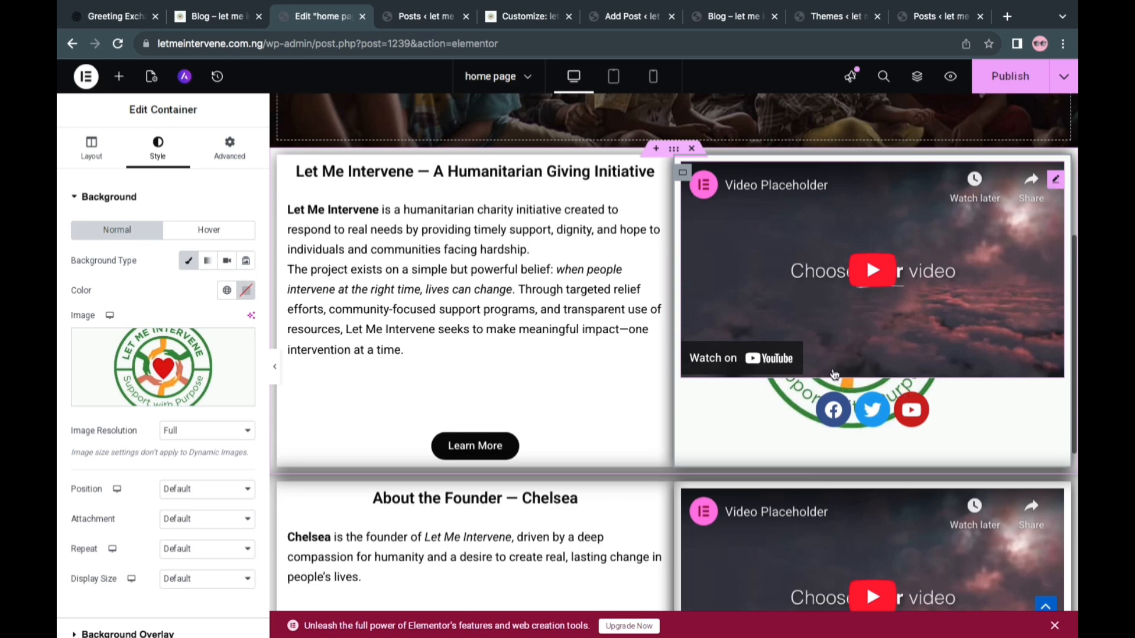
Delete the video and the social icons from the introduction section's logo-backed container
{"action": "right_click", "coordinate": [875, 366]}
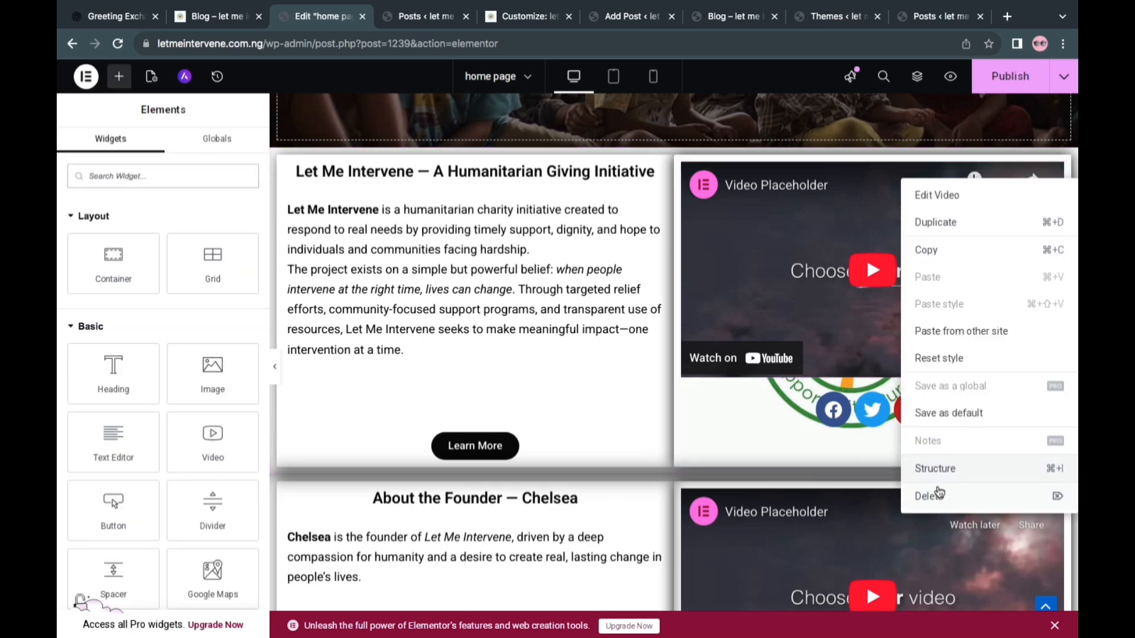
{"action": "left_click", "coordinate": [936, 496]}
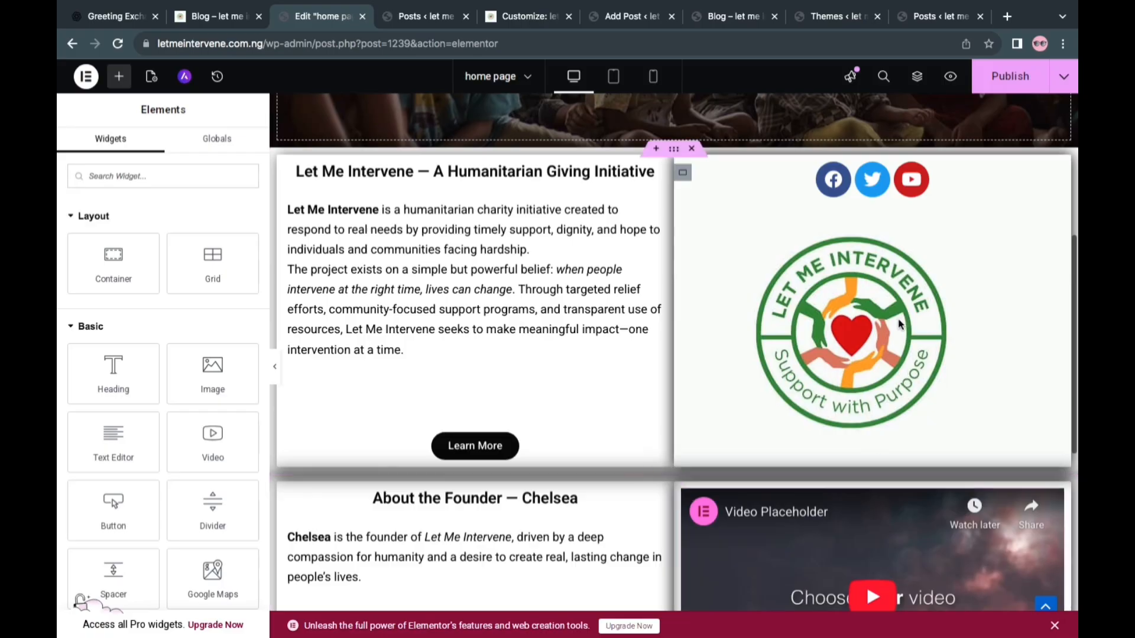
{"action": "right_click", "coordinate": [876, 184]}
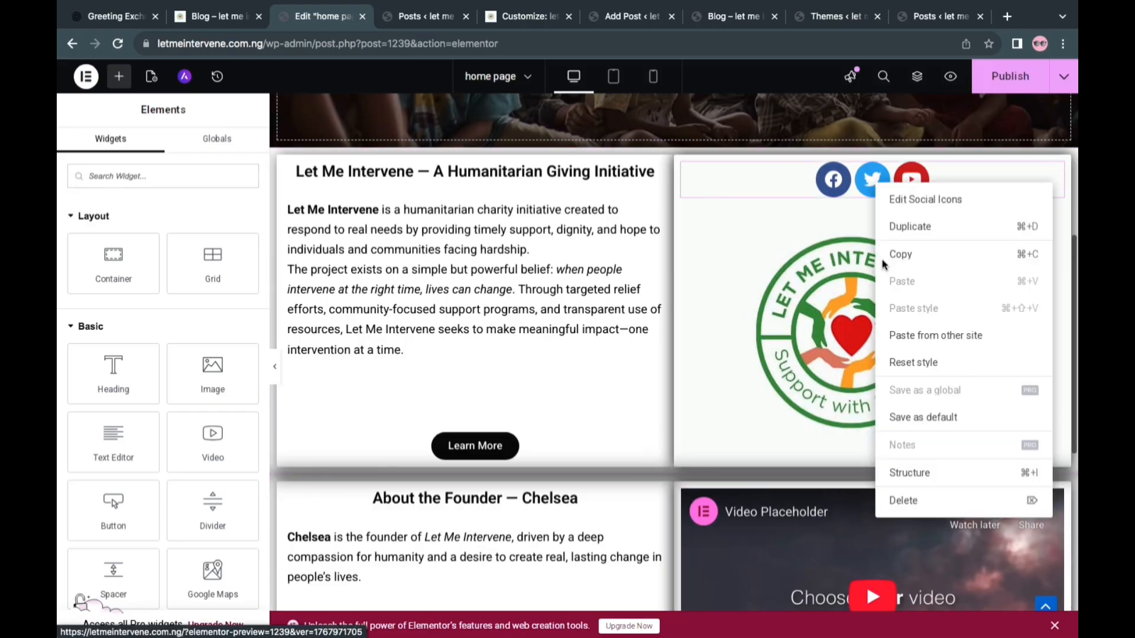
{"action": "left_click", "coordinate": [919, 500]}
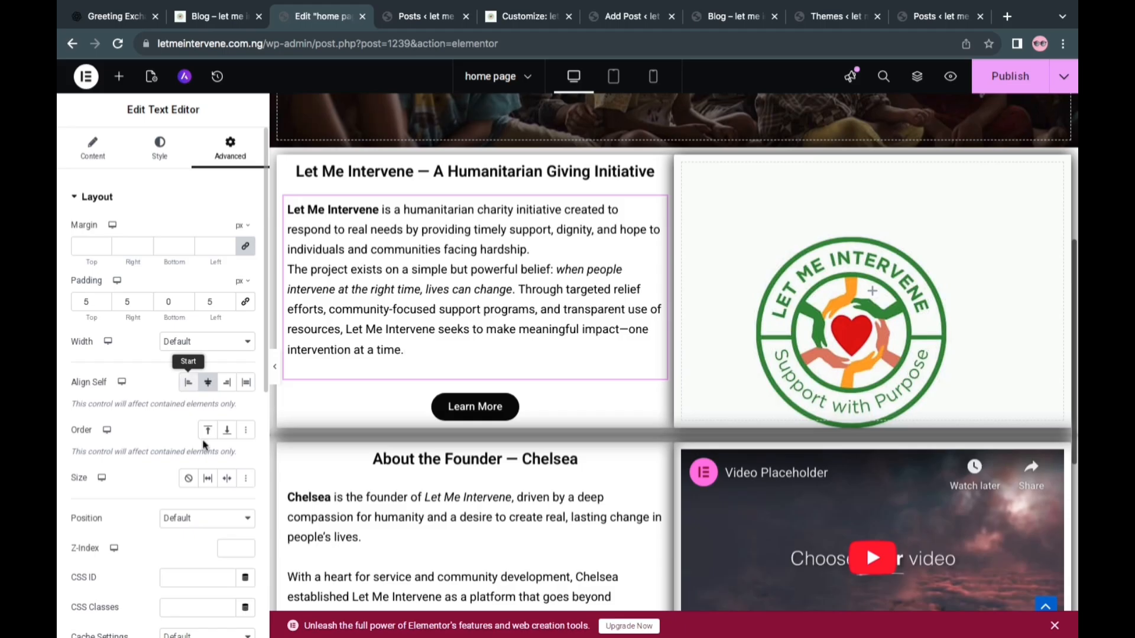
Set the introduction body text to size 18 px with paragraph spacing 1 px, and publish the page
{"action": "left_click", "coordinate": [189, 383]}
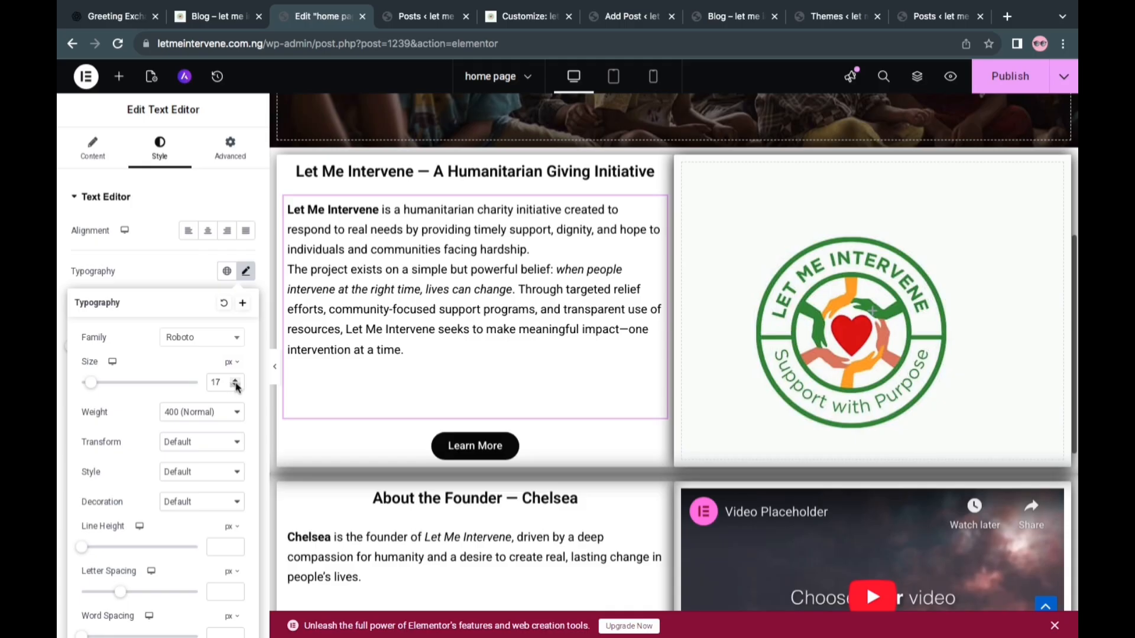
{"action": "left_click", "coordinate": [235, 380]}
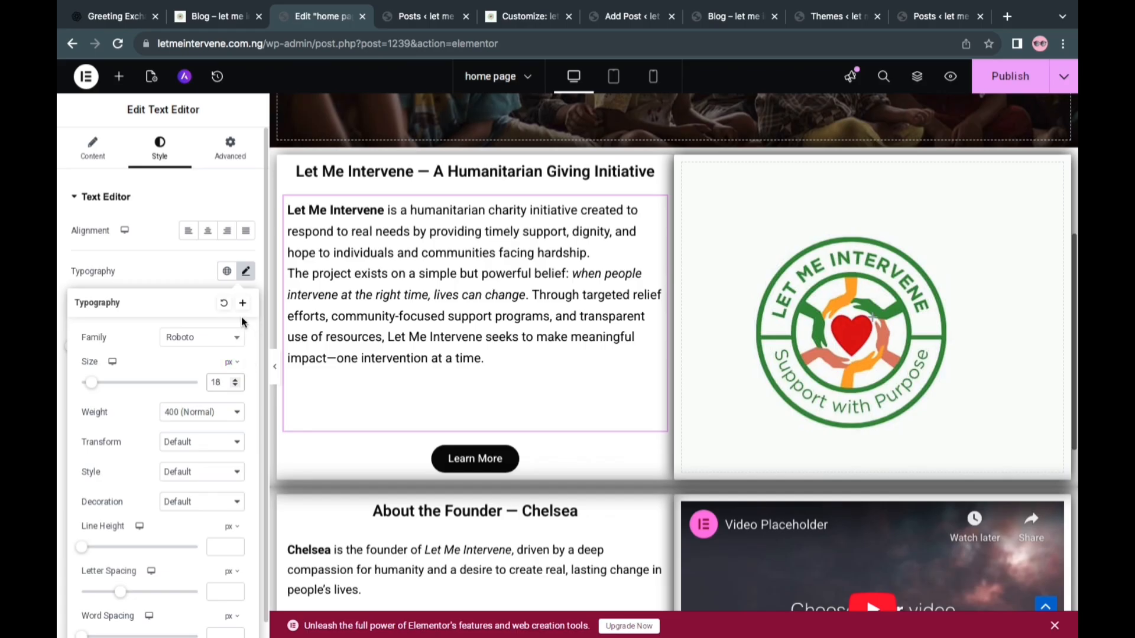
{"action": "left_click", "coordinate": [181, 279]}
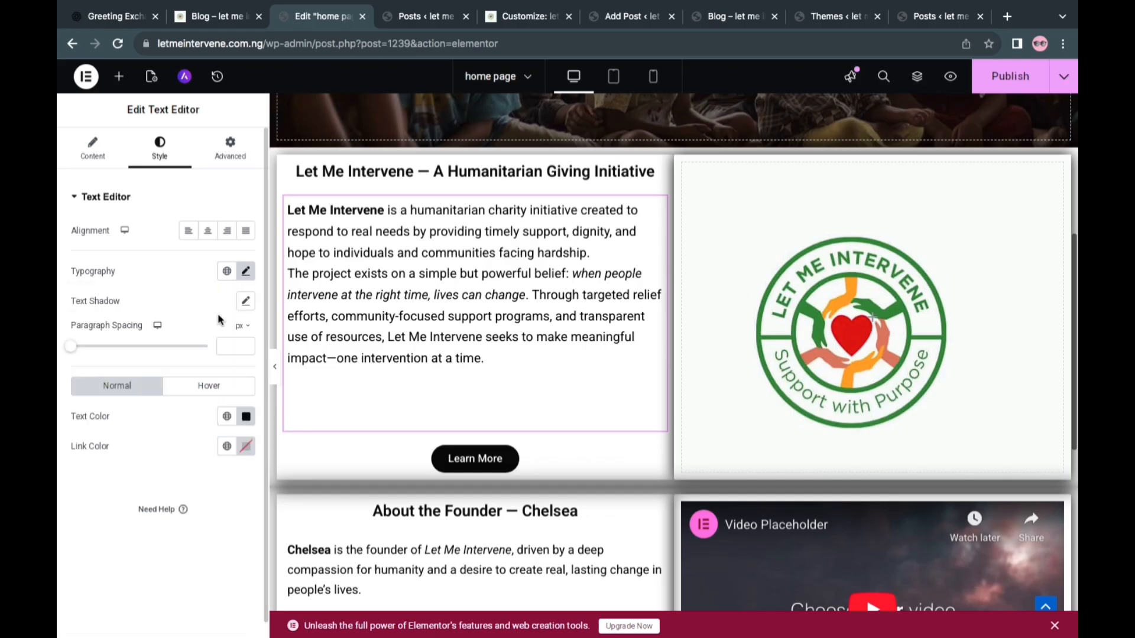
{"action": "left_click", "coordinate": [247, 344]}
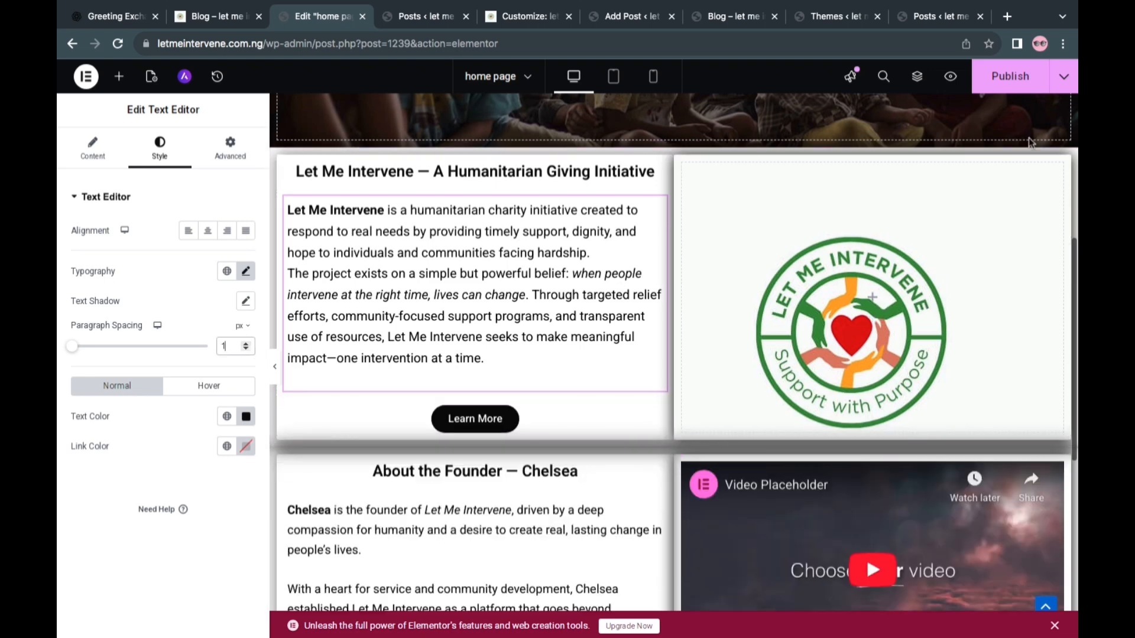
{"action": "left_click", "coordinate": [1006, 76]}
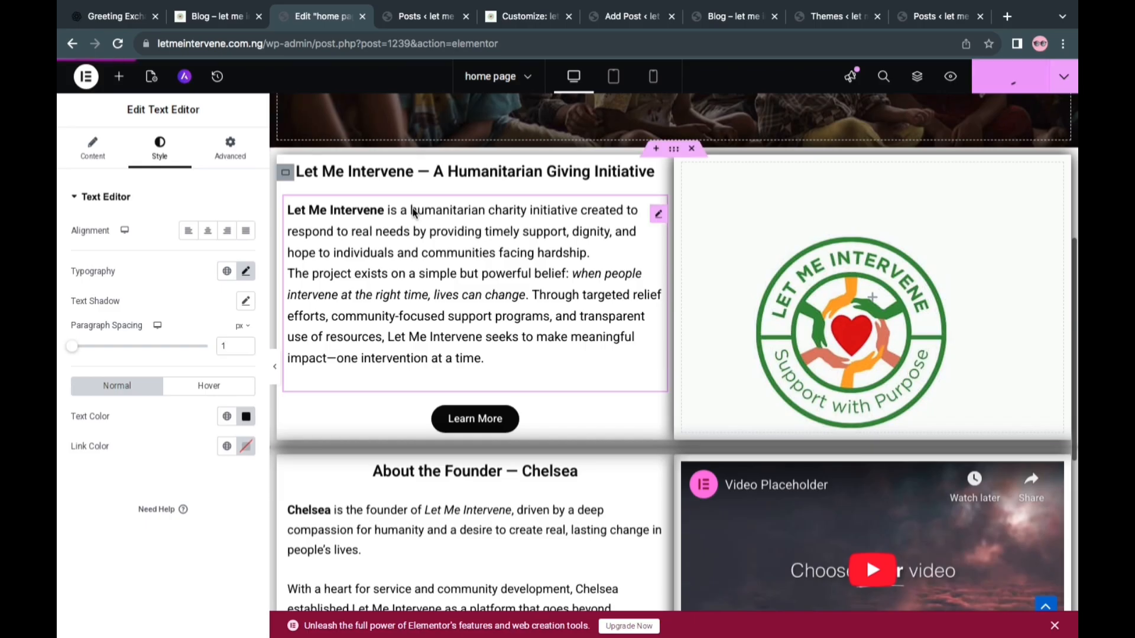
Set the introduction heading's font size to 23 px and publish the page
{"action": "left_click", "coordinate": [415, 181]}
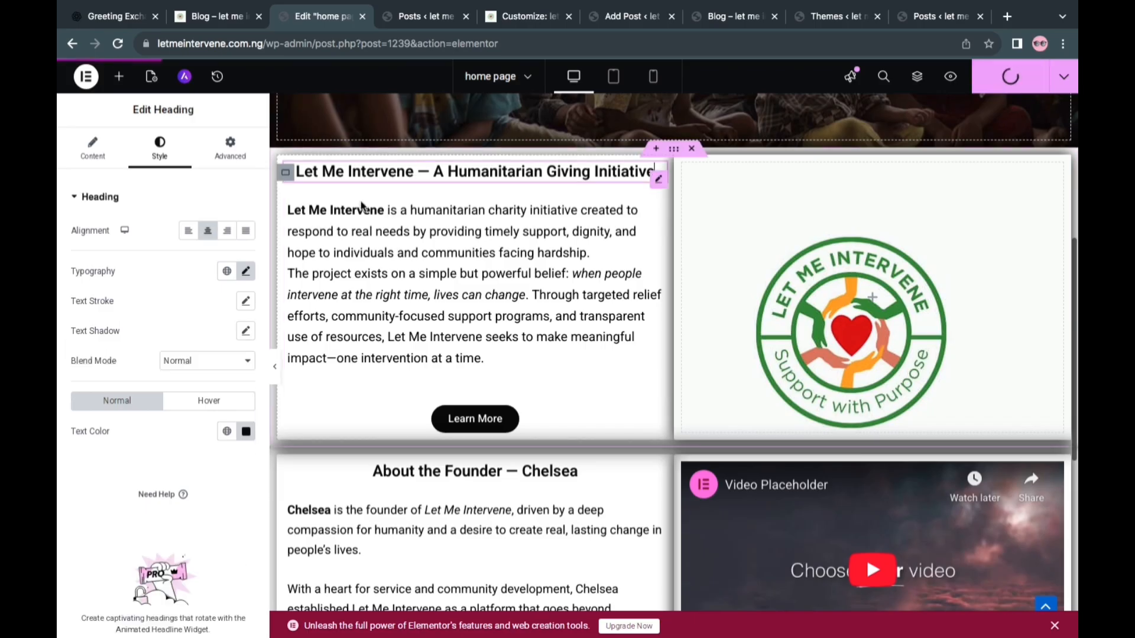
{"action": "left_click", "coordinate": [245, 272]}
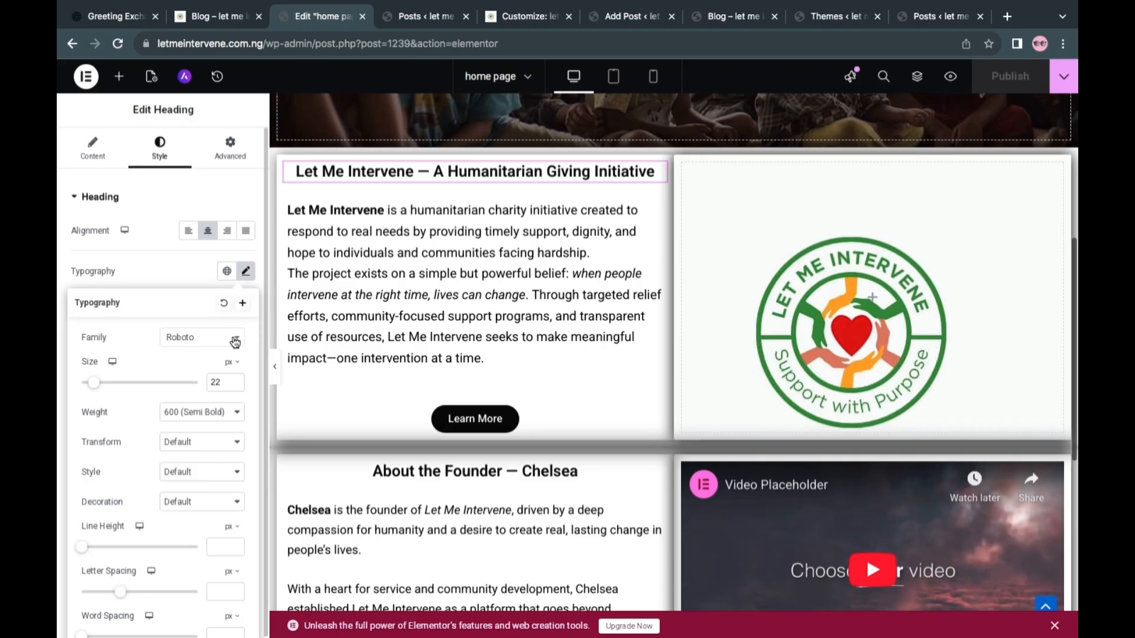
{"action": "left_click", "coordinate": [236, 380]}
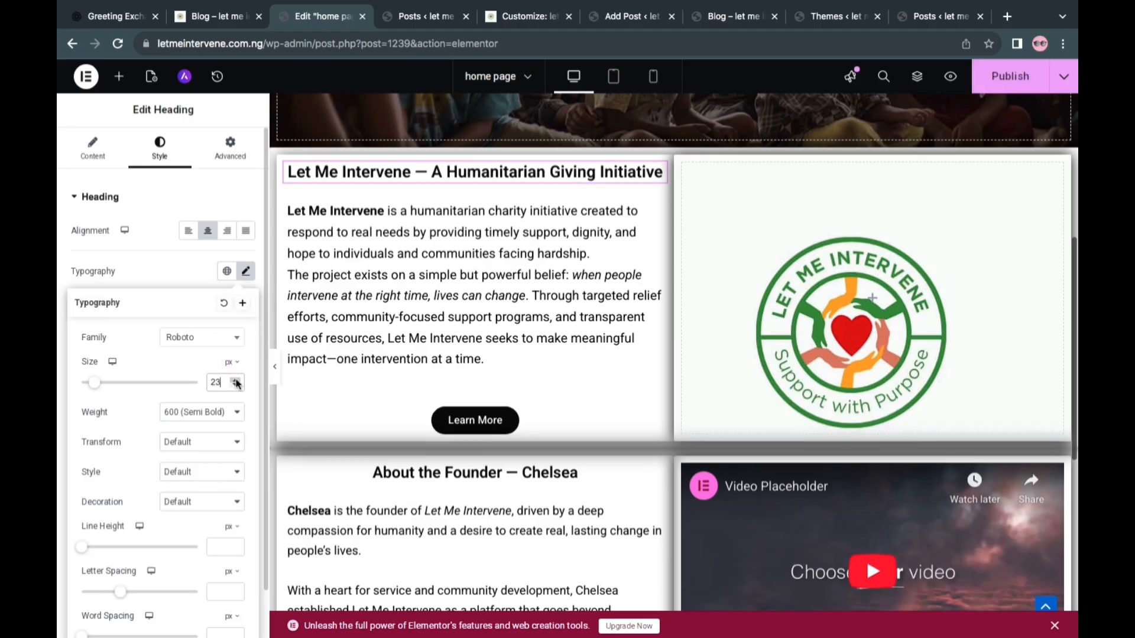
{"action": "left_click", "coordinate": [236, 380]}
{"action": "left_click", "coordinate": [235, 380]}
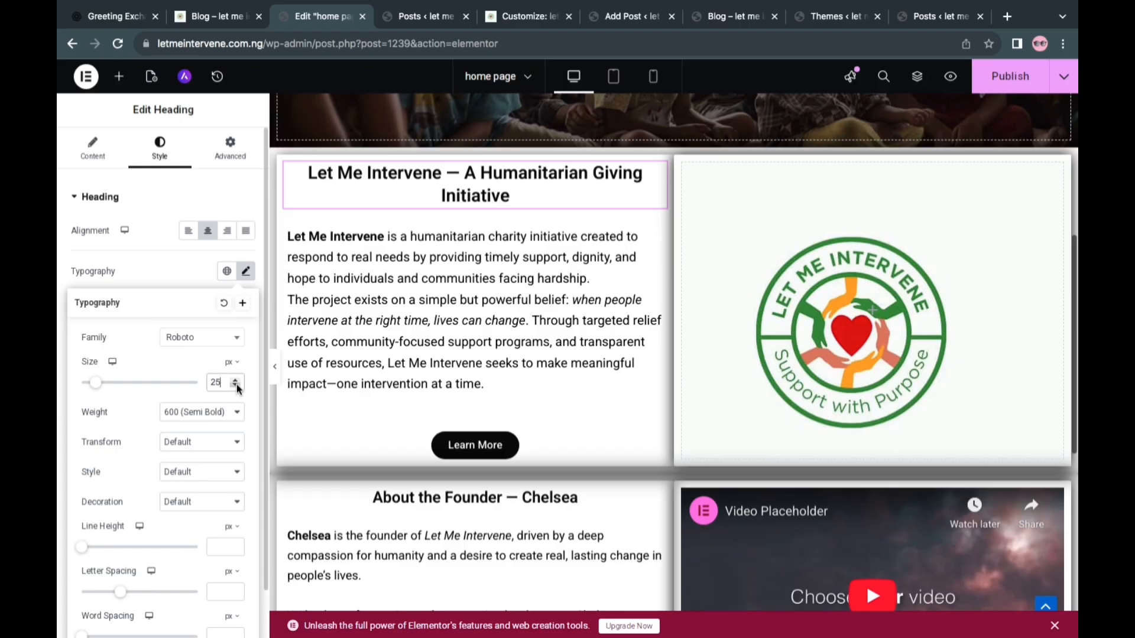
{"action": "left_click", "coordinate": [236, 386]}
{"action": "left_click", "coordinate": [236, 385]}
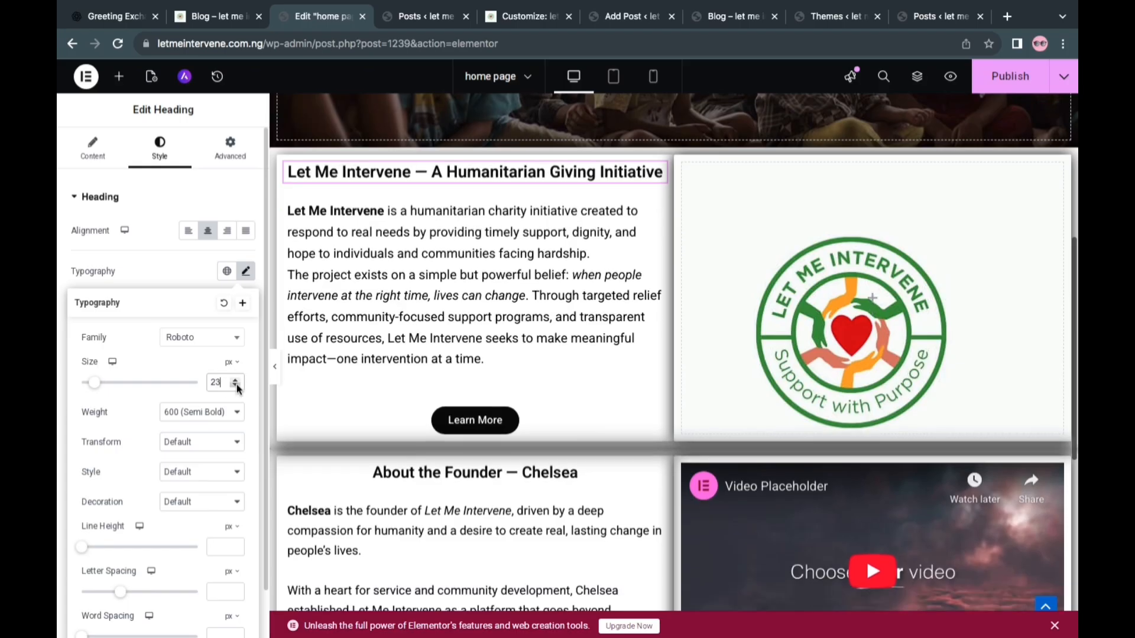
{"action": "left_click", "coordinate": [987, 81]}
Duplicate the introduction section with the logo background, placing the copy above the founder section
{"action": "scroll", "coordinate": [750, 354], "scroll_direction": "down", "scroll_amount": 3}
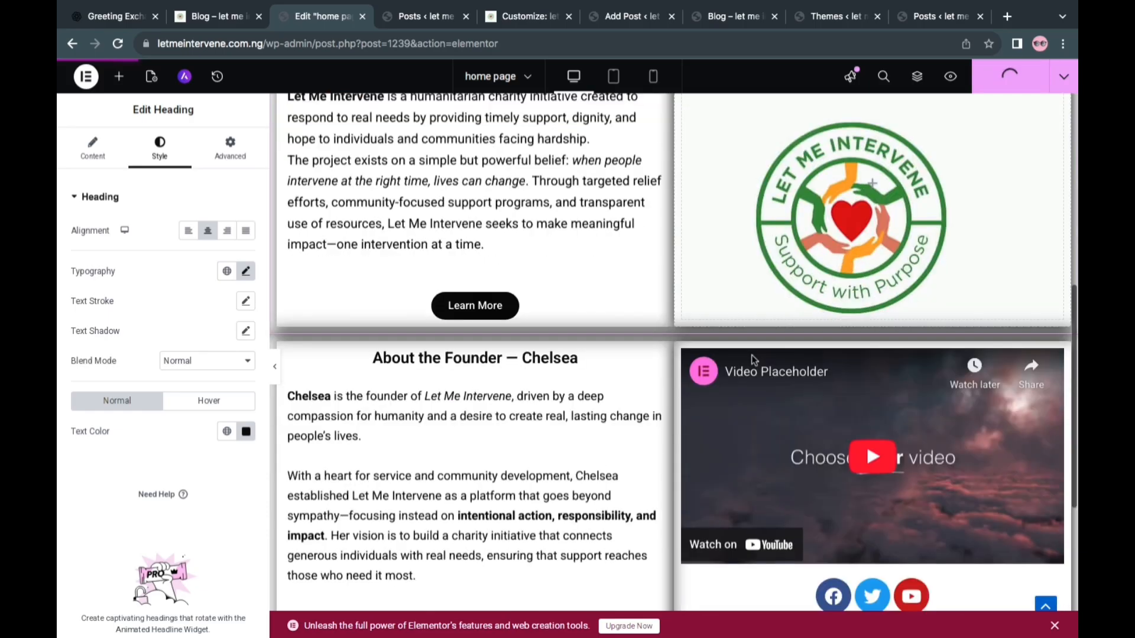
{"action": "left_click", "coordinate": [312, 210]}
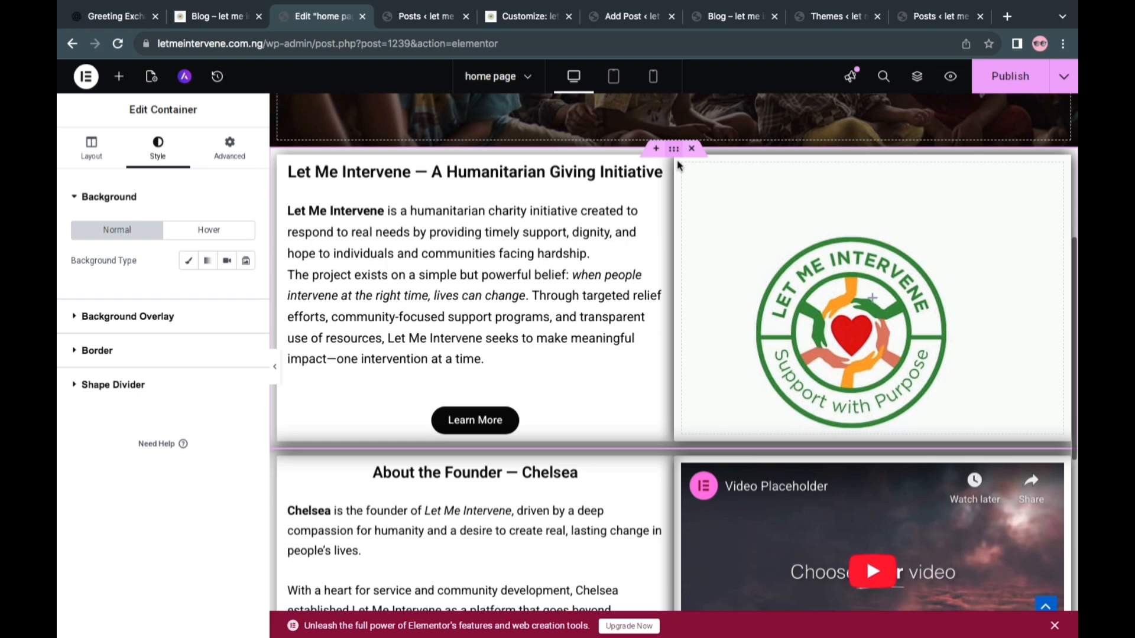
{"action": "right_click", "coordinate": [674, 153]}
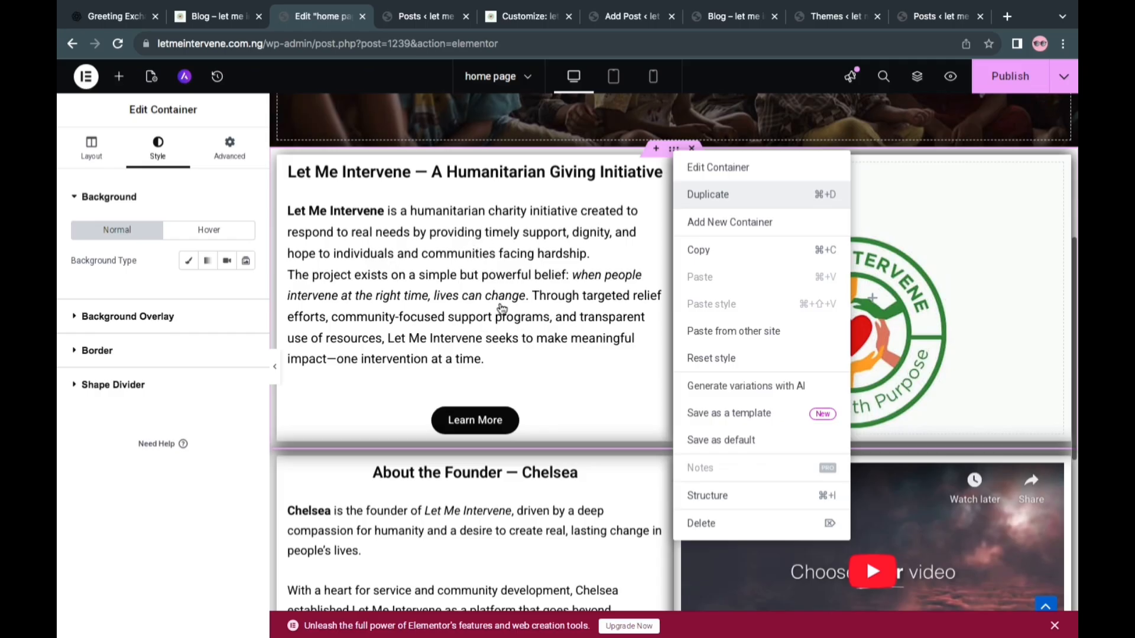
{"action": "scroll", "coordinate": [613, 390], "scroll_direction": "down", "scroll_amount": 2}
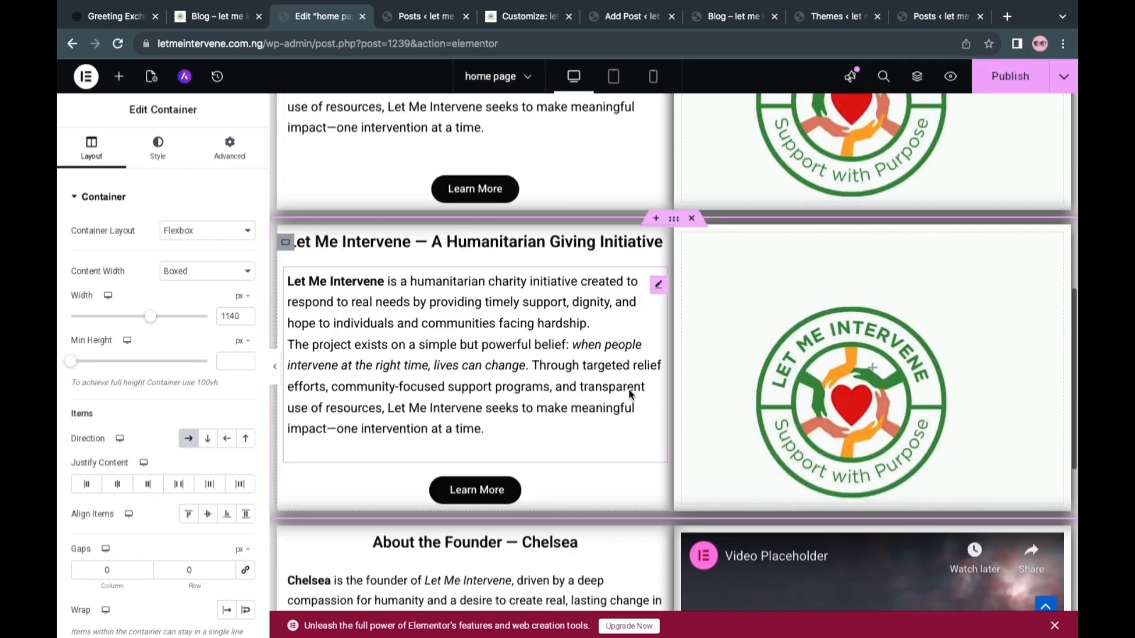
Replace the duplicated section's body text with the passage copied from the founder section below it
{"action": "scroll", "coordinate": [630, 395], "scroll_direction": "down", "scroll_amount": 1}
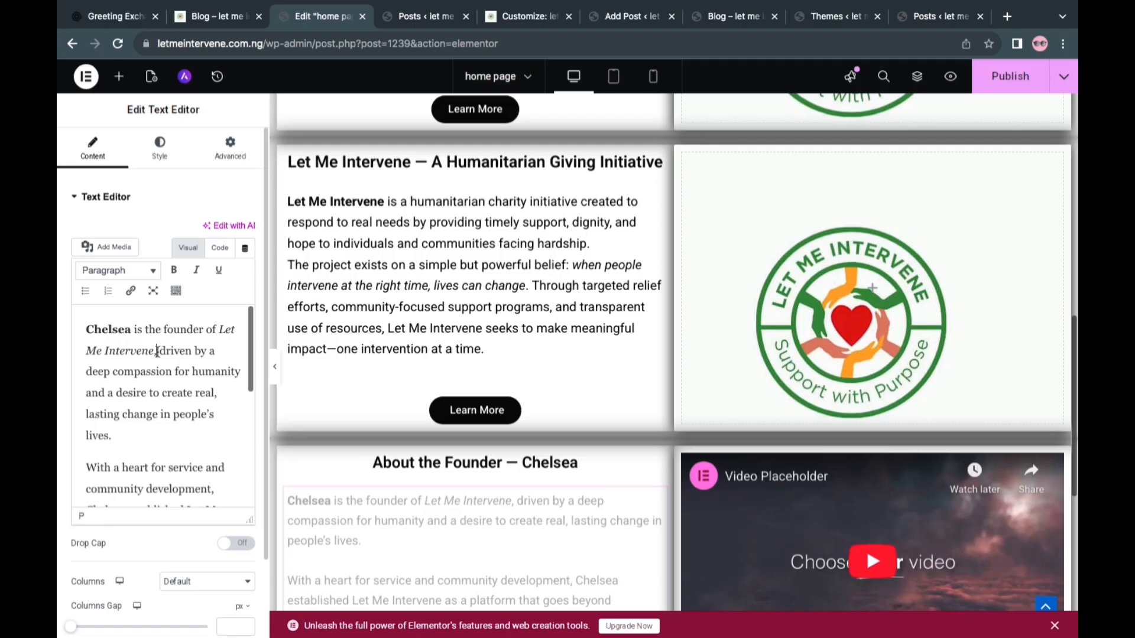
{"action": "key", "text": "ctrl+a"}
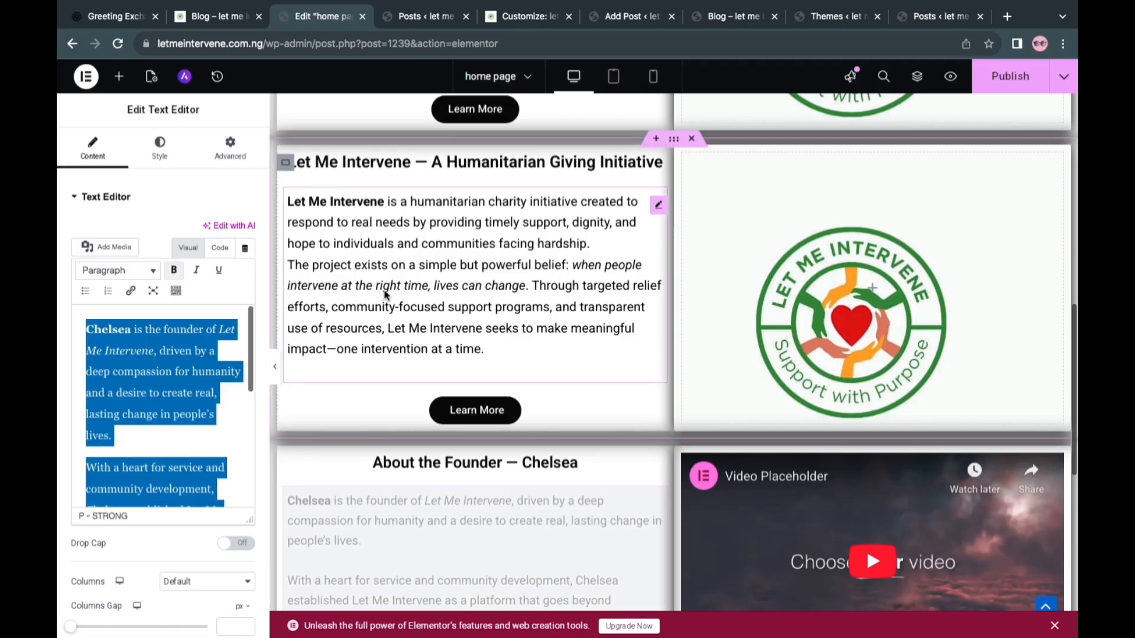
{"action": "left_click", "coordinate": [343, 302]}
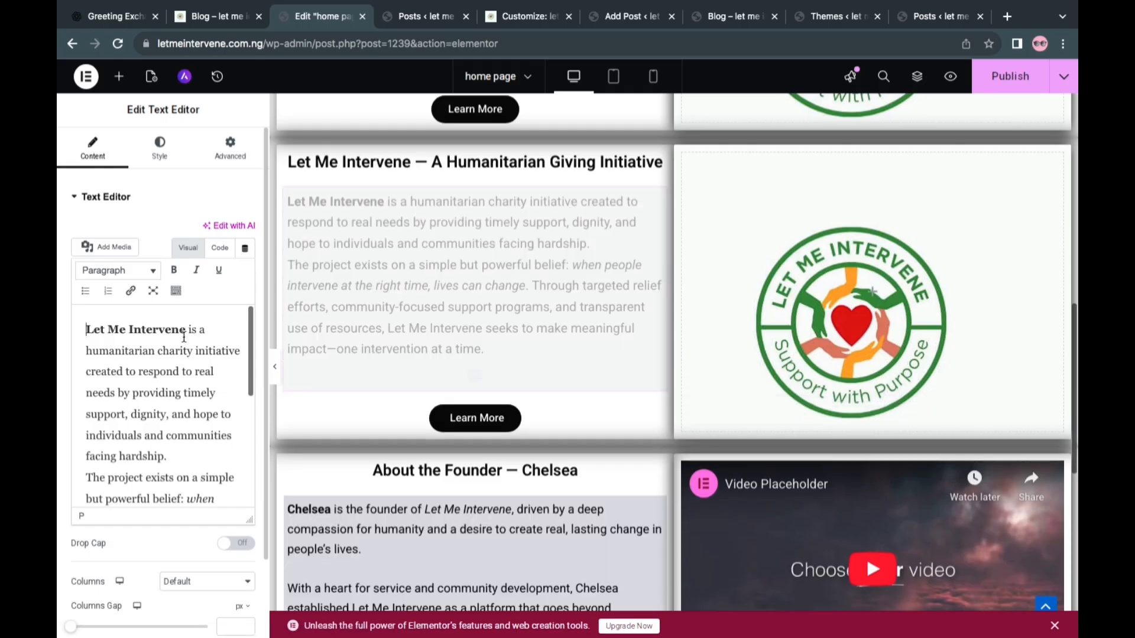
{"action": "key", "text": "ctrl+a"}
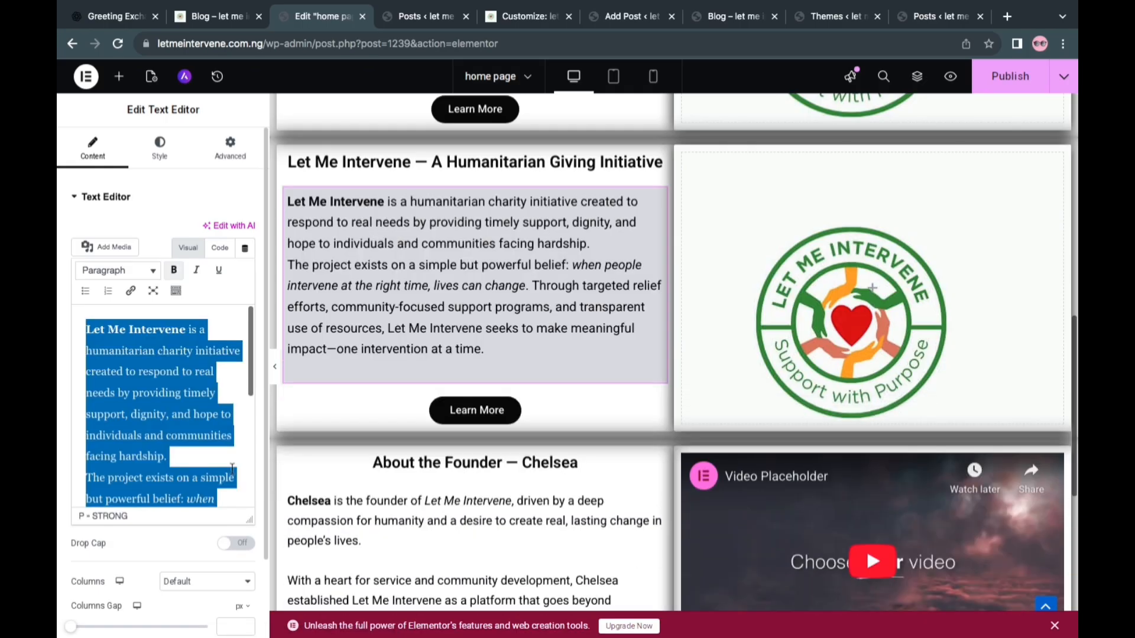
{"action": "key", "text": "BackSpace"}
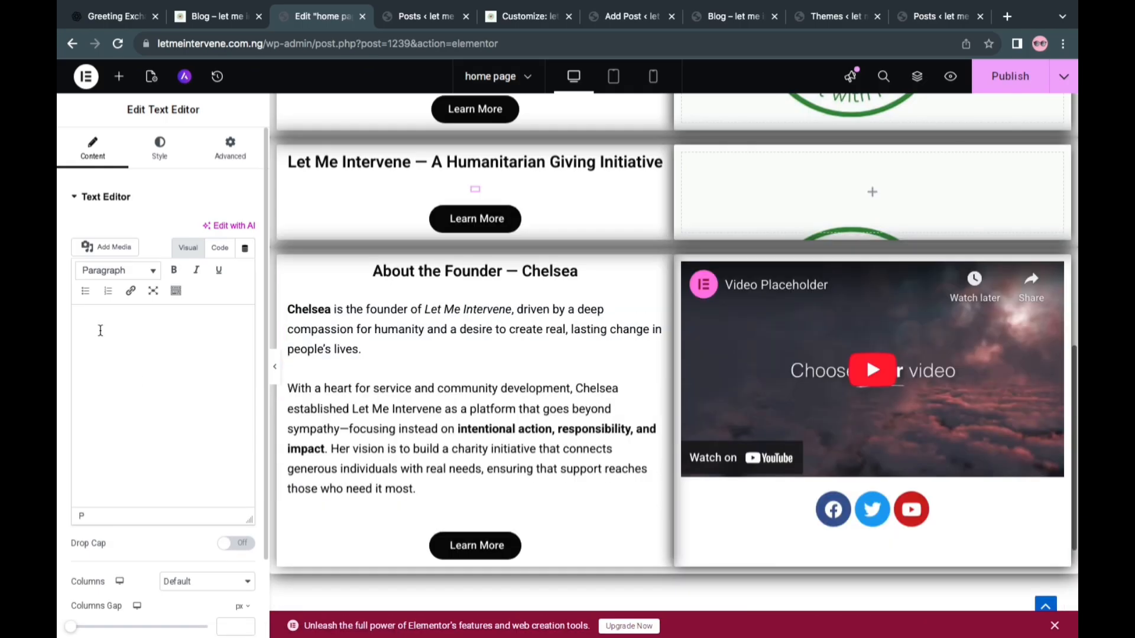
{"action": "right_click", "coordinate": [100, 330]}
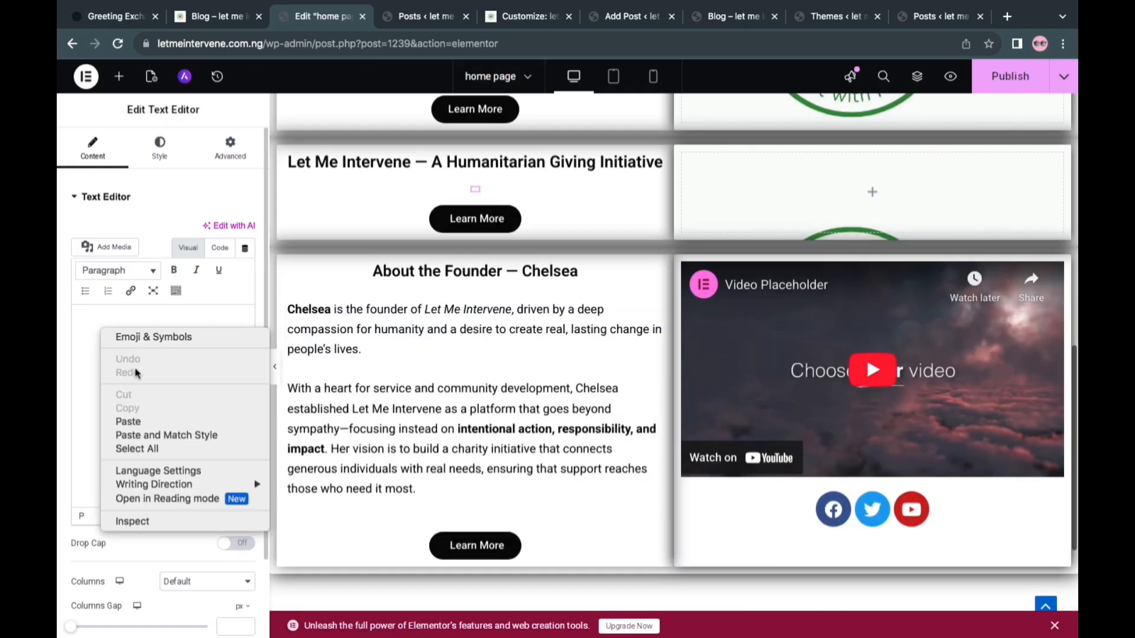
{"action": "left_click", "coordinate": [137, 421]}
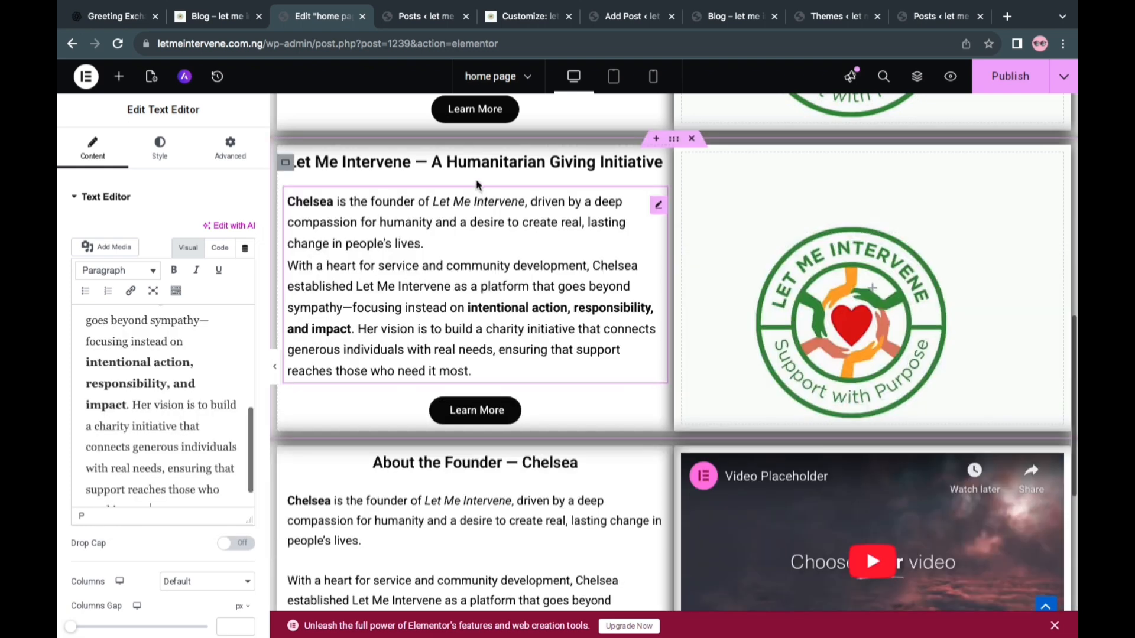
Replace the duplicated section's heading title with the "About the Founder" title copied from the section below
{"action": "left_click", "coordinate": [450, 471]}
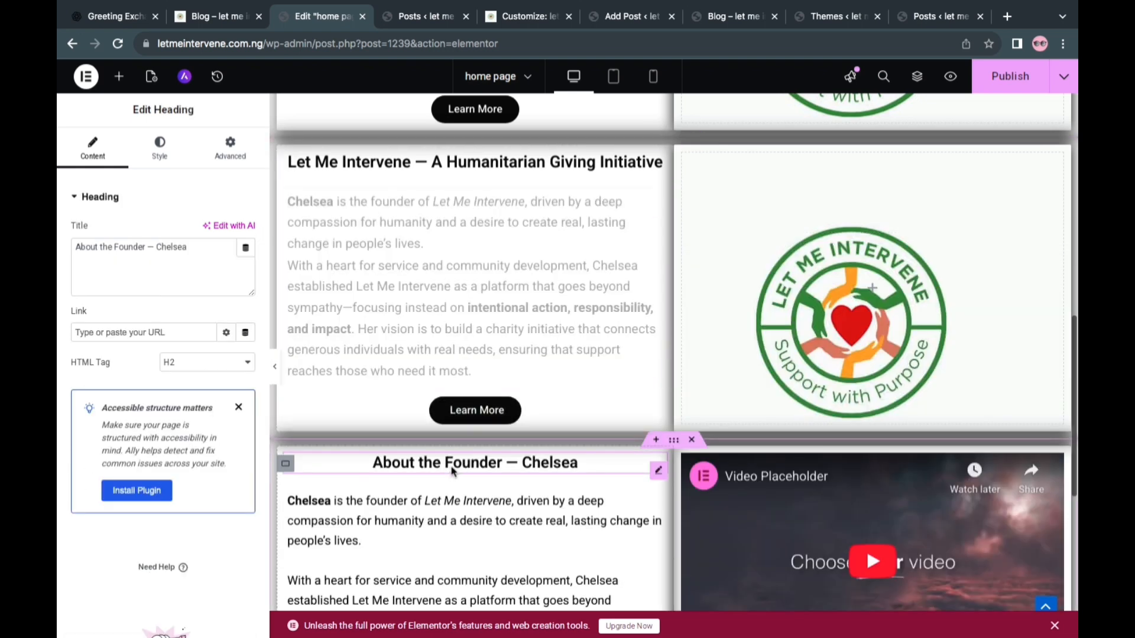
{"action": "left_click", "coordinate": [142, 254]}
{"action": "key", "text": "super+a"}
{"action": "key", "text": "super+c"}
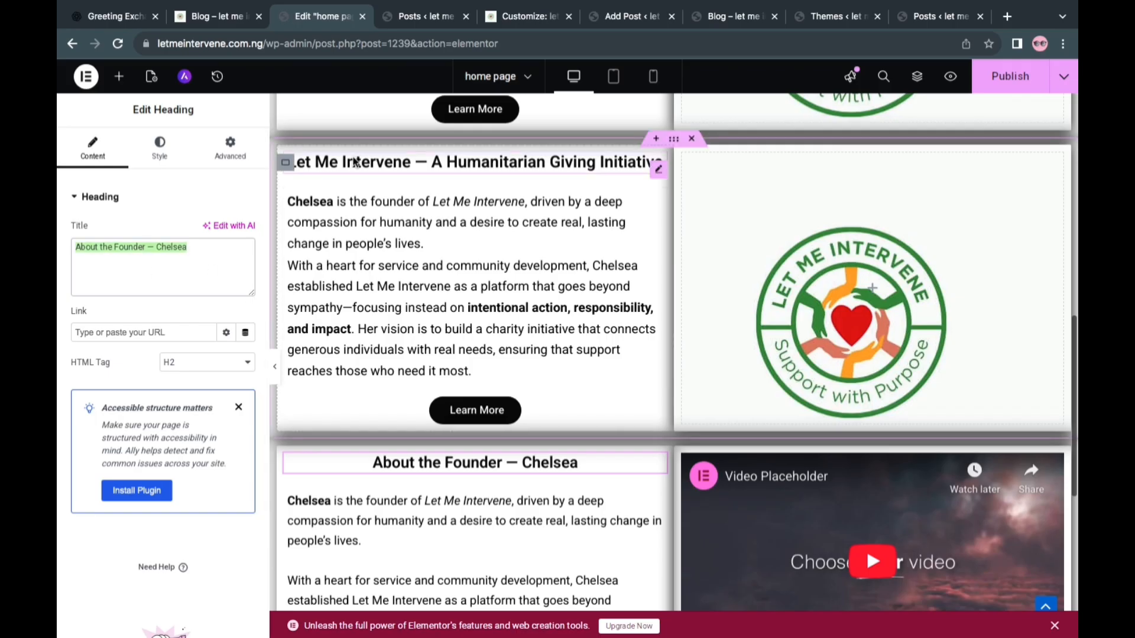
{"action": "left_click", "coordinate": [357, 163]}
{"action": "left_click", "coordinate": [133, 284]}
{"action": "key", "text": "super+a"}
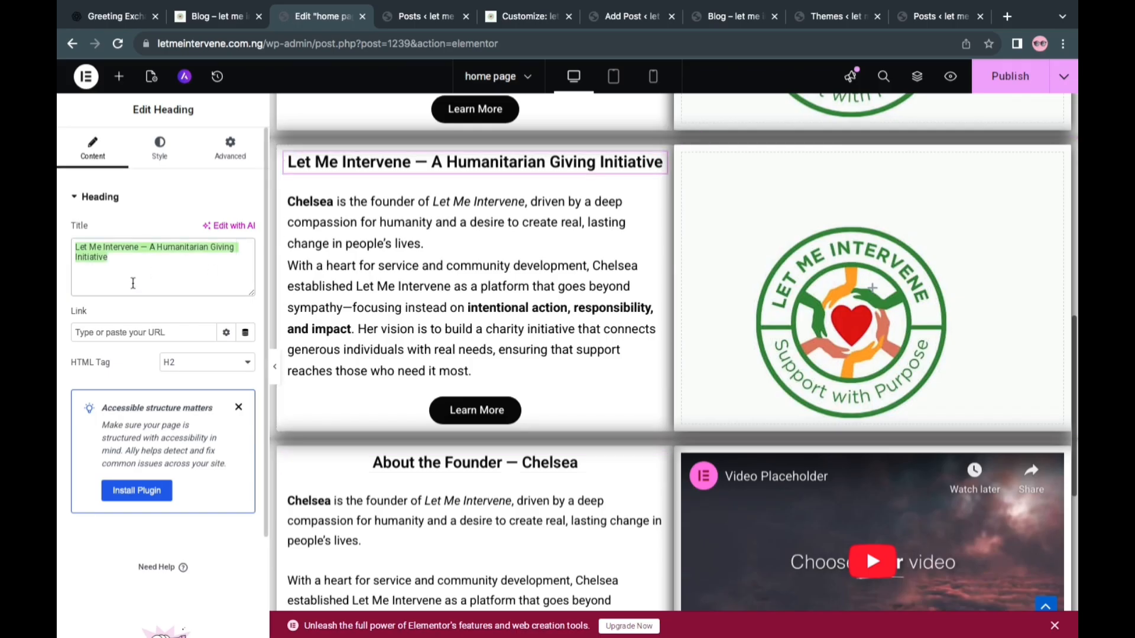
{"action": "key", "text": "BackSpace"}
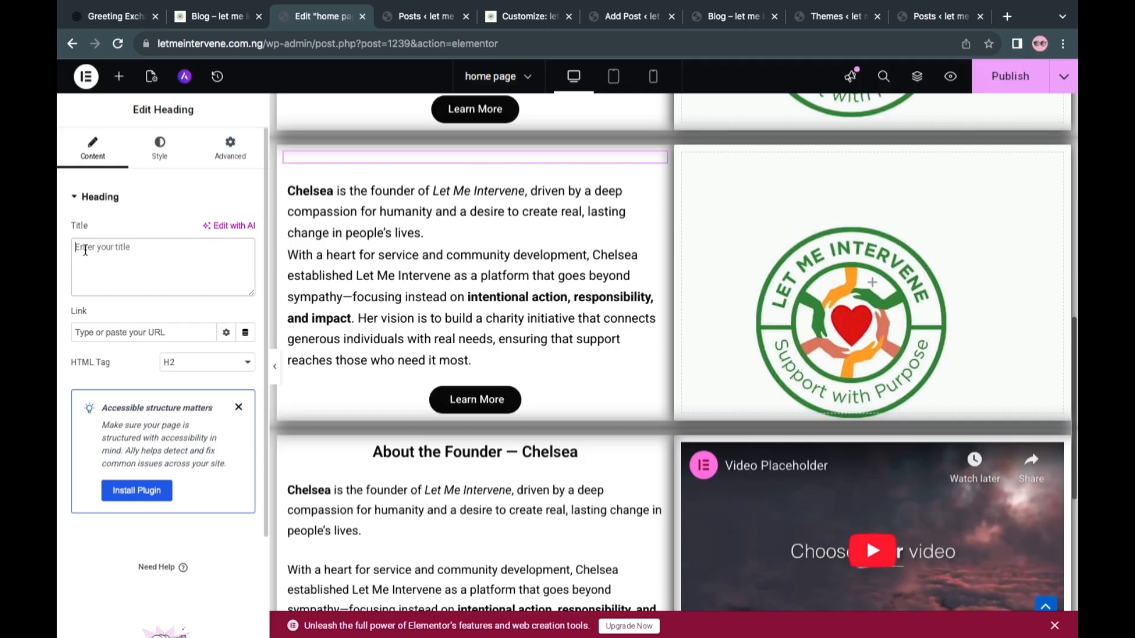
{"action": "right_click", "coordinate": [90, 253]}
{"action": "left_click", "coordinate": [124, 341]}
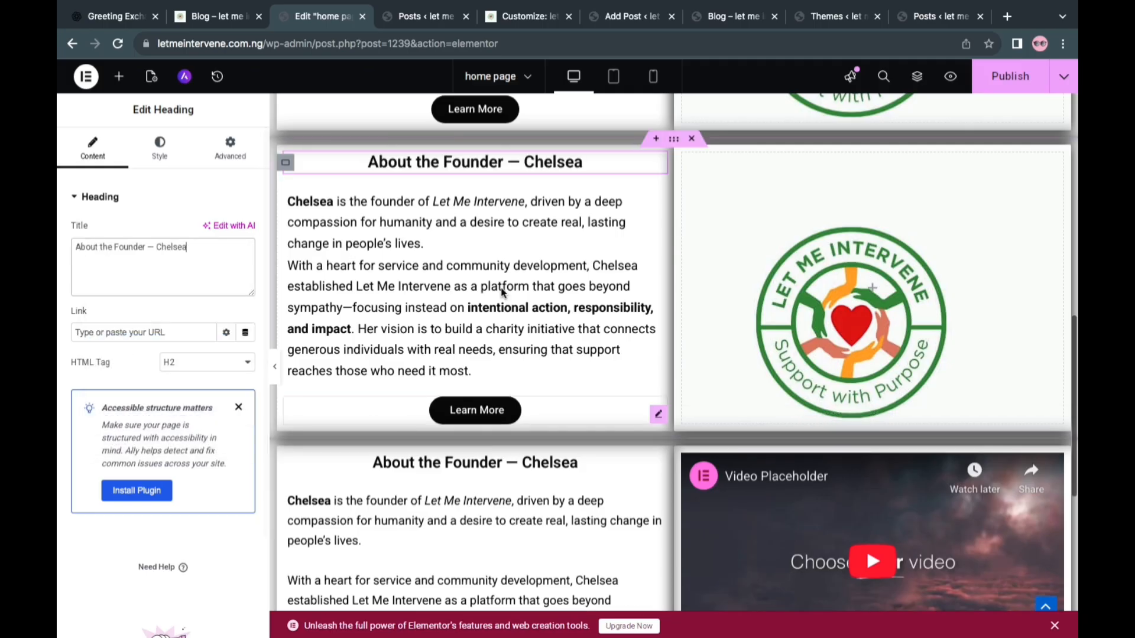
Publish the page, and replace the logo background in the duplicated founder section with the blue-suit portrait from the media library
{"action": "scroll", "coordinate": [501, 292], "scroll_direction": "up", "scroll_amount": 1}
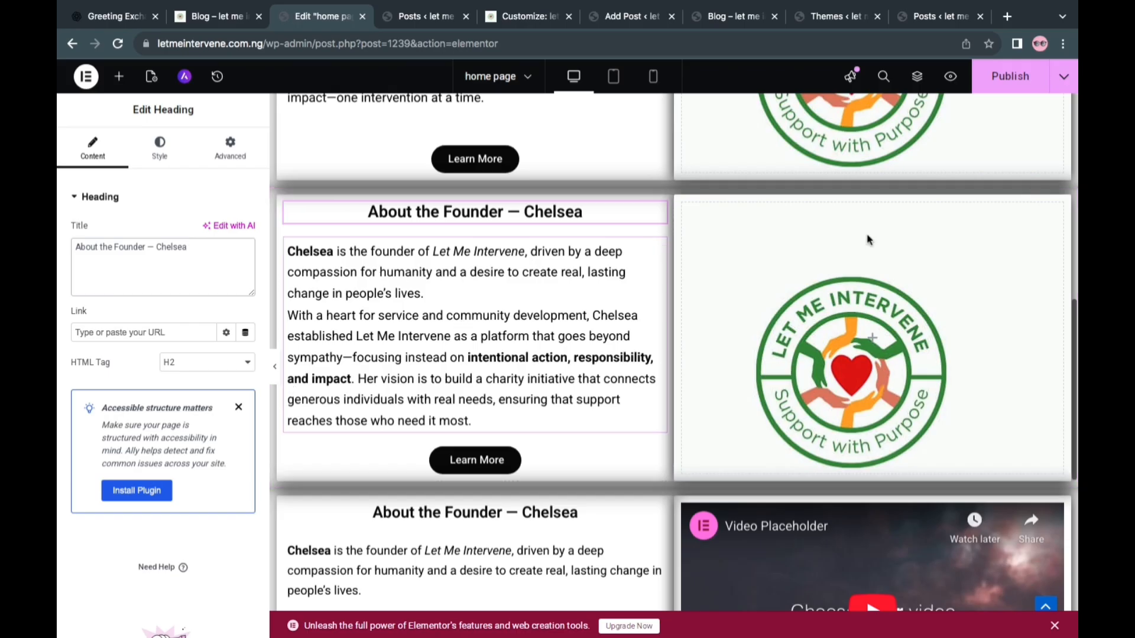
{"action": "left_click", "coordinate": [1011, 75]}
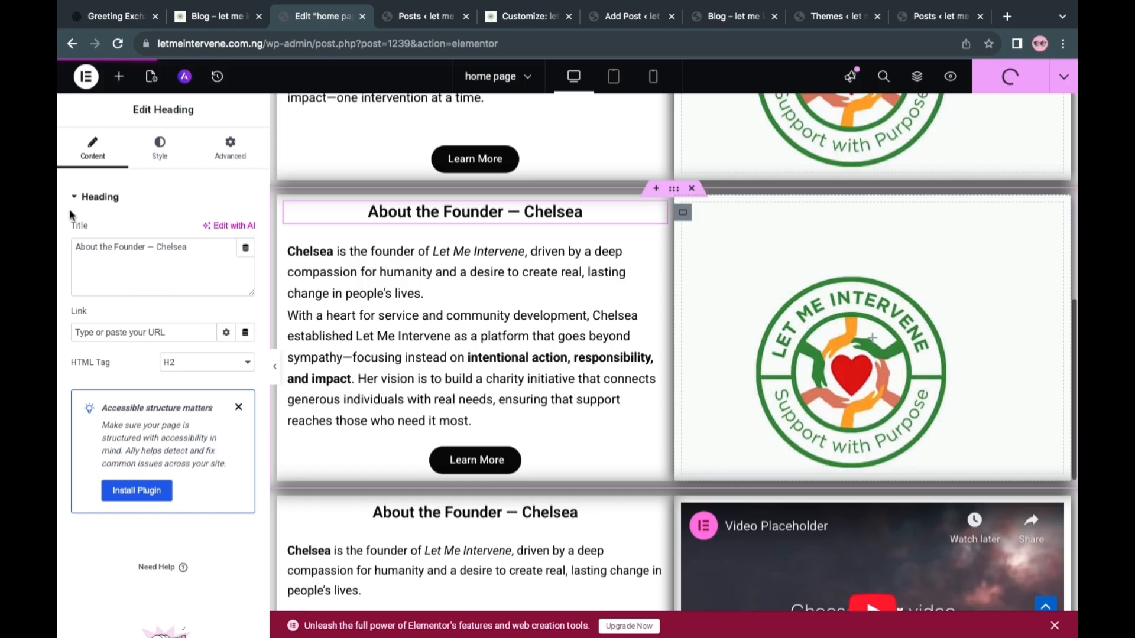
{"action": "left_click", "coordinate": [160, 148]}
{"action": "left_click", "coordinate": [181, 364]}
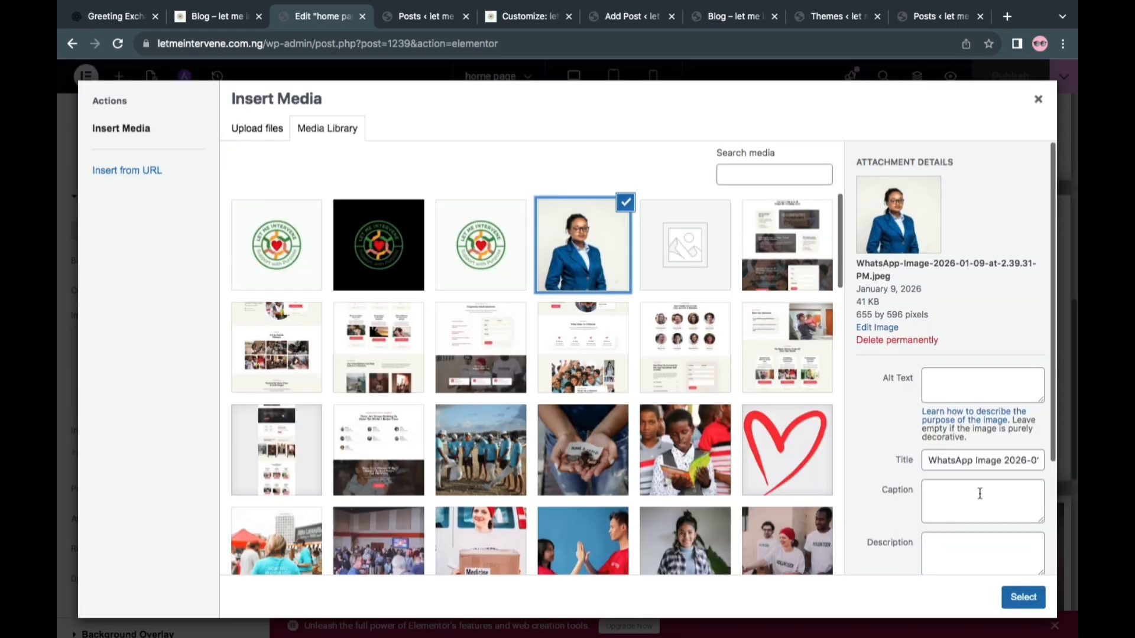
{"action": "left_click", "coordinate": [1007, 596]}
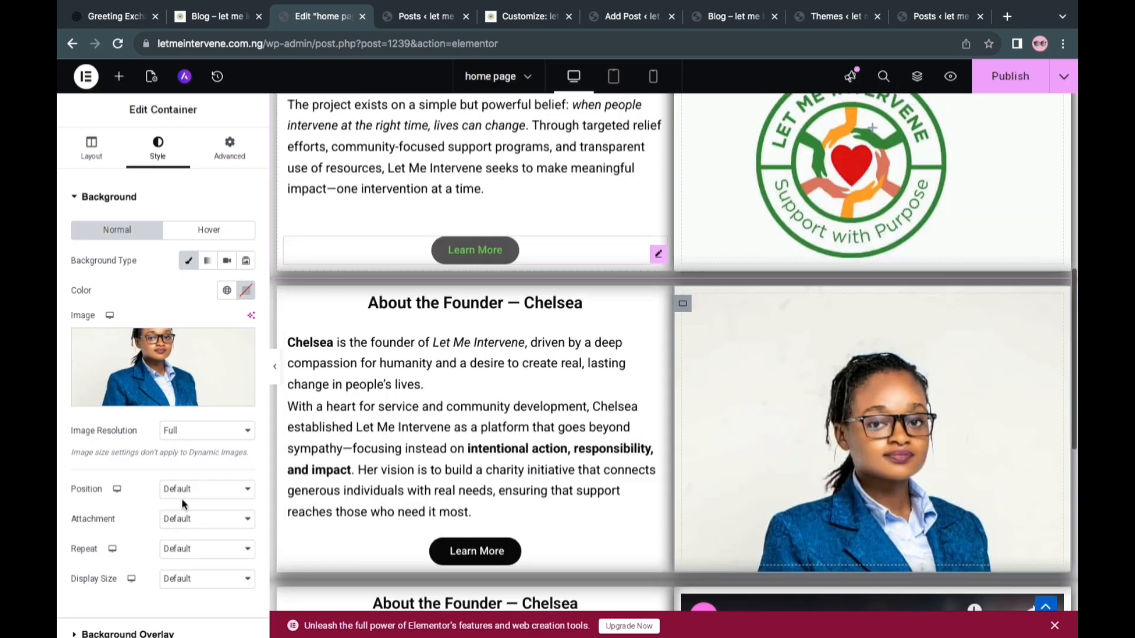
Set the portrait background to Cover size, Scroll attachment, Center Center position and No-repeat, and publish the page
{"action": "left_click", "coordinate": [194, 579]}
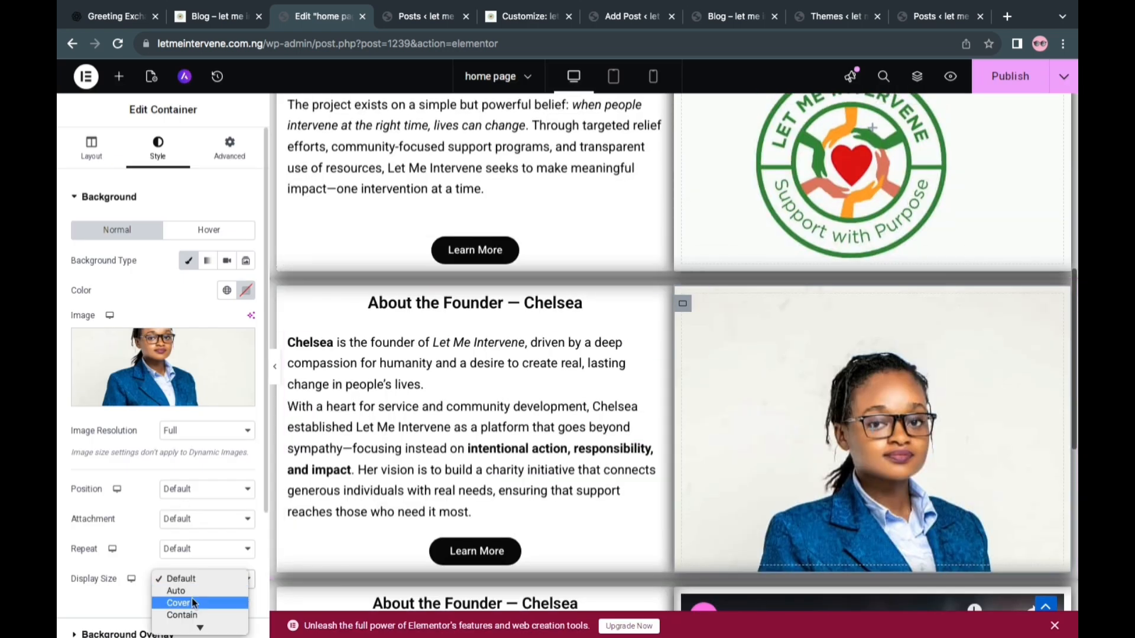
{"action": "left_click", "coordinate": [198, 520]}
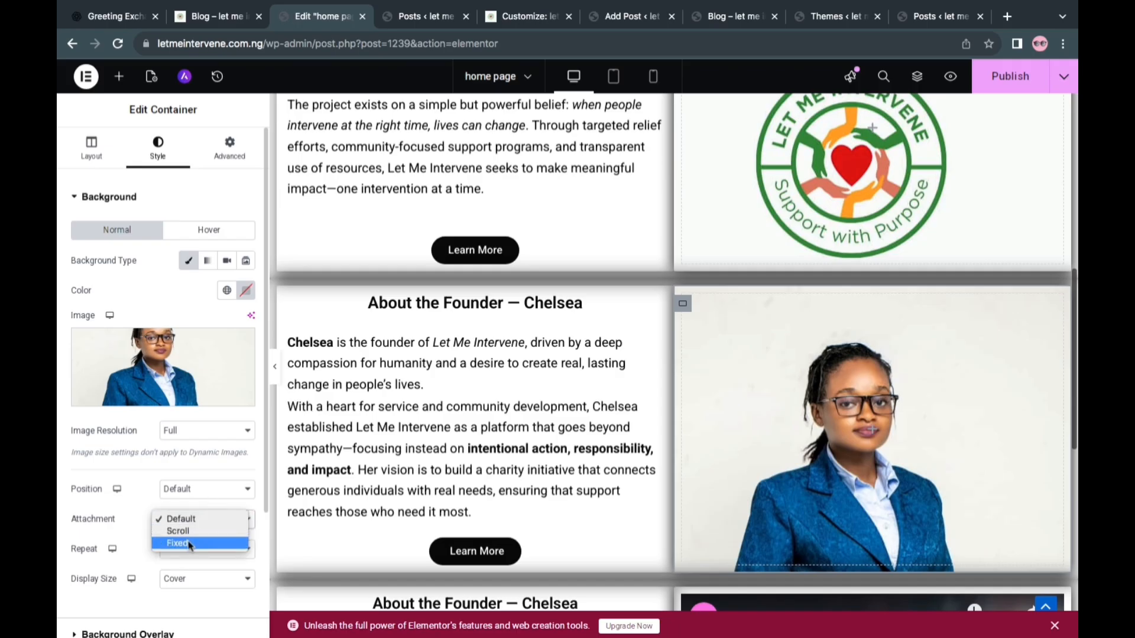
{"action": "left_click", "coordinate": [189, 543]}
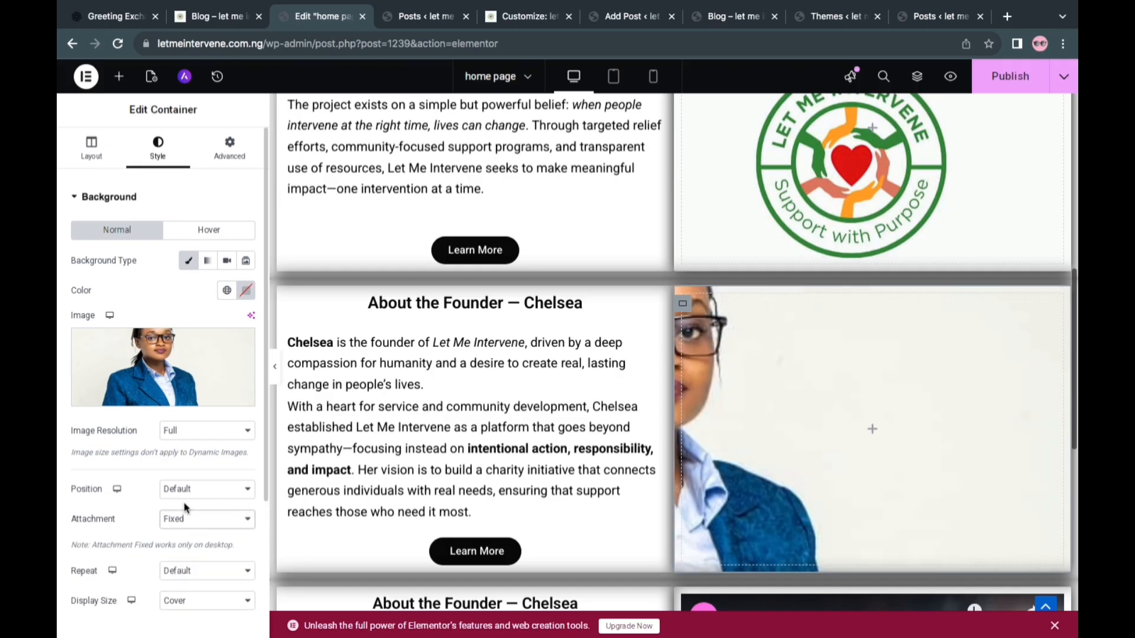
{"action": "left_click", "coordinate": [180, 521]}
{"action": "left_click", "coordinate": [184, 506]}
{"action": "left_click", "coordinate": [201, 491]}
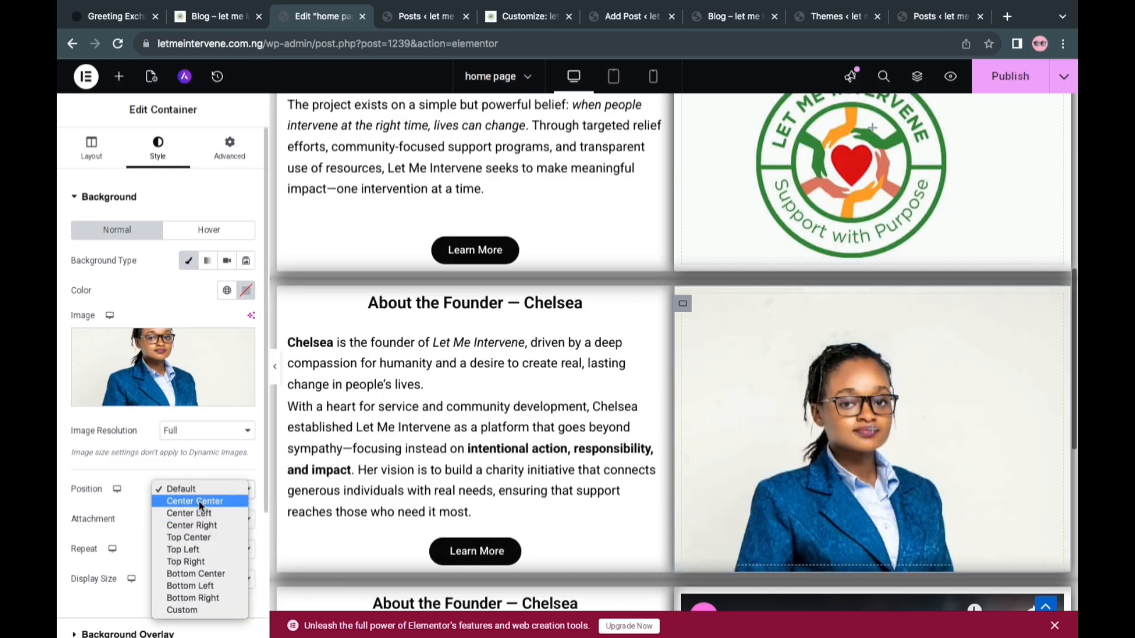
{"action": "left_click", "coordinate": [197, 501]}
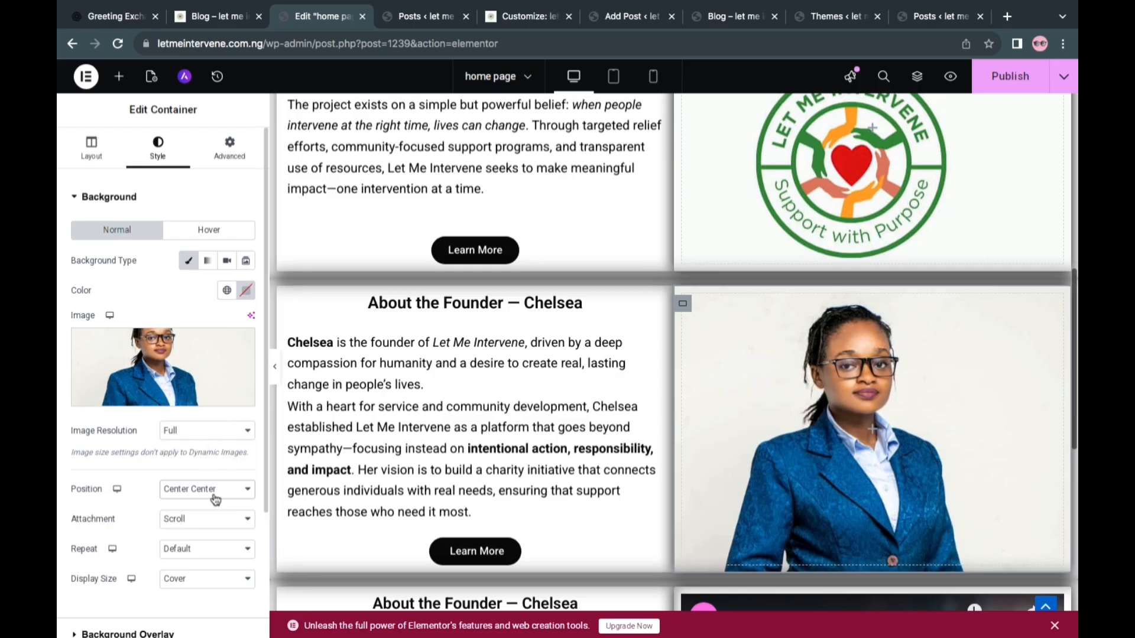
{"action": "left_click", "coordinate": [208, 554]}
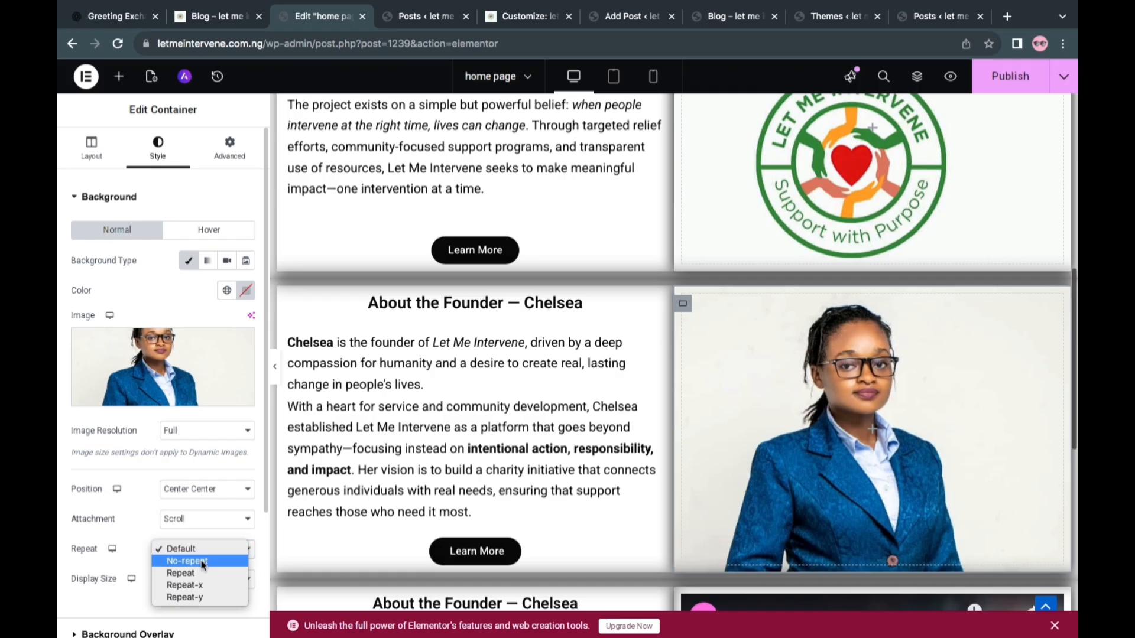
{"action": "key", "text": "Escape"}
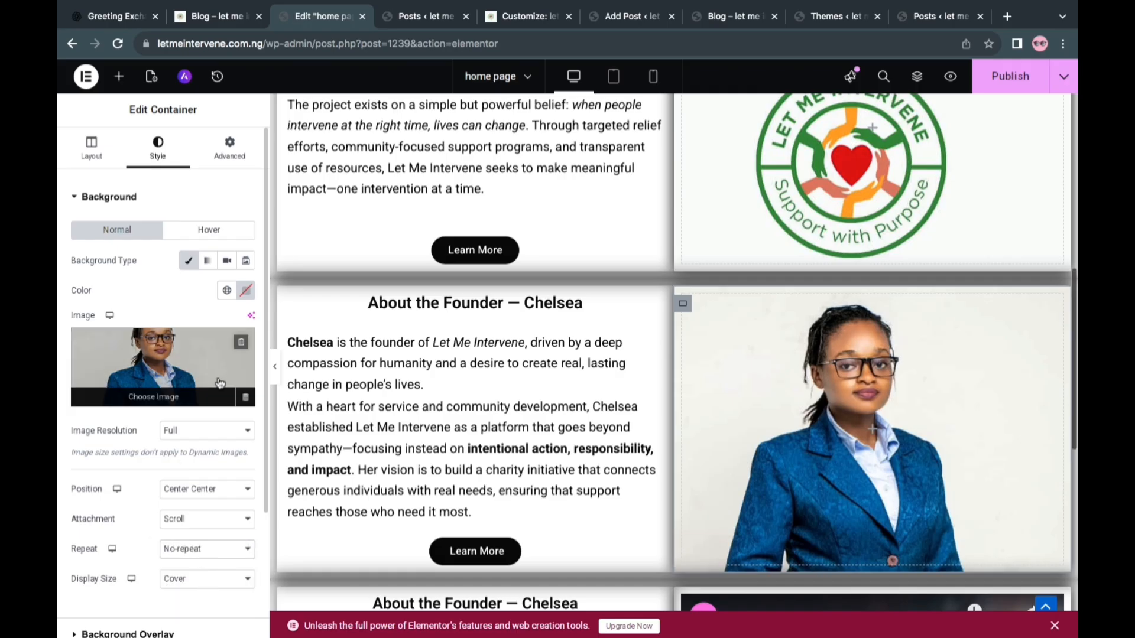
{"action": "left_click", "coordinate": [1014, 82]}
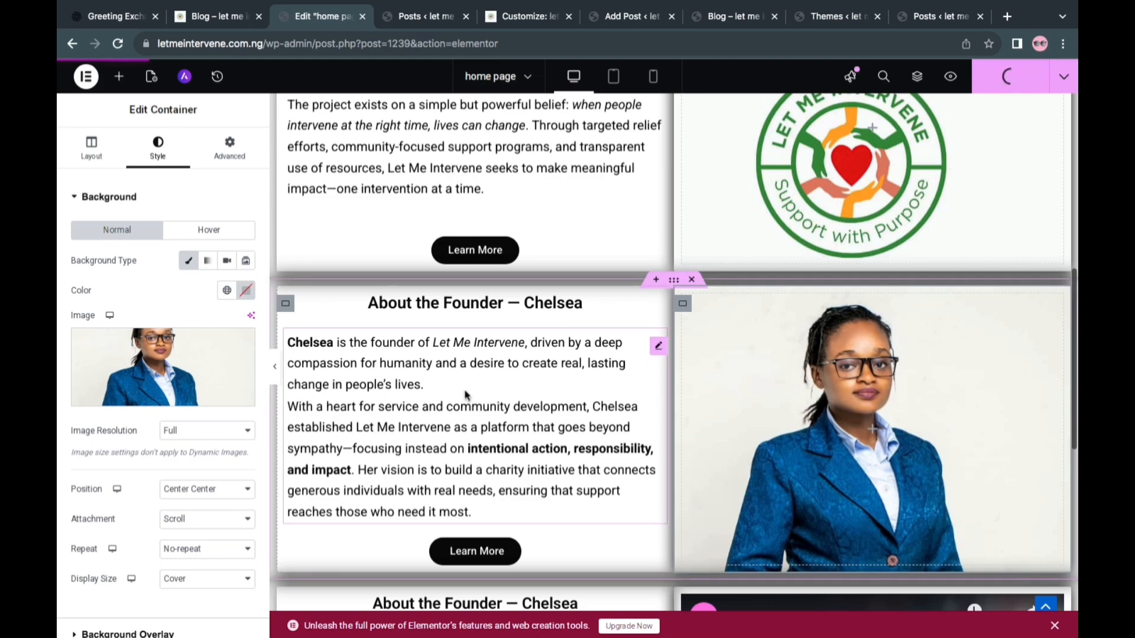
Delete the original founder section containing the video placeholder and social icons
{"action": "scroll", "coordinate": [524, 397], "scroll_direction": "down", "scroll_amount": 1}
{"action": "scroll", "coordinate": [524, 397], "scroll_direction": "up", "scroll_amount": 2}
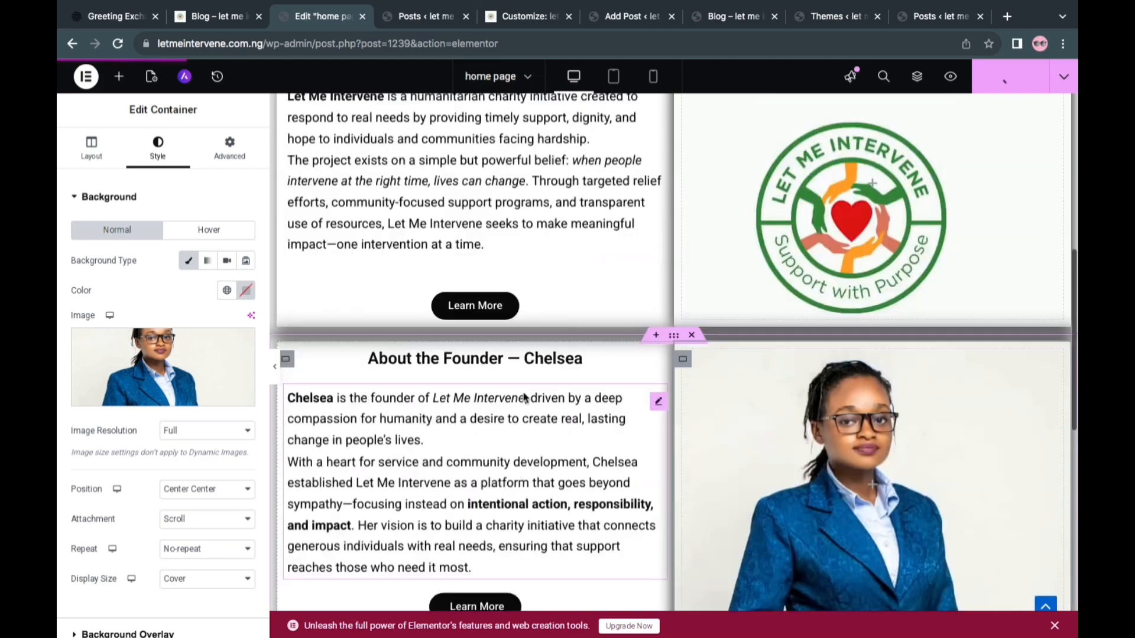
{"action": "scroll", "coordinate": [524, 397], "scroll_direction": "up", "scroll_amount": 4}
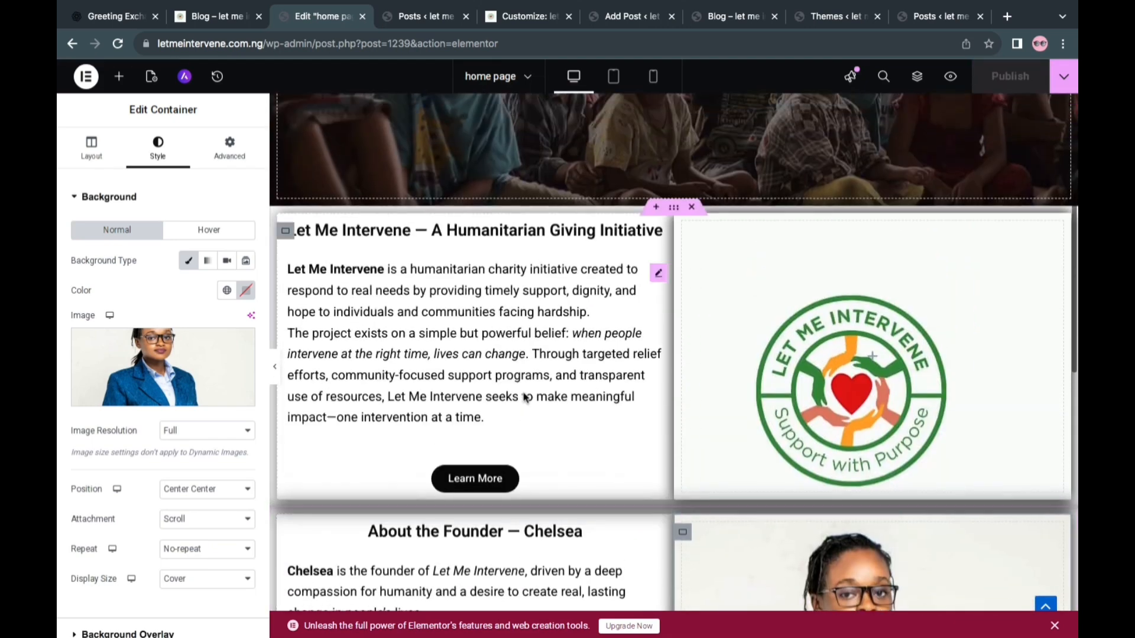
{"action": "scroll", "coordinate": [524, 398], "scroll_direction": "down", "scroll_amount": 12}
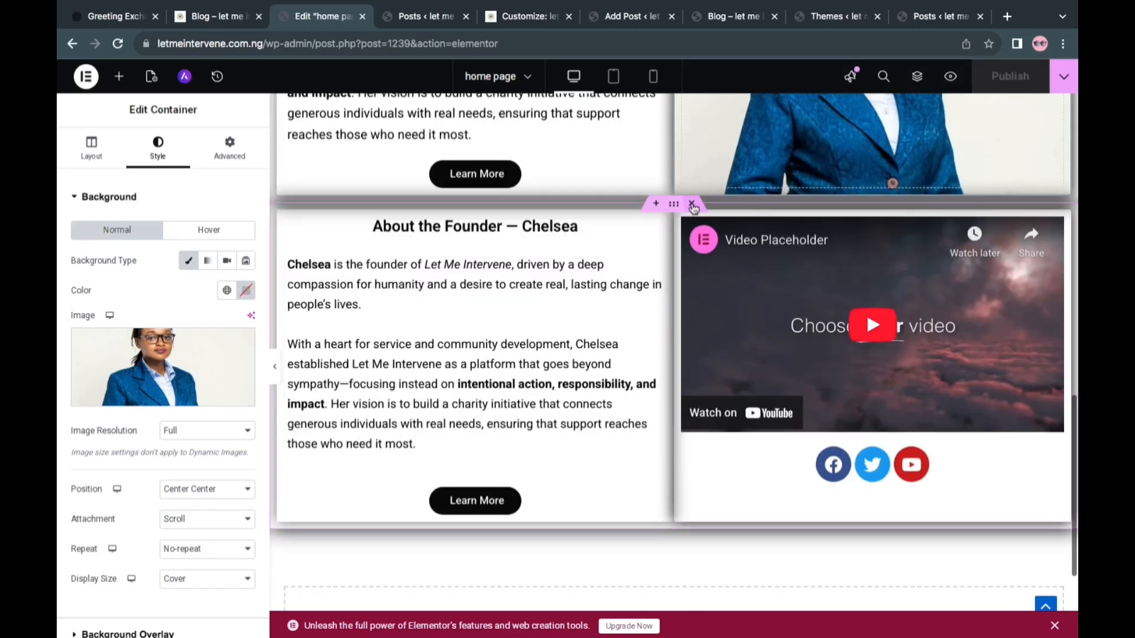
{"action": "left_click", "coordinate": [693, 204]}
Switch to the mobile portrait preview and examine how the introduction and founder sections and their image containers are laid out
{"action": "scroll", "coordinate": [699, 341], "scroll_direction": "up", "scroll_amount": 9}
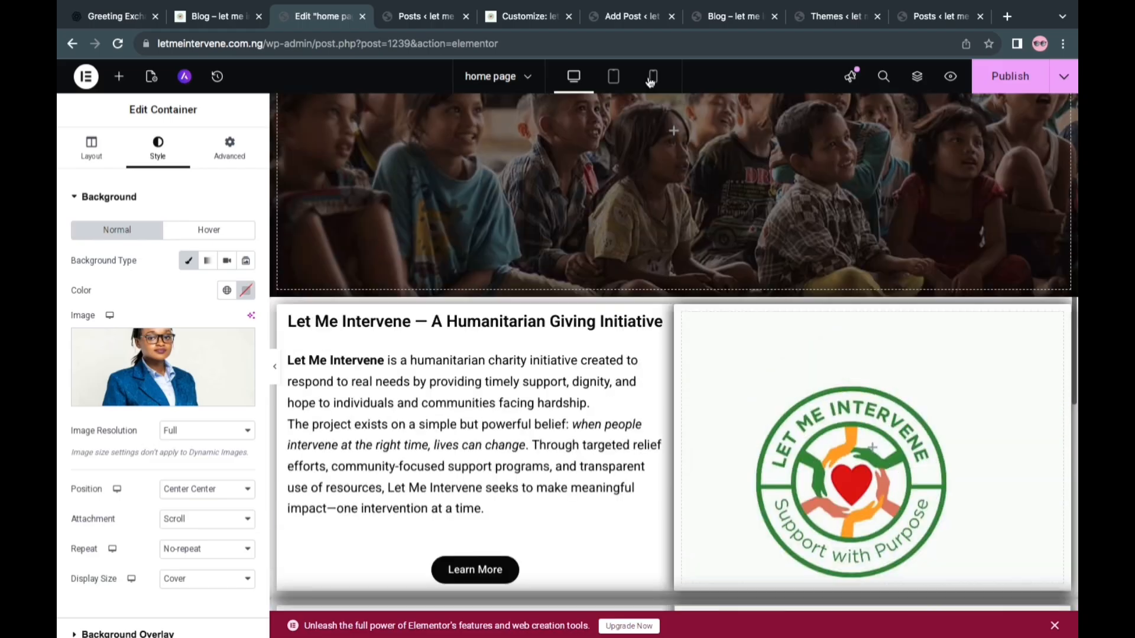
{"action": "left_click", "coordinate": [653, 76]}
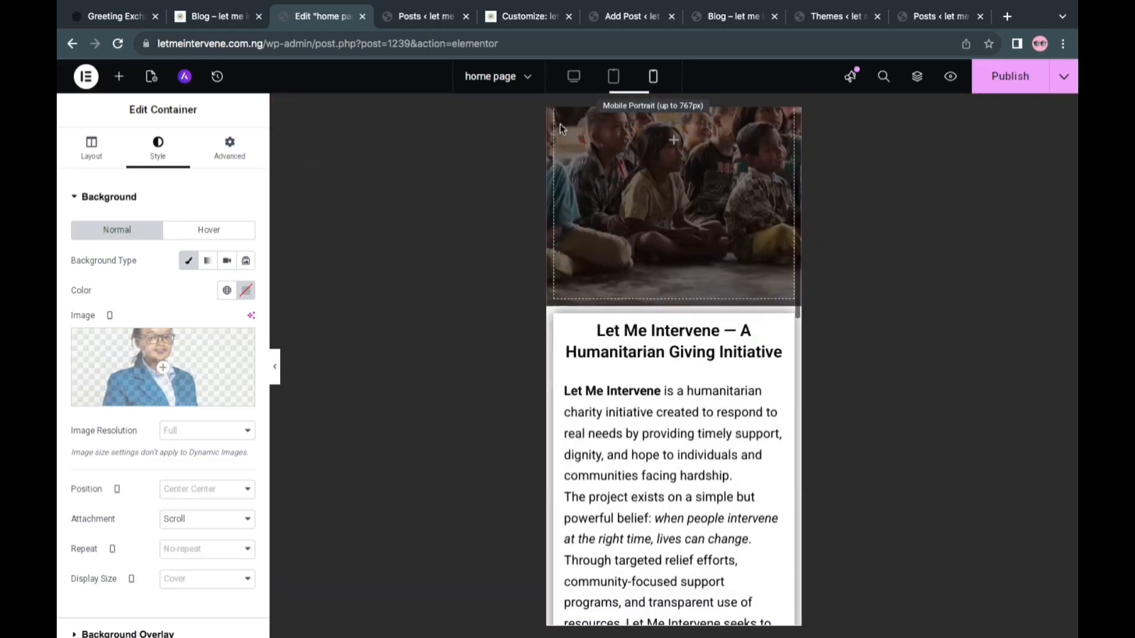
{"action": "scroll", "coordinate": [661, 353], "scroll_direction": "down", "scroll_amount": 10}
{"action": "scroll", "coordinate": [661, 352], "scroll_direction": "down", "scroll_amount": 3}
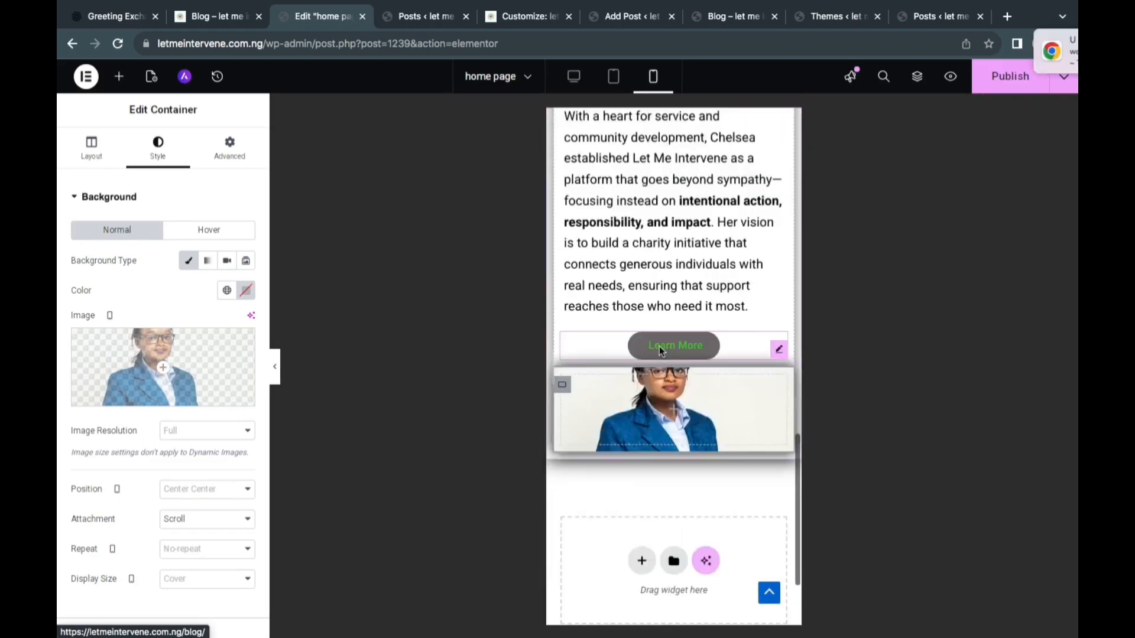
{"action": "scroll", "coordinate": [662, 351], "scroll_direction": "up", "scroll_amount": 8}
{"action": "scroll", "coordinate": [661, 351], "scroll_direction": "up", "scroll_amount": 10}
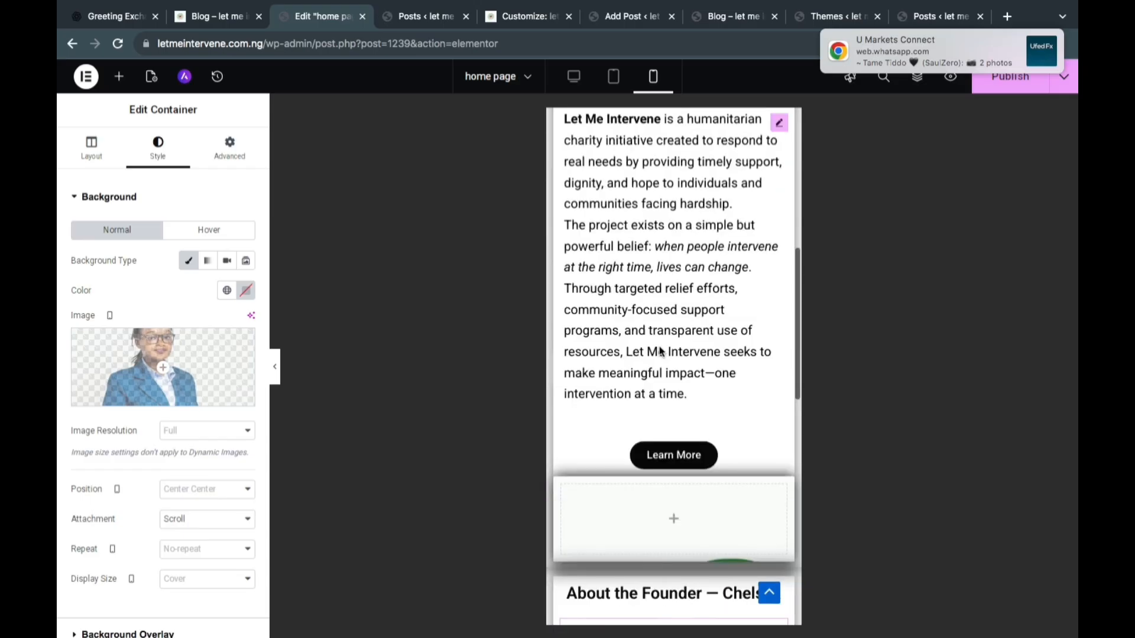
{"action": "scroll", "coordinate": [661, 351], "scroll_direction": "down", "scroll_amount": 3}
{"action": "scroll", "coordinate": [660, 351], "scroll_direction": "down", "scroll_amount": 4}
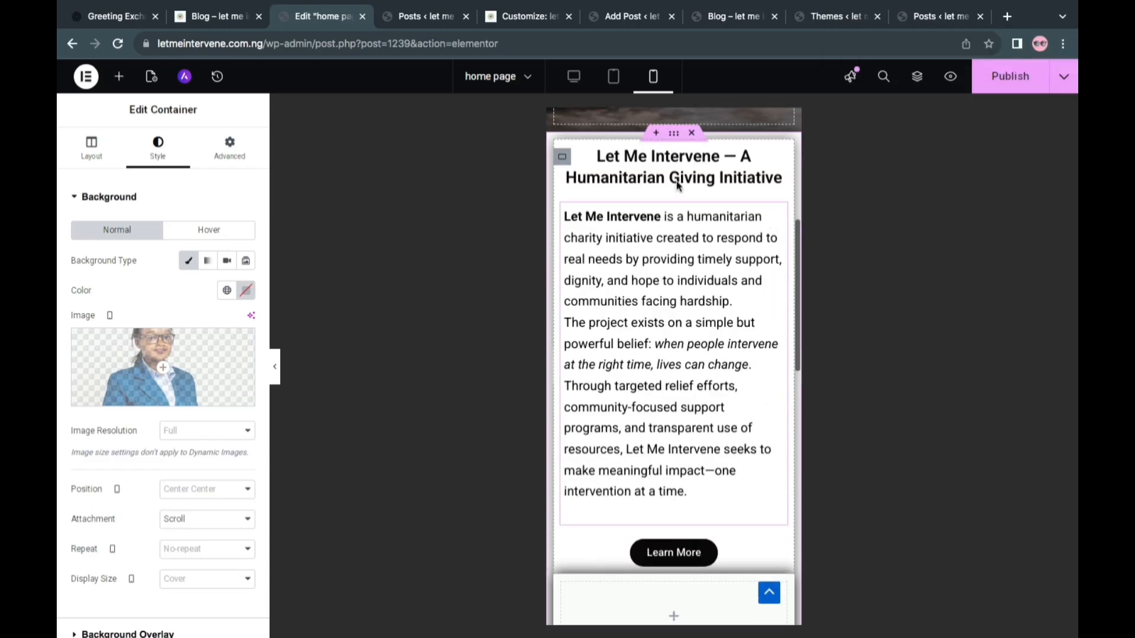
{"action": "scroll", "coordinate": [693, 327], "scroll_direction": "down", "scroll_amount": 6}
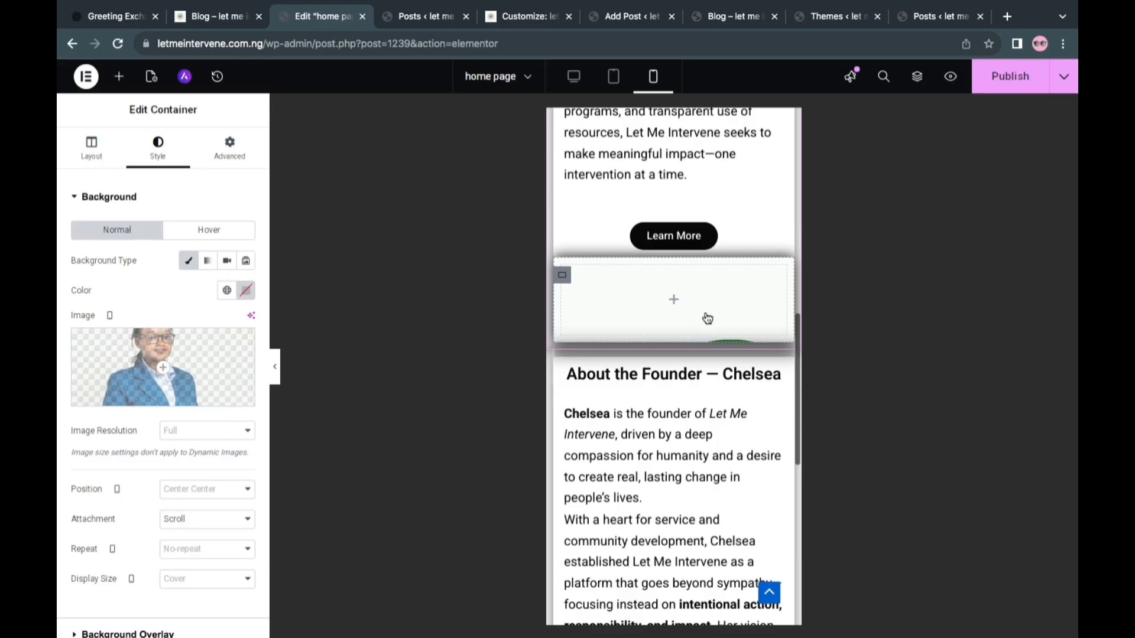
Set the introduction's logo container to a mobile minimum height of 357 px with centered content justification
{"action": "left_click", "coordinate": [91, 148]}
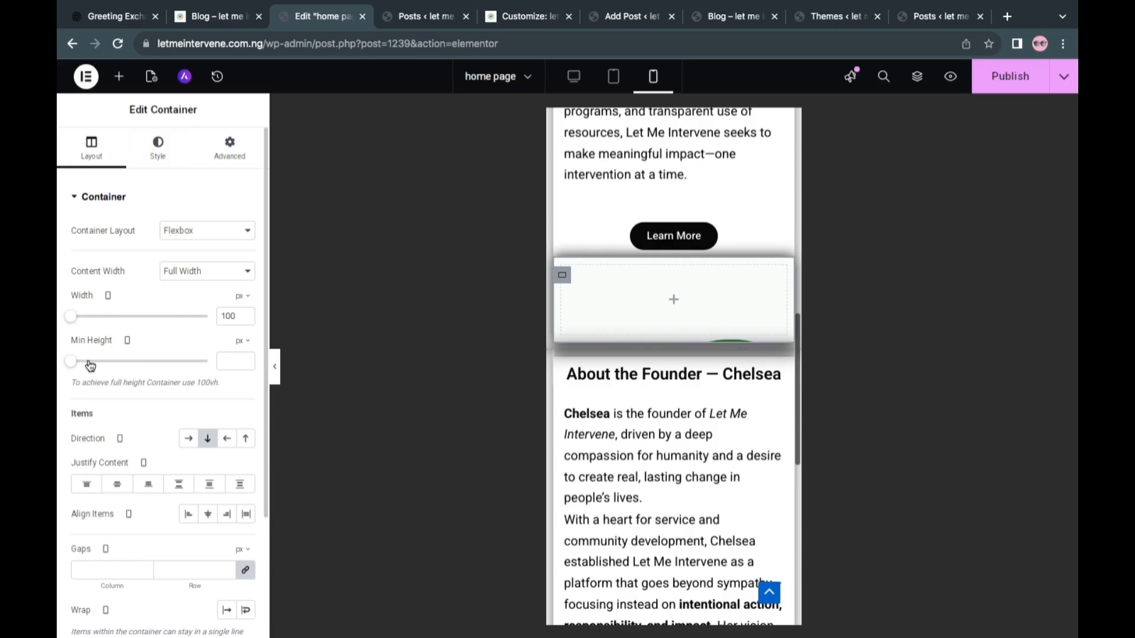
{"action": "left_click_drag", "start_coordinate": [90, 366], "coordinate": [125, 365]}
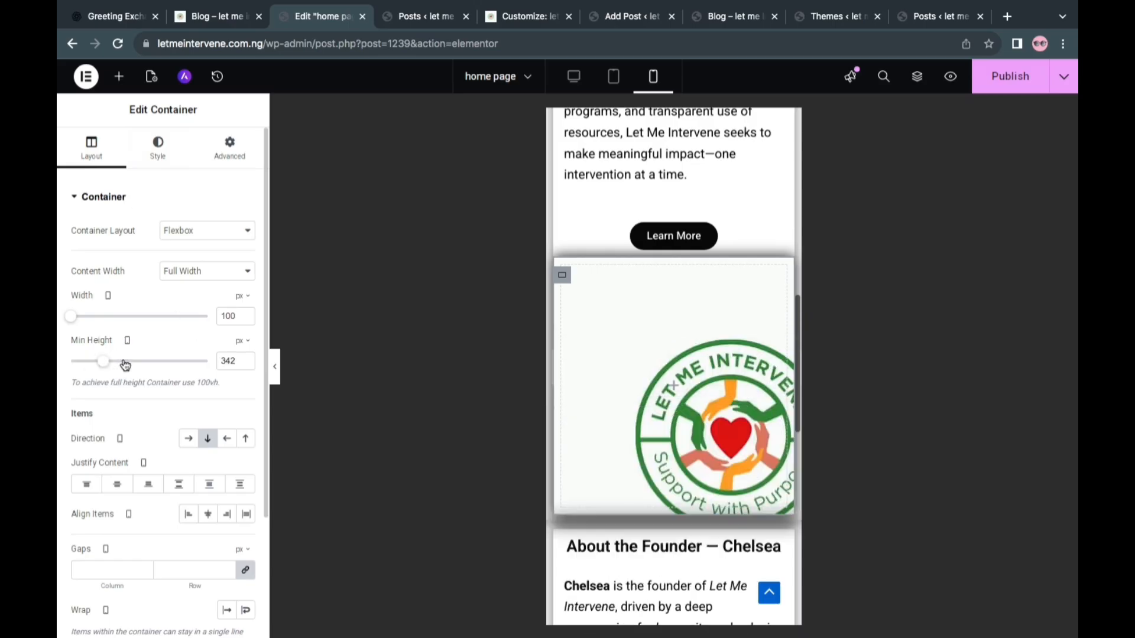
{"action": "left_click", "coordinate": [124, 362]}
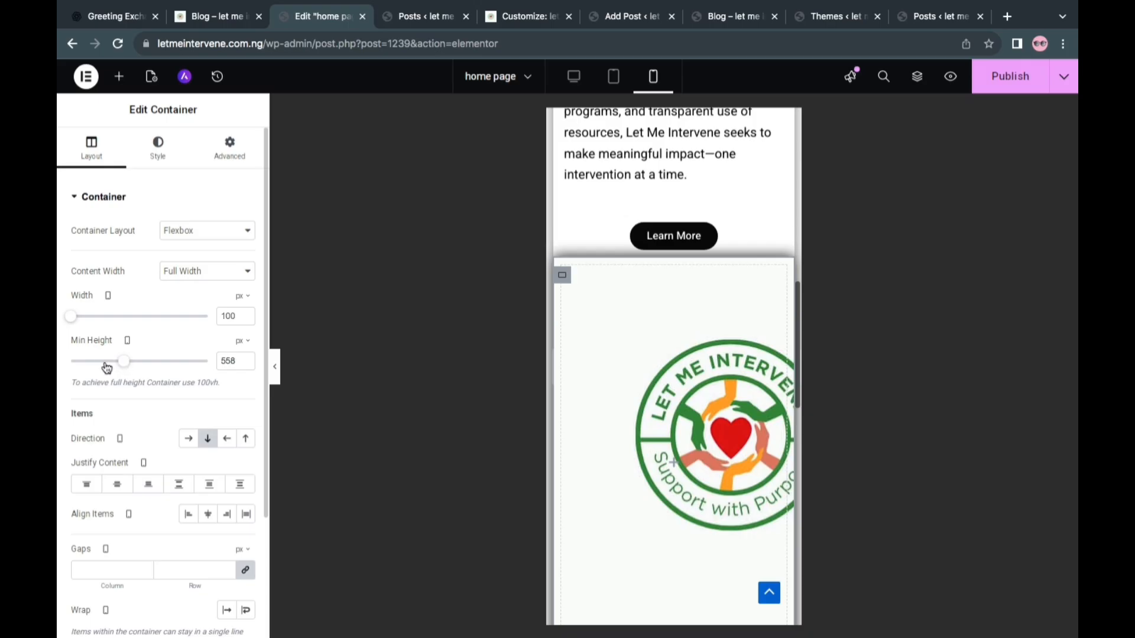
{"action": "left_click", "coordinate": [106, 367]}
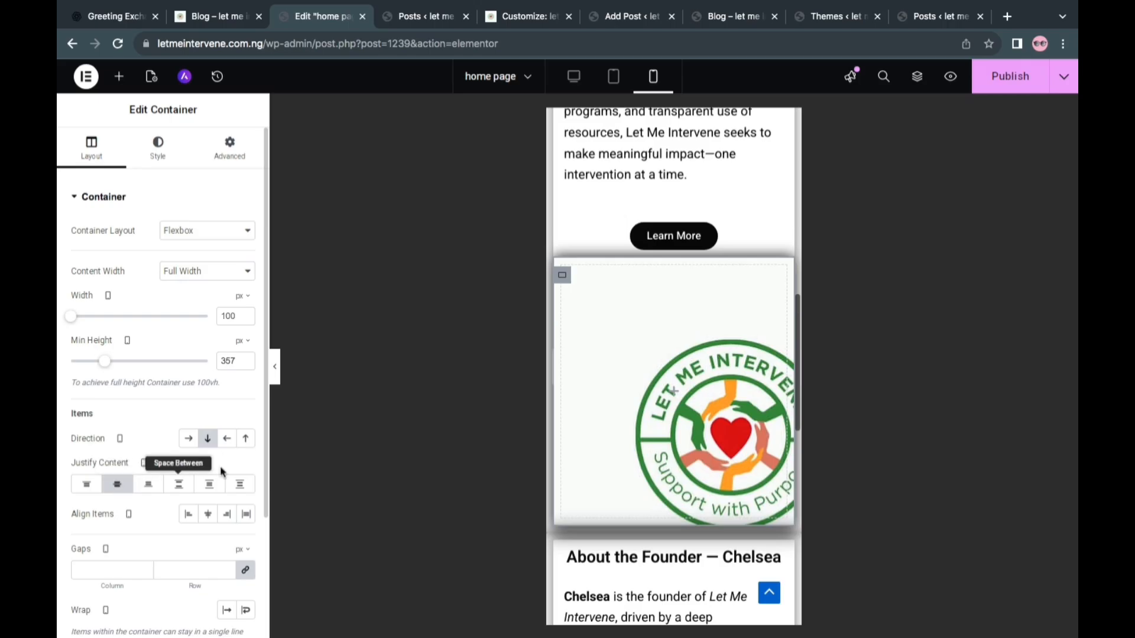
Set the logo container's mobile width to 597 px and align its items to the center
{"action": "left_click", "coordinate": [201, 317]}
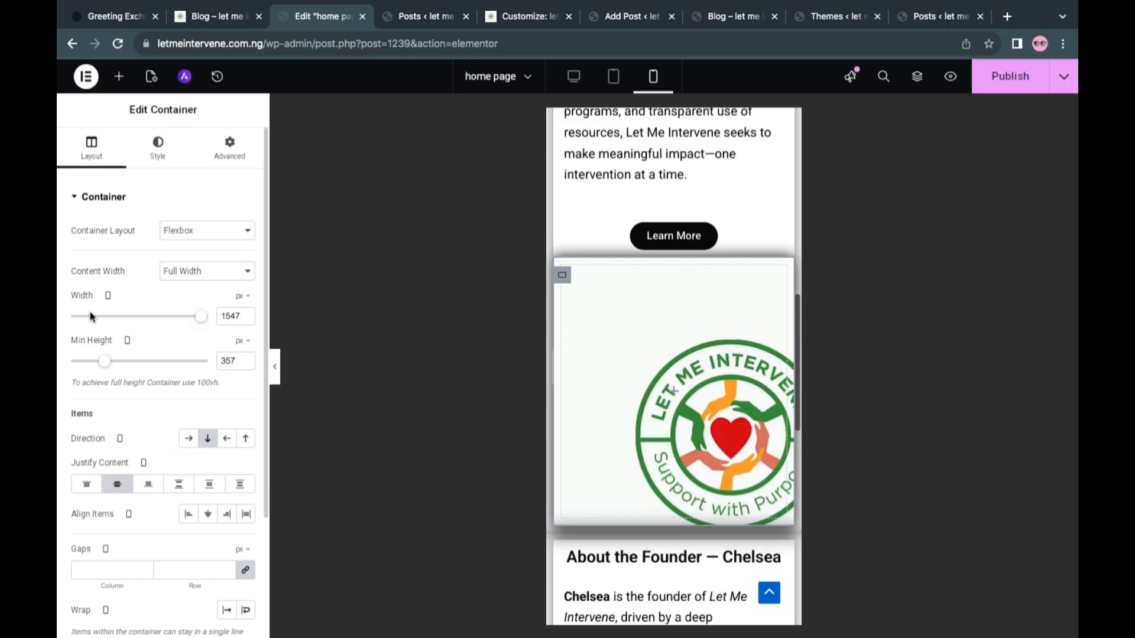
{"action": "left_click", "coordinate": [85, 319]}
{"action": "scroll", "coordinate": [173, 436], "scroll_direction": "down", "scroll_amount": 3}
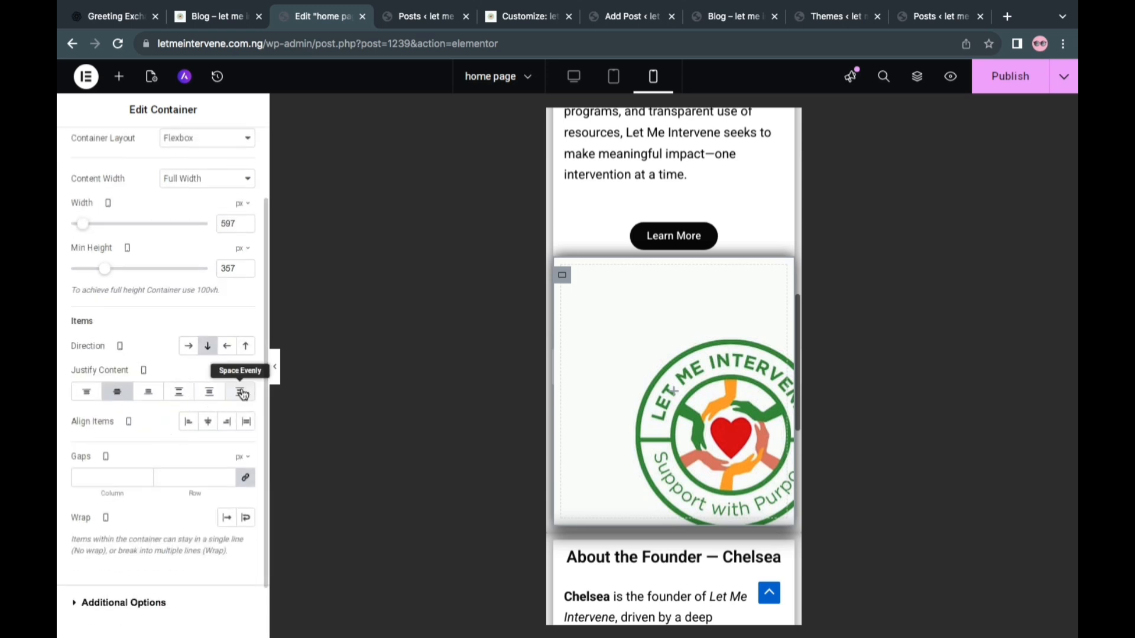
{"action": "left_click", "coordinate": [210, 422]}
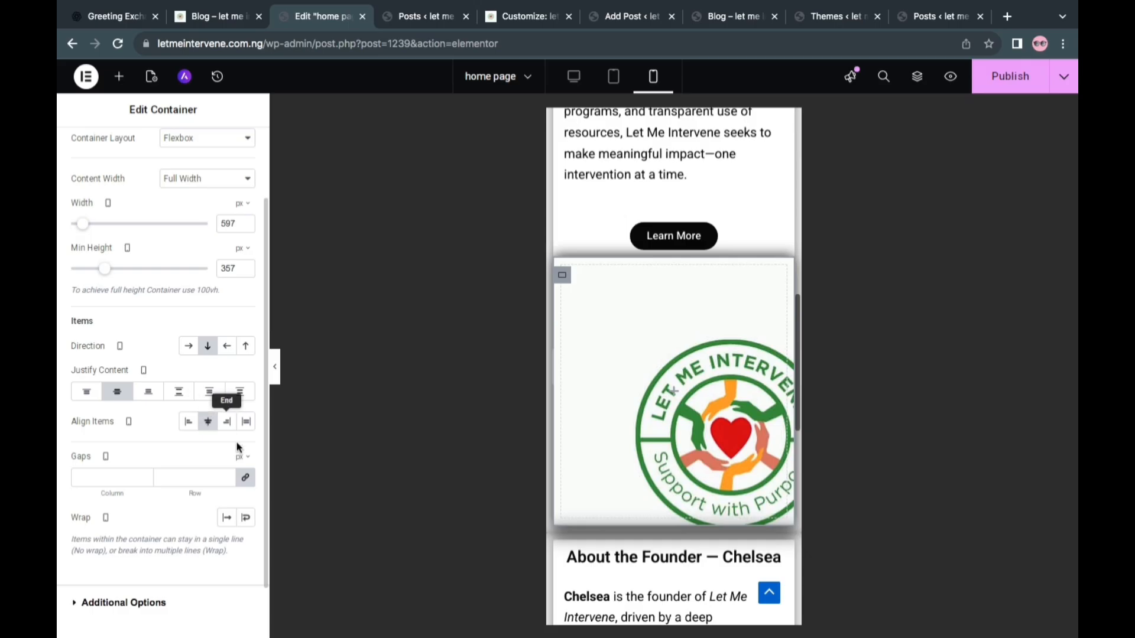
Set the logo background on mobile to Center Center position, No-repeat and Cover size, and publish the page
{"action": "scroll", "coordinate": [219, 461], "scroll_direction": "down", "scroll_amount": 2}
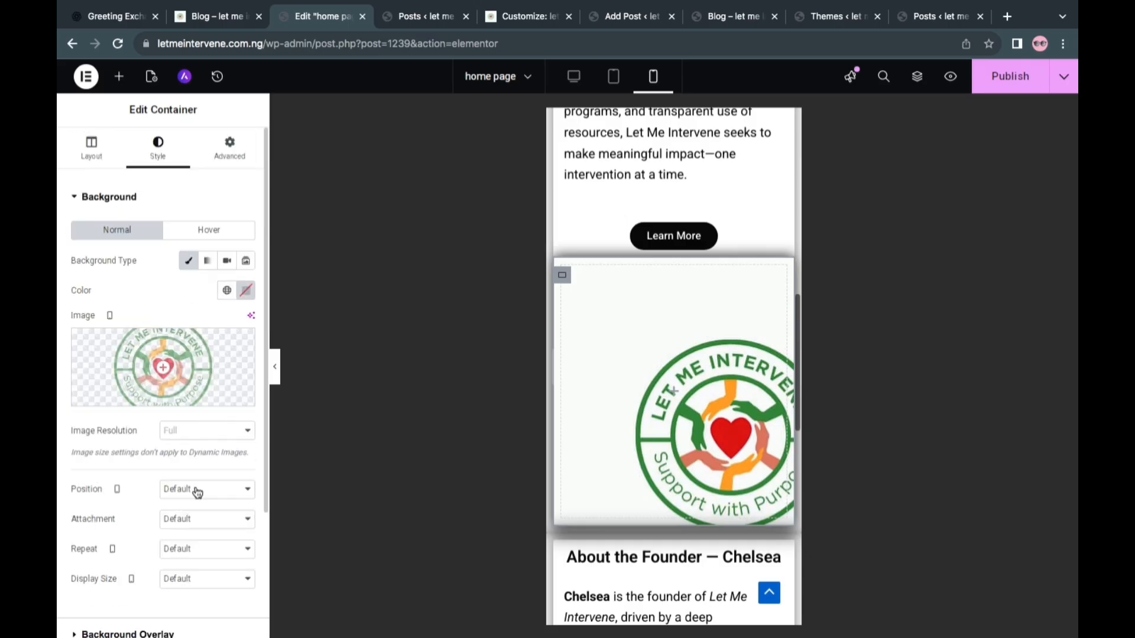
{"action": "left_click", "coordinate": [198, 491]}
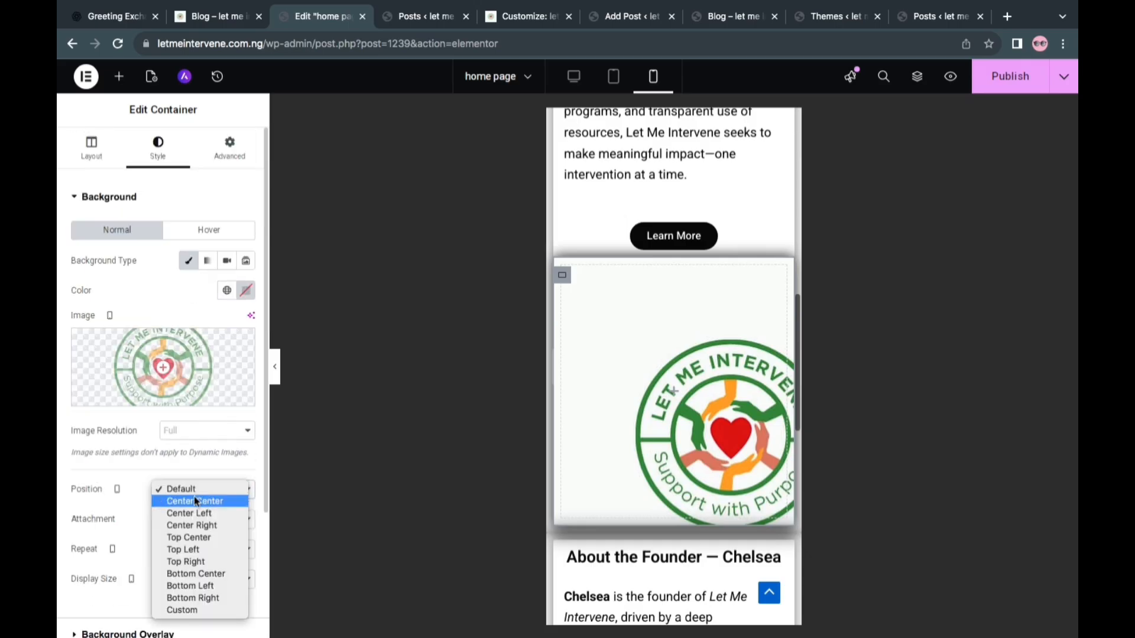
{"action": "left_click", "coordinate": [195, 502]}
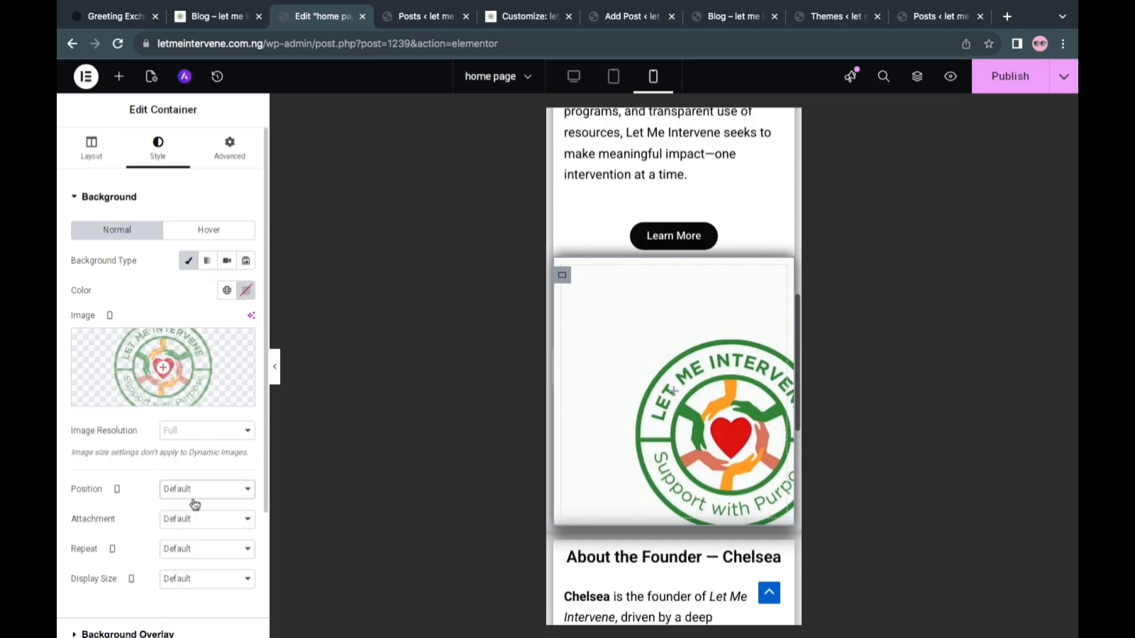
{"action": "left_click", "coordinate": [187, 551]}
{"action": "left_click", "coordinate": [186, 564]}
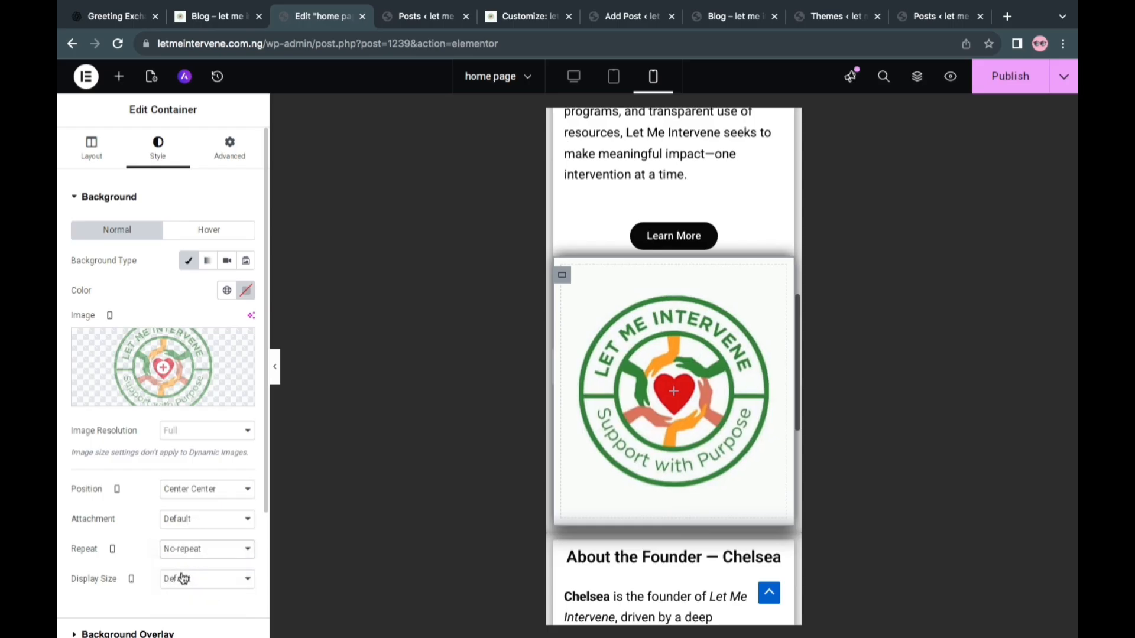
{"action": "left_click", "coordinate": [183, 578]}
{"action": "left_click", "coordinate": [180, 603]}
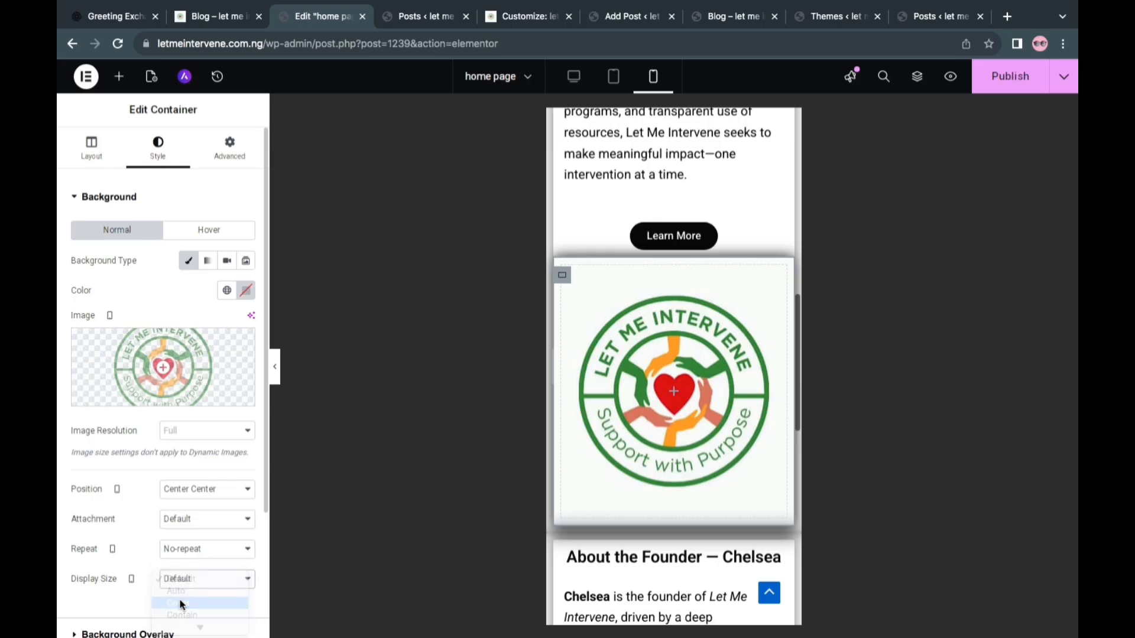
{"action": "left_click", "coordinate": [210, 518]}
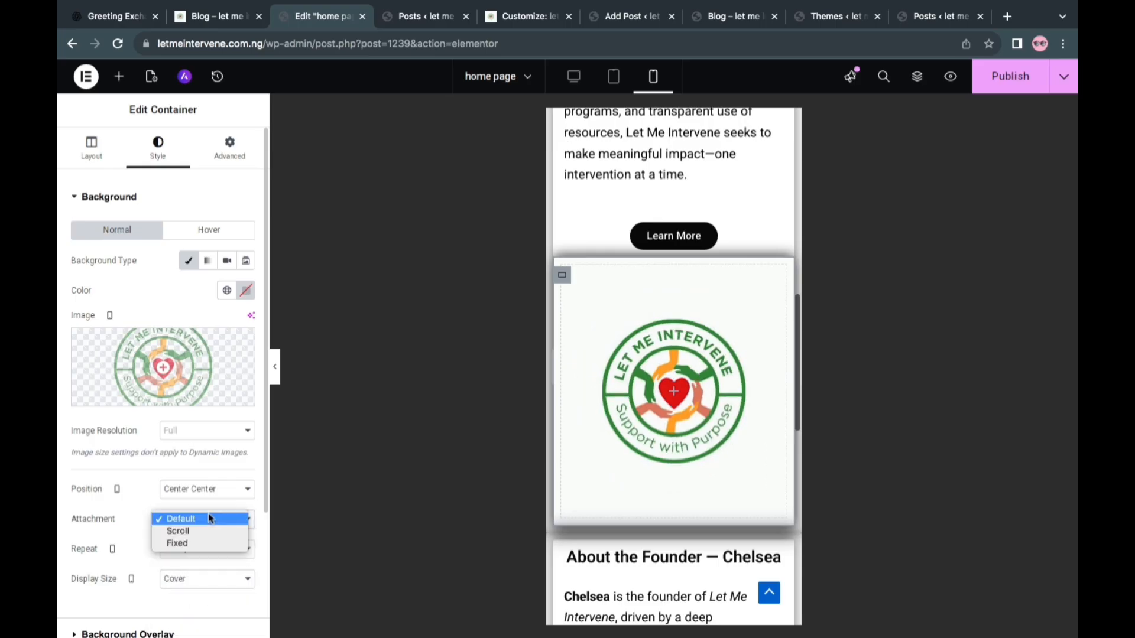
{"action": "left_click", "coordinate": [158, 468]}
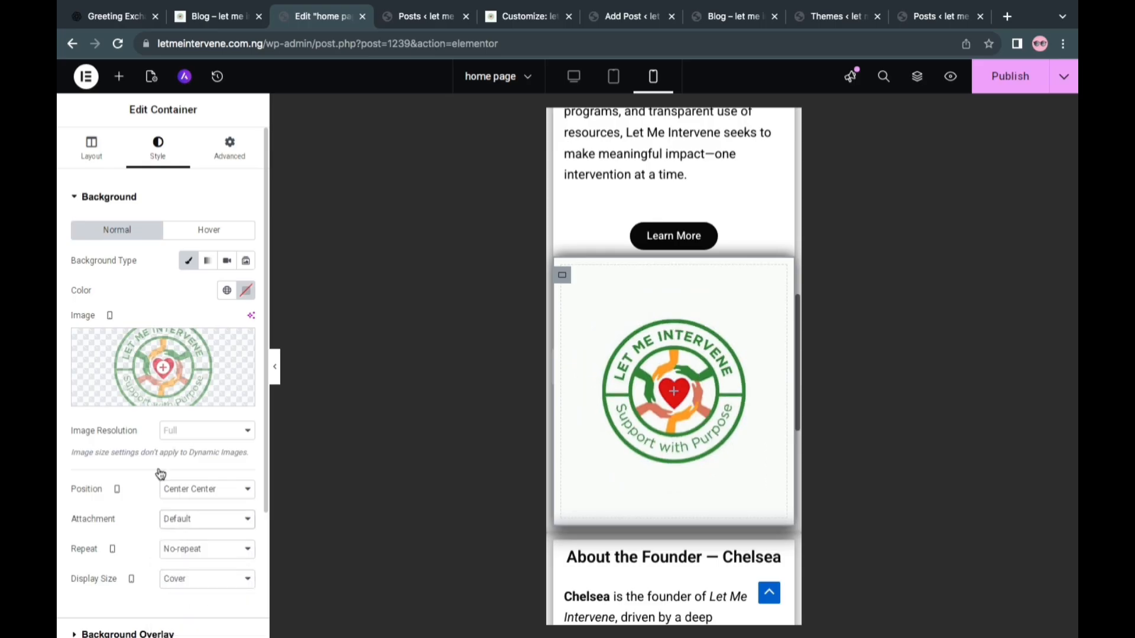
{"action": "left_click", "coordinate": [1008, 76]}
{"action": "scroll", "coordinate": [681, 349], "scroll_direction": "up", "scroll_amount": 6}
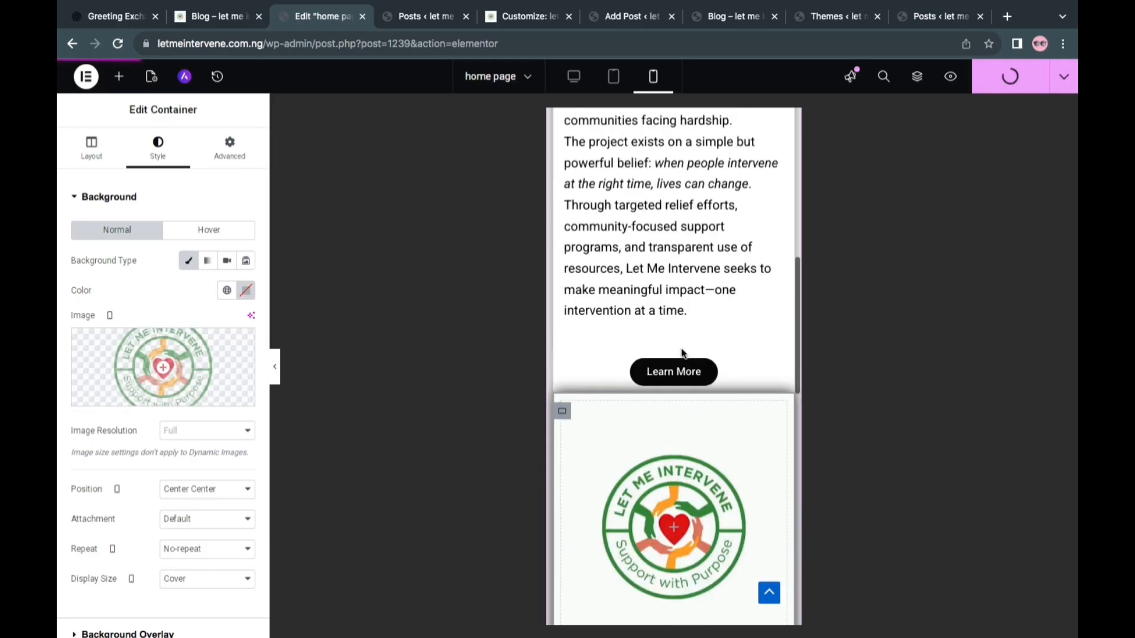
Set the founder image container's mobile minimum height to 265 px and align its items to the center
{"action": "scroll", "coordinate": [681, 353], "scroll_direction": "down", "scroll_amount": 3}
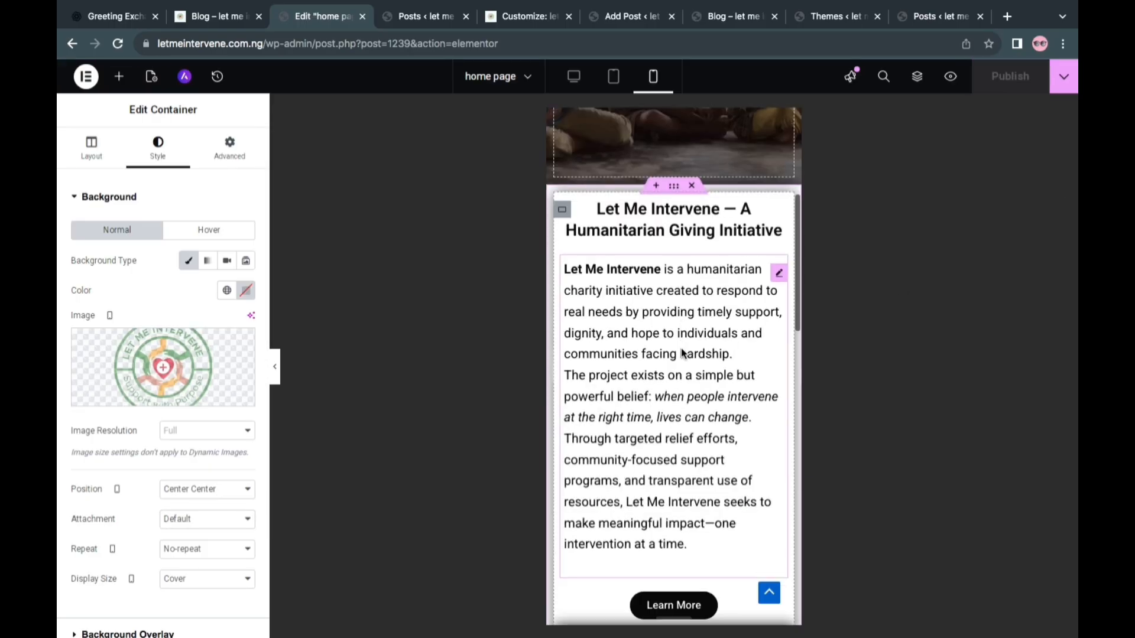
{"action": "scroll", "coordinate": [681, 353], "scroll_direction": "down", "scroll_amount": 15}
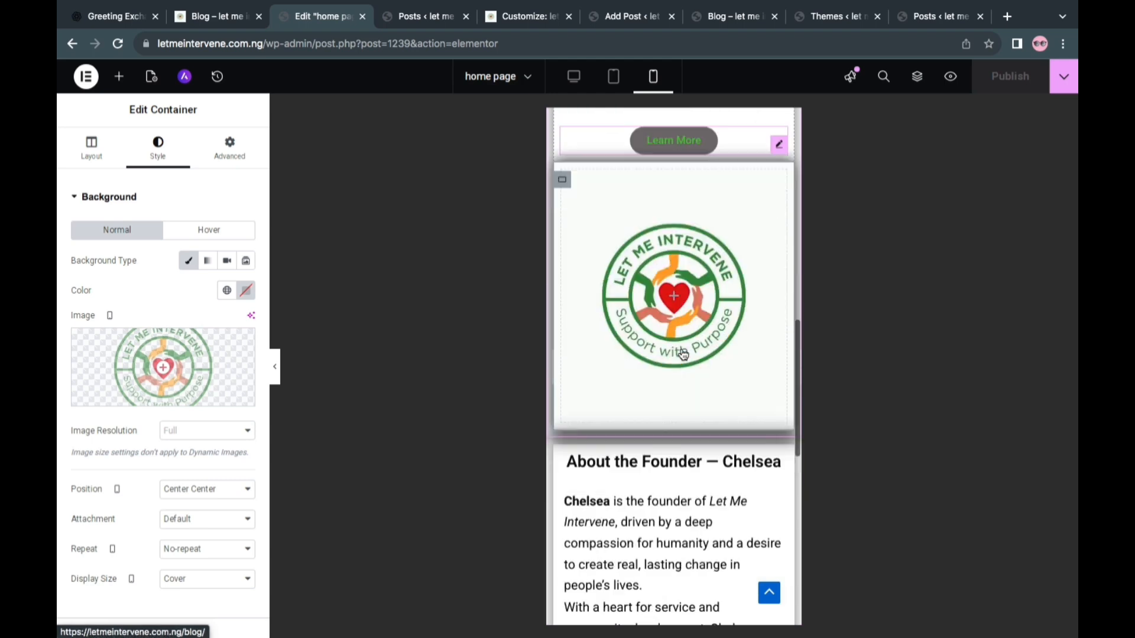
{"action": "scroll", "coordinate": [681, 353], "scroll_direction": "down", "scroll_amount": 7}
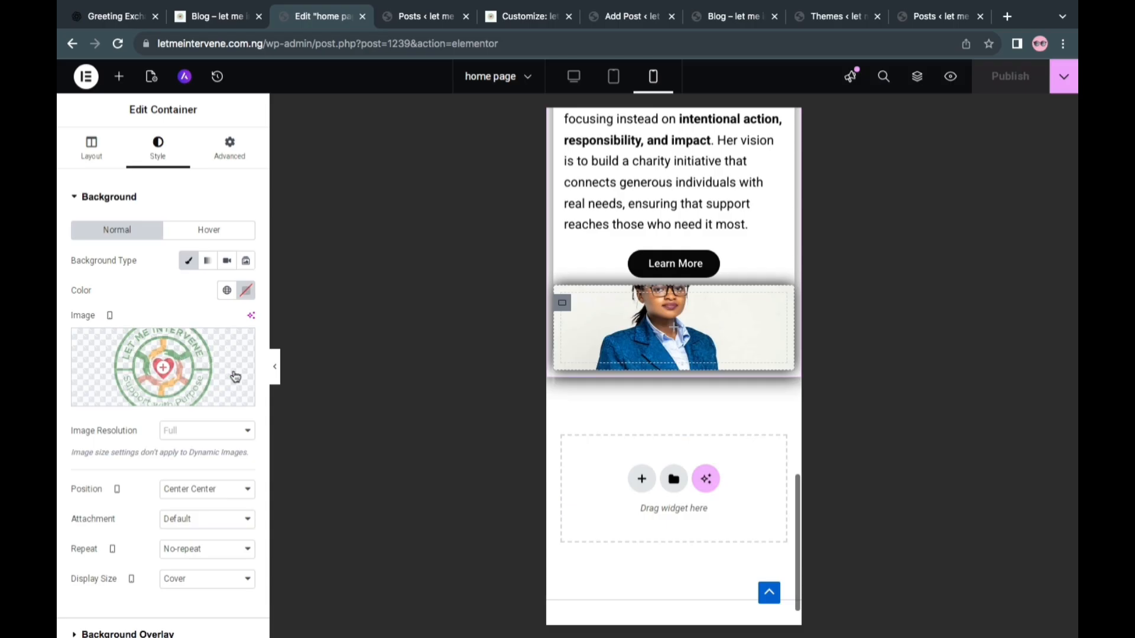
{"action": "left_click", "coordinate": [562, 304]}
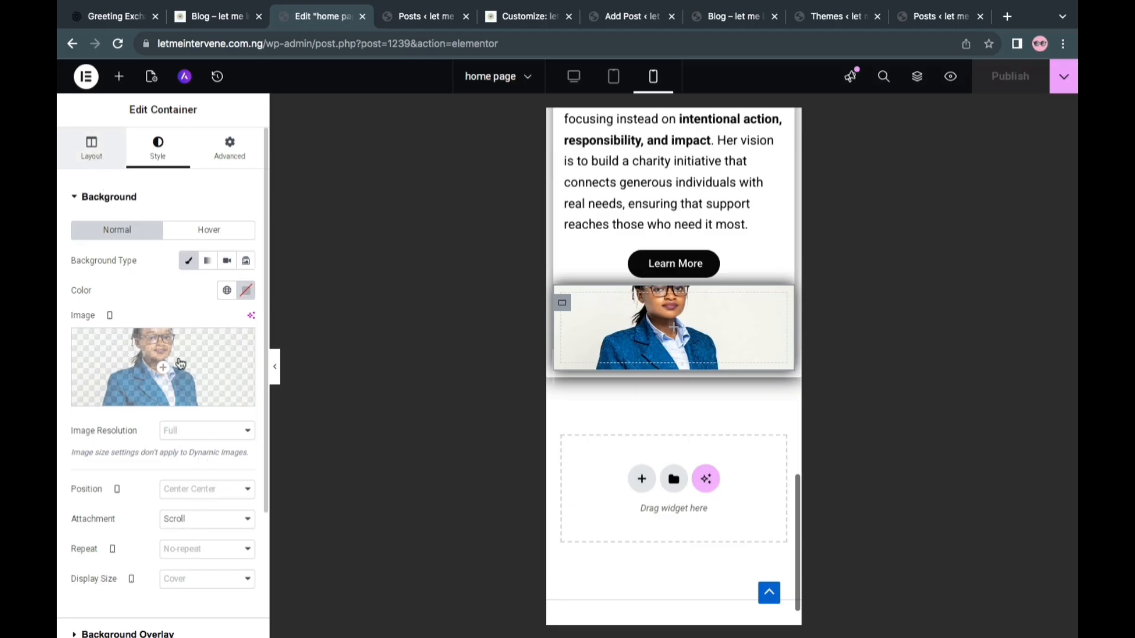
{"action": "left_click", "coordinate": [100, 136]}
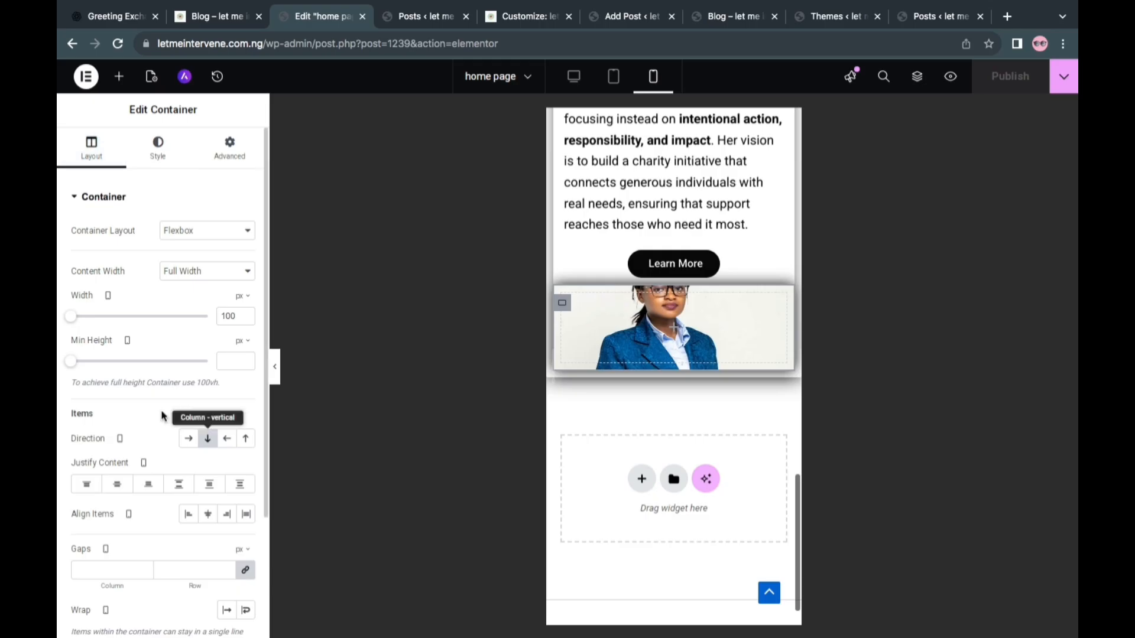
{"action": "left_click", "coordinate": [114, 361]}
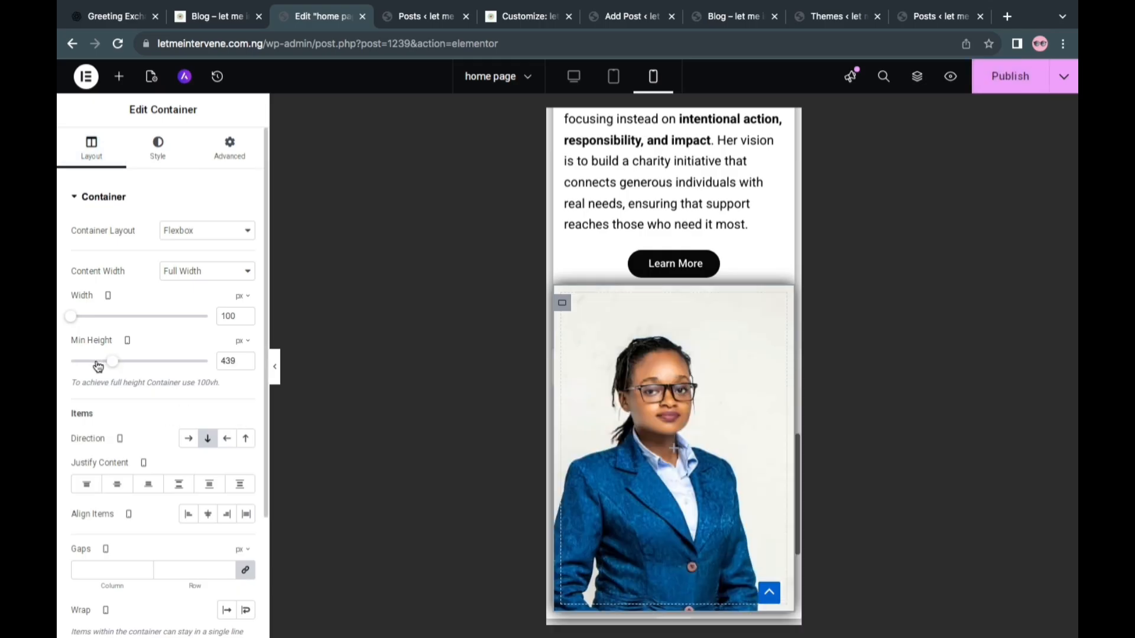
{"action": "left_click", "coordinate": [97, 362]}
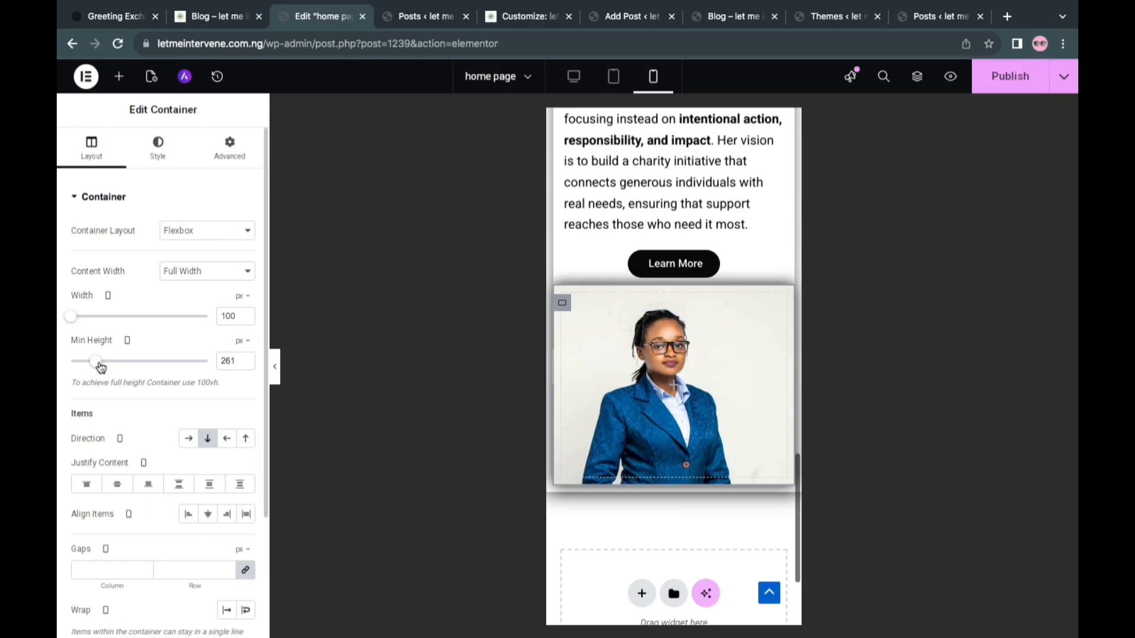
{"action": "left_click", "coordinate": [248, 360]}
{"action": "left_click", "coordinate": [247, 360]}
{"action": "left_click", "coordinate": [248, 360]}
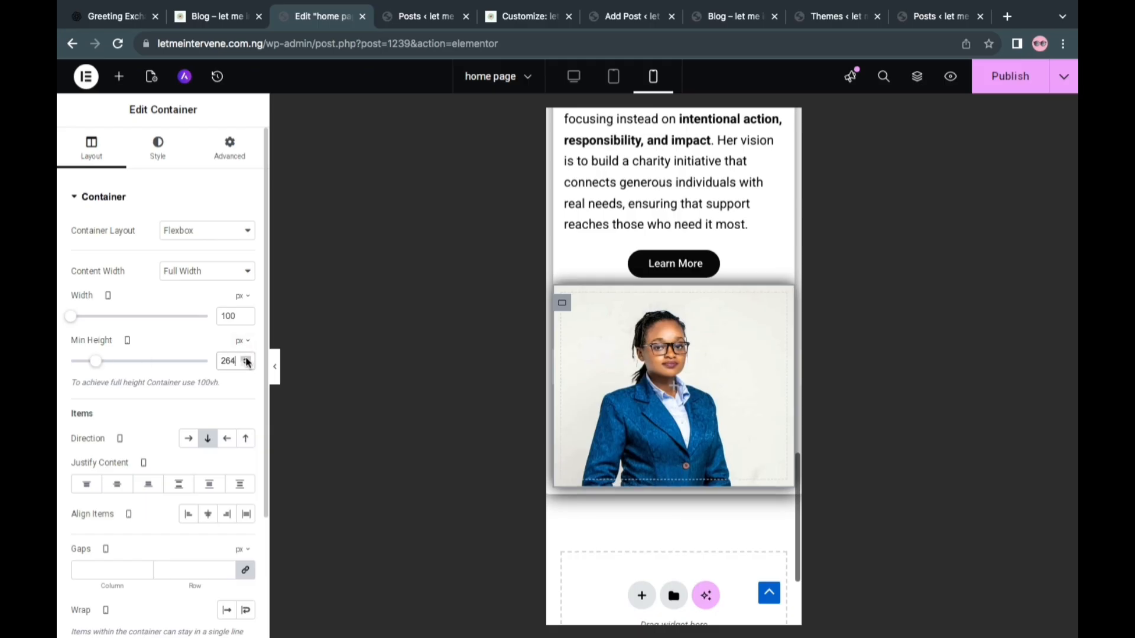
{"action": "left_click", "coordinate": [247, 360]}
{"action": "left_click", "coordinate": [247, 360]}
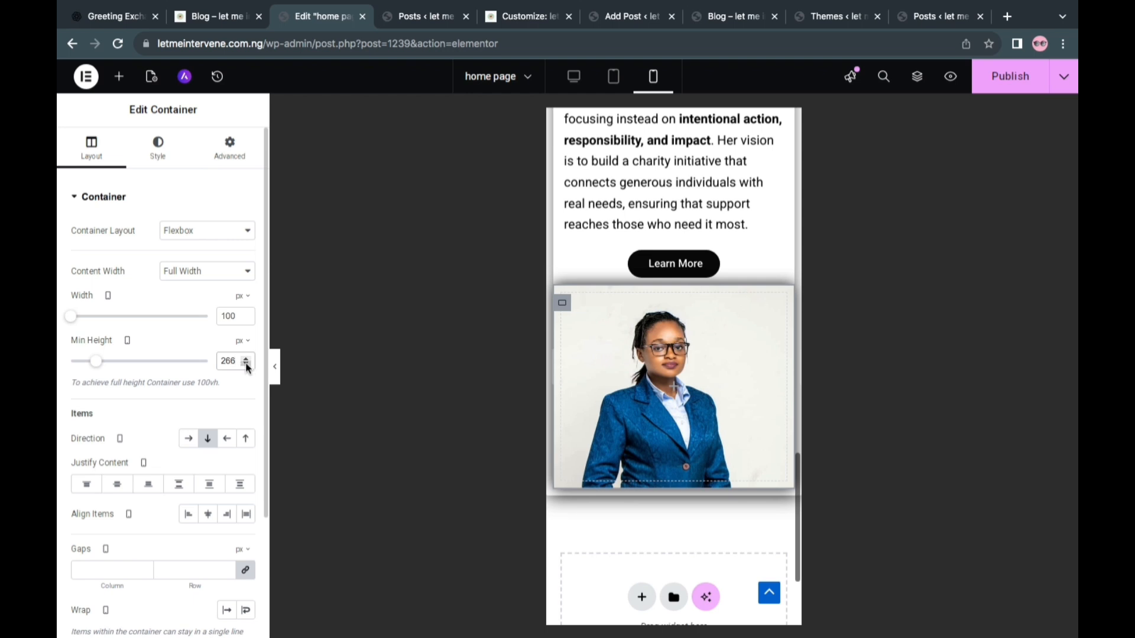
{"action": "left_click", "coordinate": [247, 364]}
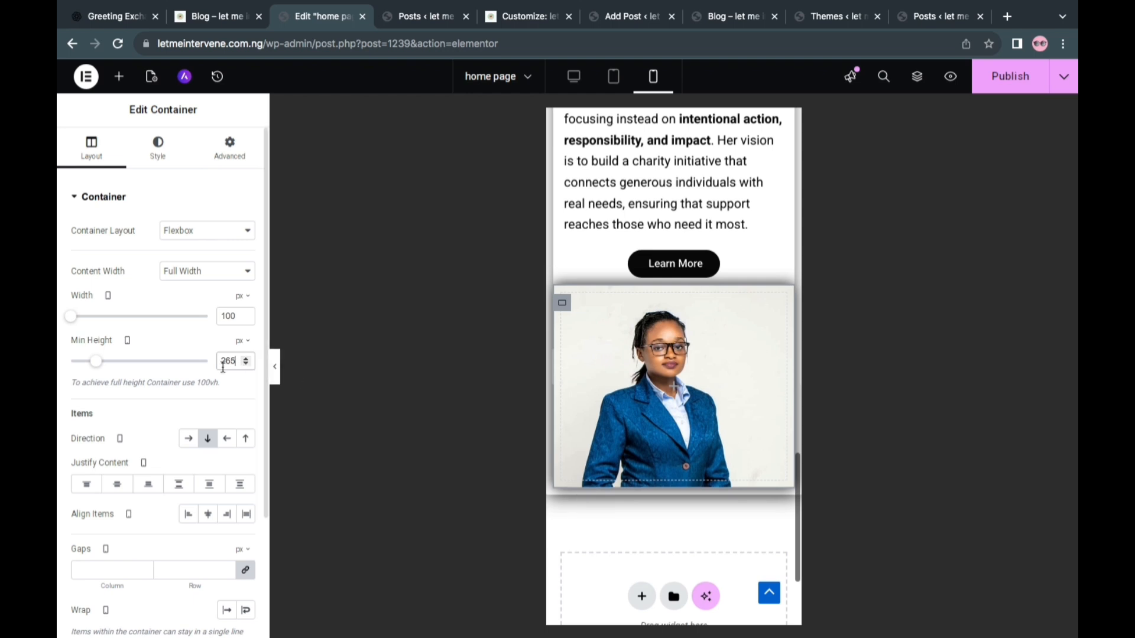
{"action": "left_click", "coordinate": [208, 518]}
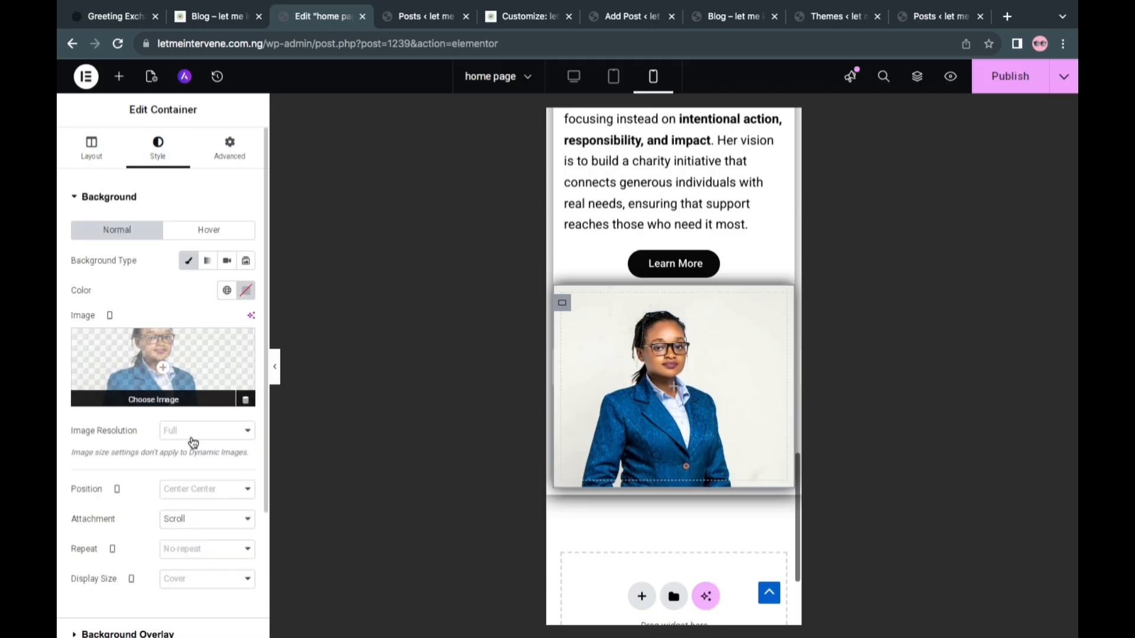
Set the founder image background on mobile to Center Center position, No-repeat and Cover display size, and publish the page
{"action": "left_click", "coordinate": [194, 490]}
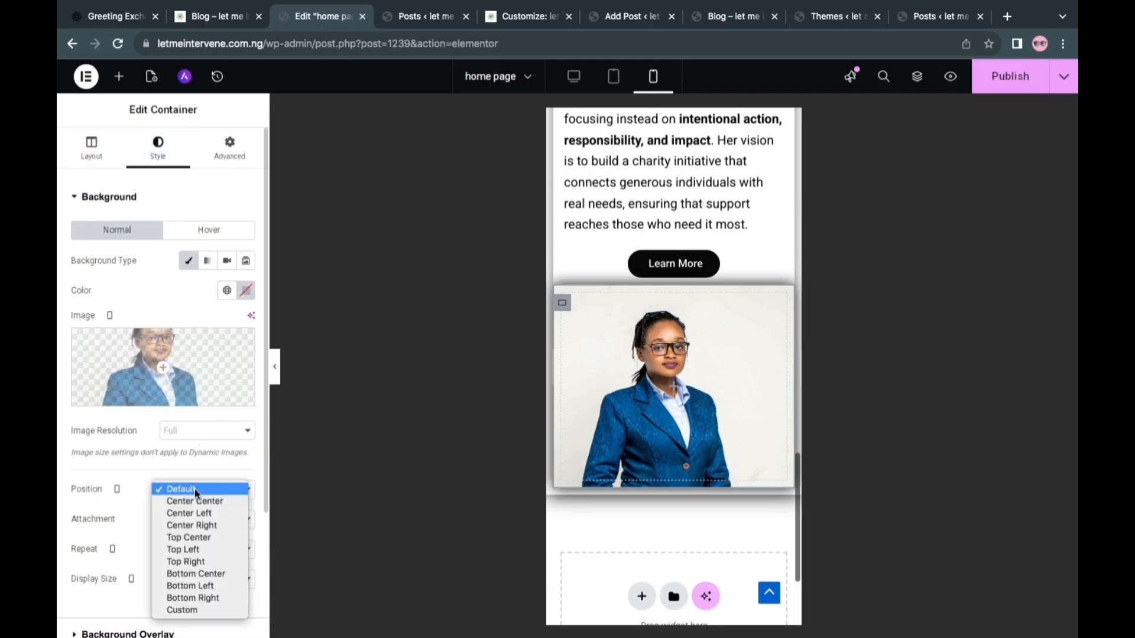
{"action": "left_click", "coordinate": [191, 501]}
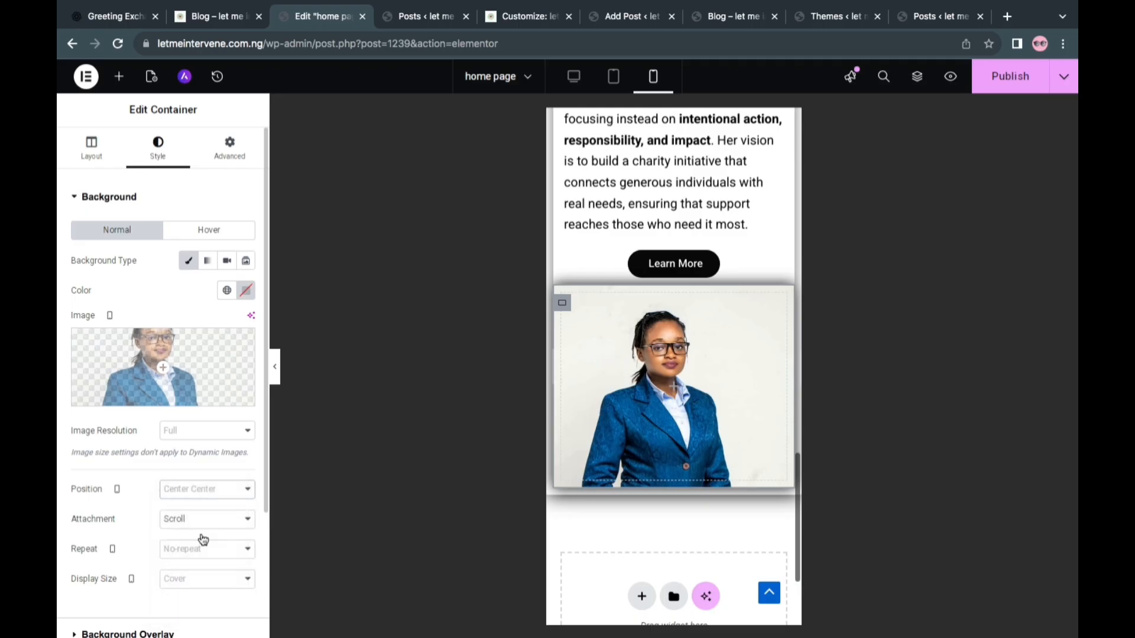
{"action": "left_click", "coordinate": [193, 550]}
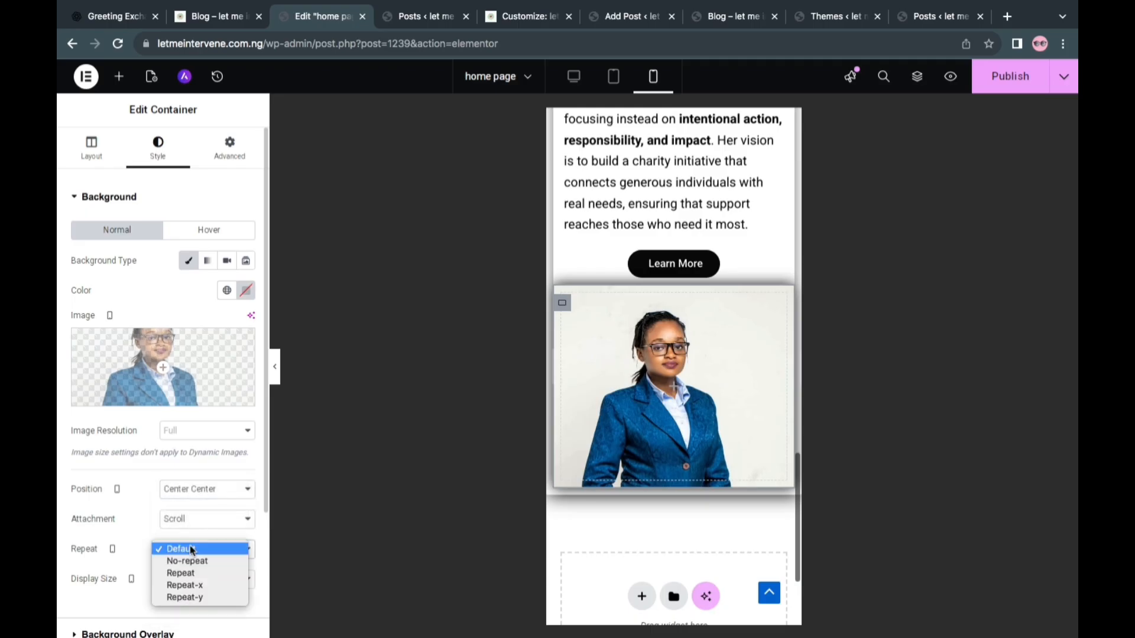
{"action": "left_click", "coordinate": [187, 561]}
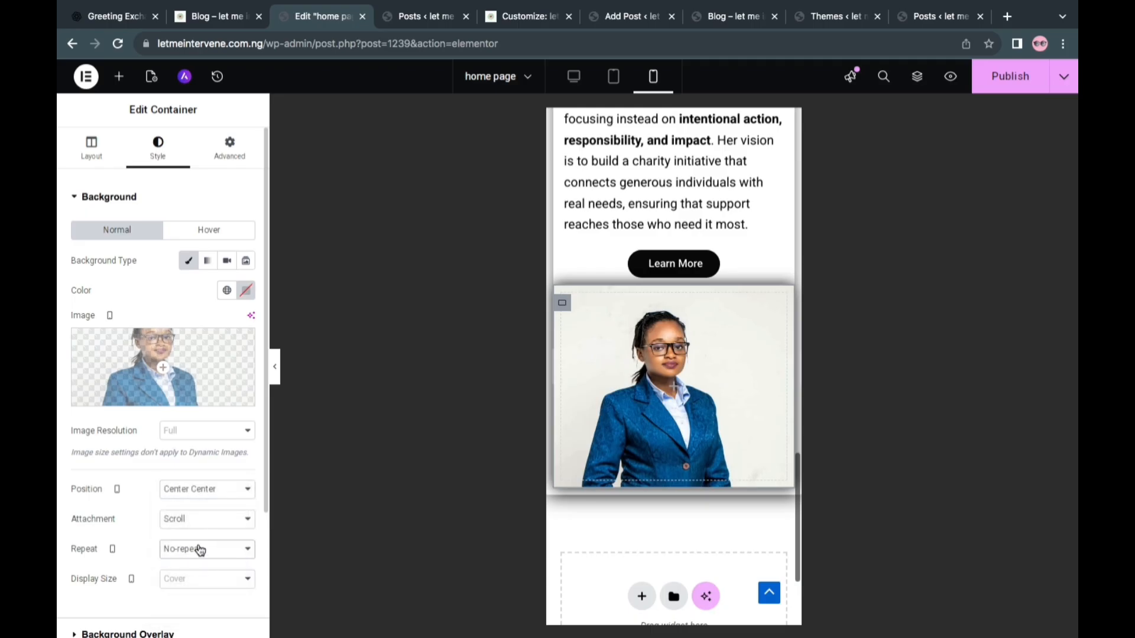
{"action": "left_click", "coordinate": [188, 584]}
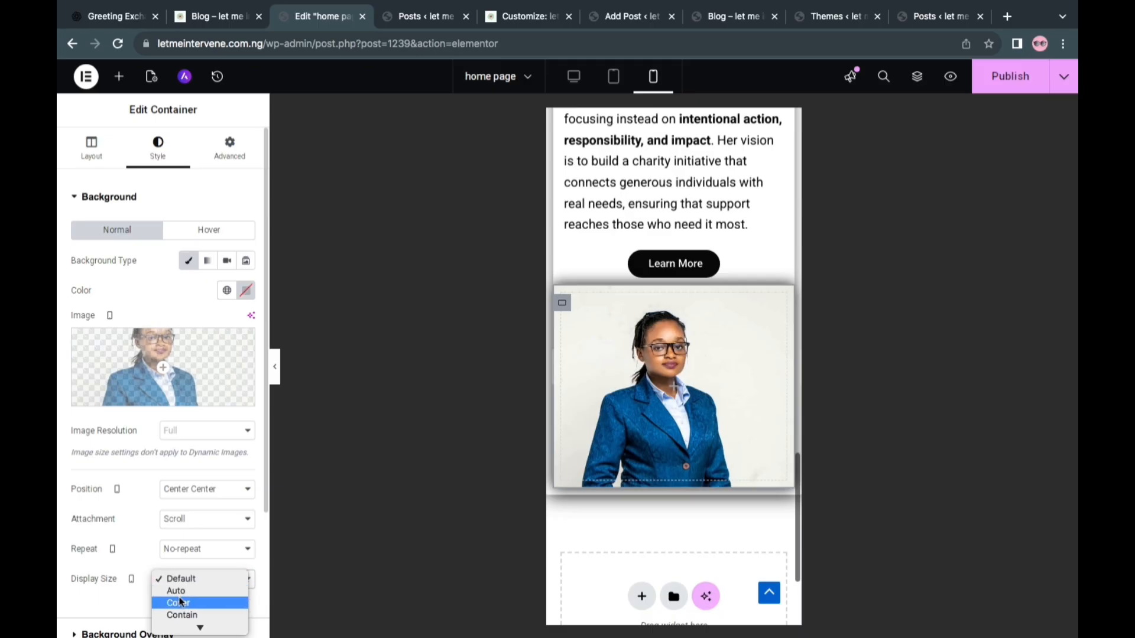
{"action": "left_click", "coordinate": [180, 604]}
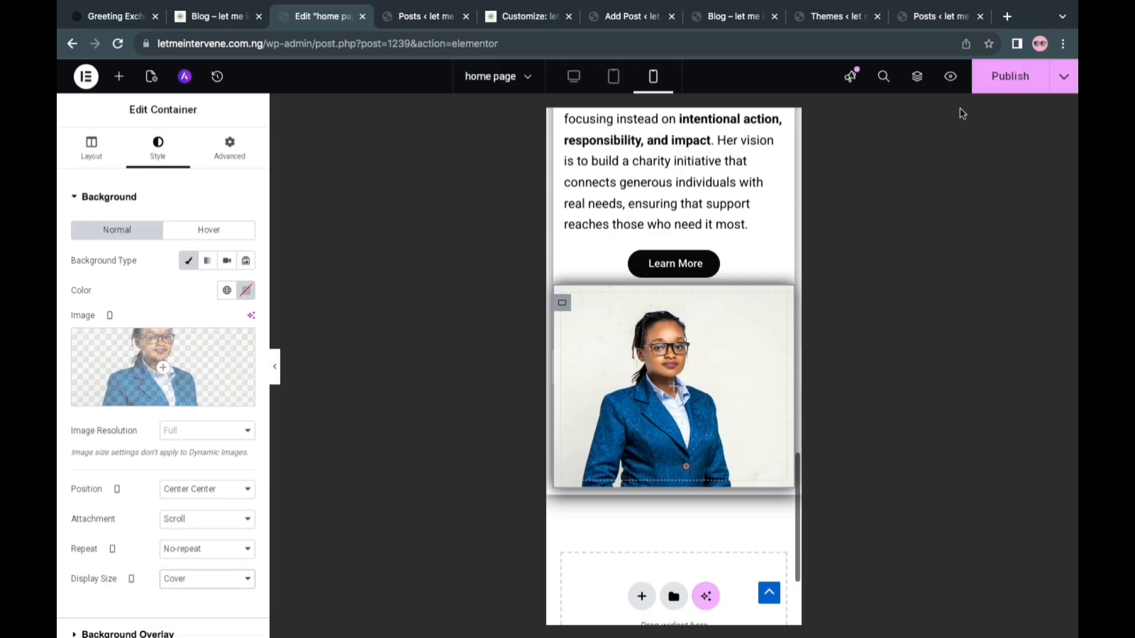
{"action": "left_click", "coordinate": [1010, 76]}
{"action": "scroll", "coordinate": [667, 303], "scroll_direction": "up", "scroll_amount": 5}
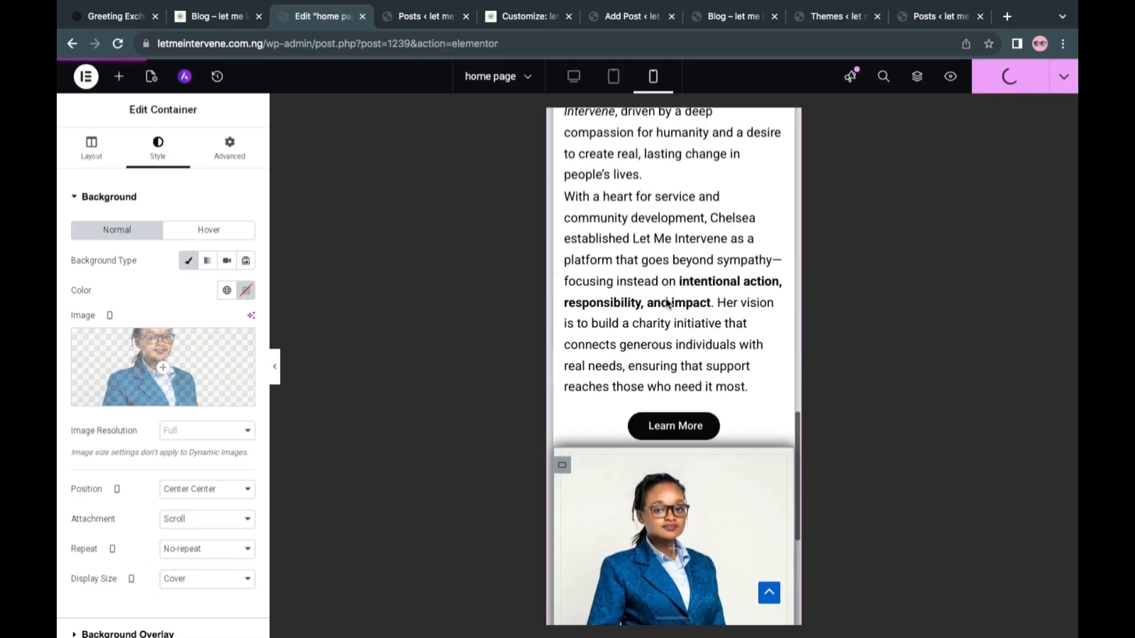
{"action": "scroll", "coordinate": [667, 303], "scroll_direction": "up", "scroll_amount": 8}
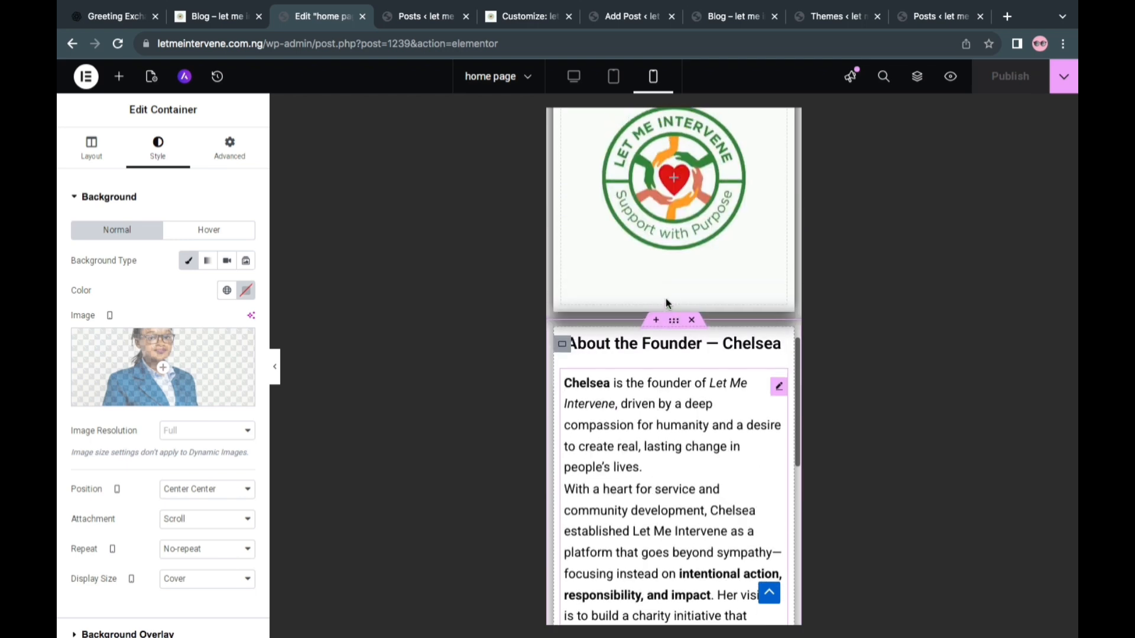
{"action": "scroll", "coordinate": [668, 305], "scroll_direction": "up", "scroll_amount": 10}
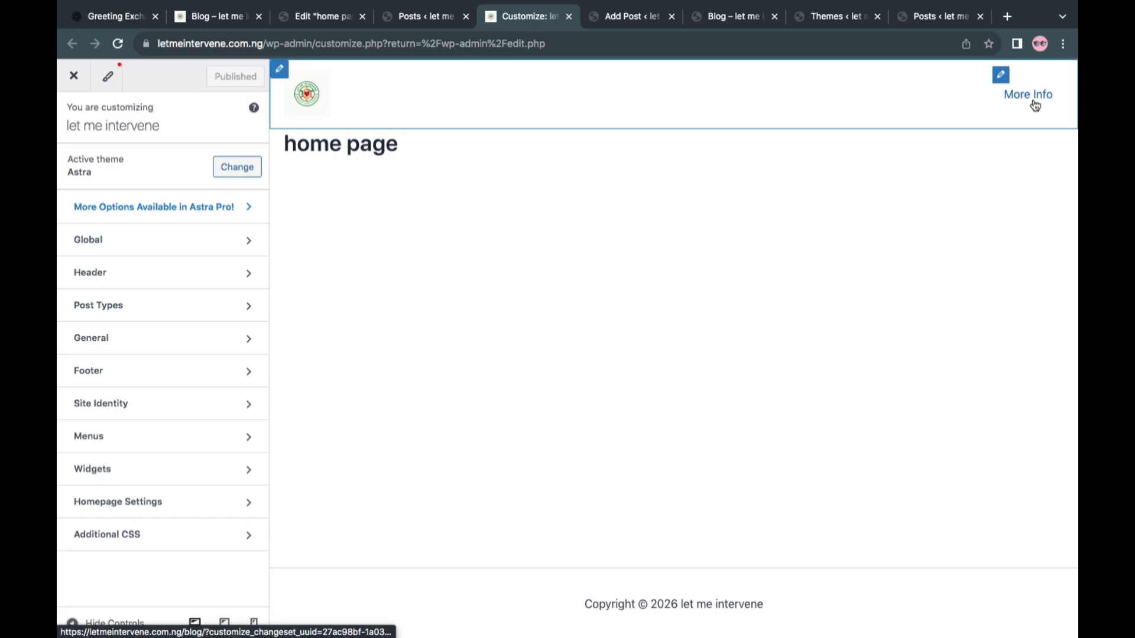
Switch to the site Customizer, load the blog page through the More Info link and review the Blog / Archive layout and post structure settings
{"action": "left_click", "coordinate": [1036, 105]}
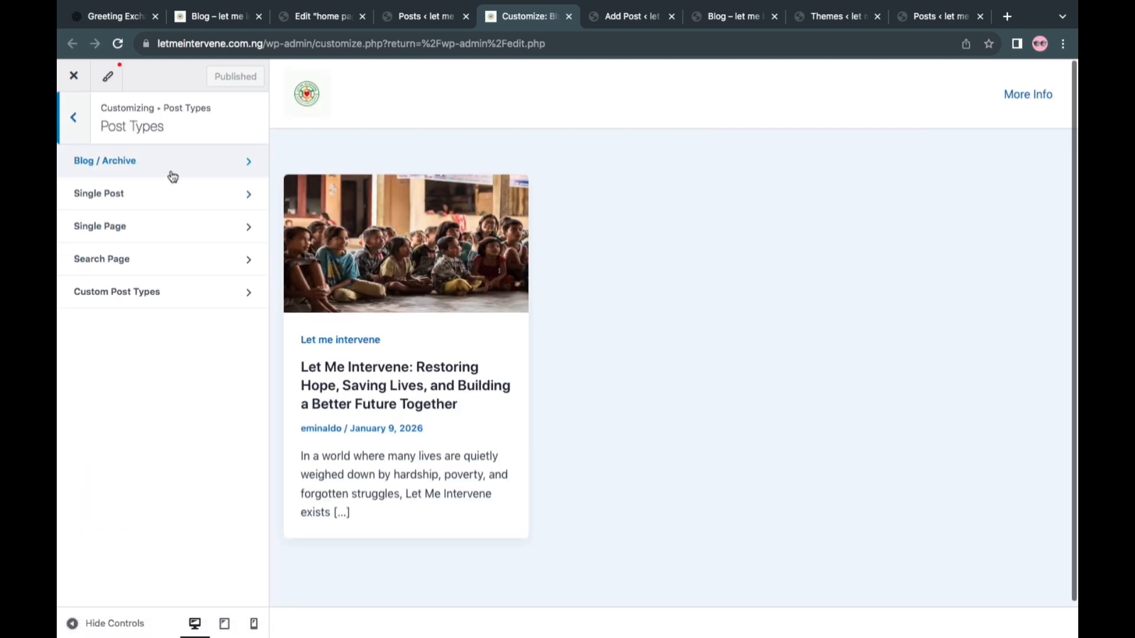
{"action": "left_click", "coordinate": [185, 176]}
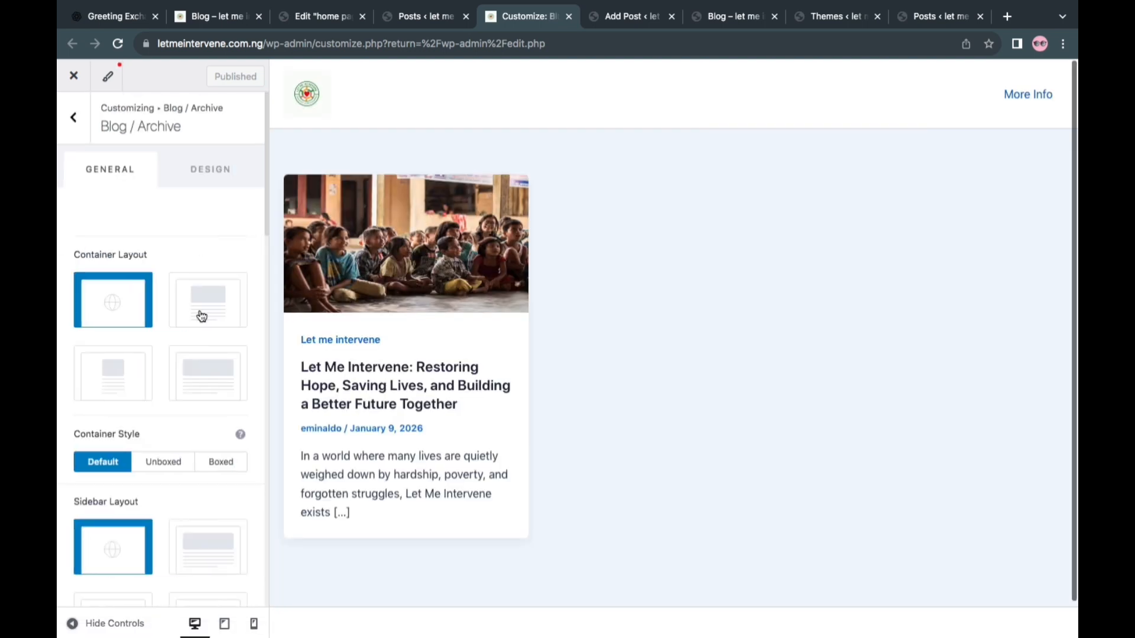
{"action": "scroll", "coordinate": [191, 368], "scroll_direction": "down", "scroll_amount": 5}
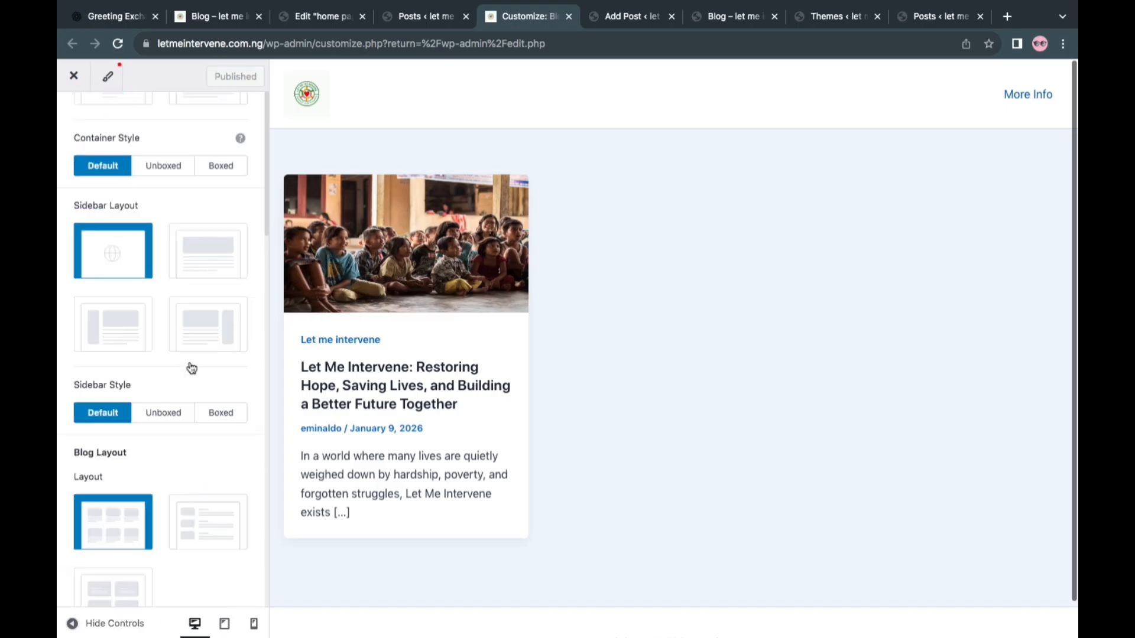
{"action": "scroll", "coordinate": [191, 368], "scroll_direction": "up", "scroll_amount": 3}
{"action": "scroll", "coordinate": [191, 368], "scroll_direction": "down", "scroll_amount": 5}
{"action": "scroll", "coordinate": [190, 367], "scroll_direction": "down", "scroll_amount": 5}
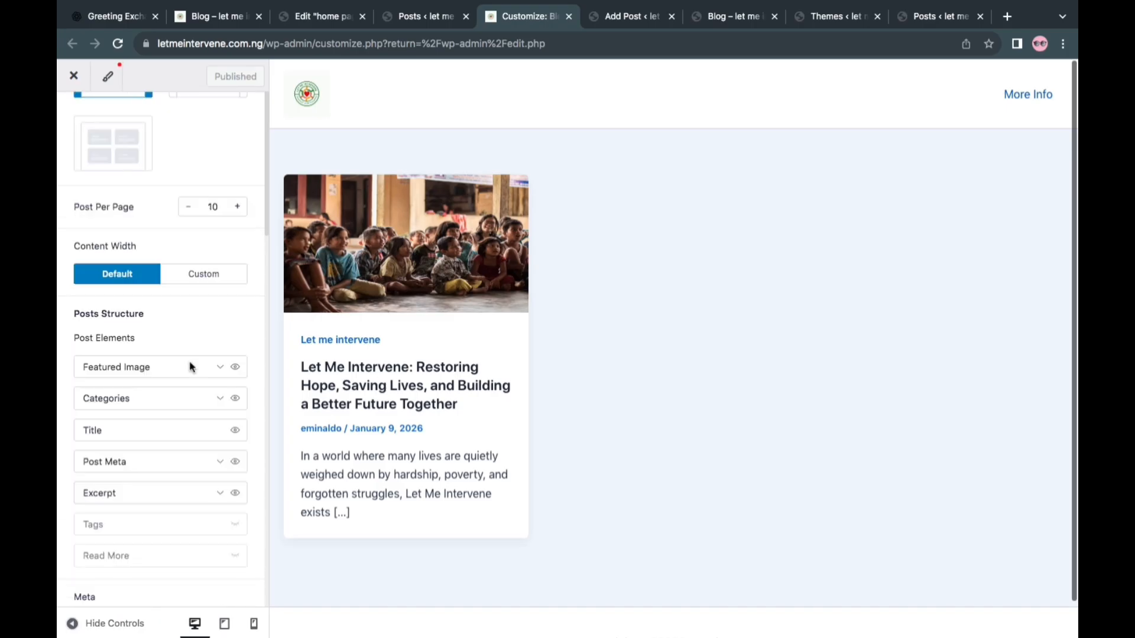
{"action": "scroll", "coordinate": [240, 370], "scroll_direction": "up", "scroll_amount": 15}
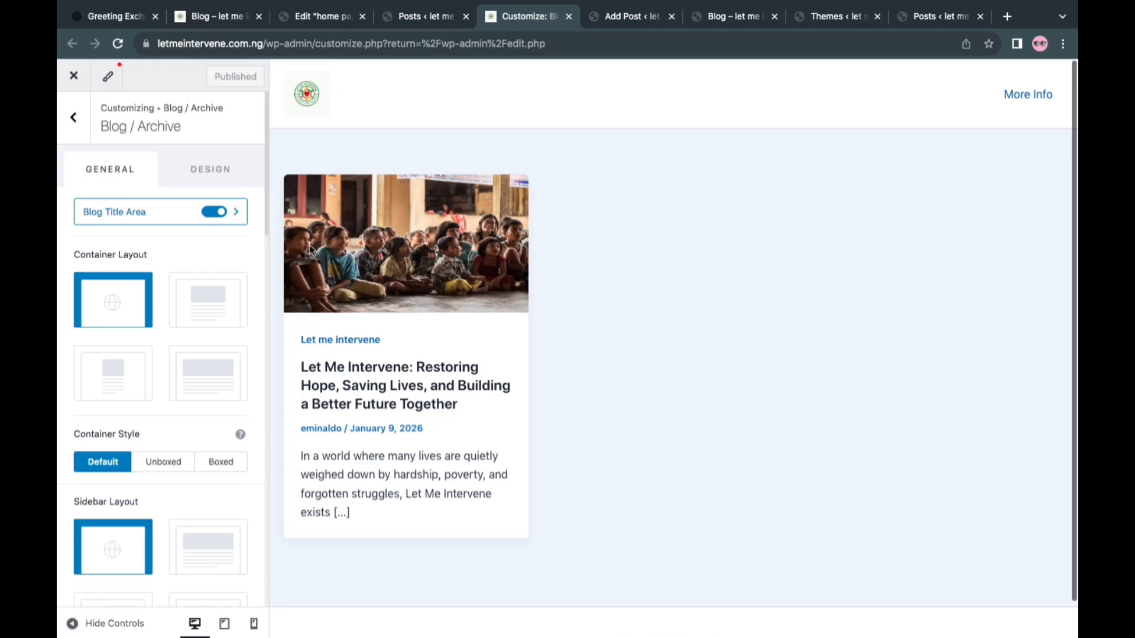
{"action": "scroll", "coordinate": [180, 409], "scroll_direction": "down", "scroll_amount": 10}
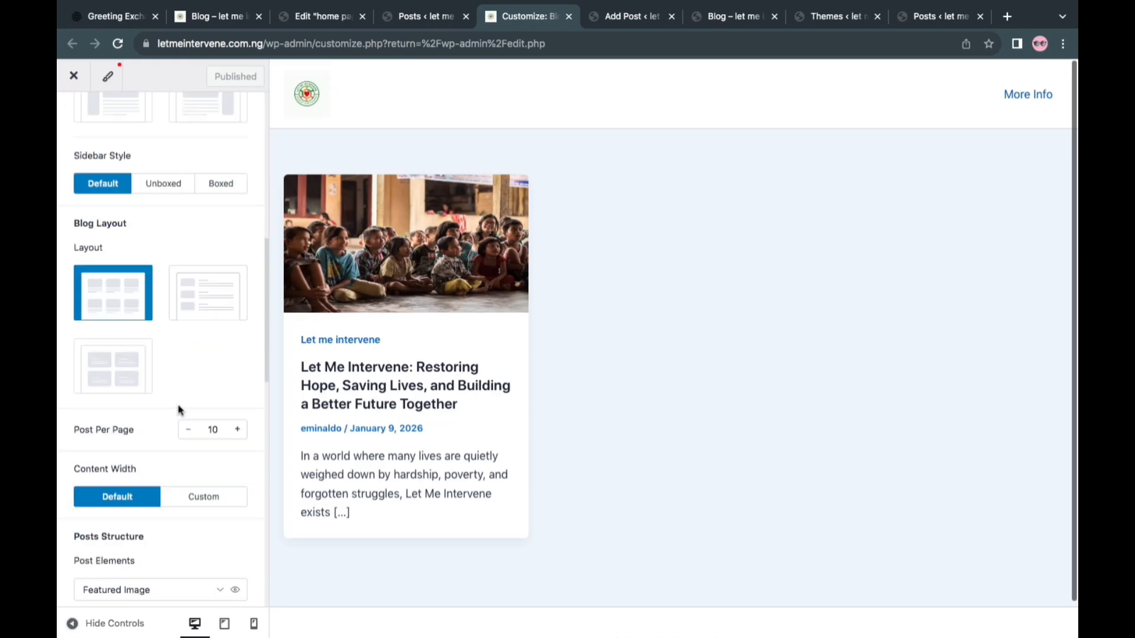
{"action": "scroll", "coordinate": [180, 410], "scroll_direction": "down", "scroll_amount": 3}
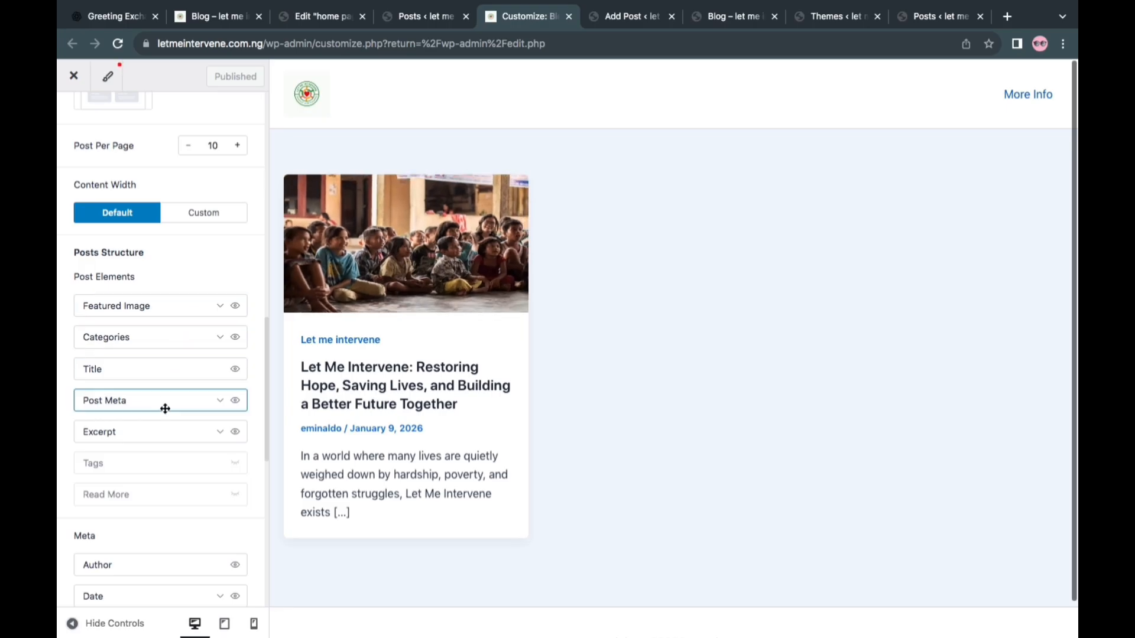
Hide the Post Meta element in the blog archive's post structure and publish the change
{"action": "left_click", "coordinate": [220, 402]}
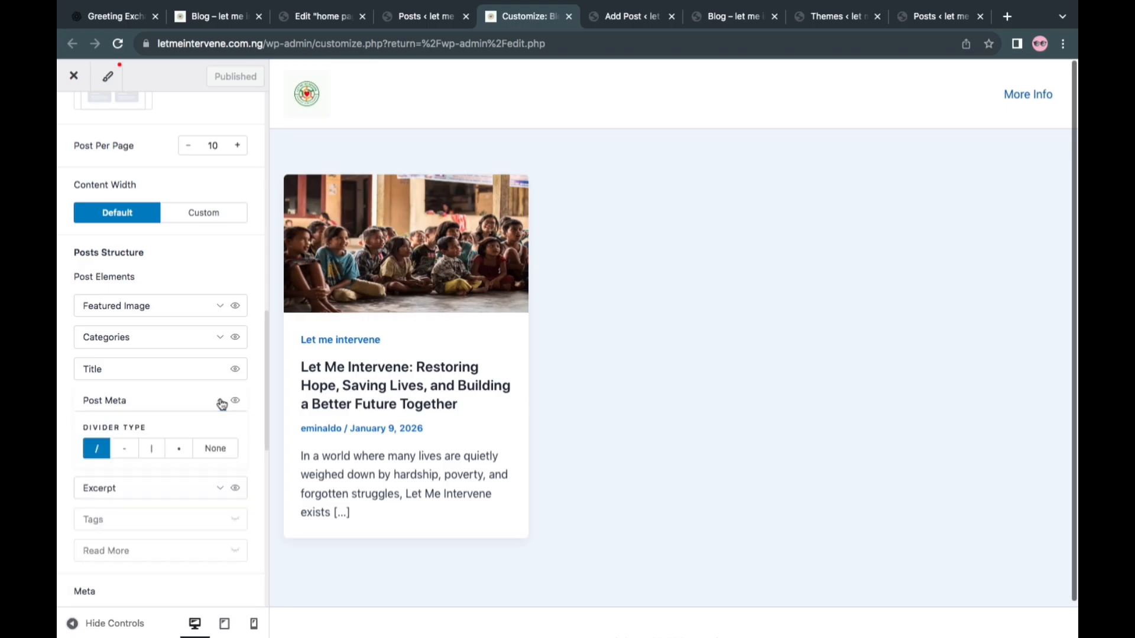
{"action": "left_click", "coordinate": [223, 404]}
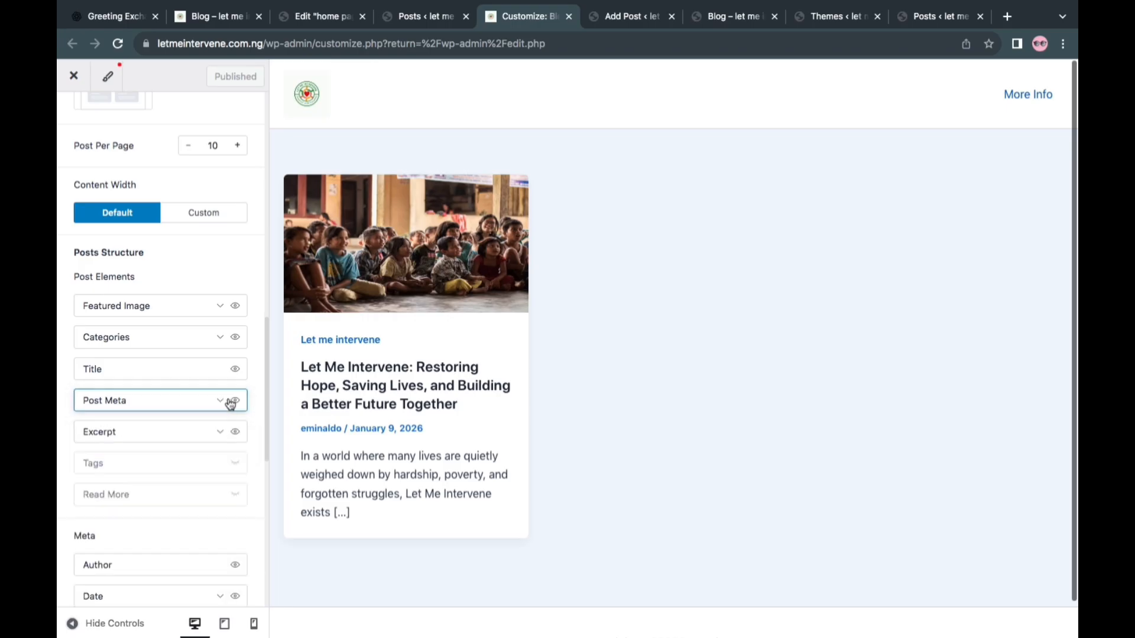
{"action": "left_click", "coordinate": [235, 400]}
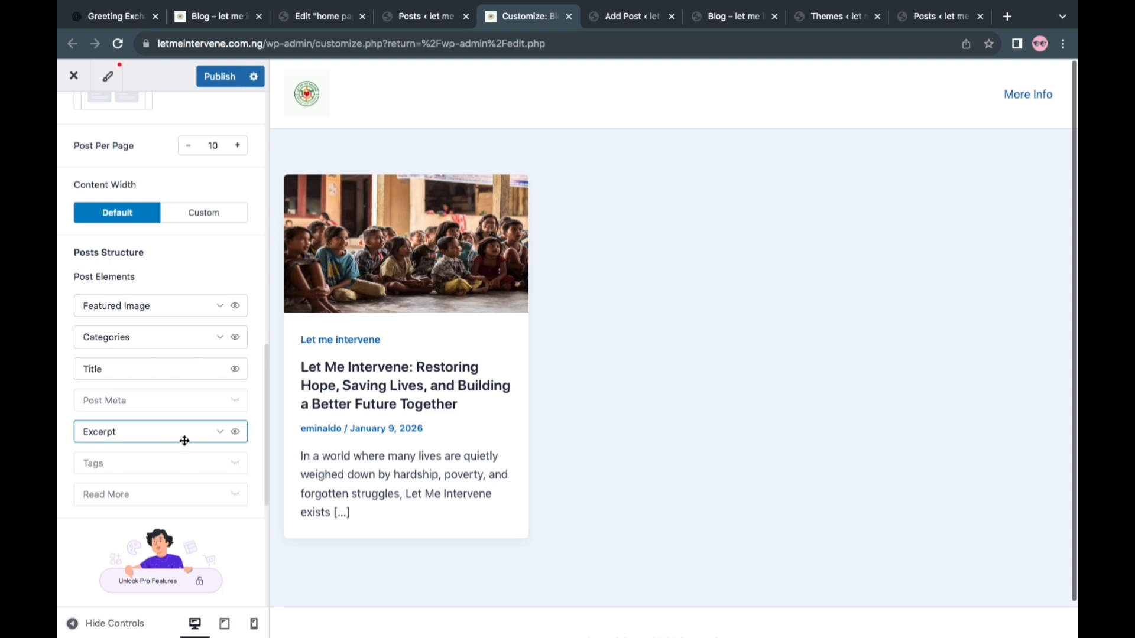
{"action": "left_click", "coordinate": [219, 435]}
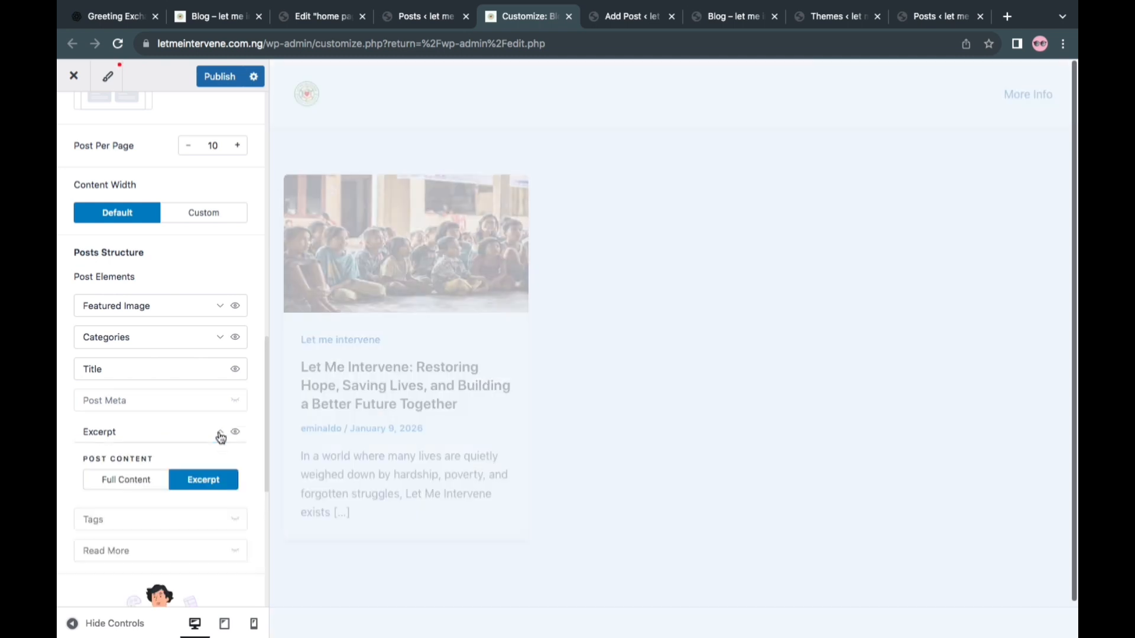
{"action": "left_click", "coordinate": [220, 437]}
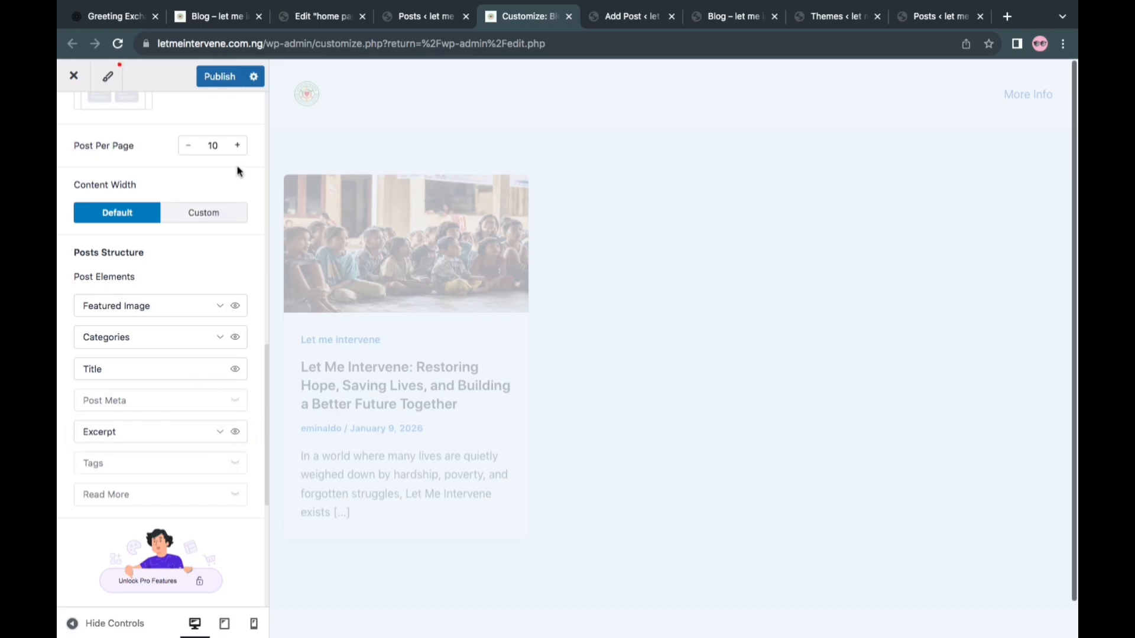
{"action": "left_click", "coordinate": [220, 81]}
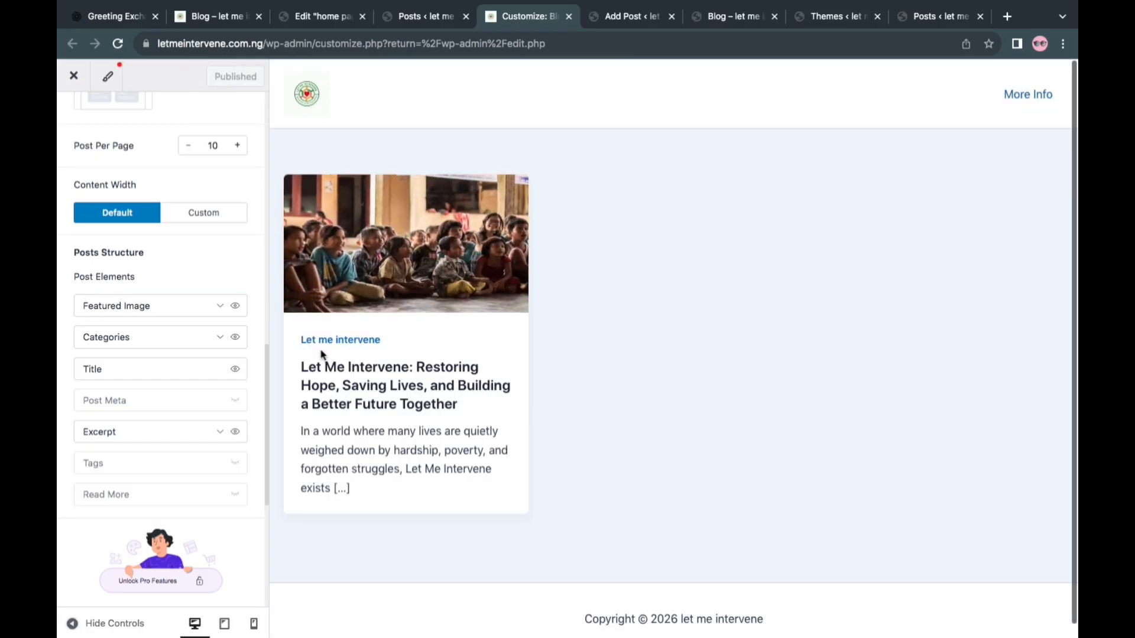
Open the post "Let Me Intervene: Restoring Hope, Saving Lives, and Building a Better Future Together" in the preview
{"action": "scroll", "coordinate": [115, 178], "scroll_direction": "up", "scroll_amount": 5}
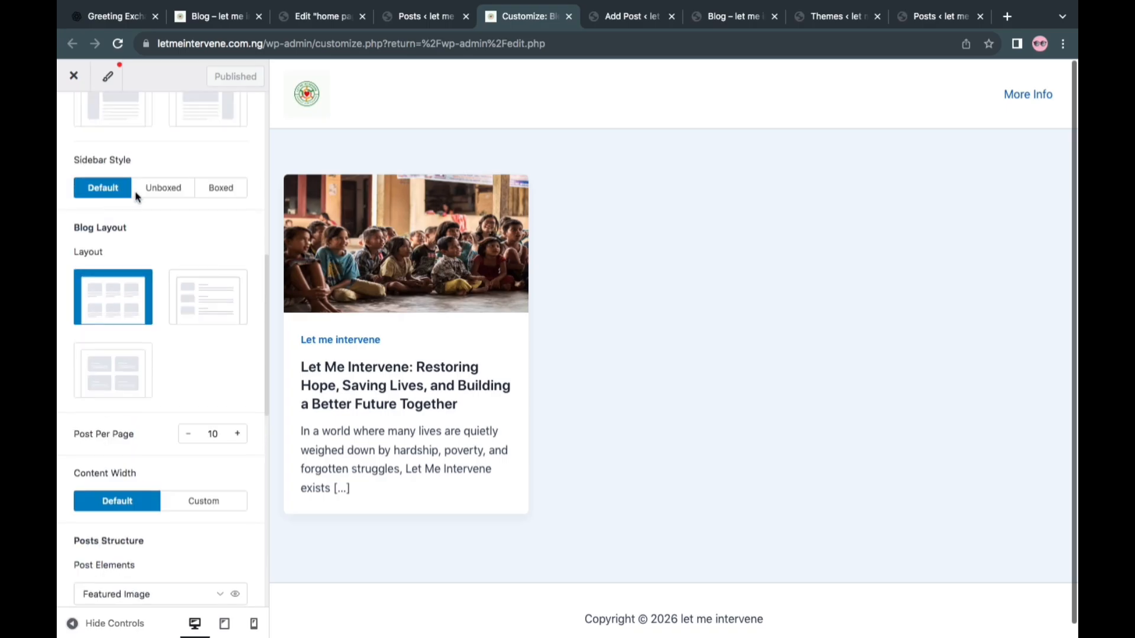
{"action": "left_click", "coordinate": [321, 389]}
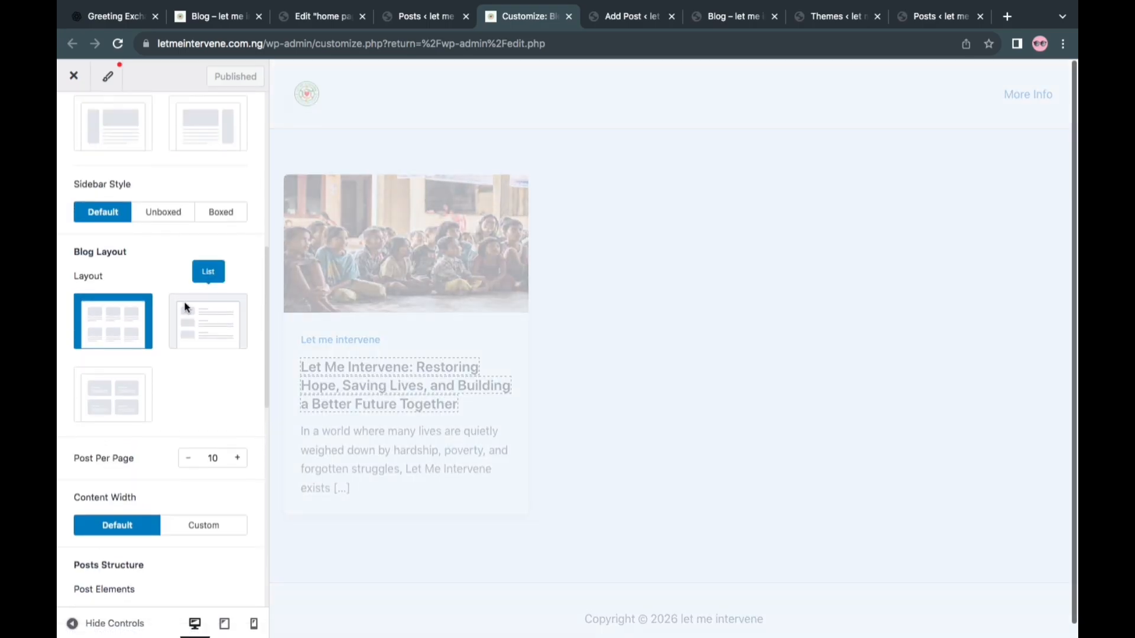
Leave the Blog / Archive settings and review the Single Page options, including the structure elements of its Page Title Area
{"action": "scroll", "coordinate": [184, 308], "scroll_direction": "up", "scroll_amount": 8}
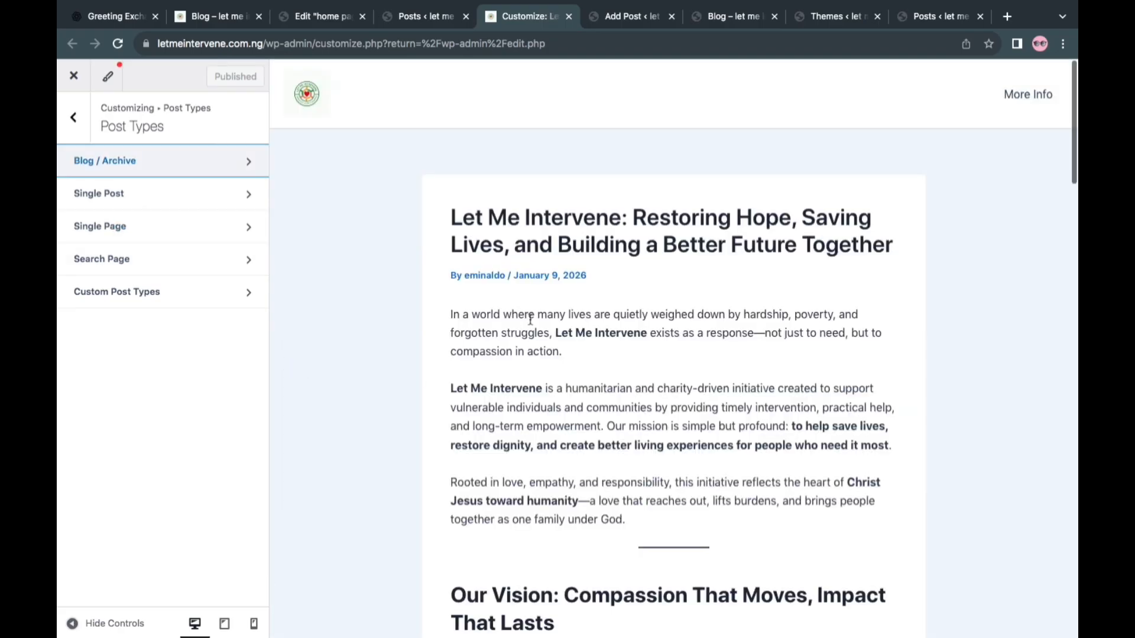
{"action": "left_click", "coordinate": [142, 219]}
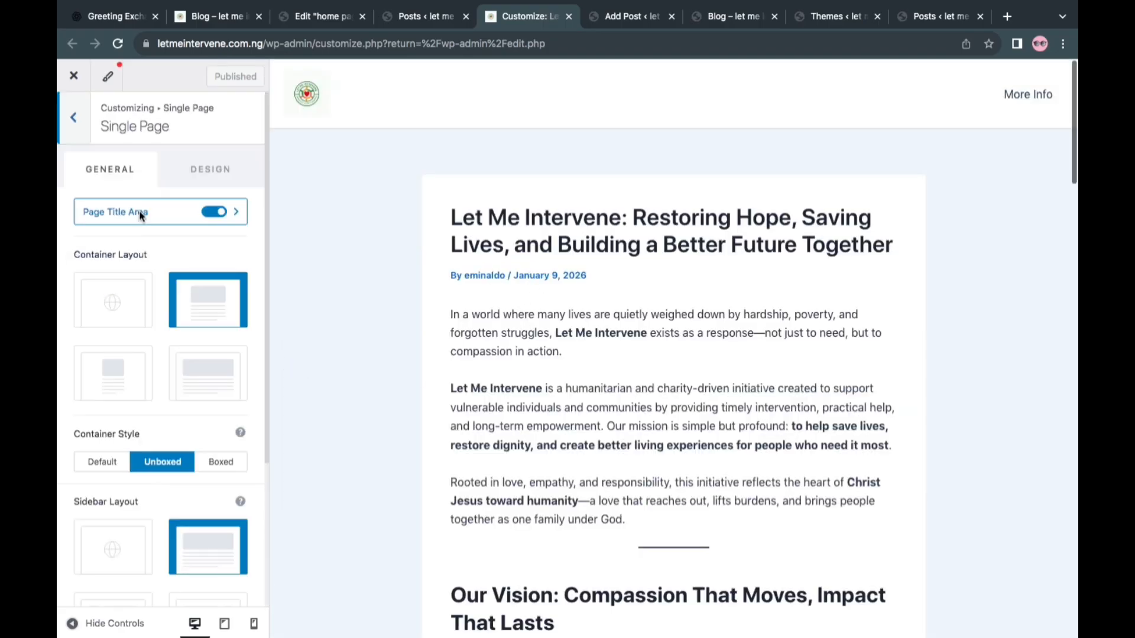
{"action": "left_click", "coordinate": [237, 218]}
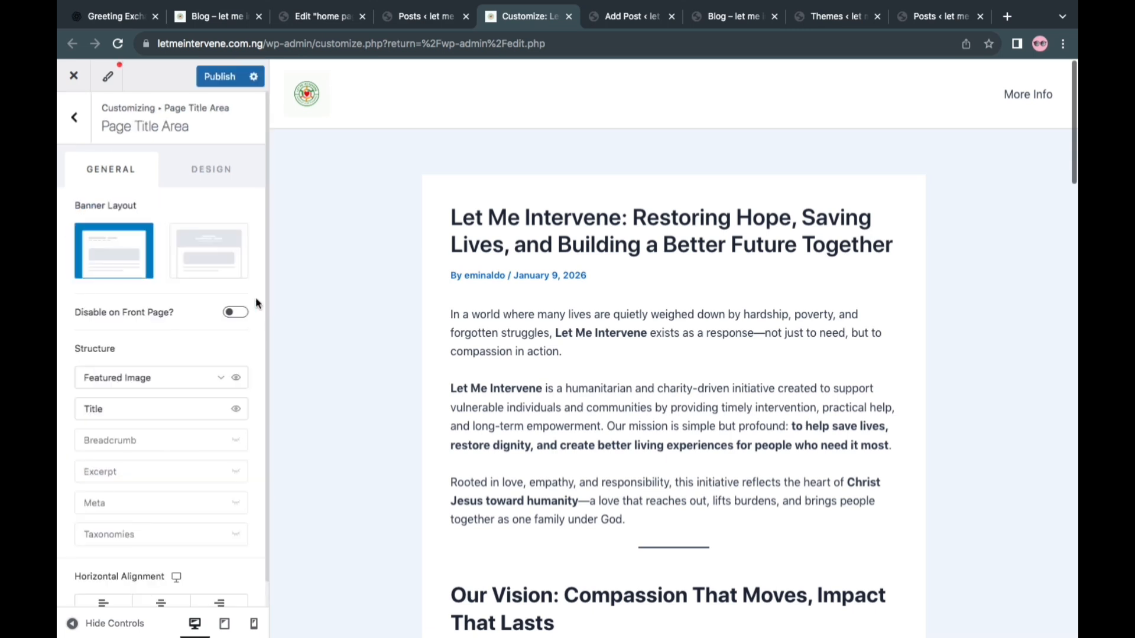
{"action": "scroll", "coordinate": [181, 415], "scroll_direction": "down", "scroll_amount": 1}
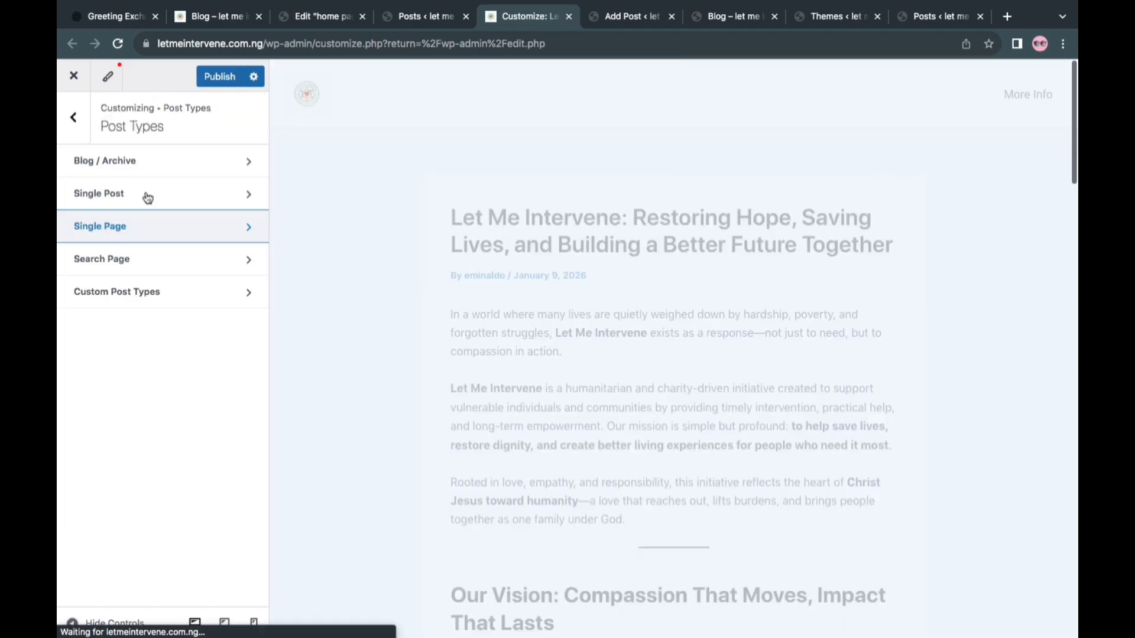
Hide the Author and Date meta in the Single Post's Post Title Area and publish the change
{"action": "left_click", "coordinate": [148, 197]}
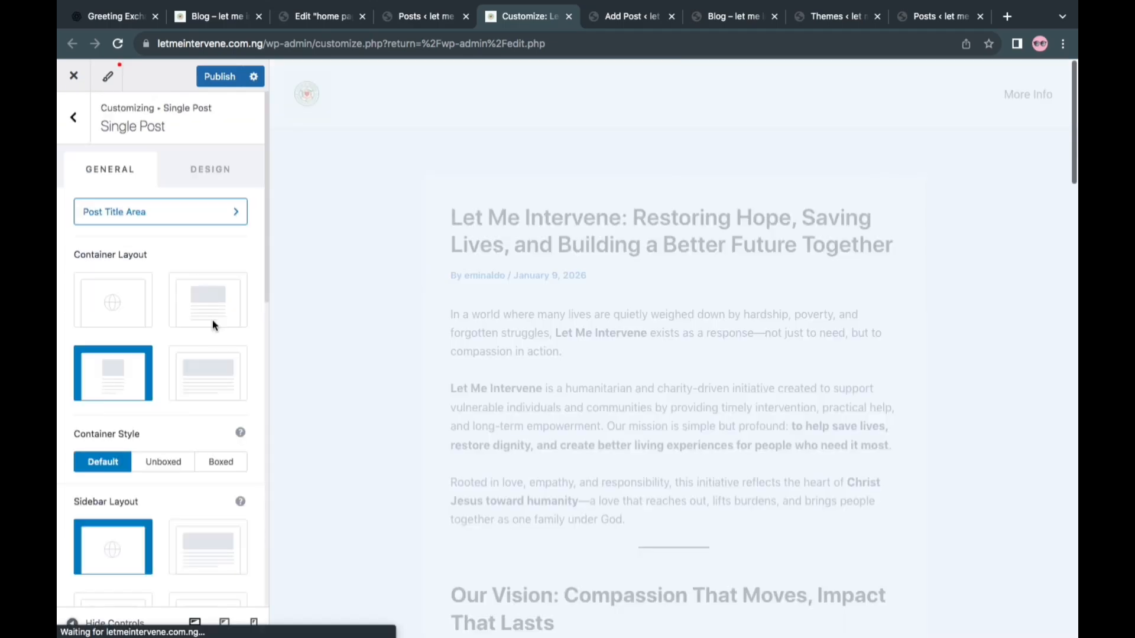
{"action": "left_click", "coordinate": [167, 220]}
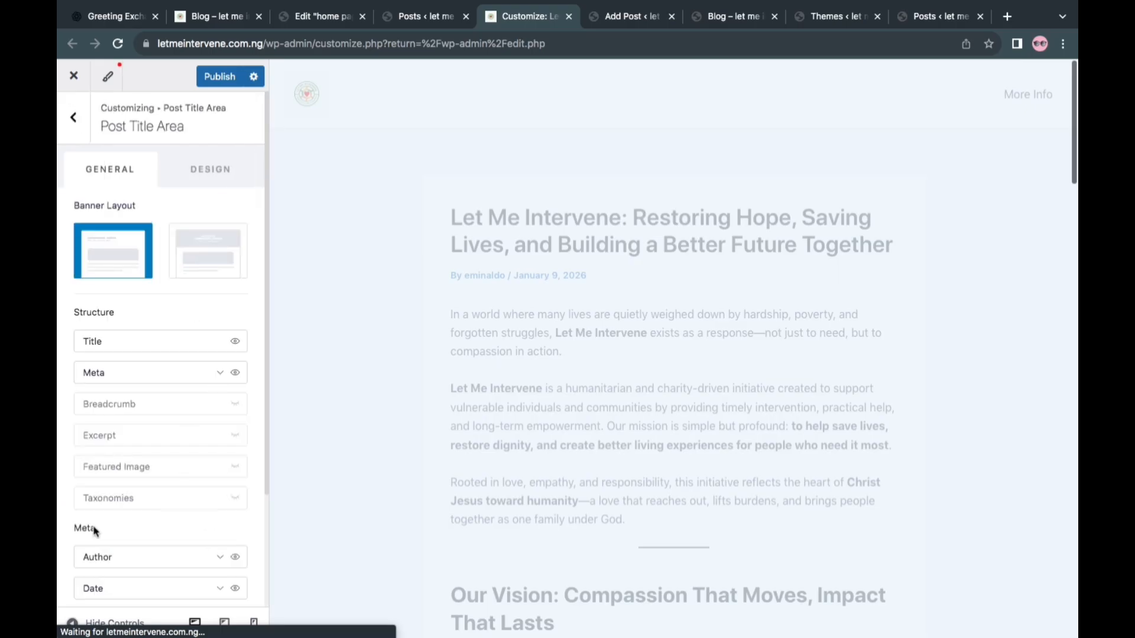
{"action": "left_click", "coordinate": [191, 499]}
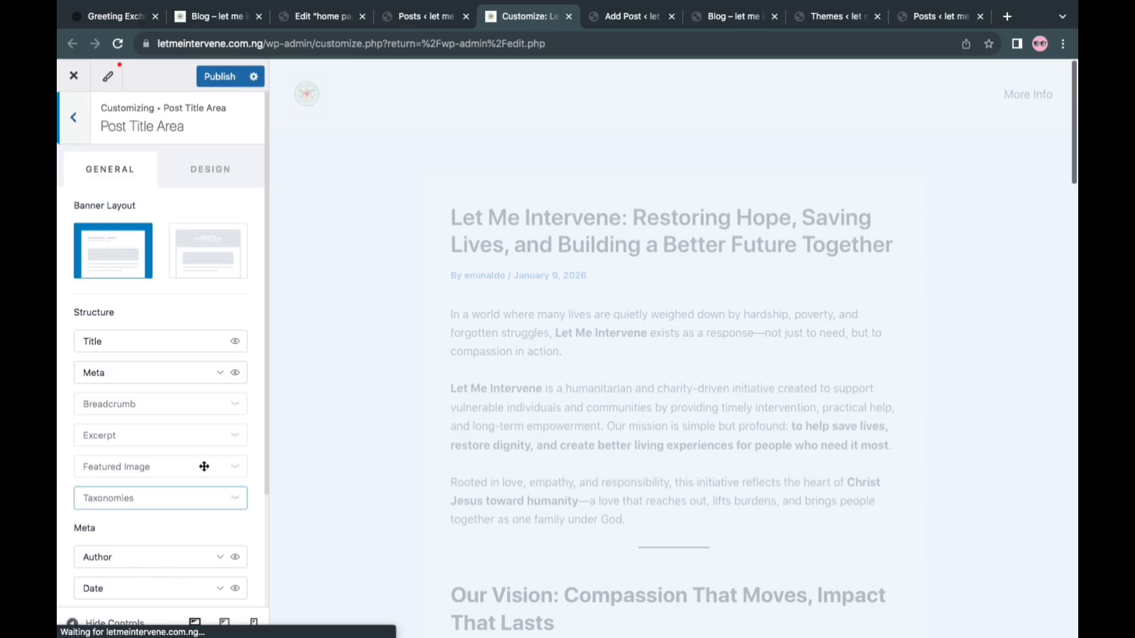
{"action": "scroll", "coordinate": [204, 467], "scroll_direction": "down", "scroll_amount": 3}
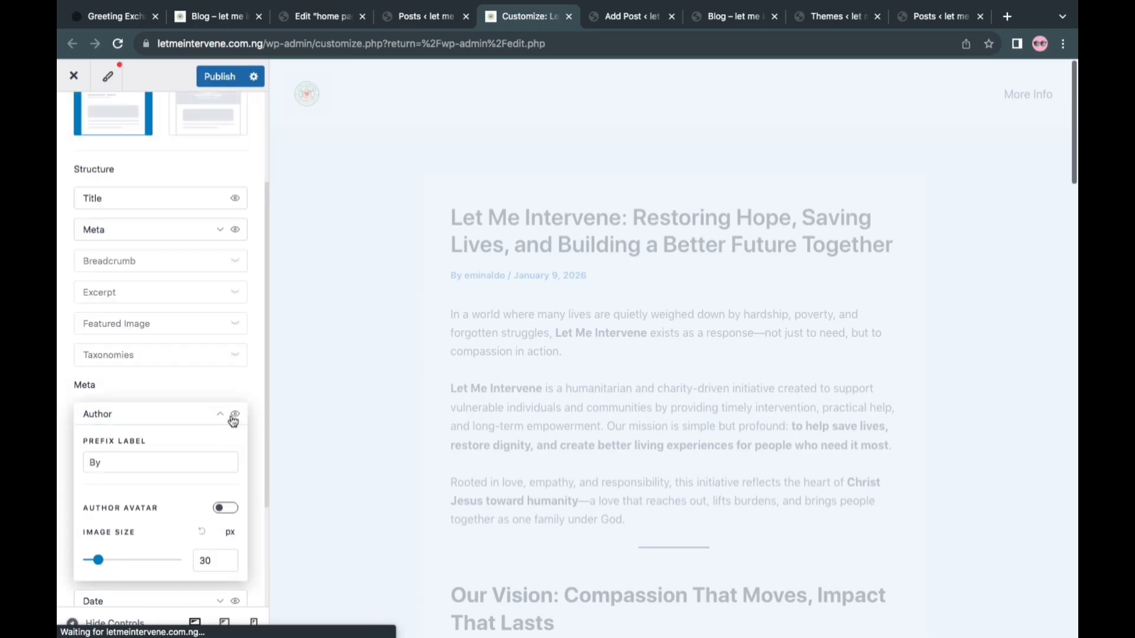
{"action": "left_click", "coordinate": [235, 416]}
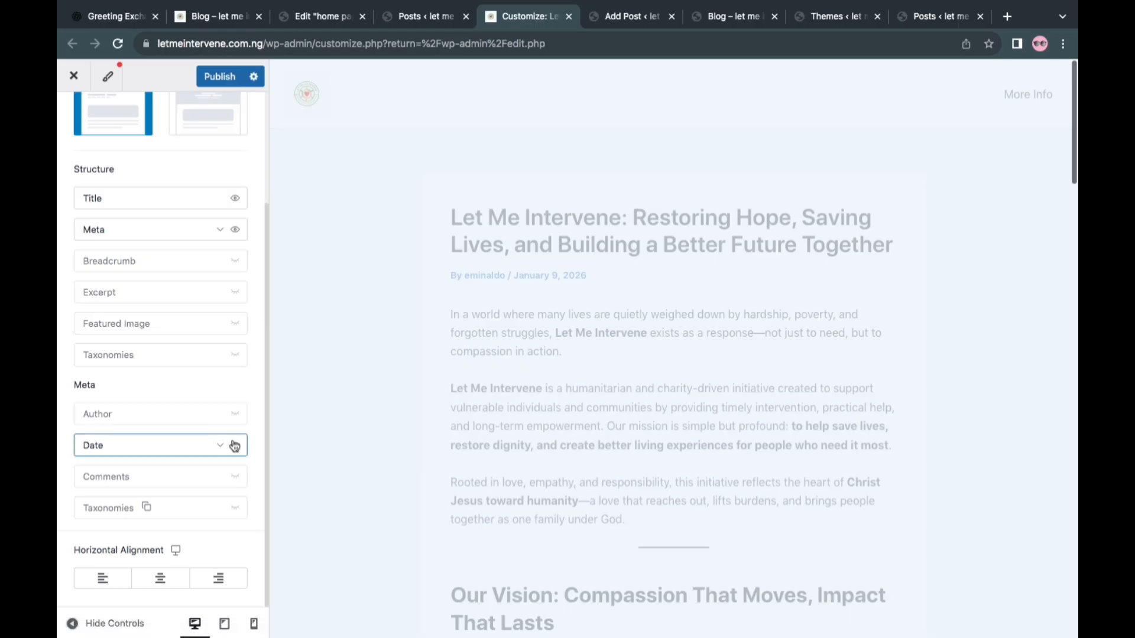
{"action": "left_click", "coordinate": [235, 446]}
{"action": "scroll", "coordinate": [198, 370], "scroll_direction": "up", "scroll_amount": 3}
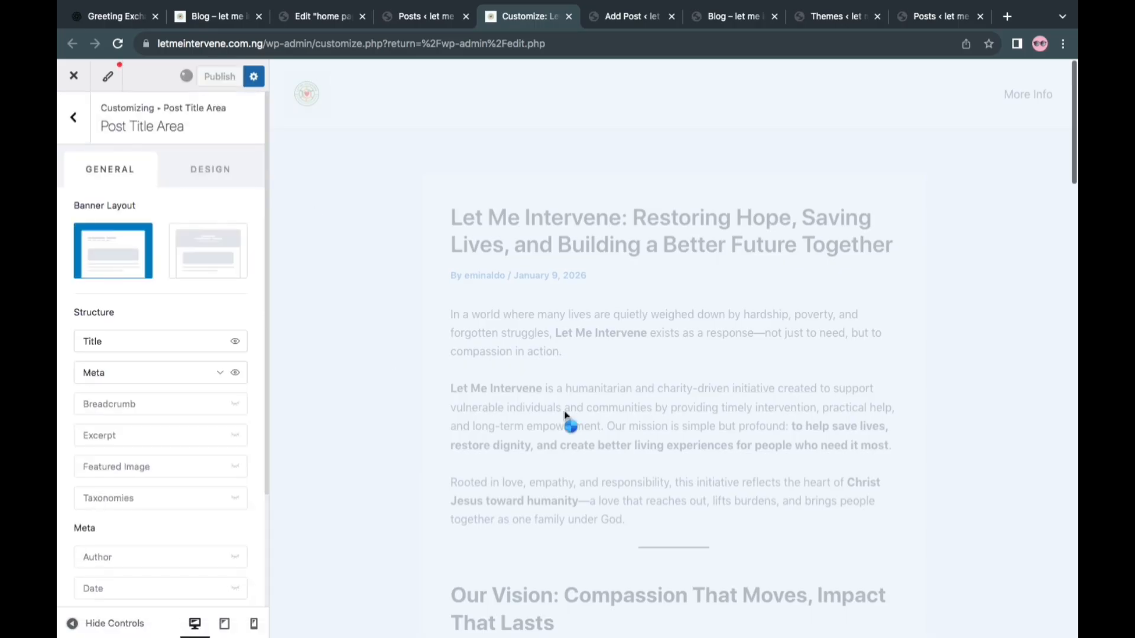
Switch to the live blog page, reload it through the More Info link and review the post cards
{"action": "left_click", "coordinate": [213, 16]}
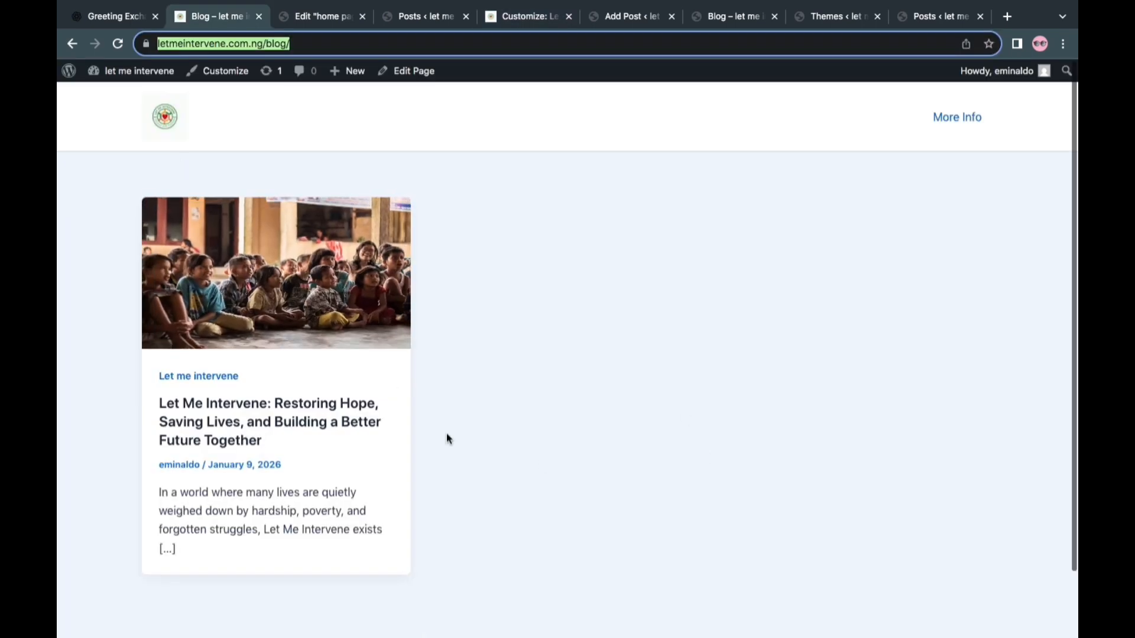
{"action": "left_click", "coordinate": [945, 118]}
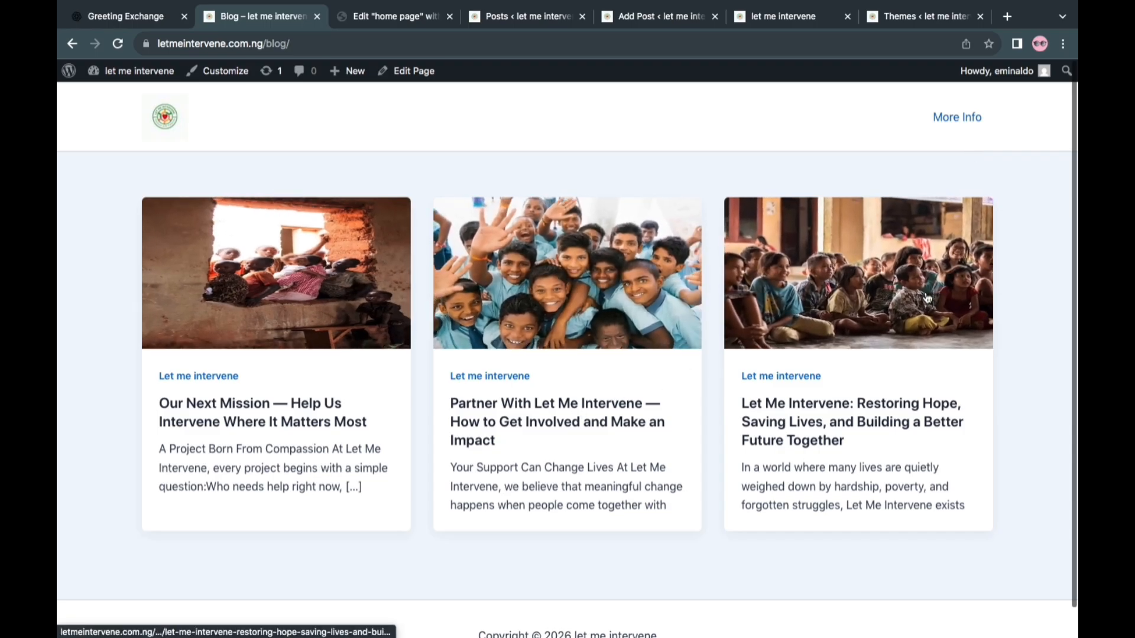
{"action": "scroll", "coordinate": [750, 527], "scroll_direction": "down", "scroll_amount": 1}
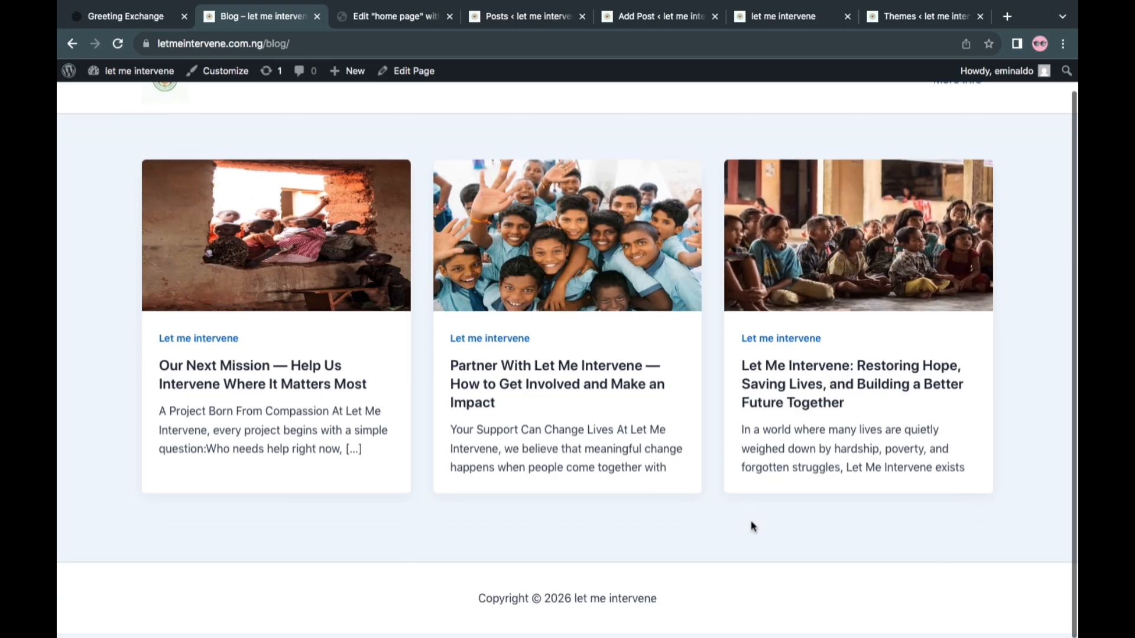
{"action": "scroll", "coordinate": [750, 527], "scroll_direction": "up", "scroll_amount": 1}
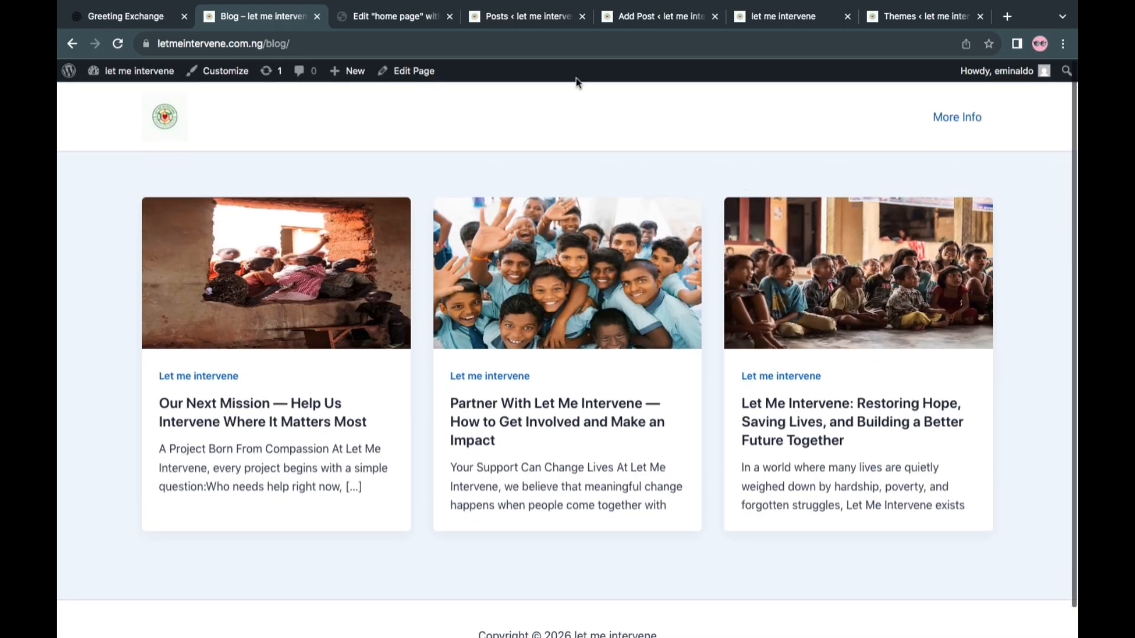
Switch to the home page in Elementor and move the founder image container to the left of the About the Founder text
{"action": "left_click", "coordinate": [395, 22]}
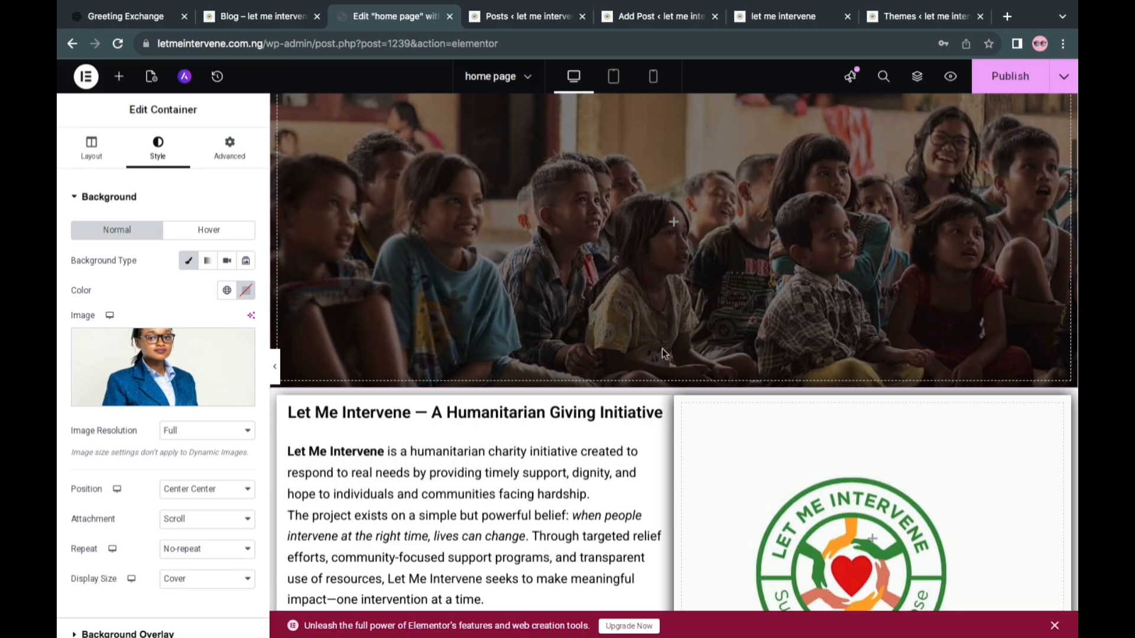
{"action": "scroll", "coordinate": [684, 502], "scroll_direction": "up", "scroll_amount": 3}
{"action": "scroll", "coordinate": [684, 501], "scroll_direction": "down", "scroll_amount": 5}
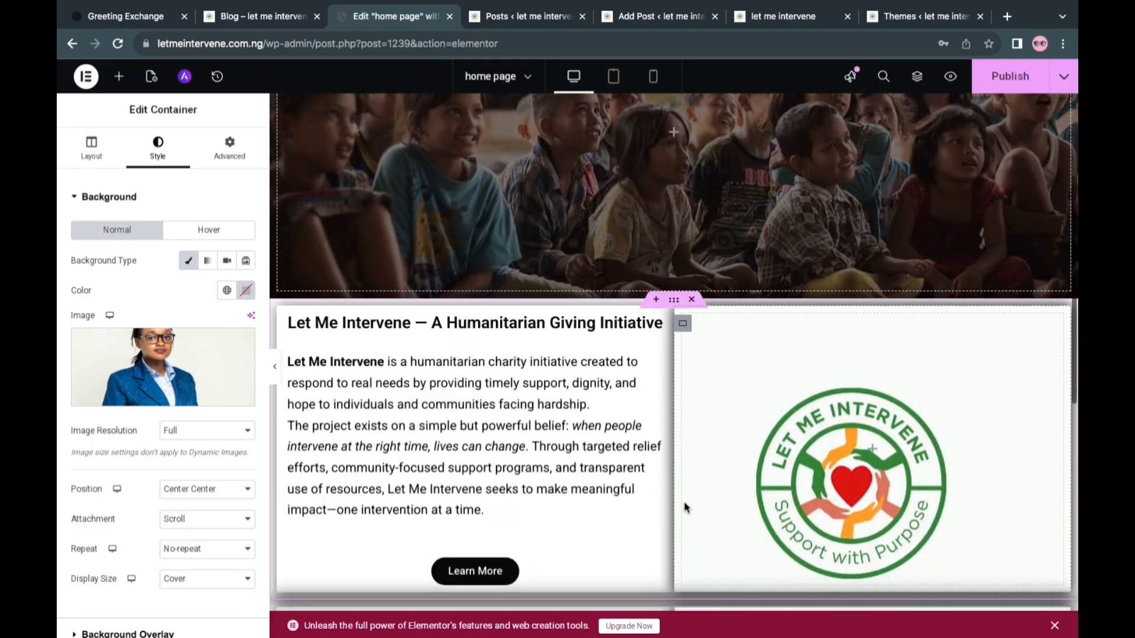
{"action": "scroll", "coordinate": [684, 507], "scroll_direction": "down", "scroll_amount": 5}
{"action": "scroll", "coordinate": [685, 507], "scroll_direction": "up", "scroll_amount": 2}
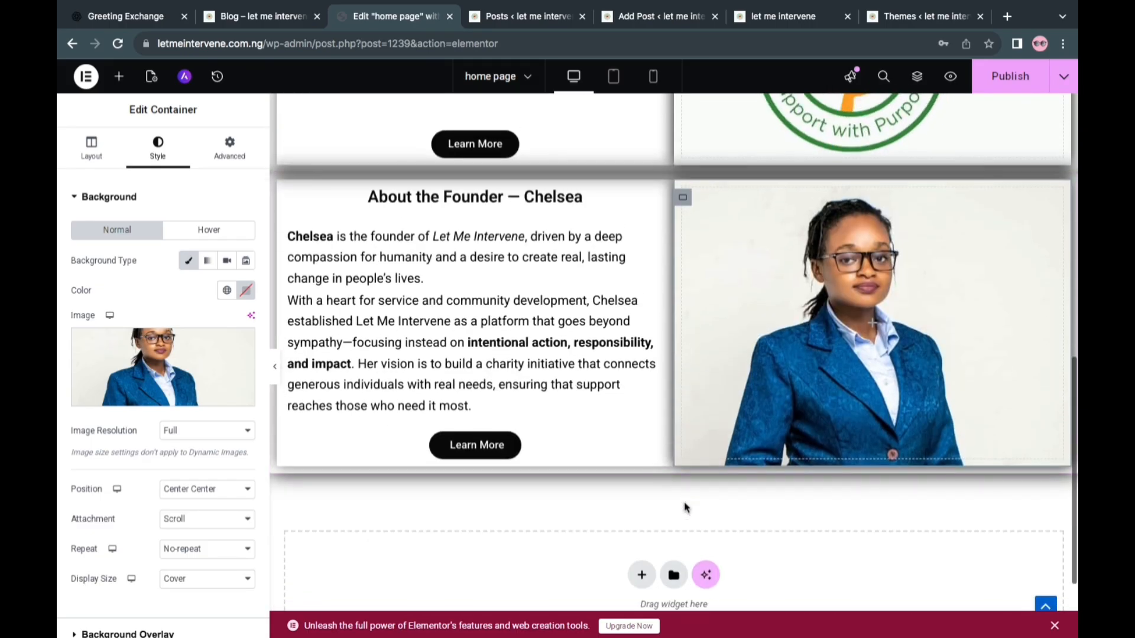
{"action": "scroll", "coordinate": [685, 507], "scroll_direction": "up", "scroll_amount": 1}
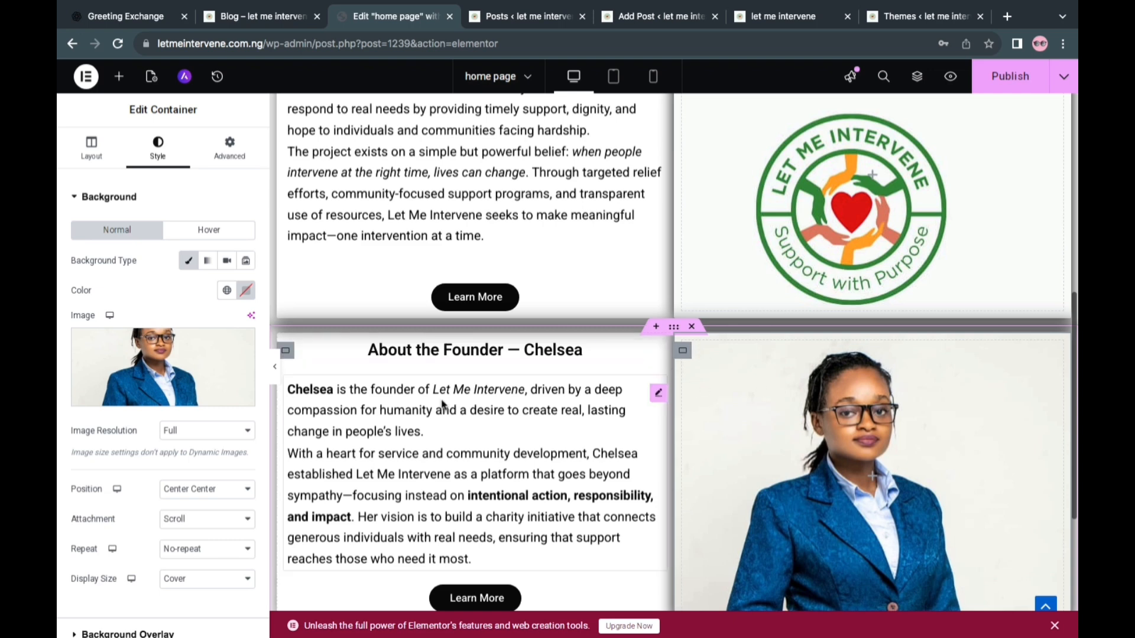
{"action": "left_click", "coordinate": [685, 354]}
{"action": "left_click_drag", "start_coordinate": [686, 355], "coordinate": [445, 337]}
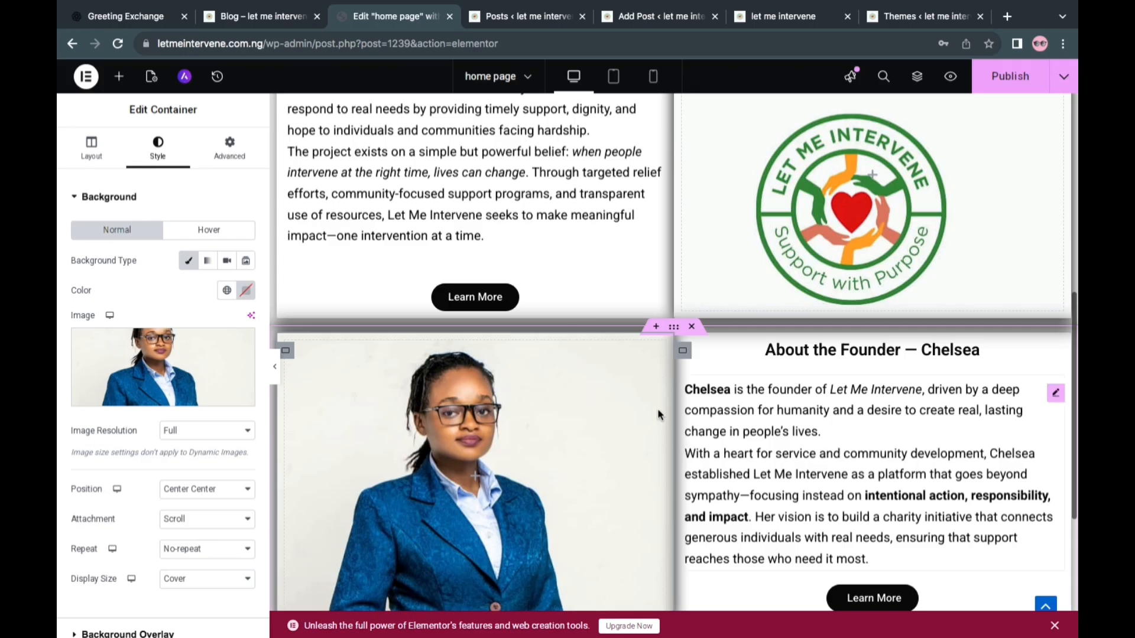
Check the rearranged home page sections from the hero down to the founder section and publish the page
{"action": "scroll", "coordinate": [674, 399], "scroll_direction": "up", "scroll_amount": 2}
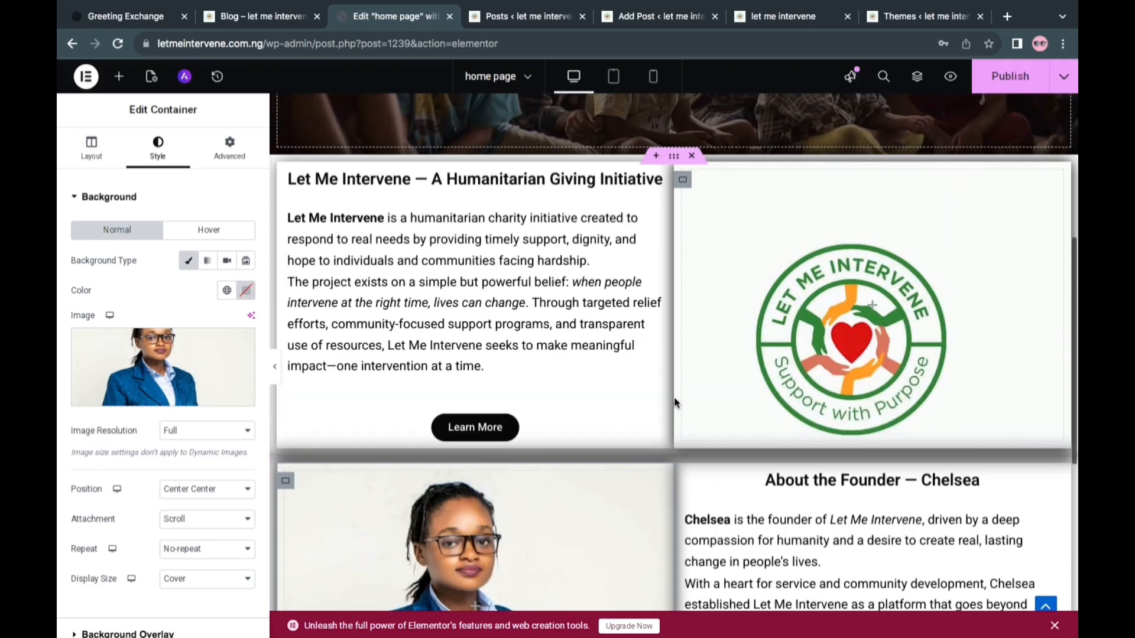
{"action": "scroll", "coordinate": [675, 402], "scroll_direction": "up", "scroll_amount": 6}
{"action": "scroll", "coordinate": [675, 402], "scroll_direction": "down", "scroll_amount": 3}
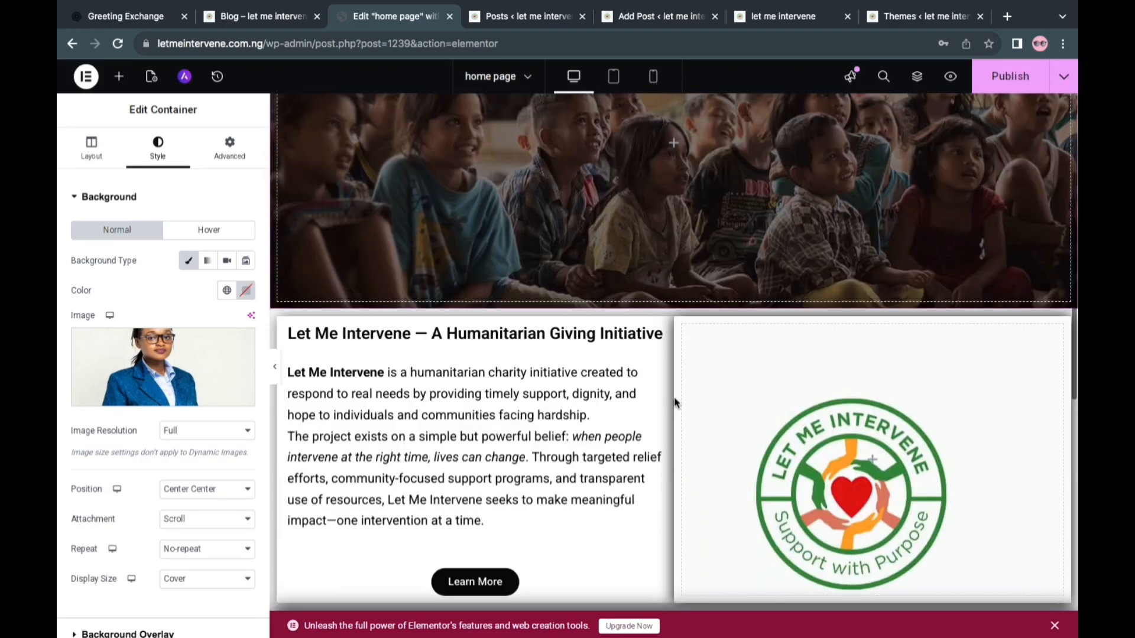
{"action": "scroll", "coordinate": [675, 402], "scroll_direction": "down", "scroll_amount": 6}
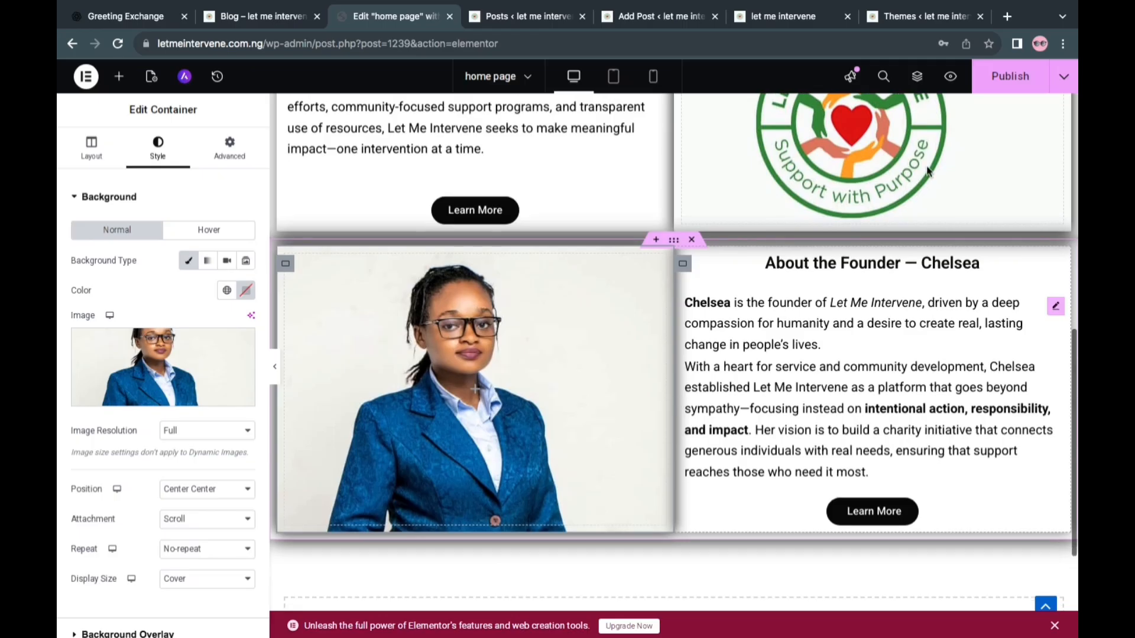
{"action": "left_click", "coordinate": [1003, 87]}
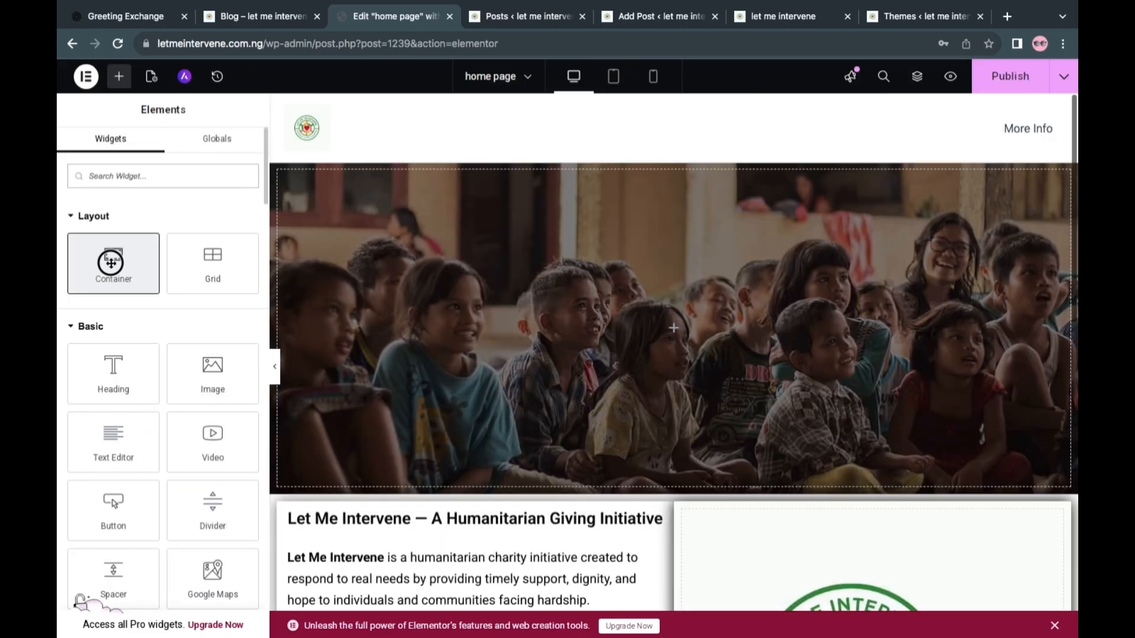
Add an inner container to the hero section and place a Heading widget with a Text Editor widget below it
{"action": "left_click_drag", "start_coordinate": [109, 261], "coordinate": [597, 260]}
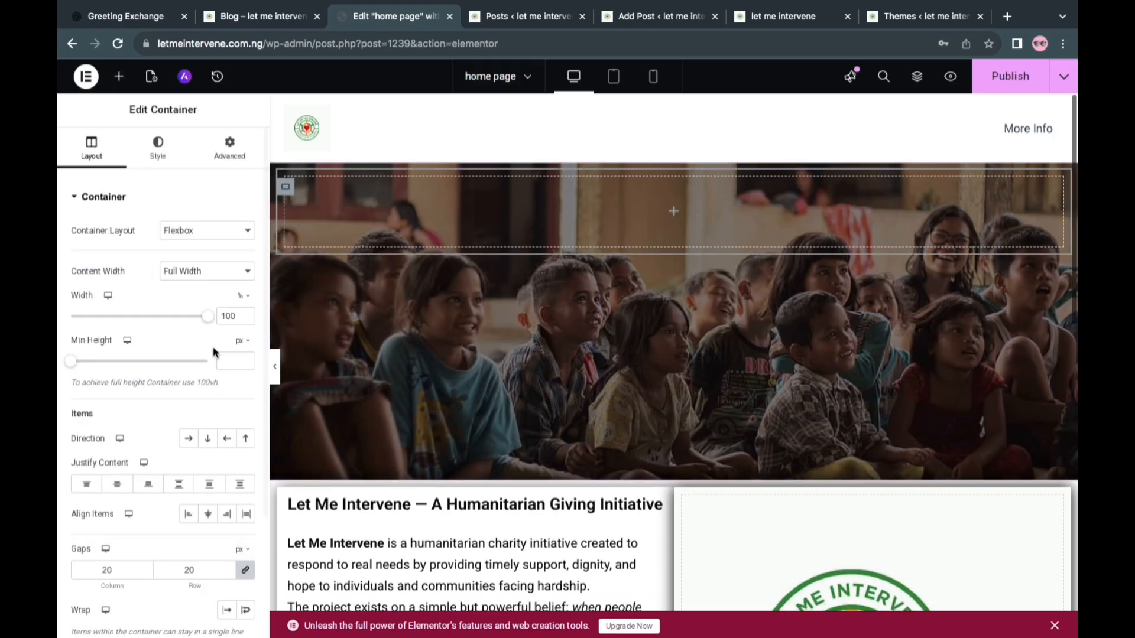
{"action": "left_click", "coordinate": [679, 216]}
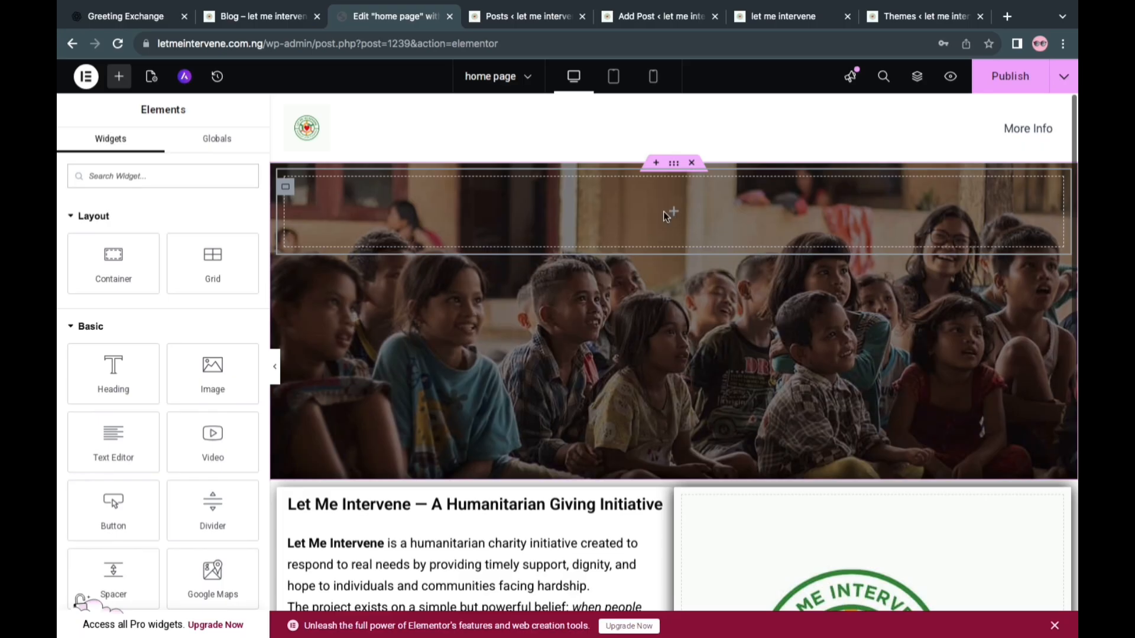
{"action": "left_click_drag", "start_coordinate": [126, 385], "coordinate": [449, 248]}
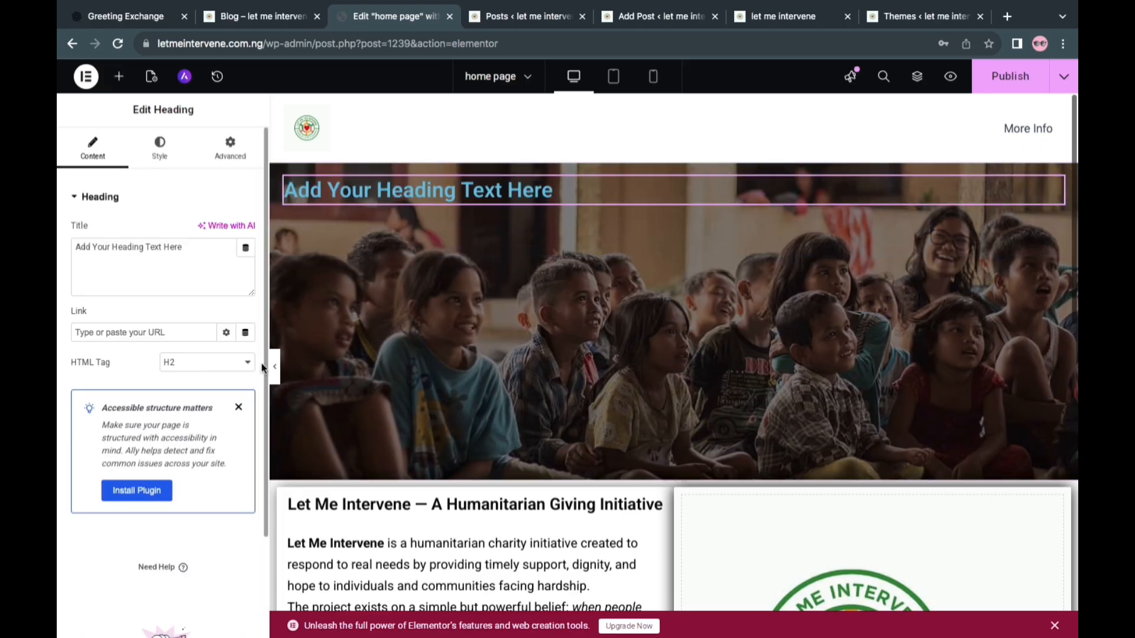
{"action": "left_click", "coordinate": [119, 76]}
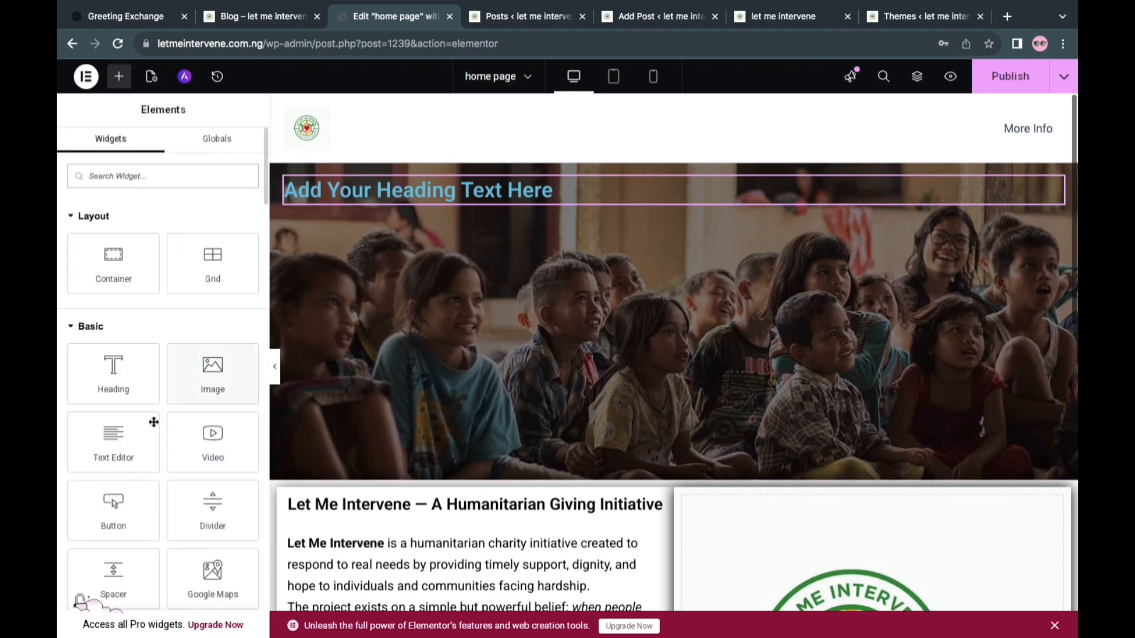
{"action": "left_click_drag", "start_coordinate": [124, 442], "coordinate": [593, 204]}
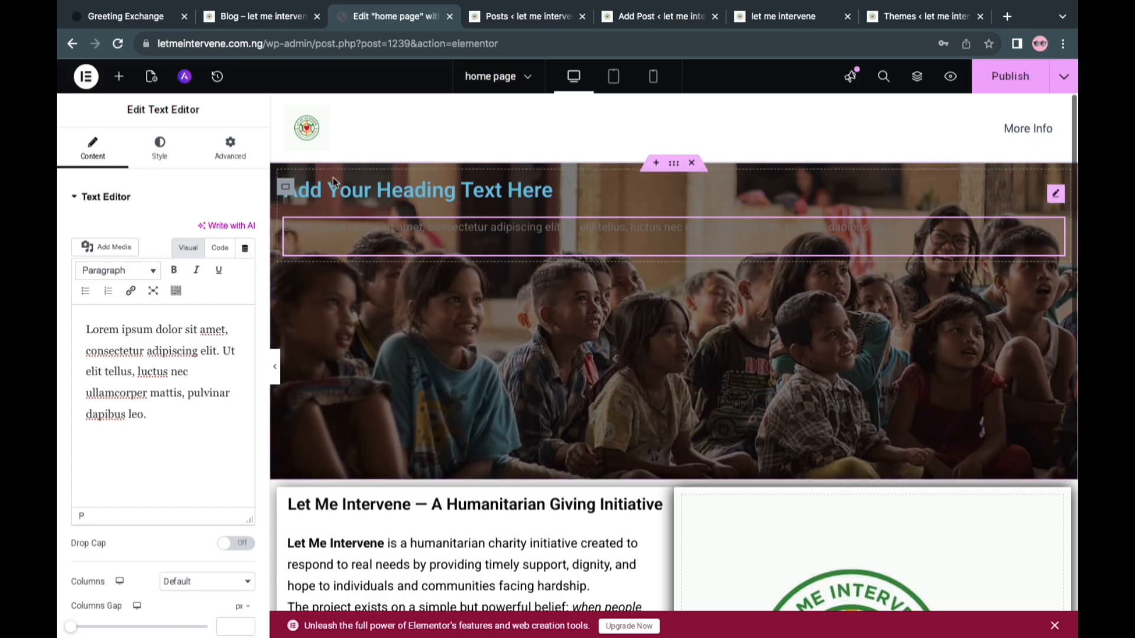
Unlink the margins of the hero section's inner container and set its top margin to 150 px
{"action": "left_click", "coordinate": [286, 192]}
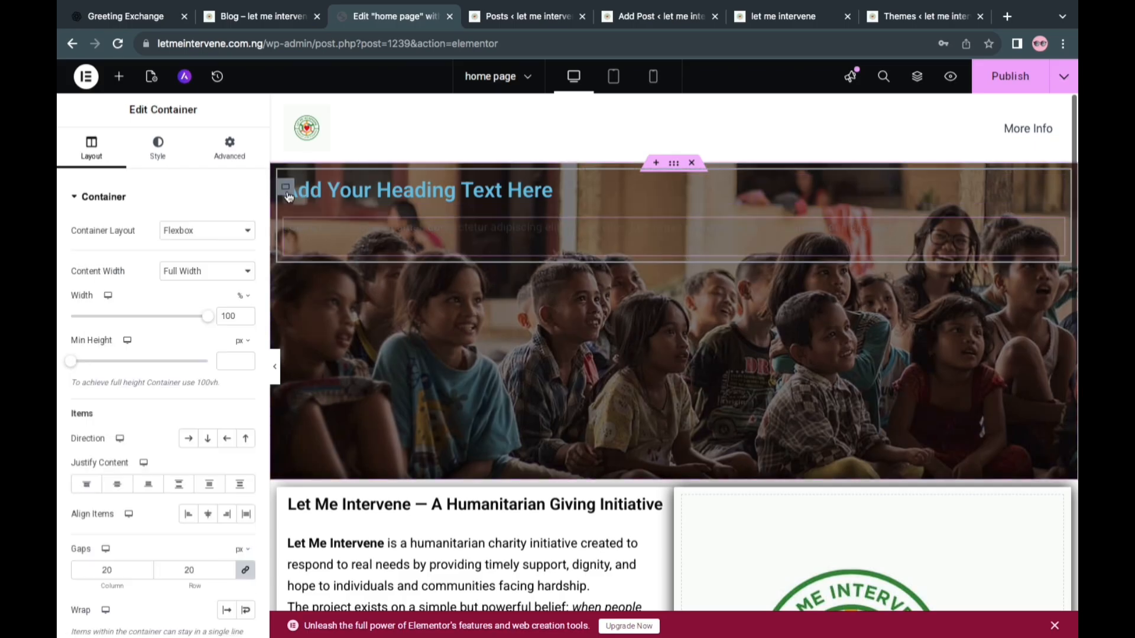
{"action": "left_click", "coordinate": [247, 161]}
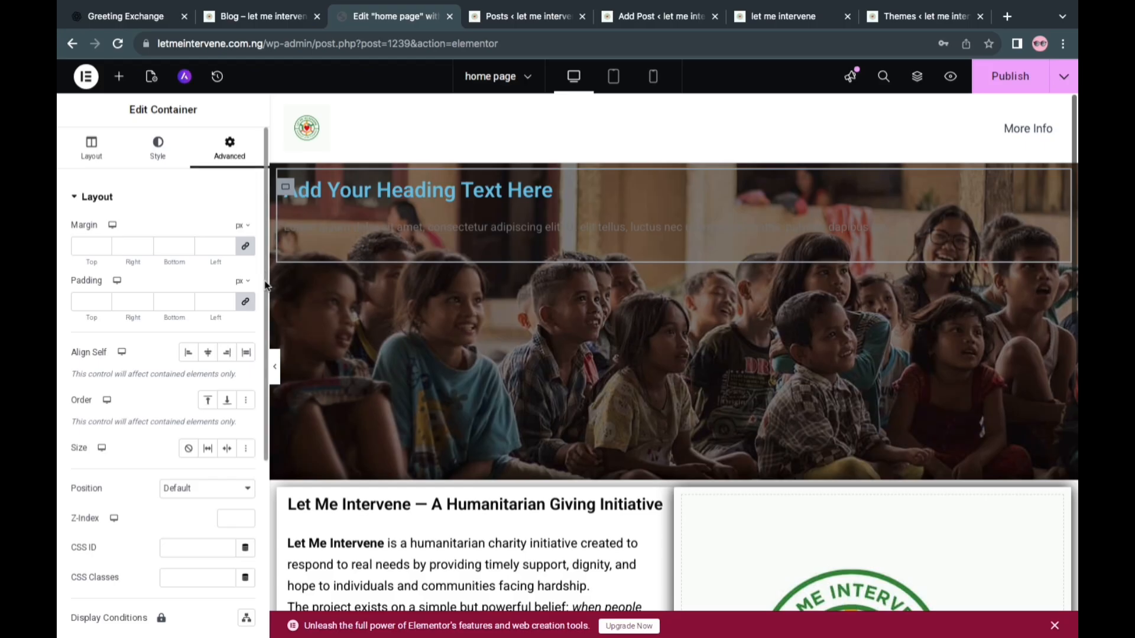
{"action": "left_click", "coordinate": [246, 248]}
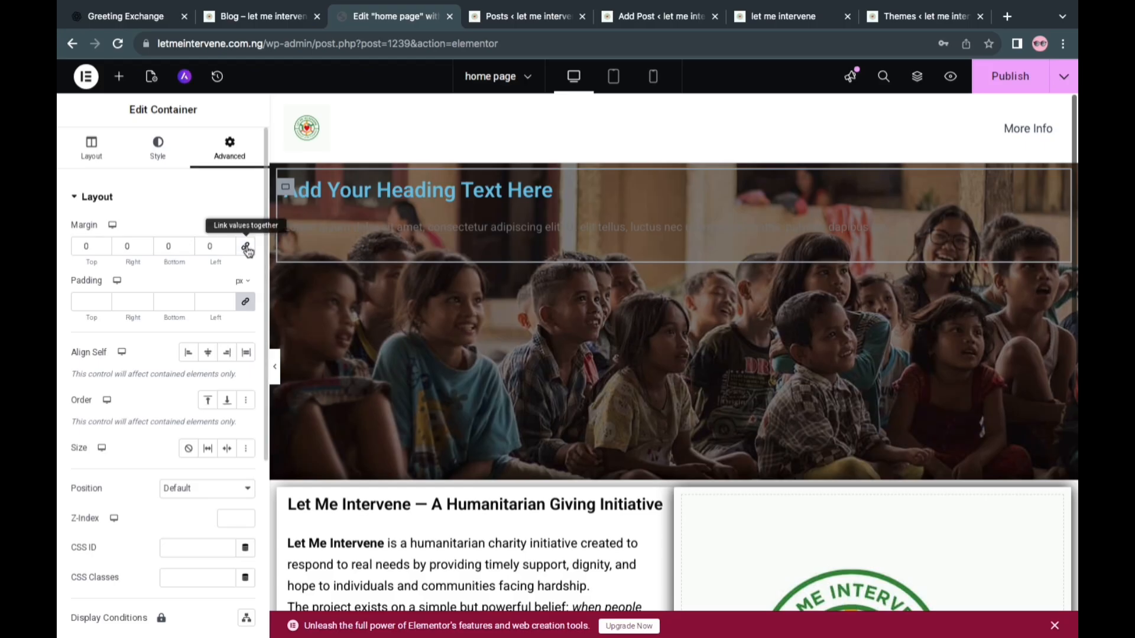
{"action": "left_click", "coordinate": [106, 251]}
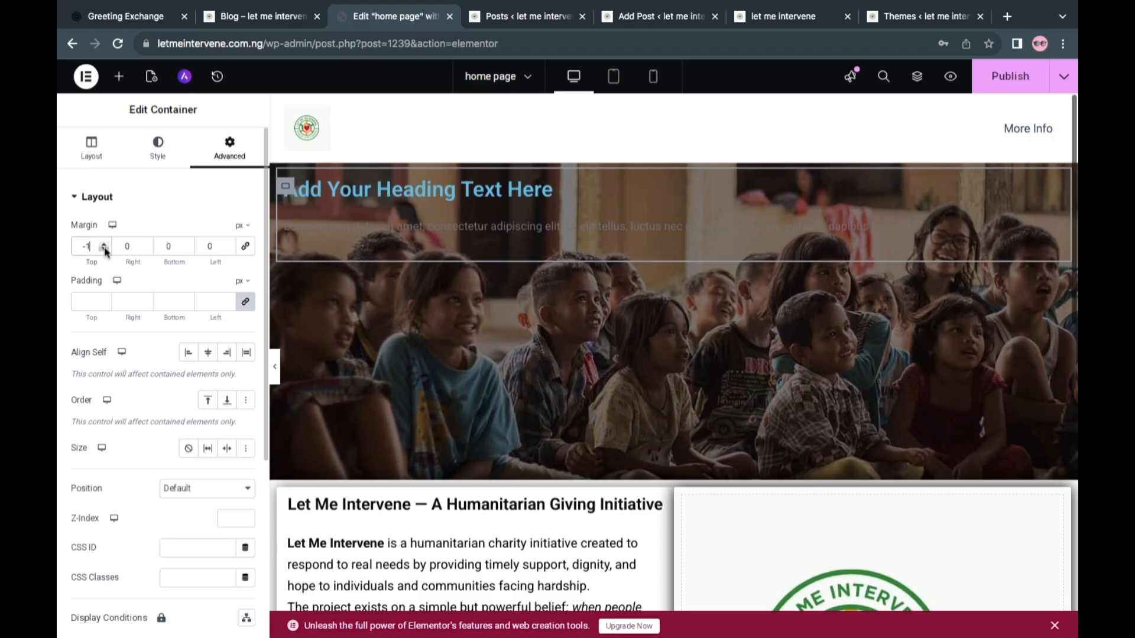
{"action": "left_click", "coordinate": [106, 251]}
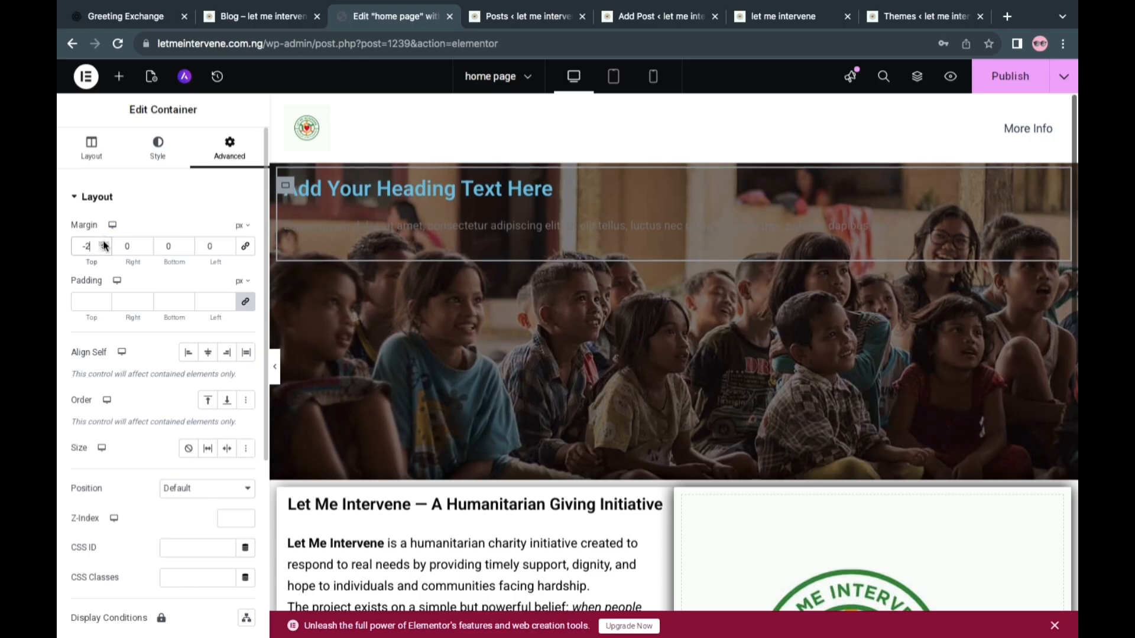
{"action": "left_click", "coordinate": [104, 244]}
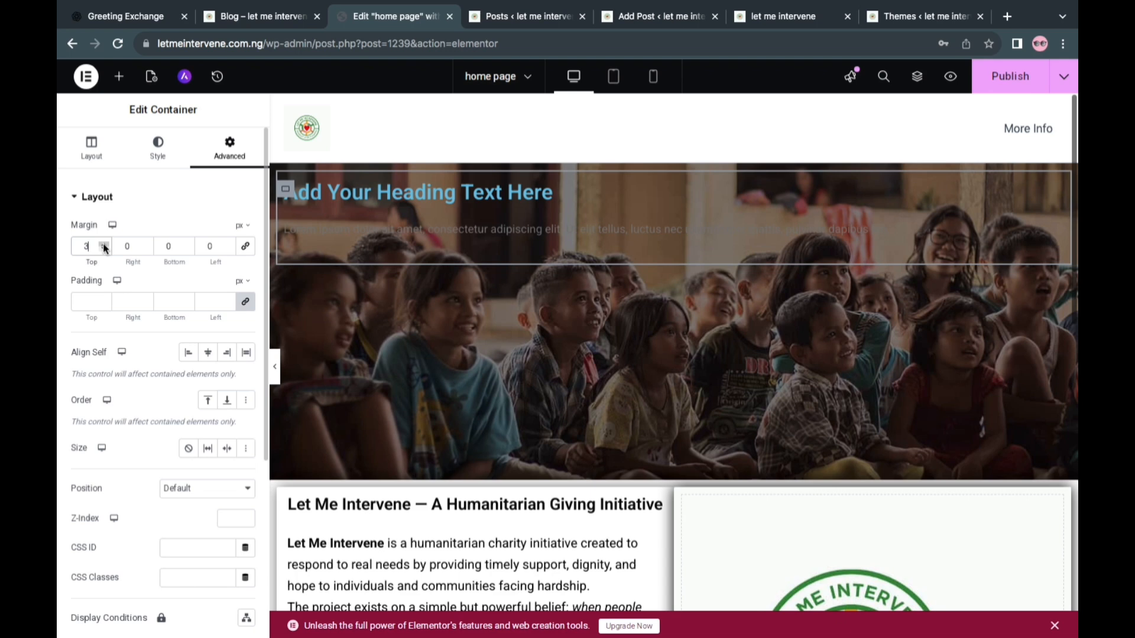
{"action": "left_click", "coordinate": [104, 243]}
{"action": "left_click", "coordinate": [104, 244]}
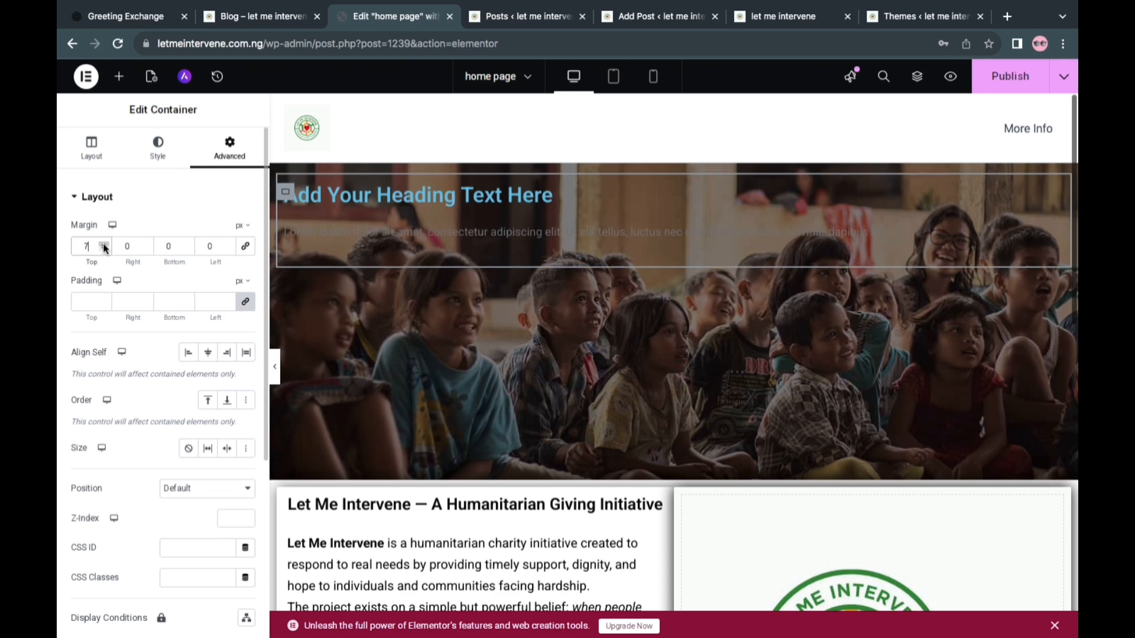
{"action": "left_click", "coordinate": [104, 244]}
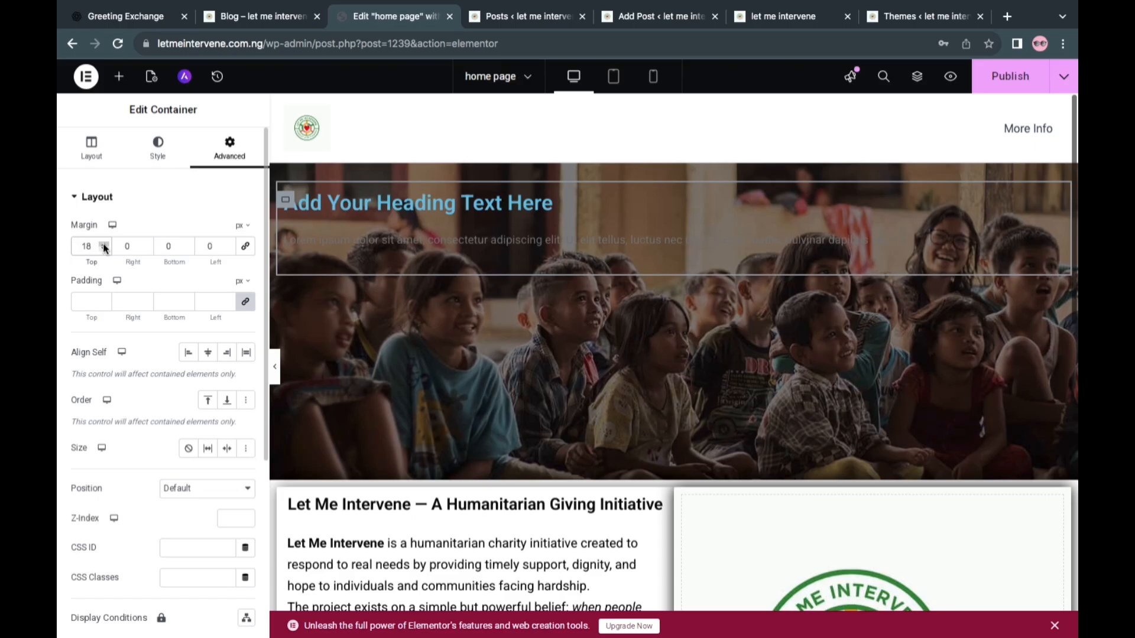
{"action": "type", "text": "0"}
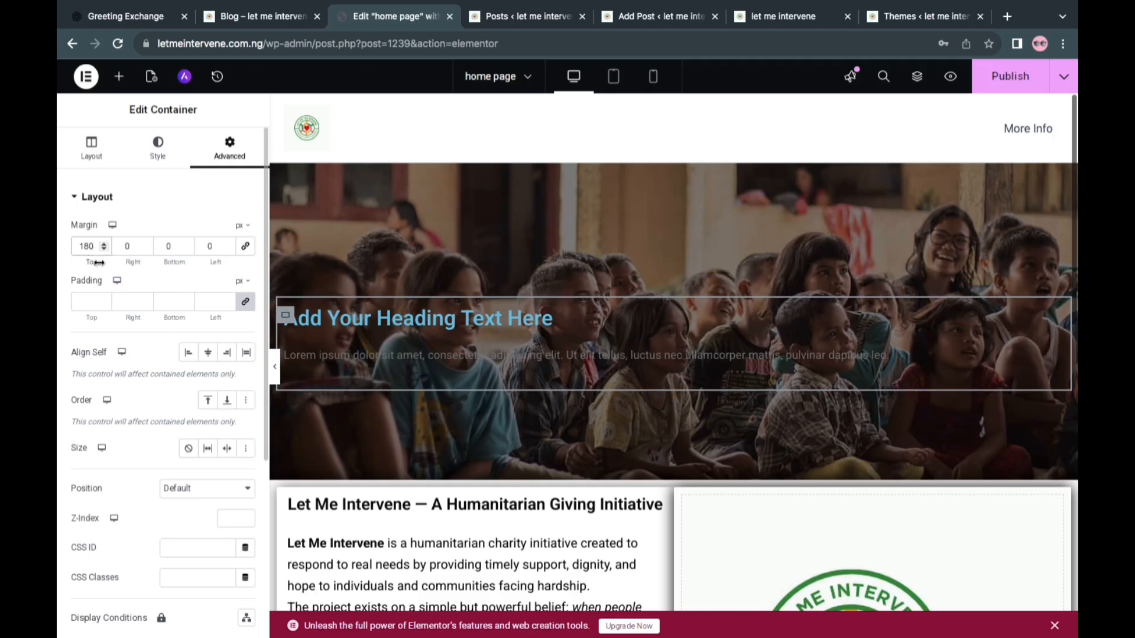
{"action": "key", "text": "BackSpace"}
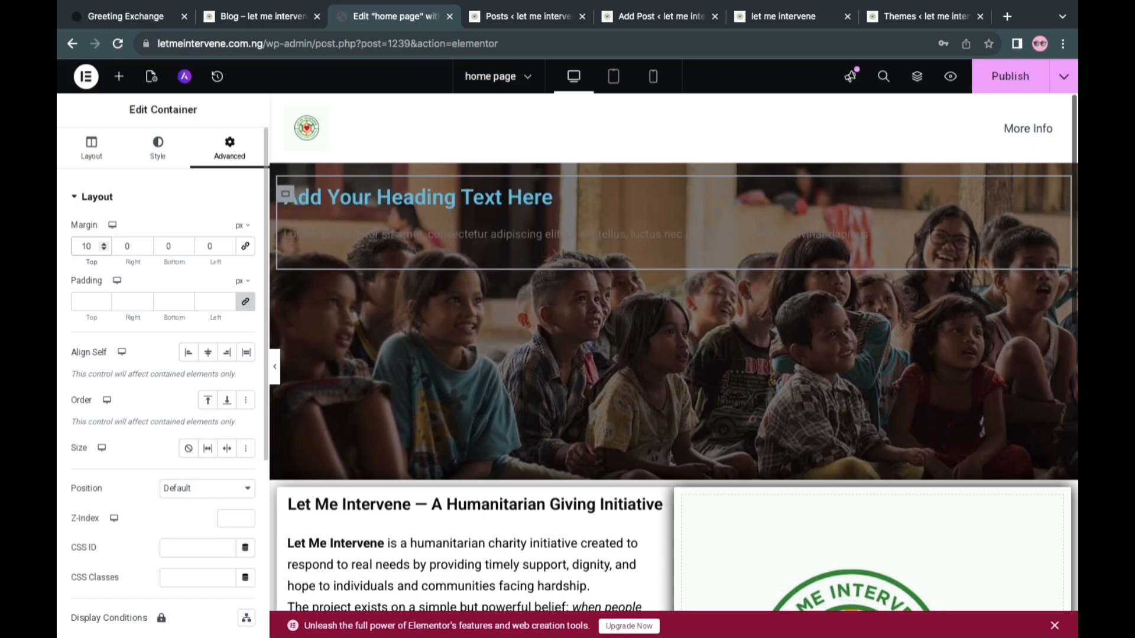
{"action": "type", "text": "5"}
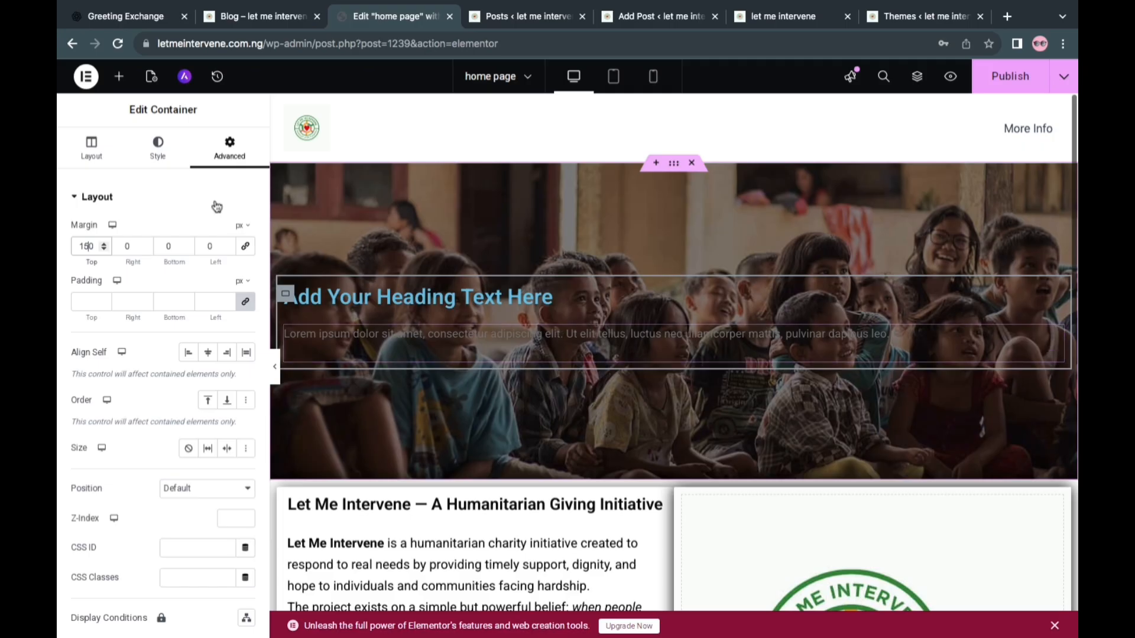
Center the hero heading and set its text color to off-white #EDF1F3
{"action": "left_click", "coordinate": [390, 311]}
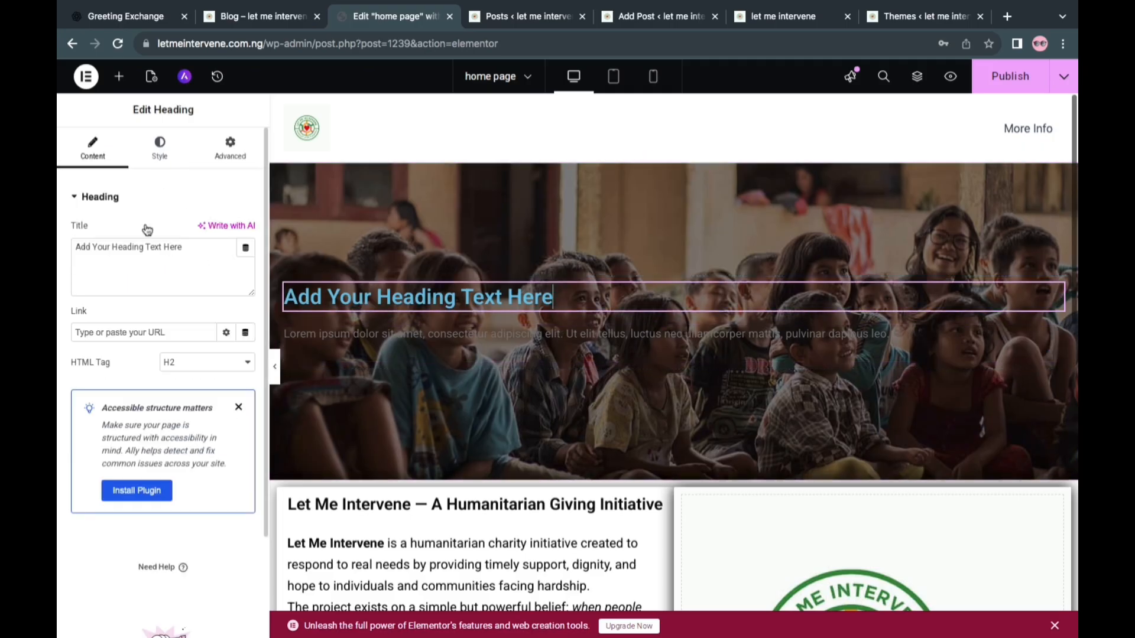
{"action": "left_click", "coordinate": [159, 156]}
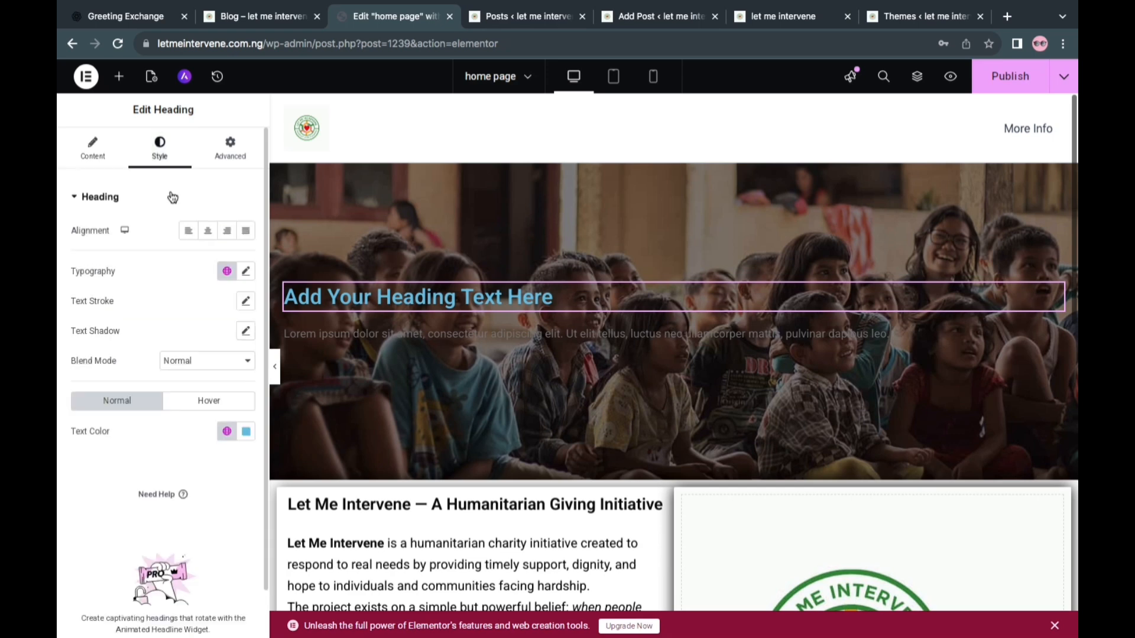
{"action": "left_click", "coordinate": [211, 232]}
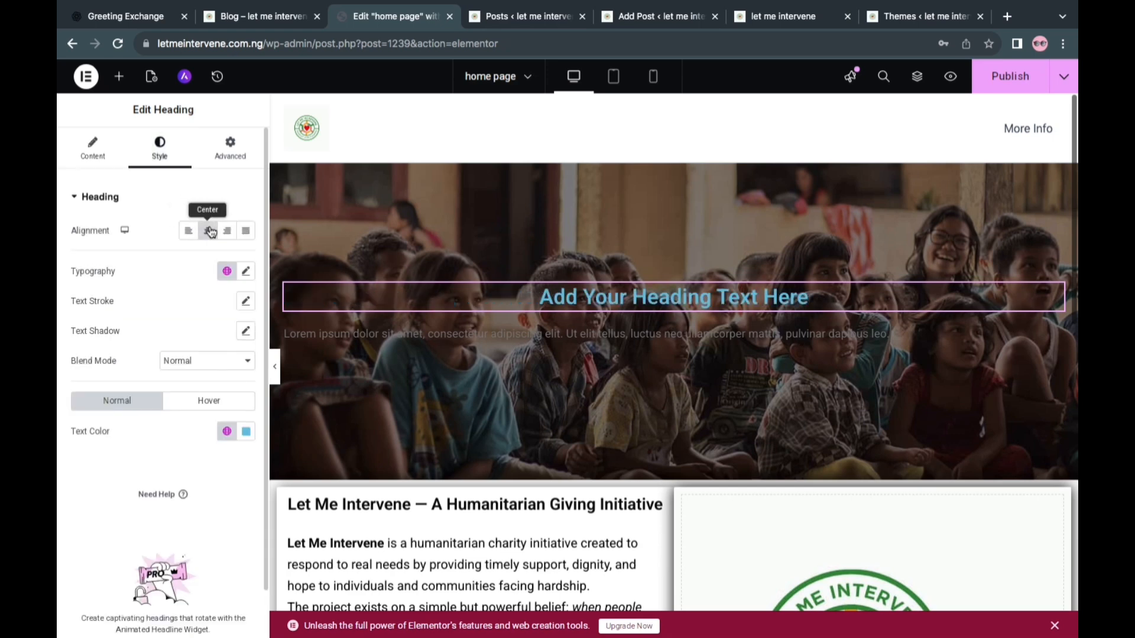
{"action": "left_click", "coordinate": [246, 431]}
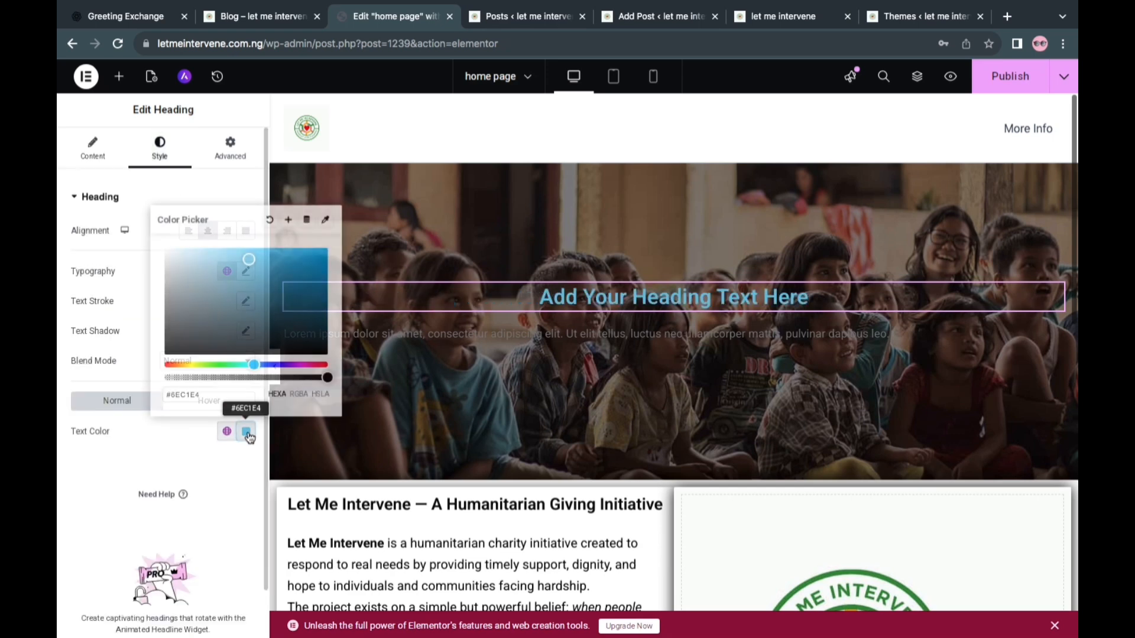
{"action": "left_click", "coordinate": [168, 253]}
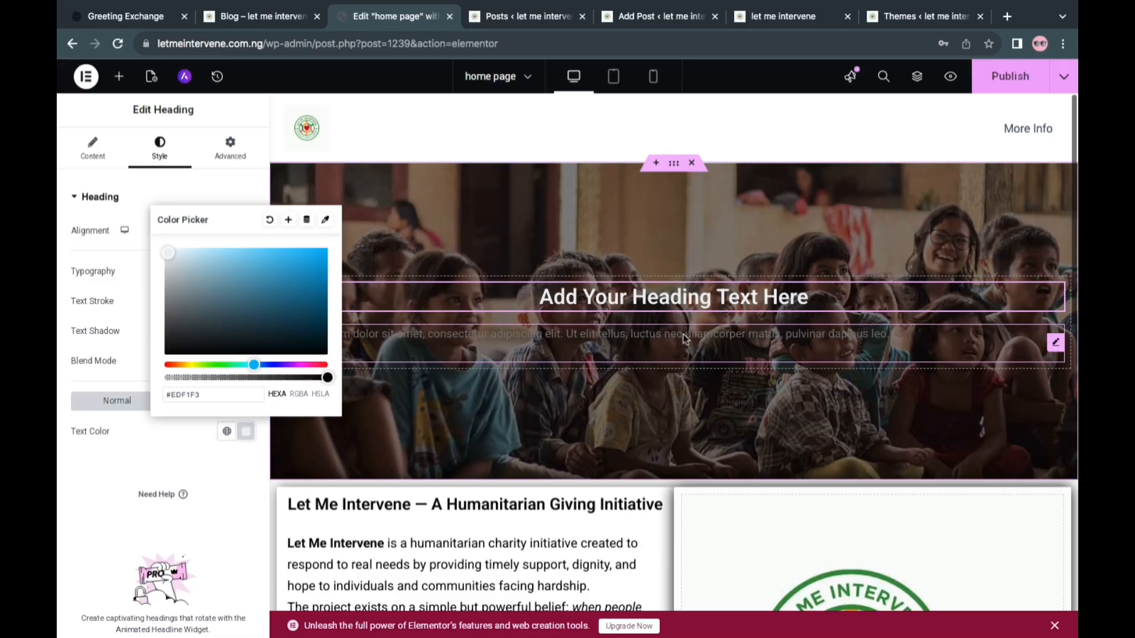
Center the hero paragraph below the heading and set its text color to off-white #F8F4F4
{"action": "left_click", "coordinate": [661, 339]}
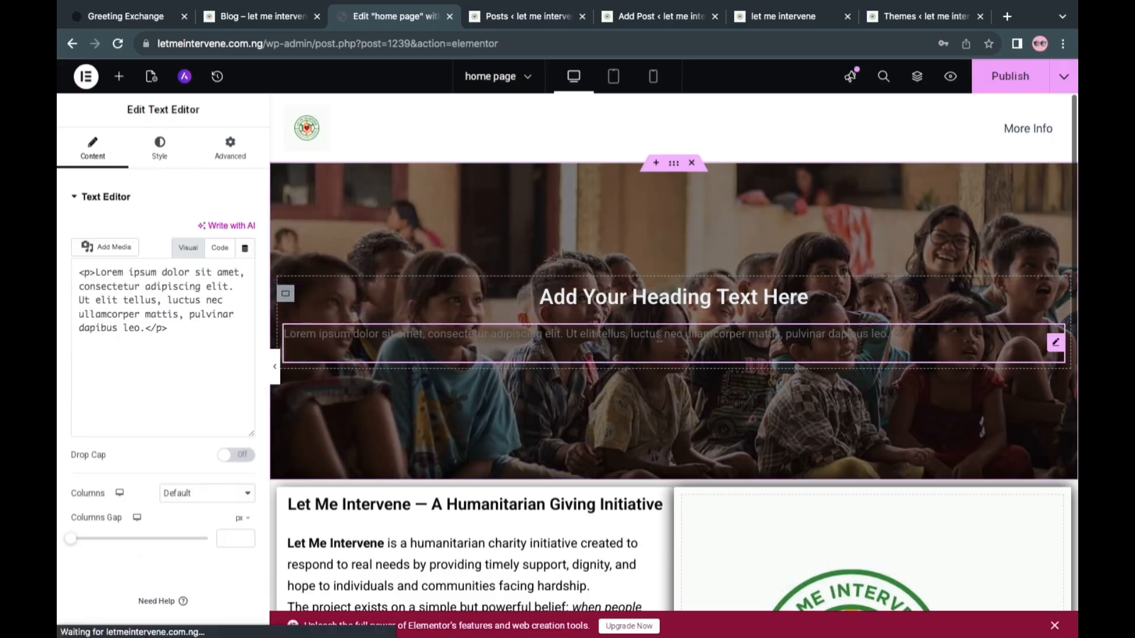
{"action": "left_click", "coordinate": [166, 155]}
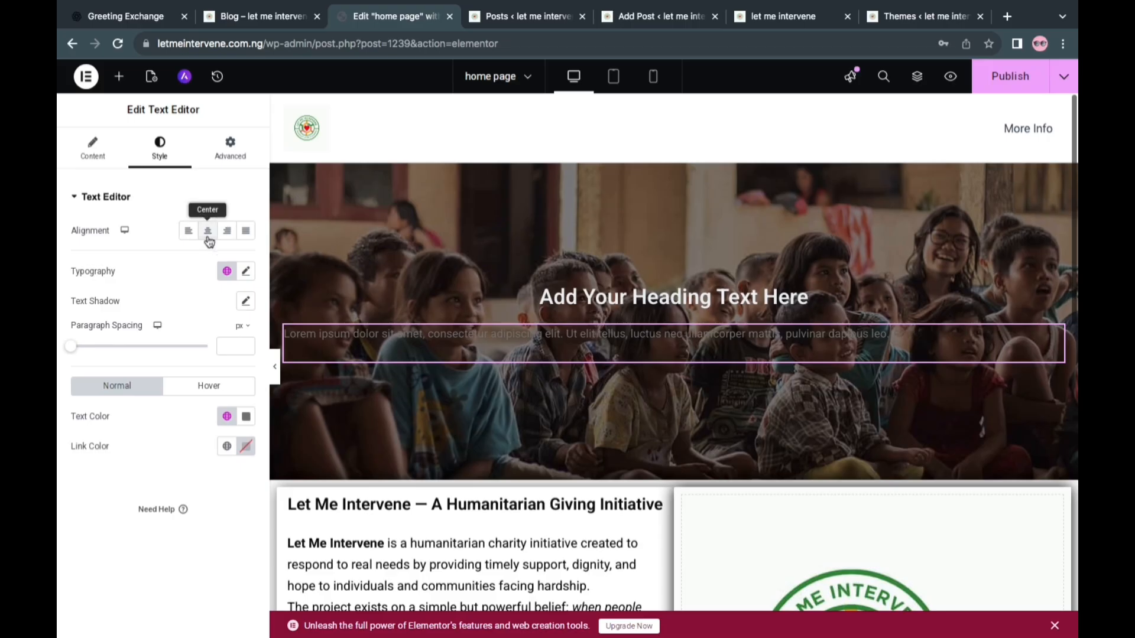
{"action": "left_click", "coordinate": [208, 233]}
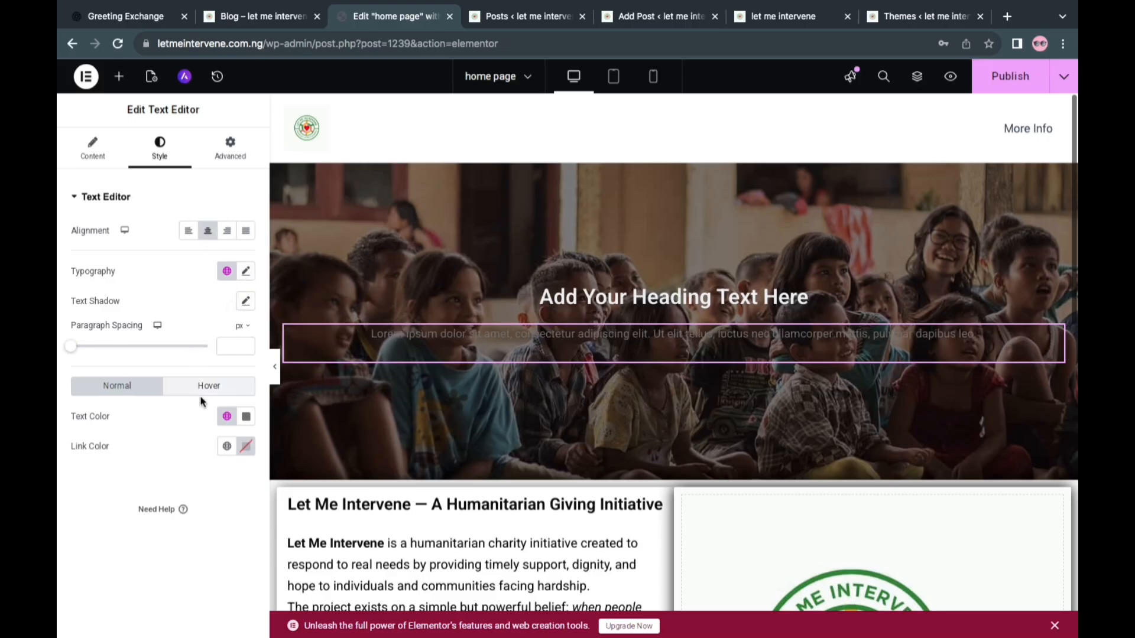
{"action": "left_click", "coordinate": [248, 418]}
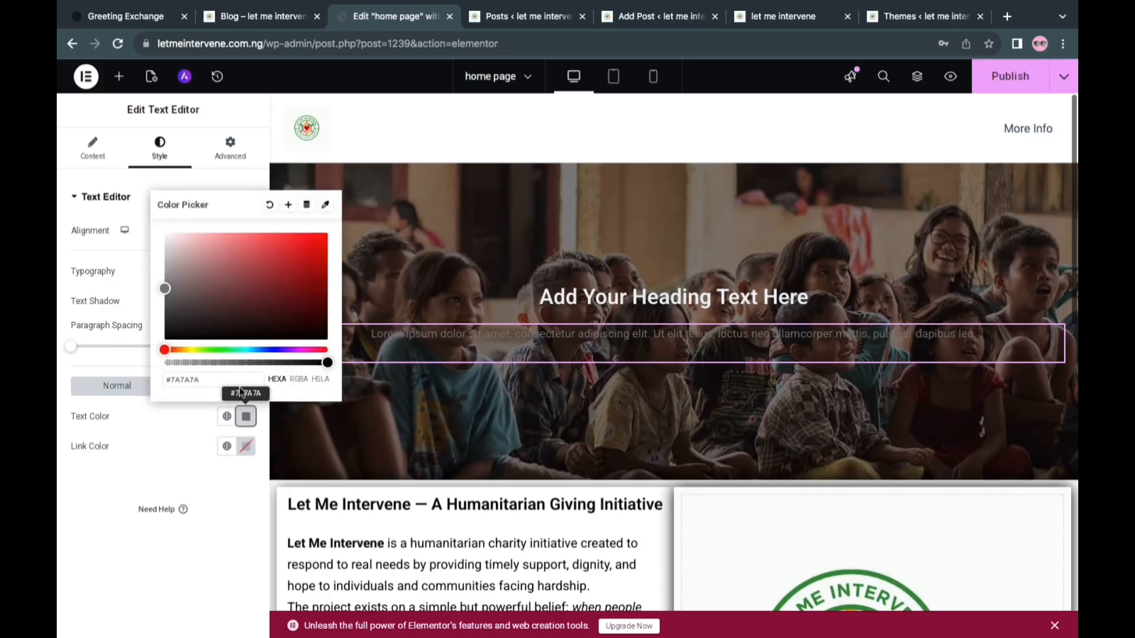
{"action": "left_click", "coordinate": [167, 236]}
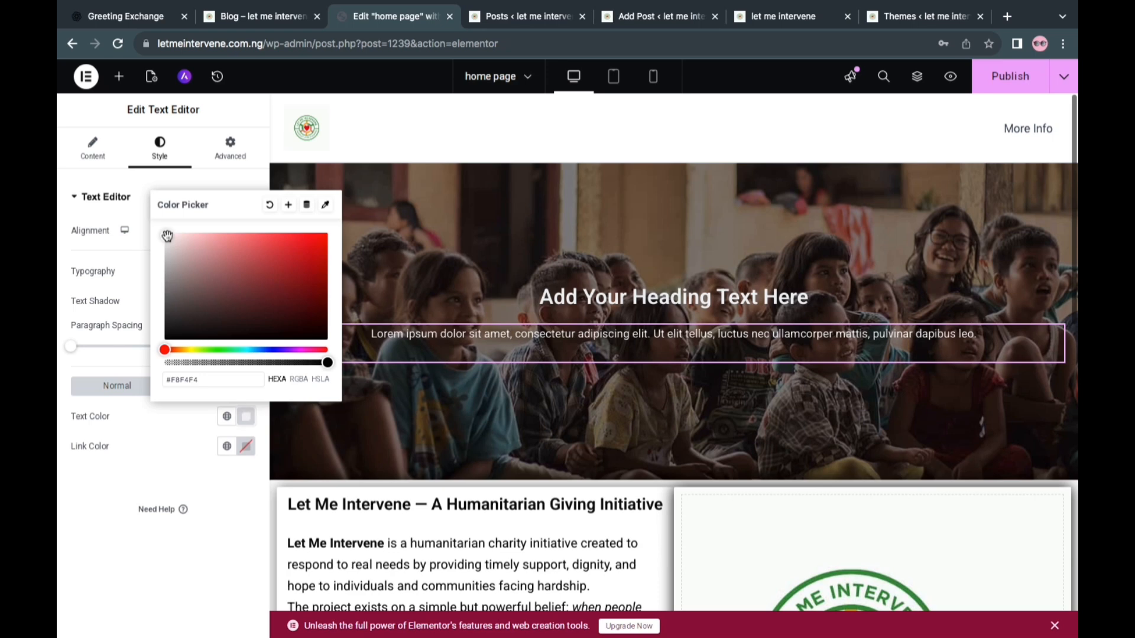
{"action": "left_click", "coordinate": [164, 462]}
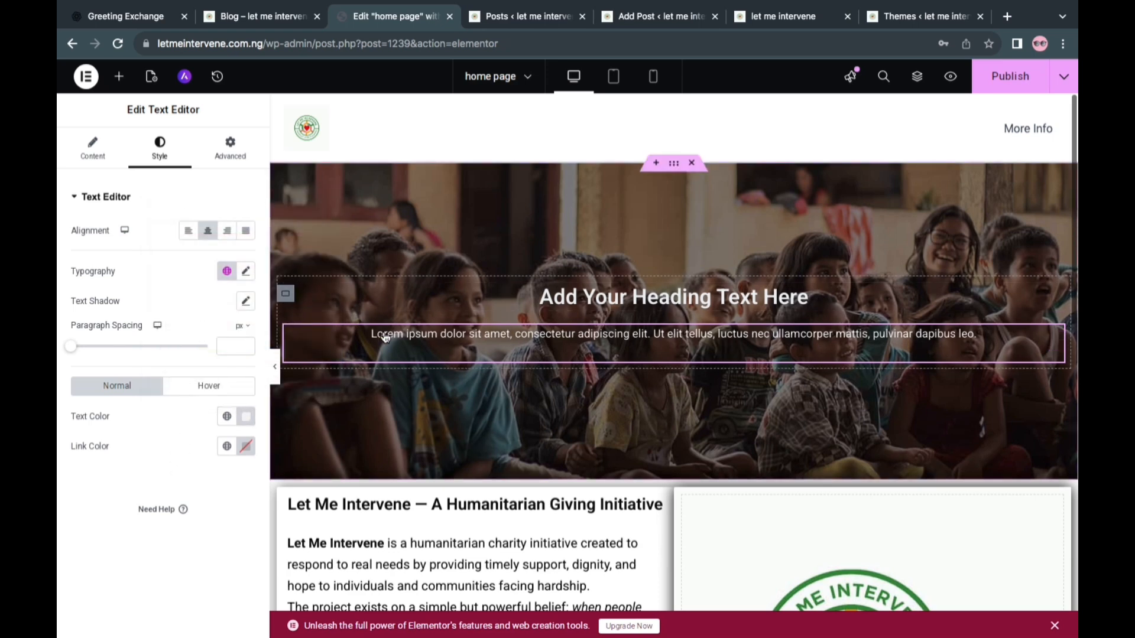
Give the hero's inner container a semi-transparent dark classic background, color #11101096, and publish the page
{"action": "left_click", "coordinate": [287, 294]}
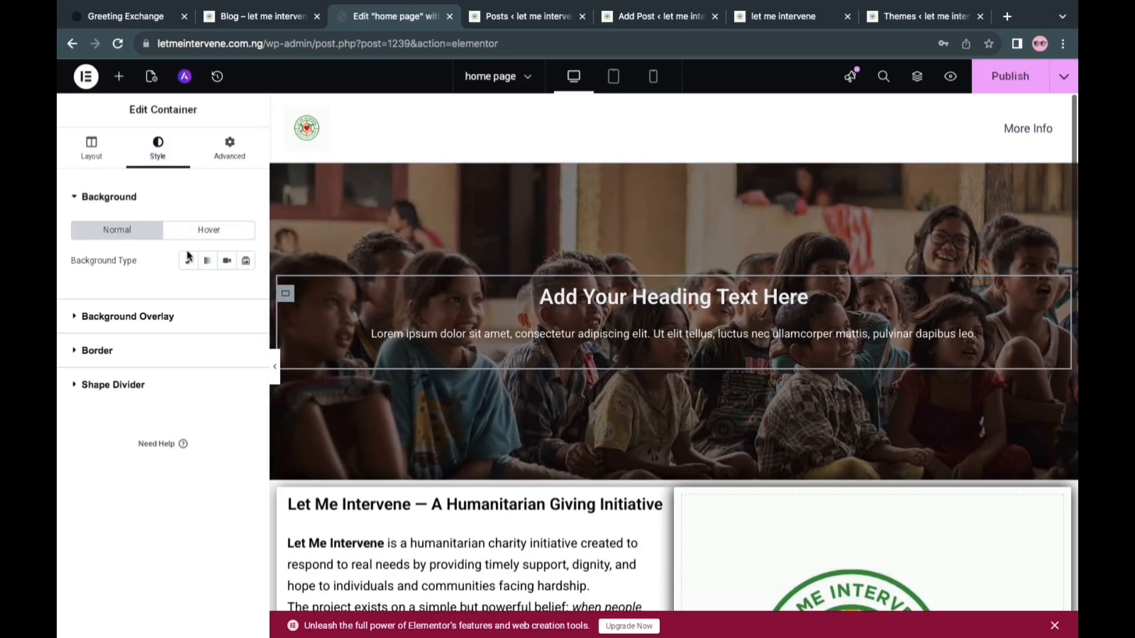
{"action": "left_click", "coordinate": [190, 263]}
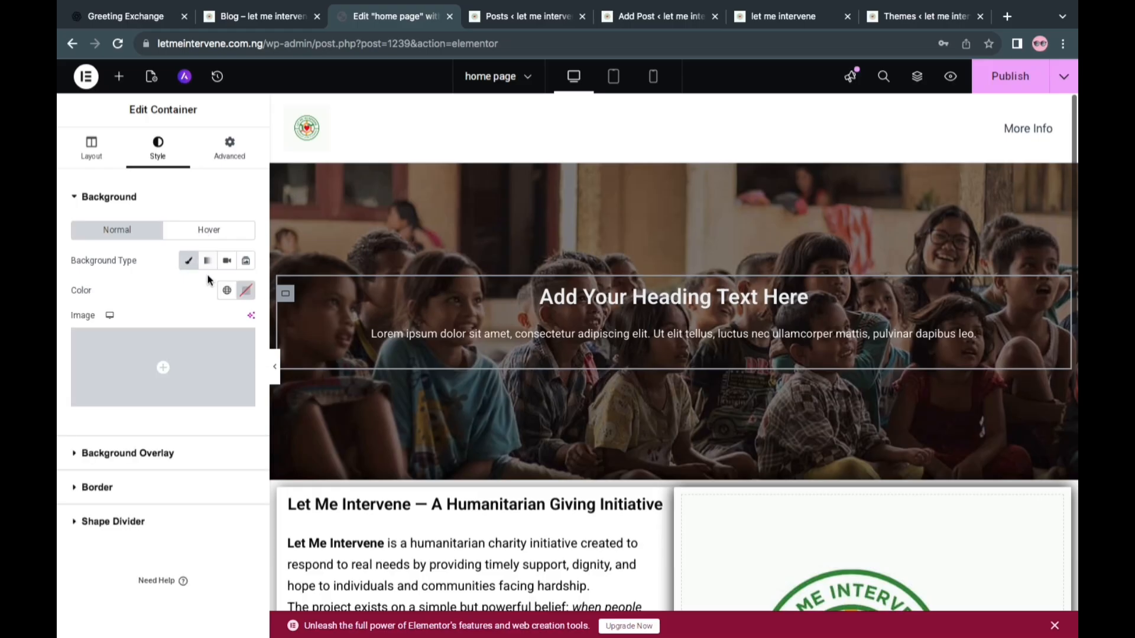
{"action": "left_click", "coordinate": [247, 292]}
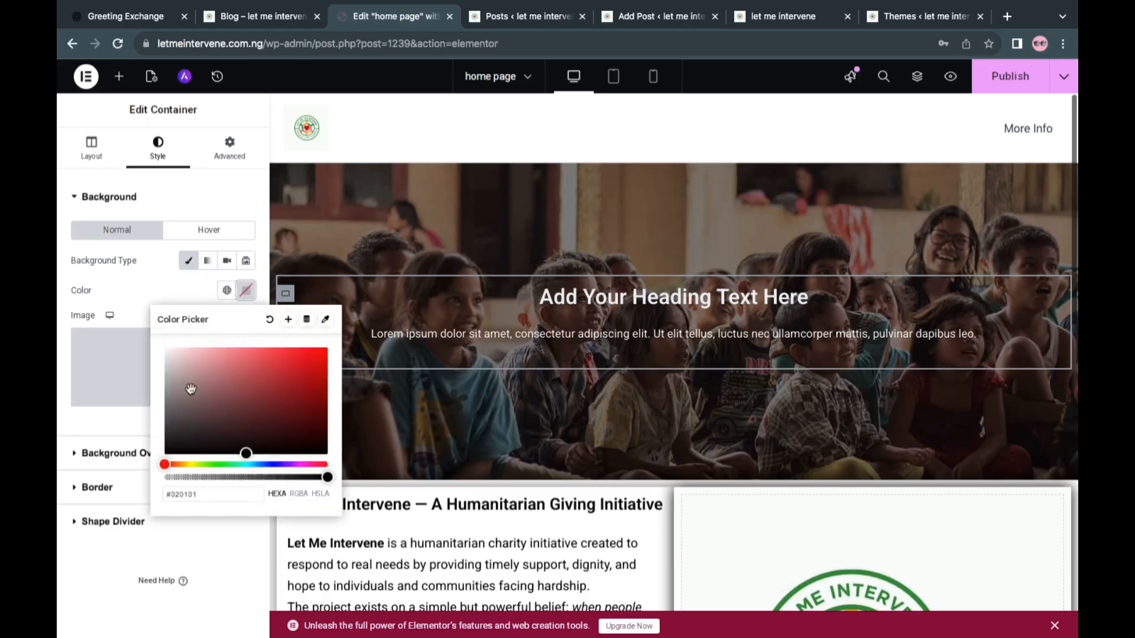
{"action": "left_click", "coordinate": [171, 447]}
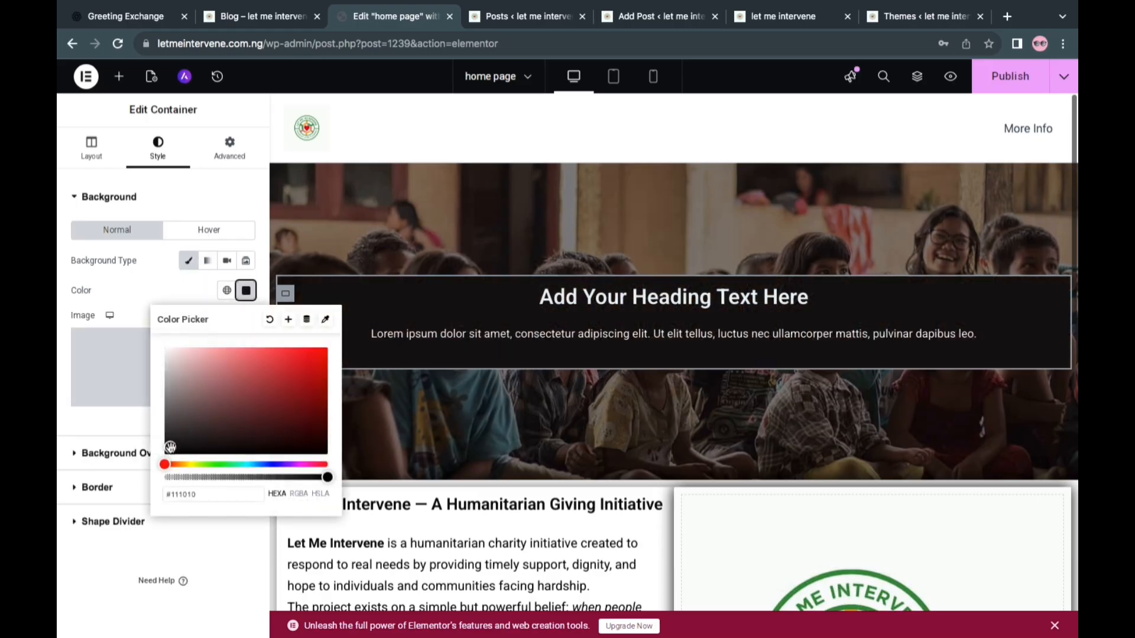
{"action": "left_click", "coordinate": [260, 478]}
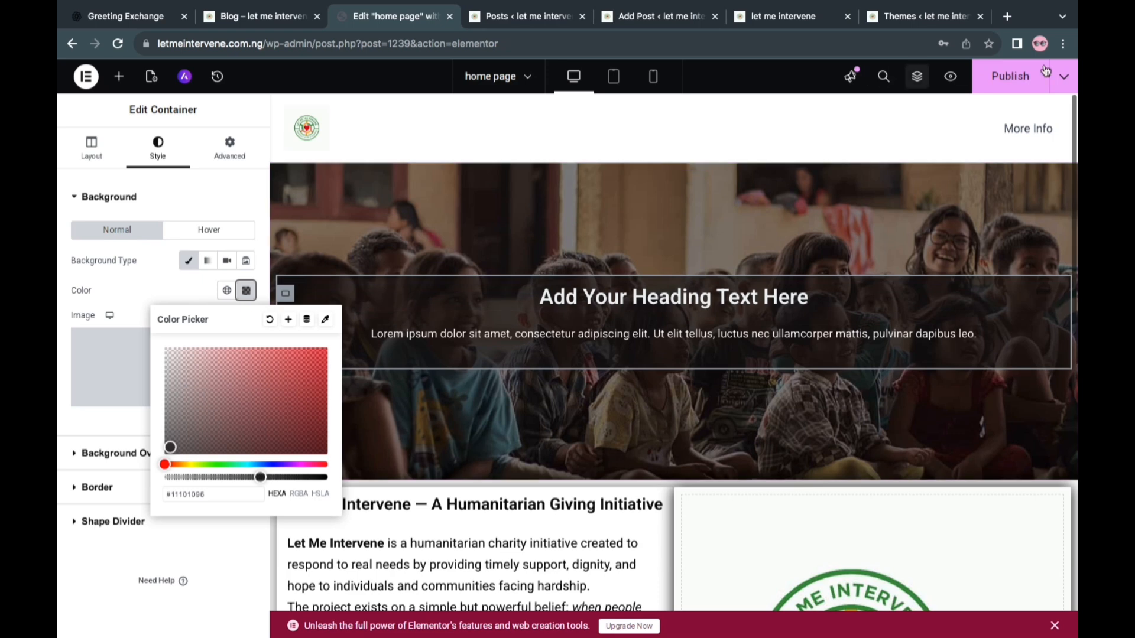
{"action": "left_click", "coordinate": [1004, 84]}
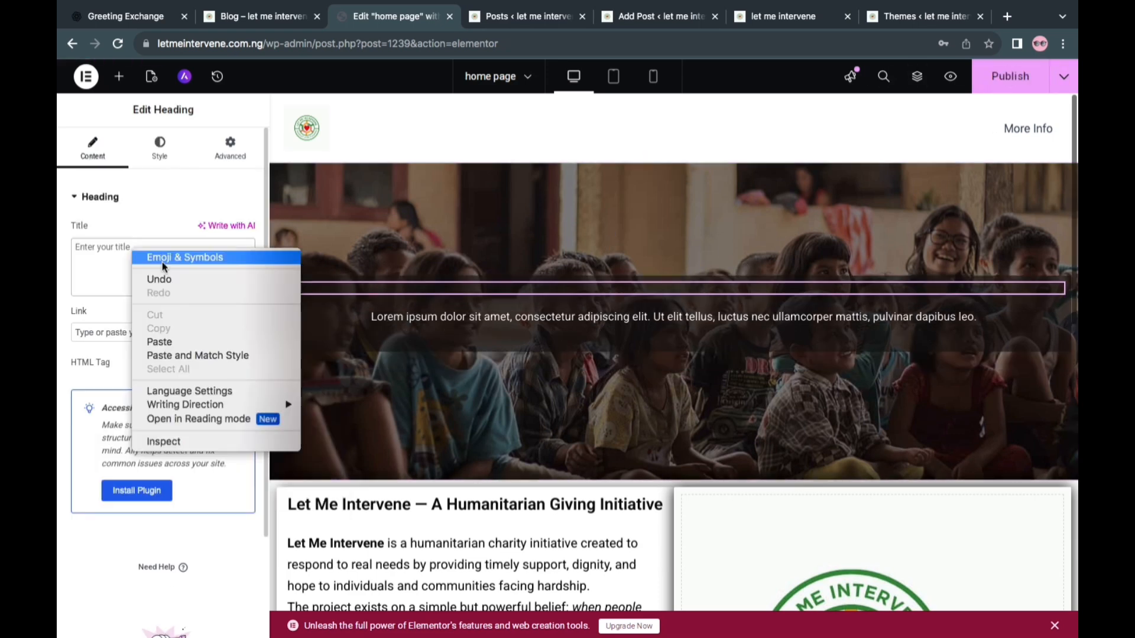
Replace the hero heading's title with "When Help Is Needed, We Intervene." and copy the main Moto / Subtitle text from the ChatGPT answer
{"action": "left_click", "coordinate": [170, 342]}
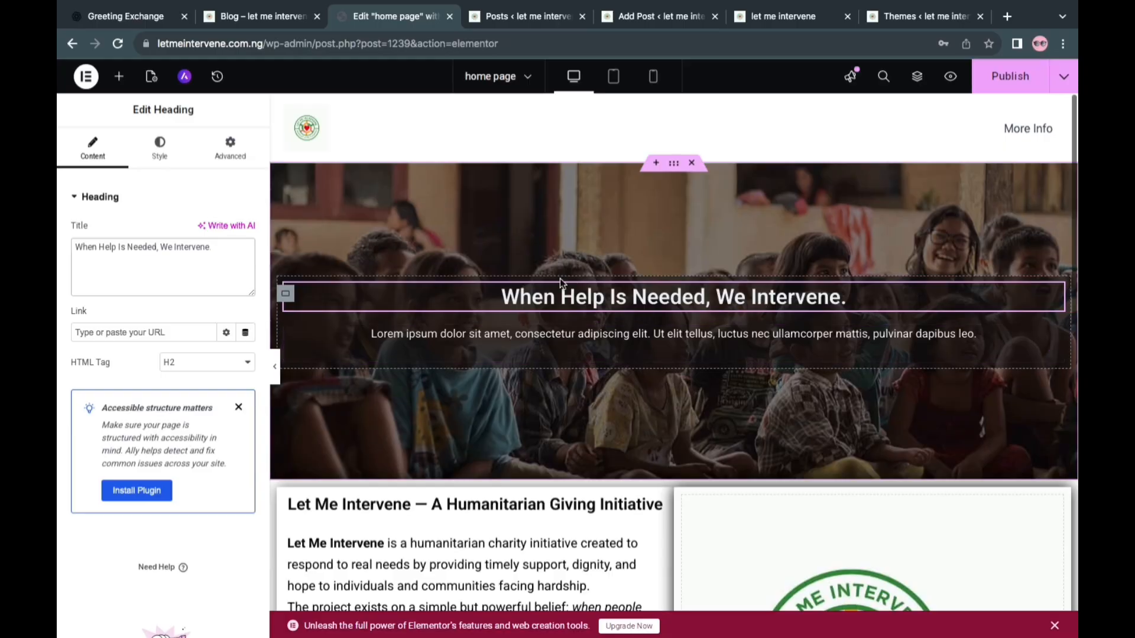
{"action": "key", "text": "ctrl+Left"}
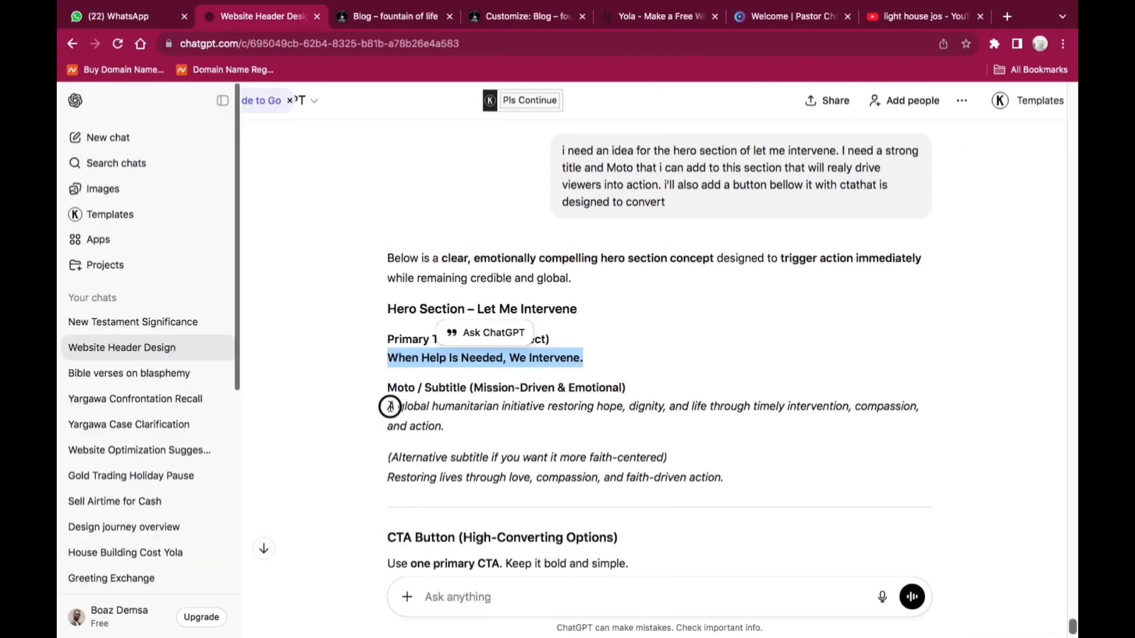
{"action": "left_click_drag", "start_coordinate": [389, 407], "coordinate": [452, 432]}
{"action": "right_click", "coordinate": [442, 430]}
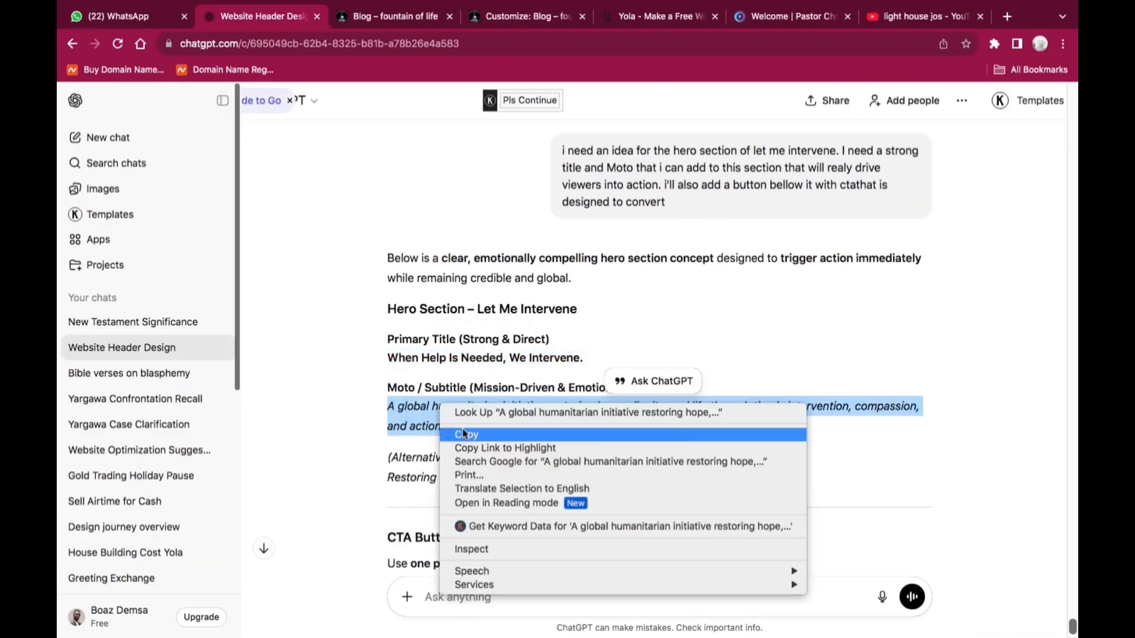
{"action": "left_click", "coordinate": [465, 436]}
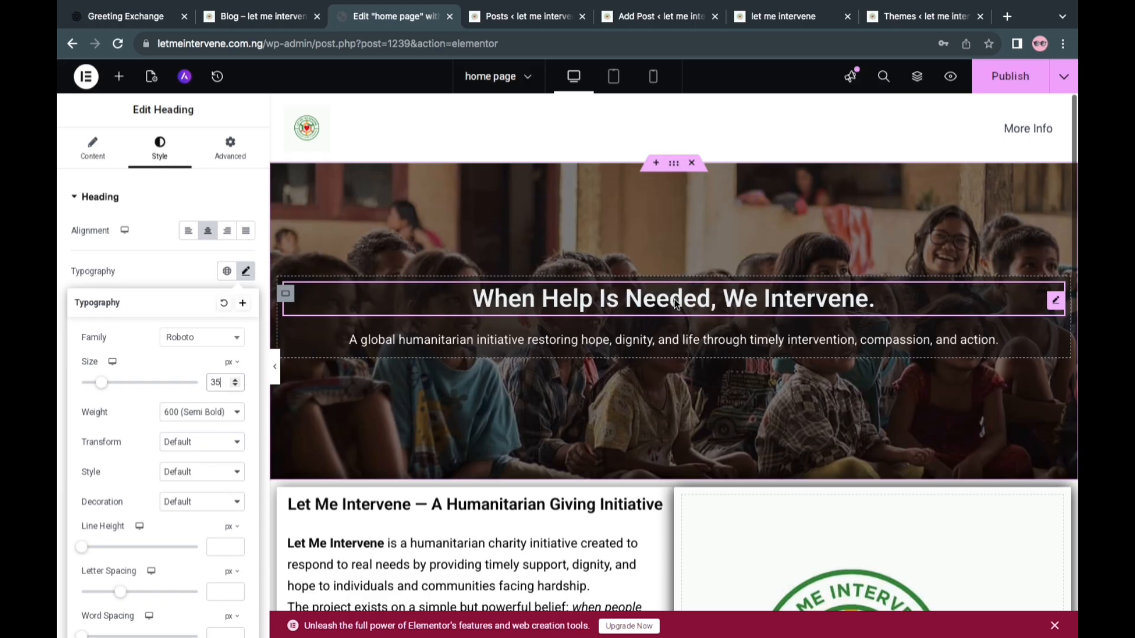
Duplicate the hero heading and replace the upper heading's title with "Let Me Intervene"
{"action": "right_click", "coordinate": [689, 306]}
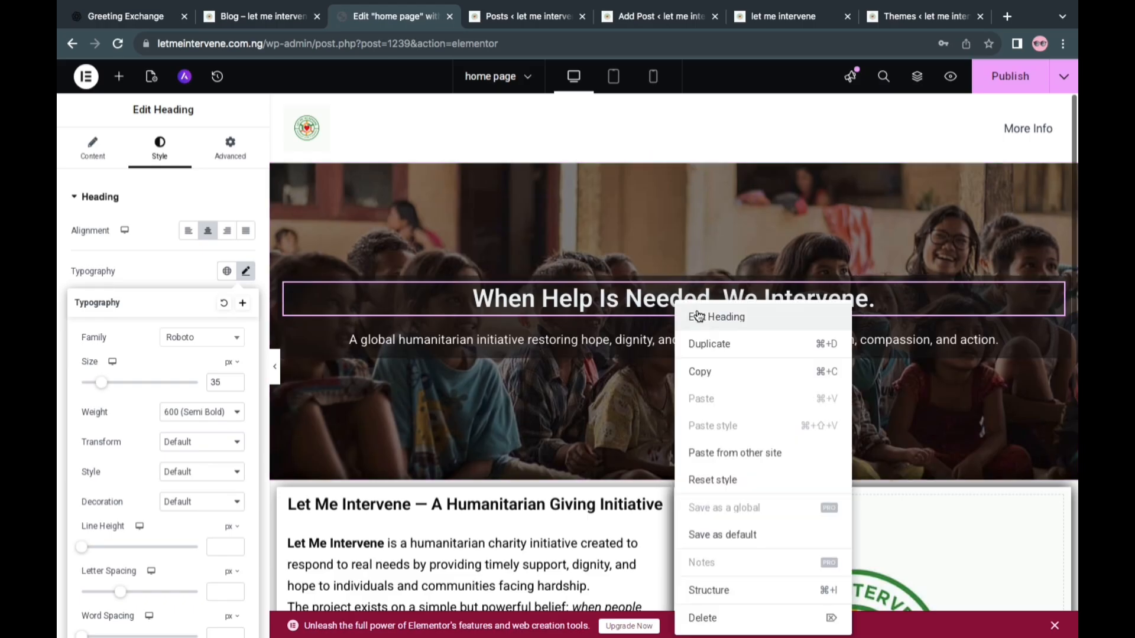
{"action": "left_click", "coordinate": [705, 346]}
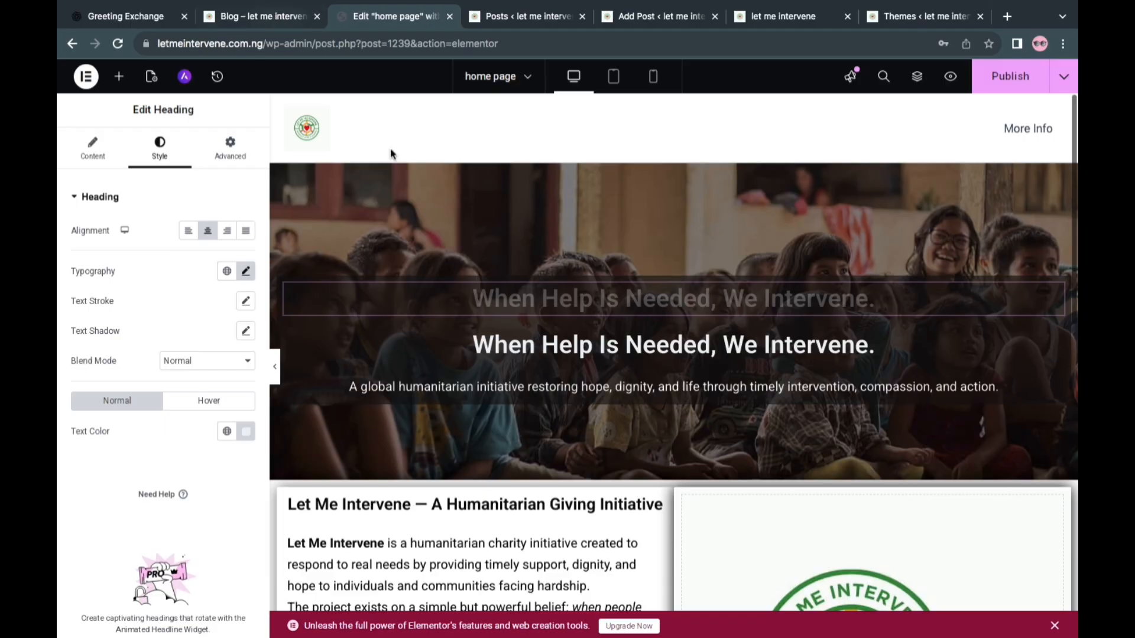
{"action": "key", "text": "ctrl+Left"}
{"action": "triple_click", "coordinate": [179, 283]}
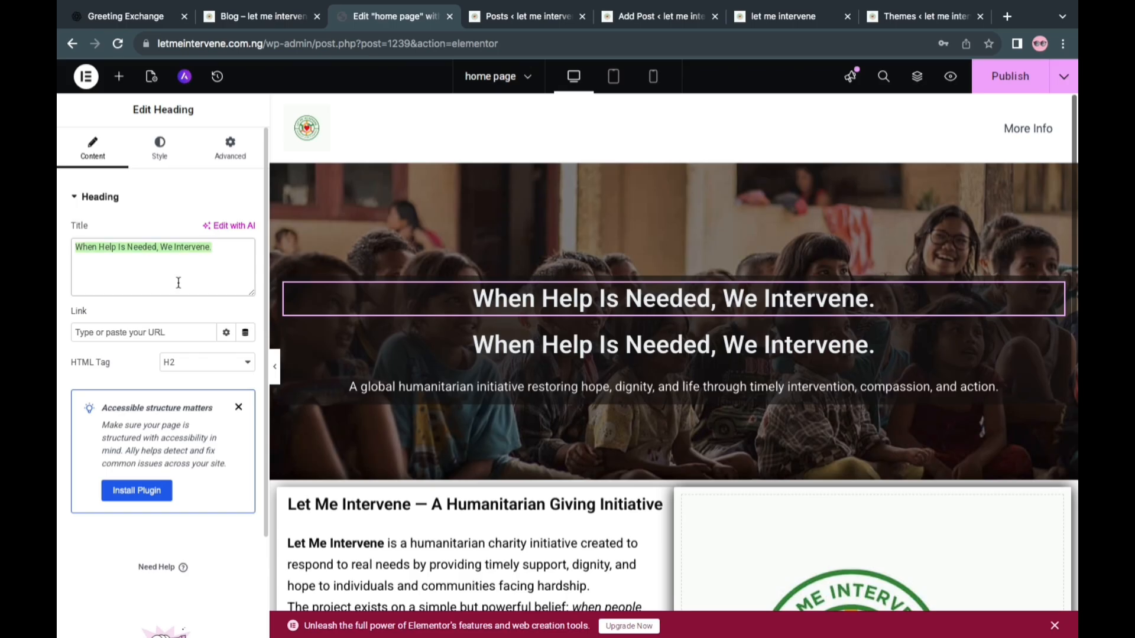
{"action": "key", "text": "BackSpace"}
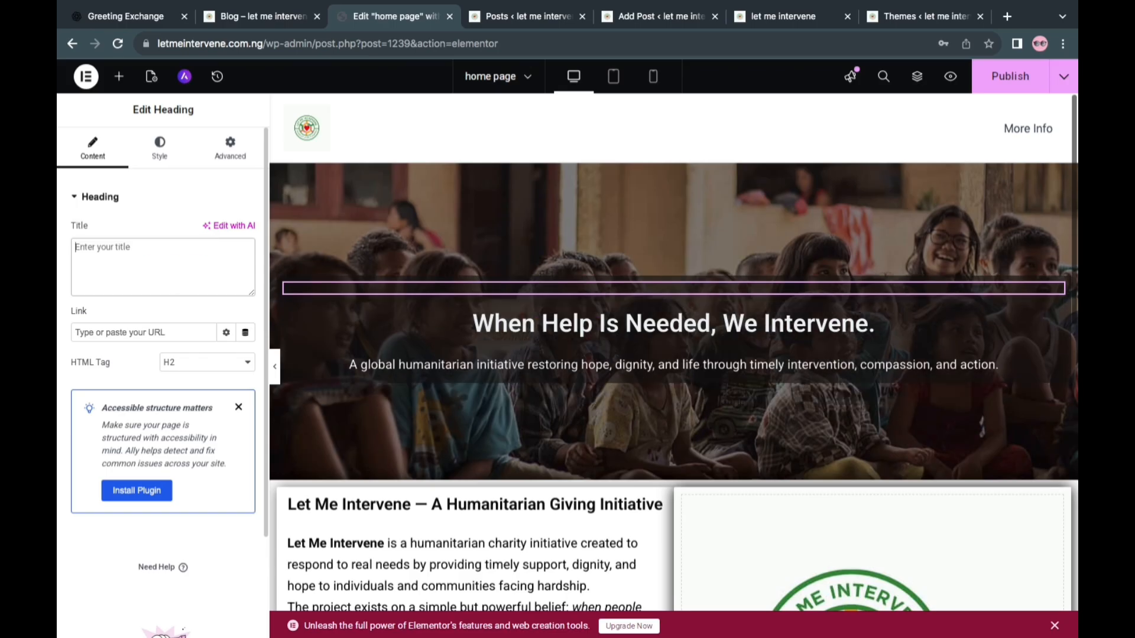
{"action": "right_click", "coordinate": [118, 249]}
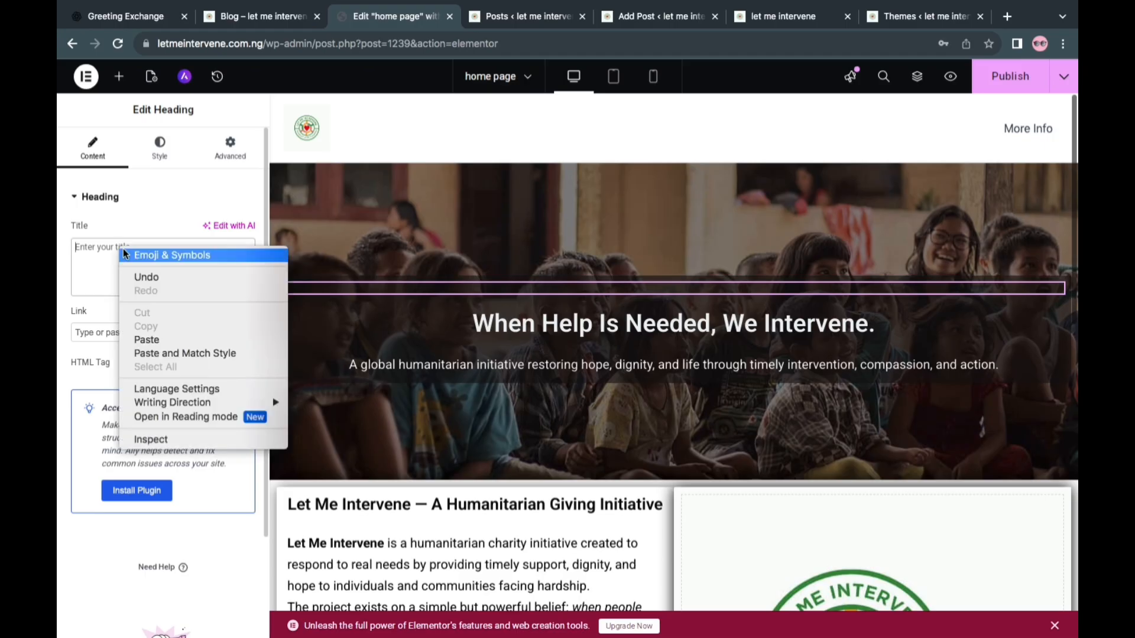
{"action": "left_click", "coordinate": [154, 335]}
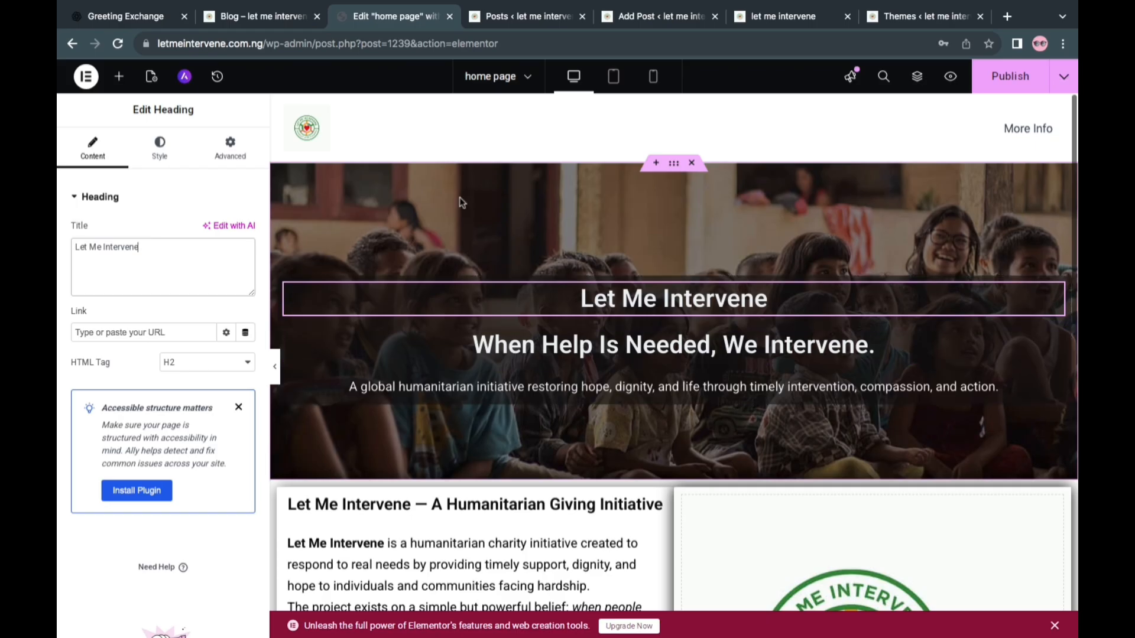
Add a Button widget to the hero section, directly below the container holding the headings and paragraph
{"action": "left_click", "coordinate": [119, 76]}
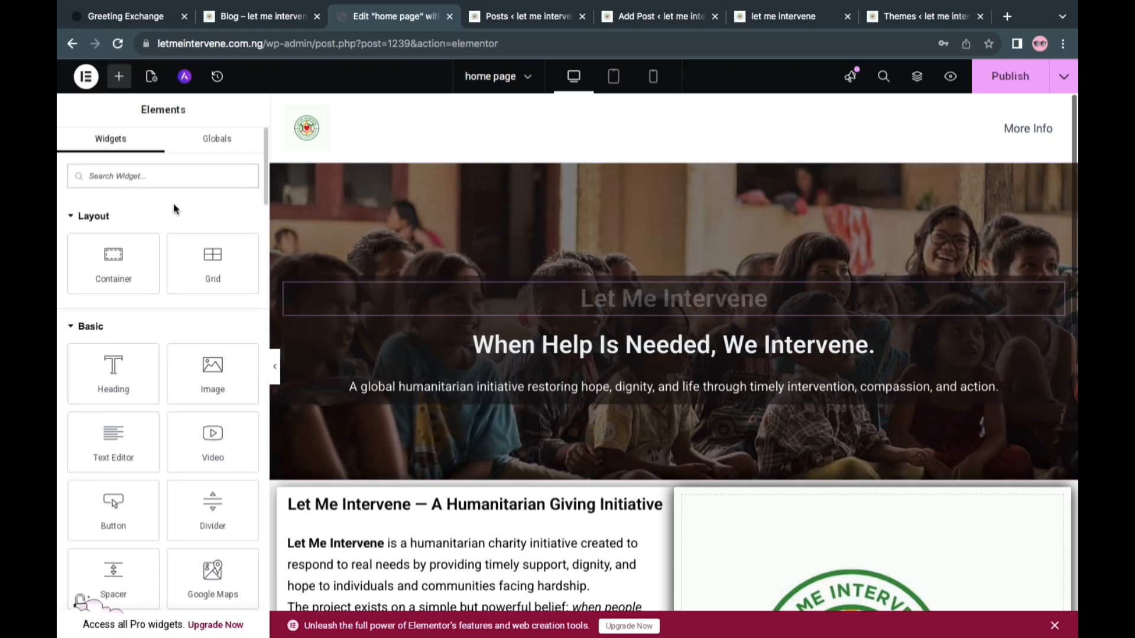
{"action": "scroll", "coordinate": [128, 409], "scroll_direction": "down", "scroll_amount": 2}
{"action": "left_click_drag", "start_coordinate": [128, 409], "coordinate": [676, 404]}
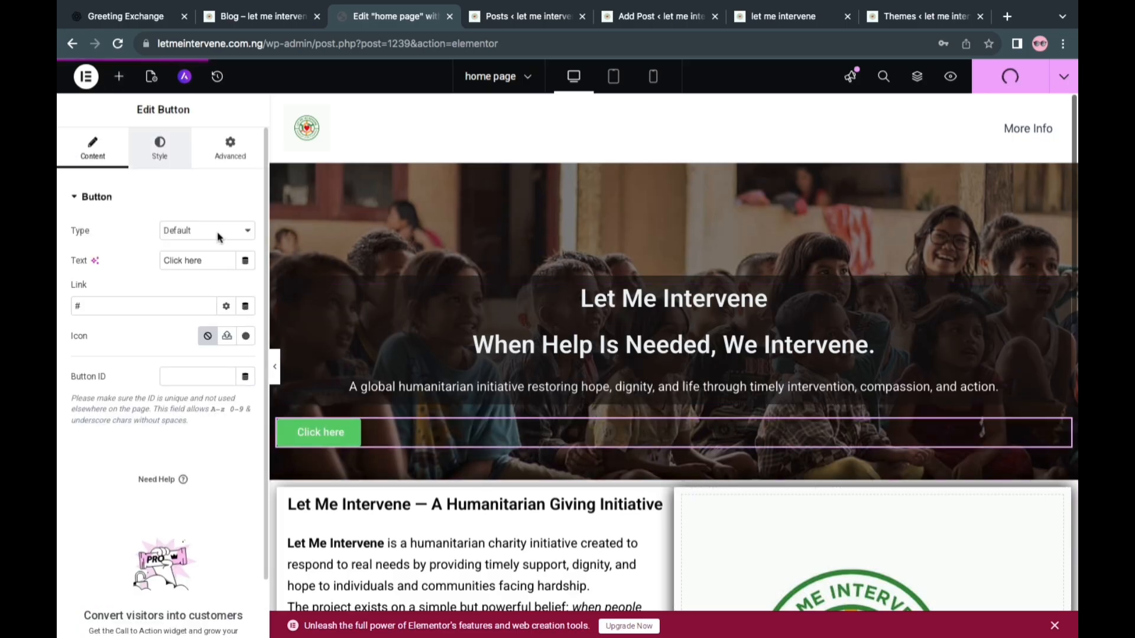
Change the new hero button's text to "Learn More"
{"action": "left_click", "coordinate": [160, 148]}
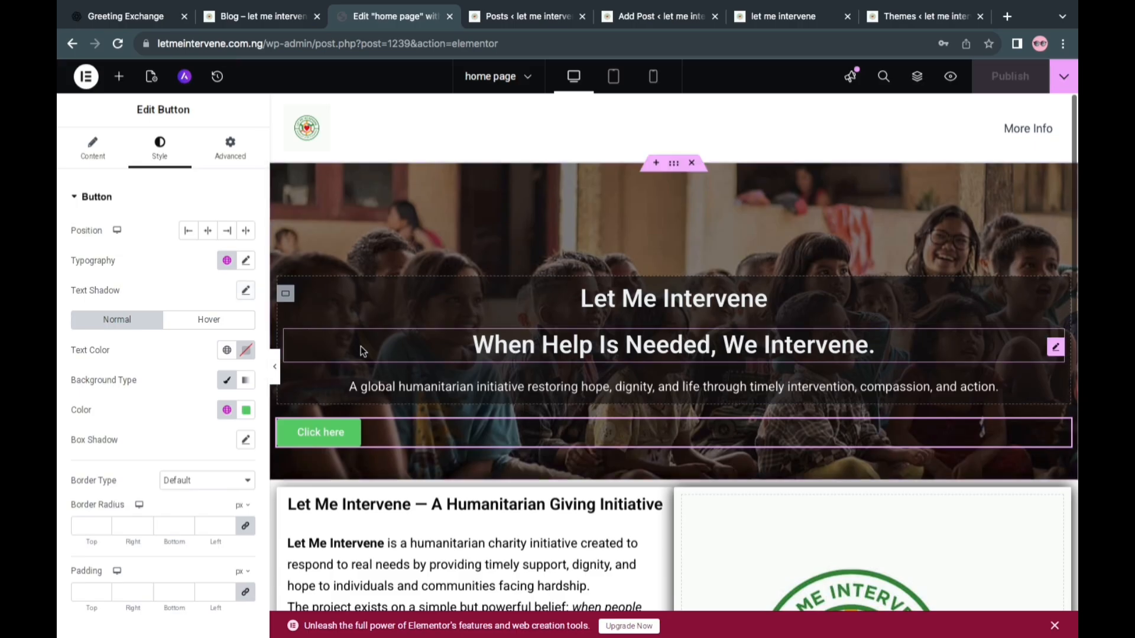
{"action": "left_click", "coordinate": [93, 148]}
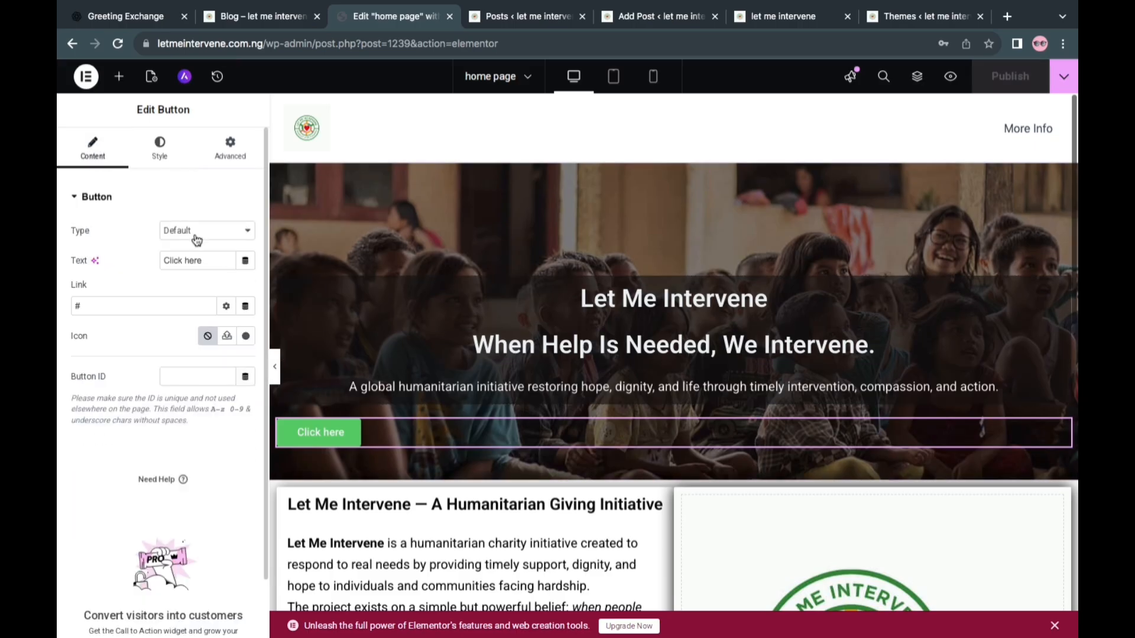
{"action": "left_click", "coordinate": [208, 262]}
{"action": "key", "text": "ctrl+a"}
{"action": "key", "text": "BackSpace"}
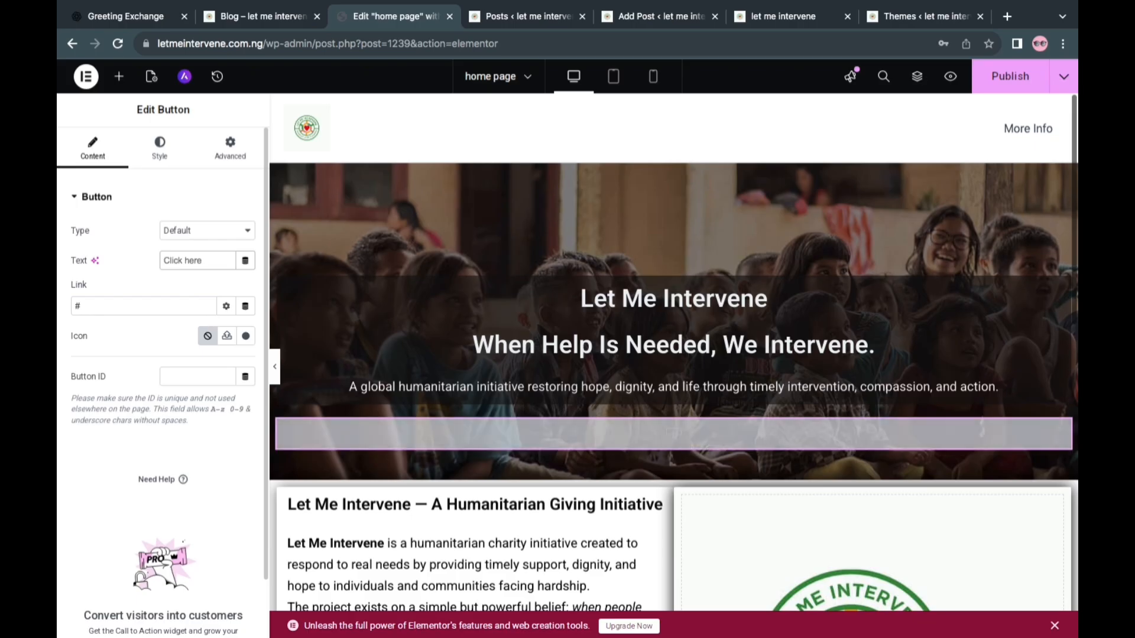
{"action": "type", "text": "Learn"}
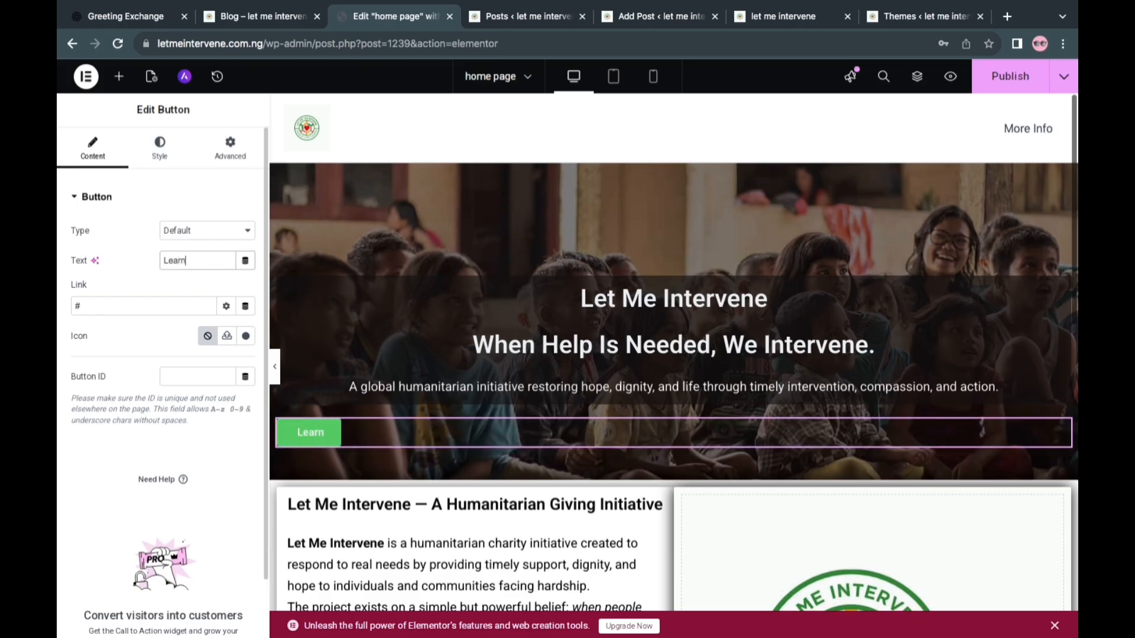
{"action": "type", "text": " More"}
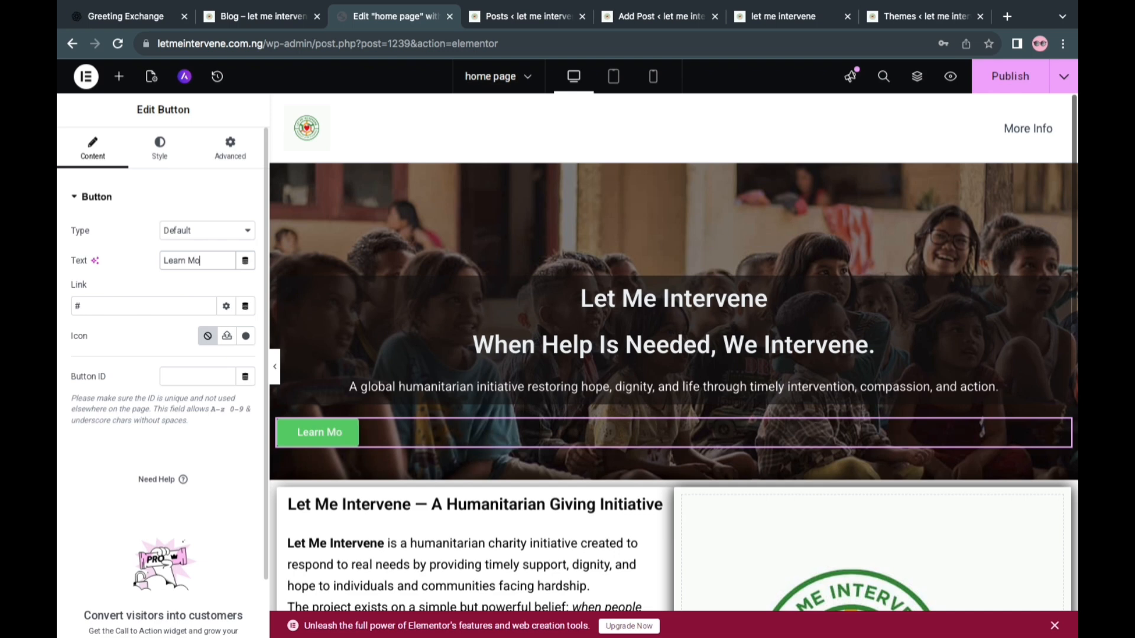
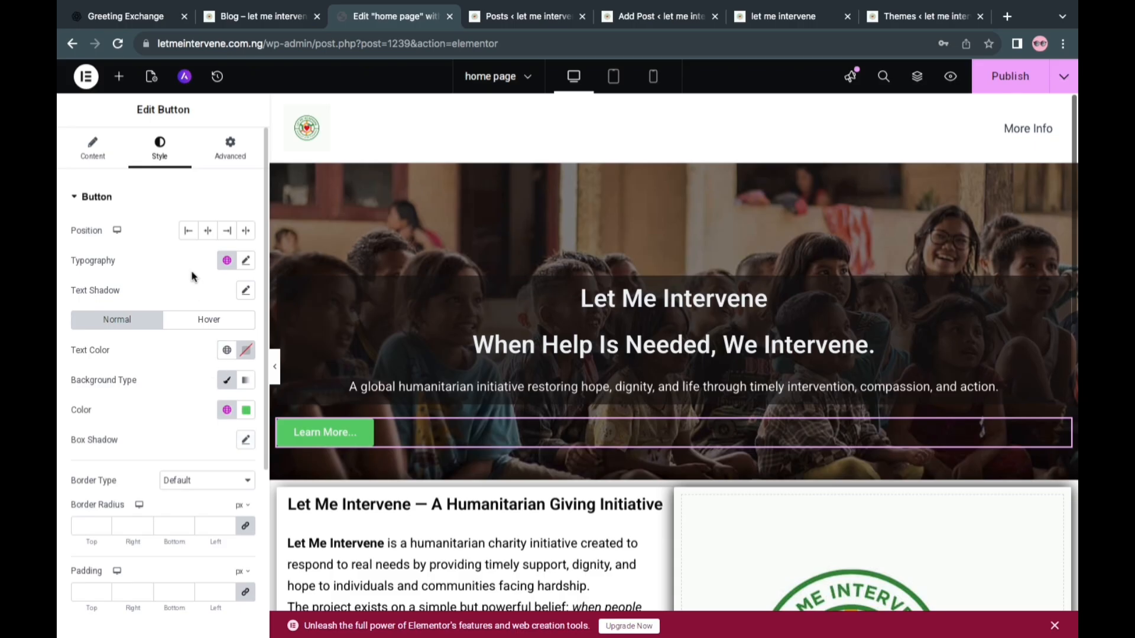
Set the hero button's background colour to a semi-transparent light grey, #D4DBD5D1
{"action": "left_click", "coordinate": [247, 412]}
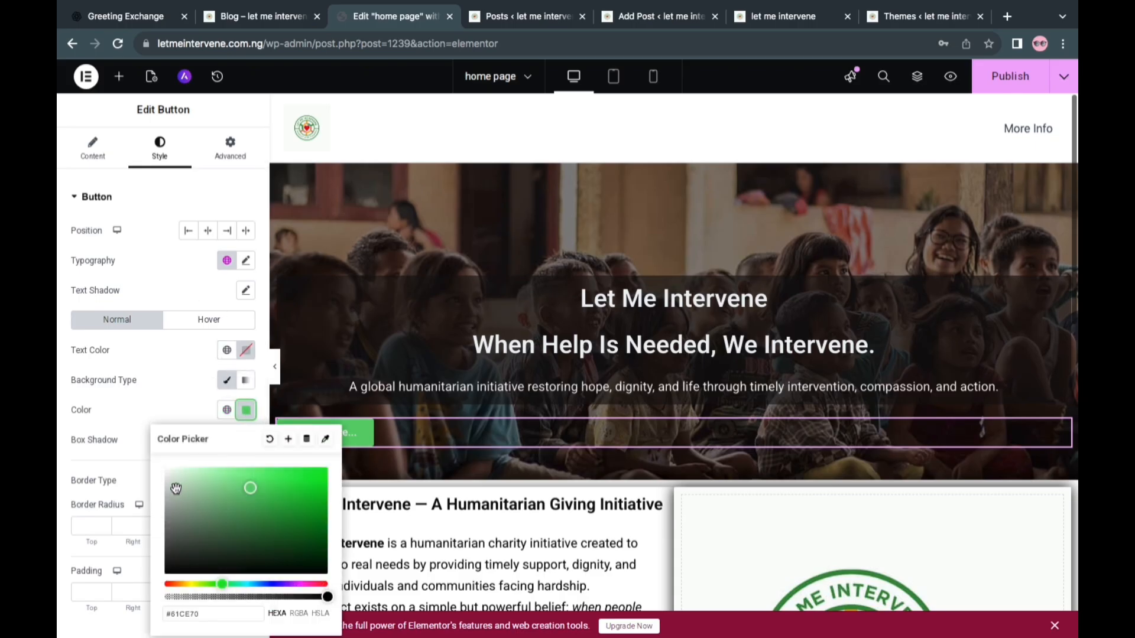
{"action": "left_click", "coordinate": [175, 514]}
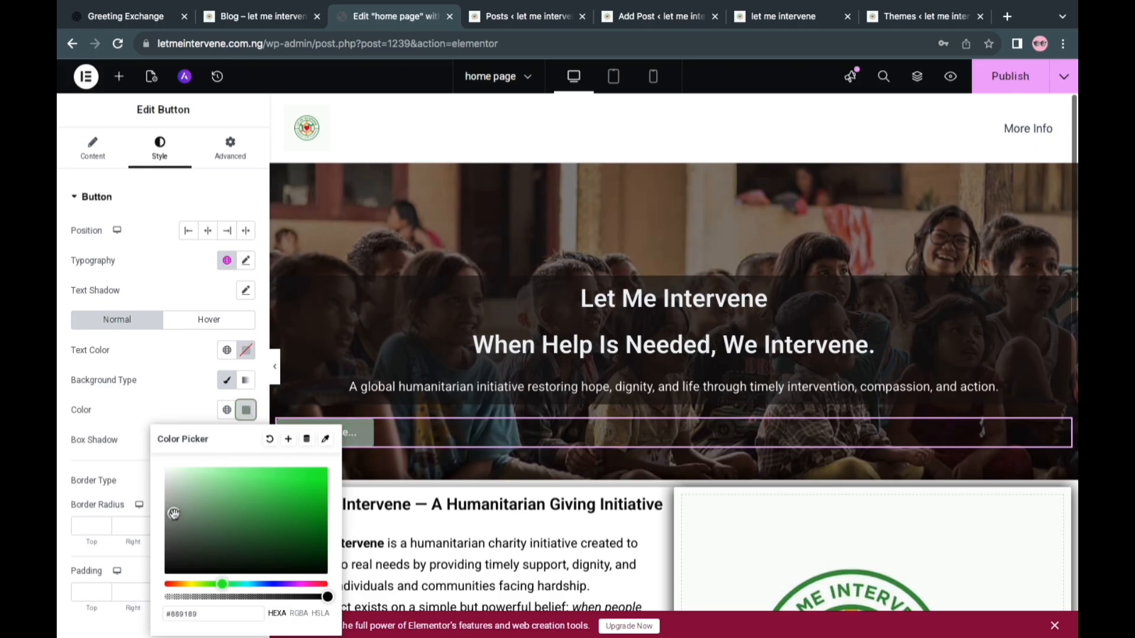
{"action": "left_click", "coordinate": [177, 562]}
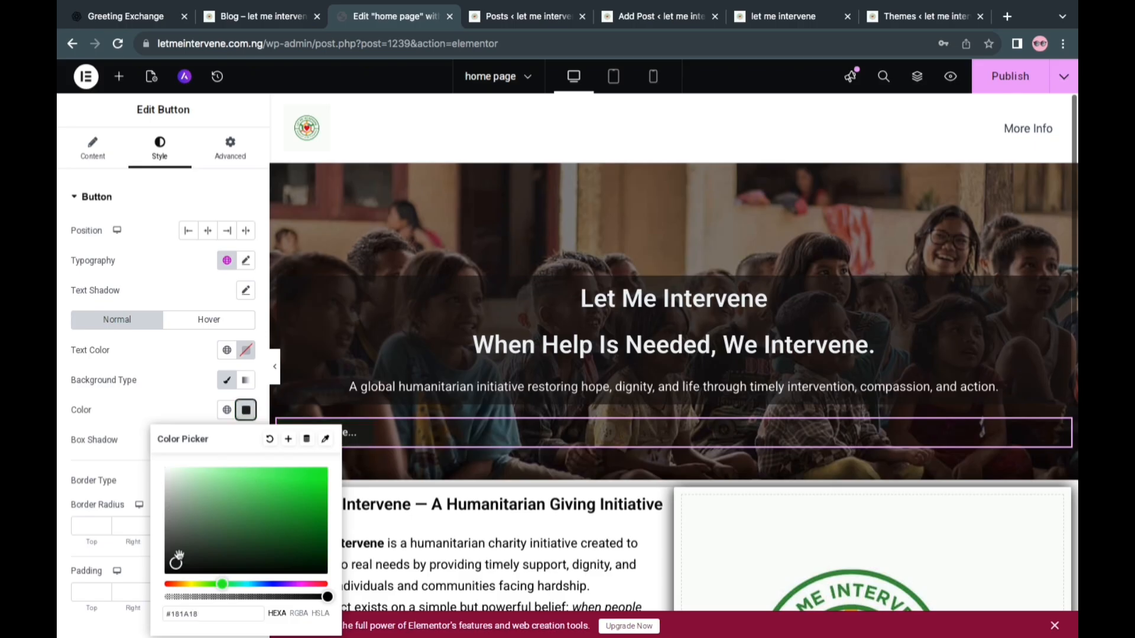
{"action": "left_click", "coordinate": [170, 475]}
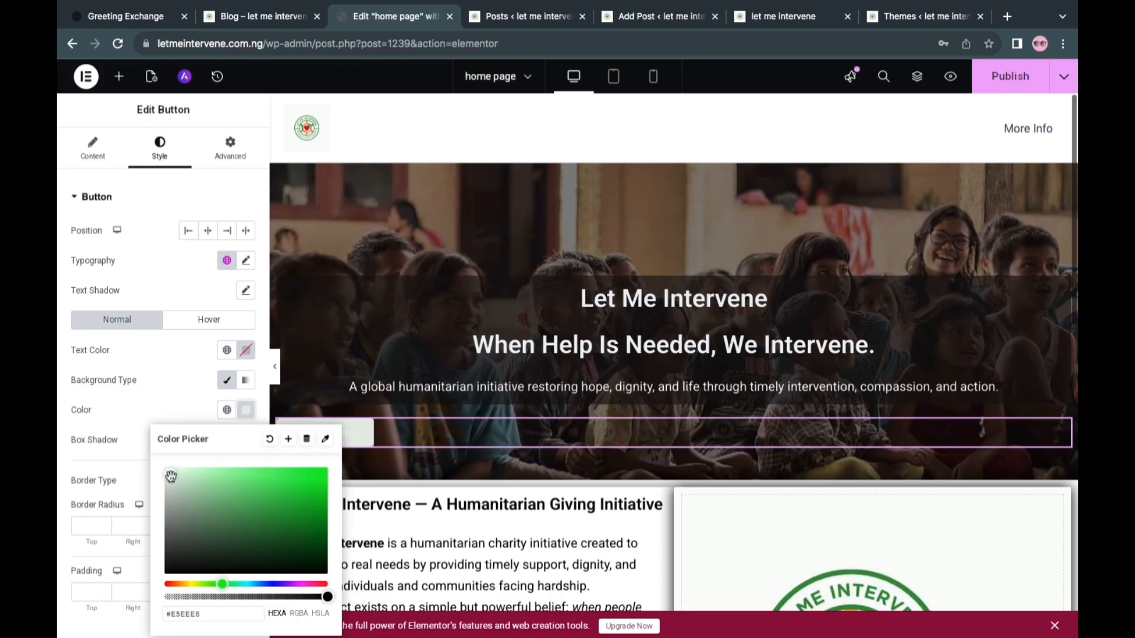
{"action": "left_click", "coordinate": [170, 482]}
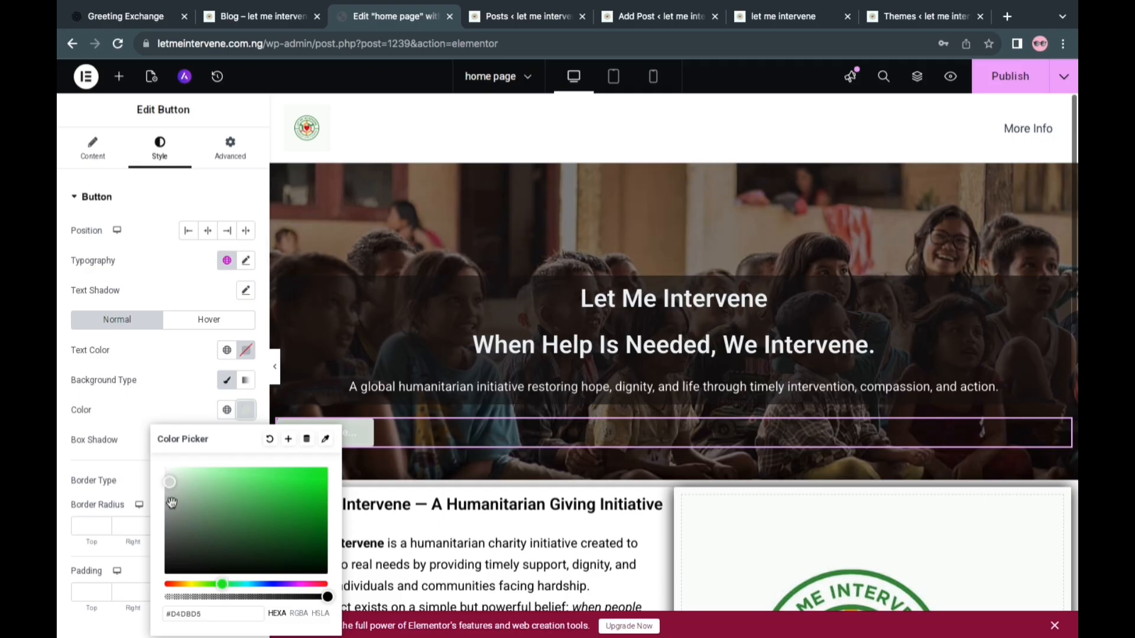
{"action": "left_click", "coordinate": [297, 597]}
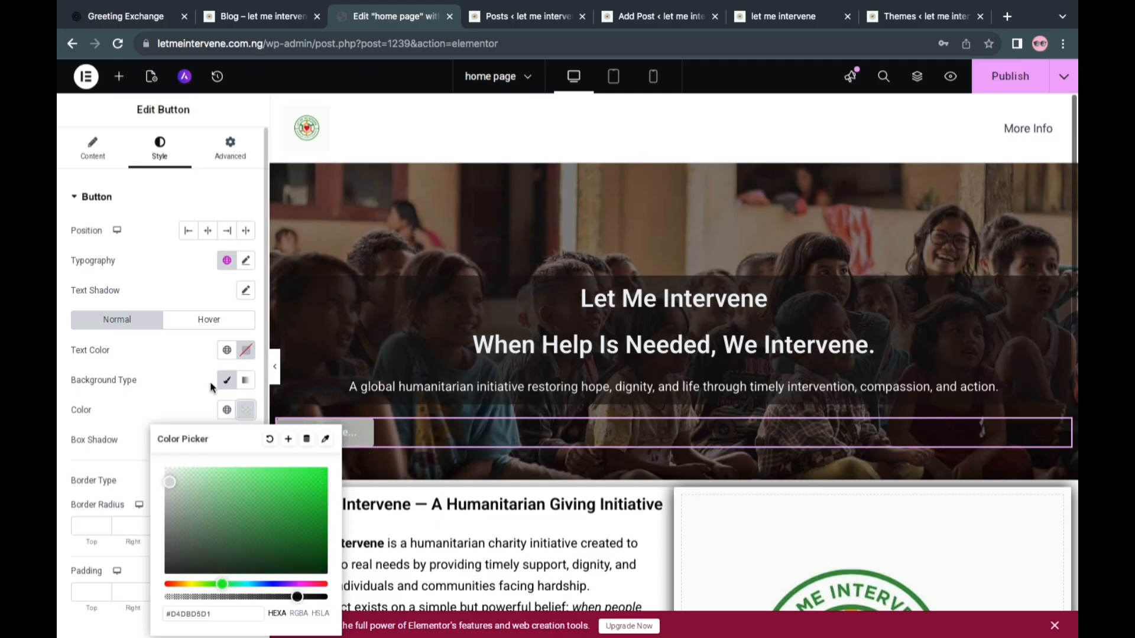
{"action": "left_click", "coordinate": [191, 385]}
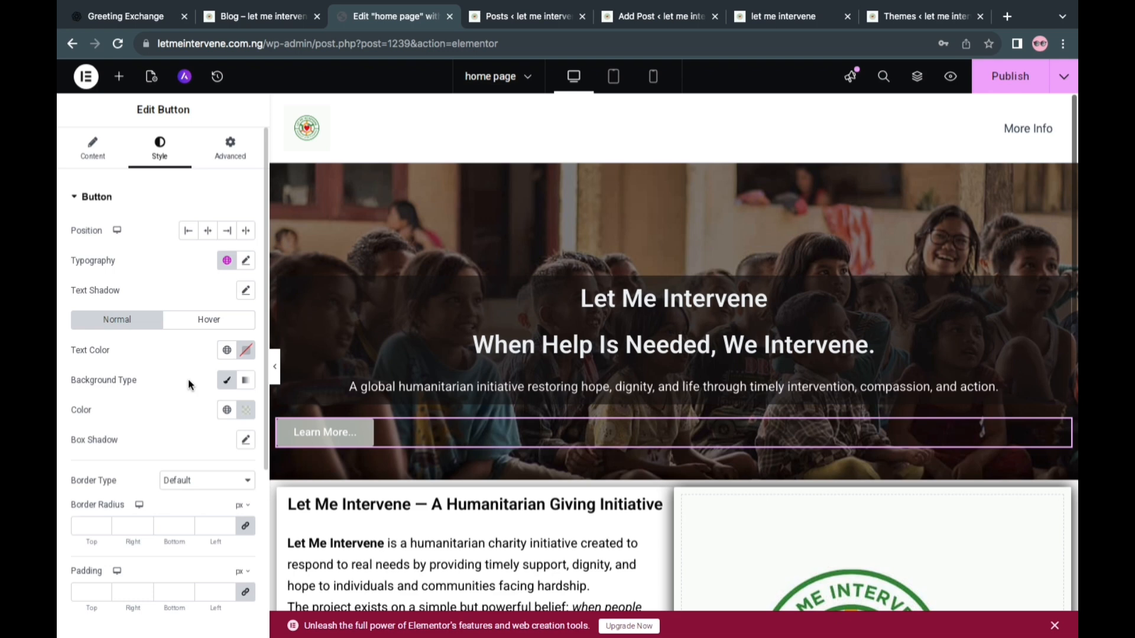
Centre the hero button and set its text colour to near-black #0E0D0D
{"action": "scroll", "coordinate": [189, 381], "scroll_direction": "down", "scroll_amount": 5}
{"action": "scroll", "coordinate": [190, 381], "scroll_direction": "up", "scroll_amount": 5}
{"action": "left_click", "coordinate": [207, 231]}
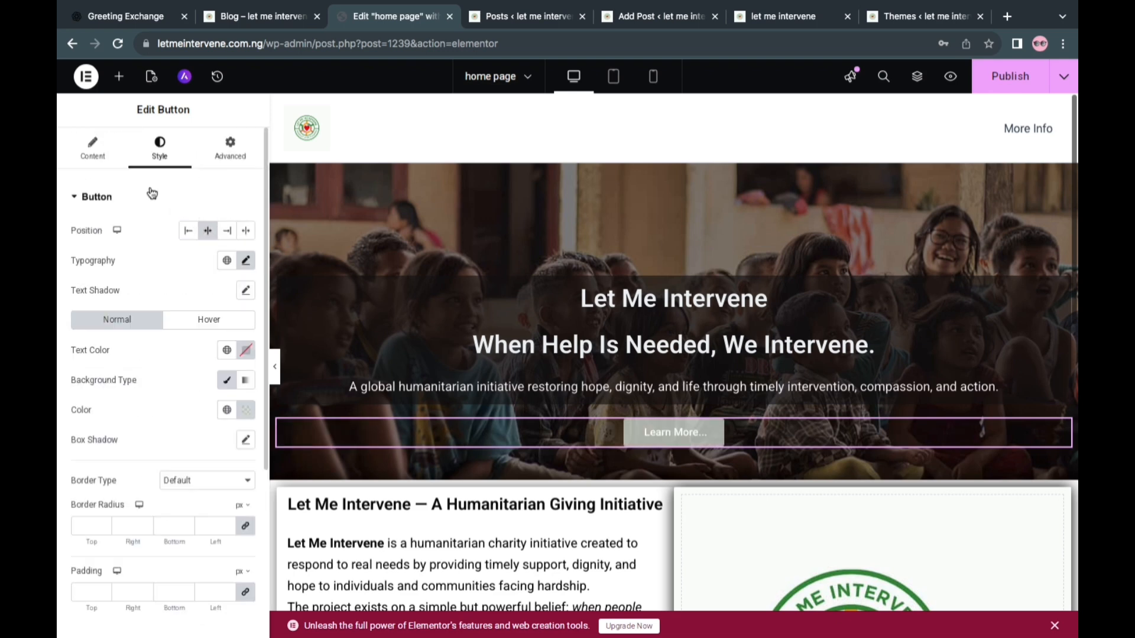
{"action": "left_click", "coordinate": [246, 351]}
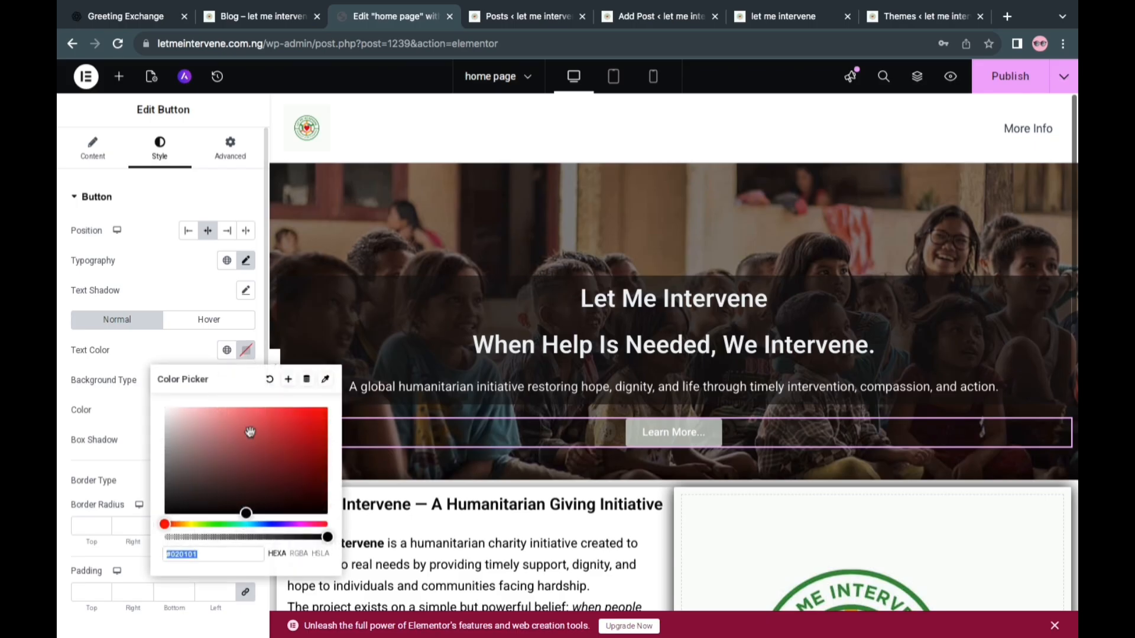
{"action": "left_click", "coordinate": [172, 502]}
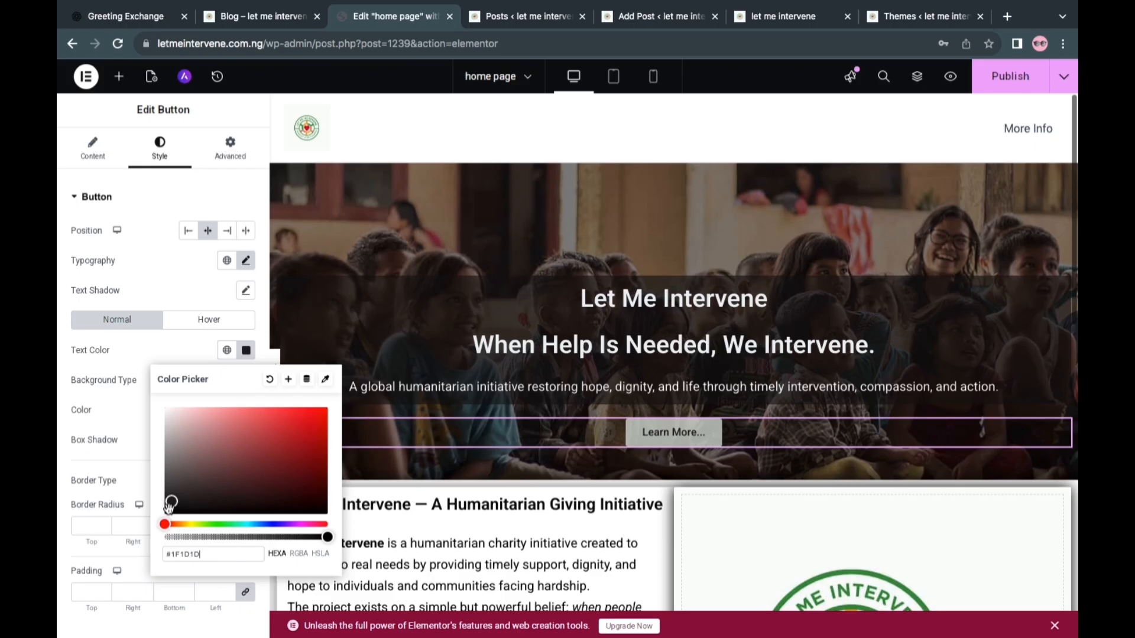
{"action": "left_click", "coordinate": [169, 507]}
{"action": "left_click", "coordinate": [141, 353]}
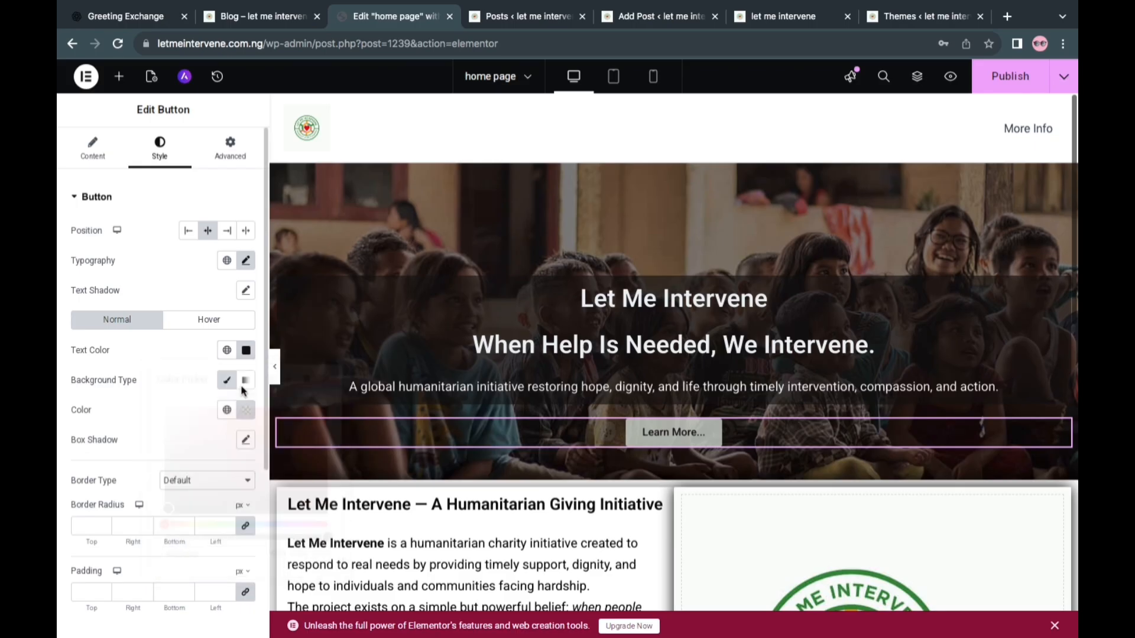
Change the hero button's background colour to a slightly translucent white
{"action": "left_click", "coordinate": [244, 409]}
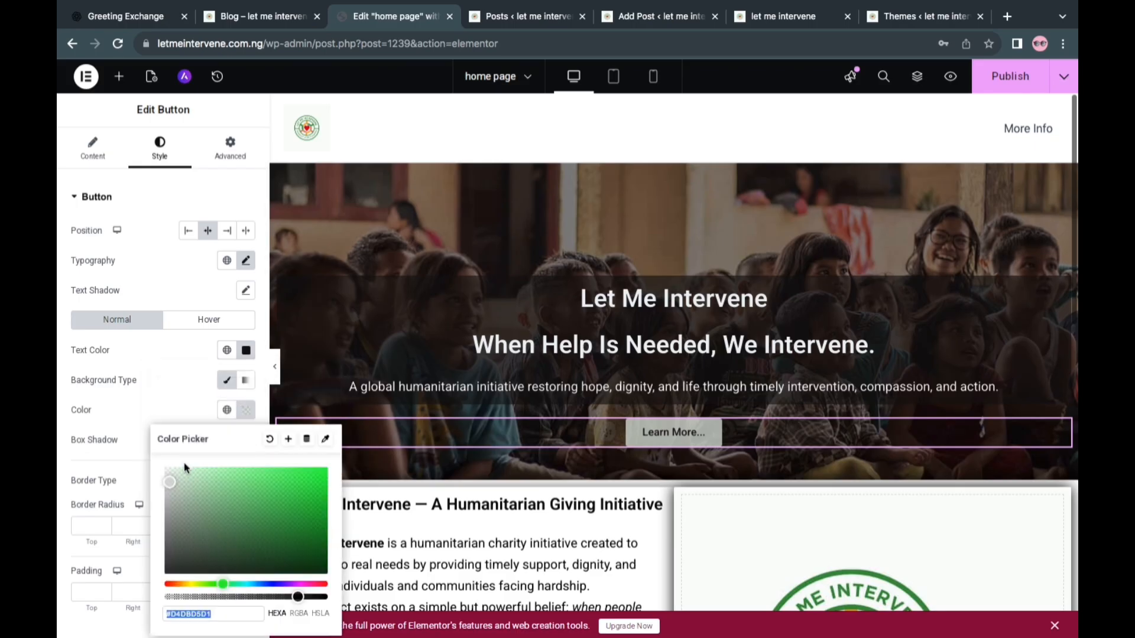
{"action": "left_click", "coordinate": [314, 597]}
{"action": "left_click", "coordinate": [324, 597]}
{"action": "left_click", "coordinate": [169, 471]}
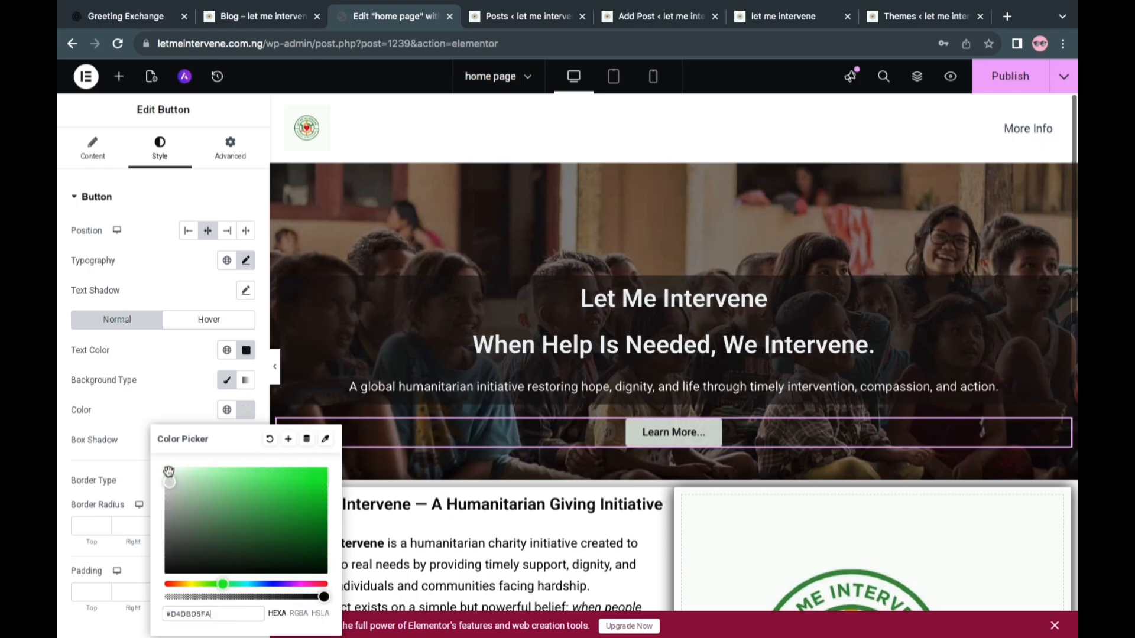
{"action": "left_click", "coordinate": [166, 468]}
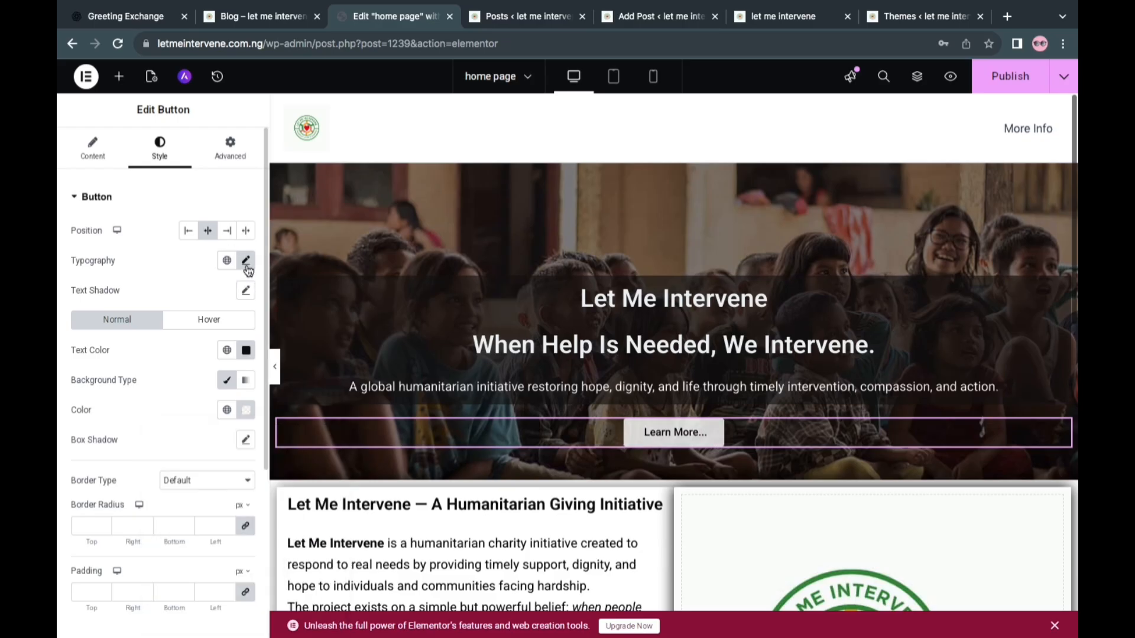
Set the hero button's text size to 17 px in its typography settings
{"action": "left_click", "coordinate": [246, 263]}
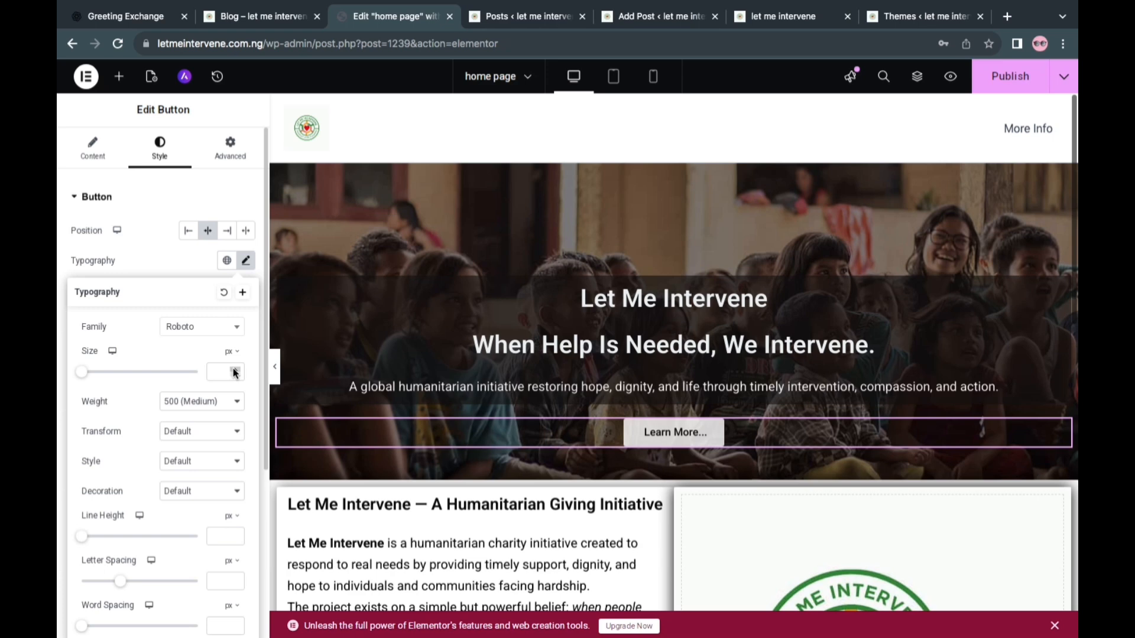
{"action": "type", "text": "3"}
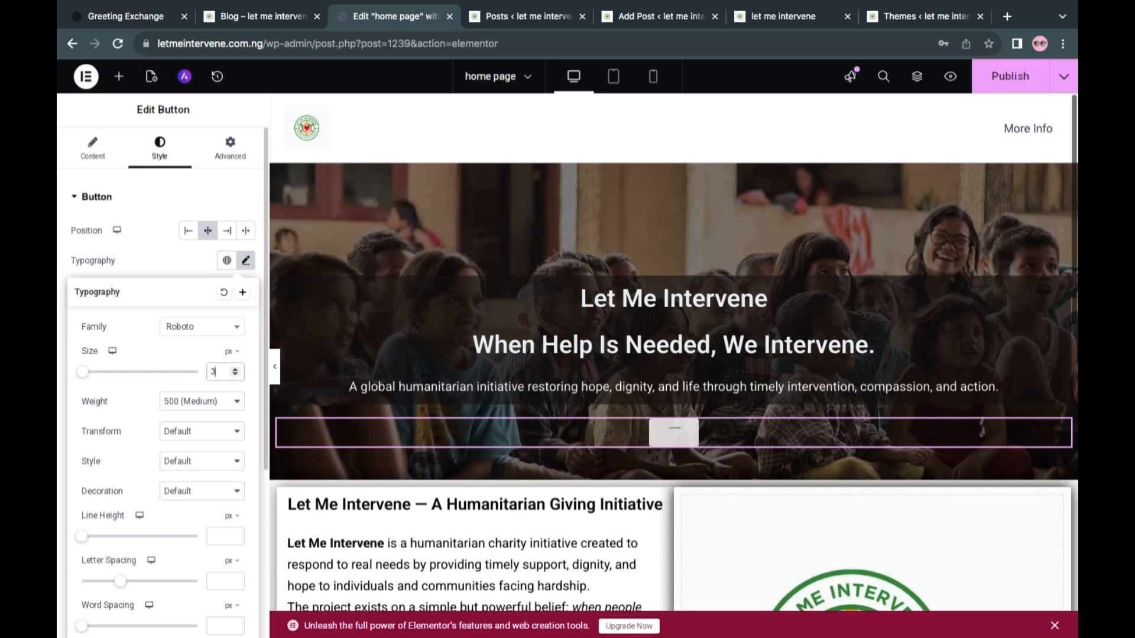
{"action": "key", "text": "BackSpace"}
{"action": "type", "text": "17"}
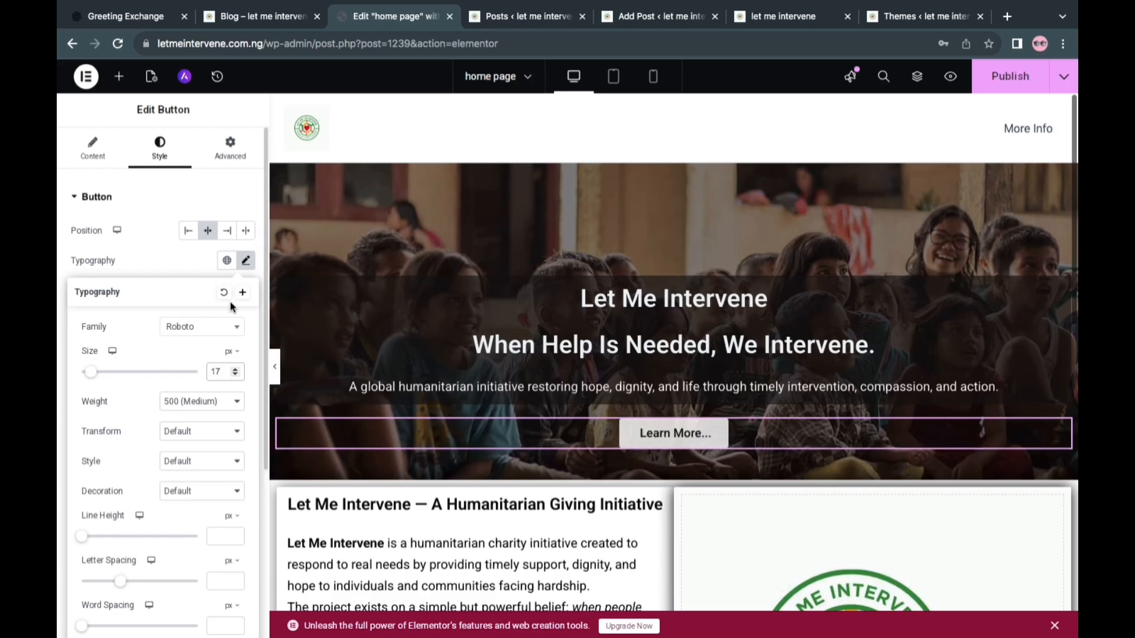
{"action": "left_click", "coordinate": [181, 265]}
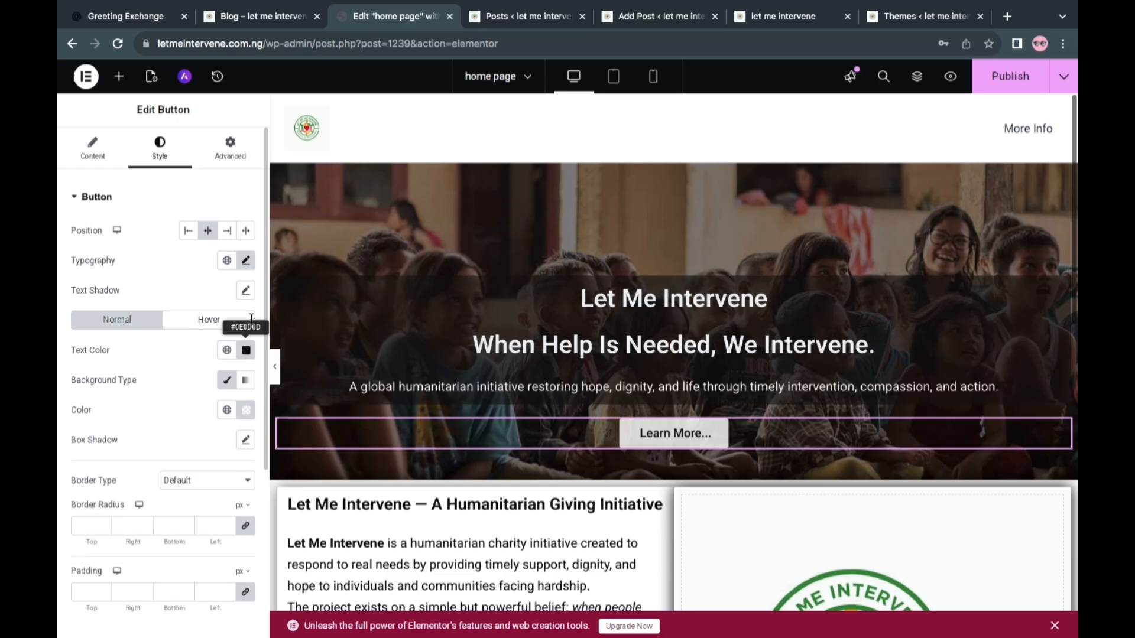
Set the hero button's line height to 14 px and publish the home page changes
{"action": "left_click", "coordinate": [246, 262]}
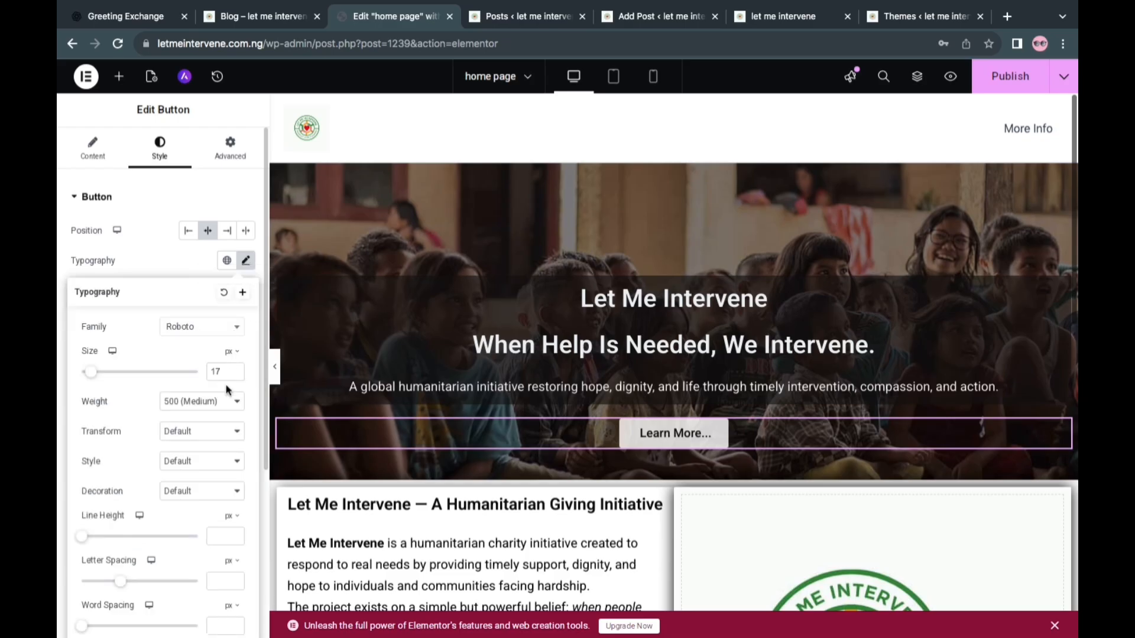
{"action": "left_click", "coordinate": [235, 534]}
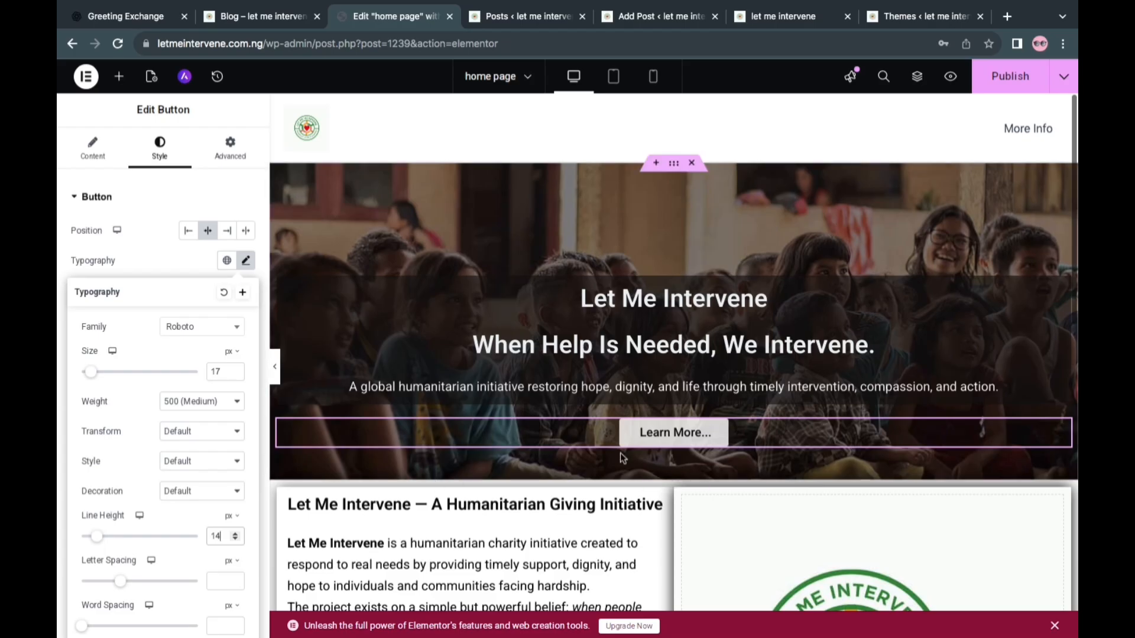
{"action": "left_click", "coordinate": [1014, 84]}
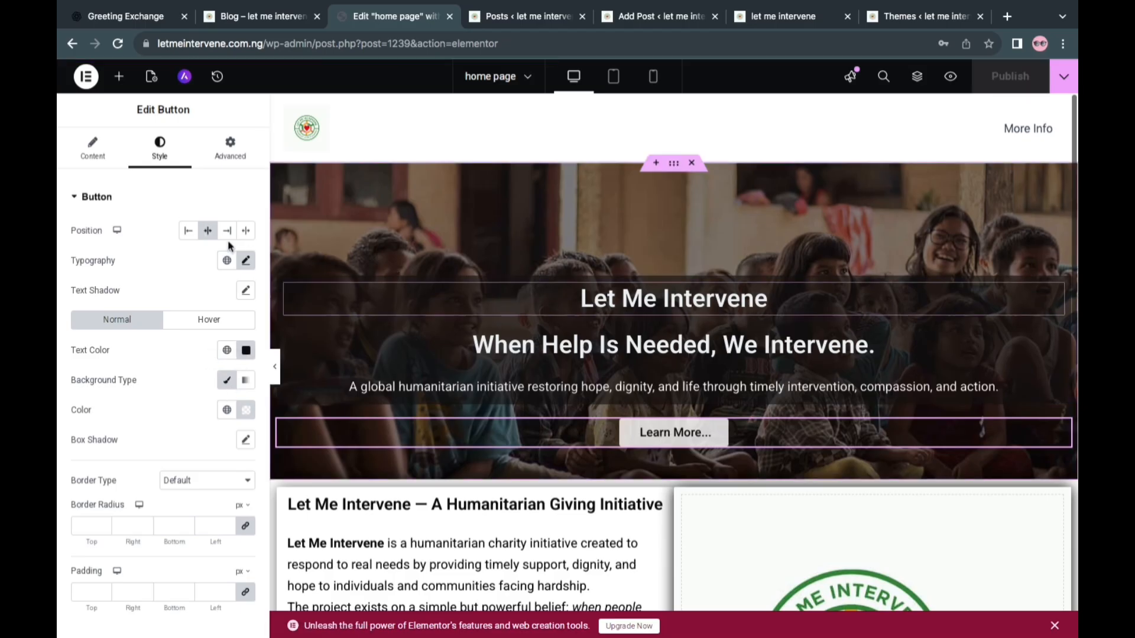
Copy the address of the site's Blog page, letmeintervene.com.ng/blog/, for use as the hero button's link
{"action": "left_click", "coordinate": [94, 145]}
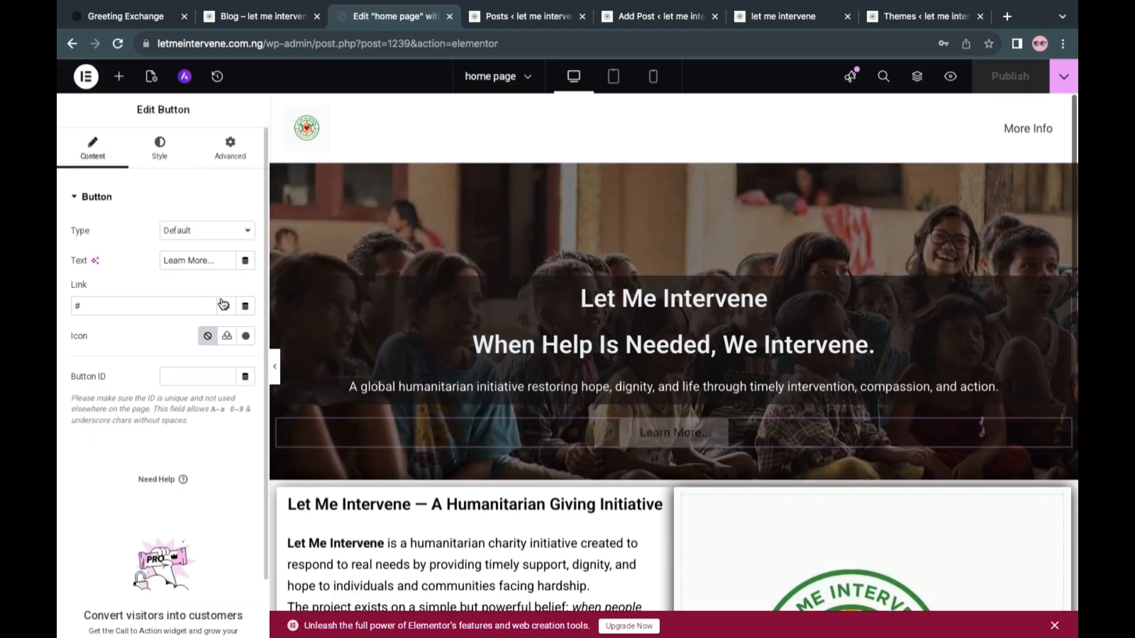
{"action": "left_click", "coordinate": [142, 303]}
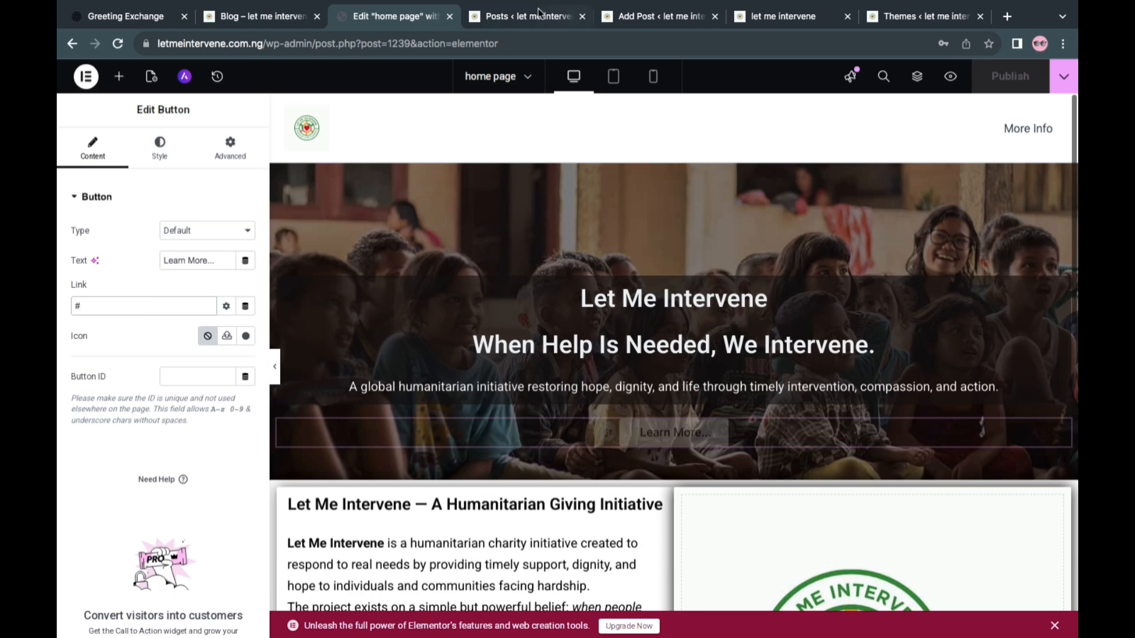
{"action": "left_click", "coordinate": [260, 16]}
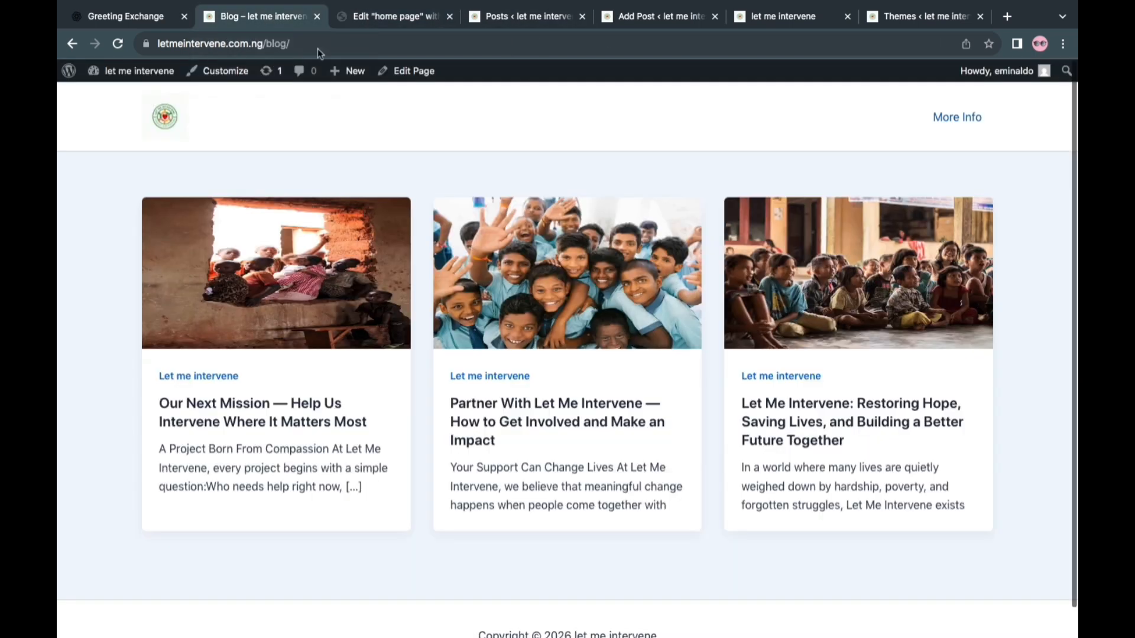
{"action": "left_click", "coordinate": [344, 46]}
{"action": "key", "text": "super+c"}
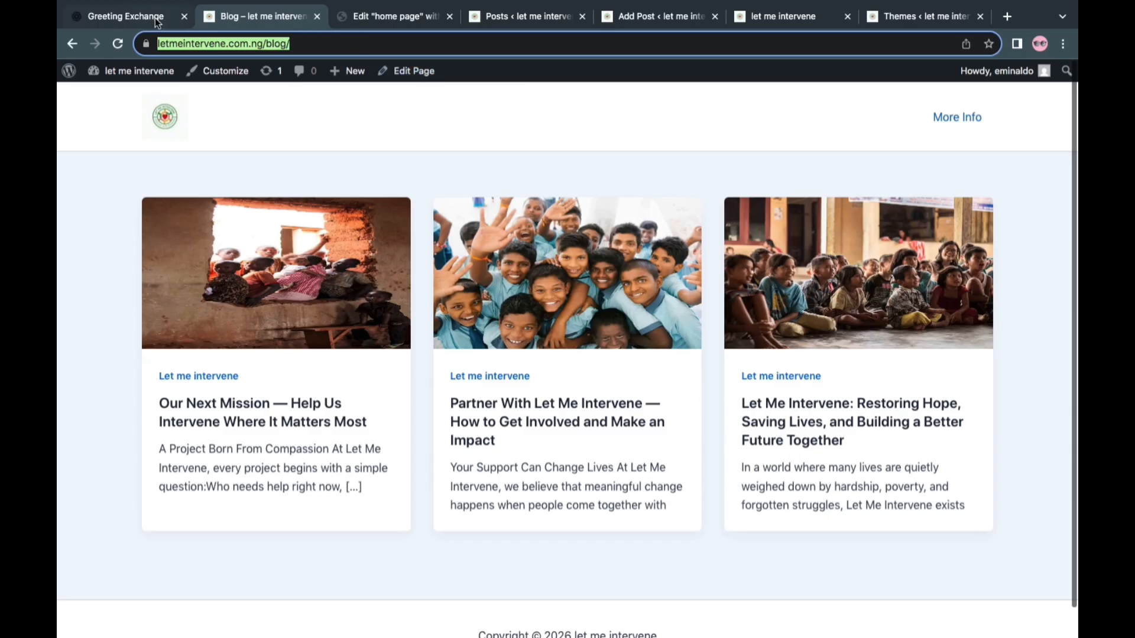
{"action": "left_click", "coordinate": [402, 19]}
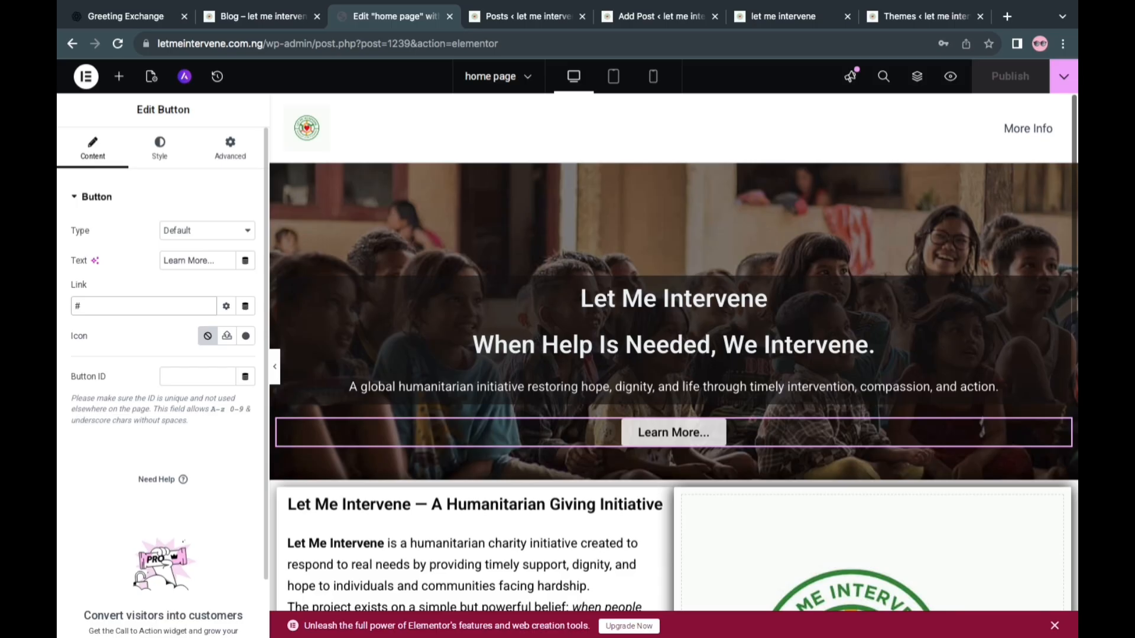
{"action": "left_click", "coordinate": [129, 306]}
{"action": "key", "text": "BackSpace"}
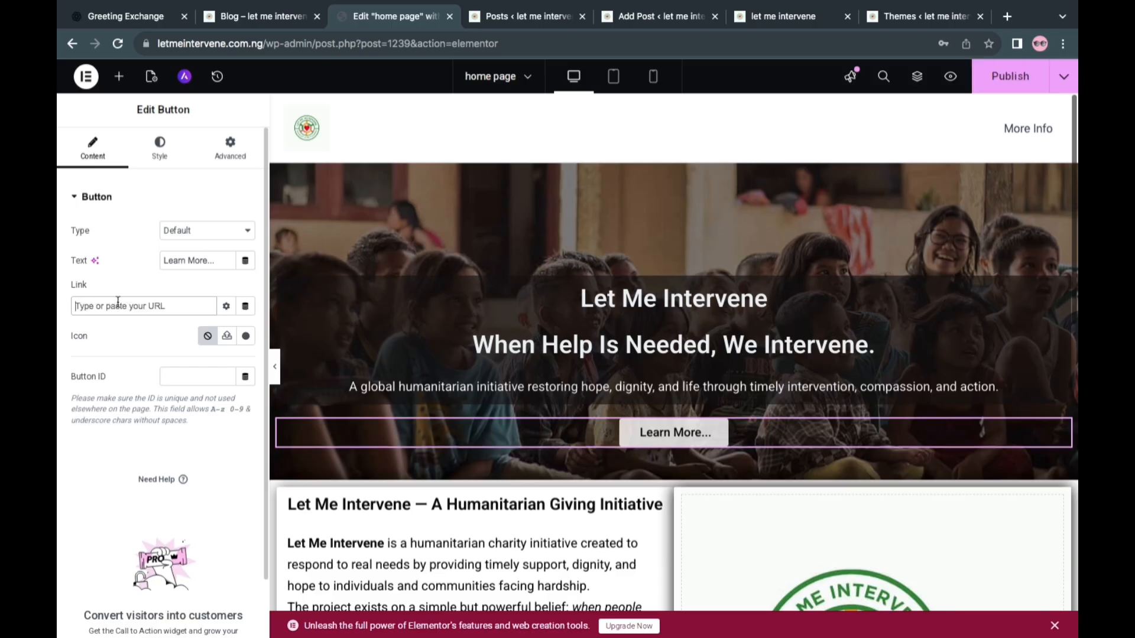
{"action": "right_click", "coordinate": [118, 302]}
{"action": "left_click", "coordinate": [166, 391]}
{"action": "left_click", "coordinate": [227, 307]}
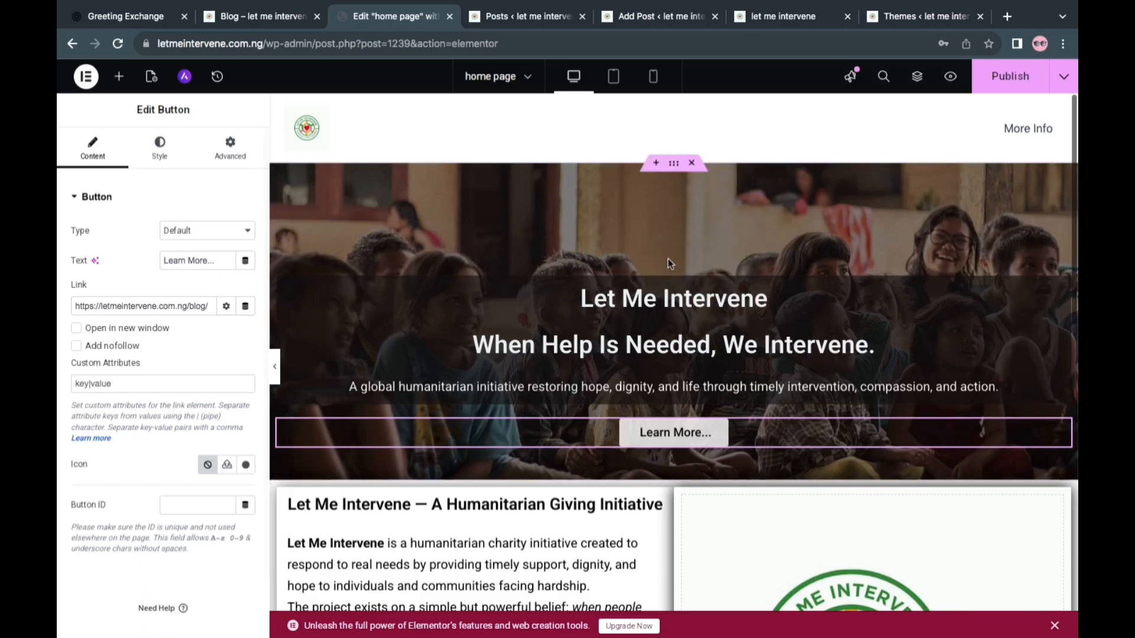
{"action": "left_click", "coordinate": [1011, 80]}
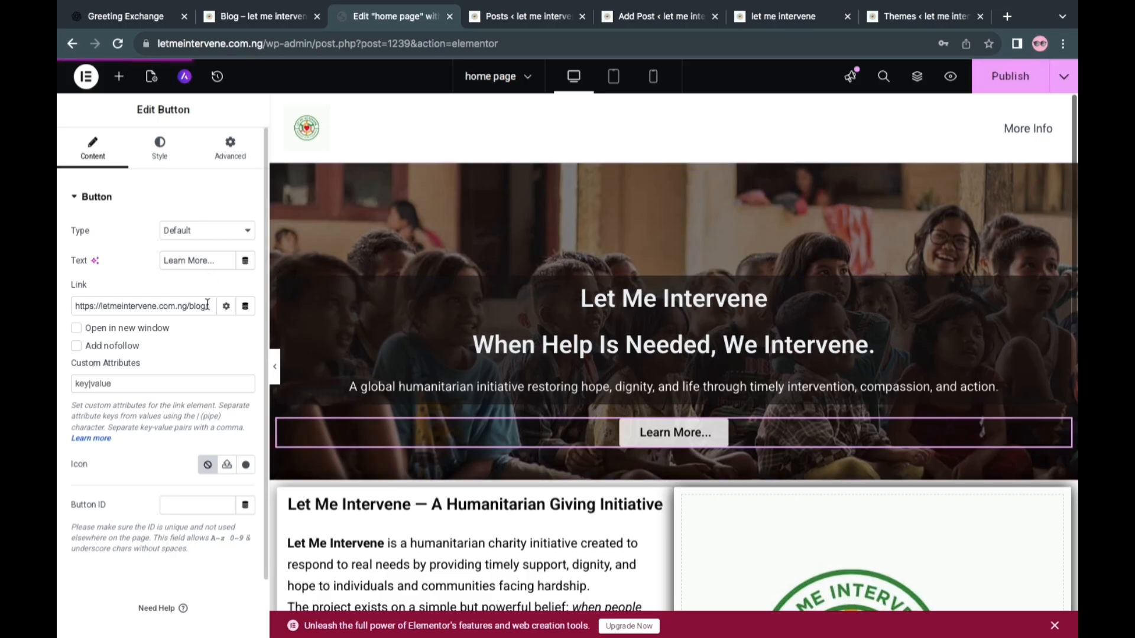
{"action": "left_click", "coordinate": [75, 203]}
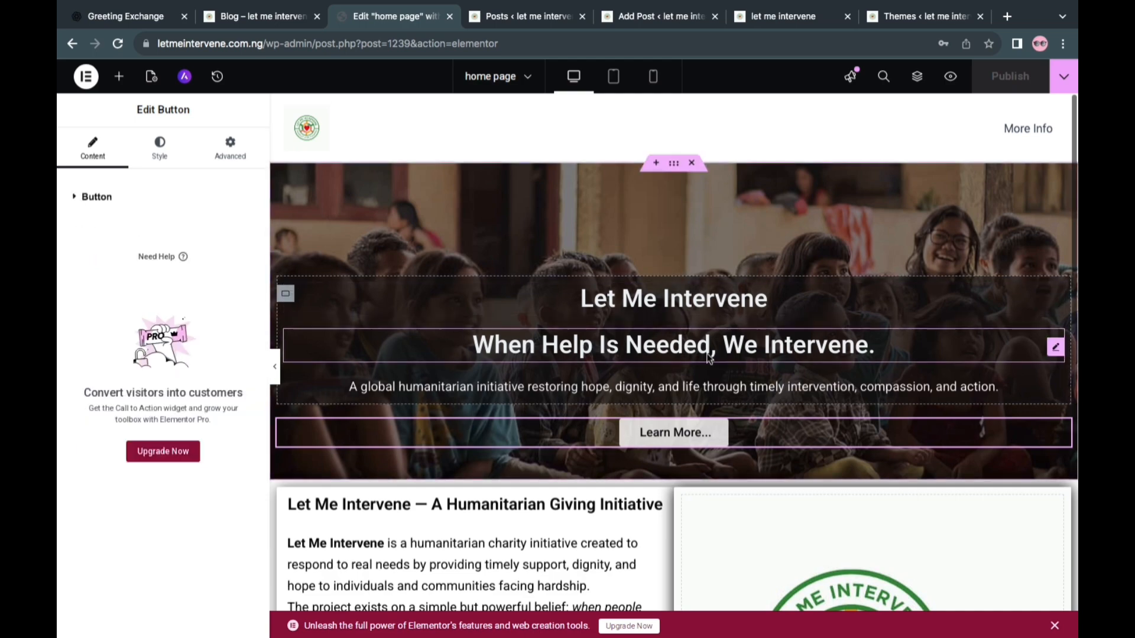
{"action": "scroll", "coordinate": [844, 464], "scroll_direction": "down", "scroll_amount": 5}
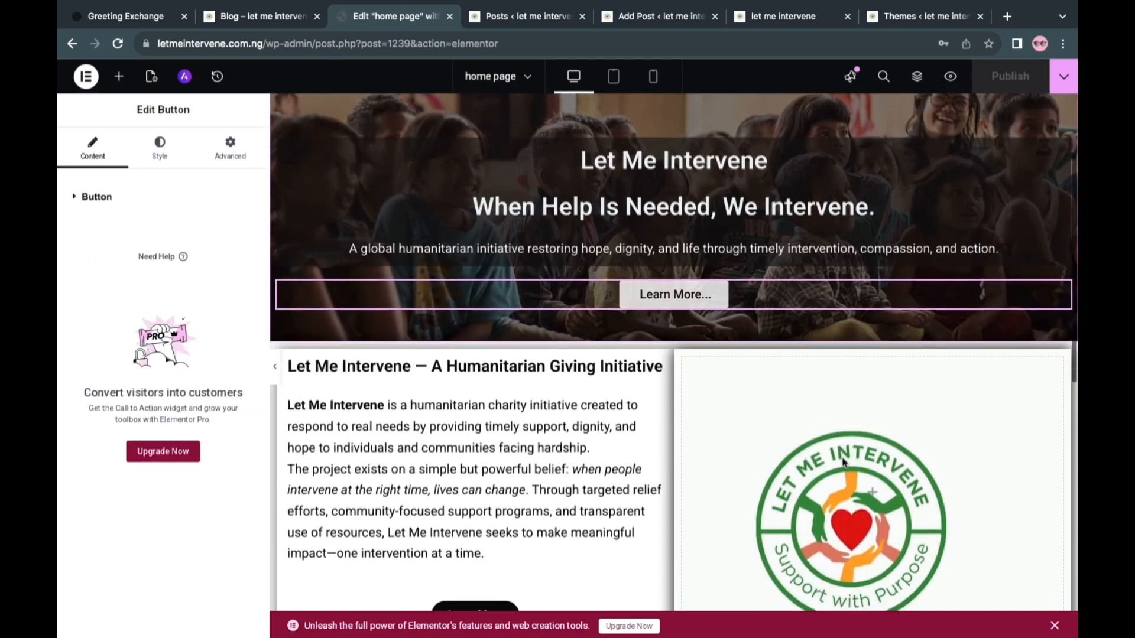
{"action": "scroll", "coordinate": [844, 464], "scroll_direction": "down", "scroll_amount": 1}
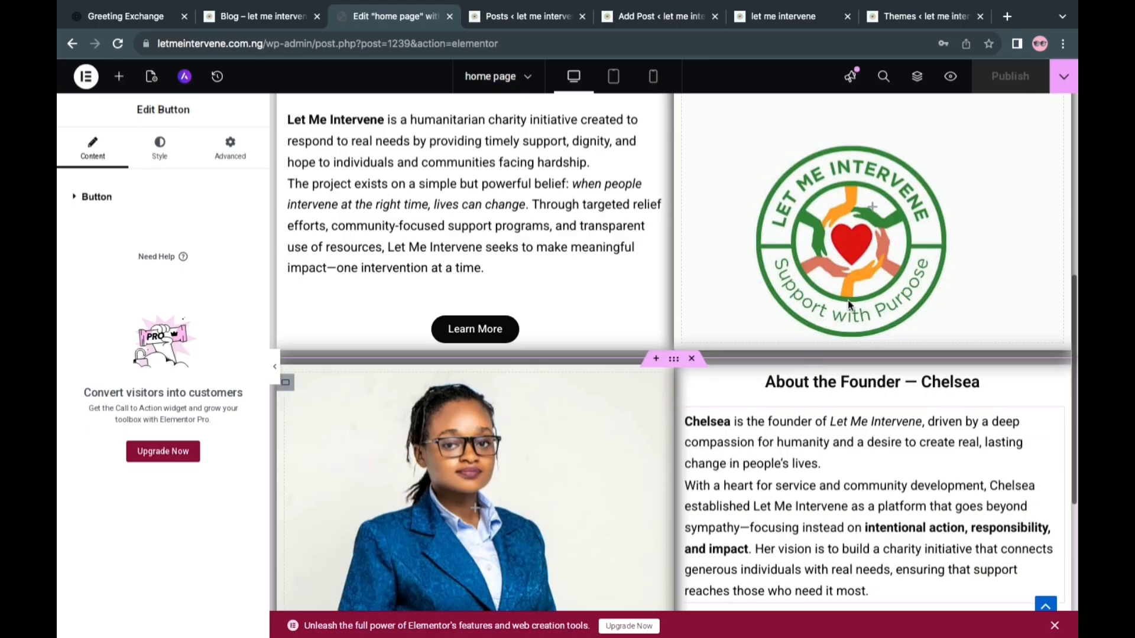
{"action": "scroll", "coordinate": [826, 249], "scroll_direction": "up", "scroll_amount": 6}
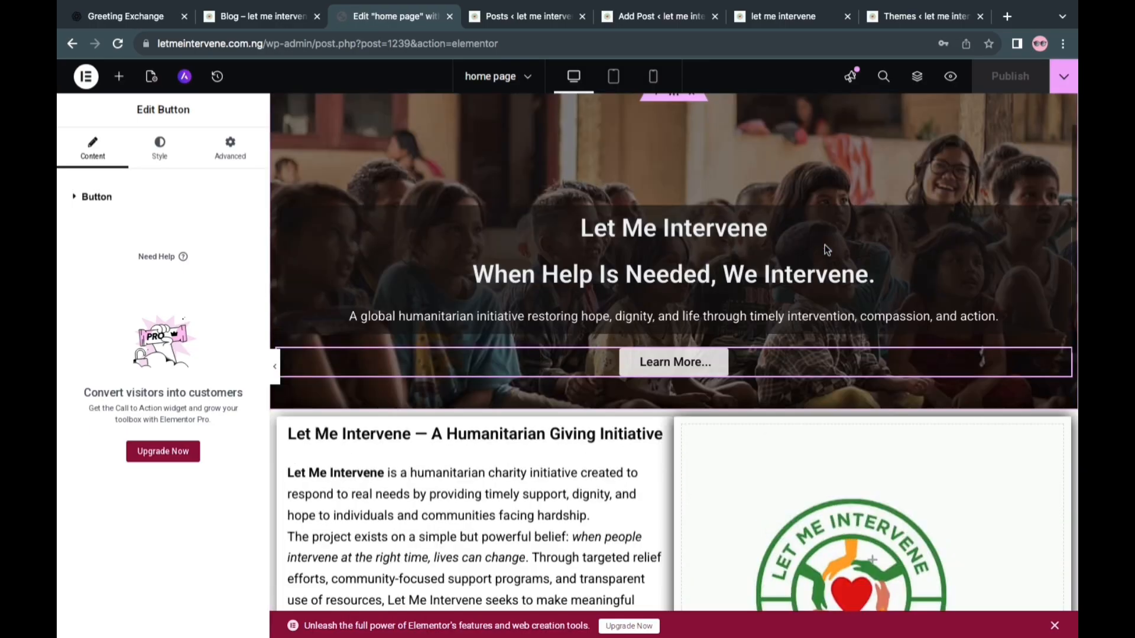
{"action": "scroll", "coordinate": [826, 250], "scroll_direction": "up", "scroll_amount": 1}
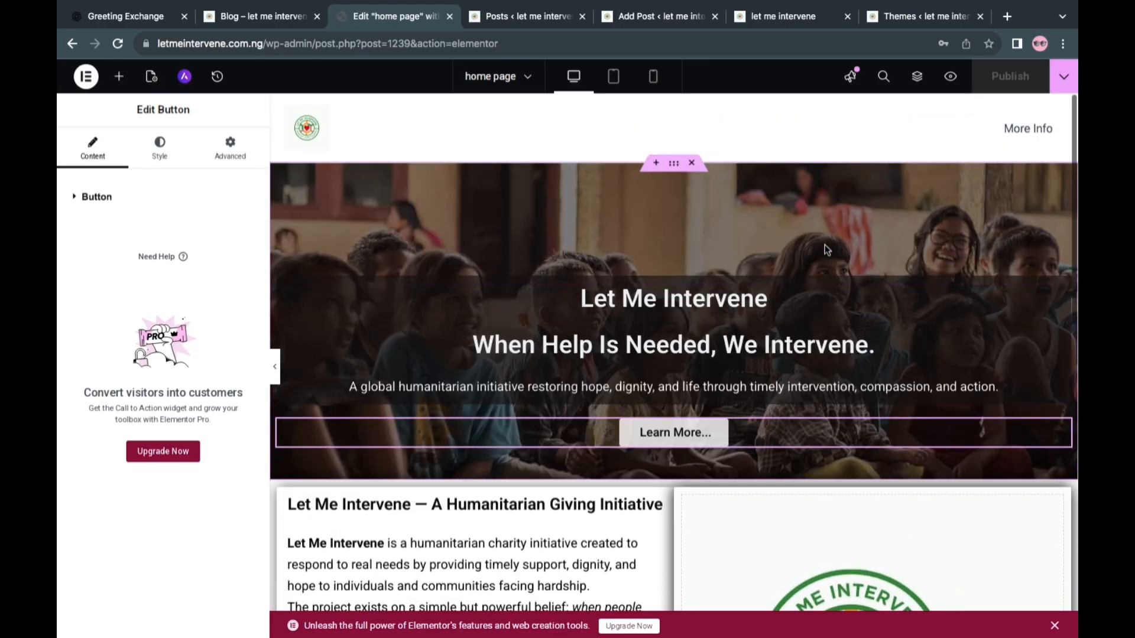
Review the live home page from the hero to the footer, checking the hero button, initiative and founder sections
{"action": "scroll", "coordinate": [827, 249], "scroll_direction": "down", "scroll_amount": 12}
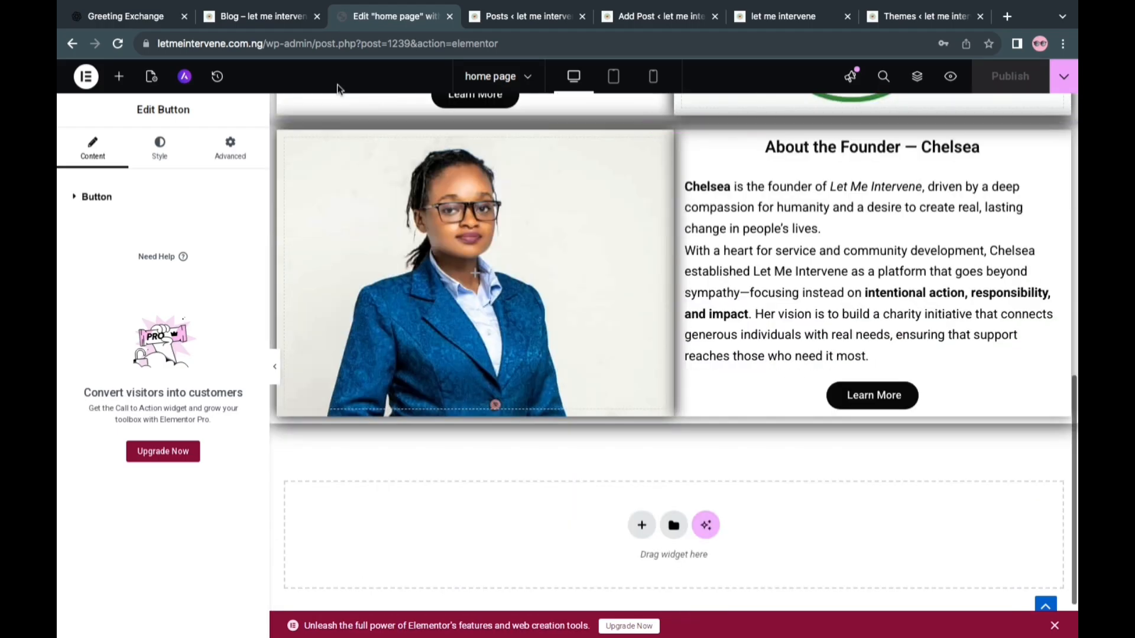
{"action": "left_click", "coordinate": [230, 15]}
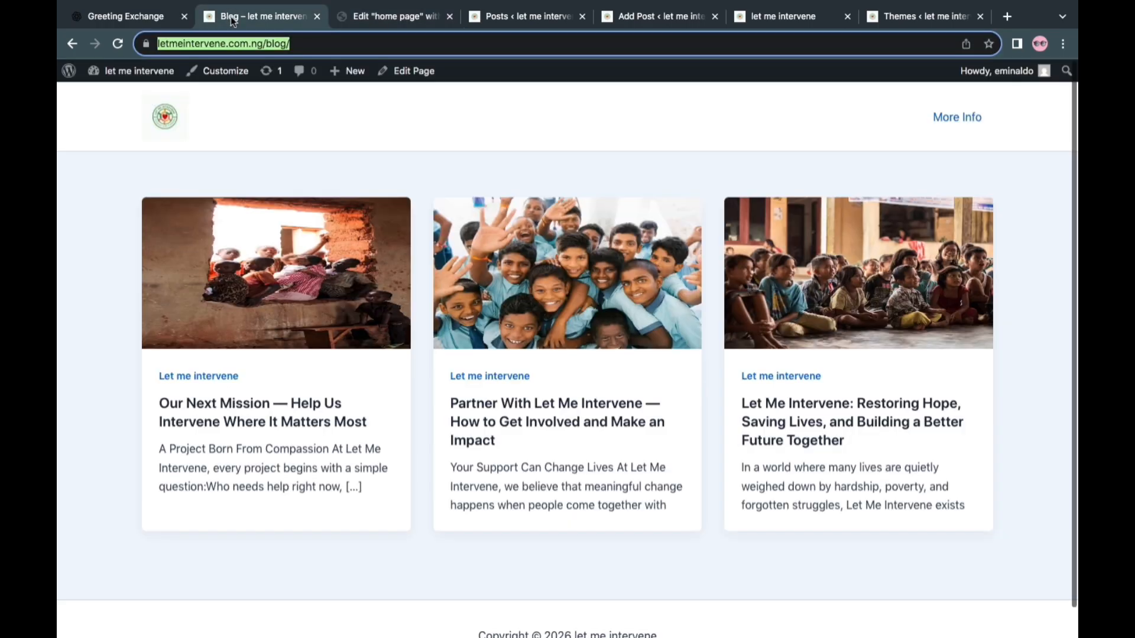
{"action": "left_click", "coordinate": [163, 117]}
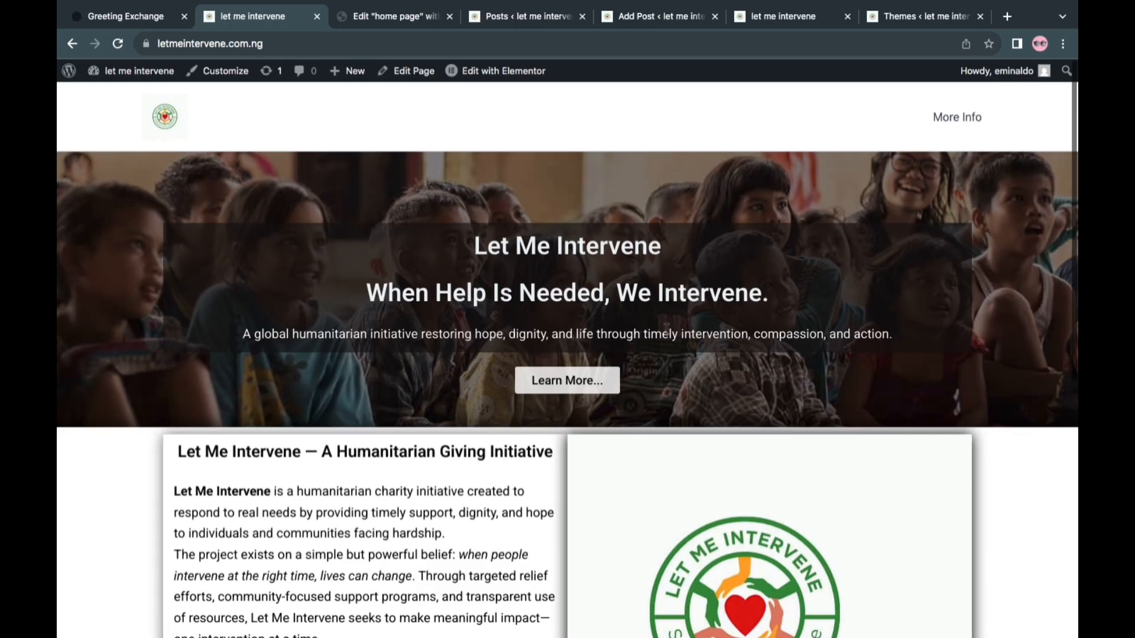
{"action": "scroll", "coordinate": [598, 275], "scroll_direction": "down", "scroll_amount": 8}
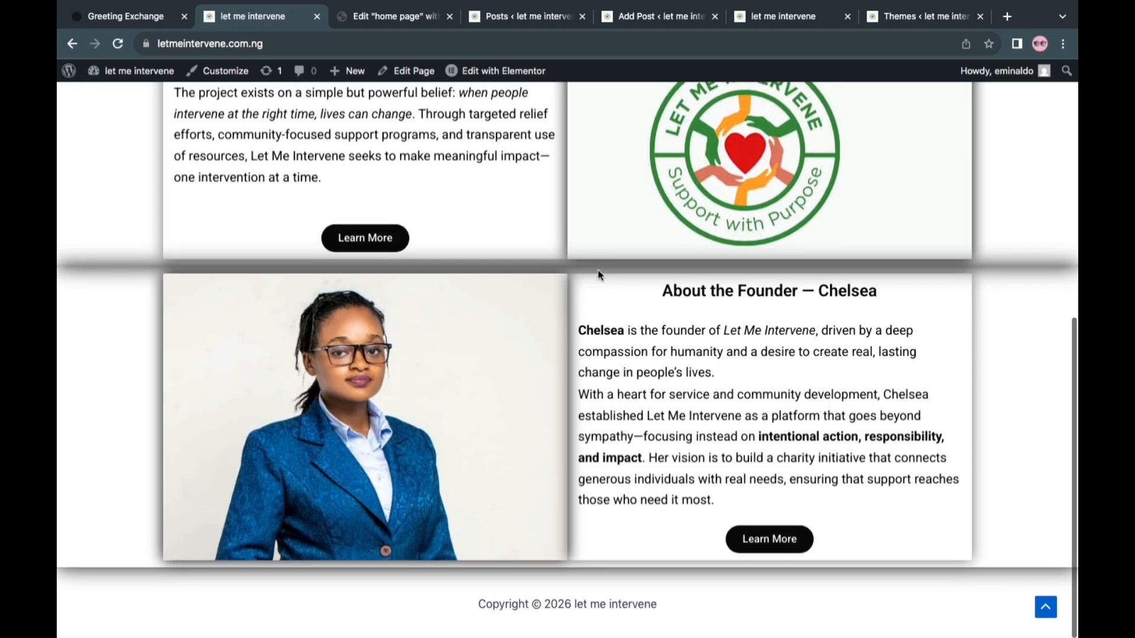
{"action": "scroll", "coordinate": [599, 275], "scroll_direction": "up", "scroll_amount": 5}
{"action": "scroll", "coordinate": [601, 276], "scroll_direction": "up", "scroll_amount": 1}
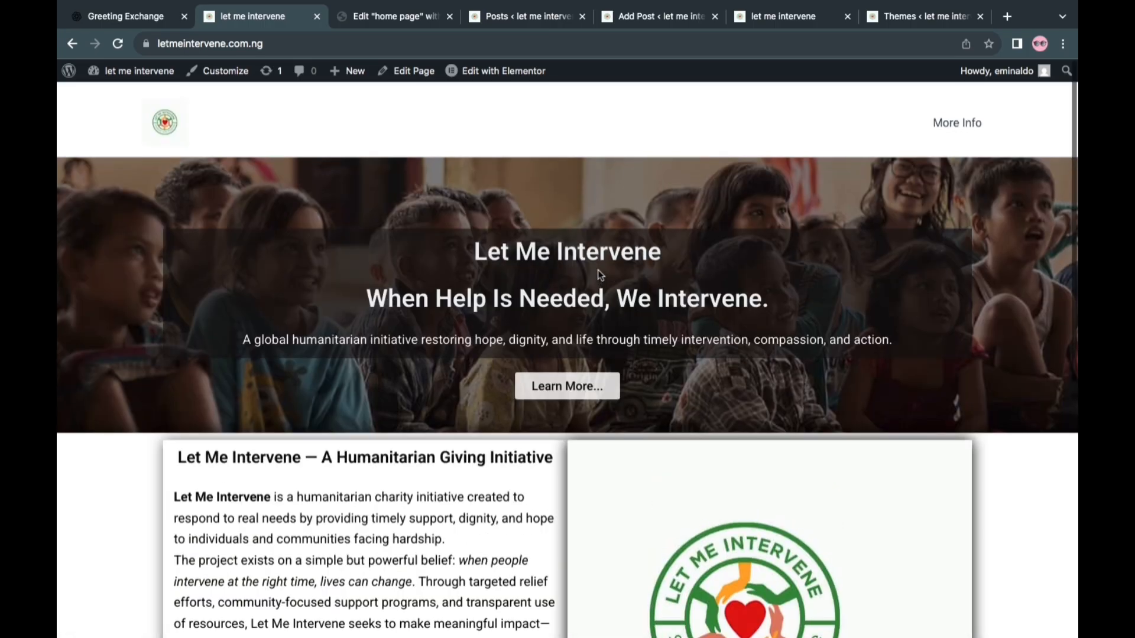
{"action": "scroll", "coordinate": [601, 276], "scroll_direction": "down", "scroll_amount": 1}
{"action": "scroll", "coordinate": [601, 276], "scroll_direction": "down", "scroll_amount": 1}
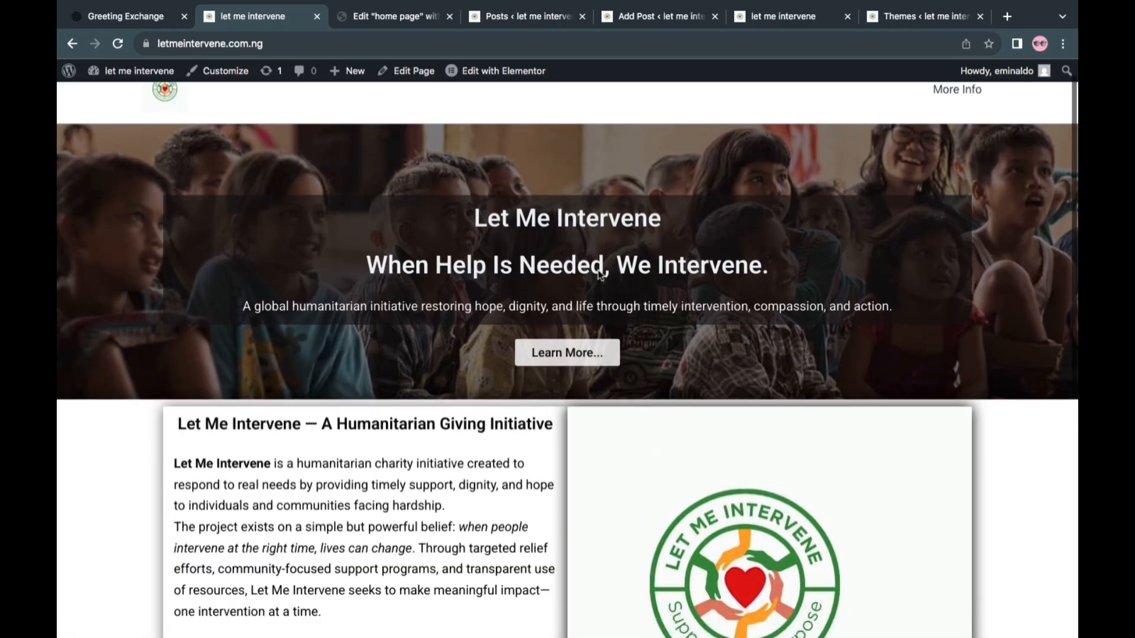
{"action": "scroll", "coordinate": [601, 276], "scroll_direction": "up", "scroll_amount": 2}
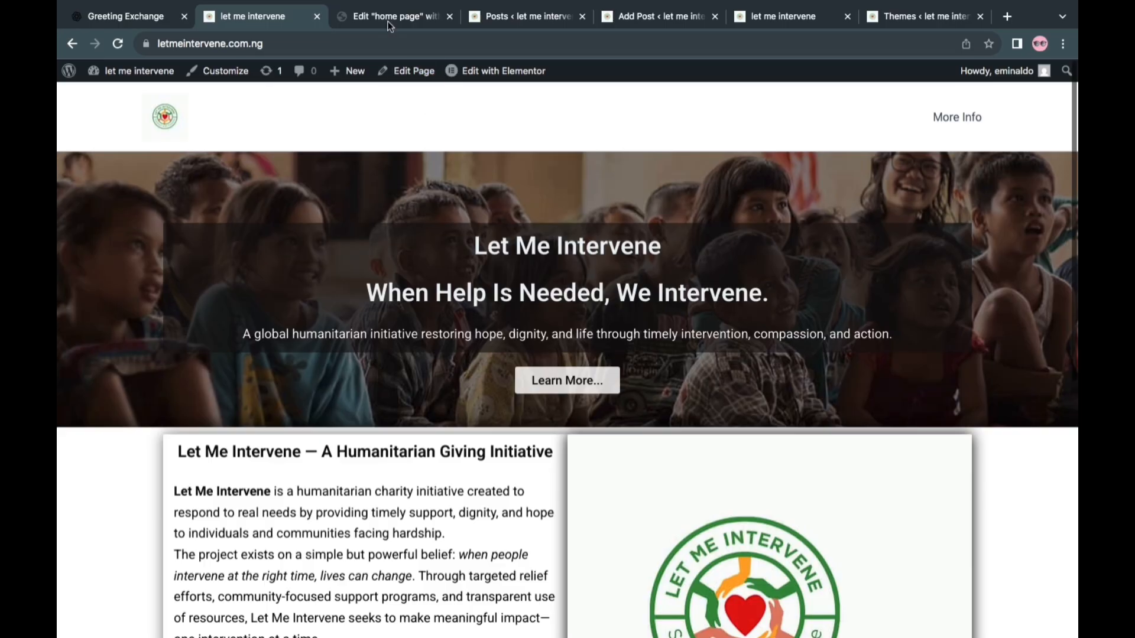
Add a new WordPress page titled About and publish it
{"action": "left_click", "coordinate": [494, 20]}
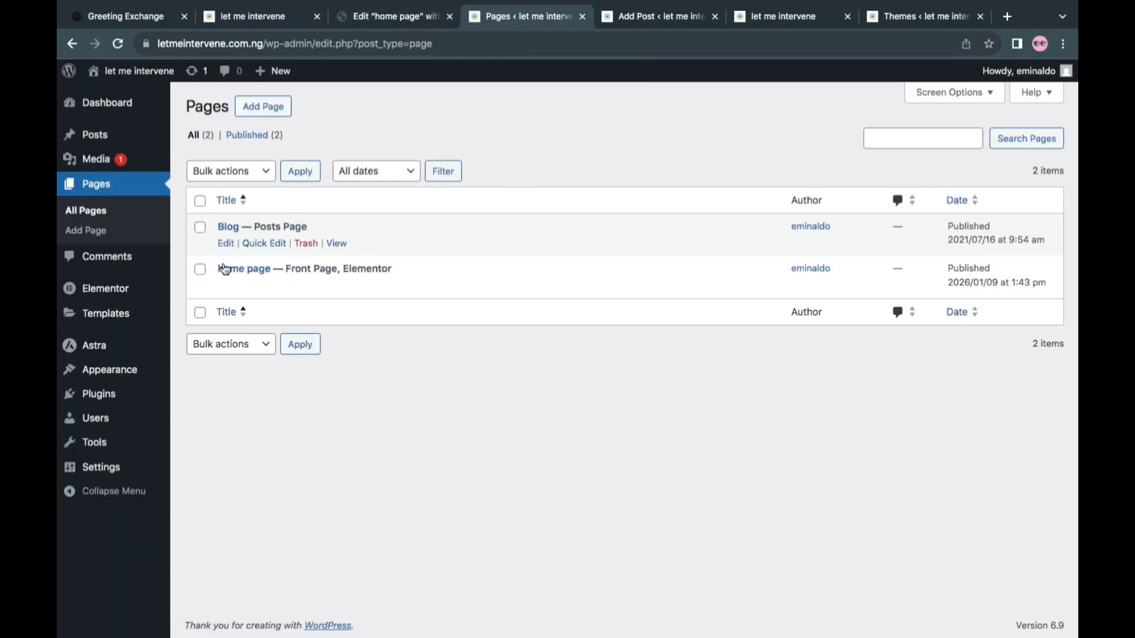
{"action": "right_click", "coordinate": [254, 116]}
{"action": "left_click", "coordinate": [266, 115]}
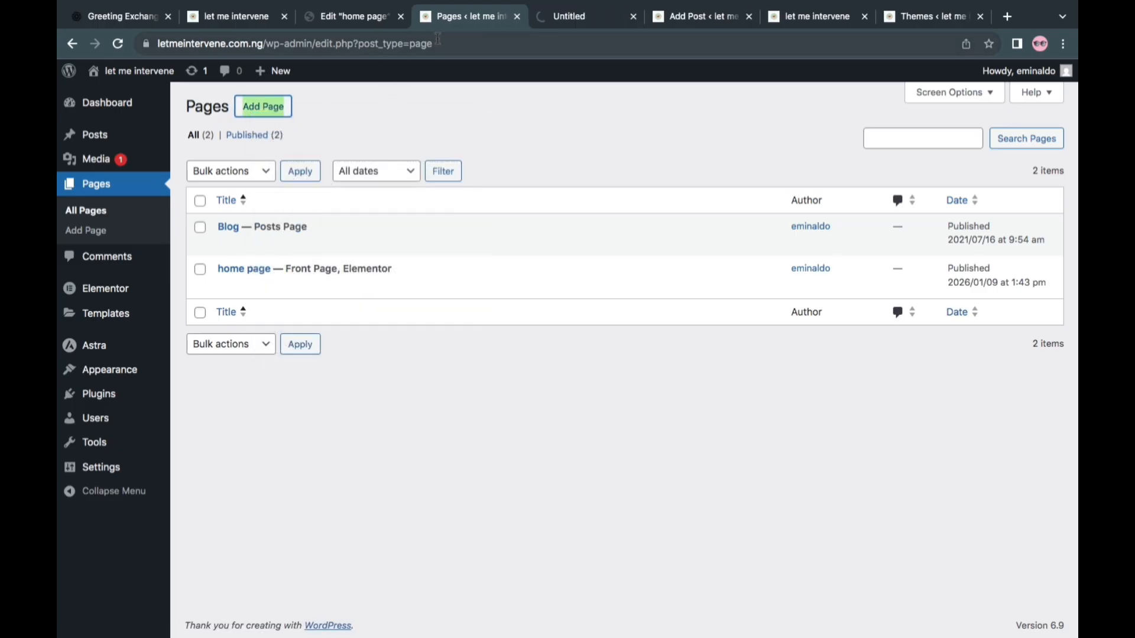
{"action": "left_click", "coordinate": [574, 20]}
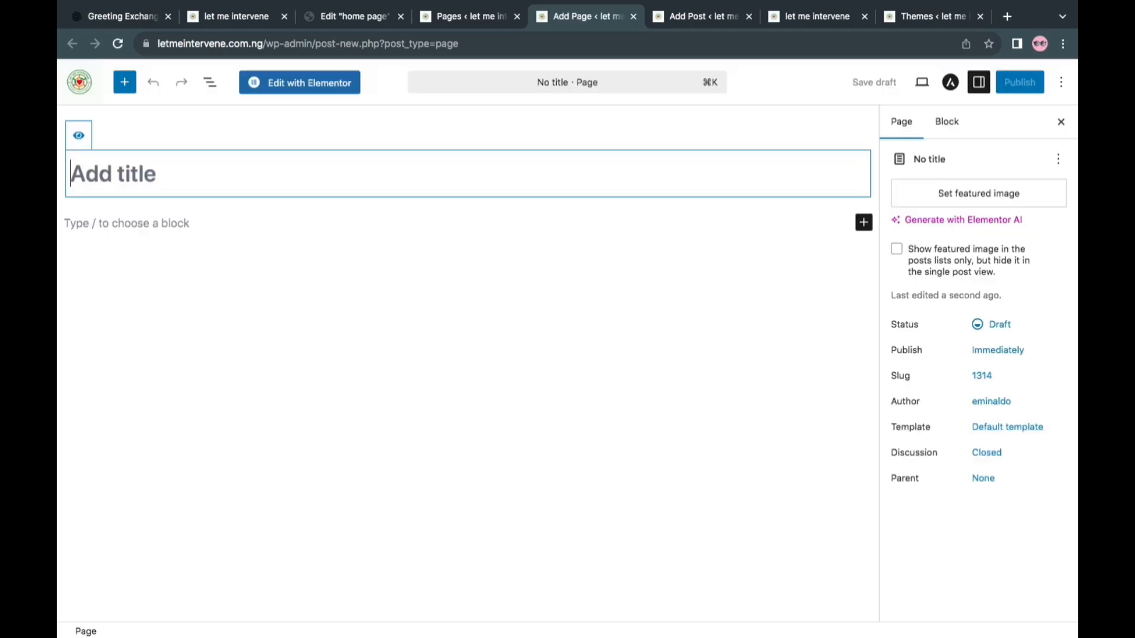
{"action": "type", "text": "About"}
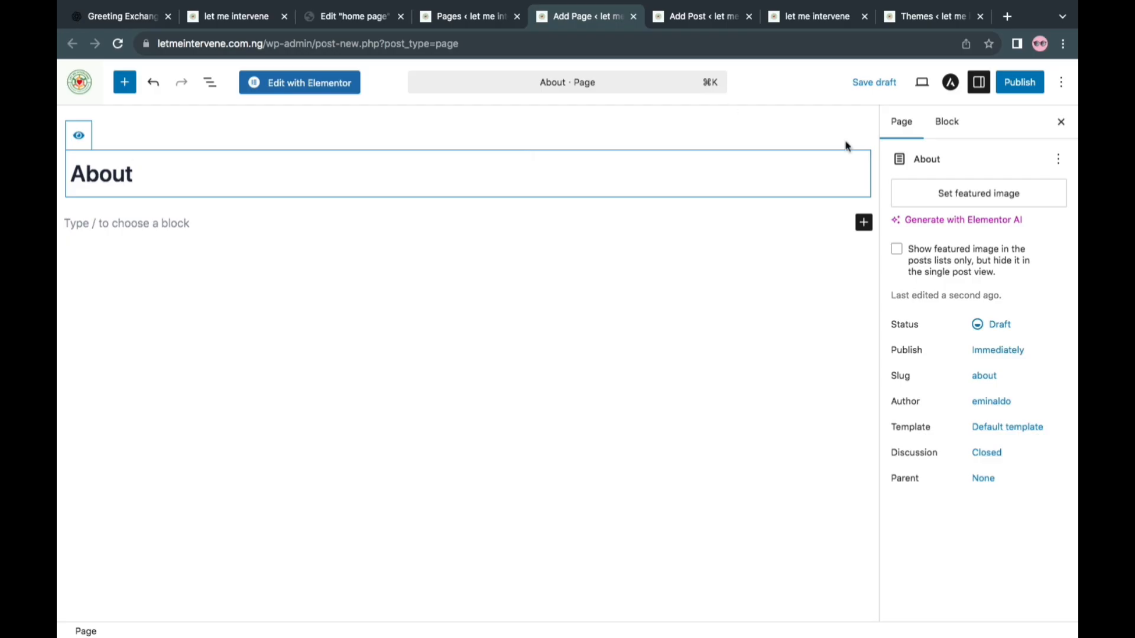
{"action": "left_click", "coordinate": [1030, 85]}
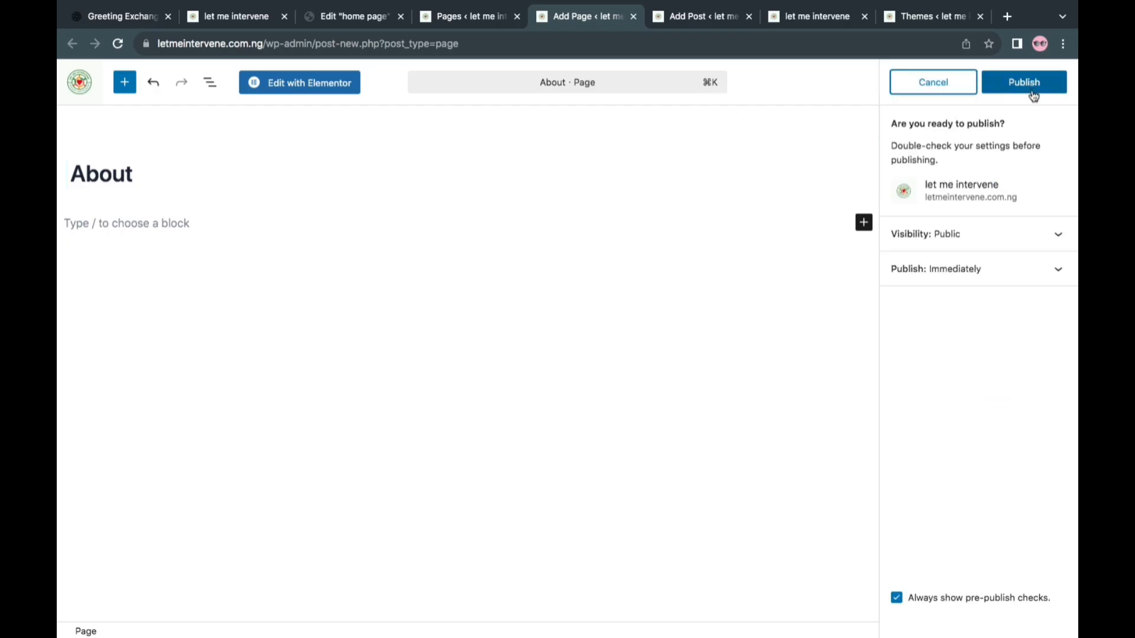
{"action": "left_click", "coordinate": [1031, 90]}
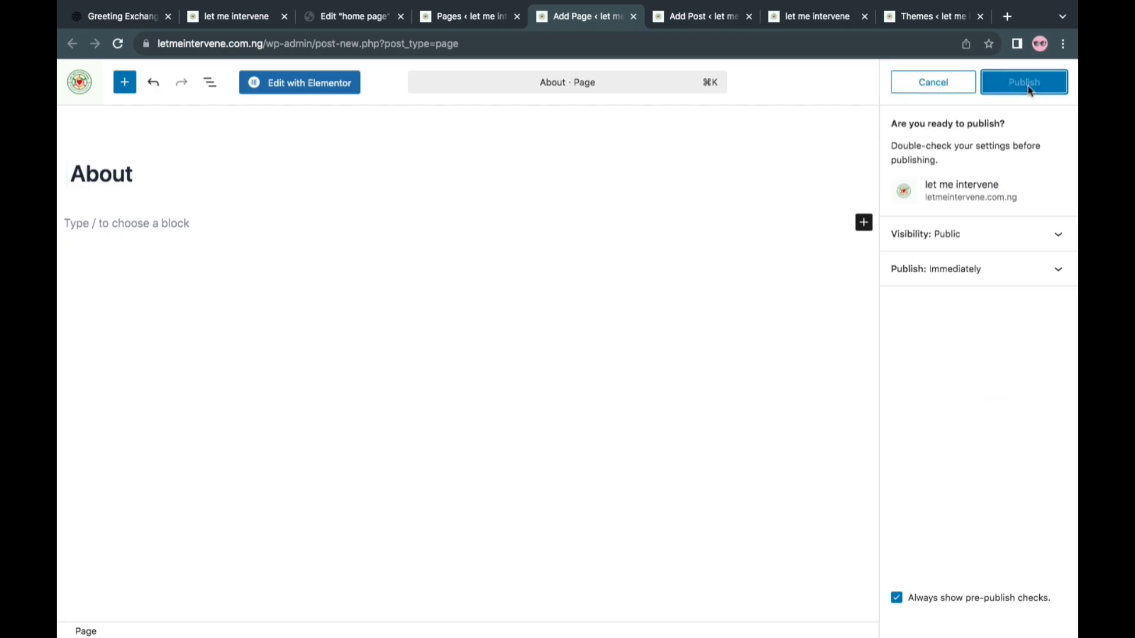
Open the About page for editing in Elementor and view its live version in a separate tab
{"action": "left_click", "coordinate": [336, 87]}
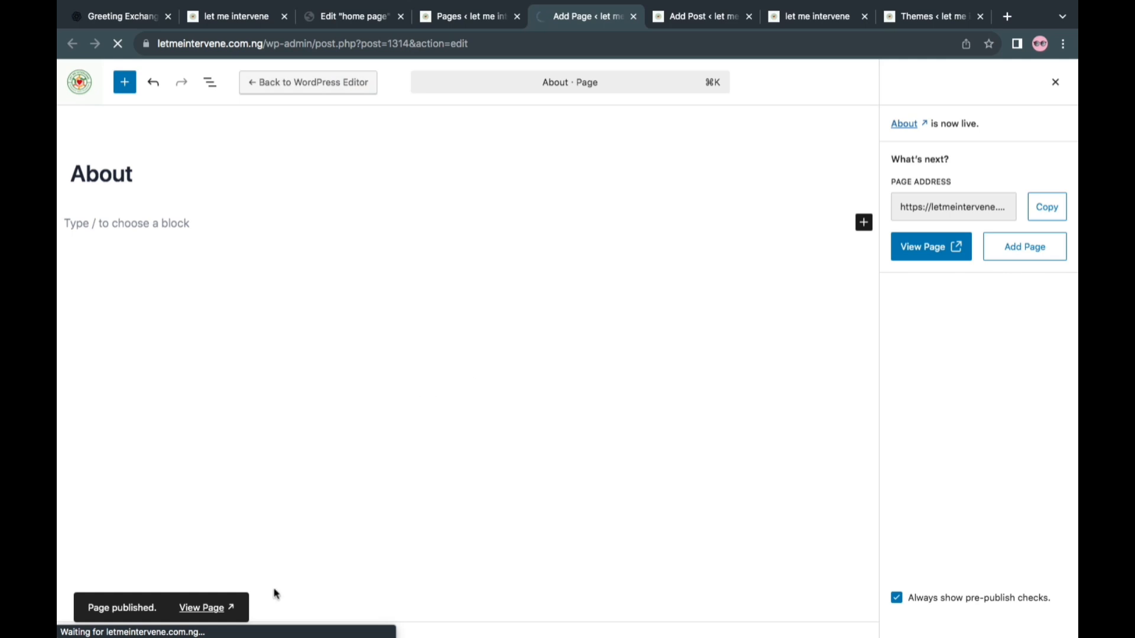
{"action": "left_click", "coordinate": [229, 610]}
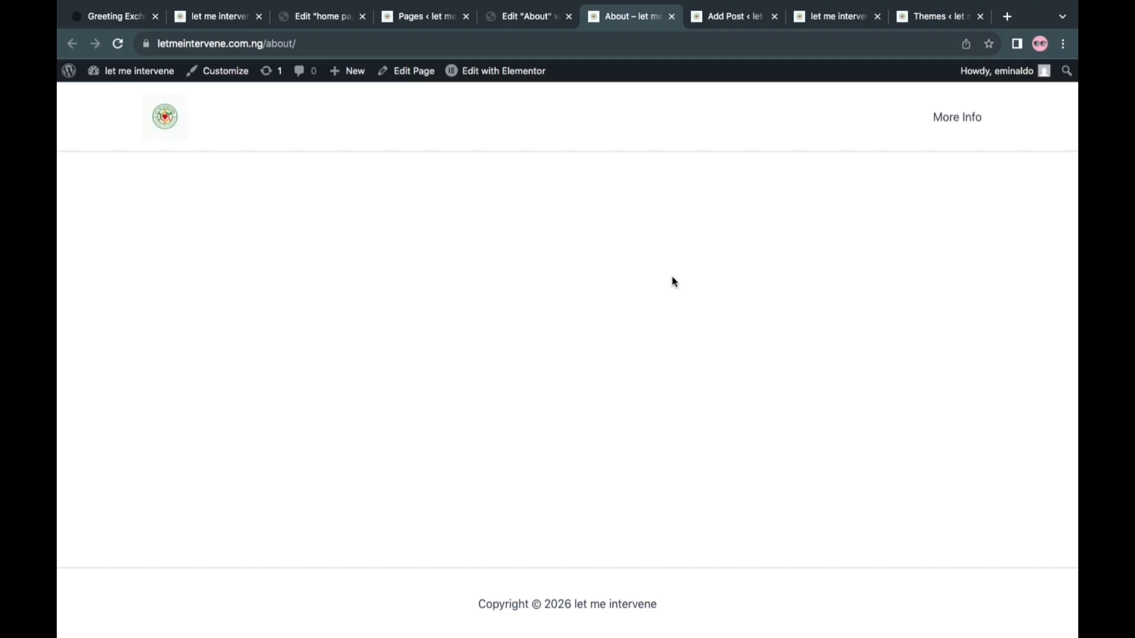
{"action": "left_click", "coordinate": [531, 16]}
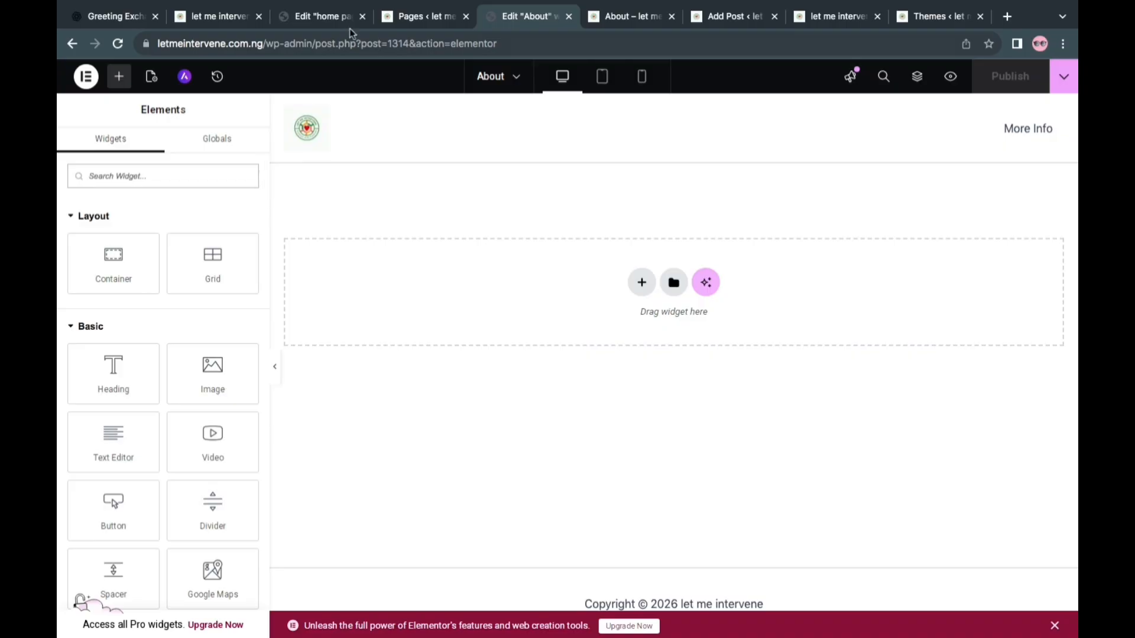
Save the home page's hero container to the site templates as "main header image" and close the library and structure windows
{"action": "left_click", "coordinate": [325, 20]}
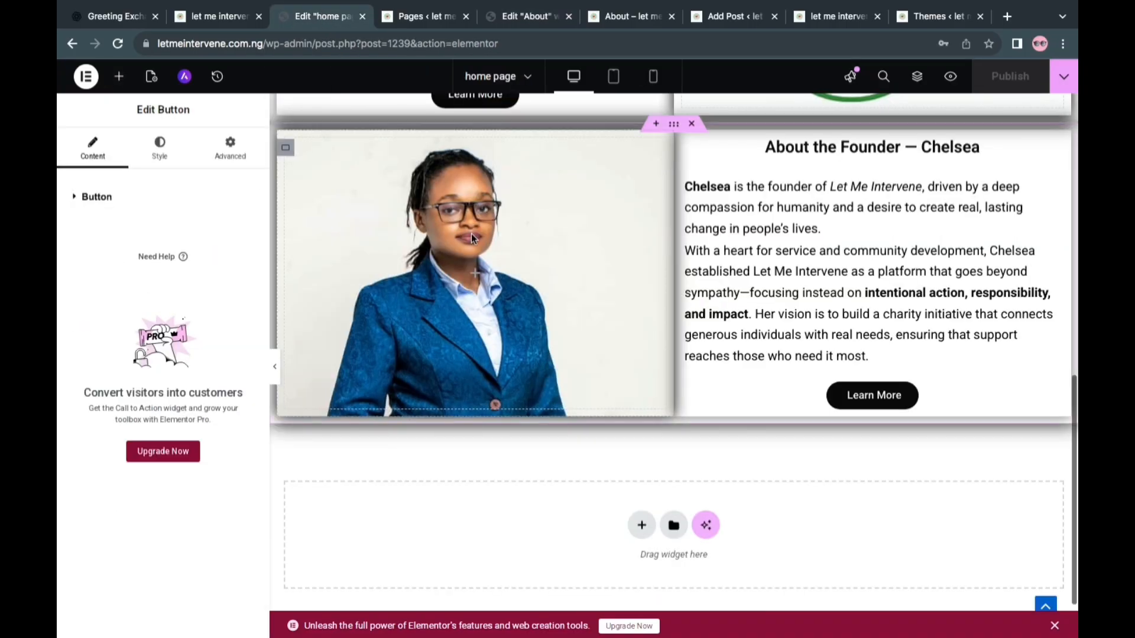
{"action": "scroll", "coordinate": [471, 232], "scroll_direction": "up", "scroll_amount": 5}
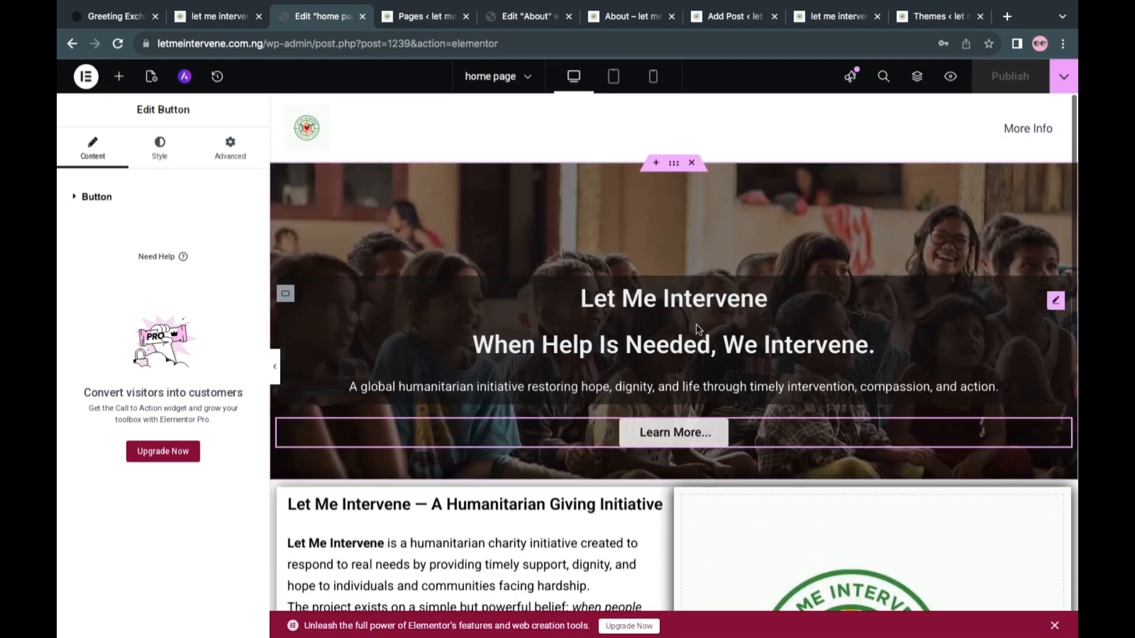
{"action": "right_click", "coordinate": [674, 166]}
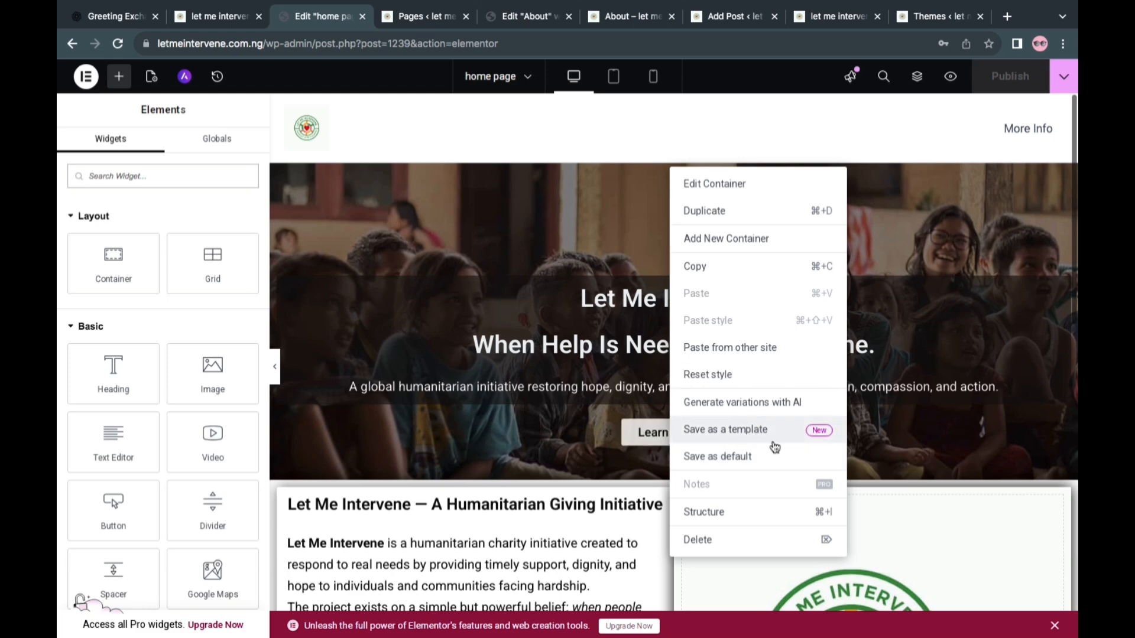
{"action": "left_click", "coordinate": [771, 443]}
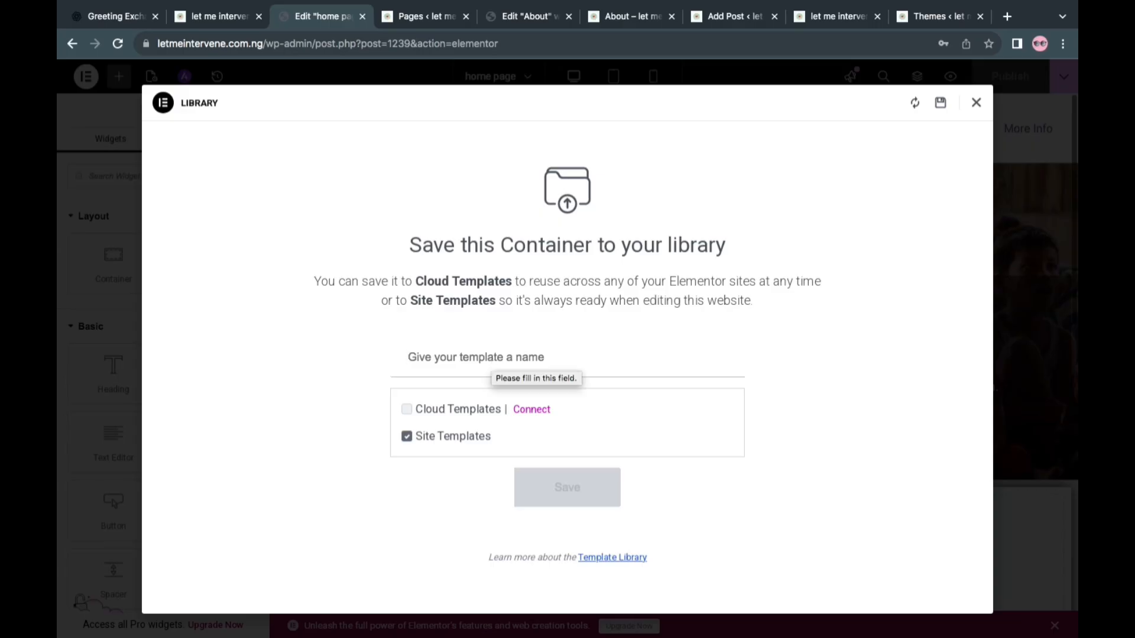
{"action": "type", "text": "main header image"}
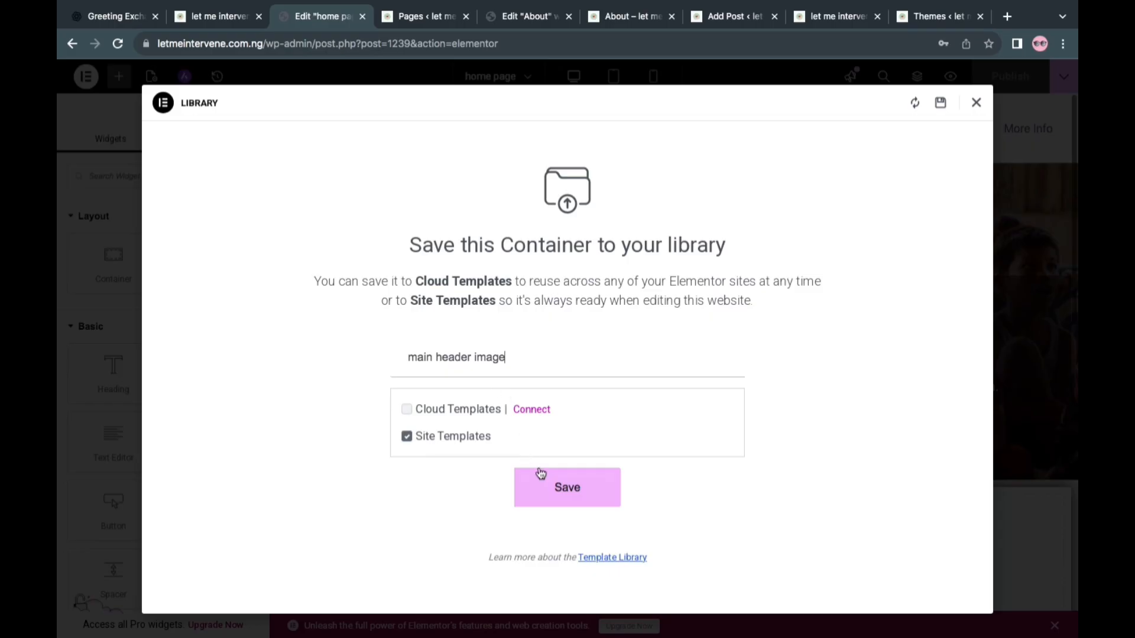
{"action": "left_click", "coordinate": [541, 486]}
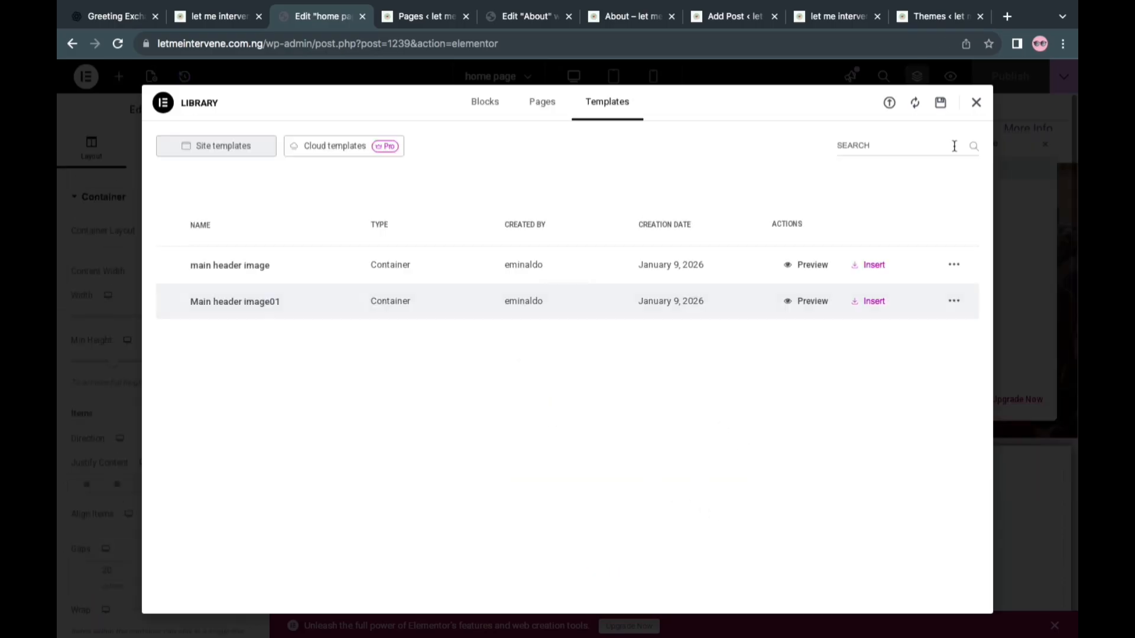
{"action": "left_click", "coordinate": [976, 104]}
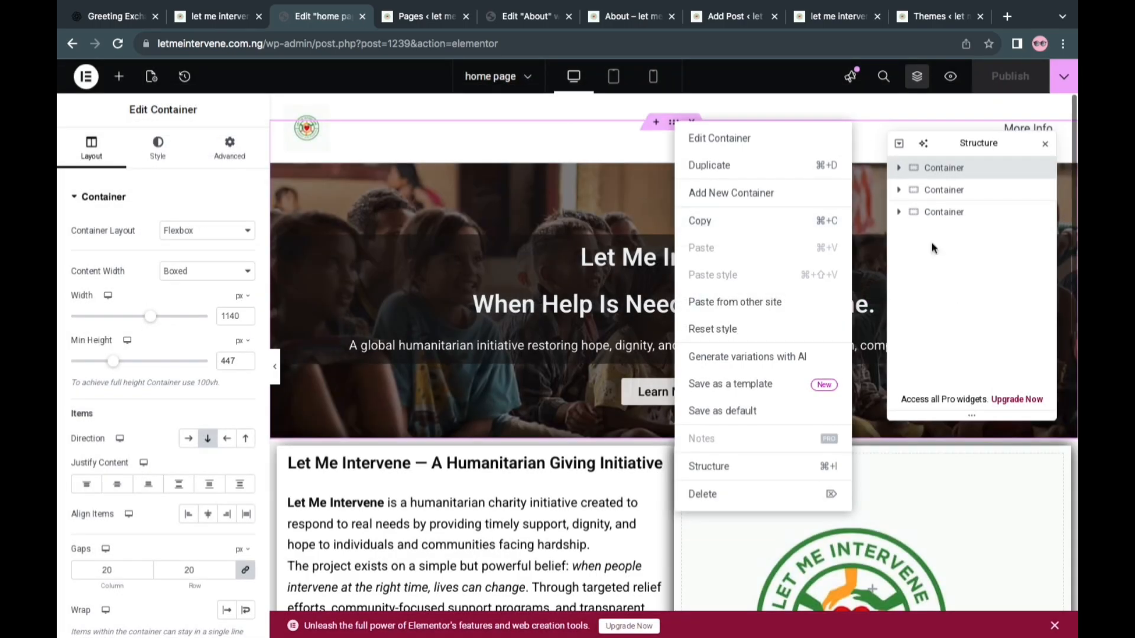
{"action": "left_click", "coordinate": [988, 195]}
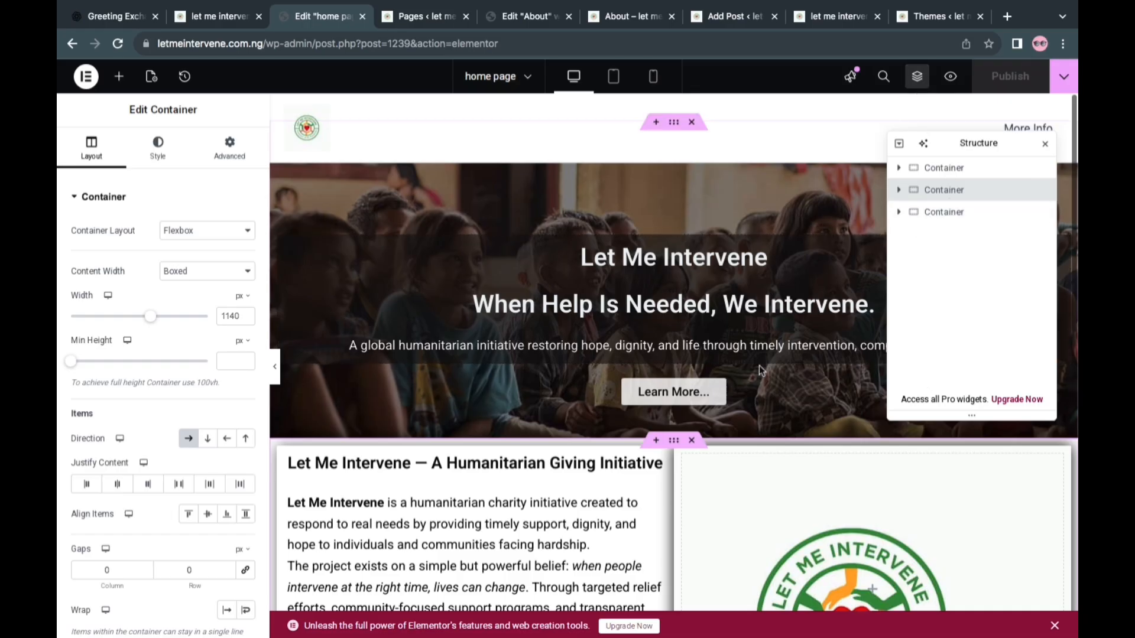
{"action": "left_click", "coordinate": [1044, 146]}
Save the home page's "A Humanitarian Giving Initiative" container to the site templates as "body1"
{"action": "scroll", "coordinate": [695, 474], "scroll_direction": "down", "scroll_amount": 3}
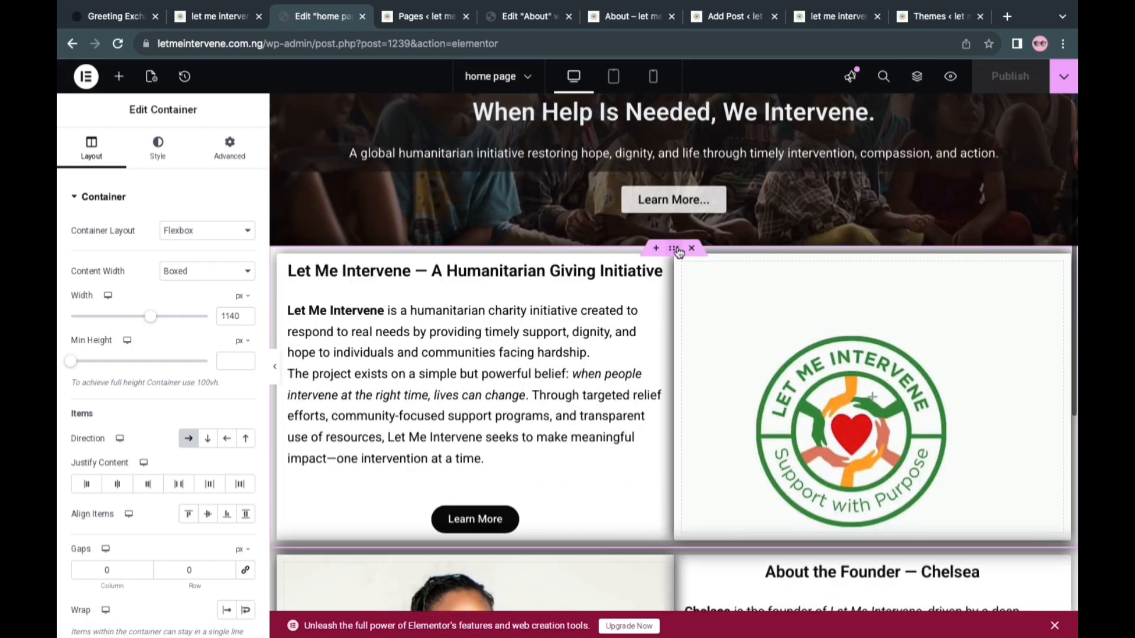
{"action": "right_click", "coordinate": [675, 252]}
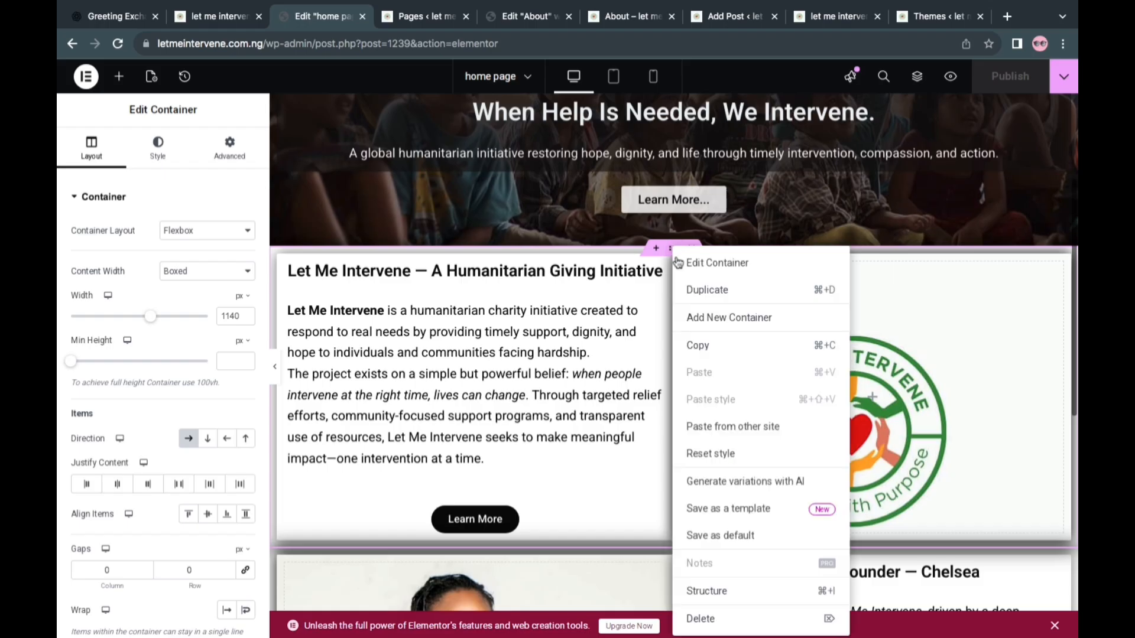
{"action": "left_click", "coordinate": [740, 516]}
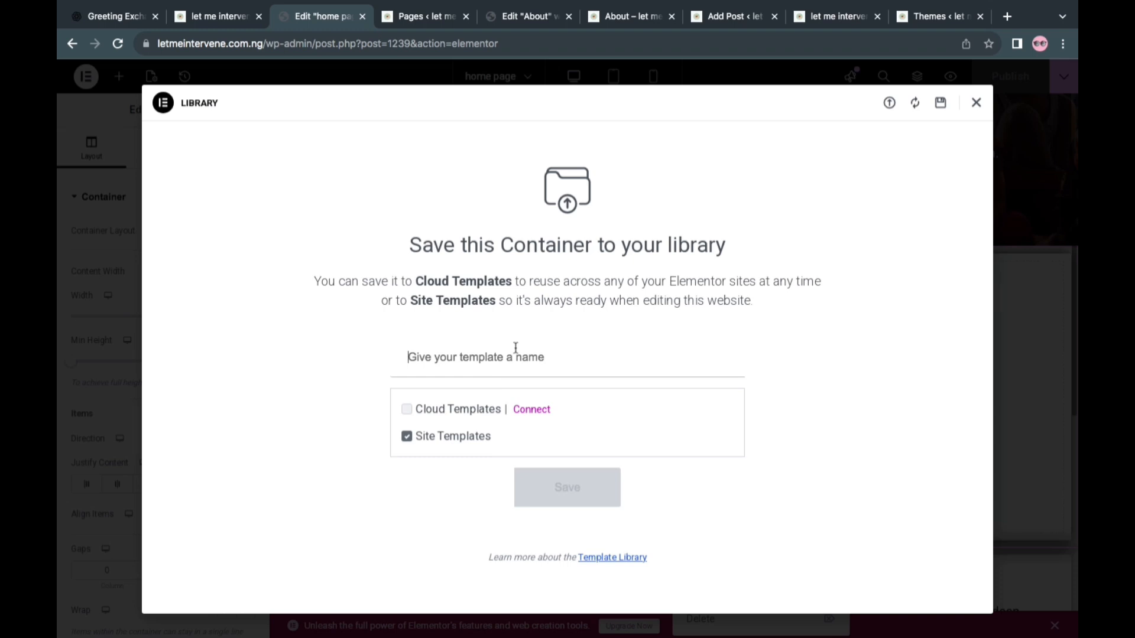
{"action": "type", "text": "body1"}
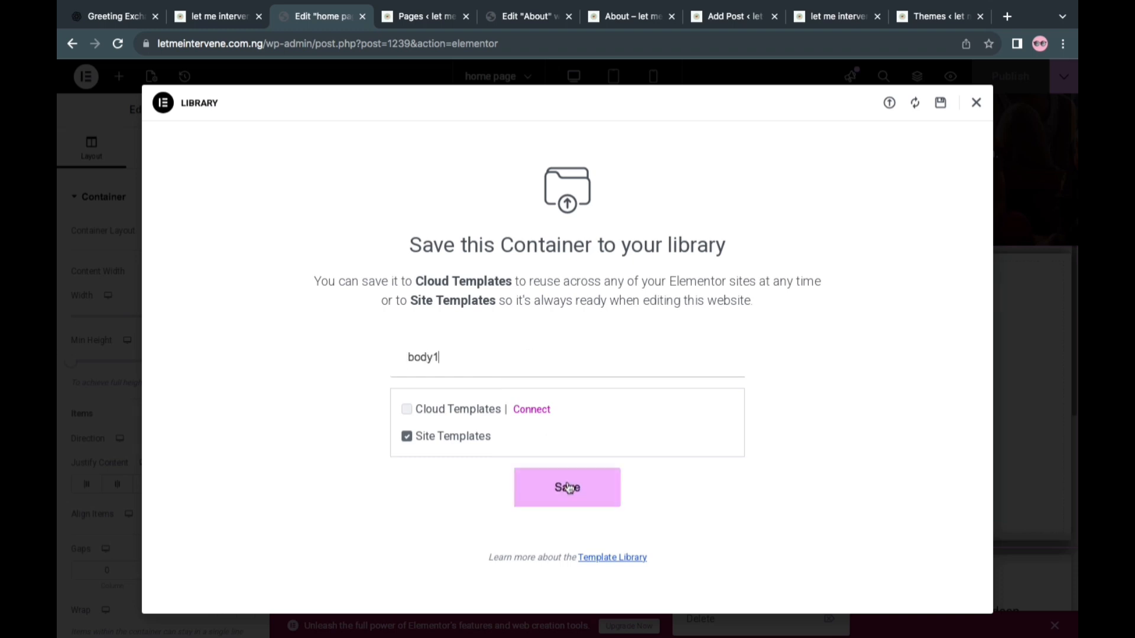
{"action": "left_click", "coordinate": [569, 489]}
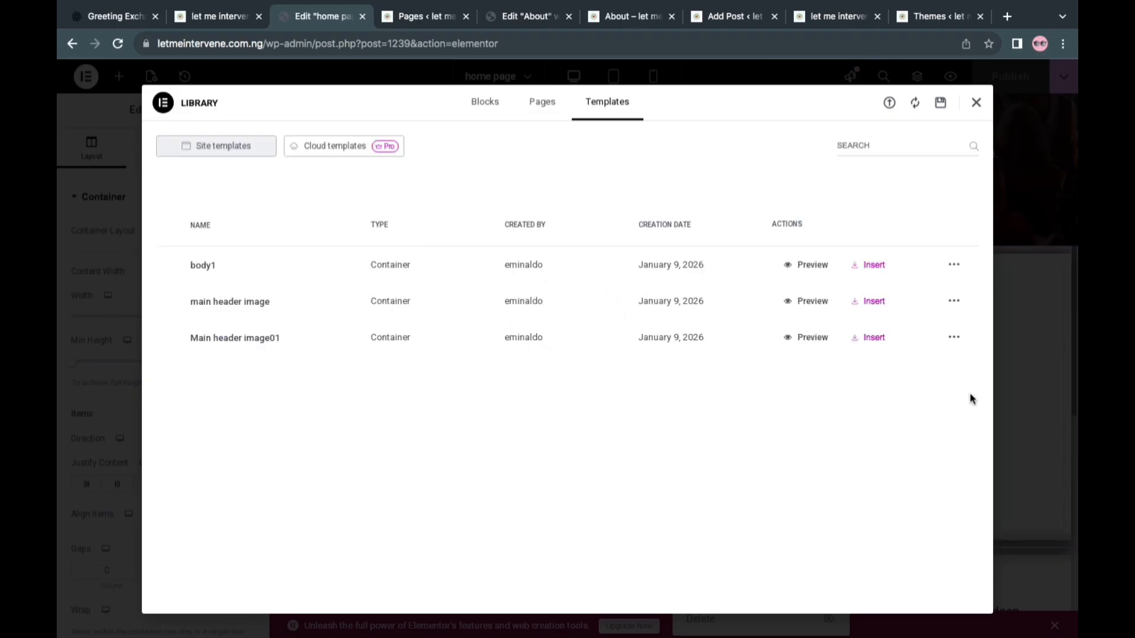
{"action": "left_click", "coordinate": [978, 104]}
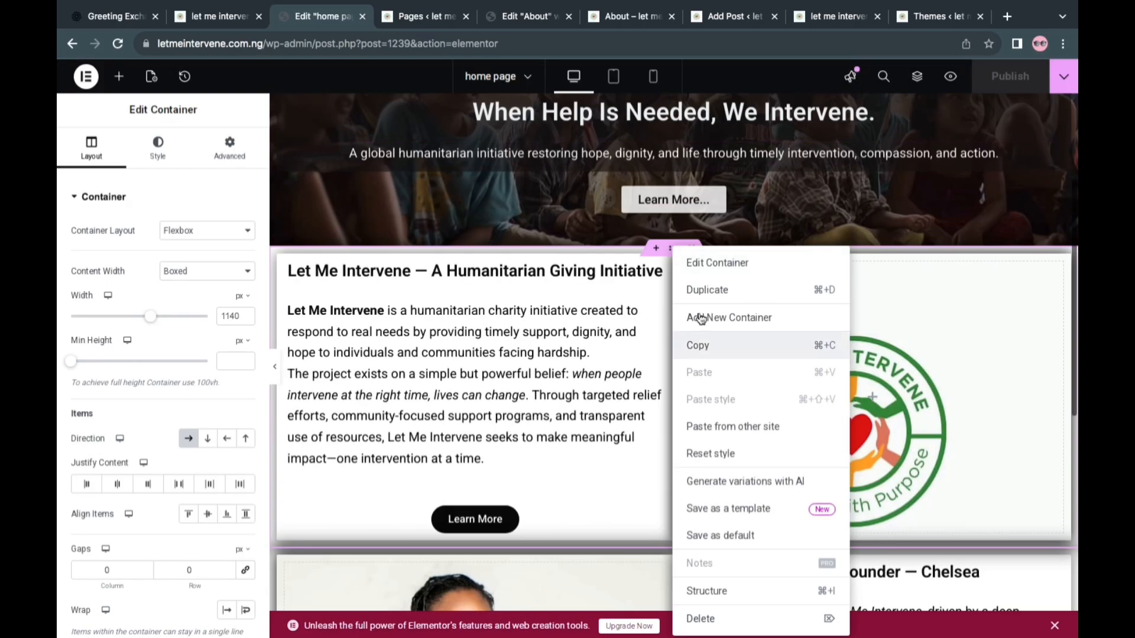
Save the home page's "About the Founder" container to the site templates as "body2"
{"action": "scroll", "coordinate": [643, 408], "scroll_direction": "down", "scroll_amount": 3}
{"action": "left_click", "coordinate": [634, 367]}
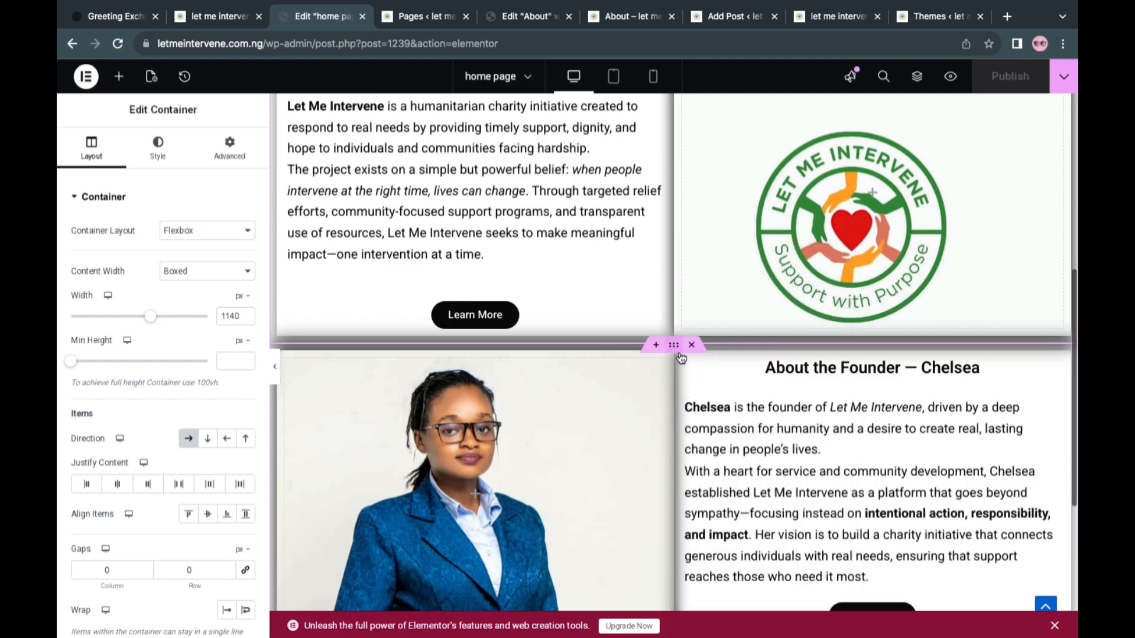
{"action": "right_click", "coordinate": [689, 367]}
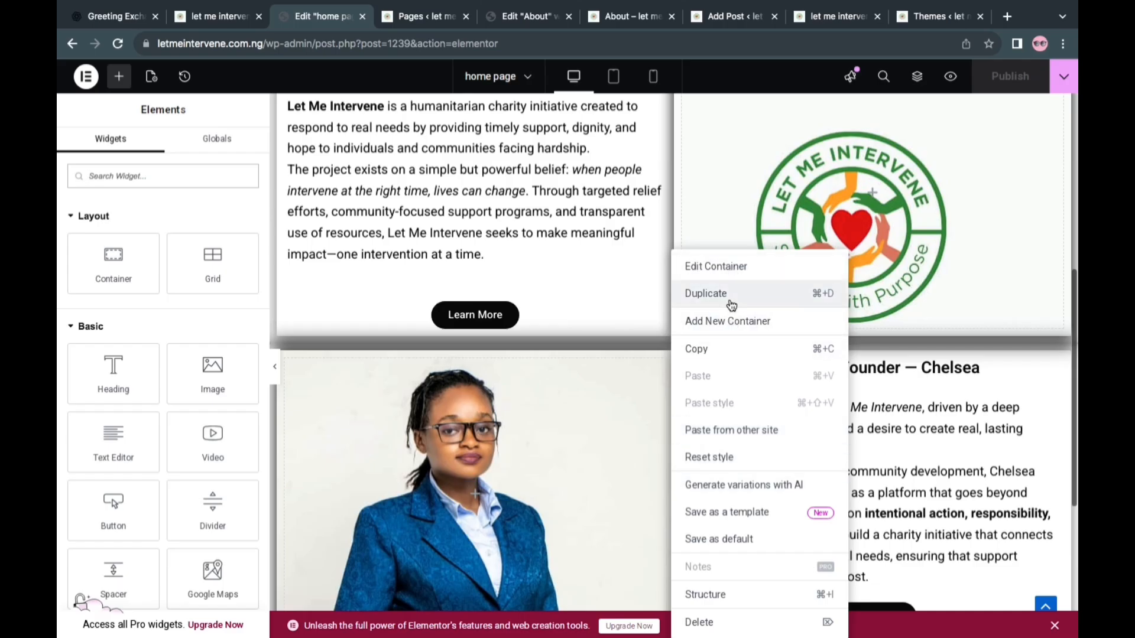
{"action": "left_click", "coordinate": [733, 512]}
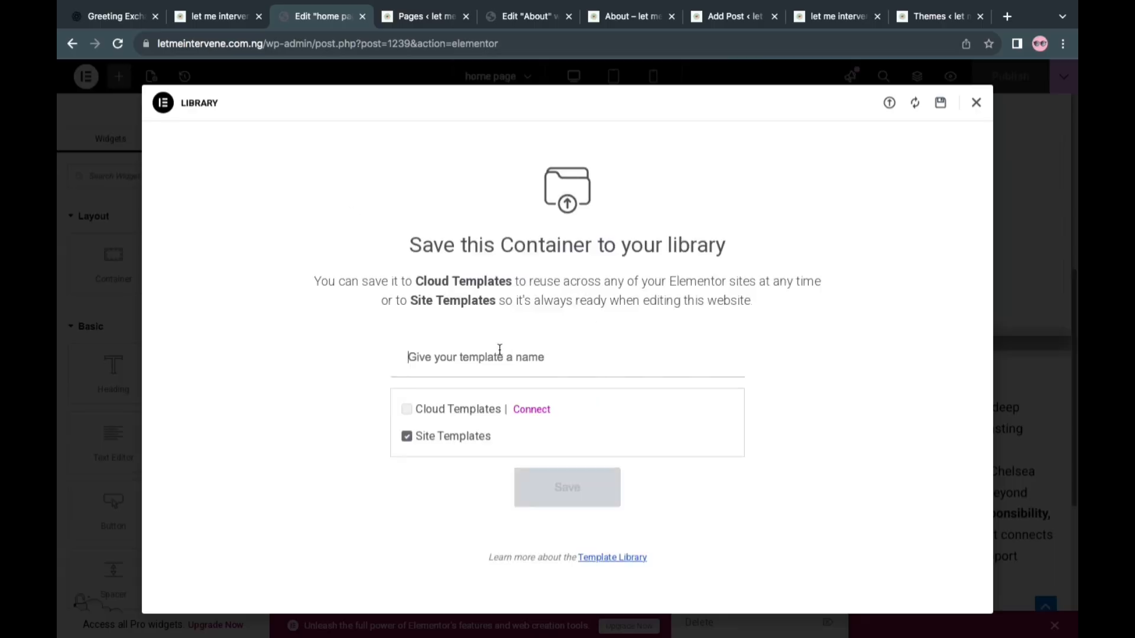
{"action": "left_click", "coordinate": [499, 354]}
{"action": "type", "text": "body2"}
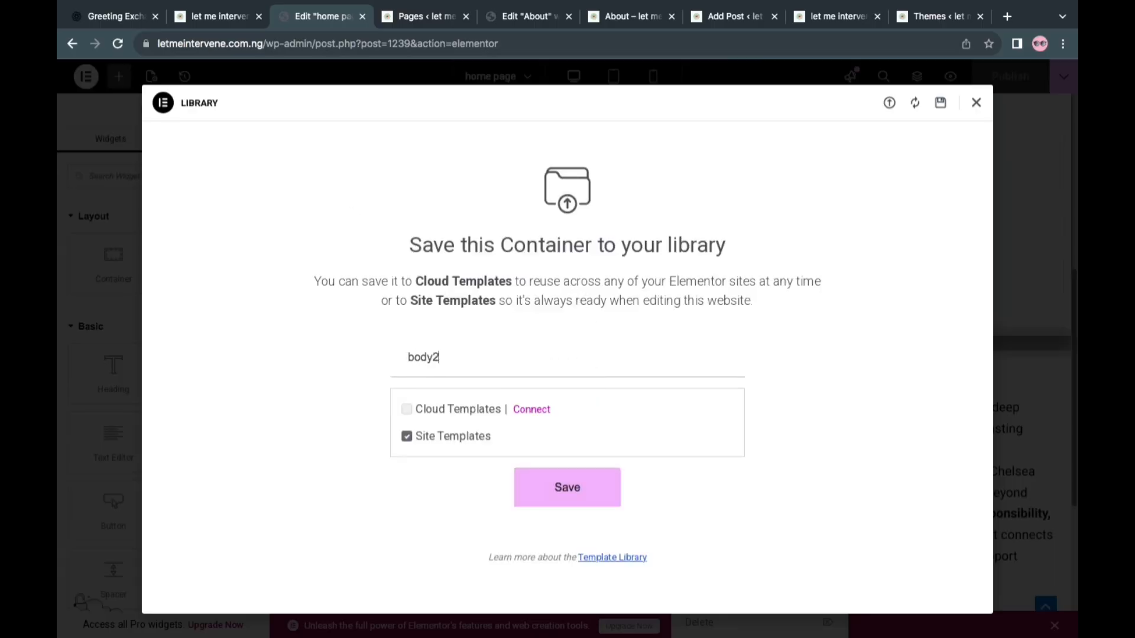
{"action": "key", "text": "Return"}
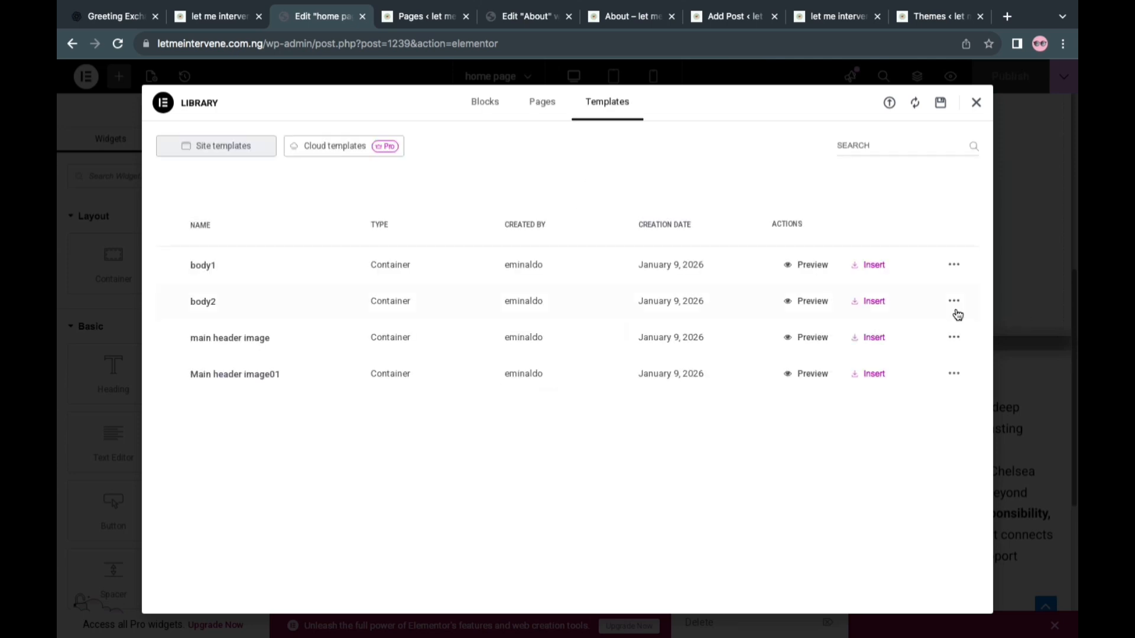
Insert the "Main header image01" site template into the About page and apply its container settings
{"action": "left_click", "coordinate": [977, 102]}
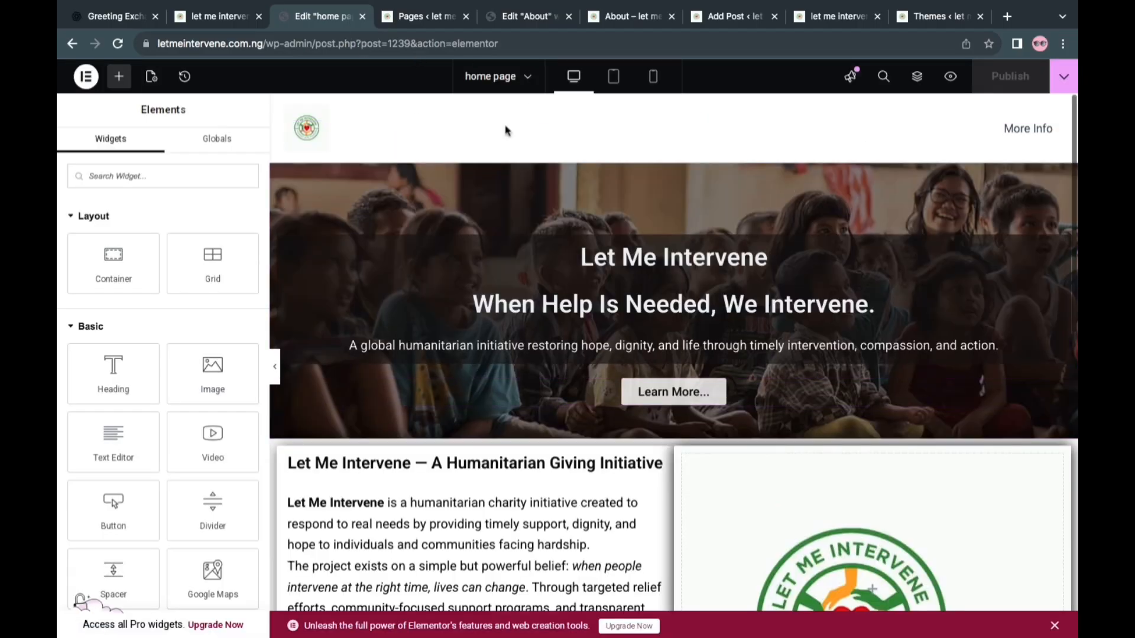
{"action": "left_click", "coordinate": [418, 18]}
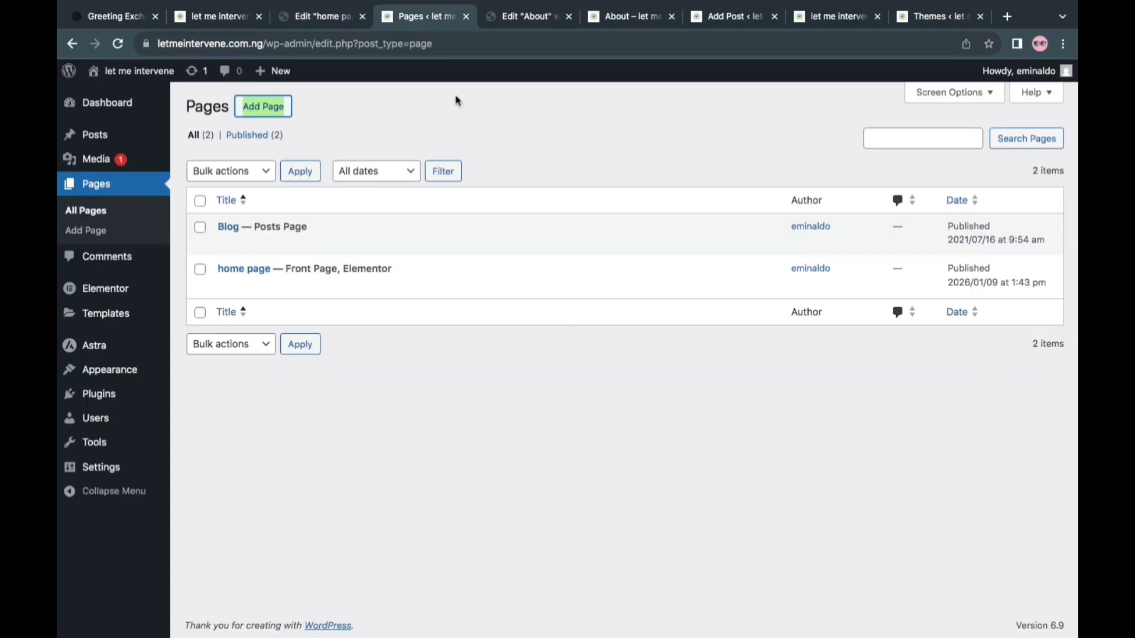
{"action": "left_click", "coordinate": [523, 22]}
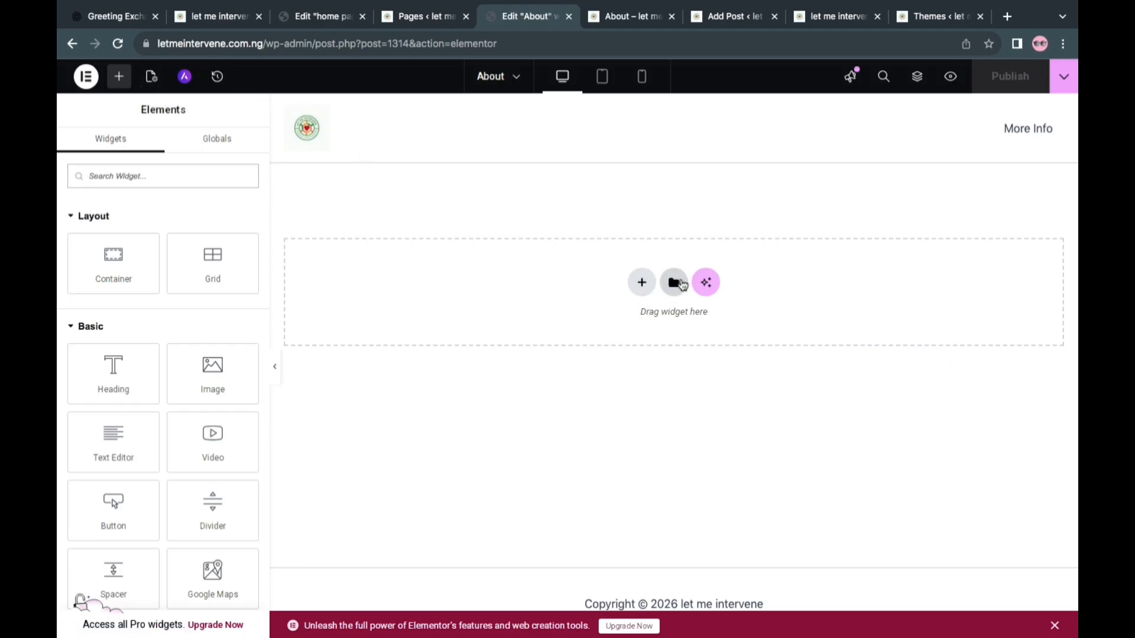
{"action": "left_click", "coordinate": [675, 284]}
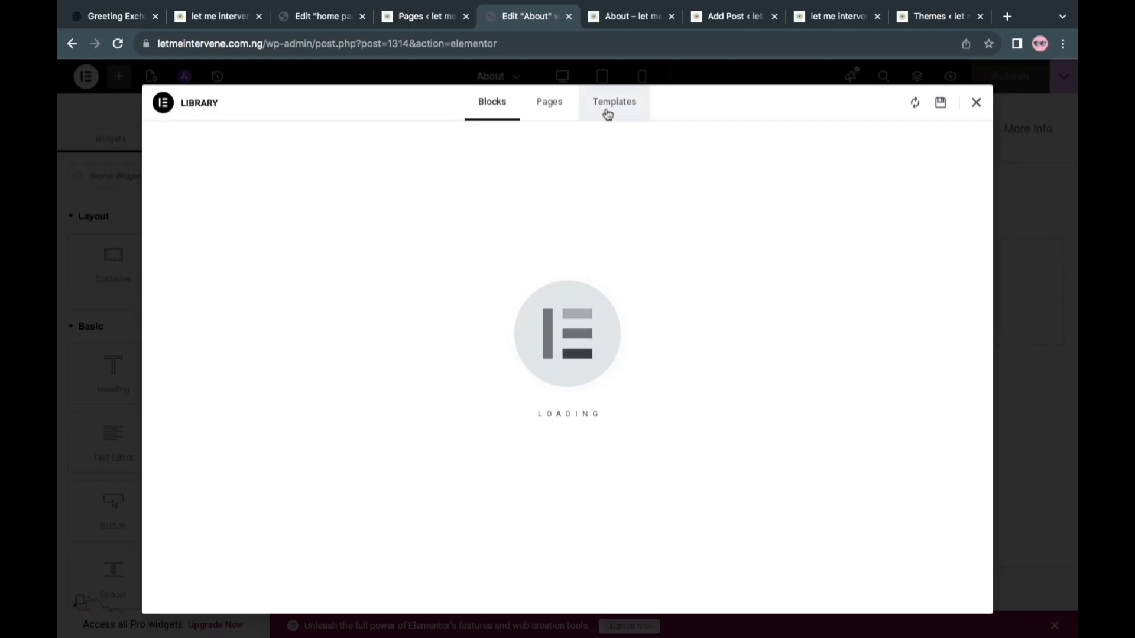
{"action": "left_click", "coordinate": [604, 112]}
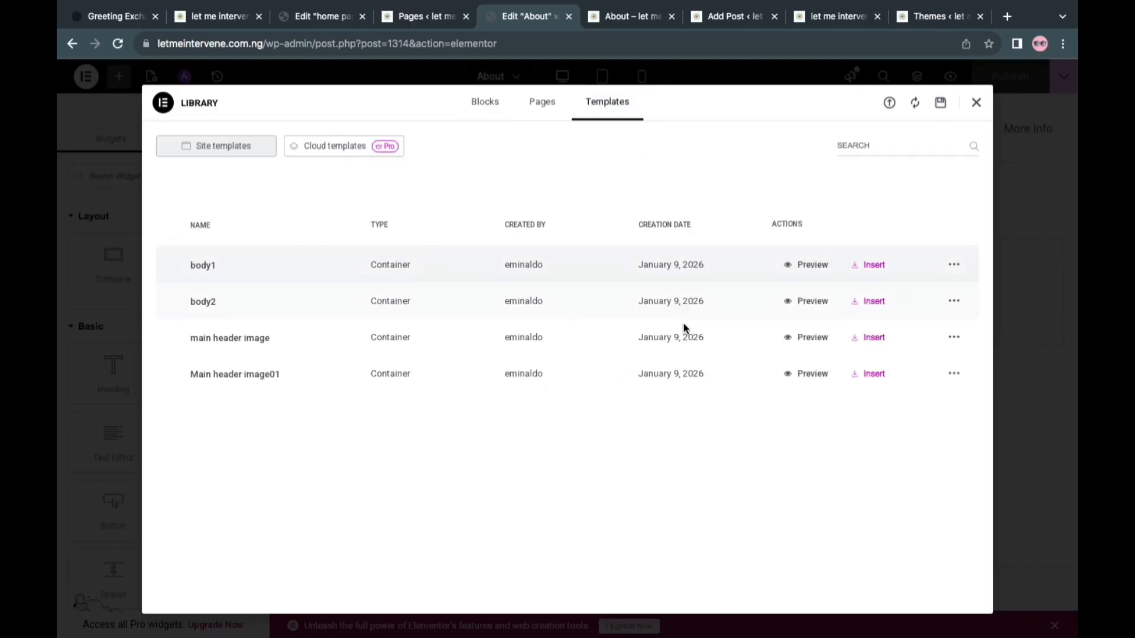
{"action": "left_click", "coordinate": [875, 379]}
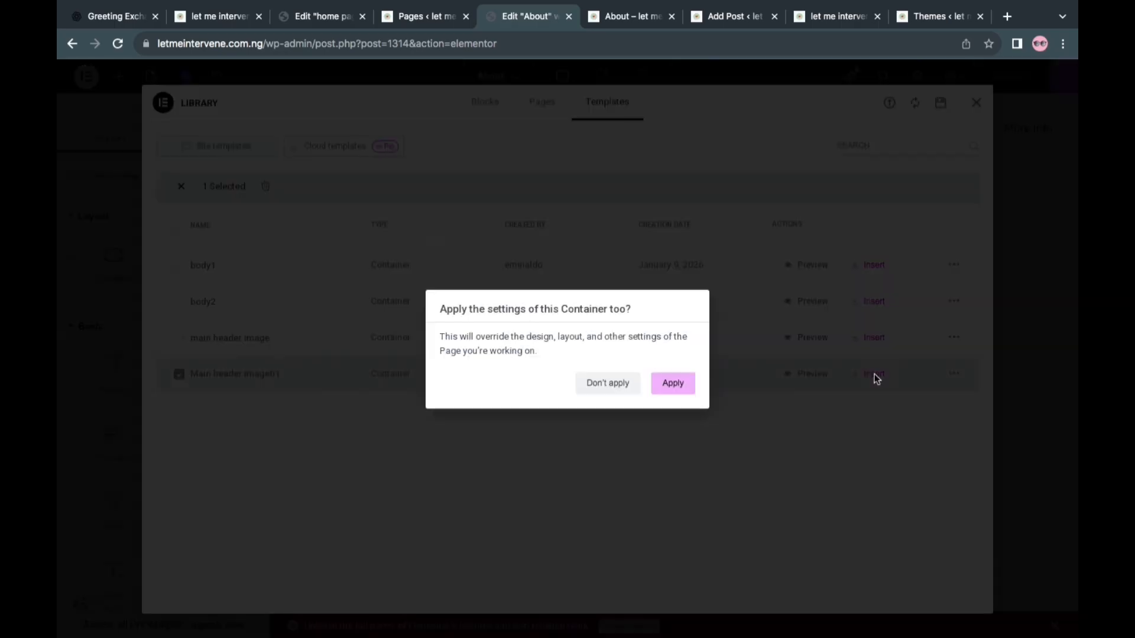
{"action": "left_click", "coordinate": [674, 383]}
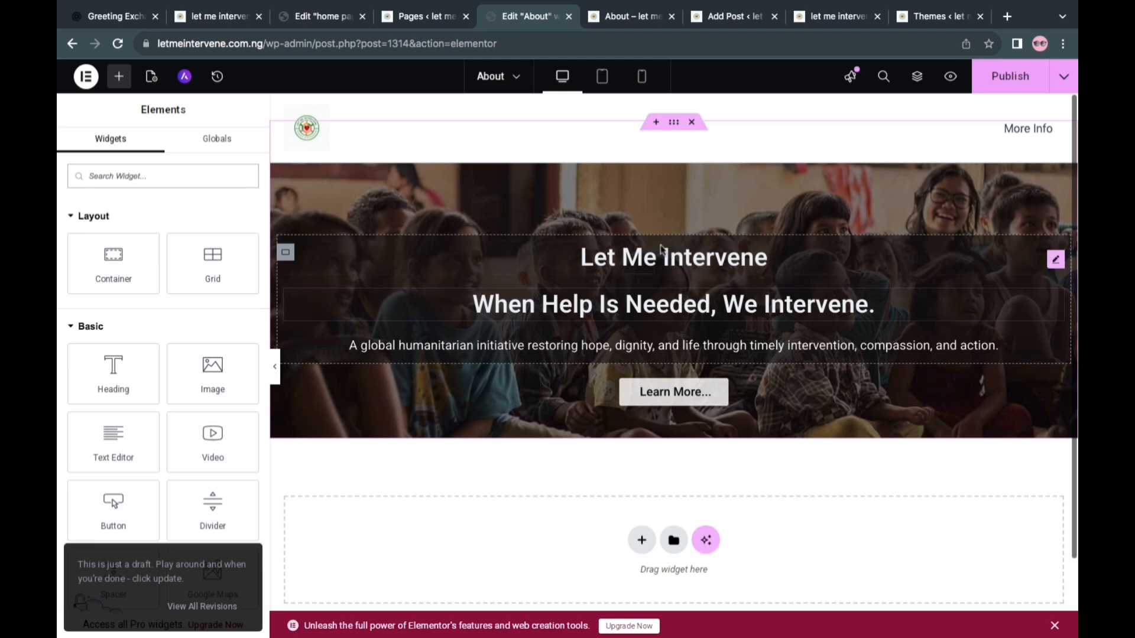
Delete the "Let Me Intervene" heading, the description text and the "Learn More..." button from the About page's hero
{"action": "left_click", "coordinate": [722, 263]}
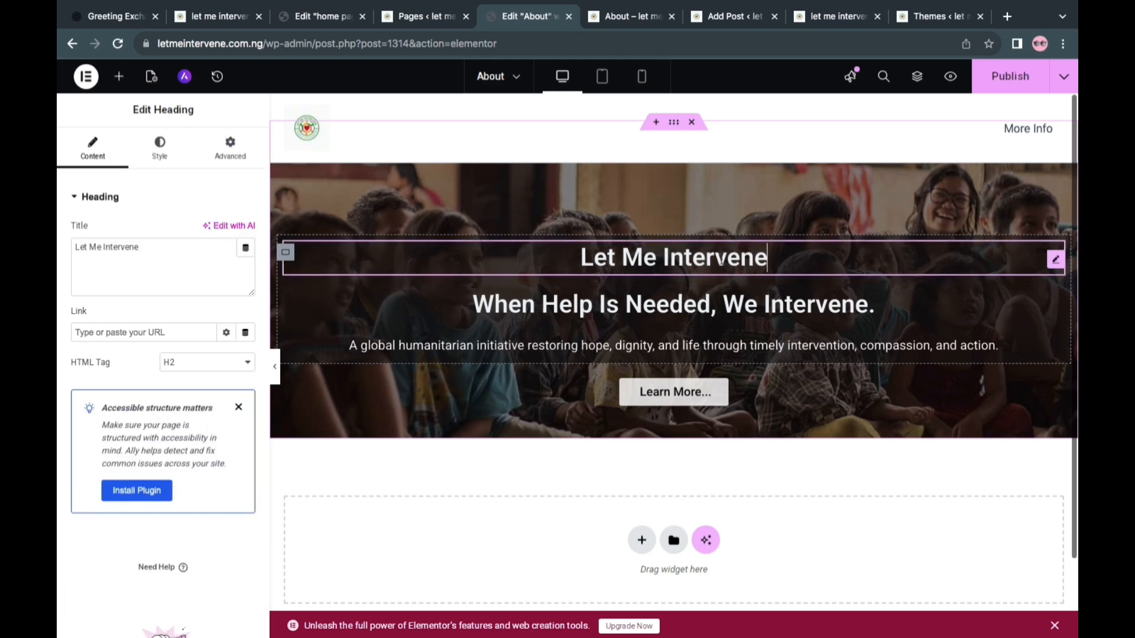
{"action": "right_click", "coordinate": [722, 263]}
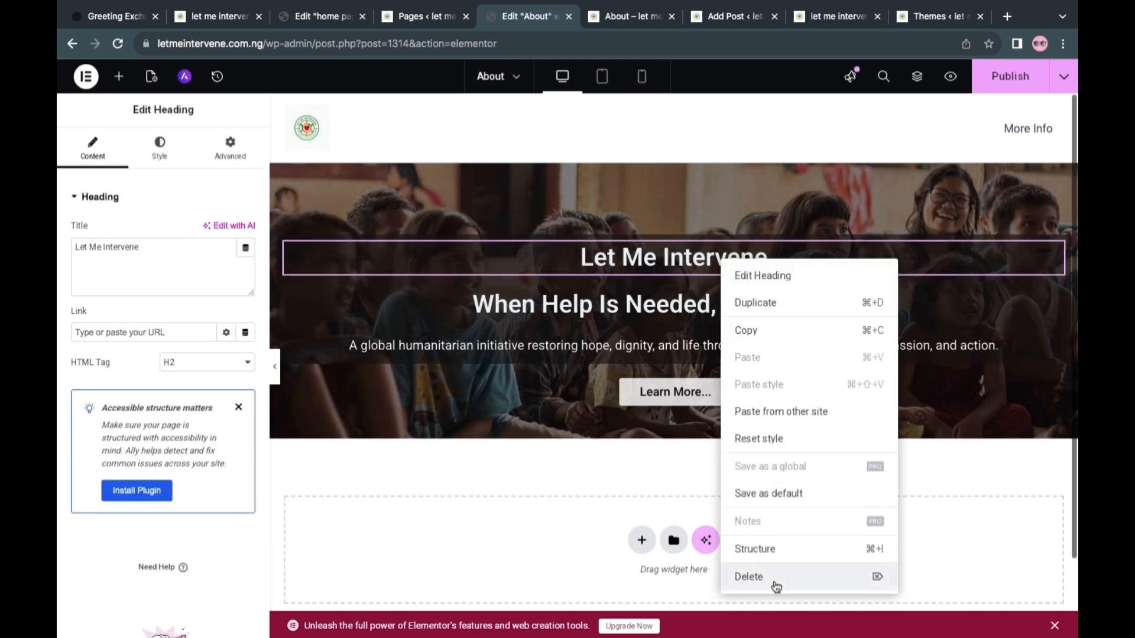
{"action": "key", "text": "Delete"}
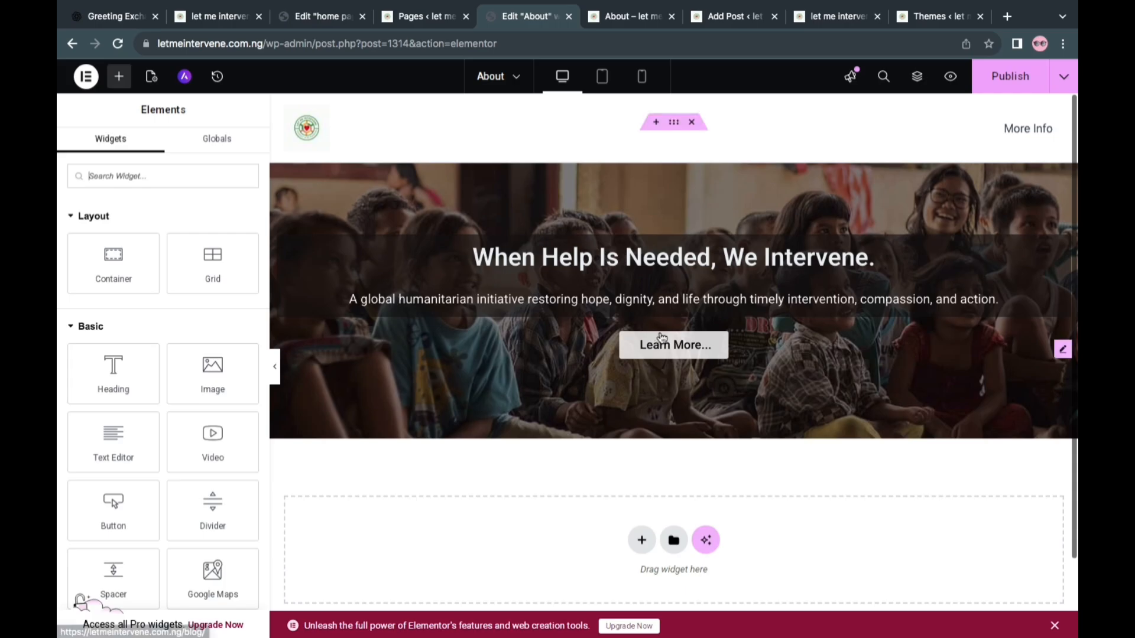
{"action": "right_click", "coordinate": [658, 300]}
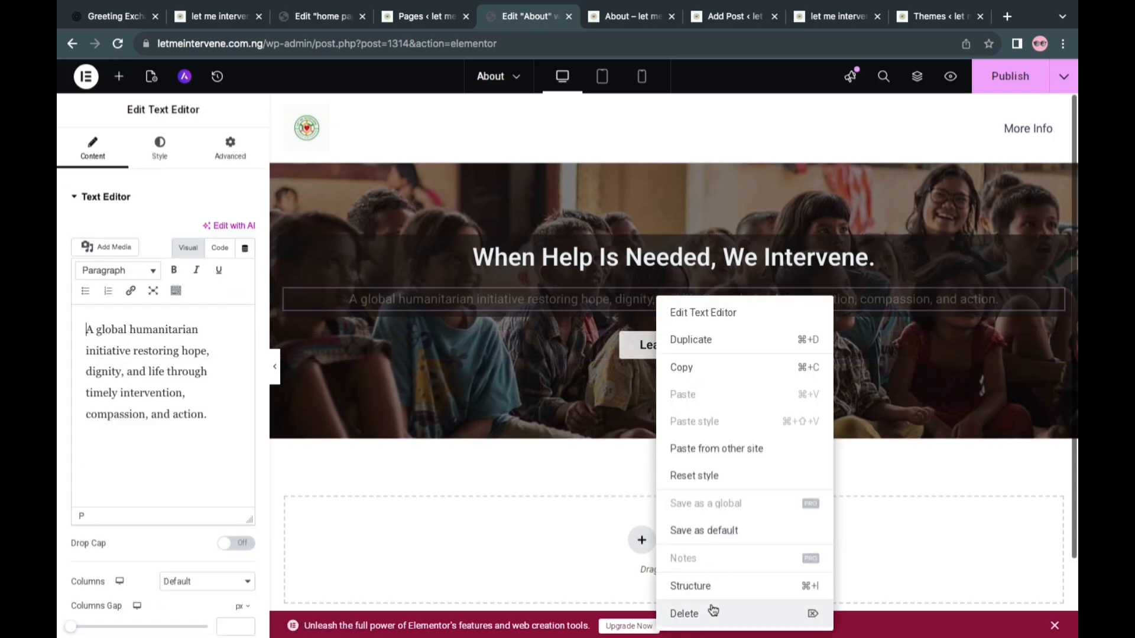
{"action": "key", "text": "Delete"}
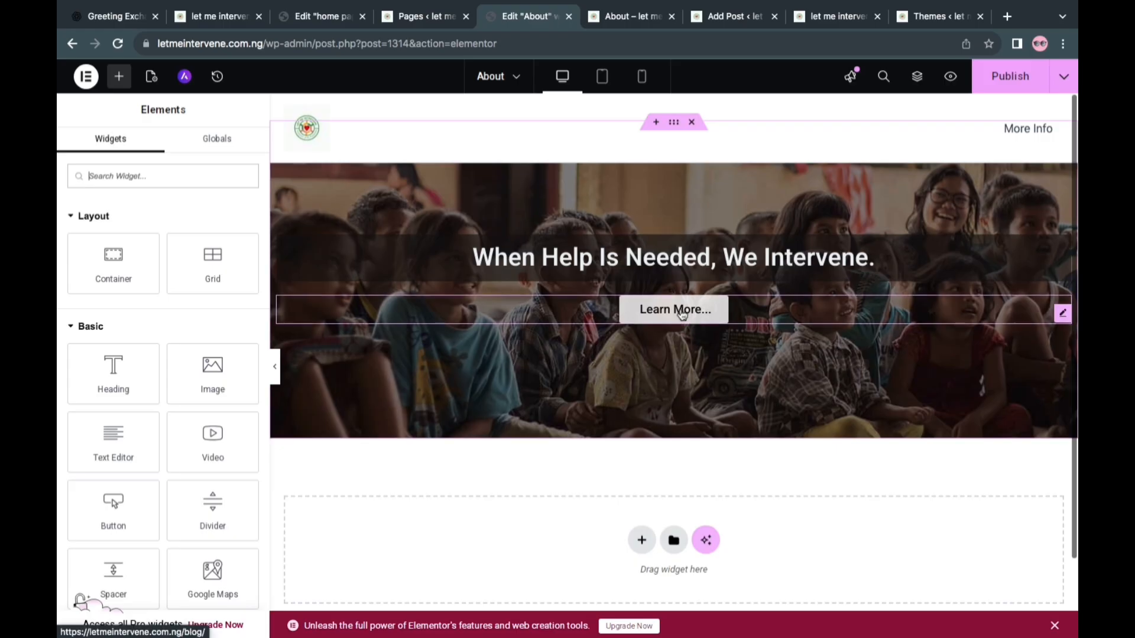
{"action": "right_click", "coordinate": [682, 314]}
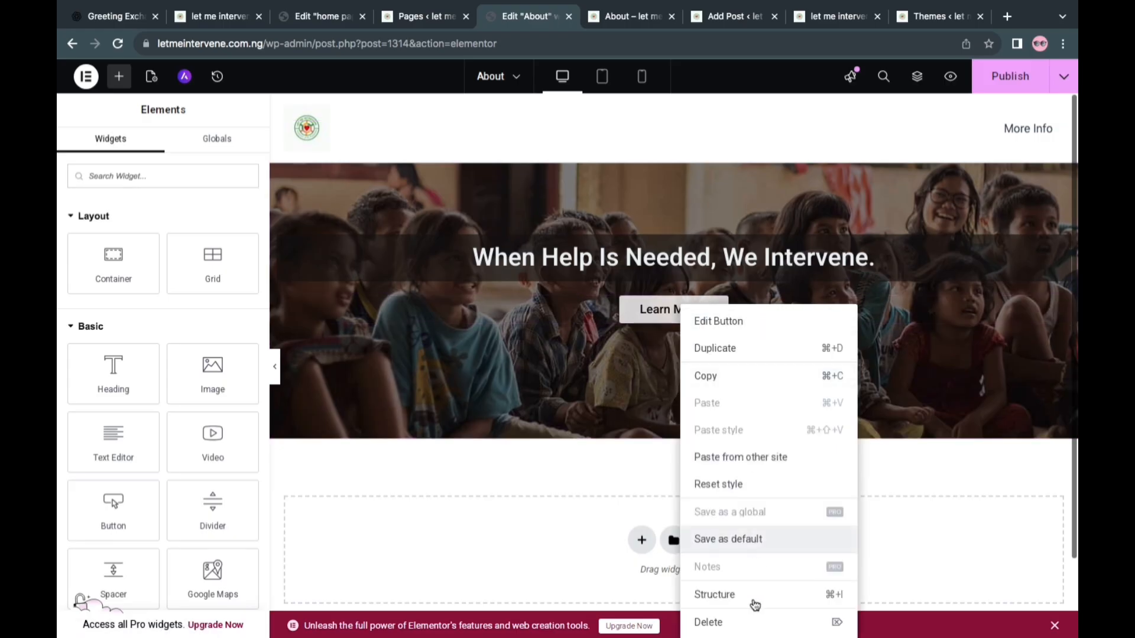
{"action": "left_click", "coordinate": [738, 627]}
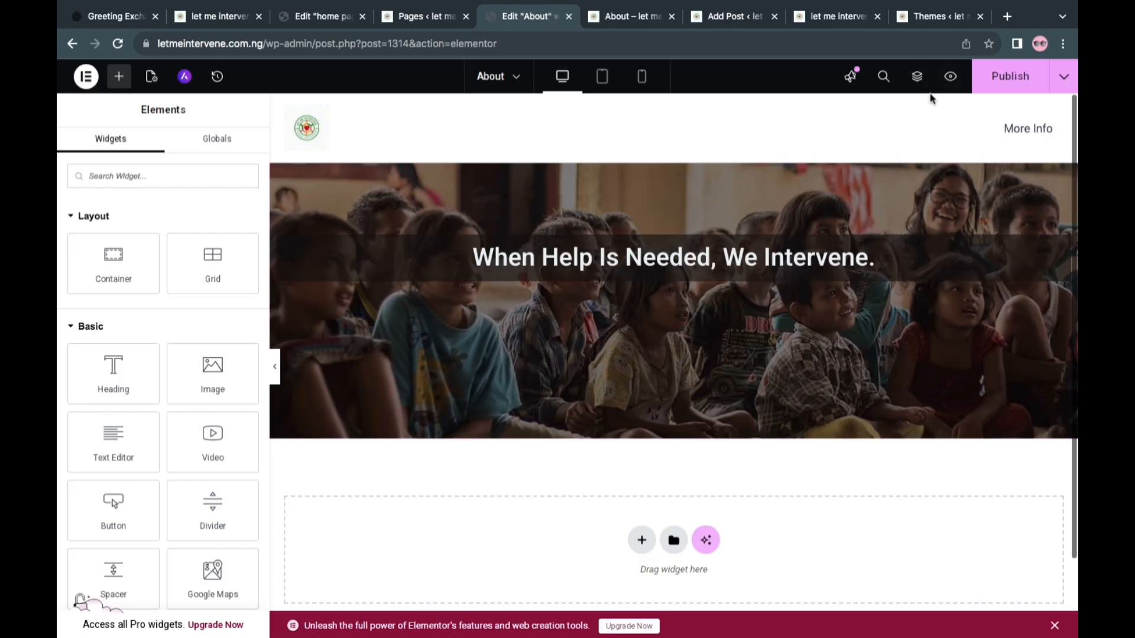
Set the hero's outer container to a minimum height of 283 px and publish the About page
{"action": "left_click", "coordinate": [916, 76]}
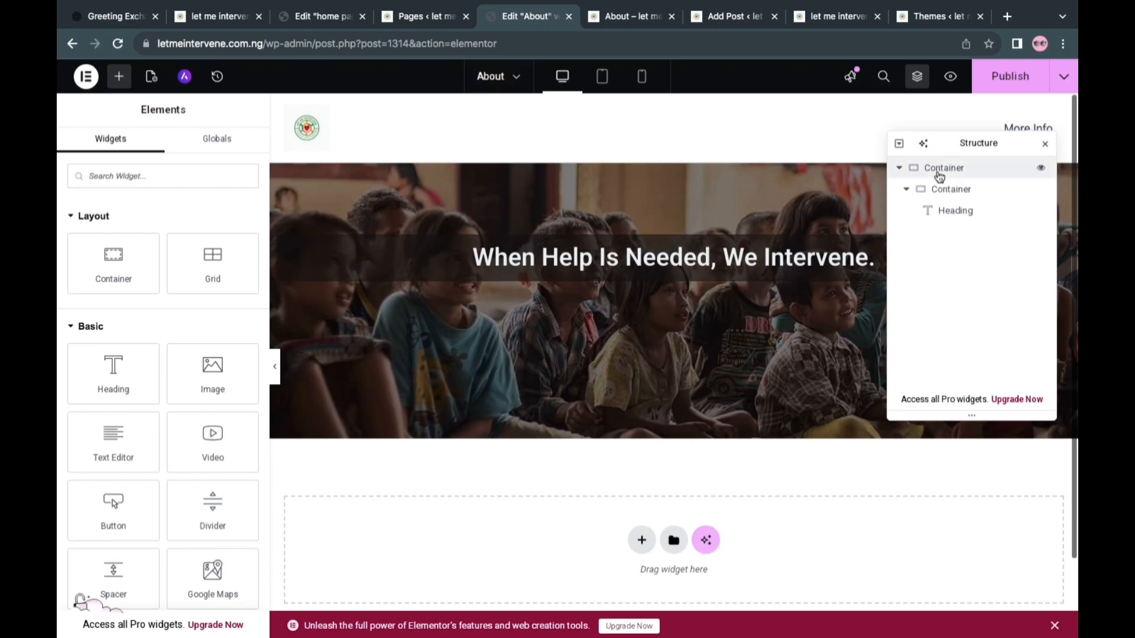
{"action": "right_click", "coordinate": [941, 172]}
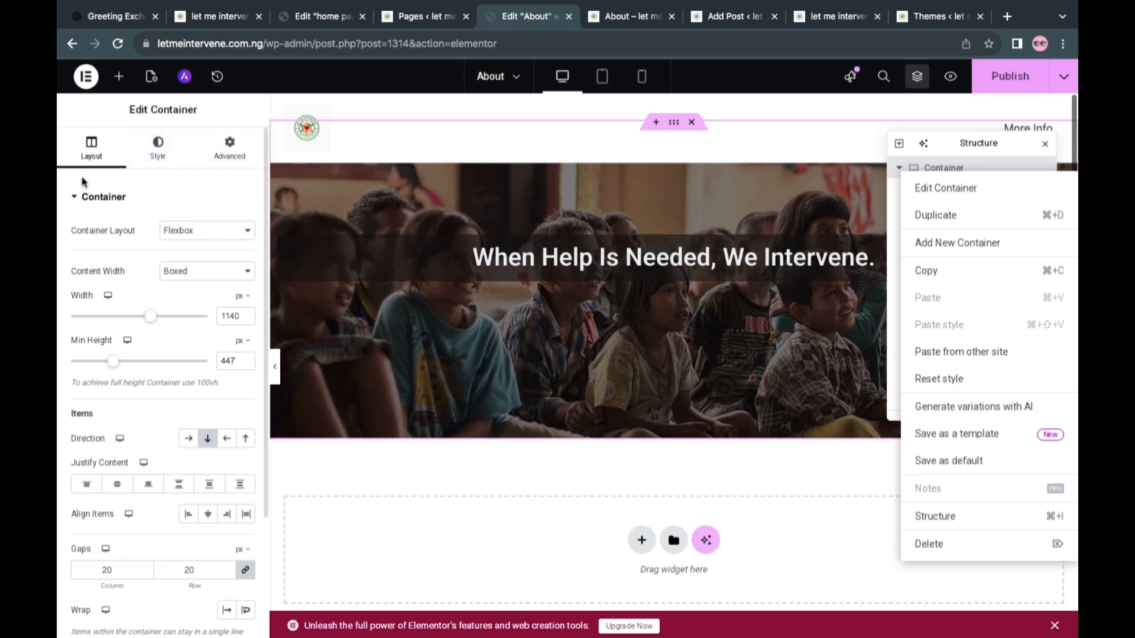
{"action": "left_click", "coordinate": [100, 366]}
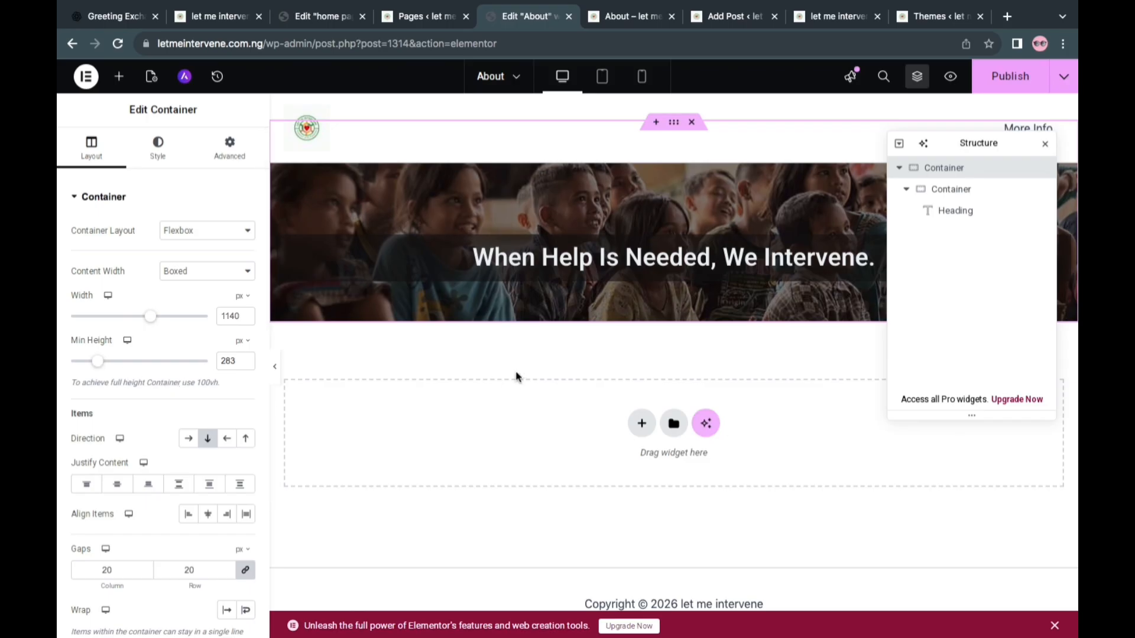
{"action": "left_click", "coordinate": [1012, 77]}
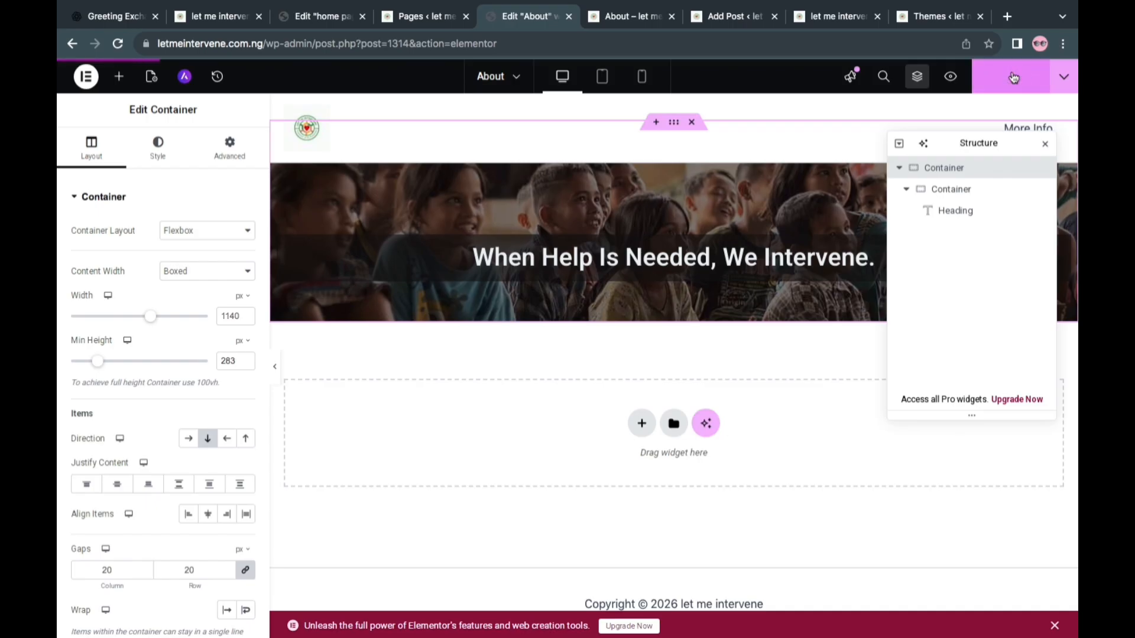
{"action": "left_click", "coordinate": [1046, 146]}
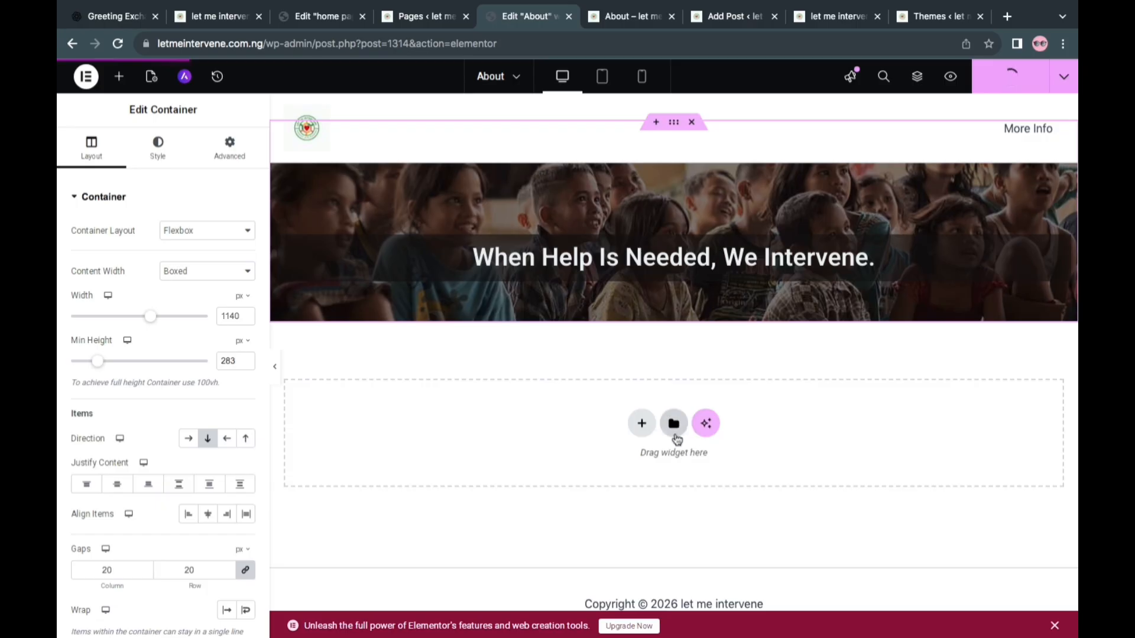
Insert the "body1" and "body2" site templates below the hero, applying the container settings of each
{"action": "left_click", "coordinate": [673, 423]}
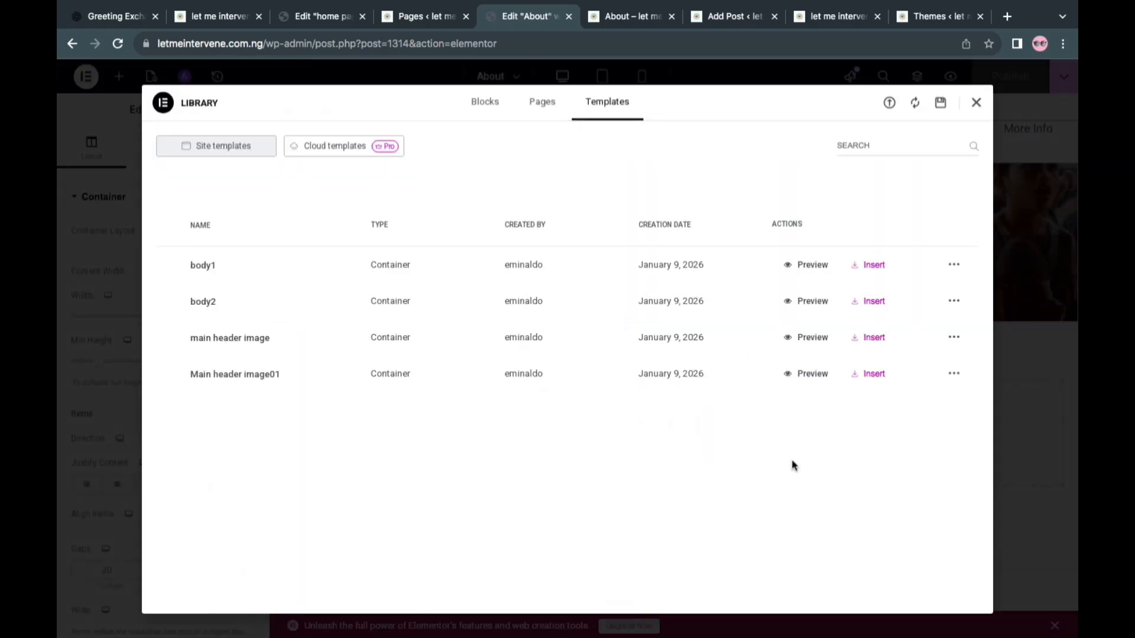
{"action": "left_click", "coordinate": [873, 266]}
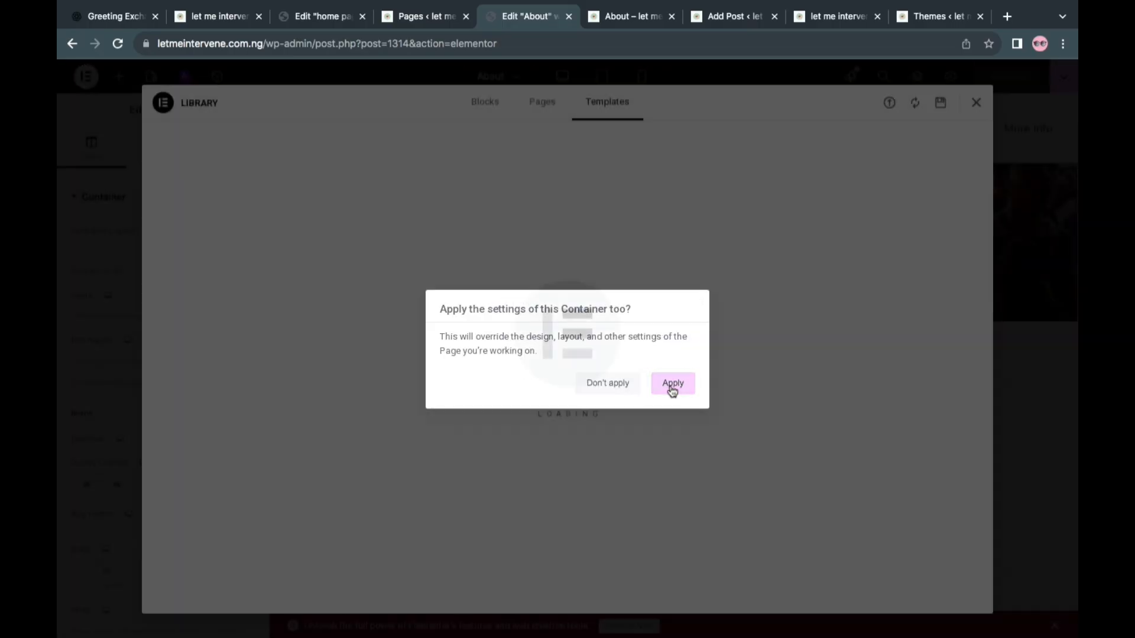
{"action": "left_click", "coordinate": [672, 385]}
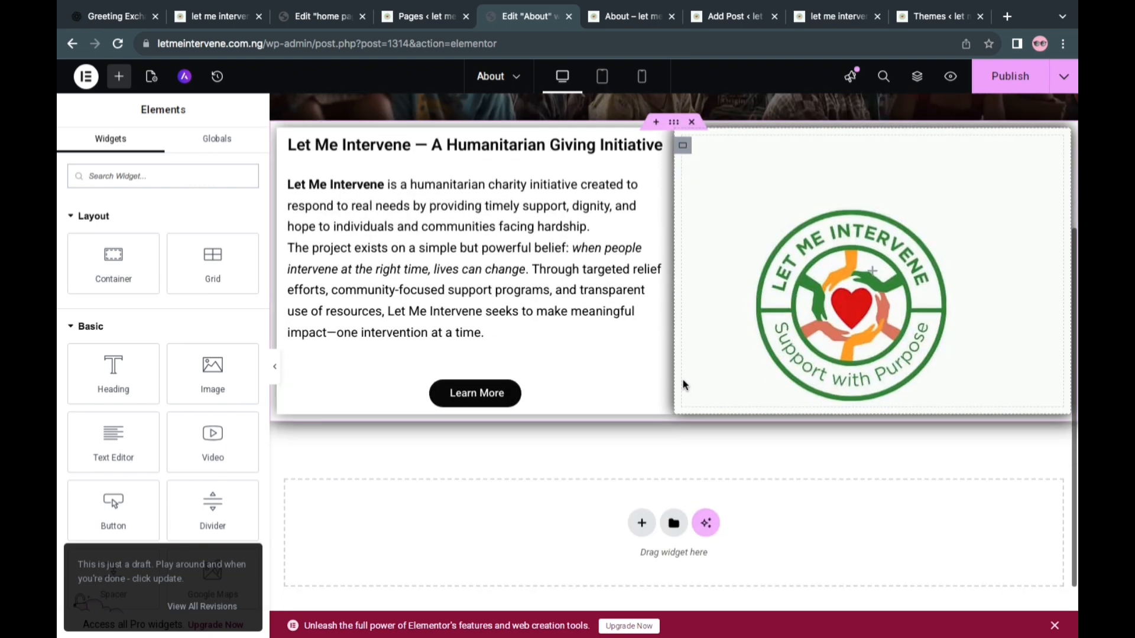
{"action": "left_click", "coordinate": [673, 523]}
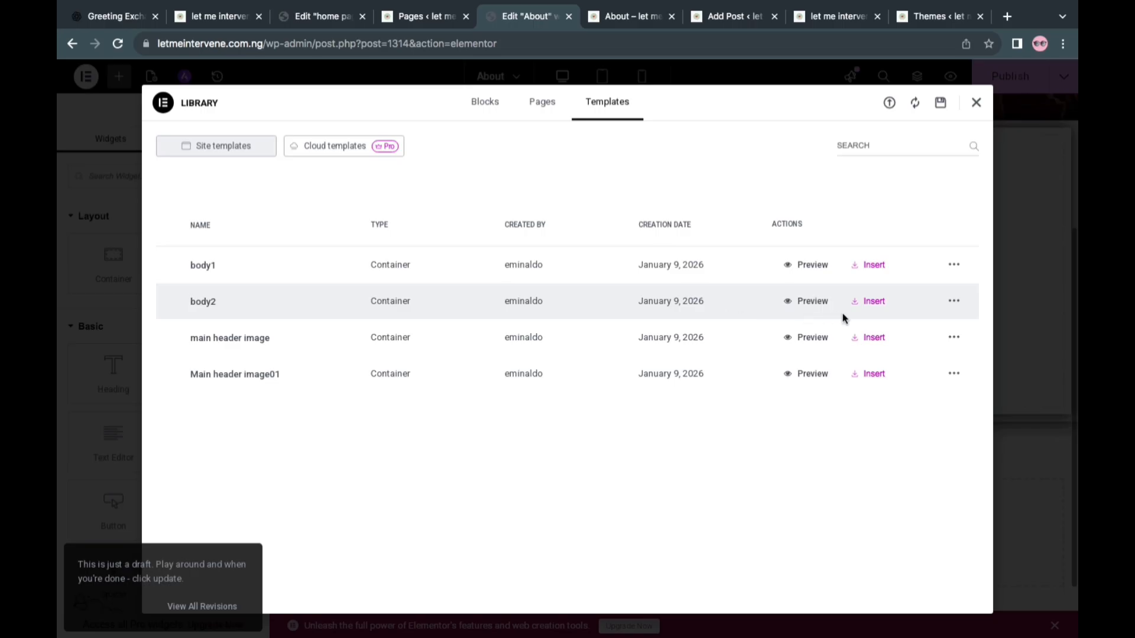
{"action": "left_click", "coordinate": [871, 303]}
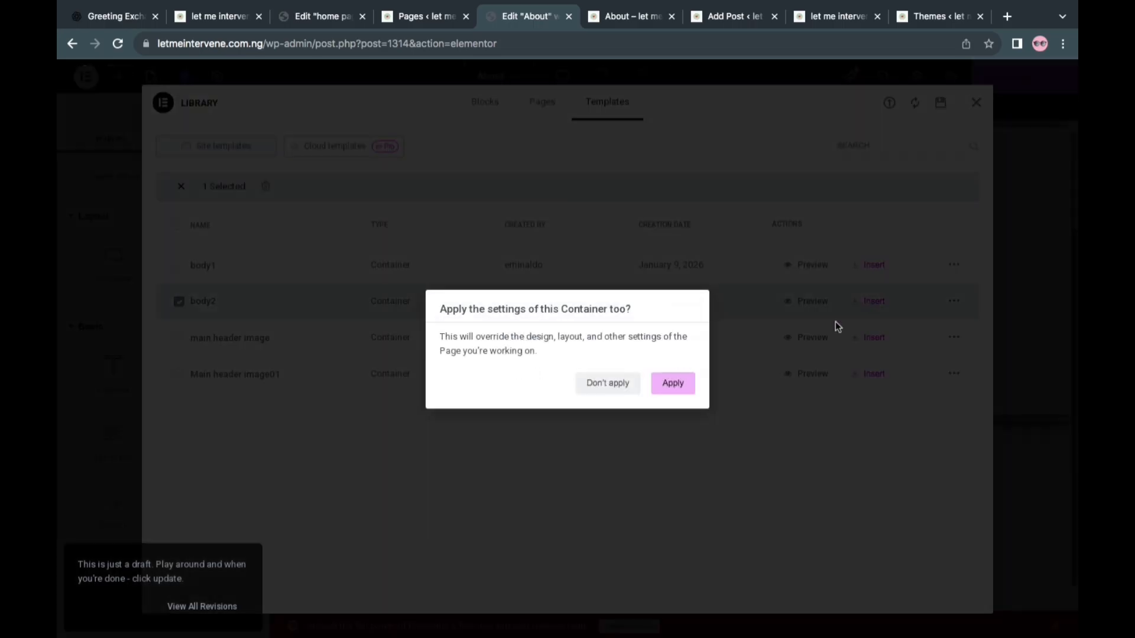
{"action": "left_click", "coordinate": [674, 384]}
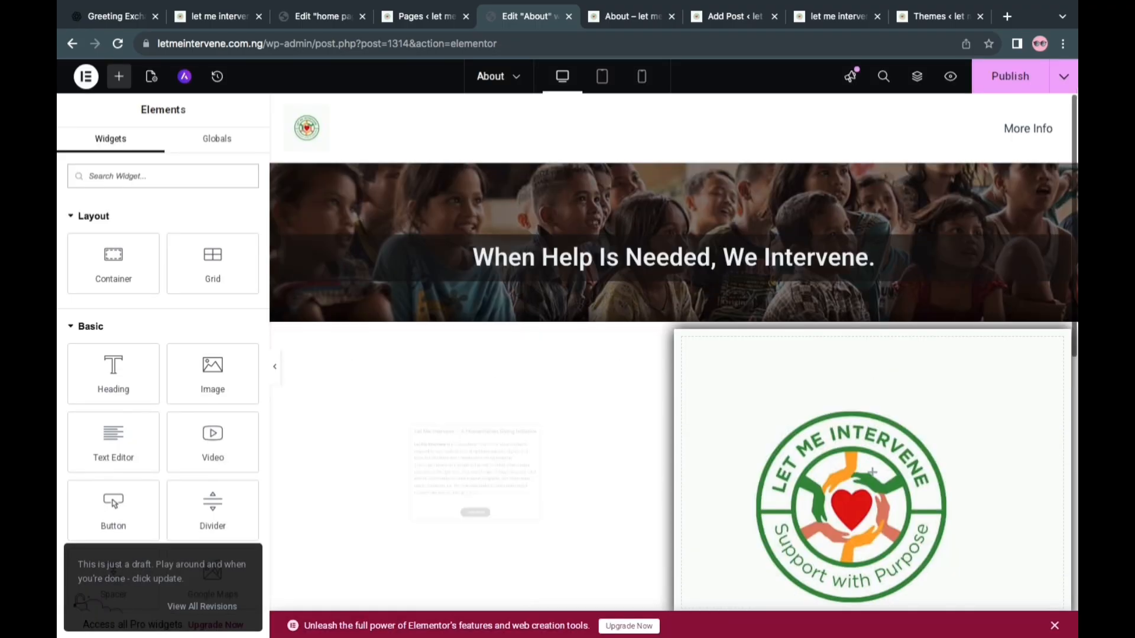
{"action": "scroll", "coordinate": [735, 388], "scroll_direction": "down", "scroll_amount": 6}
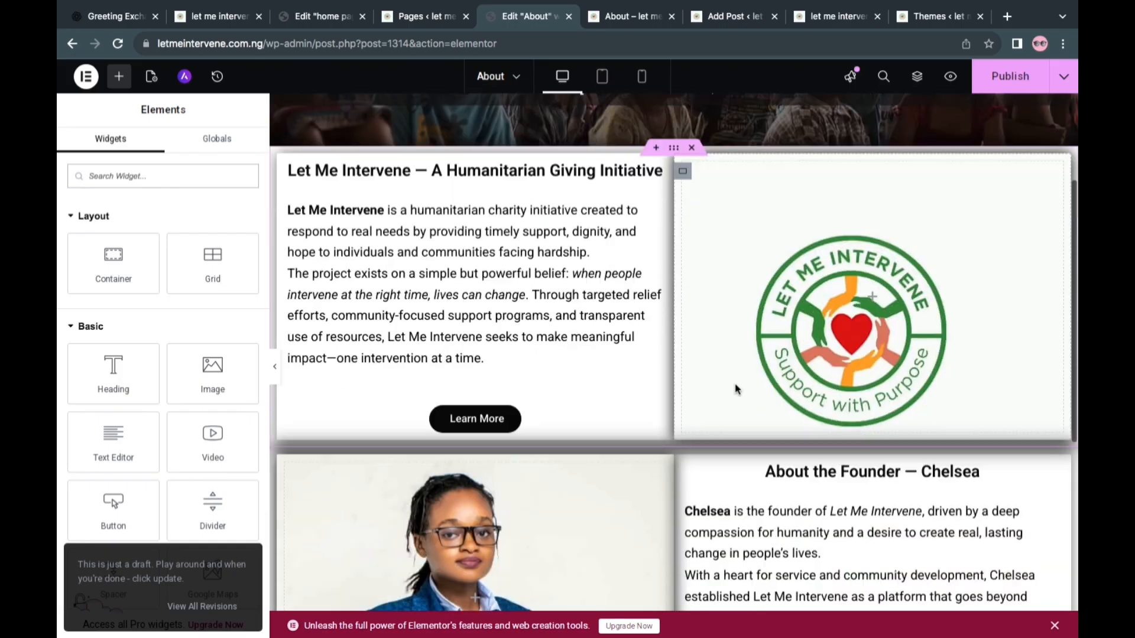
{"action": "scroll", "coordinate": [736, 388], "scroll_direction": "up", "scroll_amount": 4}
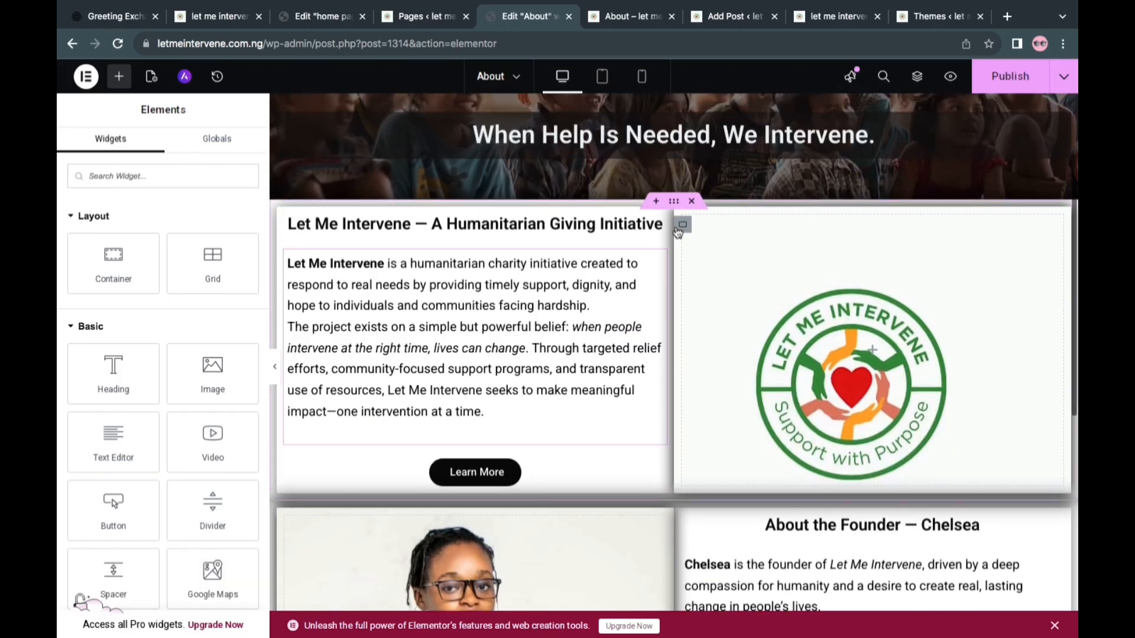
Duplicate the "A Humanitarian Giving Initiative" container and move the "About the Founder" container between the two copies
{"action": "right_click", "coordinate": [679, 215]}
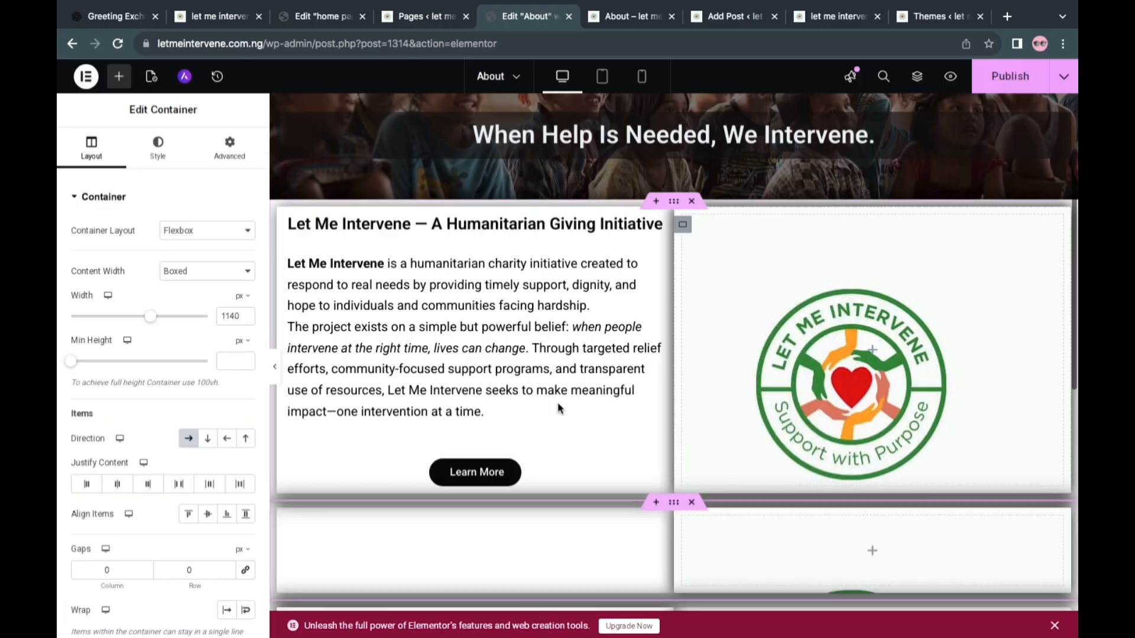
{"action": "scroll", "coordinate": [584, 467], "scroll_direction": "down", "scroll_amount": 4}
{"action": "scroll", "coordinate": [584, 468], "scroll_direction": "down", "scroll_amount": 2}
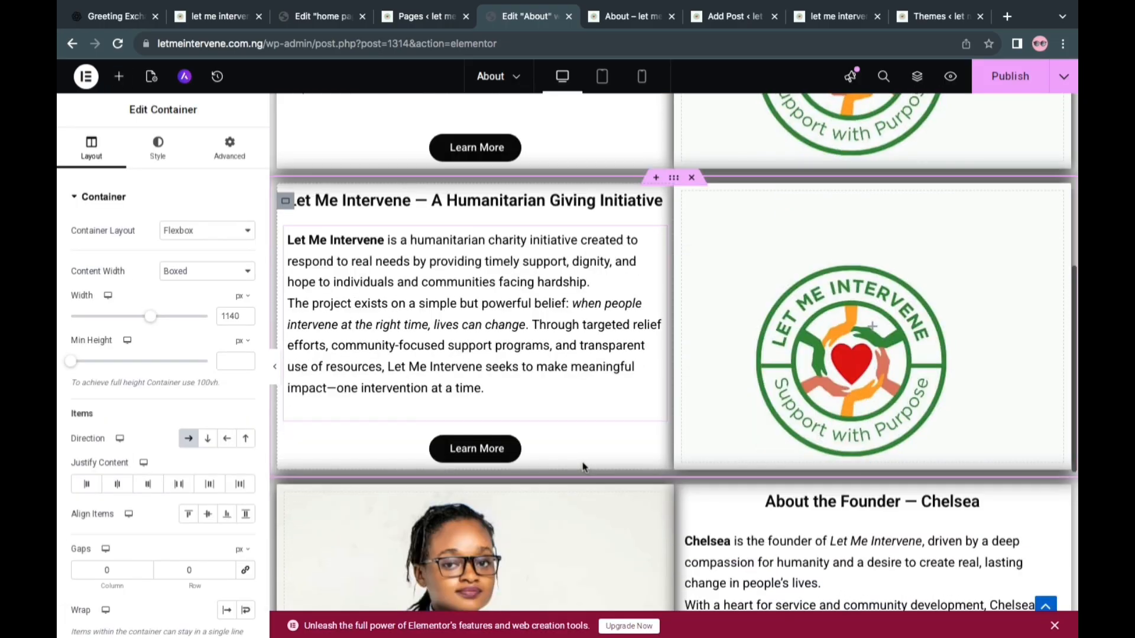
{"action": "scroll", "coordinate": [584, 468], "scroll_direction": "down", "scroll_amount": 1}
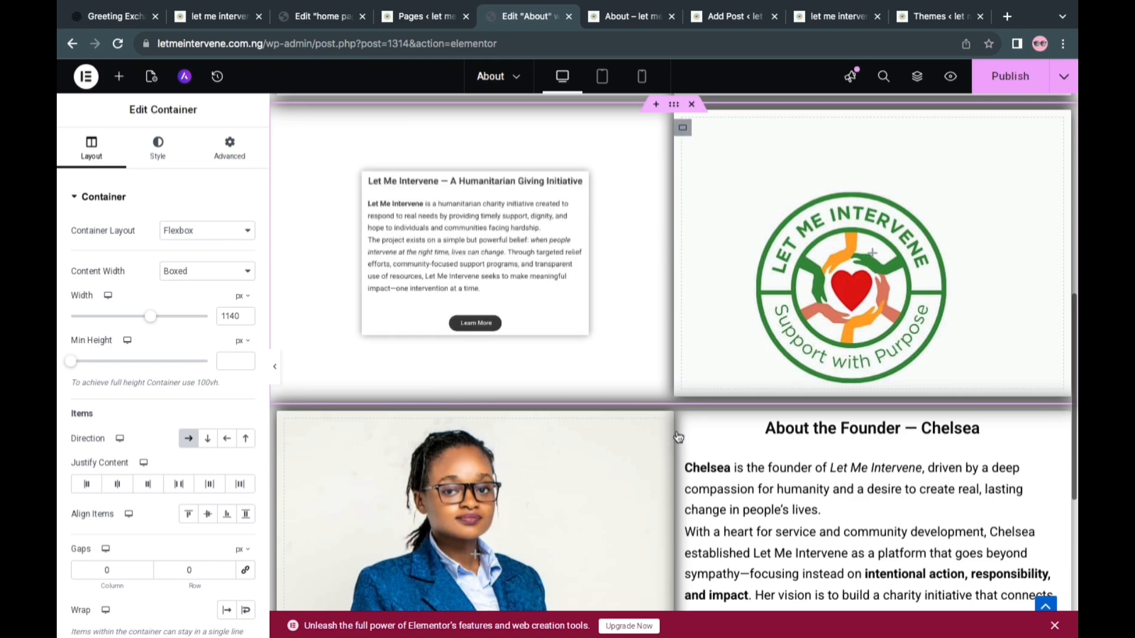
{"action": "scroll", "coordinate": [674, 305], "scroll_direction": "up", "scroll_amount": 1}
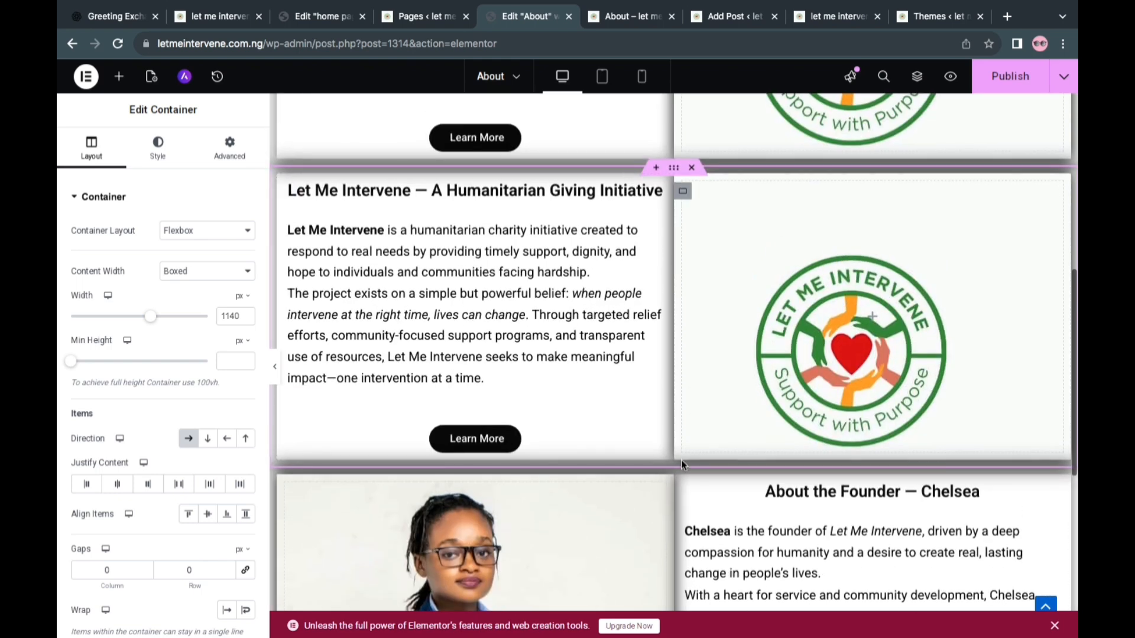
{"action": "left_click_drag", "start_coordinate": [674, 470], "coordinate": [657, 176]}
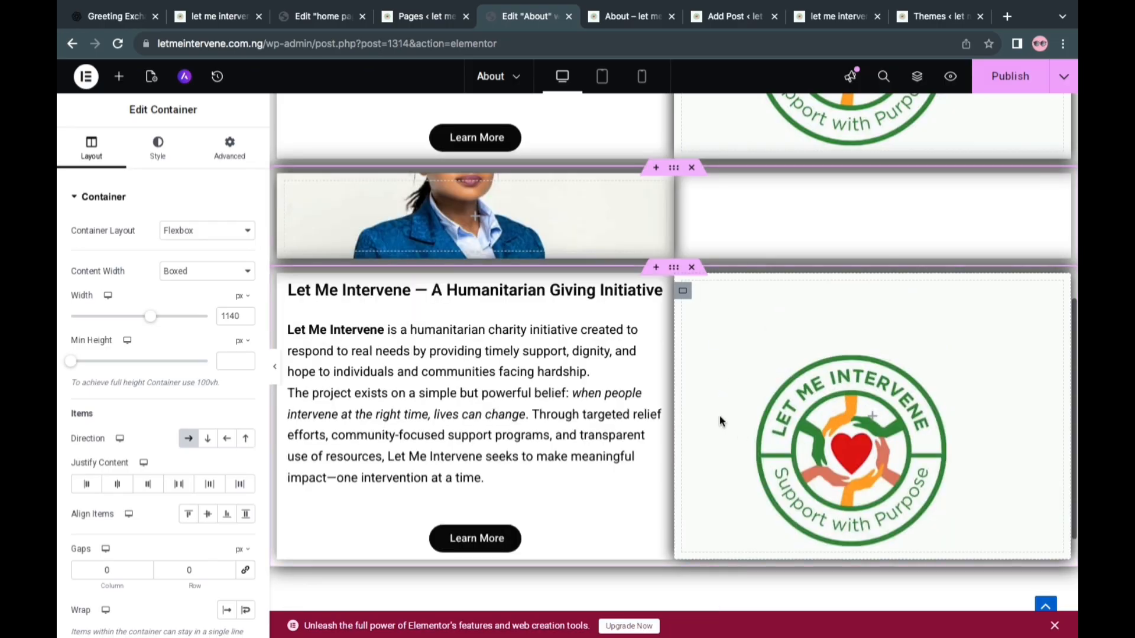
{"action": "scroll", "coordinate": [681, 371], "scroll_direction": "up", "scroll_amount": 6}
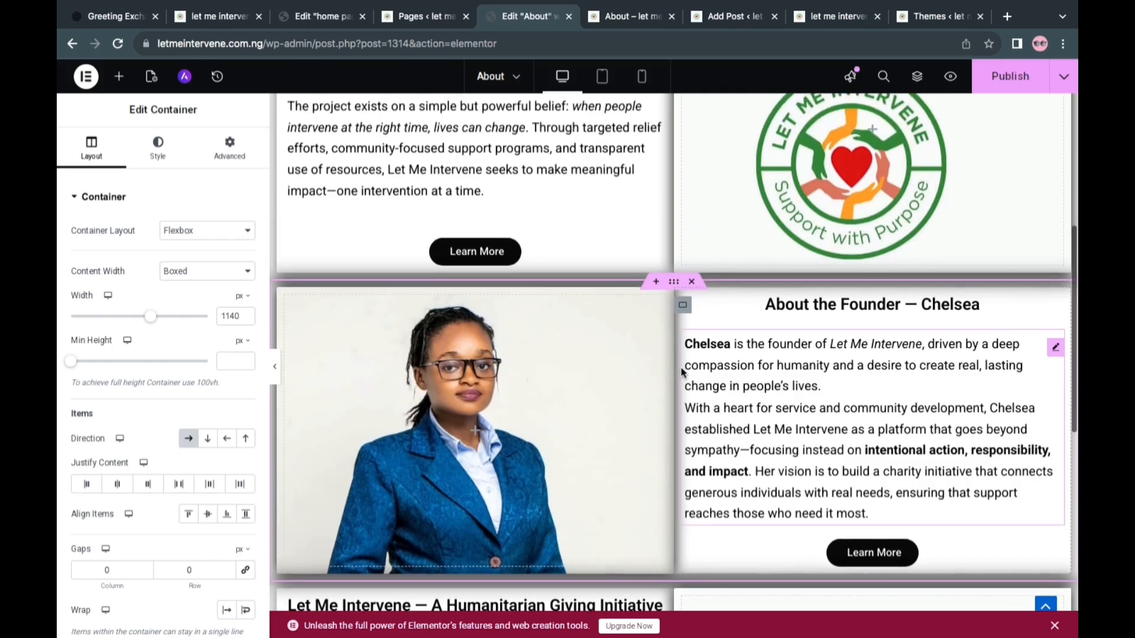
{"action": "left_click", "coordinate": [680, 369]}
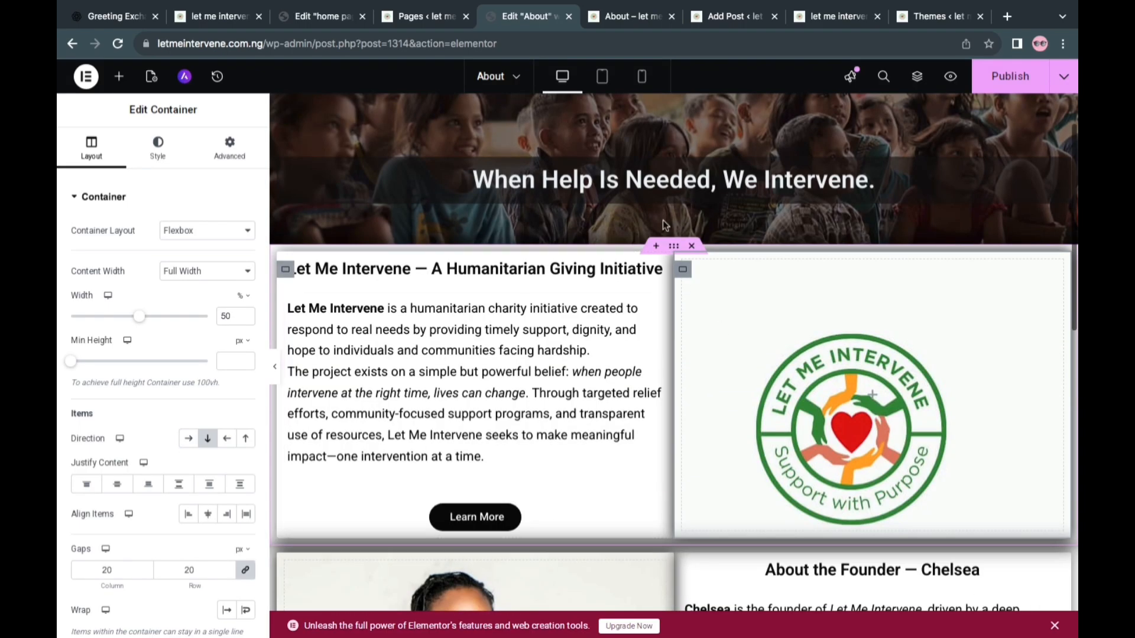
{"action": "scroll", "coordinate": [694, 228], "scroll_direction": "up", "scroll_amount": 2}
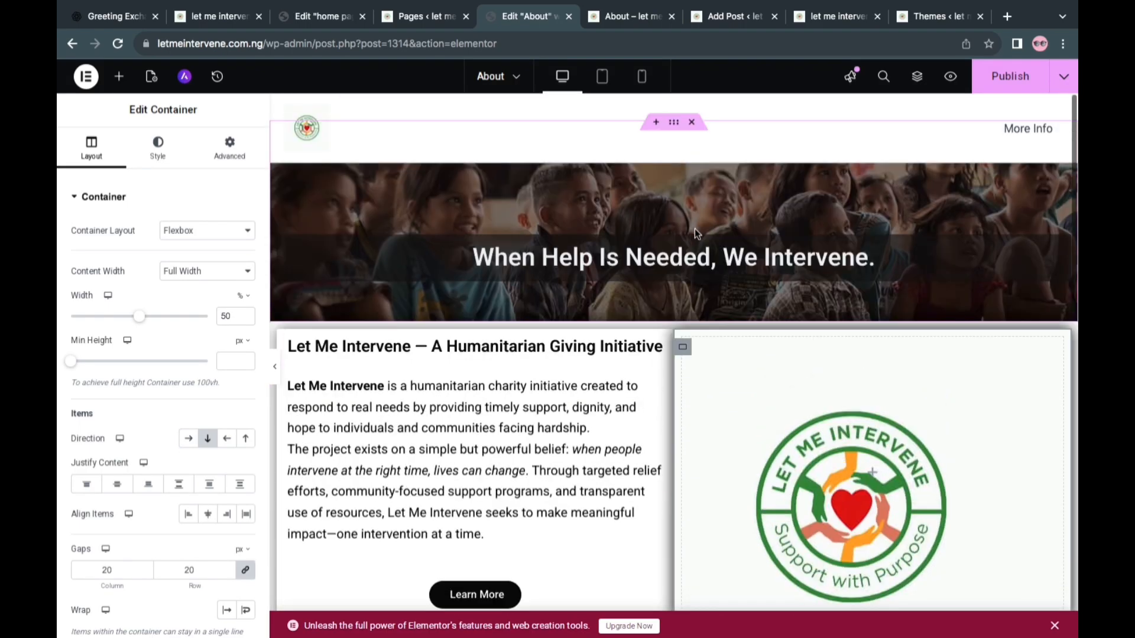
{"action": "scroll", "coordinate": [694, 232], "scroll_direction": "down", "scroll_amount": 2}
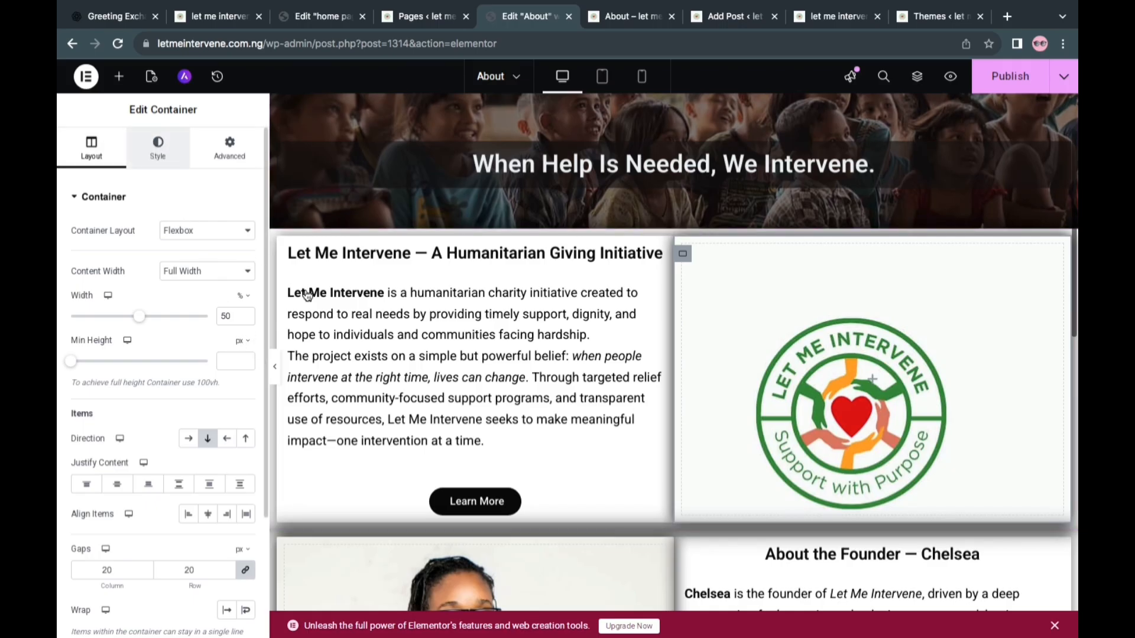
Remove the logo background image from the container beside the "A Humanitarian Giving Initiative" text
{"action": "left_click", "coordinate": [158, 148]}
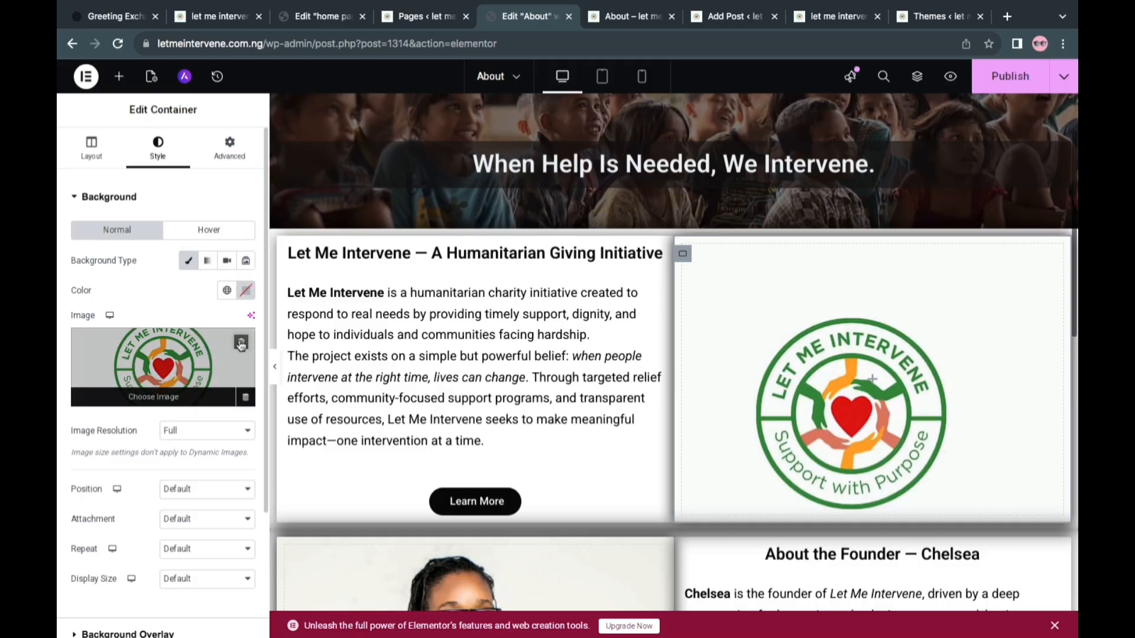
{"action": "left_click", "coordinate": [241, 344]}
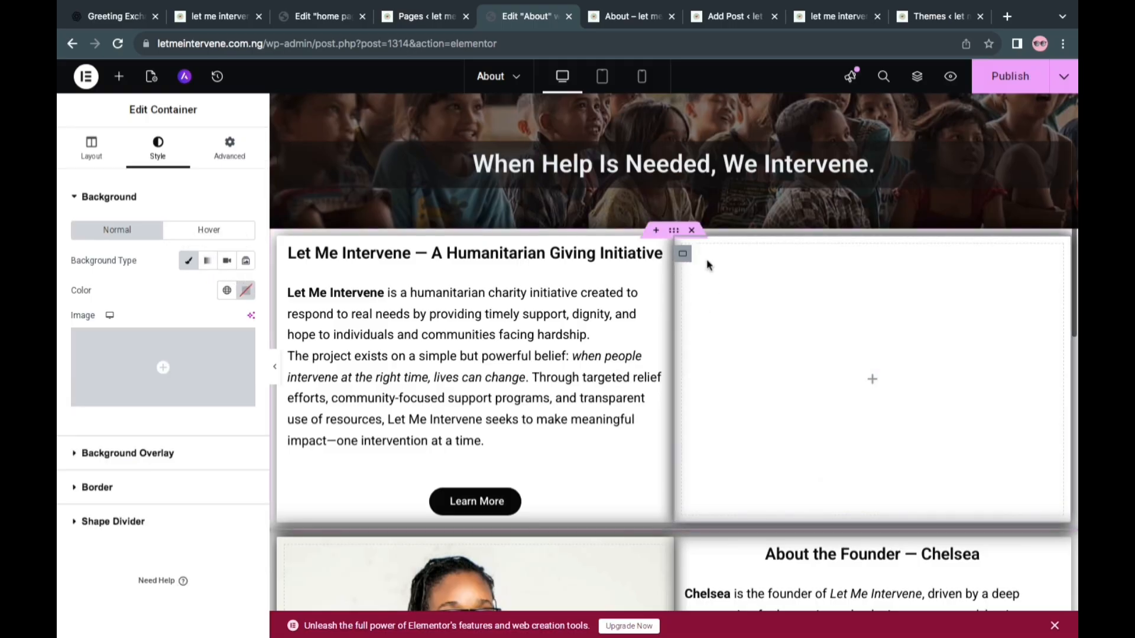
Duplicate the "A Humanitarian Giving Initiative" heading into the emptied container, and duplicate the description text below the original heading
{"action": "right_click", "coordinate": [507, 259]}
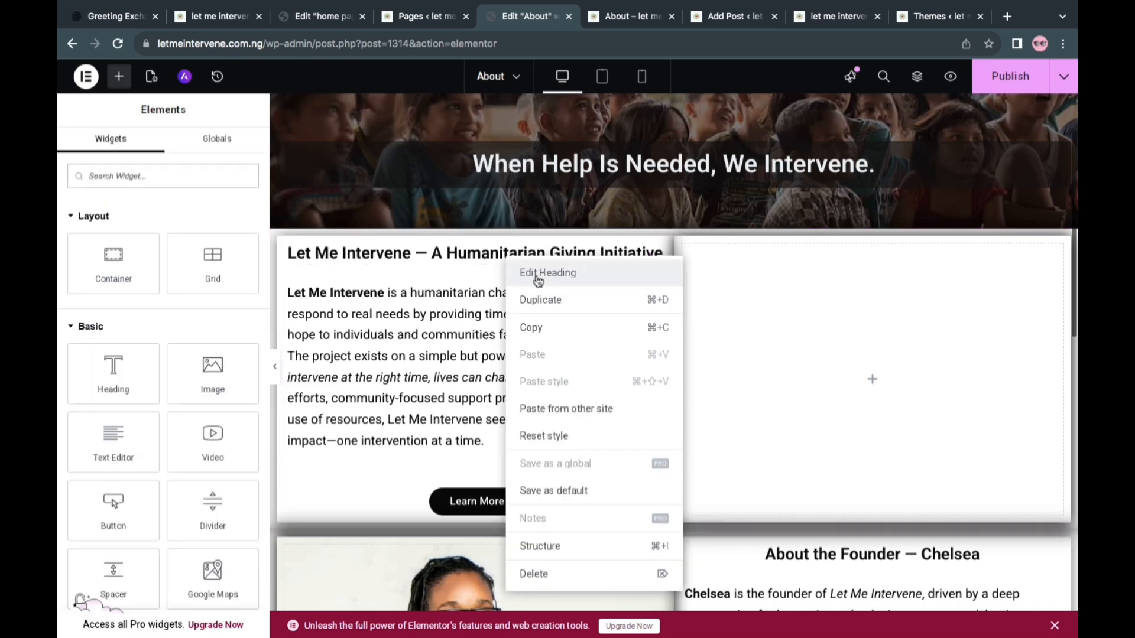
{"action": "left_click", "coordinate": [540, 299]}
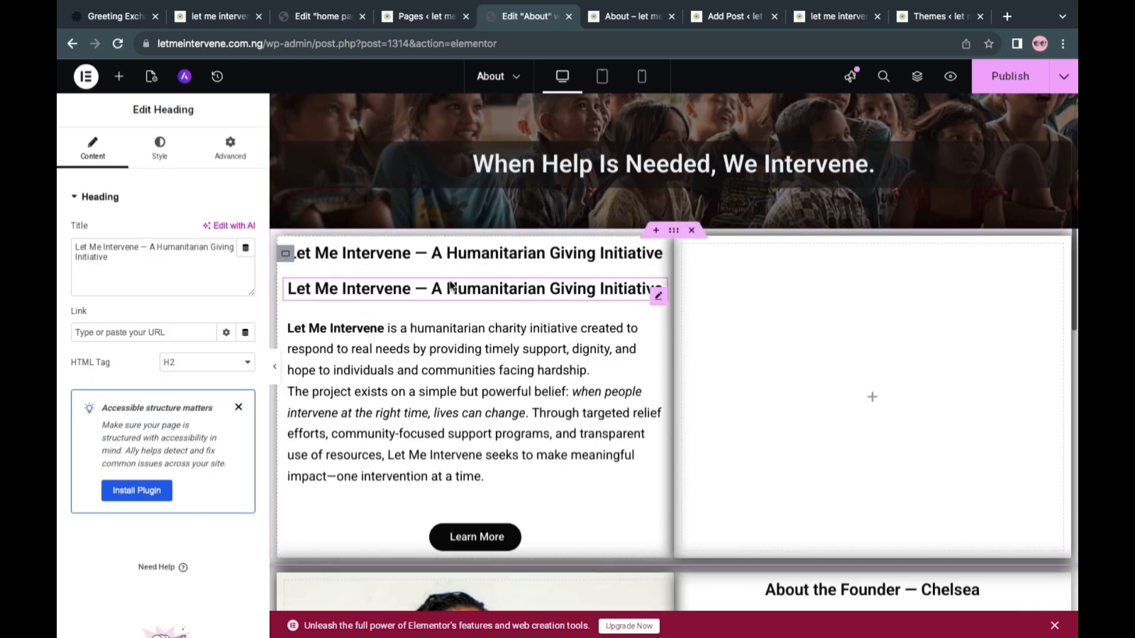
{"action": "left_click_drag", "start_coordinate": [437, 288], "coordinate": [857, 384]}
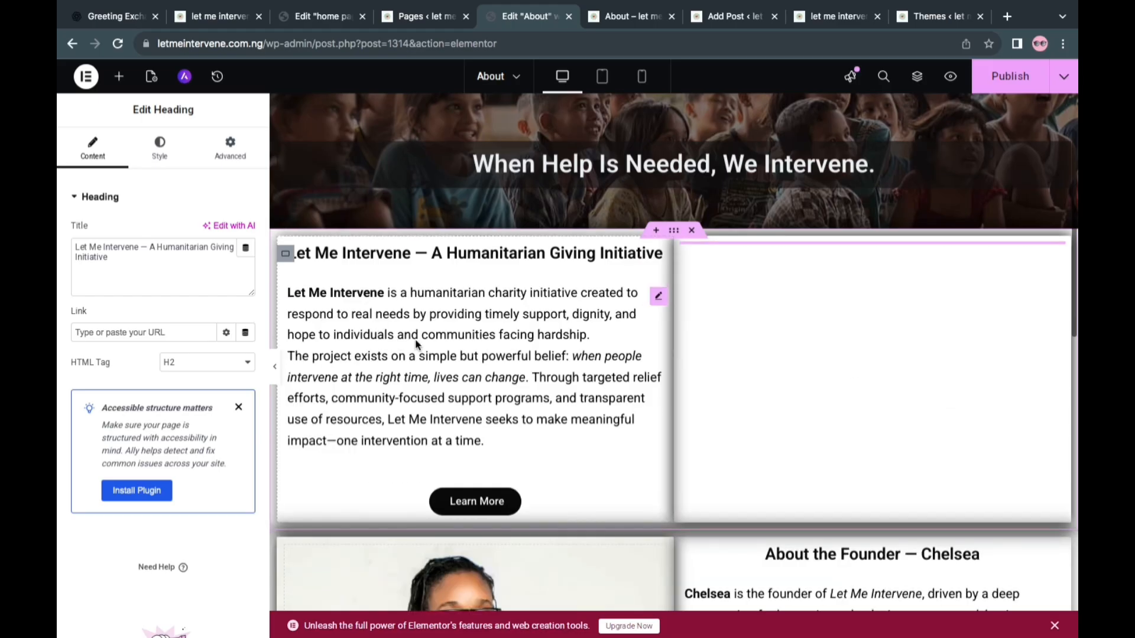
{"action": "right_click", "coordinate": [451, 357]}
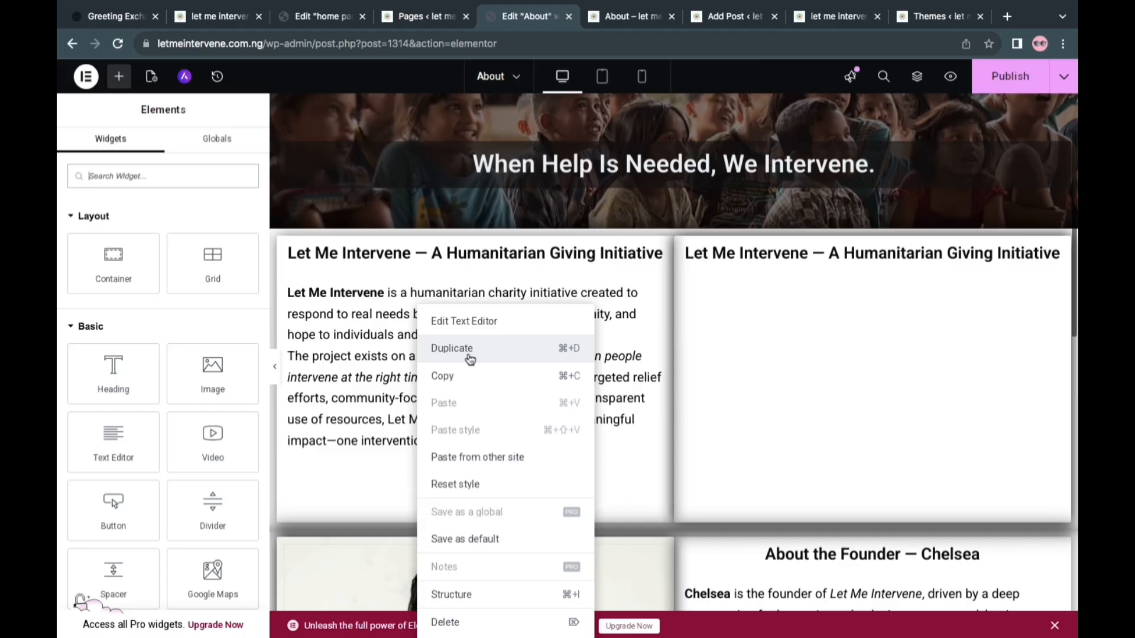
{"action": "left_click", "coordinate": [470, 359]}
{"action": "left_click", "coordinate": [626, 401]}
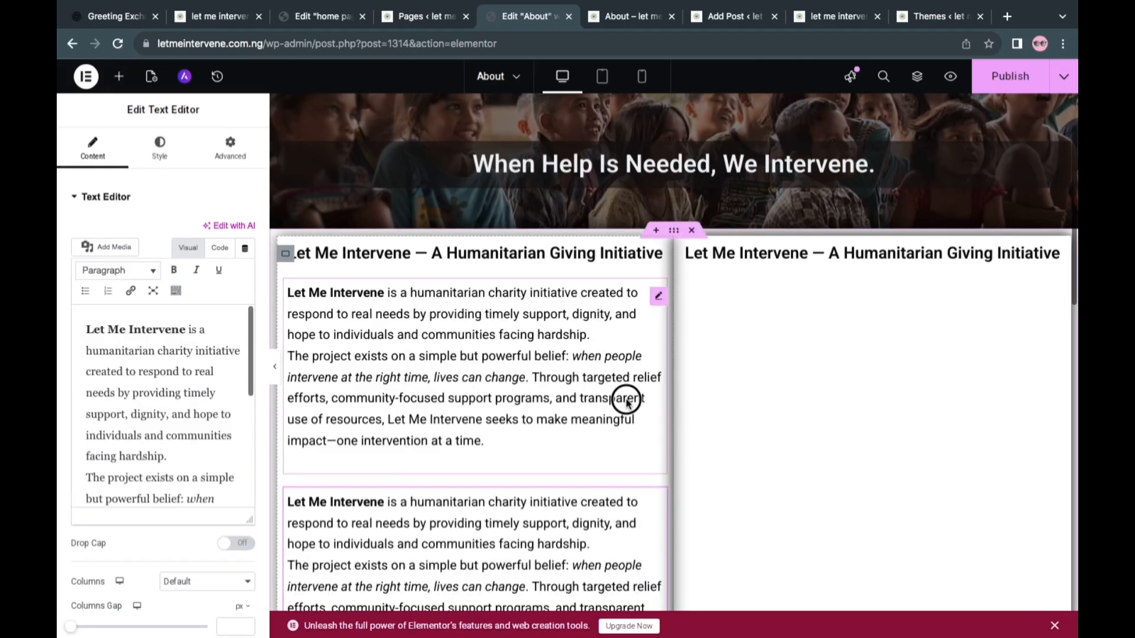
{"action": "left_click_drag", "start_coordinate": [626, 400], "coordinate": [862, 272]}
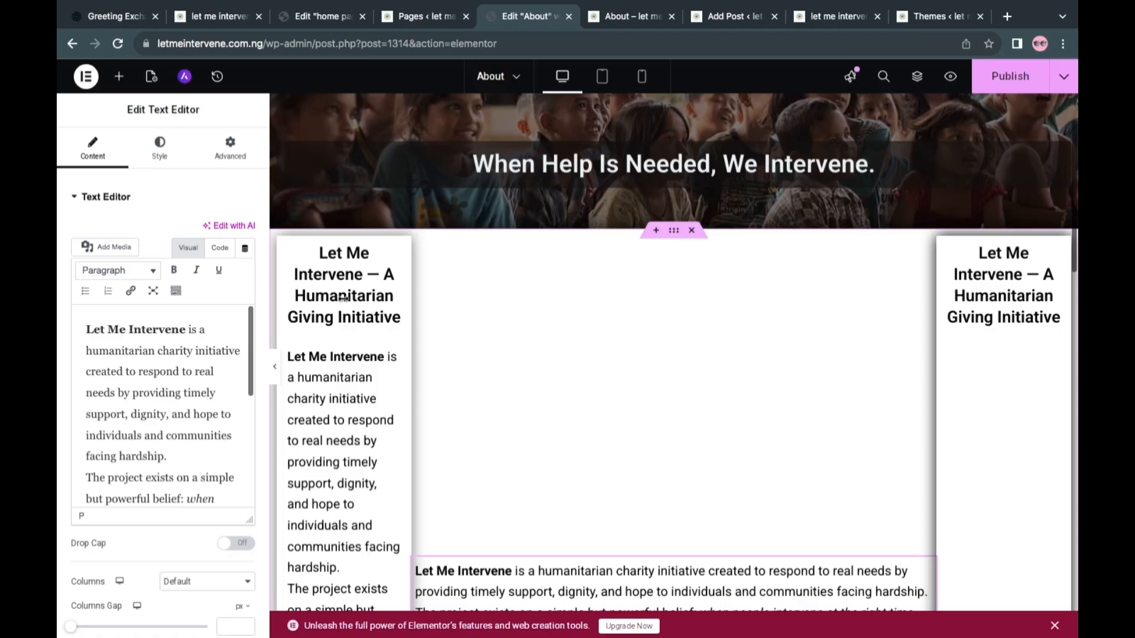
{"action": "left_click", "coordinate": [217, 73]}
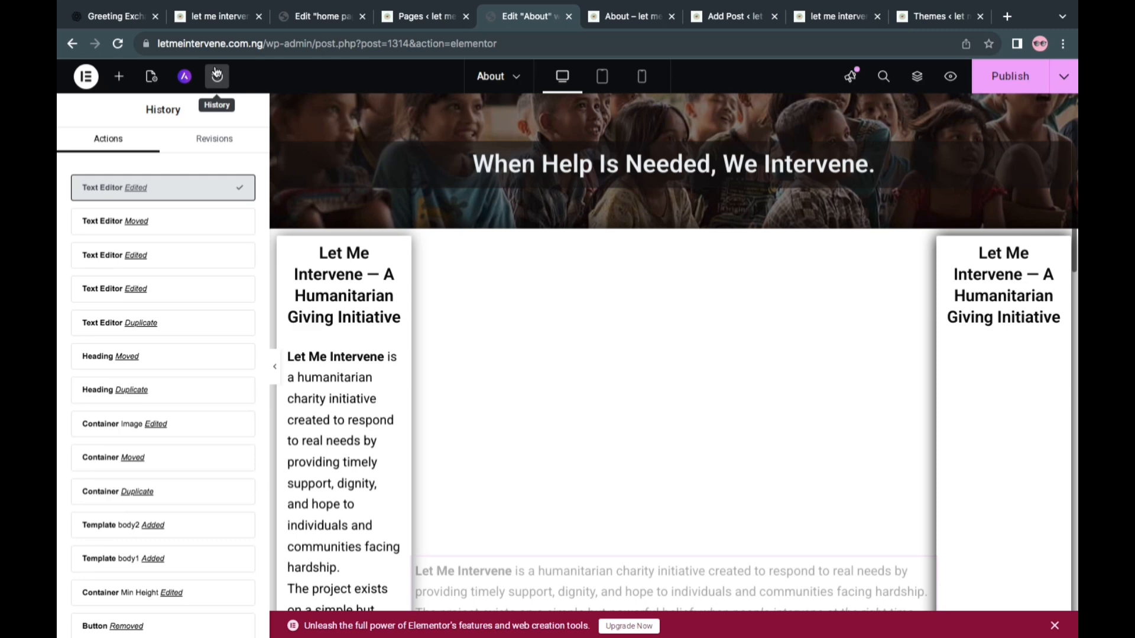
{"action": "left_click", "coordinate": [163, 219]}
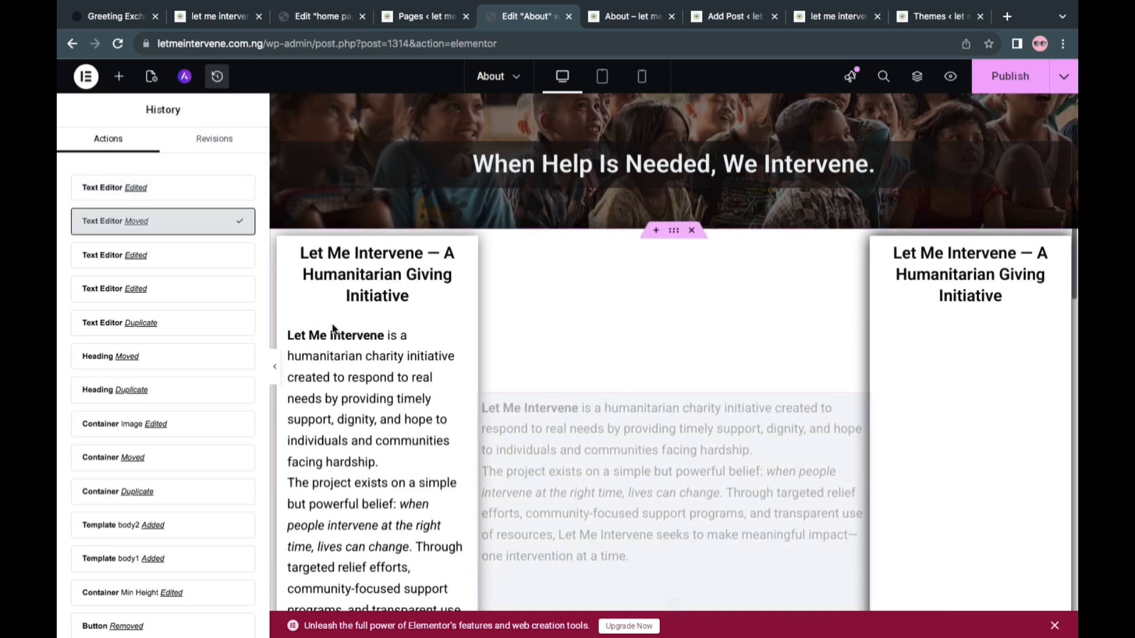
{"action": "left_click", "coordinate": [169, 262]}
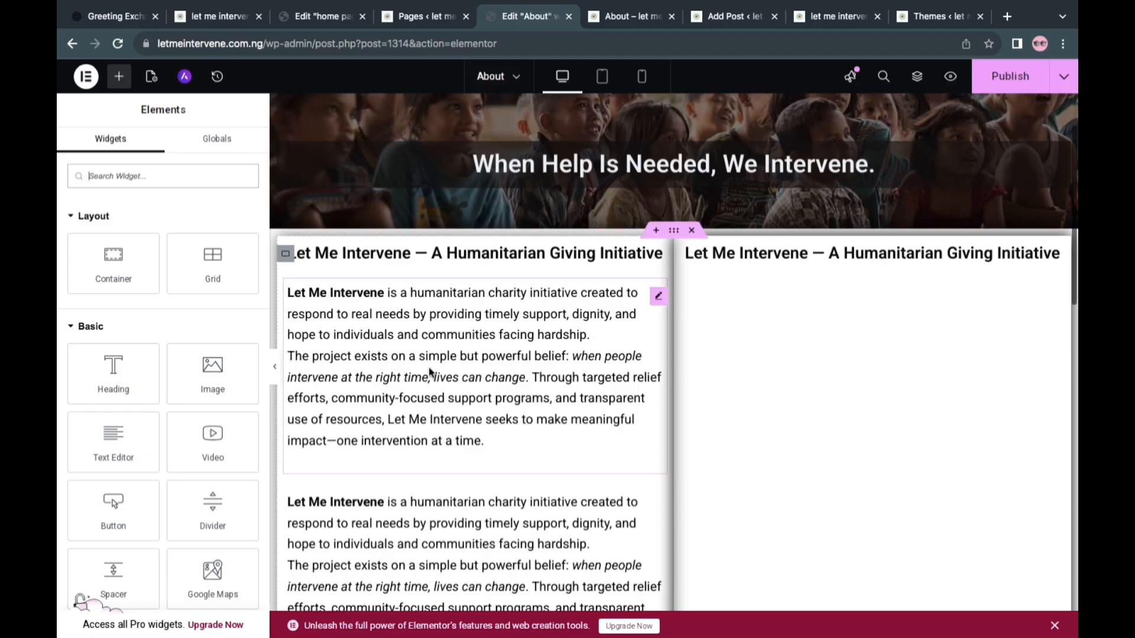
Move one copy of the description below the duplicated heading and replace its text with the copied "Our focus is on:" passage
{"action": "left_click_drag", "start_coordinate": [658, 306], "coordinate": [793, 263]}
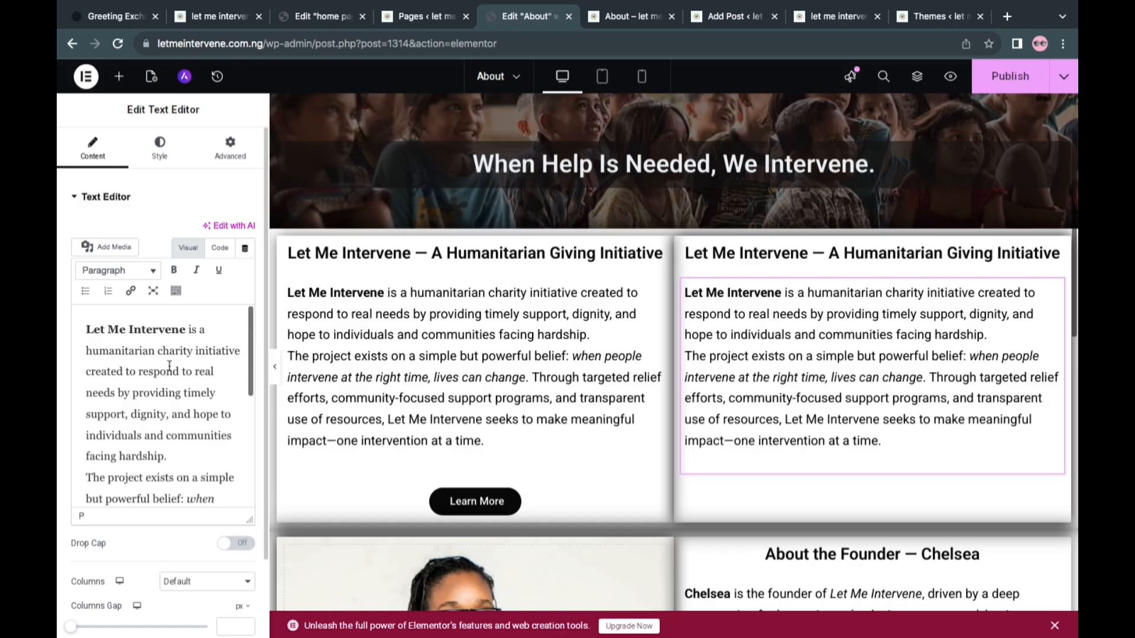
{"action": "key", "text": "ctrl+a"}
{"action": "key", "text": "BackSpace"}
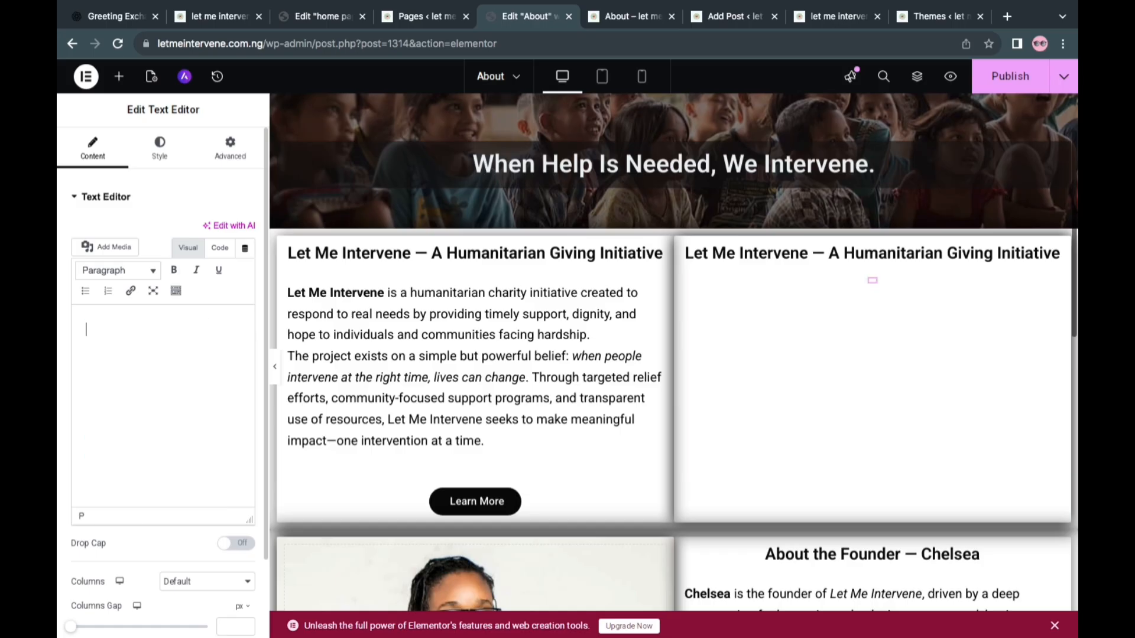
{"action": "right_click", "coordinate": [124, 334]}
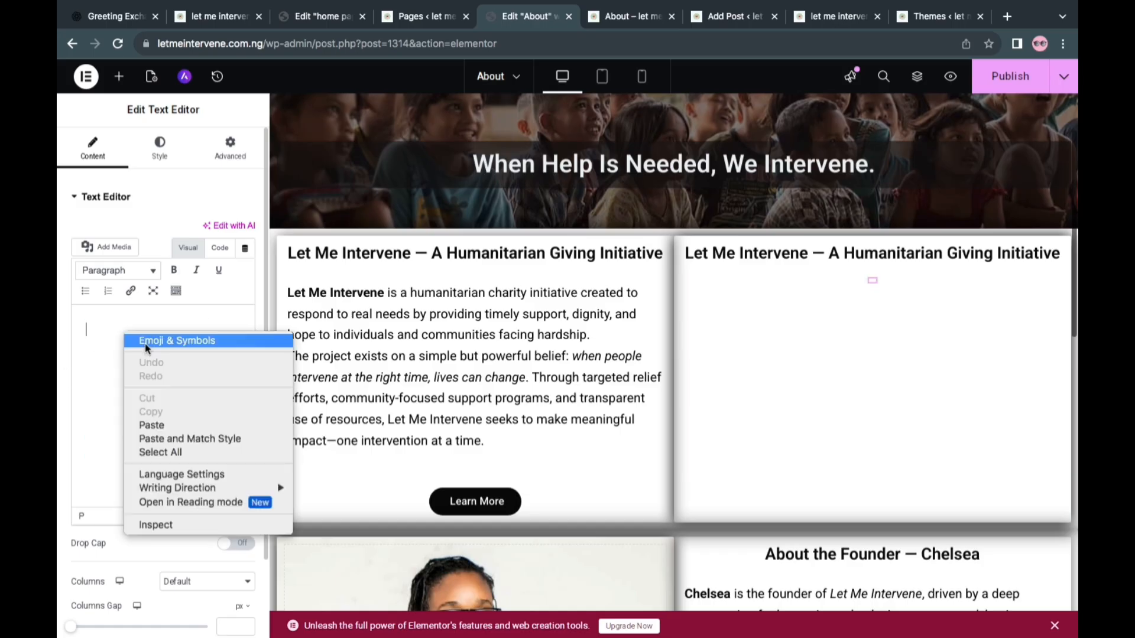
{"action": "left_click", "coordinate": [158, 424]}
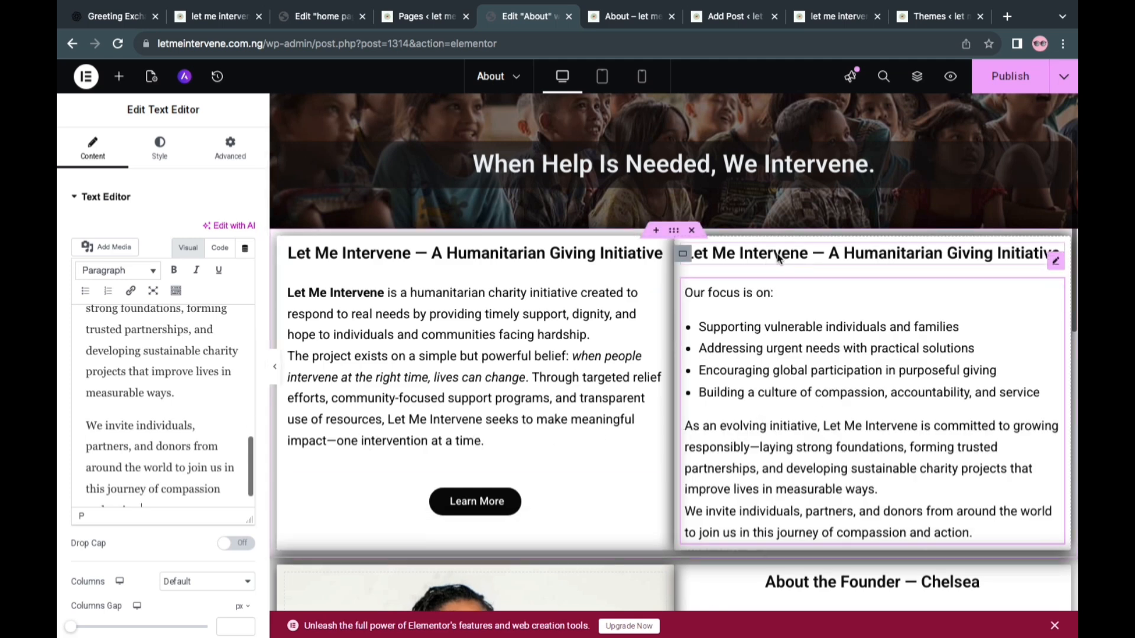
Cut the "Our focus is on:" line from the pasted text and make "Supporting vulnerable individuals and families" the first bullet
{"action": "left_click", "coordinate": [741, 319]}
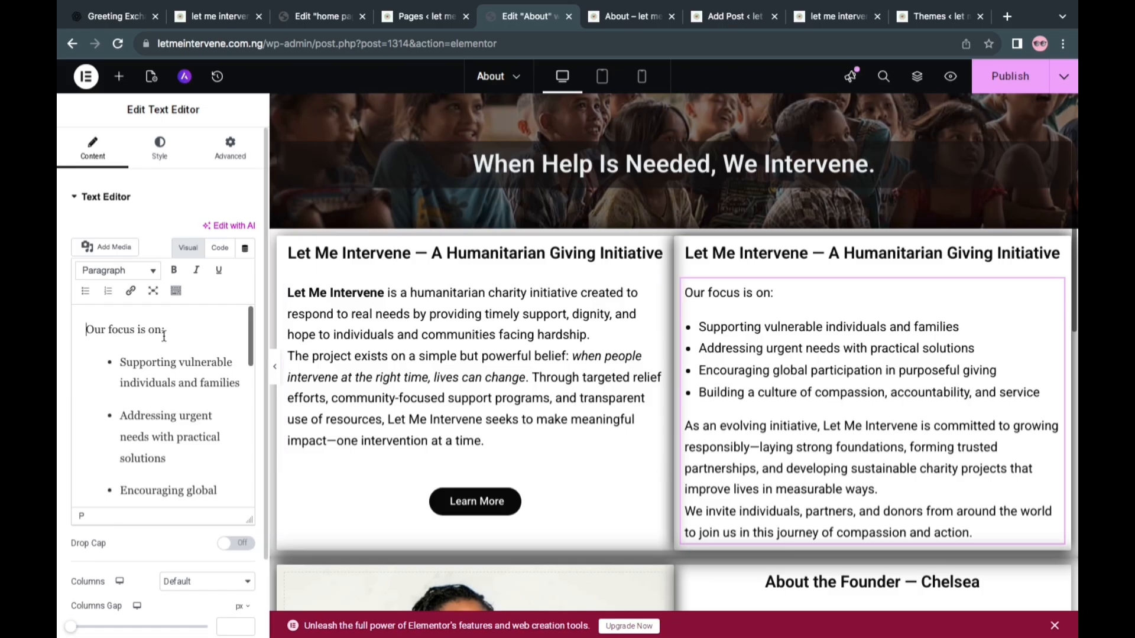
{"action": "left_click_drag", "start_coordinate": [173, 336], "coordinate": [59, 325]}
{"action": "key", "text": "super+c"}
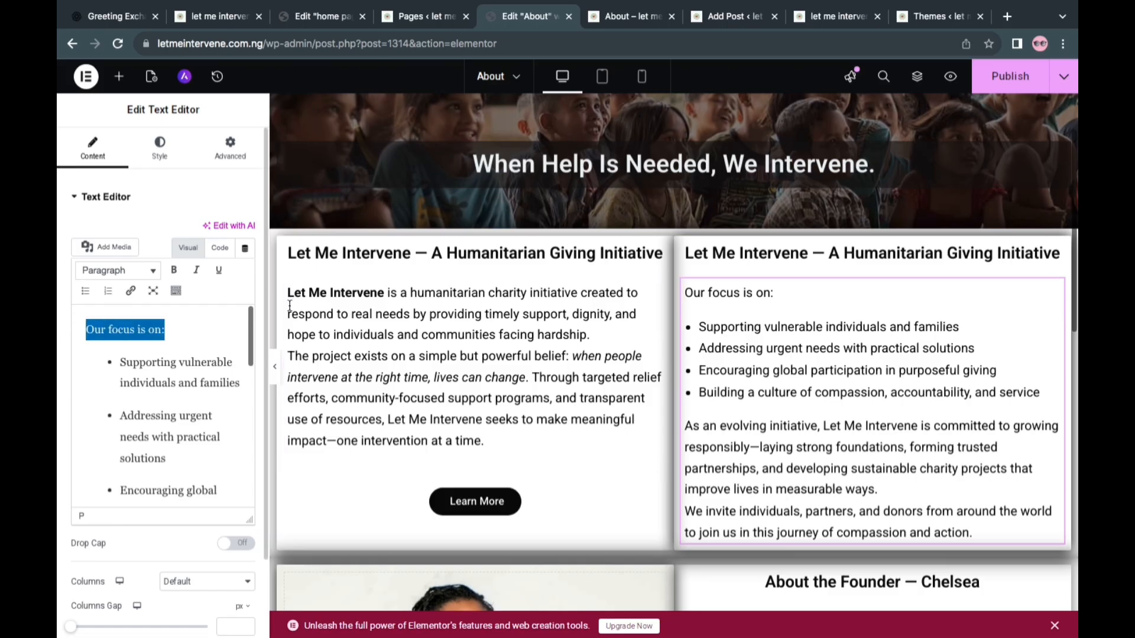
{"action": "key", "text": "BackSpace"}
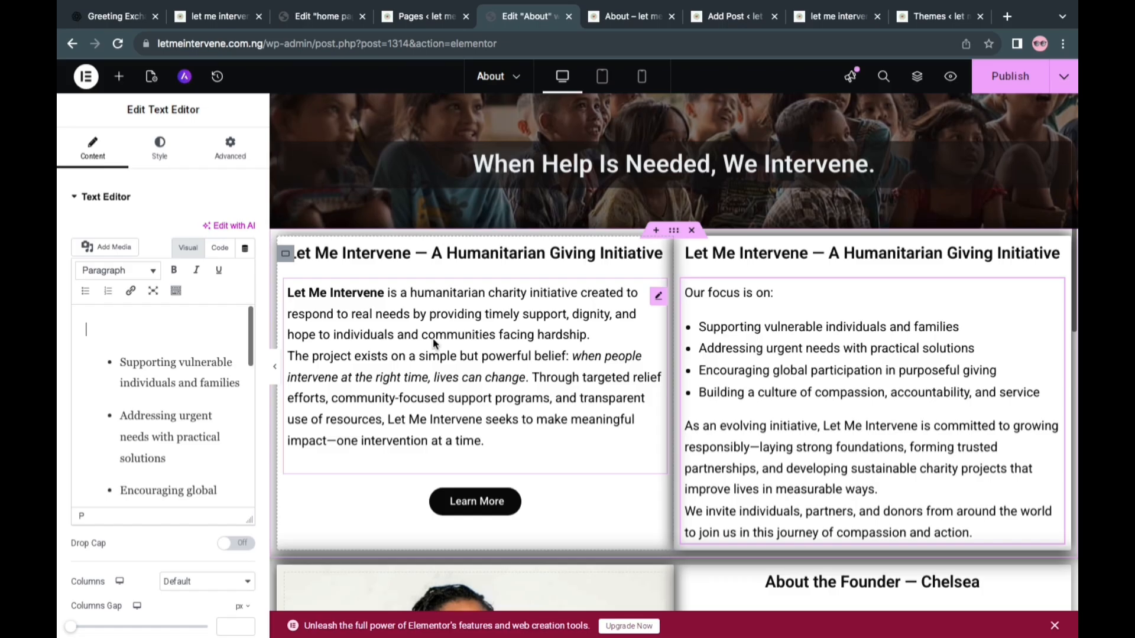
{"action": "key", "text": "Delete"}
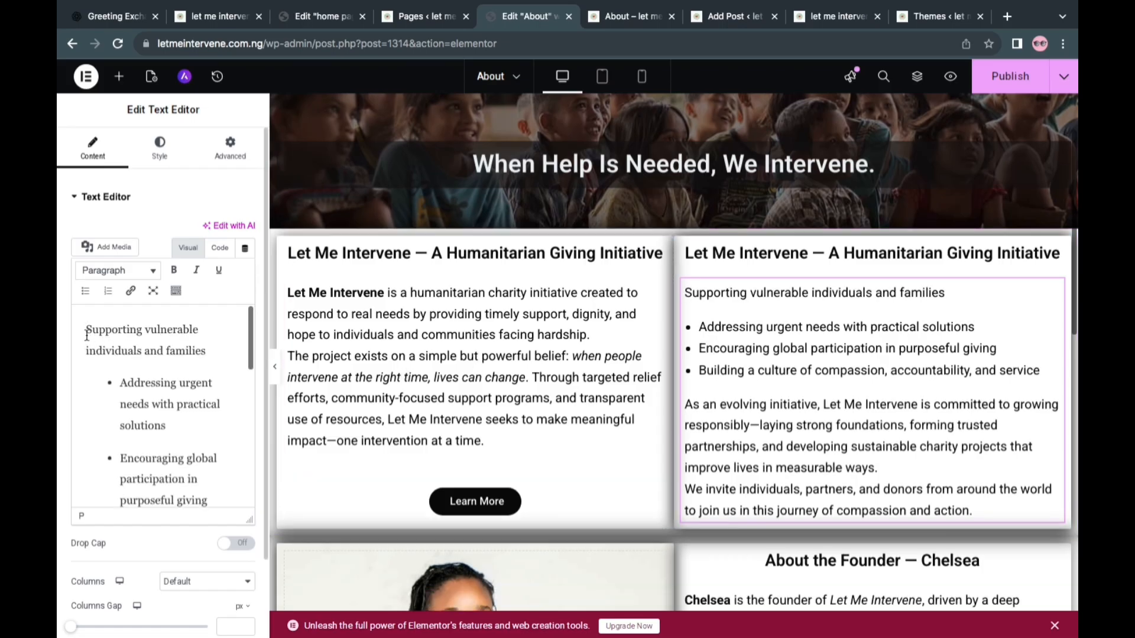
{"action": "left_click", "coordinate": [85, 290]}
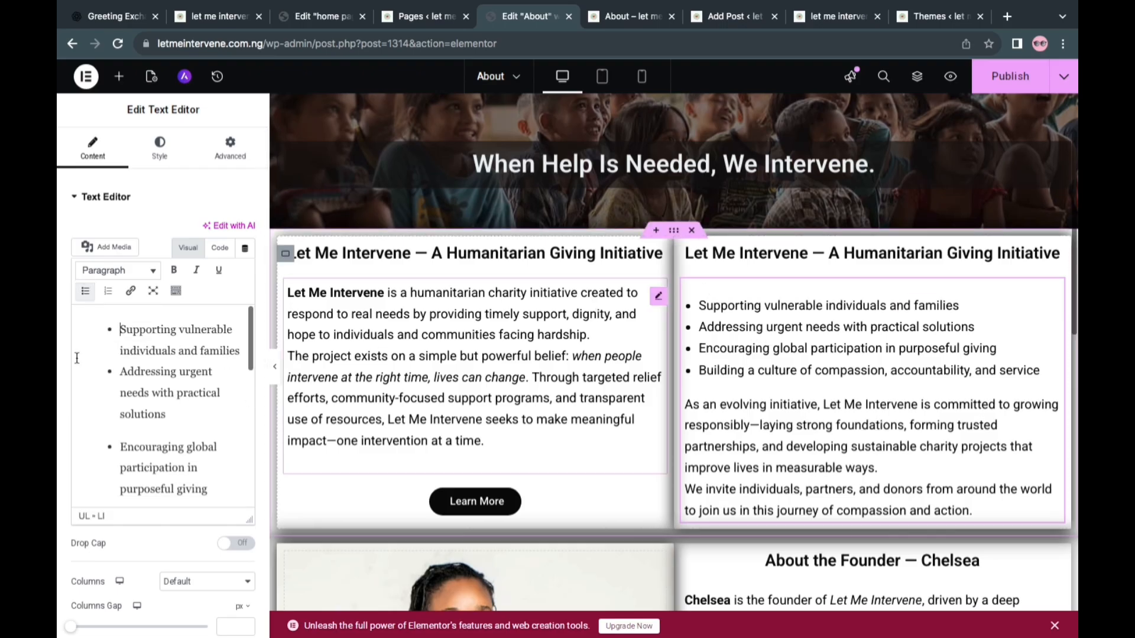
{"action": "scroll", "coordinate": [142, 400], "scroll_direction": "down", "scroll_amount": 2}
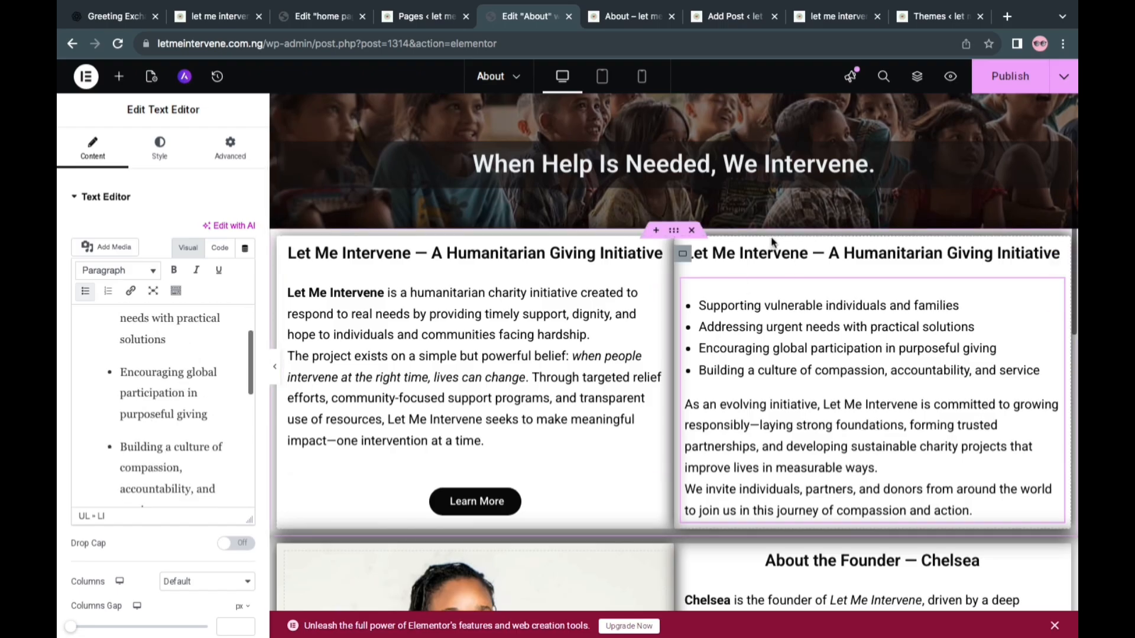
Replace the duplicated heading's title above the bulleted list with "Our focus is on", without the colon
{"action": "left_click", "coordinate": [761, 253]}
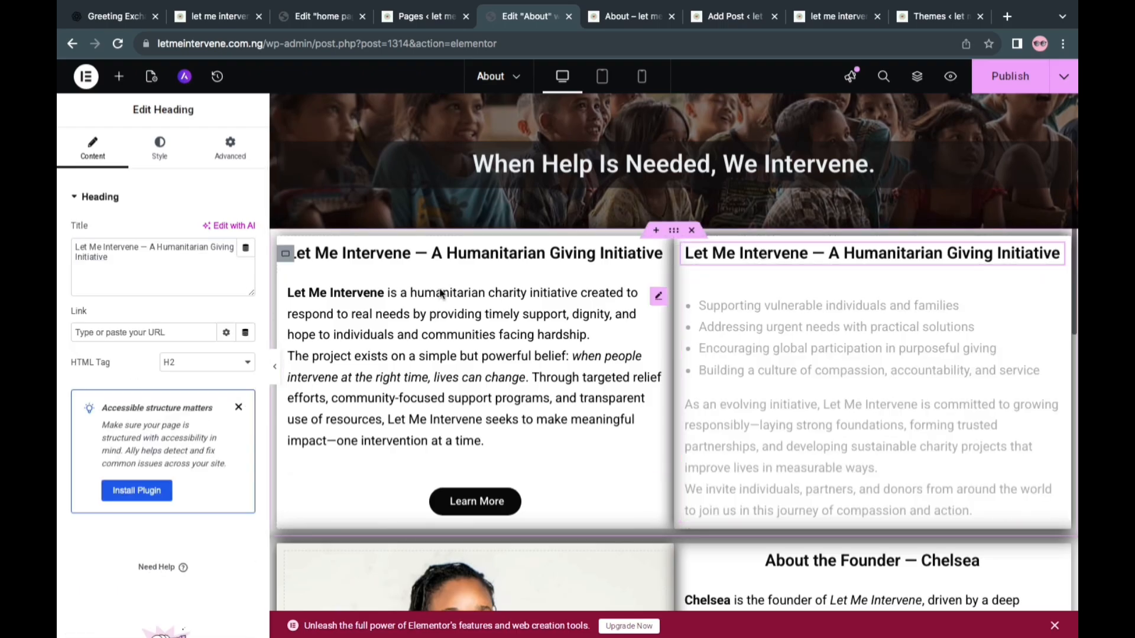
{"action": "triple_click", "coordinate": [124, 261]}
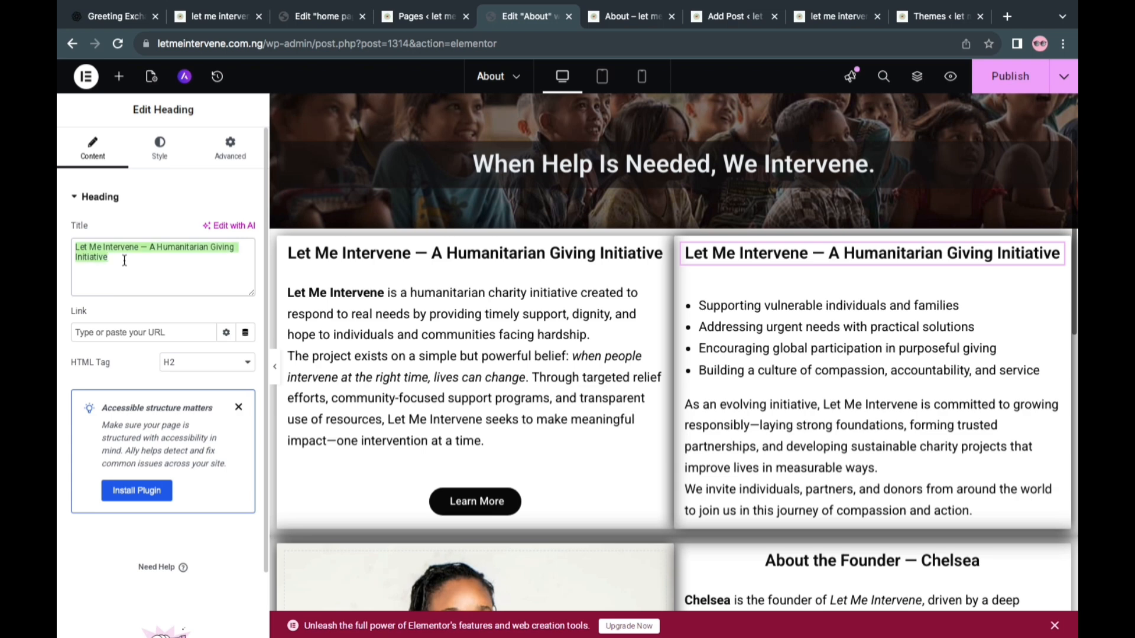
{"action": "key", "text": "BackSpace"}
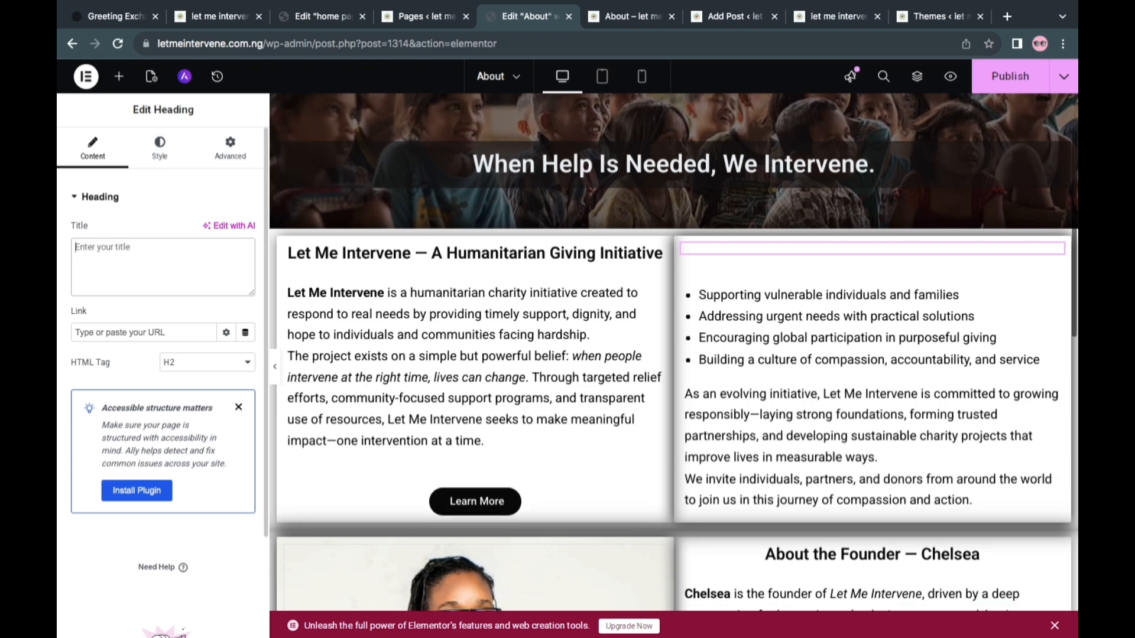
{"action": "right_click", "coordinate": [106, 263]}
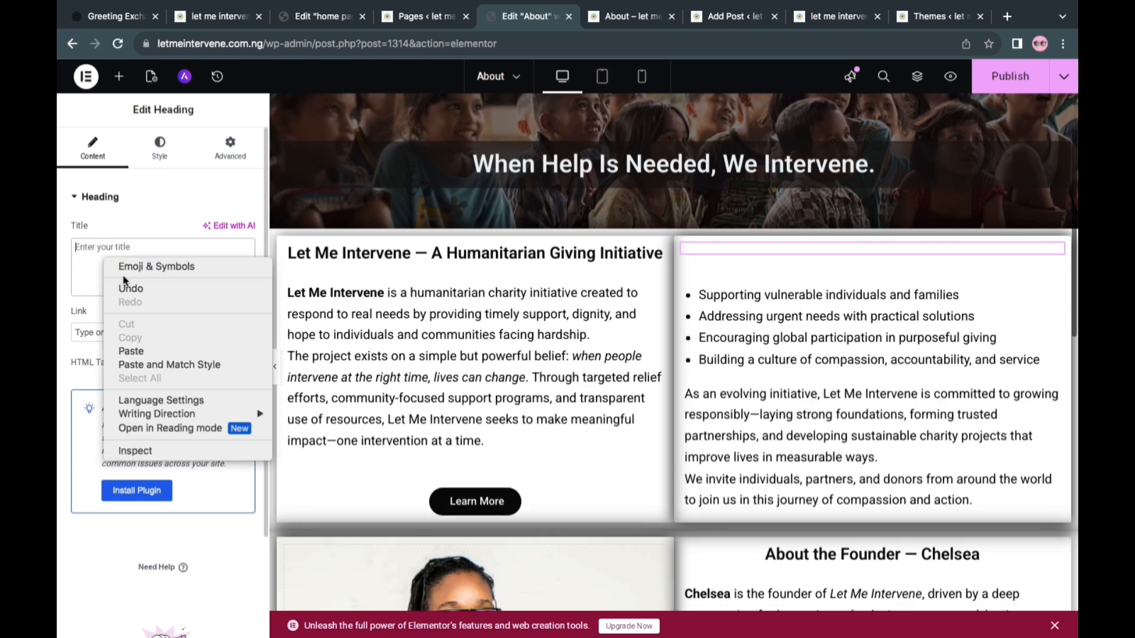
{"action": "left_click", "coordinate": [131, 352]}
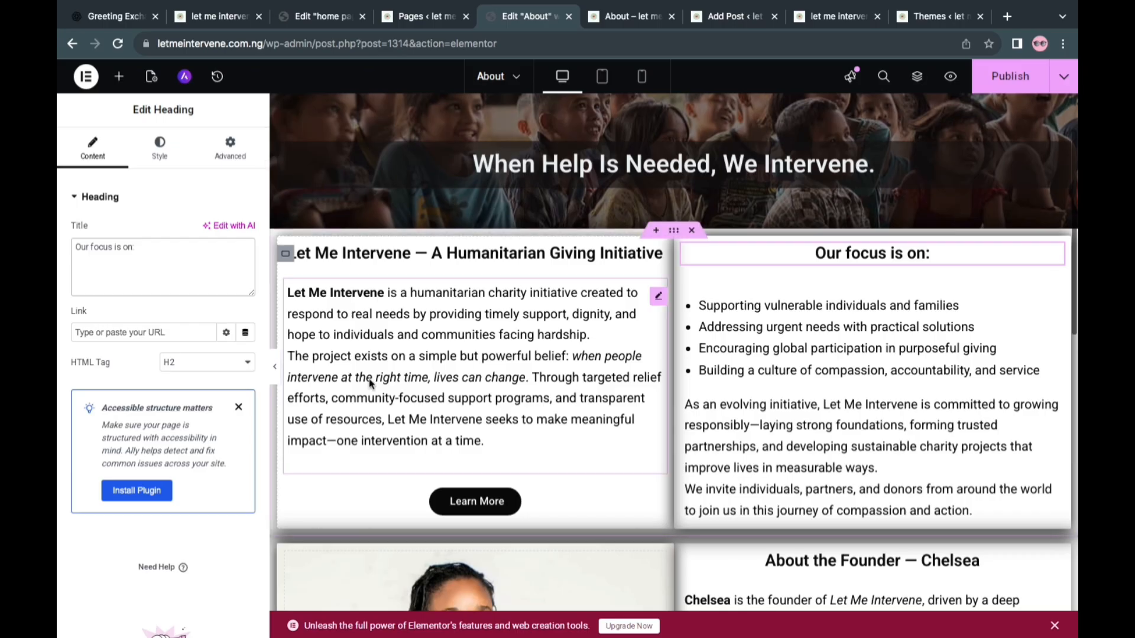
{"action": "left_click", "coordinate": [143, 239]}
{"action": "key", "text": "BackSpace"}
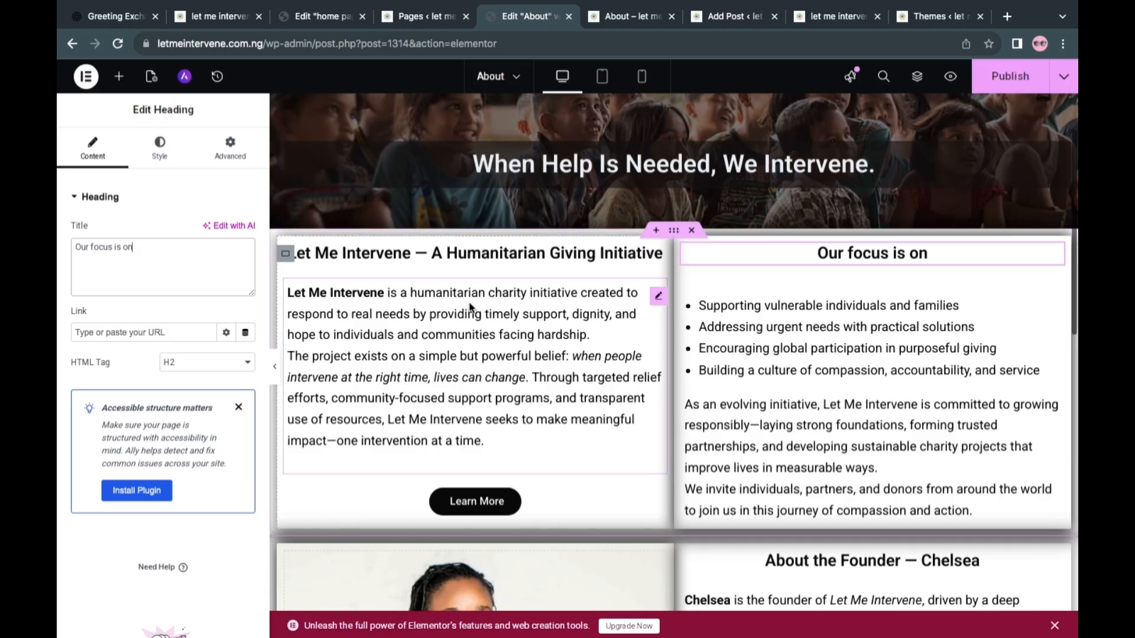
Try a bottom padding of 5 px on the text block with the focus list
{"action": "left_click", "coordinate": [715, 297]}
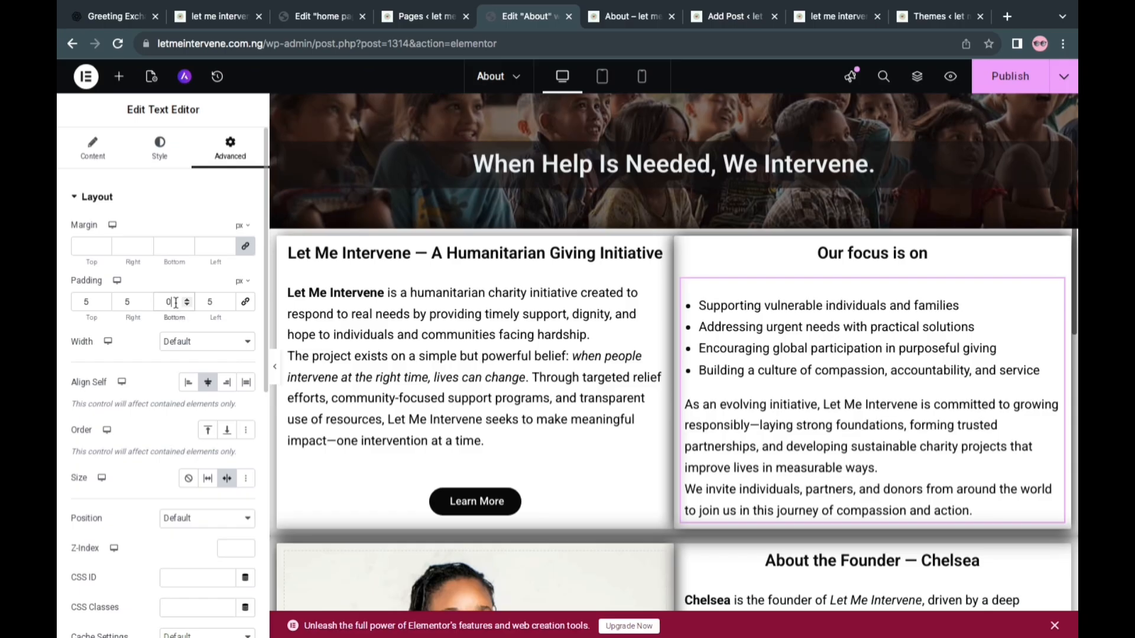
{"action": "type", "text": "5"}
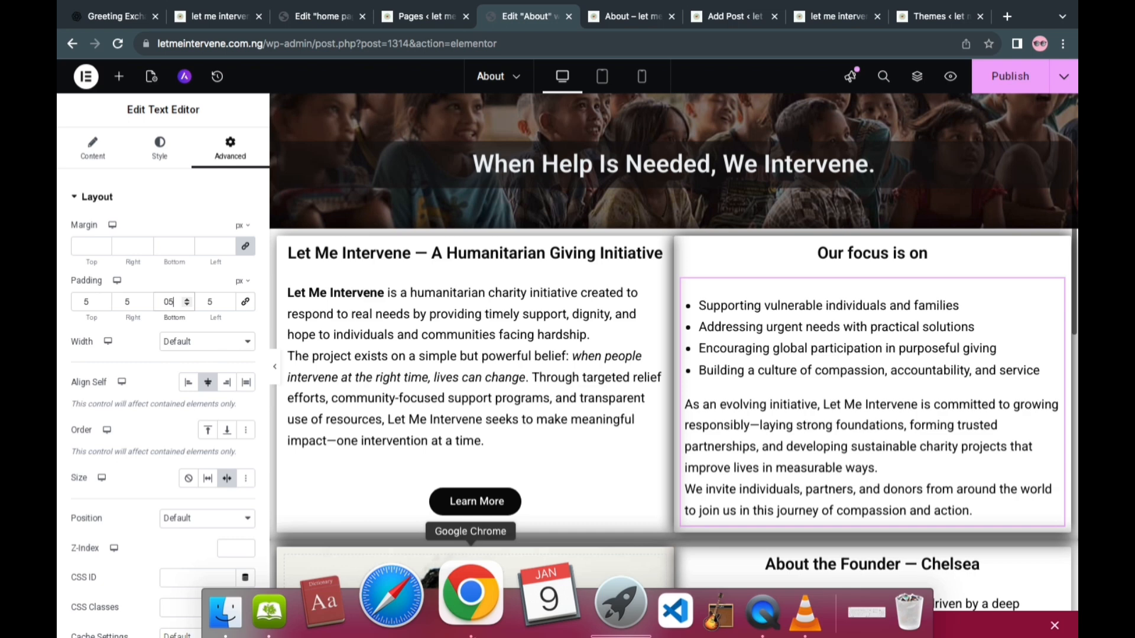
{"action": "left_click", "coordinate": [93, 148]}
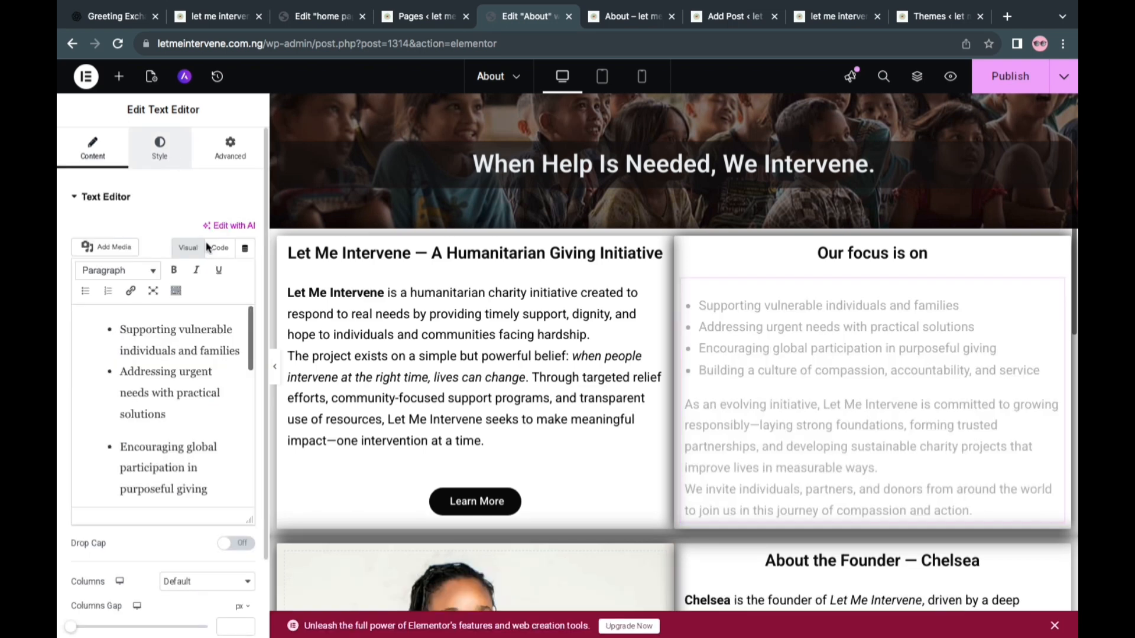
Align the text block with the focus list to the start
{"action": "left_click", "coordinate": [160, 148]}
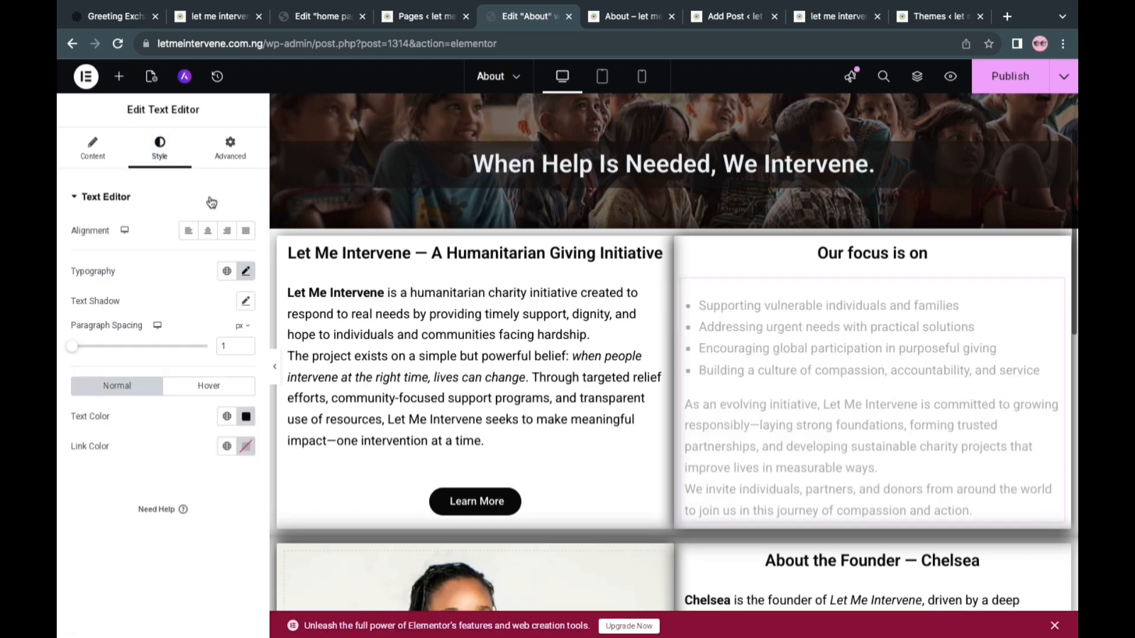
{"action": "left_click", "coordinate": [189, 232]}
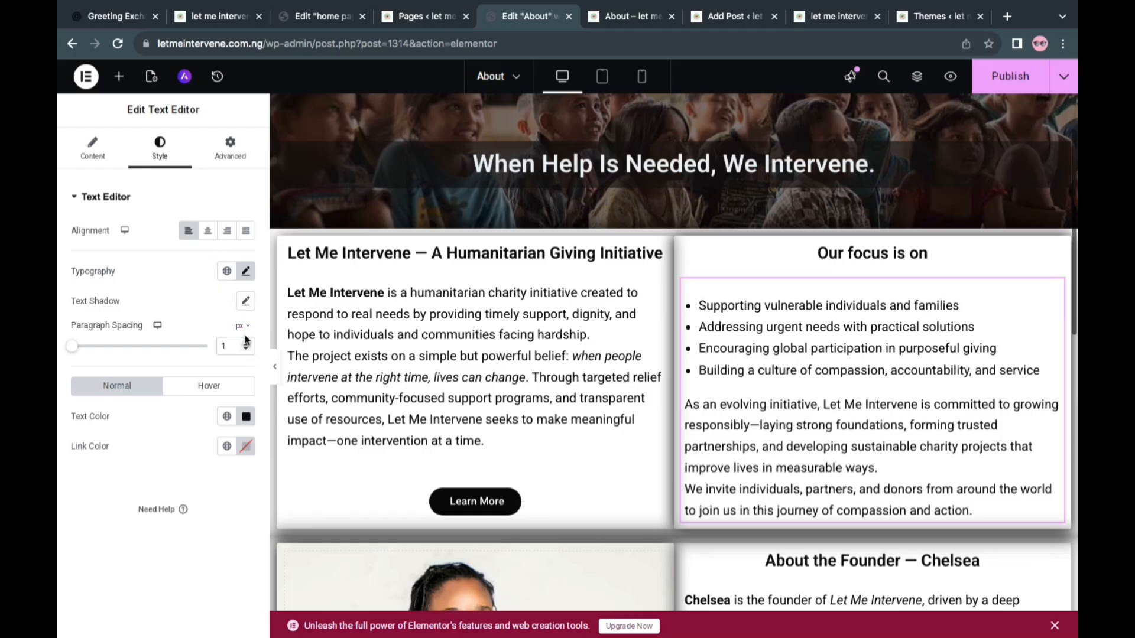
{"action": "left_click", "coordinate": [243, 305]}
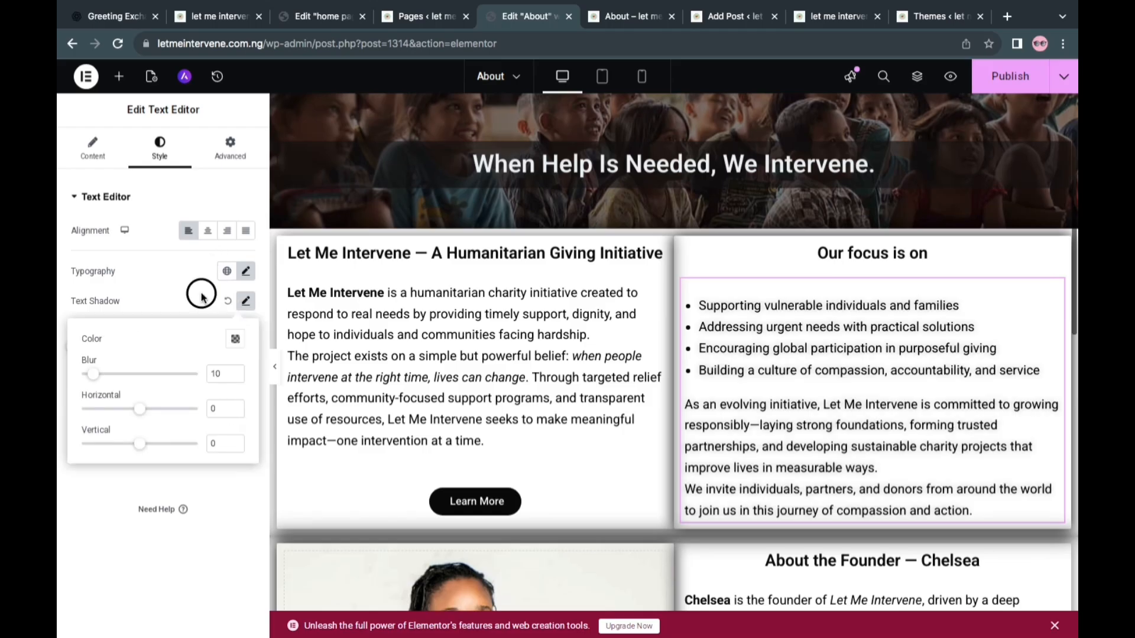
{"action": "left_click", "coordinate": [223, 303]}
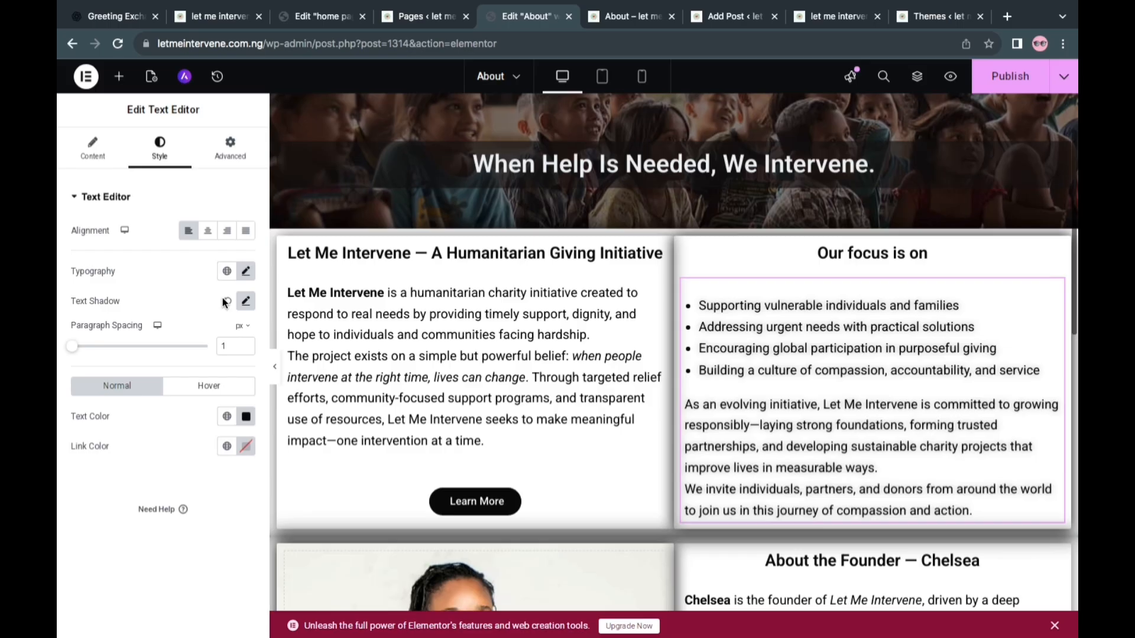
{"action": "left_click", "coordinate": [245, 302]}
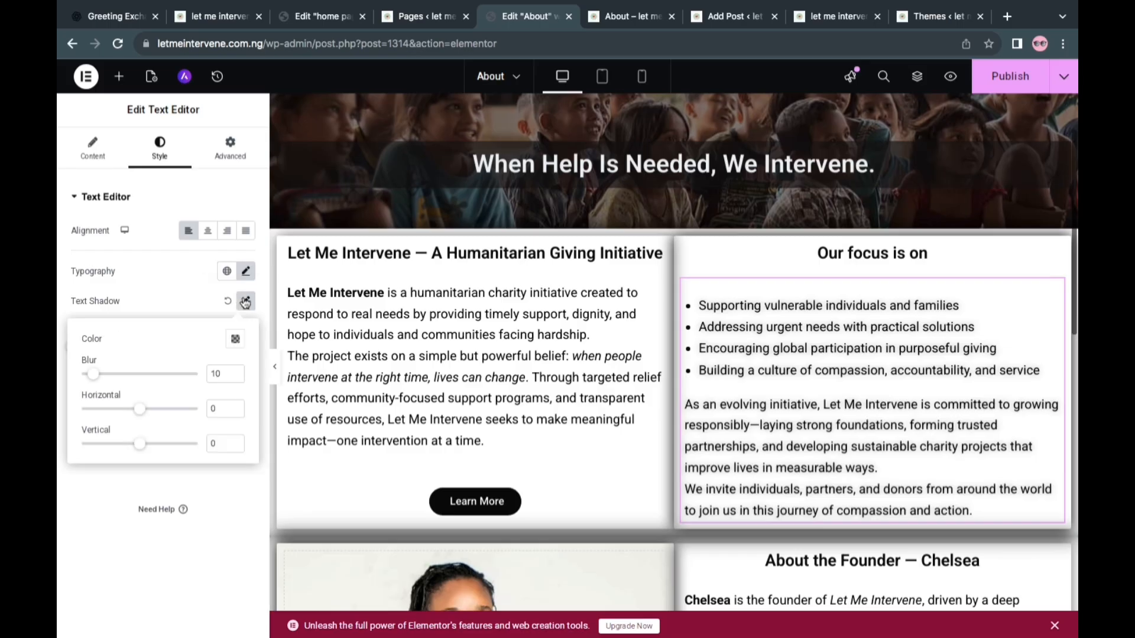
{"action": "left_click", "coordinate": [245, 303]}
{"action": "left_click", "coordinate": [230, 303]}
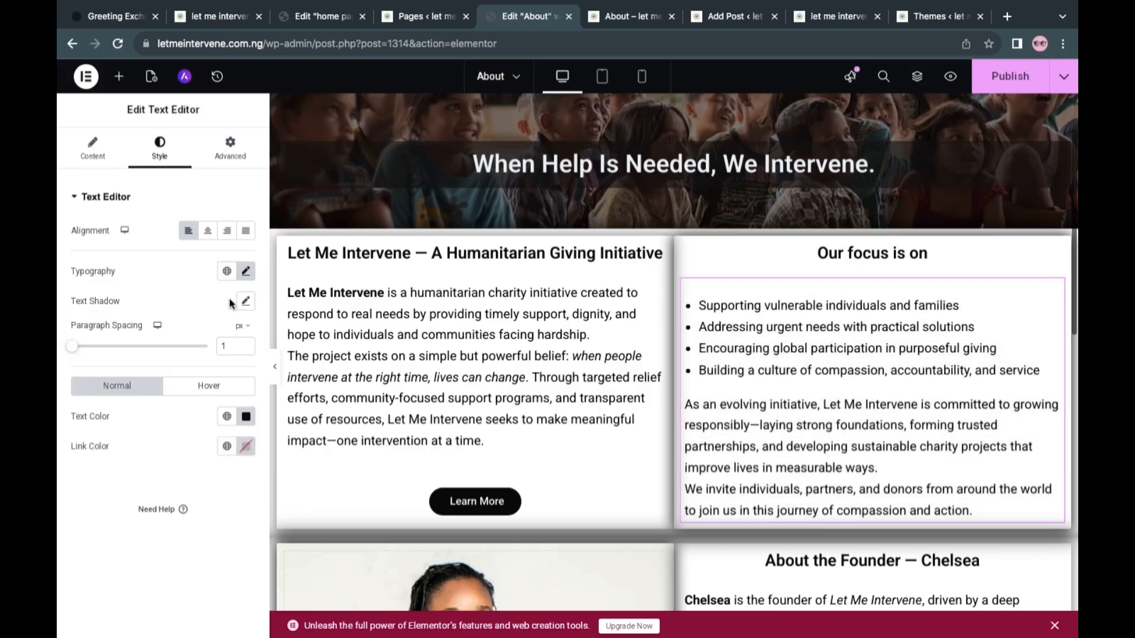
Set the focus list text's font size to 17 px and publish the About page
{"action": "left_click", "coordinate": [245, 272]}
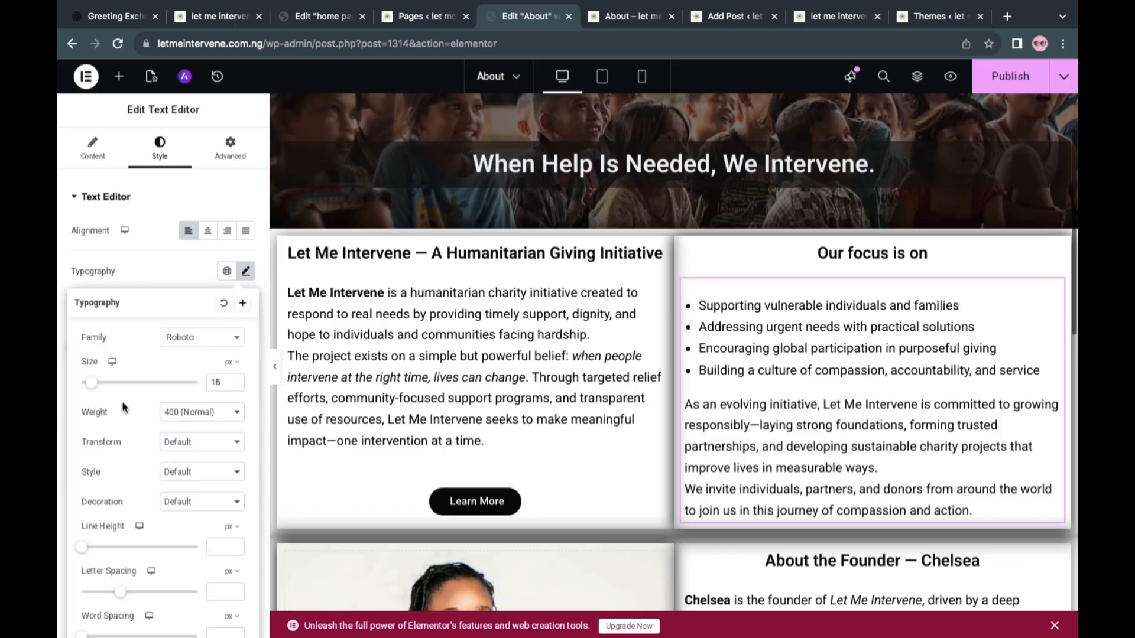
{"action": "left_click", "coordinate": [240, 388]}
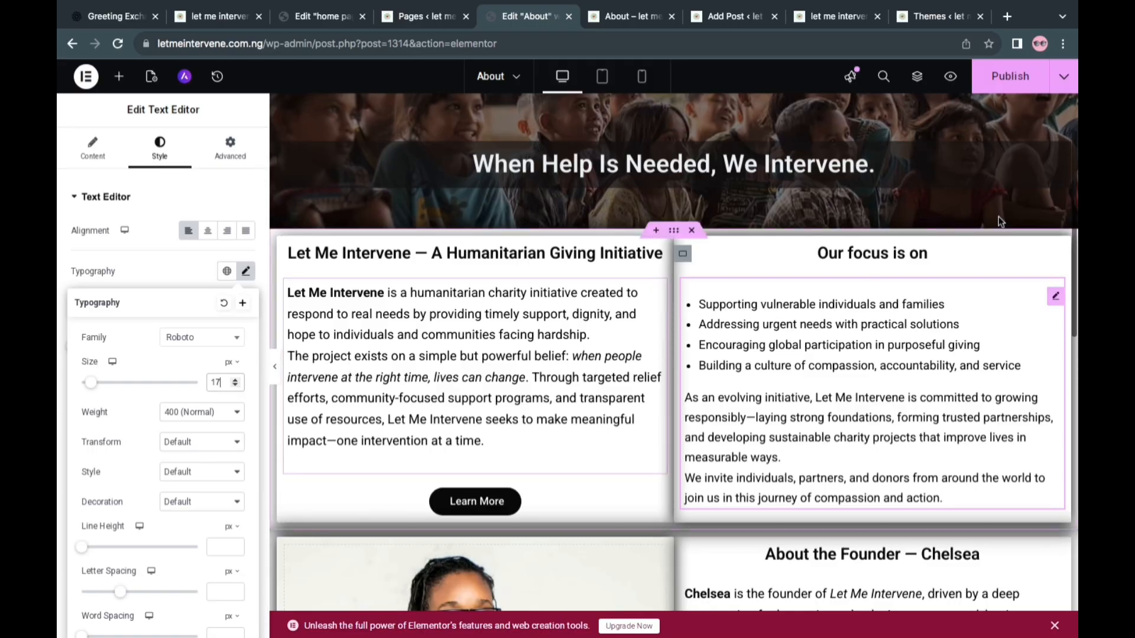
{"action": "left_click", "coordinate": [999, 83]}
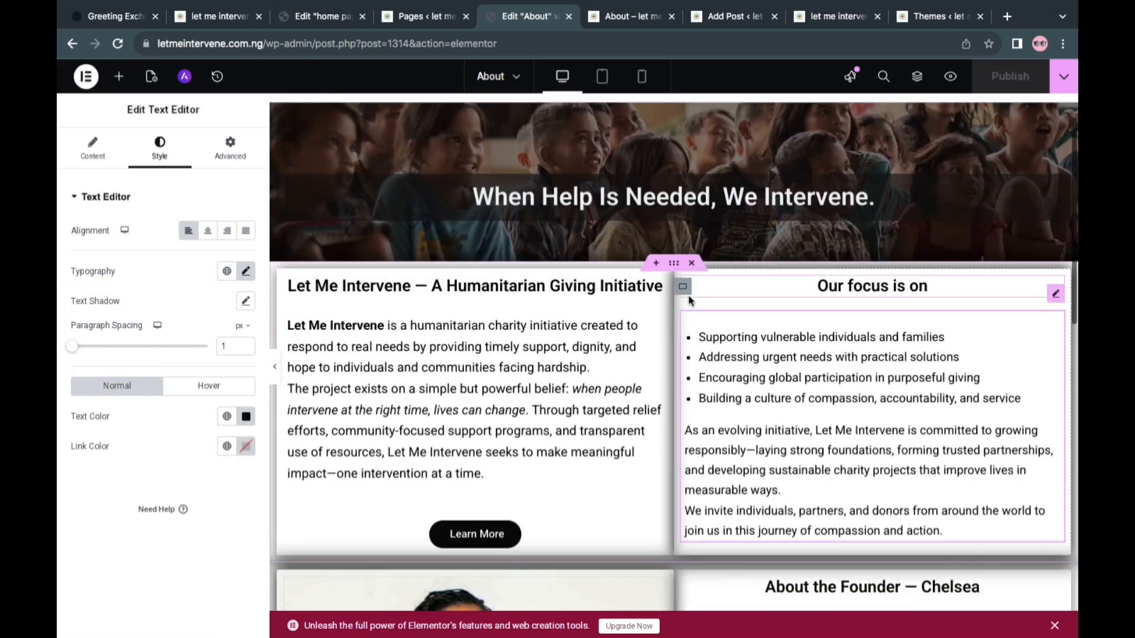
Switch to the ChatGPT conversation and copy the founder's beliefs passage, from its "believes that:" line through the closing leadership paragraph
{"action": "key", "text": "alt+Tab"}
{"action": "left_click_drag", "start_coordinate": [388, 326], "coordinate": [448, 487]}
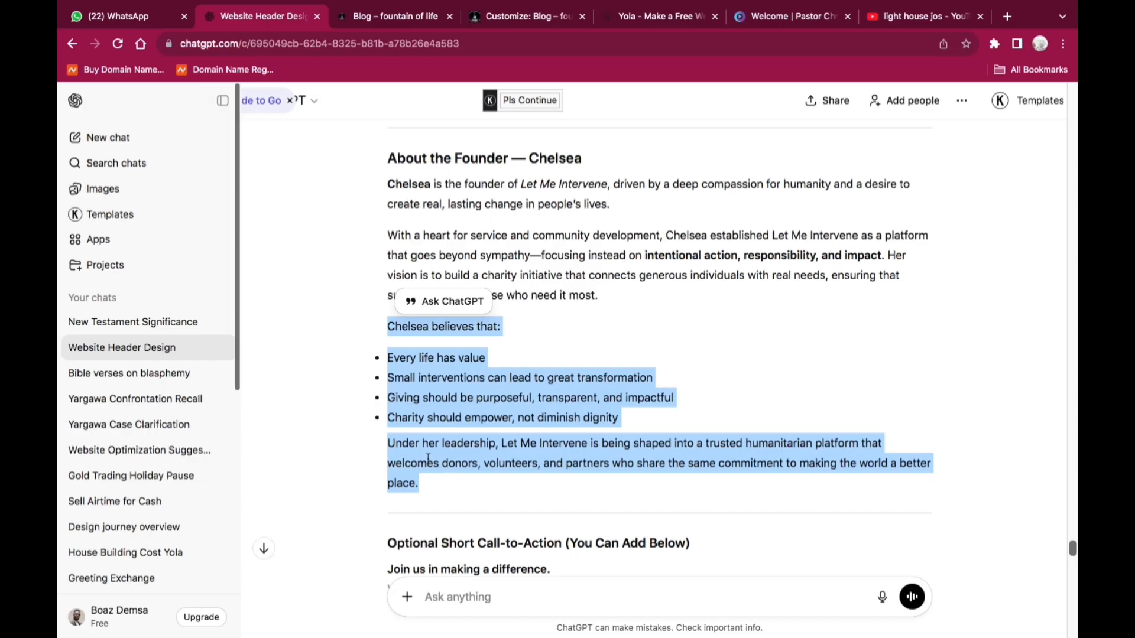
{"action": "right_click", "coordinate": [428, 459]}
{"action": "left_click", "coordinate": [451, 472]}
Return to the About page in Elementor and replace the founder section's description with the copied beliefs passage
{"action": "key", "text": "alt+Tab"}
{"action": "scroll", "coordinate": [638, 356], "scroll_direction": "down", "scroll_amount": 2}
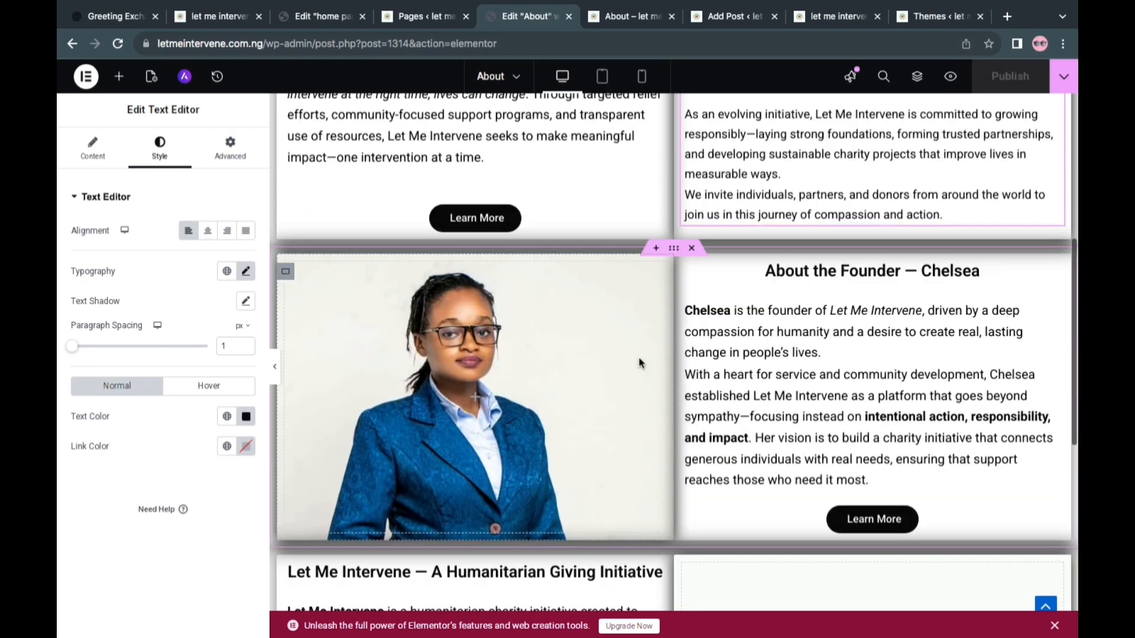
{"action": "left_click", "coordinate": [743, 350]}
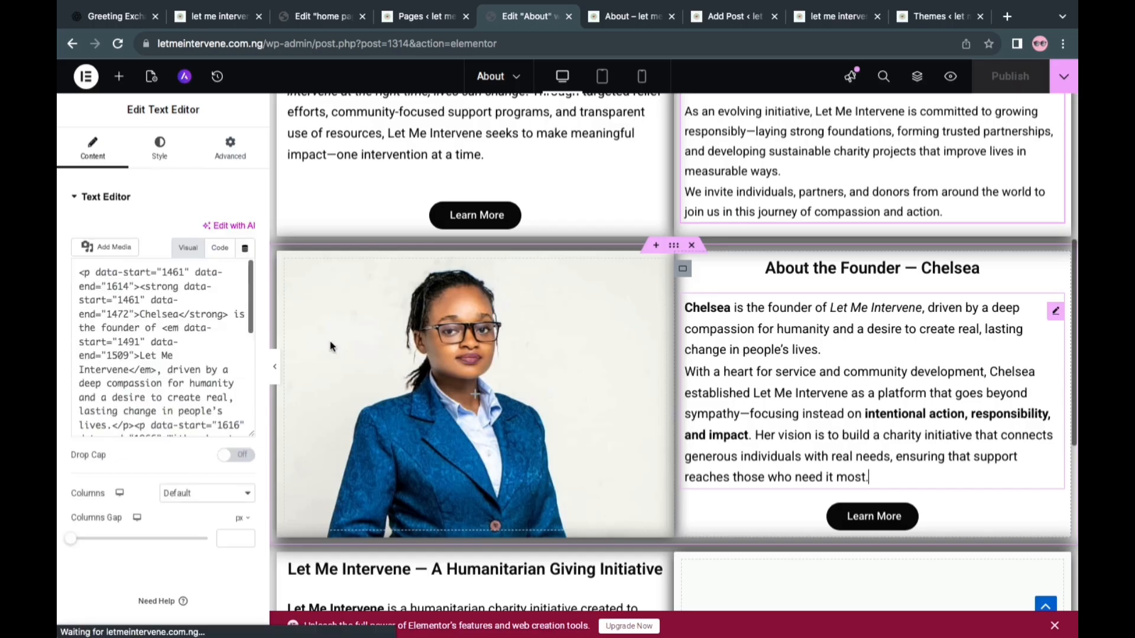
{"action": "key", "text": "ctrl+a"}
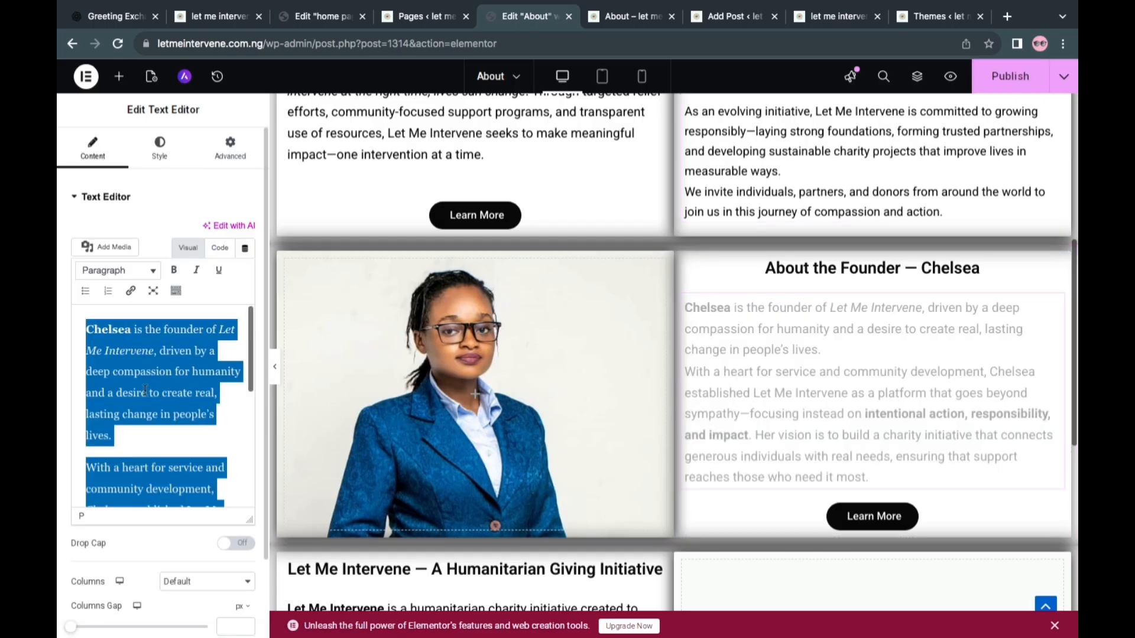
{"action": "key", "text": "BackSpace"}
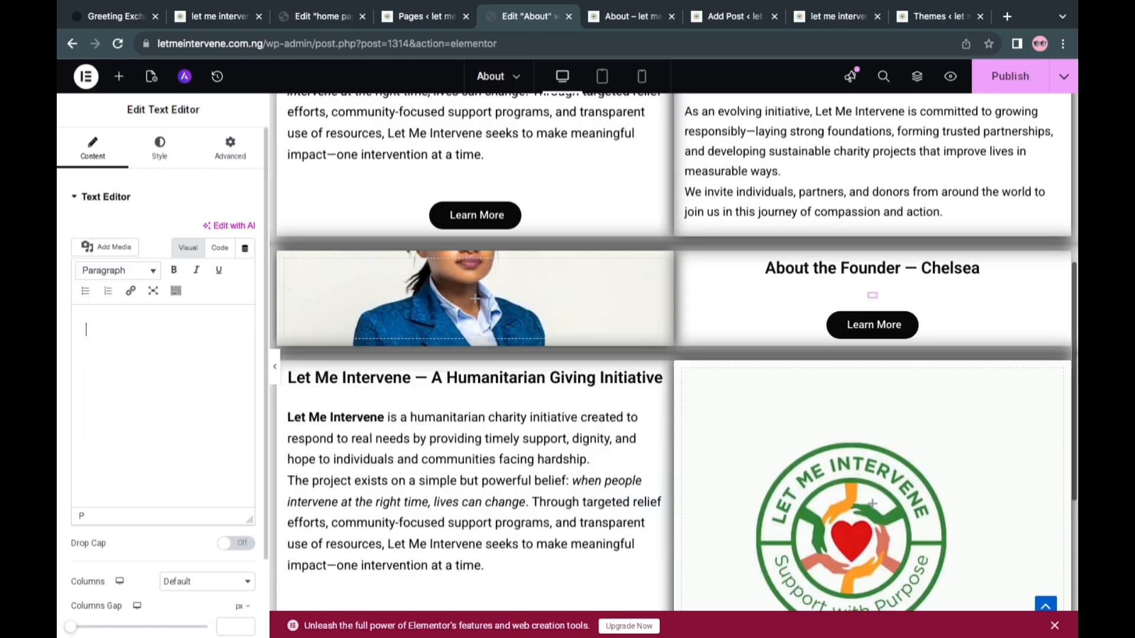
{"action": "right_click", "coordinate": [92, 334]}
{"action": "left_click", "coordinate": [119, 421]}
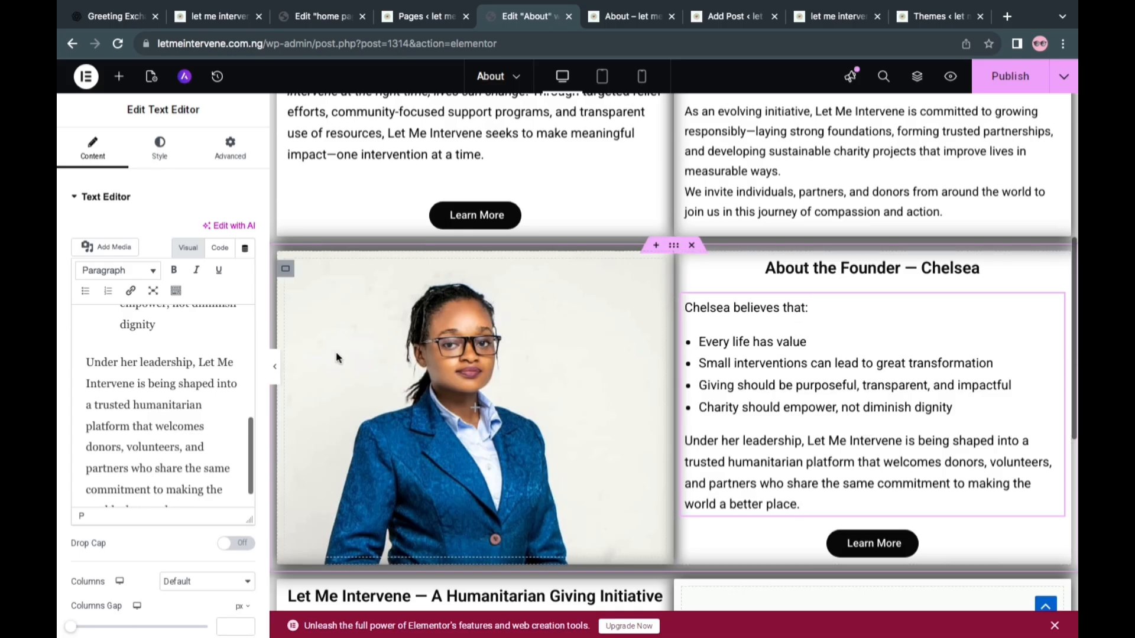
Cut the opening "believes that:" line from the founder section's pasted text
{"action": "scroll", "coordinate": [148, 354], "scroll_direction": "up", "scroll_amount": 1}
{"action": "scroll", "coordinate": [148, 354], "scroll_direction": "up", "scroll_amount": 5}
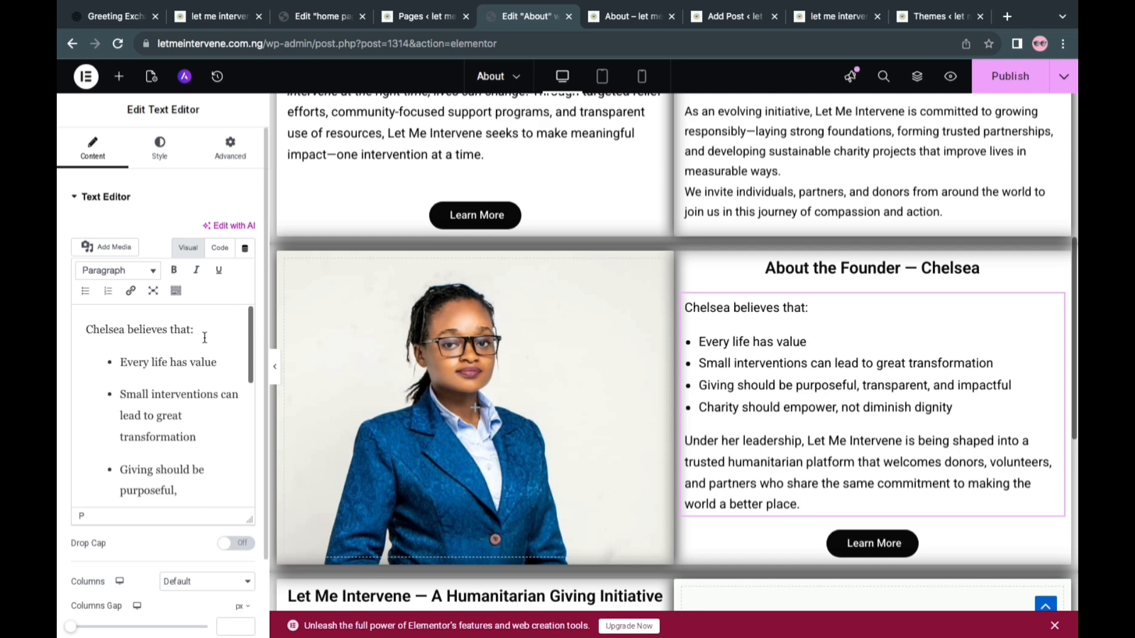
{"action": "left_click_drag", "start_coordinate": [203, 331], "coordinate": [71, 332]}
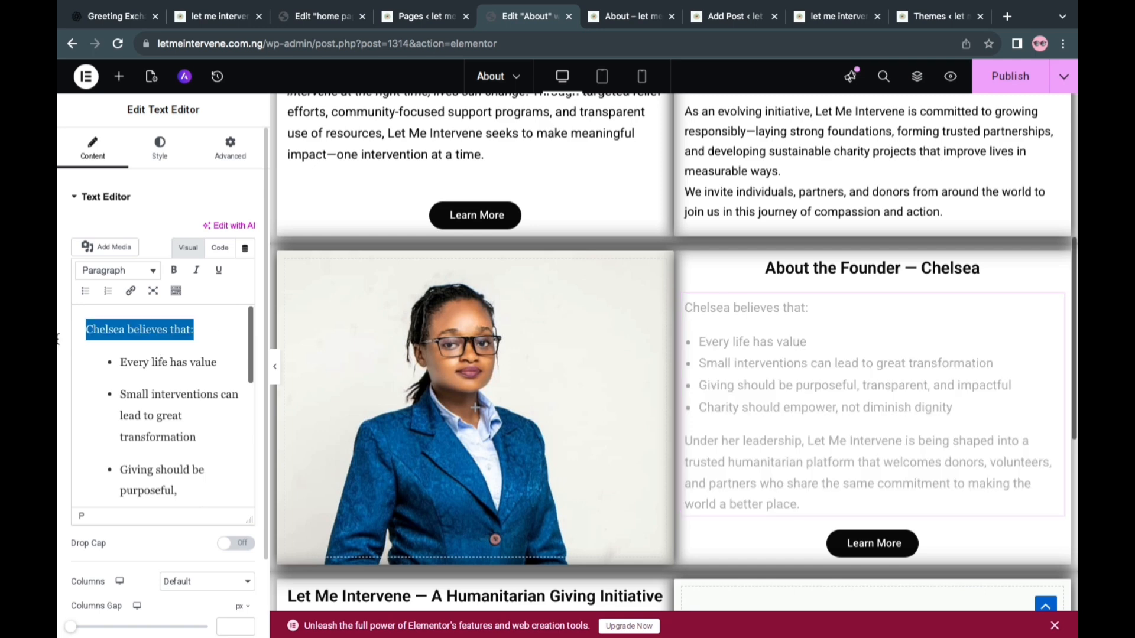
{"action": "key", "text": "BackSpace"}
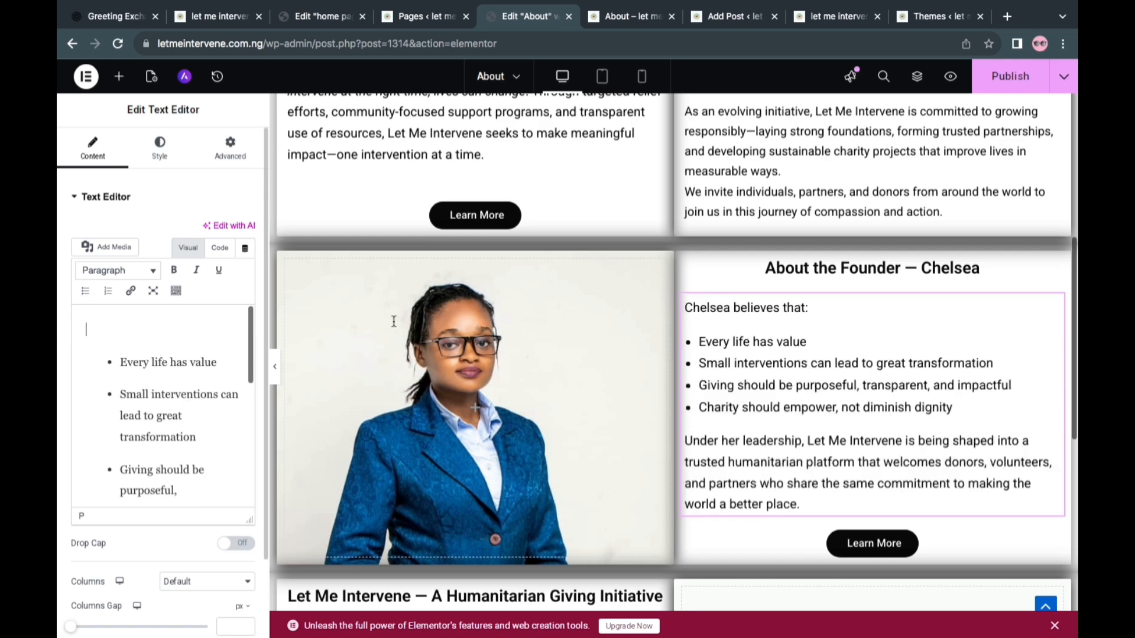
Remove the empty line above the founder's list and keep "Every life has value" as the first bullet
{"action": "left_click", "coordinate": [111, 361]}
{"action": "key", "text": "BackSpace"}
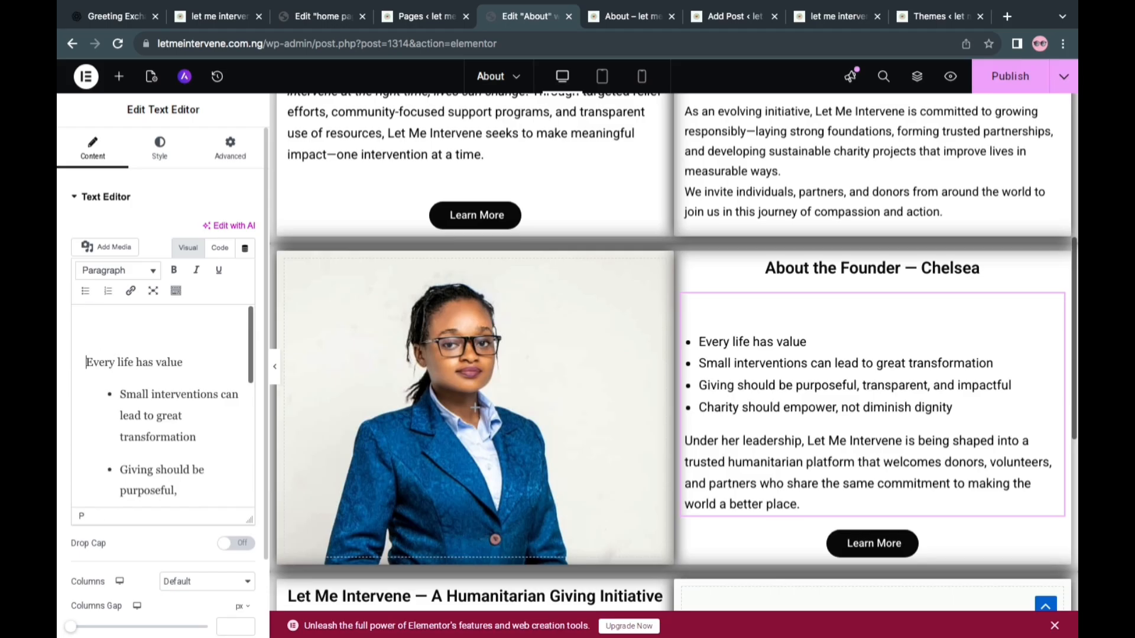
{"action": "left_click", "coordinate": [85, 290]}
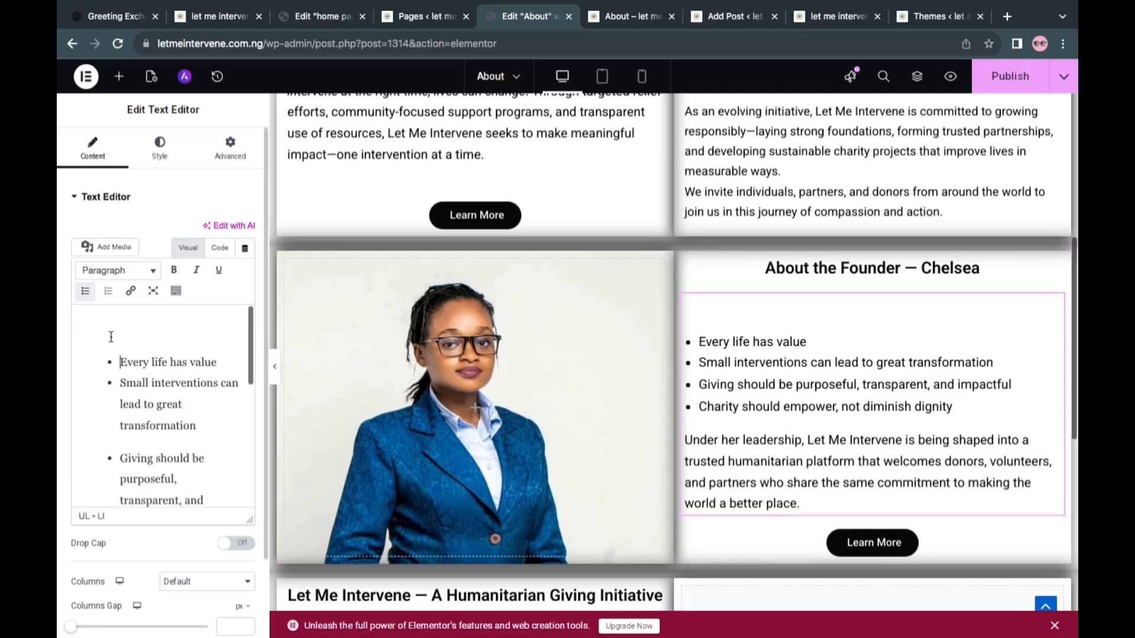
{"action": "key", "text": "BackSpace"}
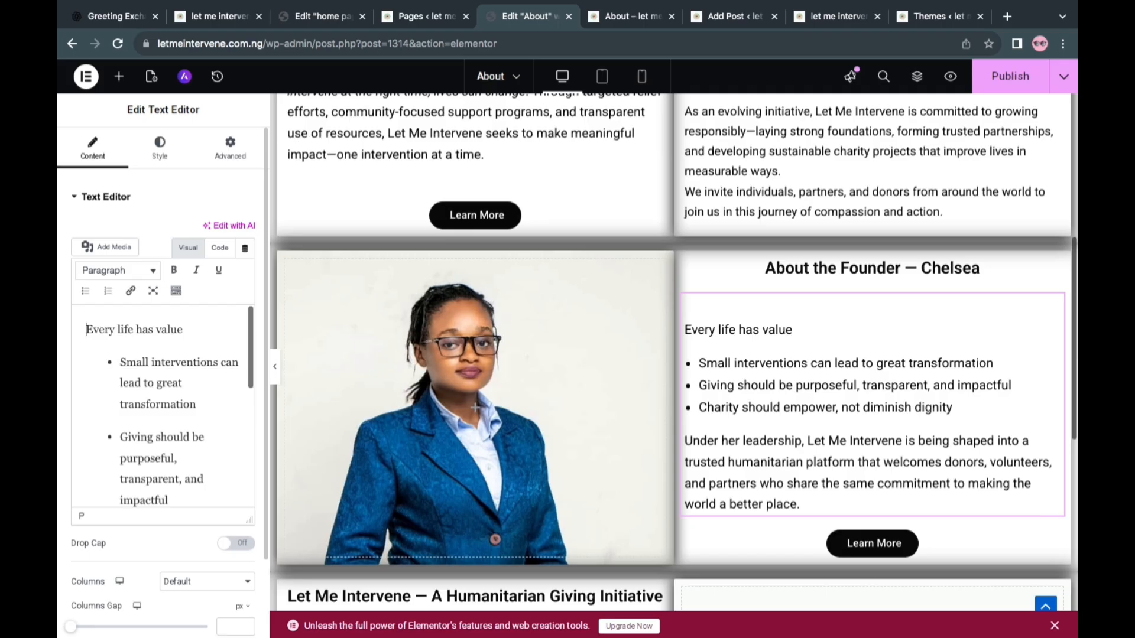
{"action": "left_click", "coordinate": [85, 291]}
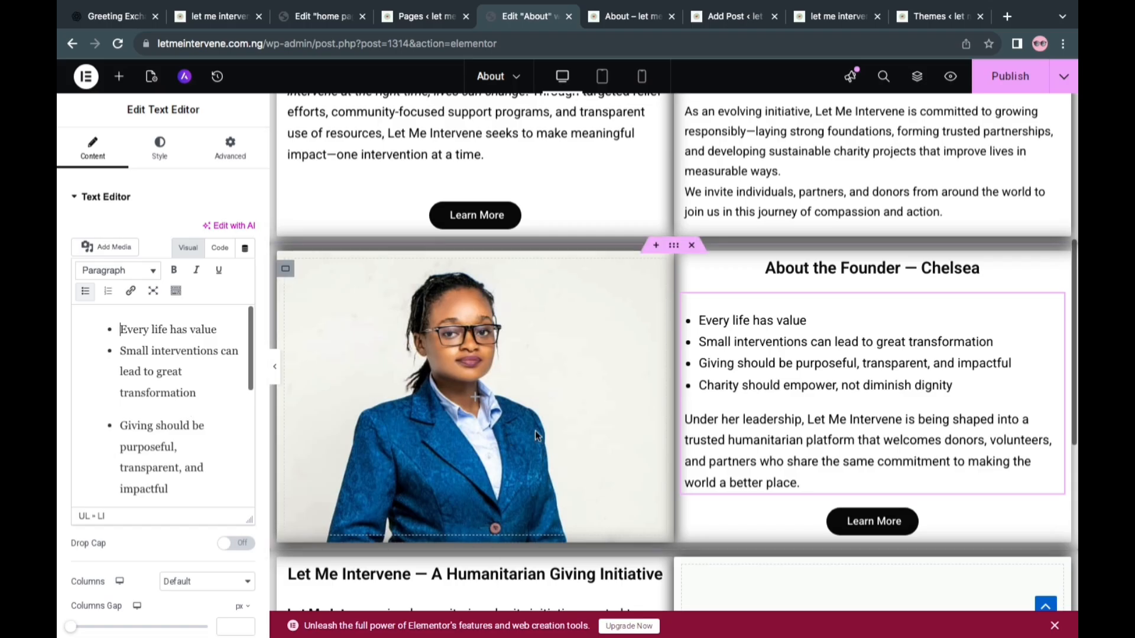
Replace the founder section's heading with the cut "believes that" line, drop its colon, and publish the page
{"action": "left_click", "coordinate": [844, 276]}
{"action": "left_click", "coordinate": [192, 266]}
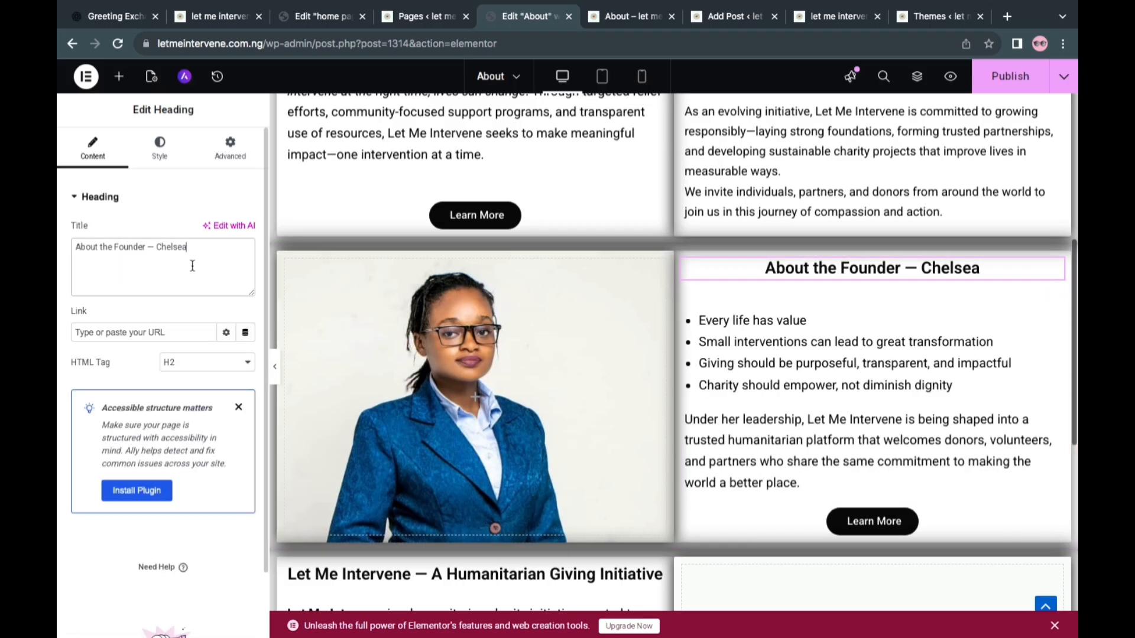
{"action": "key", "text": "ctrl+a"}
{"action": "key", "text": "BackSpace"}
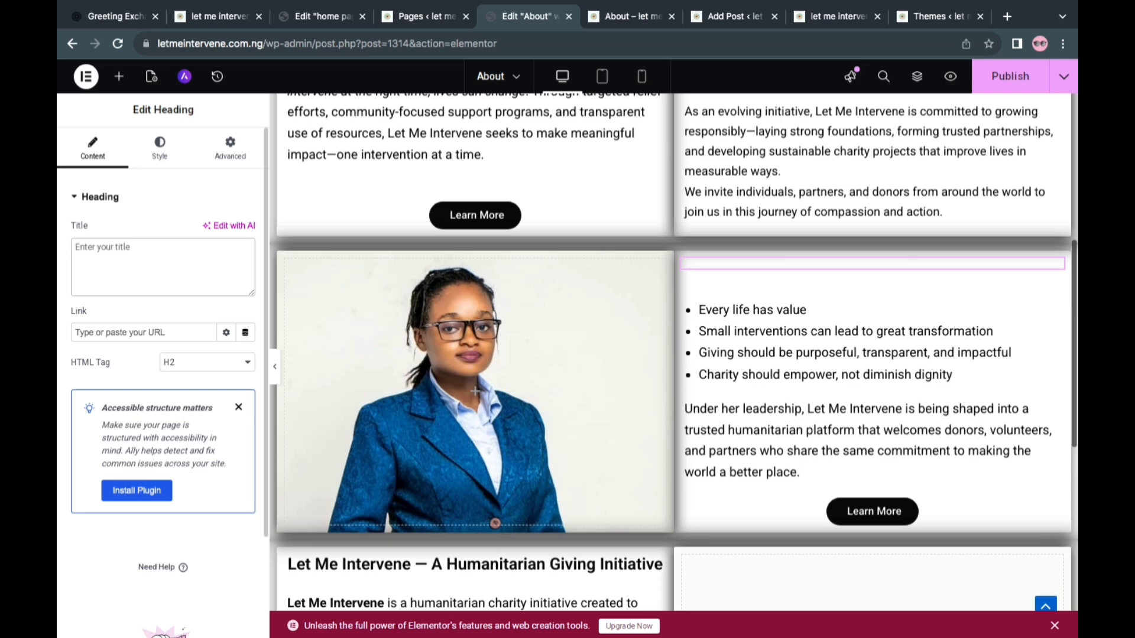
{"action": "right_click", "coordinate": [143, 248]}
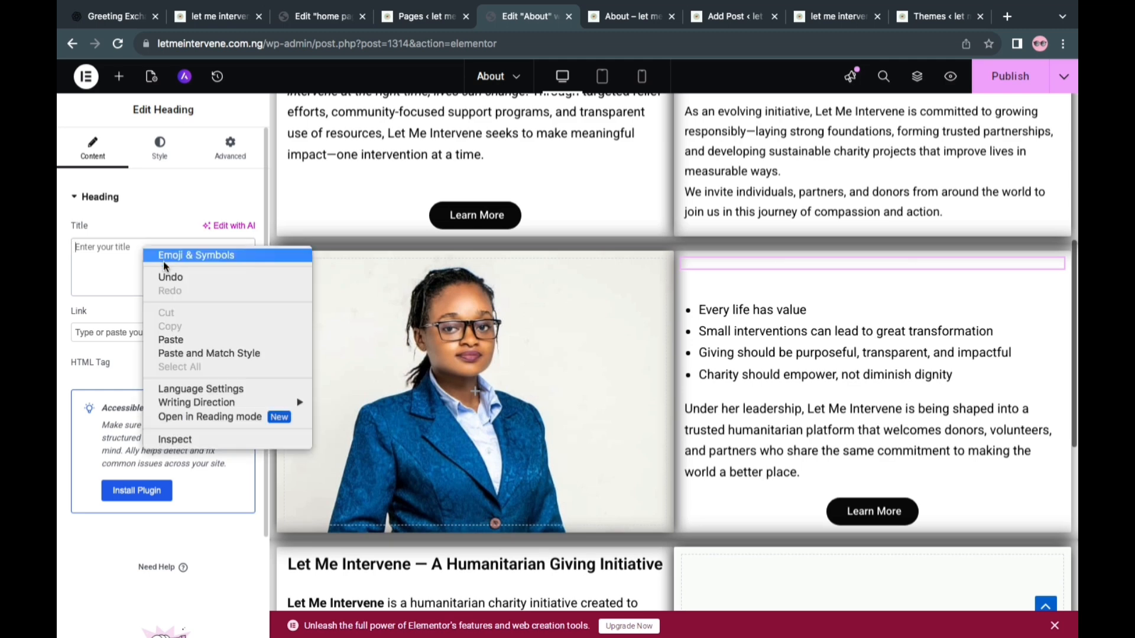
{"action": "left_click", "coordinate": [177, 342]}
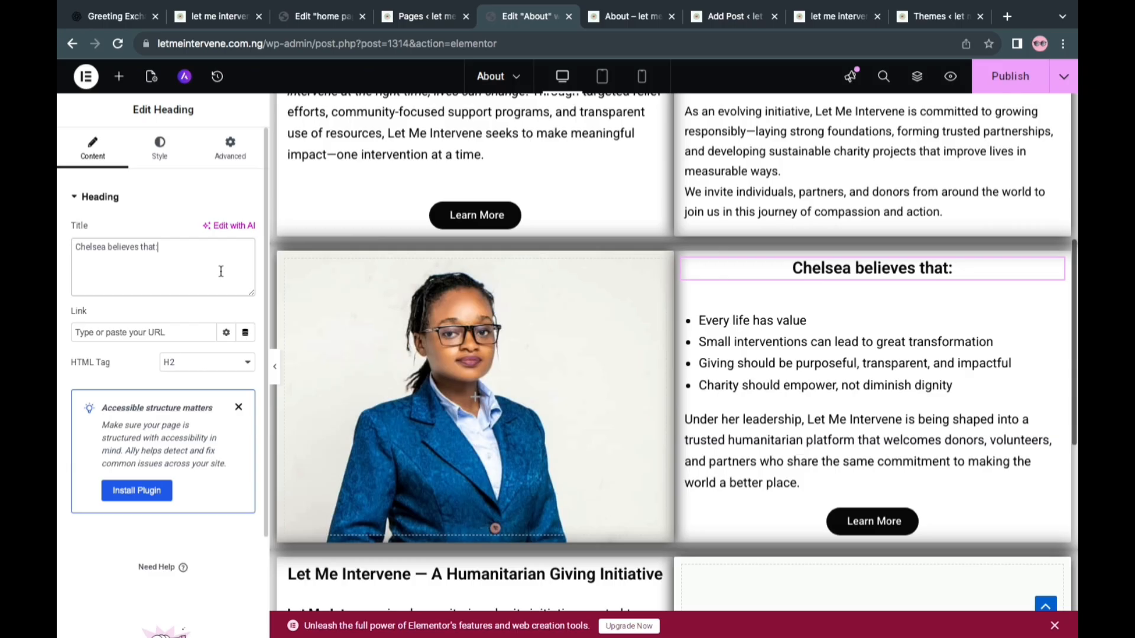
{"action": "key", "text": "BackSpace"}
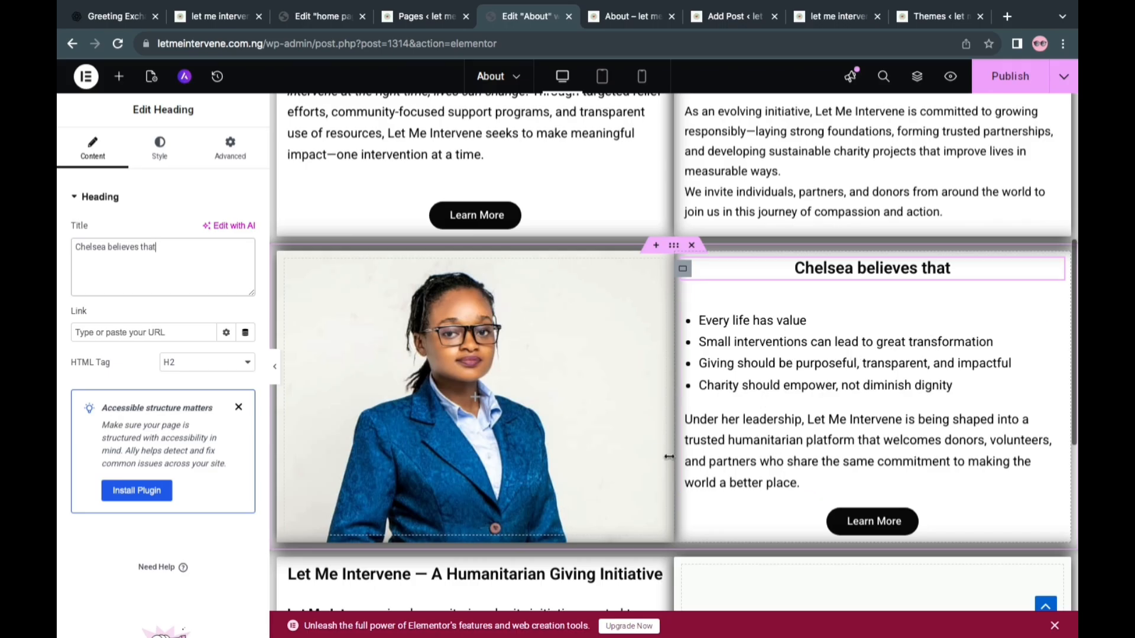
{"action": "left_click", "coordinate": [1007, 85]}
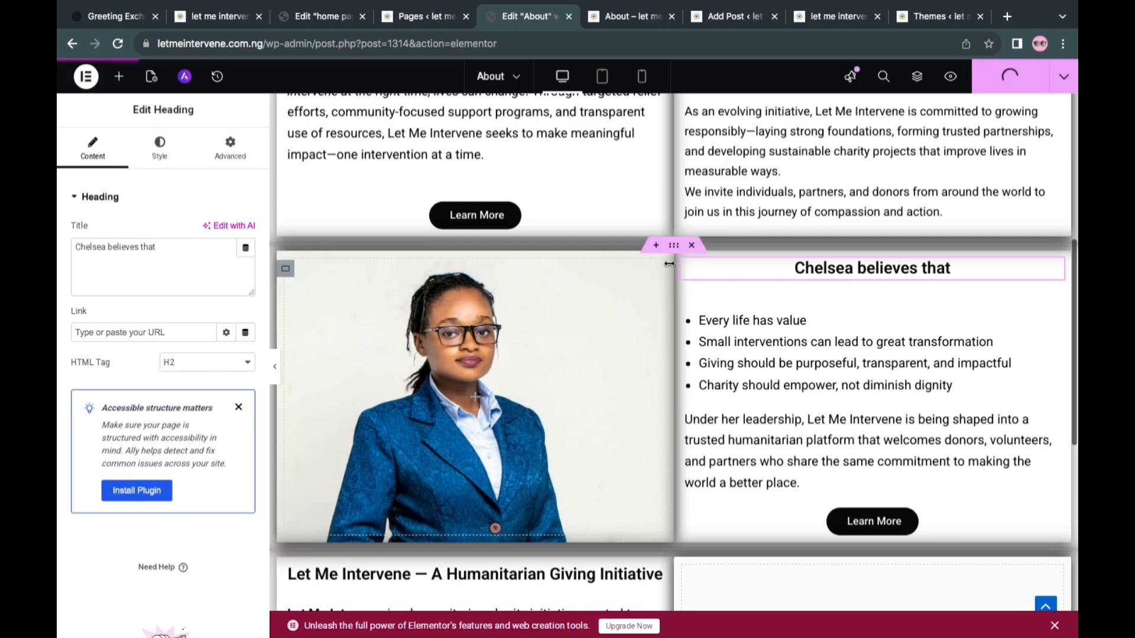
In the ChatGPT conversation, copy the "Co-Founder" label with the co-founder's name from the heading of that section
{"action": "scroll", "coordinate": [669, 265], "scroll_direction": "up", "scroll_amount": 2}
{"action": "scroll", "coordinate": [669, 264], "scroll_direction": "up", "scroll_amount": 2}
{"action": "scroll", "coordinate": [669, 264], "scroll_direction": "down", "scroll_amount": 4}
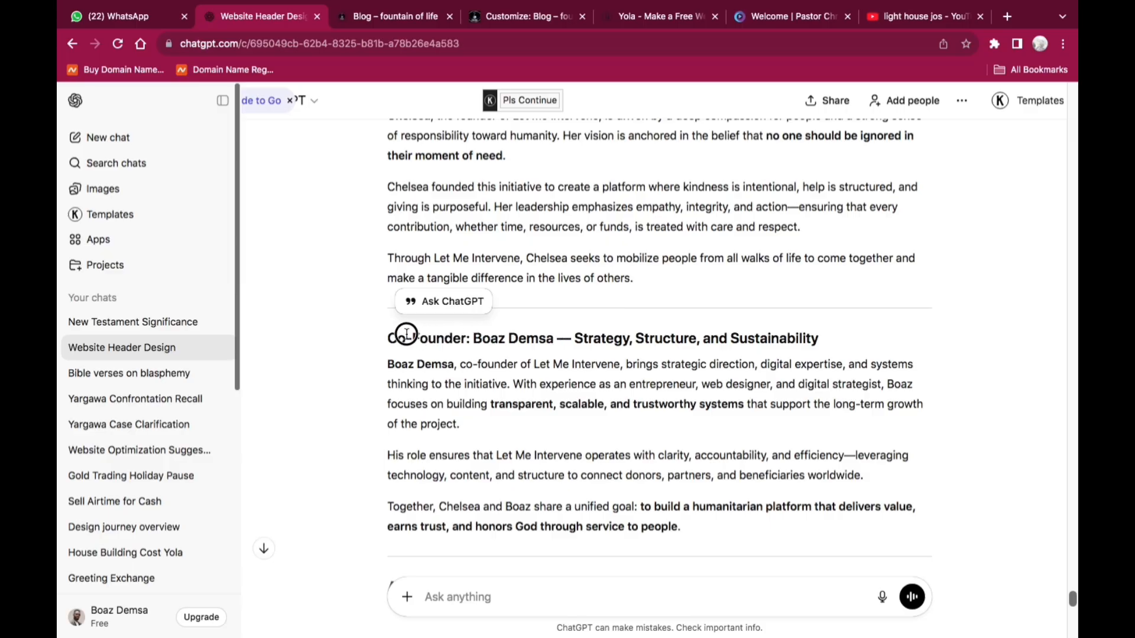
{"action": "left_click_drag", "start_coordinate": [406, 333], "coordinate": [389, 335]}
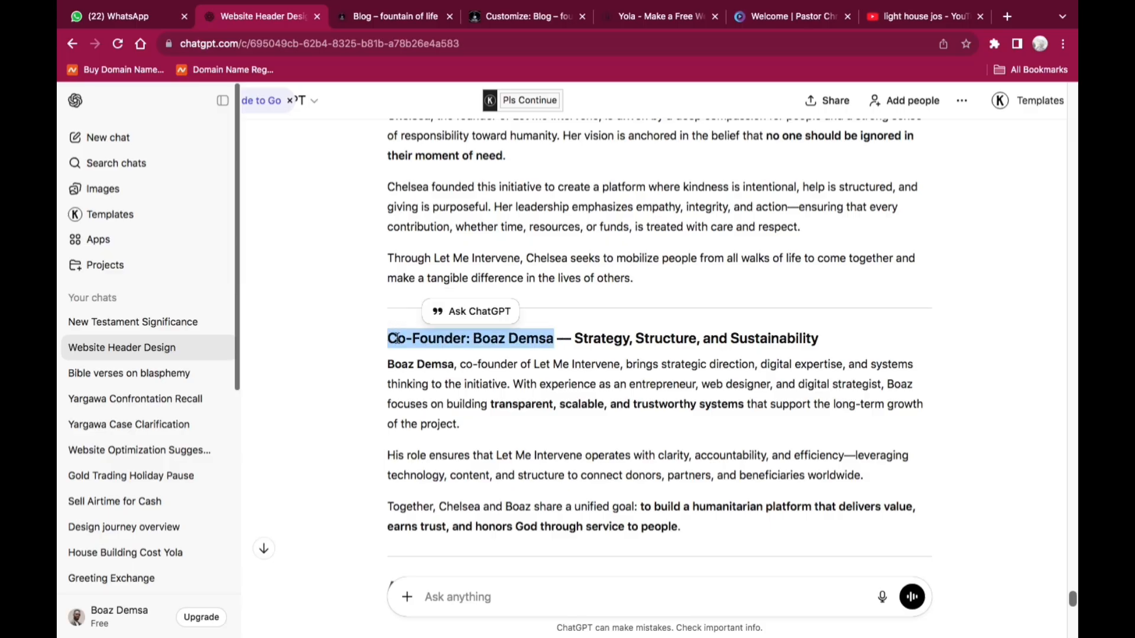
{"action": "right_click", "coordinate": [395, 338]}
{"action": "left_click", "coordinate": [425, 367]}
Back in Elementor, replace the heading beside the logo image in the last section with the copied co-founder title
{"action": "key", "text": "ctrl+Right"}
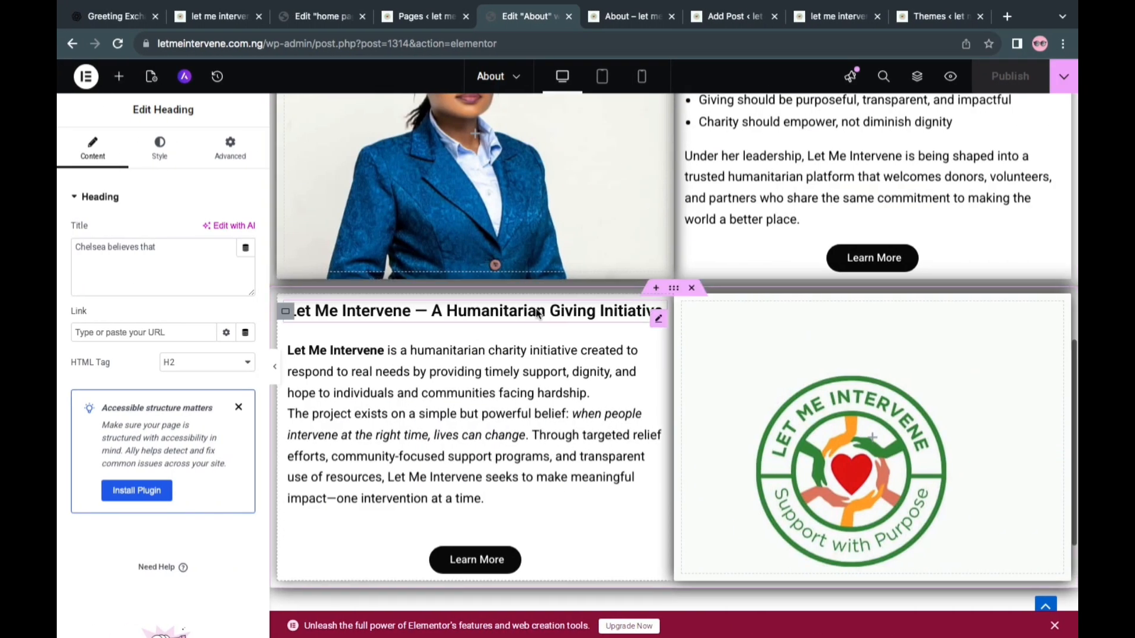
{"action": "left_click", "coordinate": [536, 313]}
{"action": "left_click", "coordinate": [129, 255]}
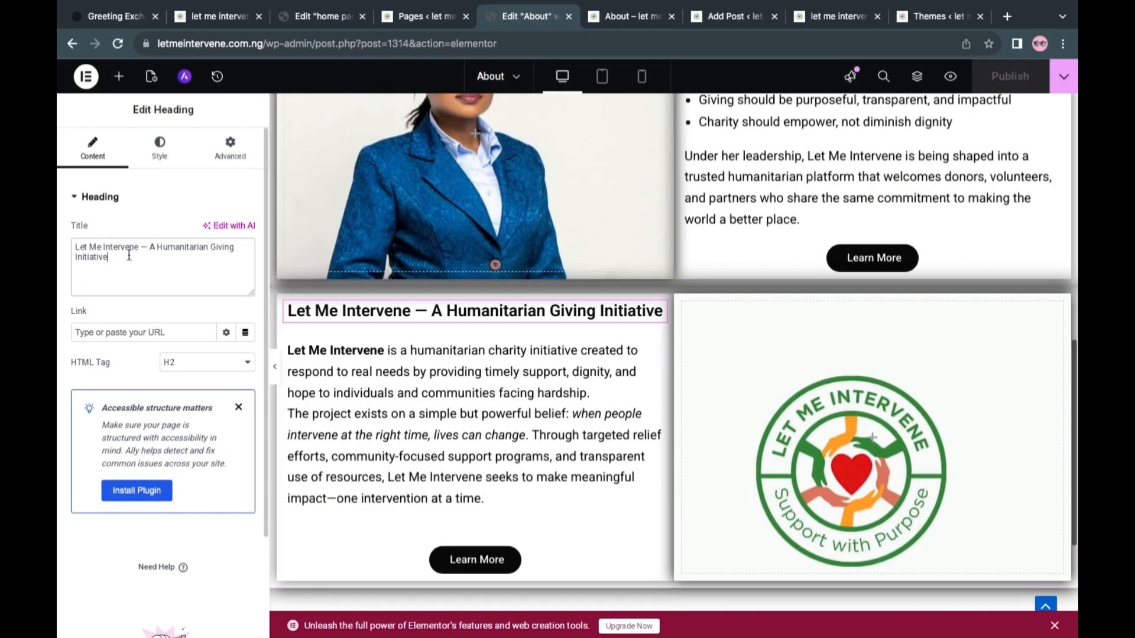
{"action": "key", "text": "ctrl+a"}
{"action": "key", "text": "BackSpace"}
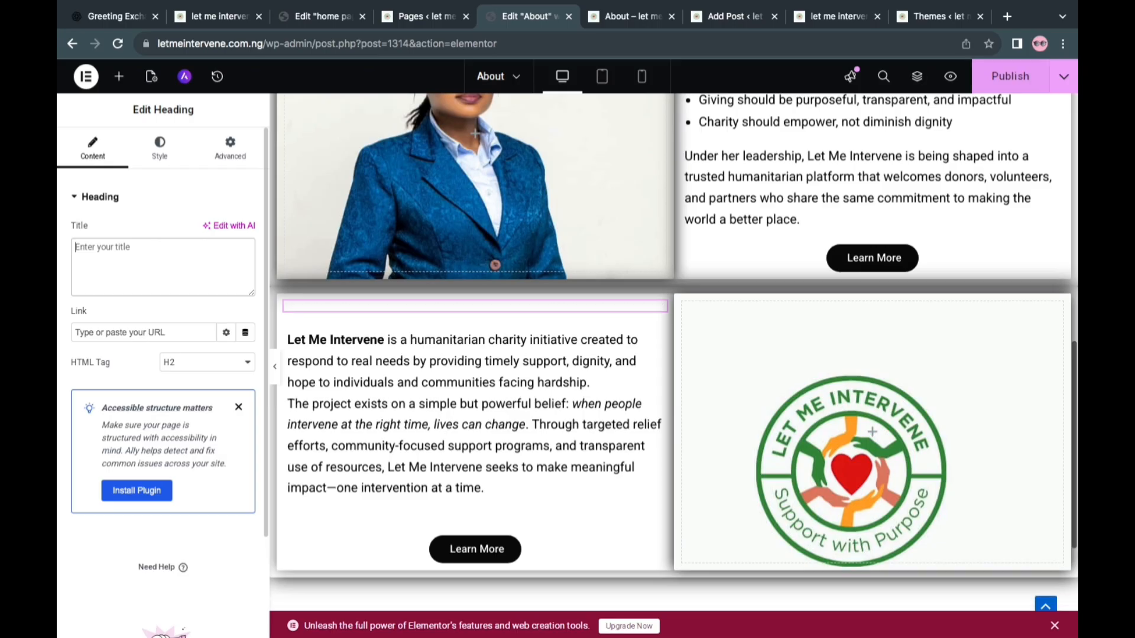
{"action": "right_click", "coordinate": [84, 248]}
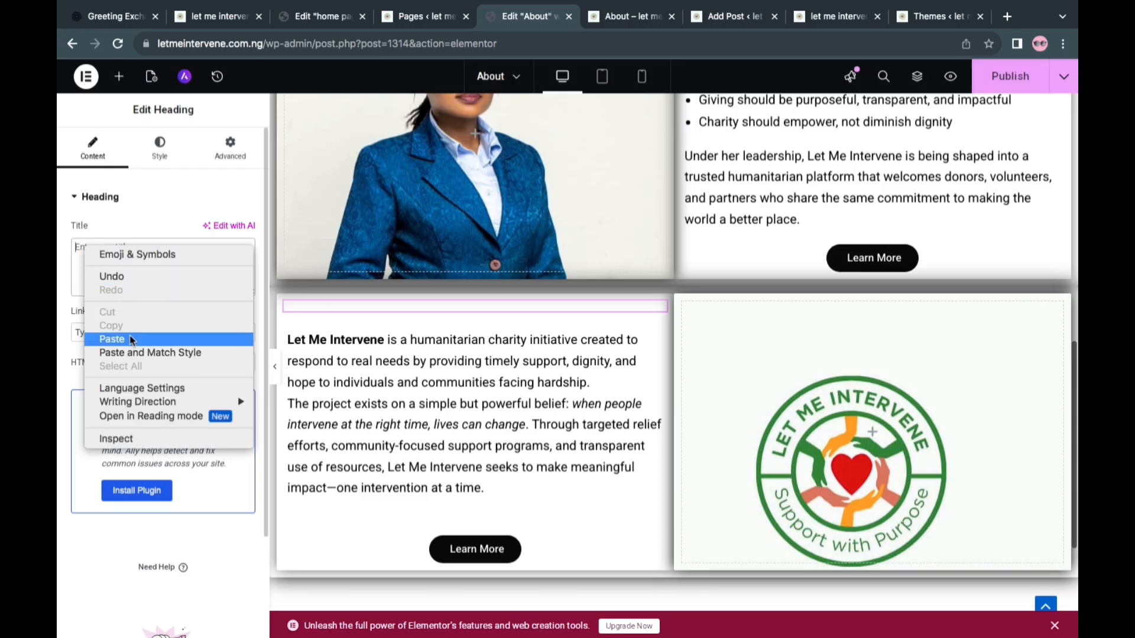
{"action": "left_click", "coordinate": [112, 339]}
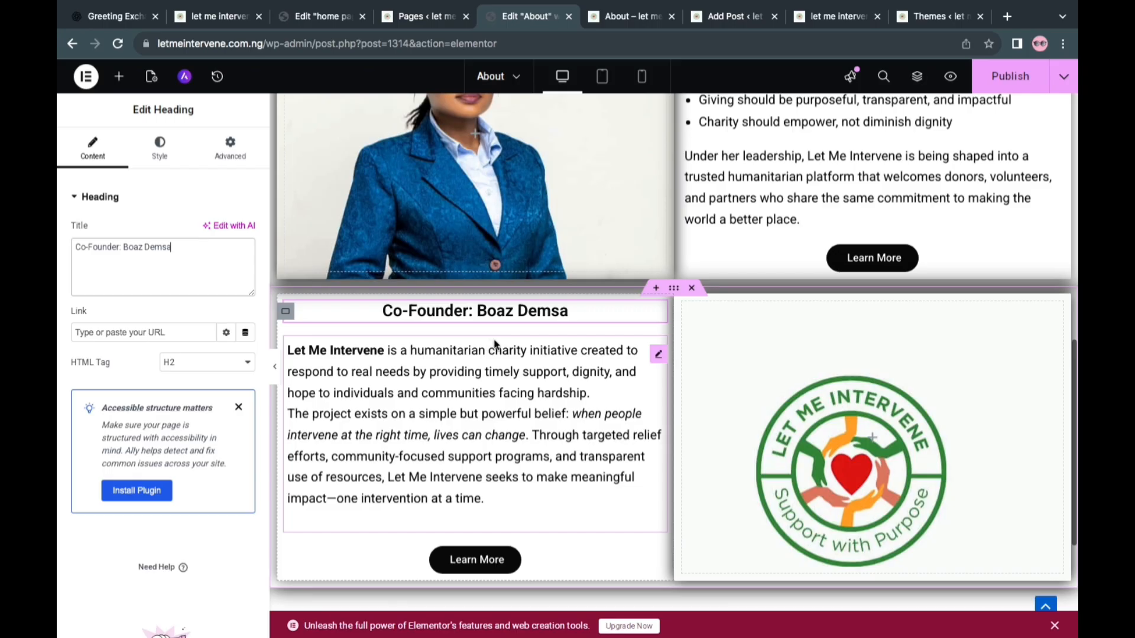
Switch to the ChatGPT conversation and copy the first paragraph under the co-founder heading, up to "long-term growth of the project"
{"action": "scroll", "coordinate": [554, 361], "scroll_direction": "up", "scroll_amount": 4}
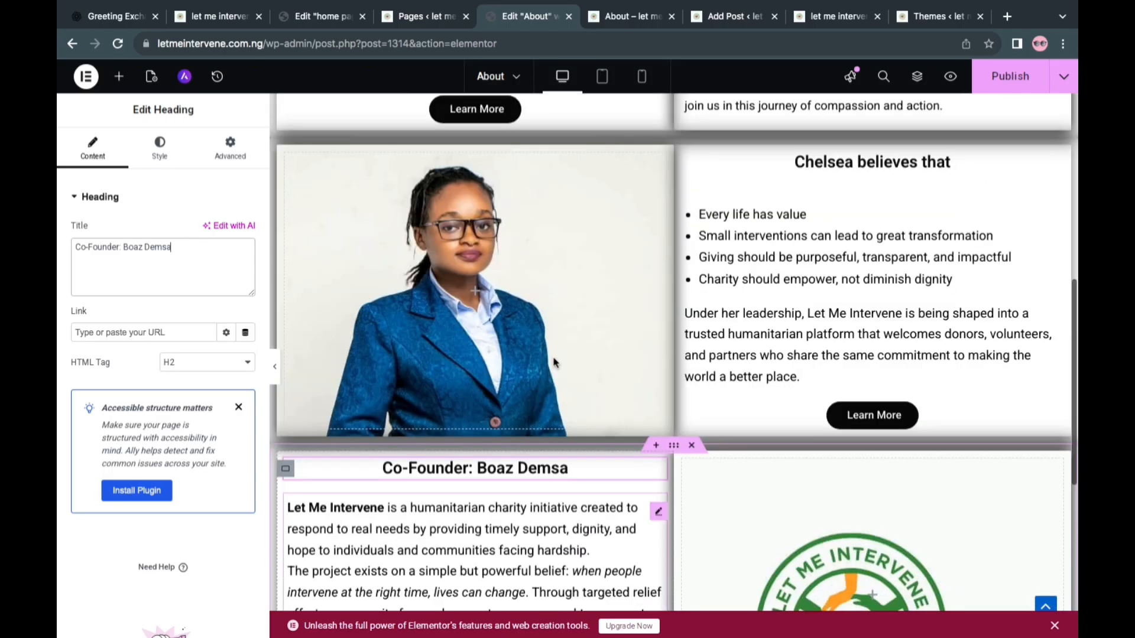
{"action": "scroll", "coordinate": [553, 362], "scroll_direction": "down", "scroll_amount": 3}
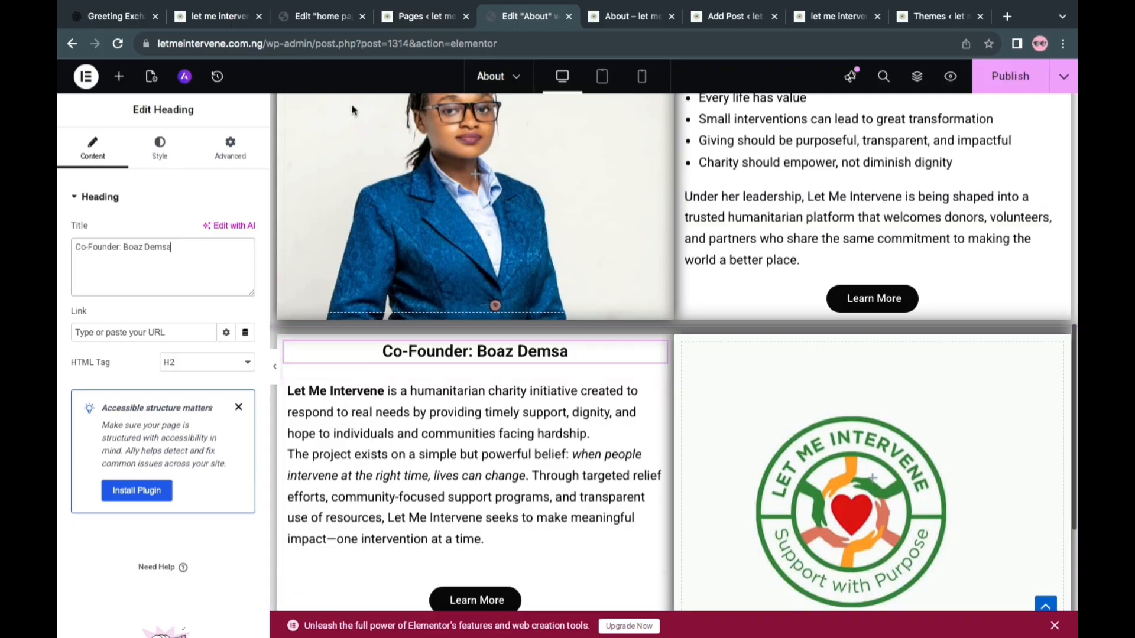
{"action": "key", "text": "ctrl+Left"}
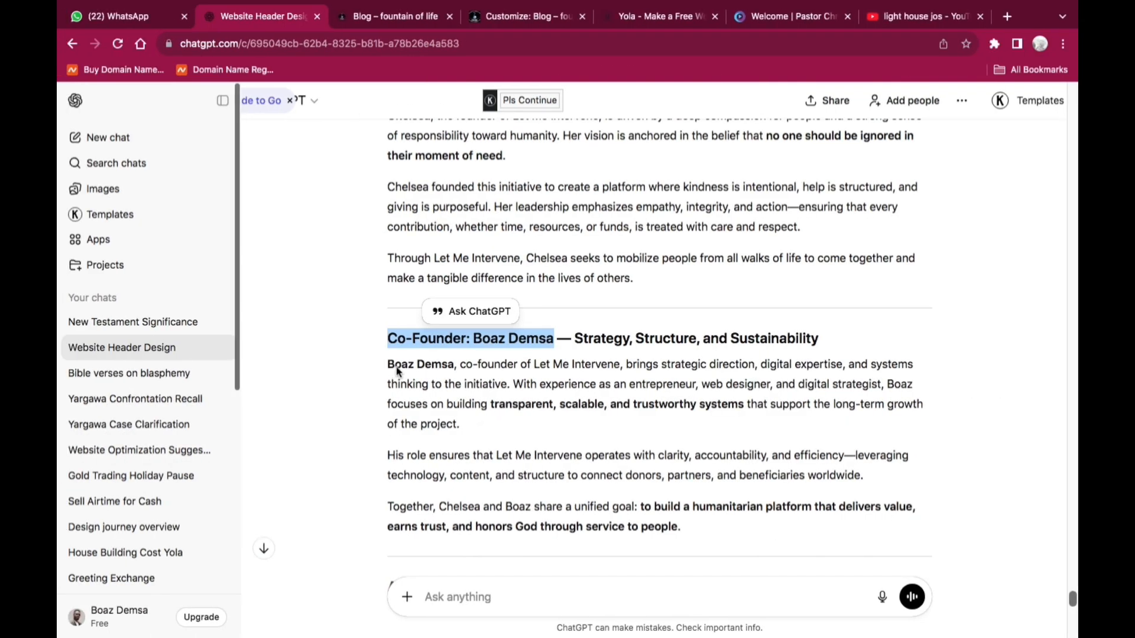
{"action": "left_click_drag", "start_coordinate": [390, 369], "coordinate": [459, 430]}
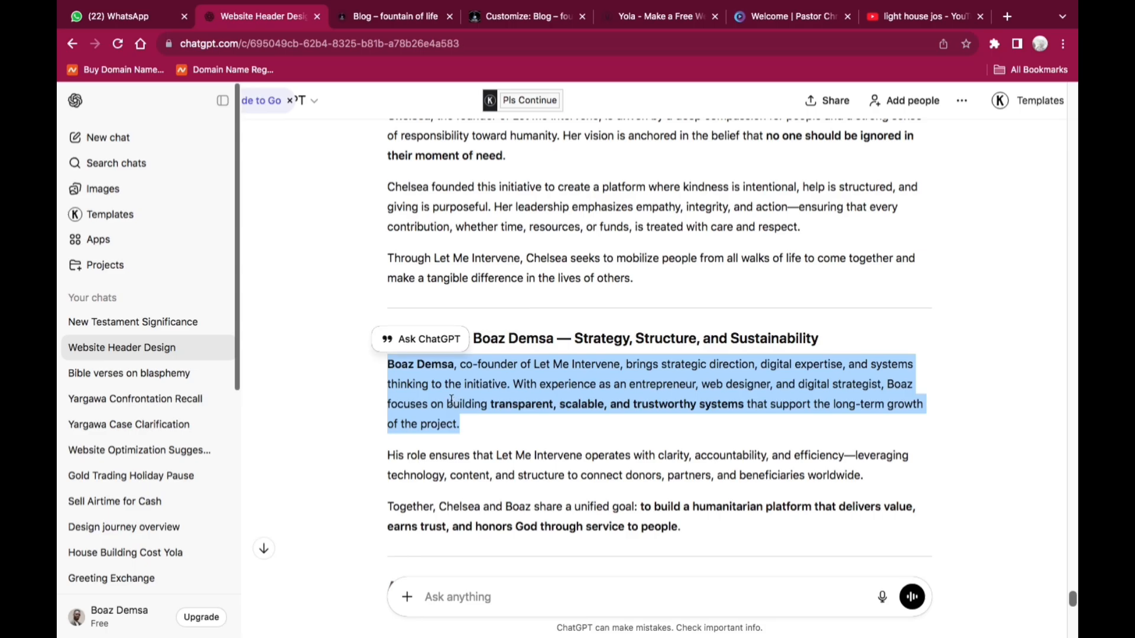
{"action": "right_click", "coordinate": [451, 400]}
{"action": "left_click", "coordinate": [477, 430]}
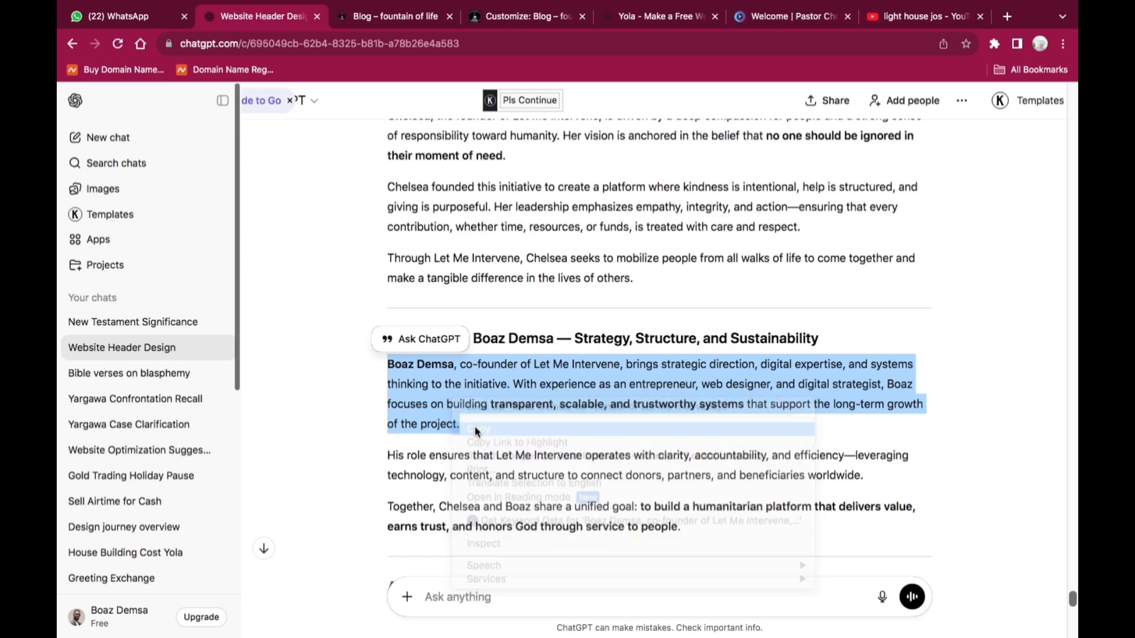
Back in Elementor, replace the old charity description under the co-founder heading with the copied paragraph
{"action": "key", "text": "ctrl+Right"}
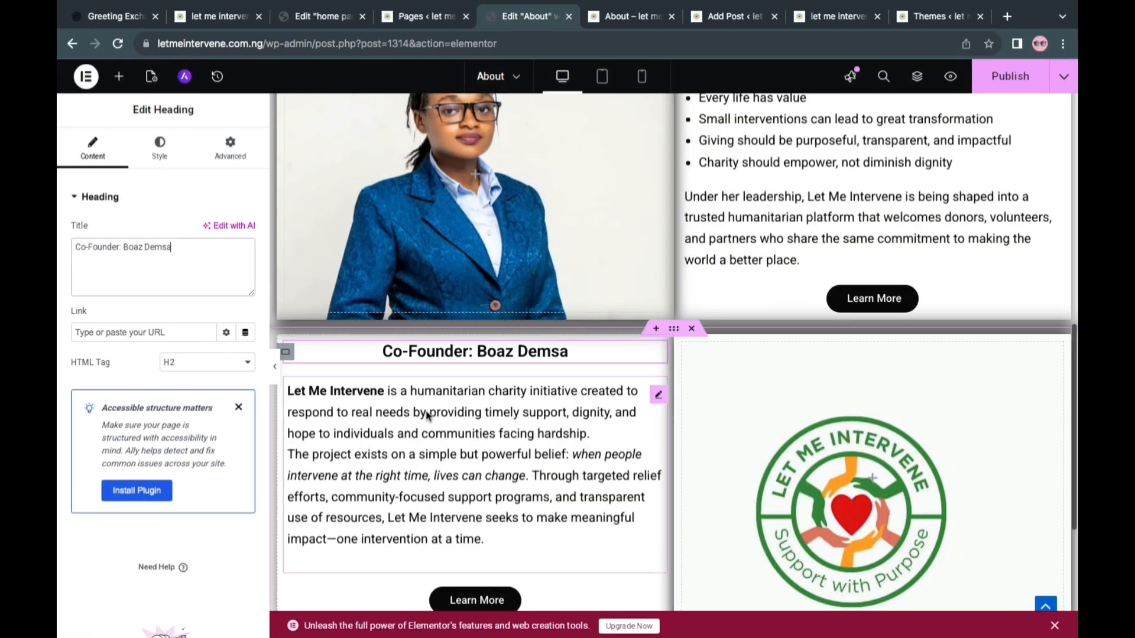
{"action": "left_click", "coordinate": [427, 416]}
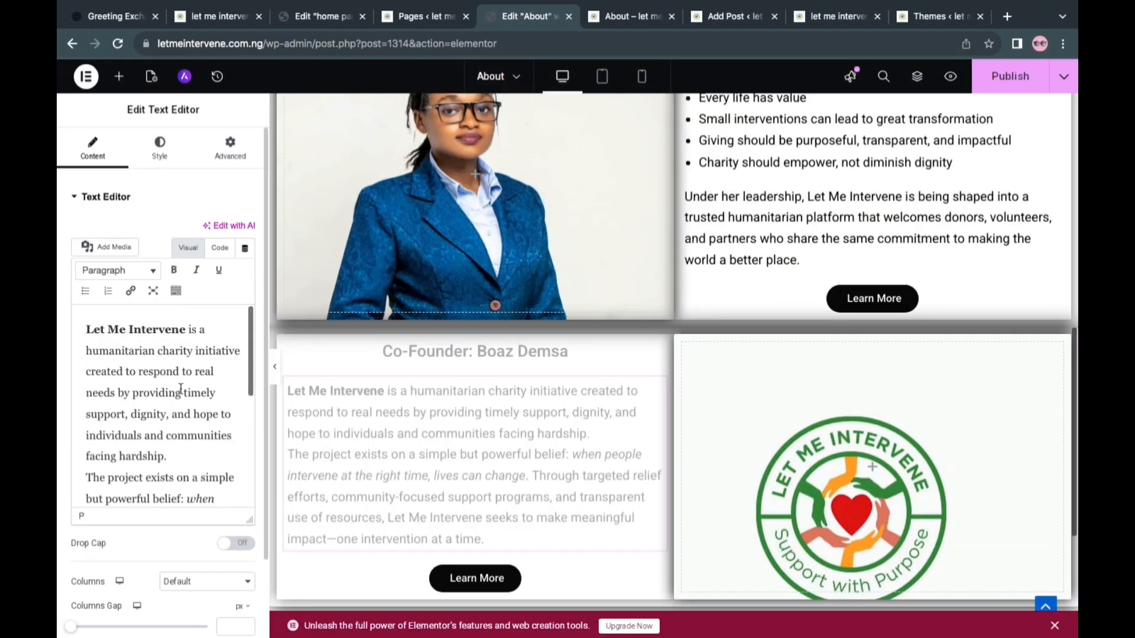
{"action": "key", "text": "ctrl+a"}
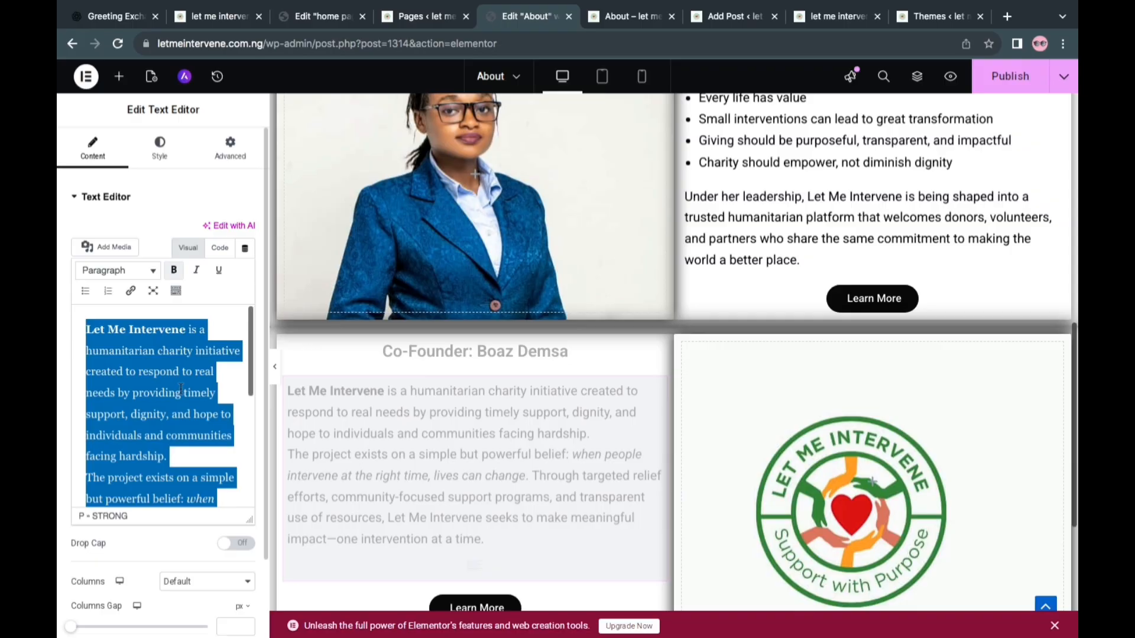
{"action": "key", "text": "BackSpace"}
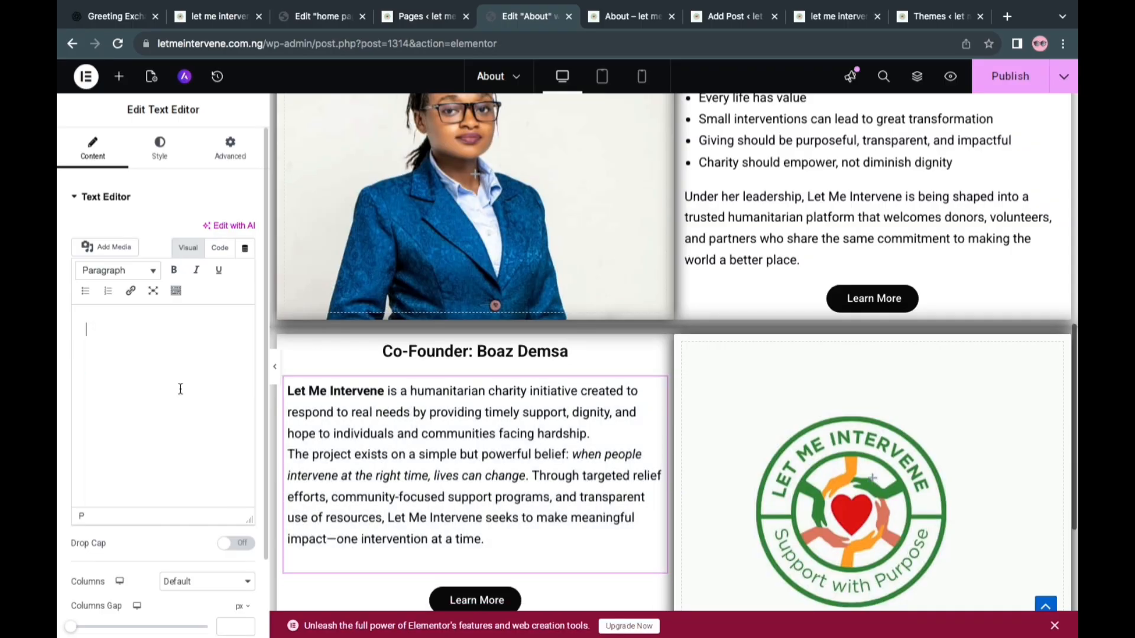
{"action": "right_click", "coordinate": [90, 330]}
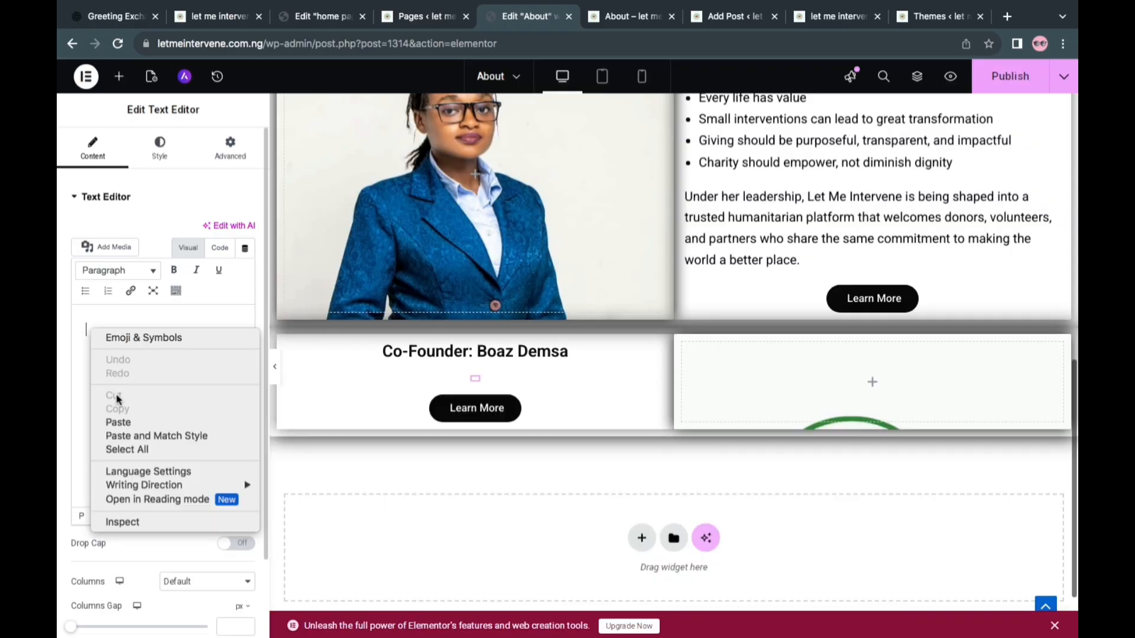
{"action": "left_click", "coordinate": [125, 424]}
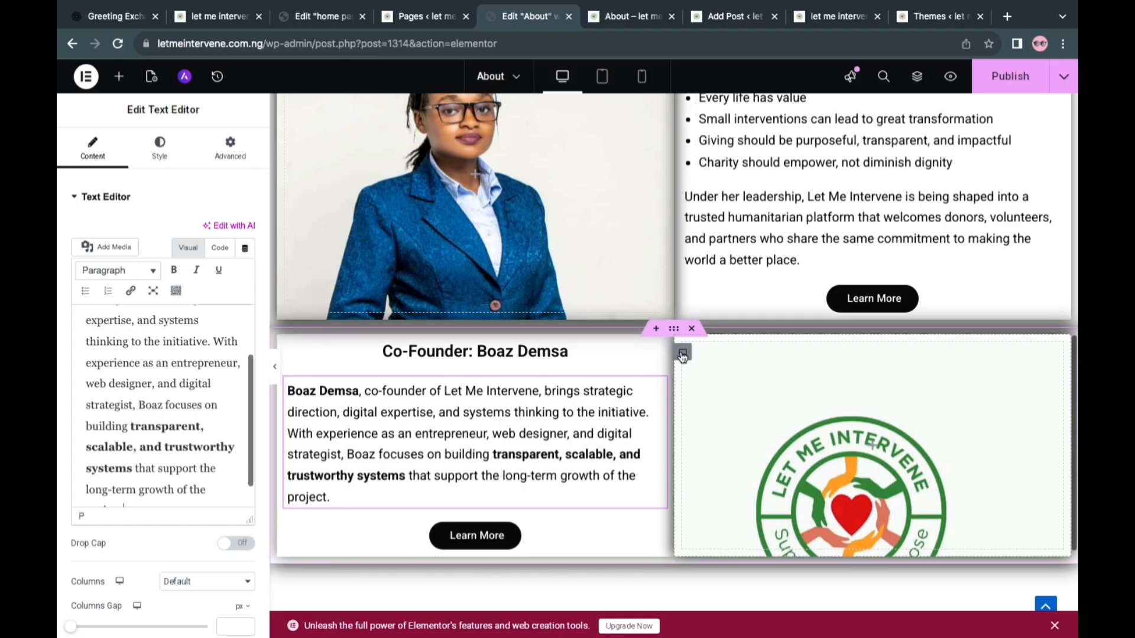
Upload "WhatsApp Image 2026-01-09 at 8.15.20 PM.jpeg" from Downloads and use it as the co-founder section's container background instead of the logo
{"action": "left_click", "coordinate": [683, 354]}
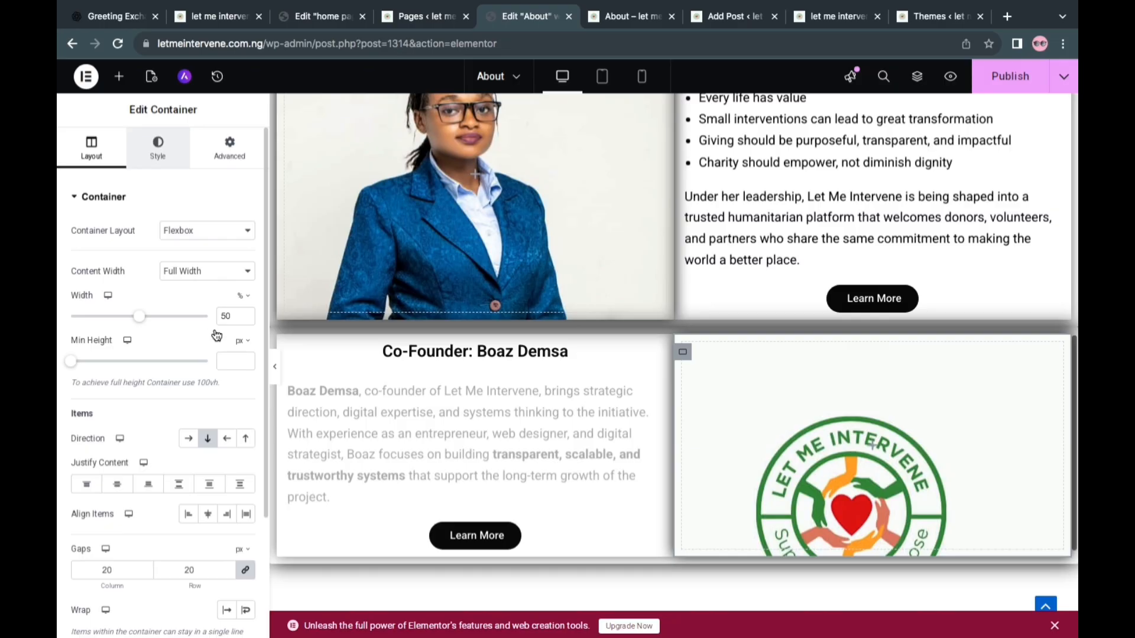
{"action": "left_click", "coordinate": [142, 360]}
{"action": "left_click", "coordinate": [780, 371]}
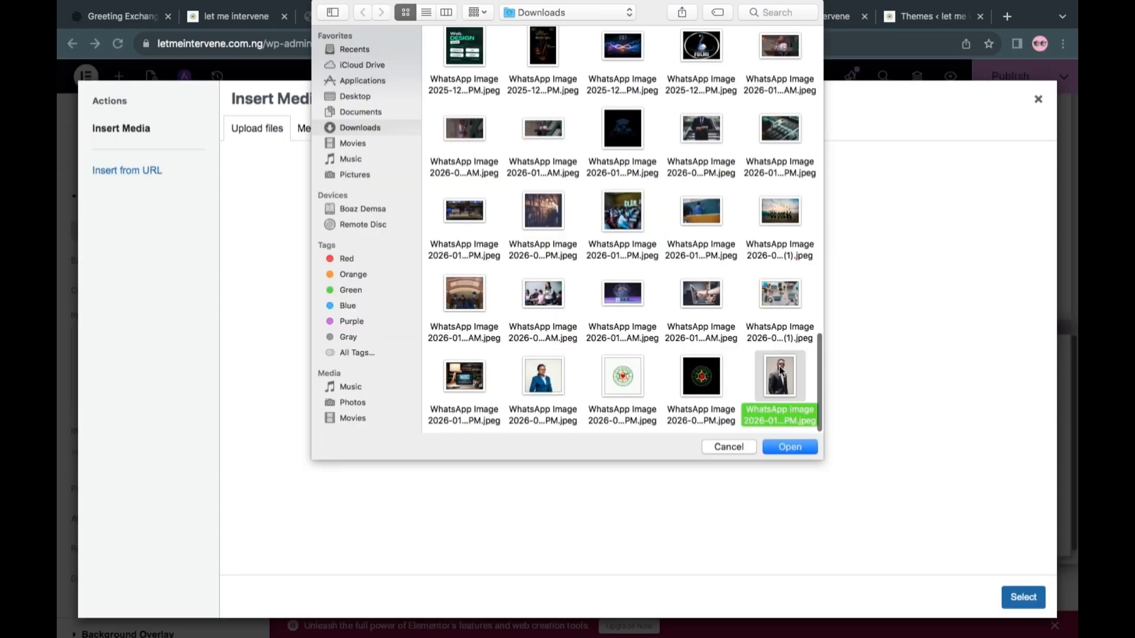
{"action": "left_click", "coordinate": [790, 446]}
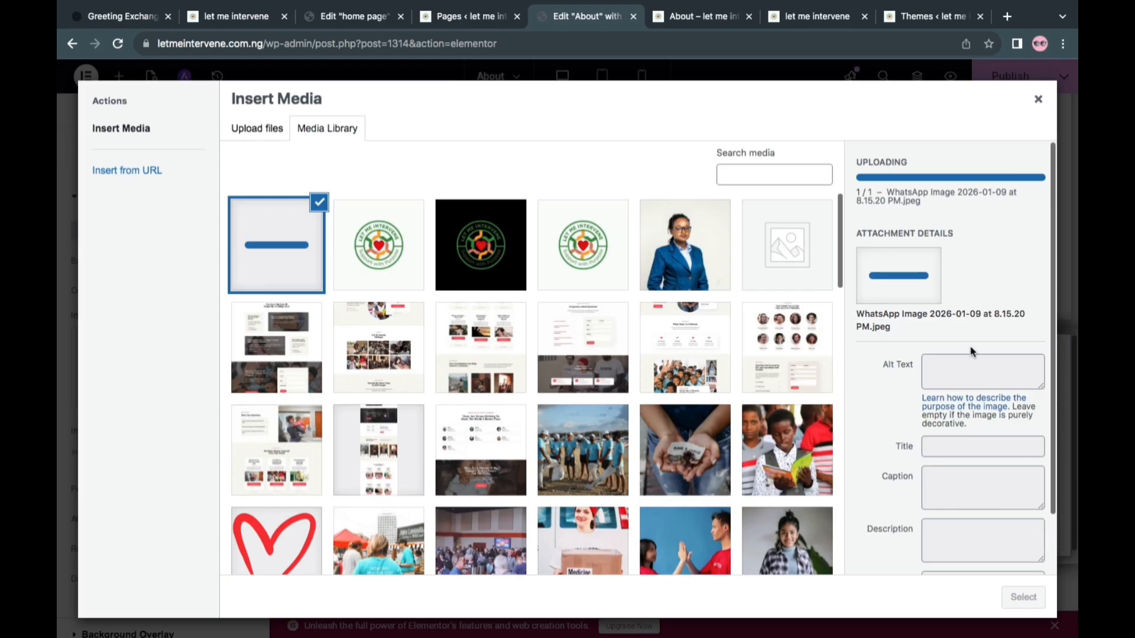
{"action": "left_click", "coordinate": [1020, 601]}
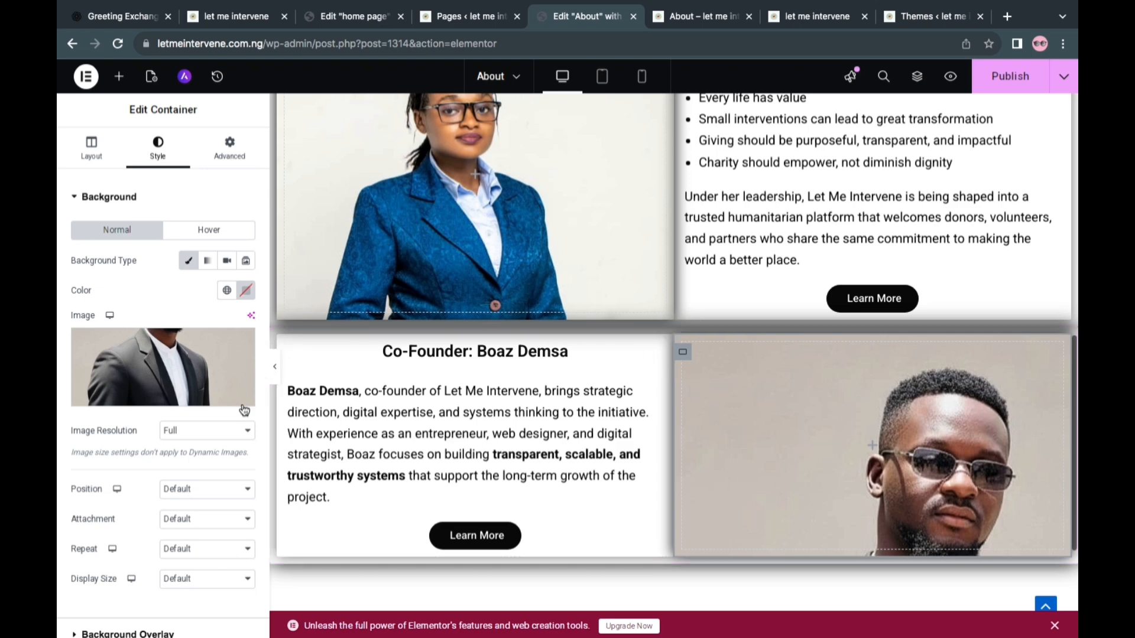
Set the co-founder portrait background to No-repeat with Cover display size, and change its position to Top Center
{"action": "left_click", "coordinate": [195, 489]}
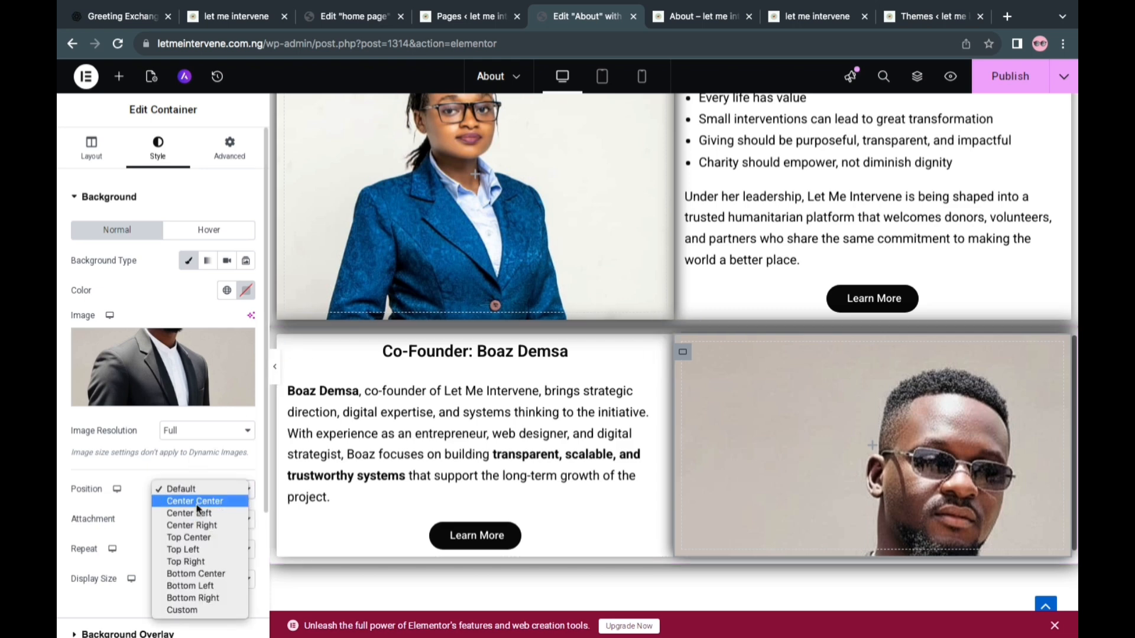
{"action": "left_click", "coordinate": [197, 503]}
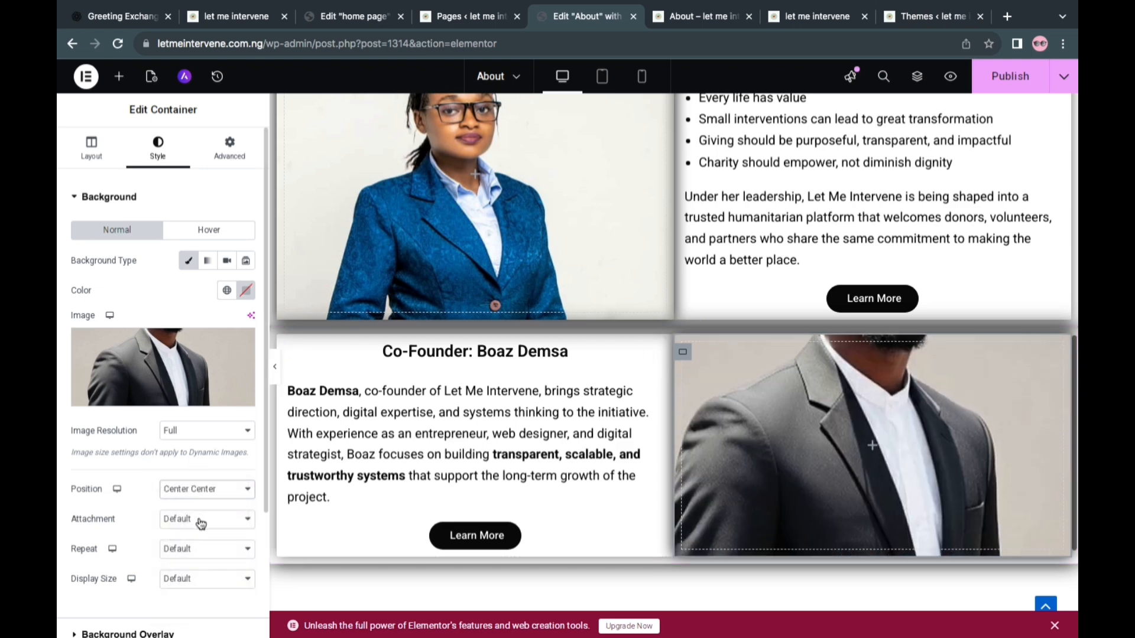
{"action": "left_click", "coordinate": [199, 521]}
{"action": "left_click", "coordinate": [111, 513]}
{"action": "left_click", "coordinate": [188, 551]}
{"action": "left_click", "coordinate": [190, 560]}
{"action": "left_click", "coordinate": [190, 579]}
{"action": "left_click", "coordinate": [178, 602]}
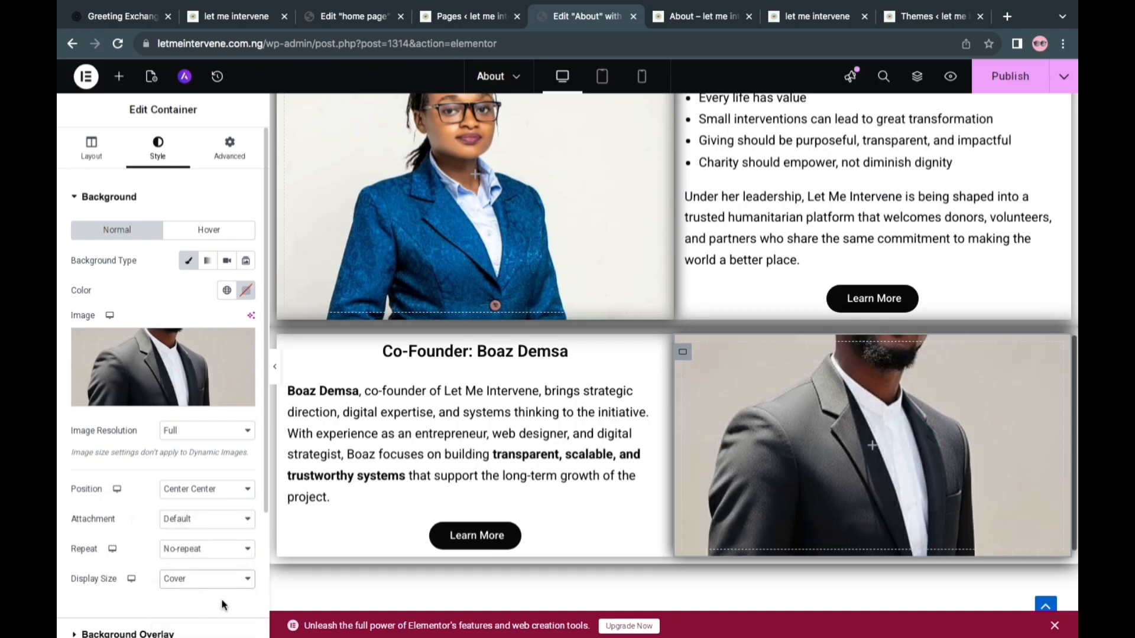
{"action": "left_click", "coordinate": [213, 493]}
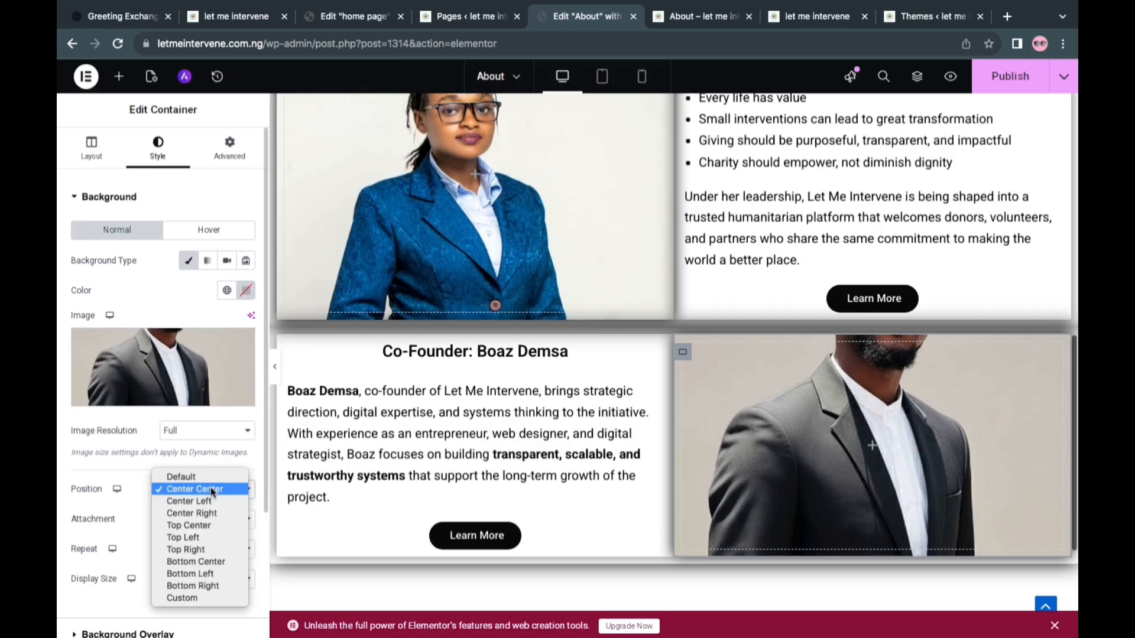
{"action": "left_click", "coordinate": [208, 527]}
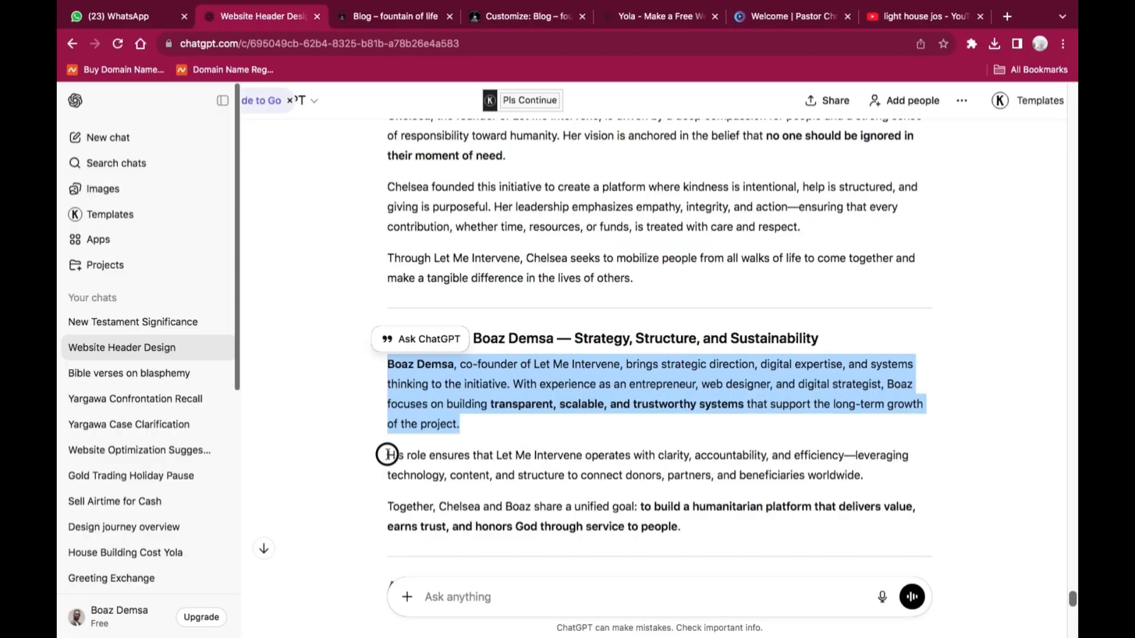
In the ChatGPT conversation, copy the two remaining co-founder paragraphs, from "His role ensures" to "service to people"
{"action": "left_click", "coordinate": [476, 490]}
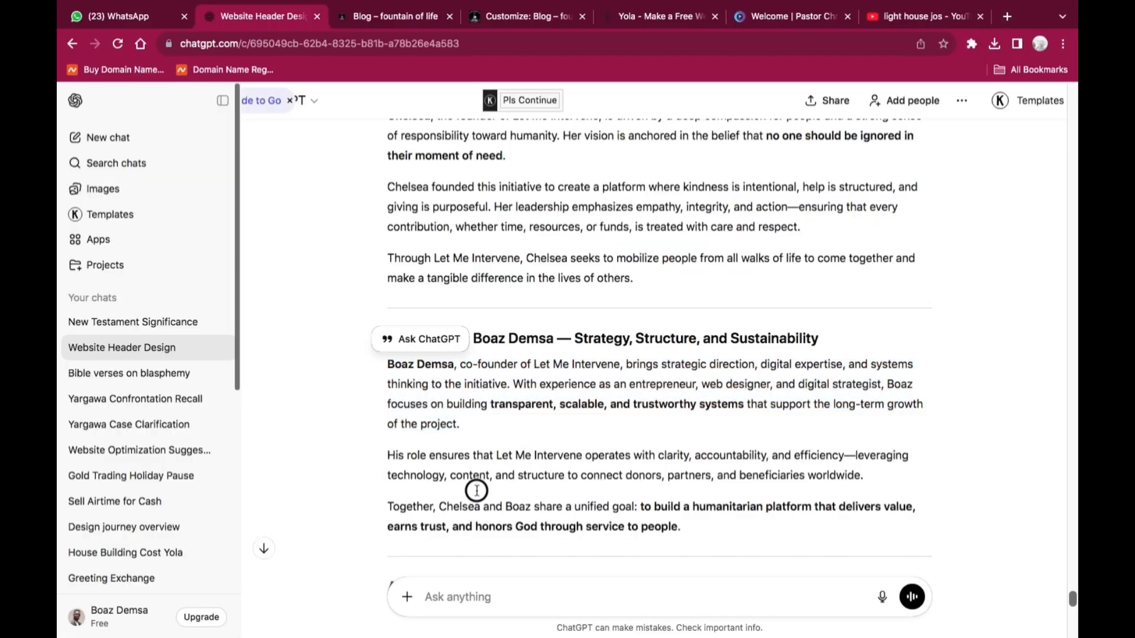
{"action": "left_click_drag", "start_coordinate": [640, 533], "coordinate": [688, 532]}
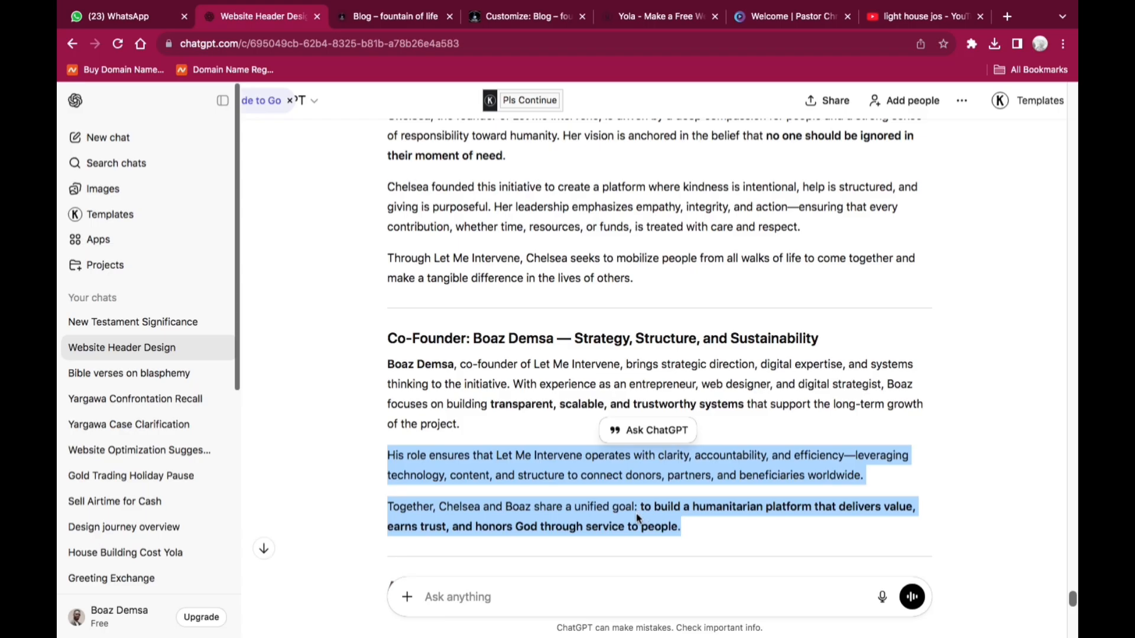
{"action": "right_click", "coordinate": [638, 518]}
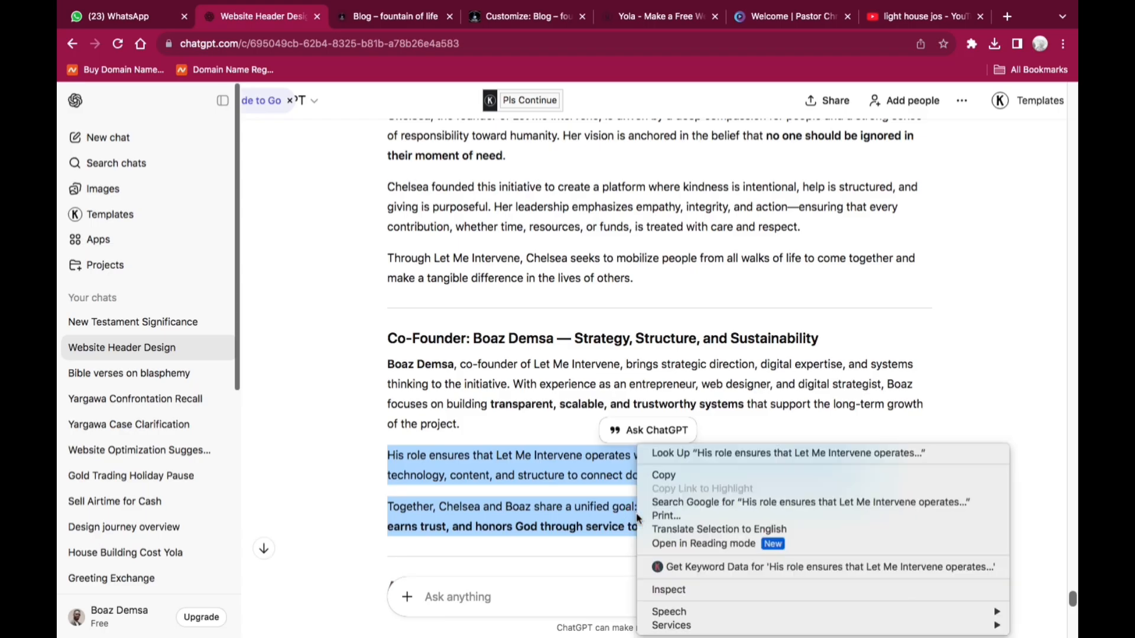
{"action": "left_click", "coordinate": [702, 476]}
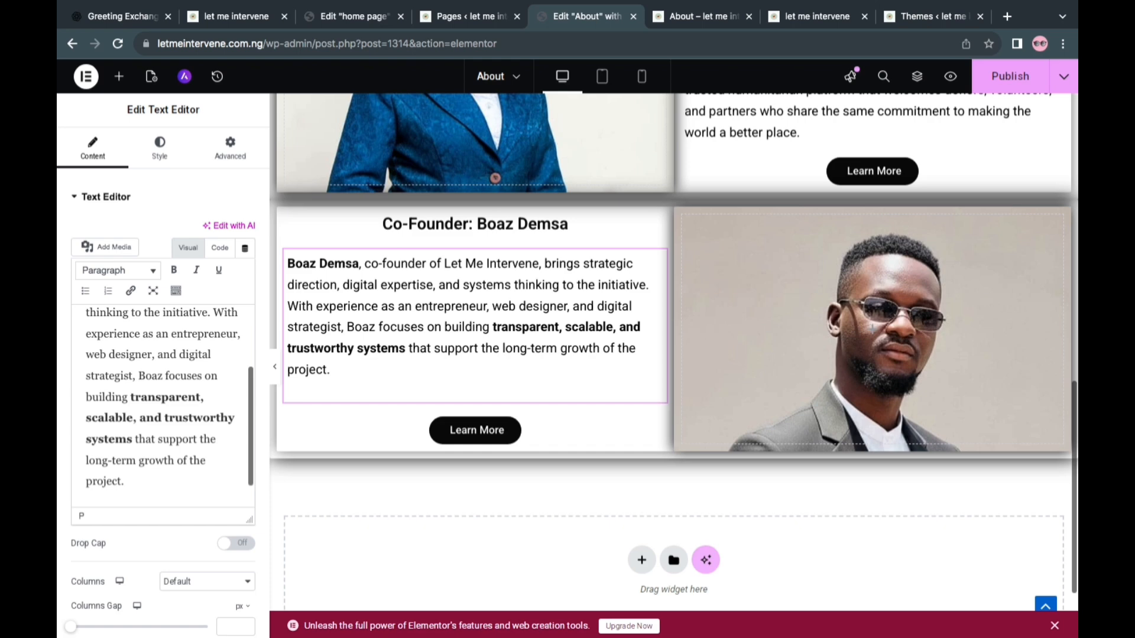
Back in Elementor, append the copied paragraphs on a new line at the end of the co-founder's text
{"action": "scroll", "coordinate": [151, 415], "scroll_direction": "down", "scroll_amount": 1}
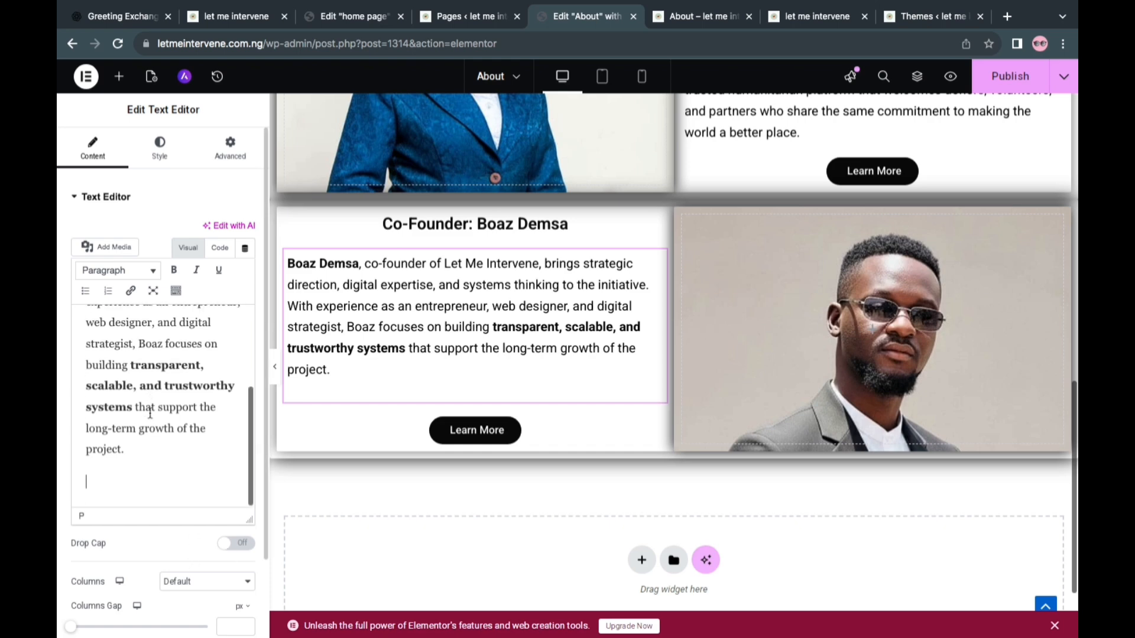
{"action": "right_click", "coordinate": [96, 485]}
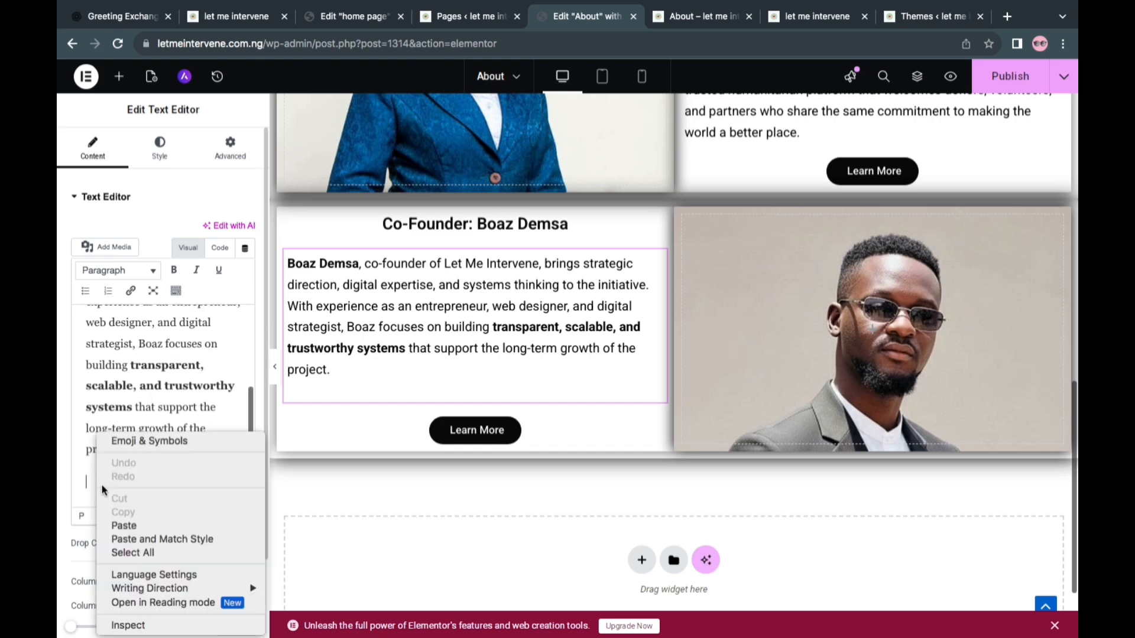
{"action": "left_click", "coordinate": [128, 527]}
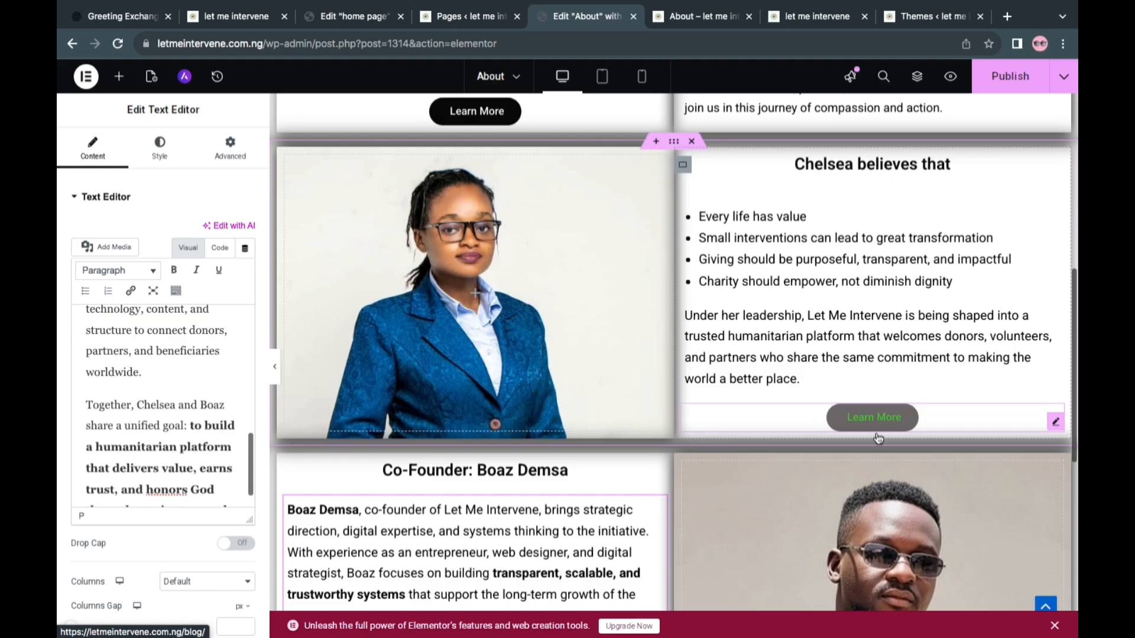
Delete the "Learn More" button from the founder section
{"action": "right_click", "coordinate": [875, 428]}
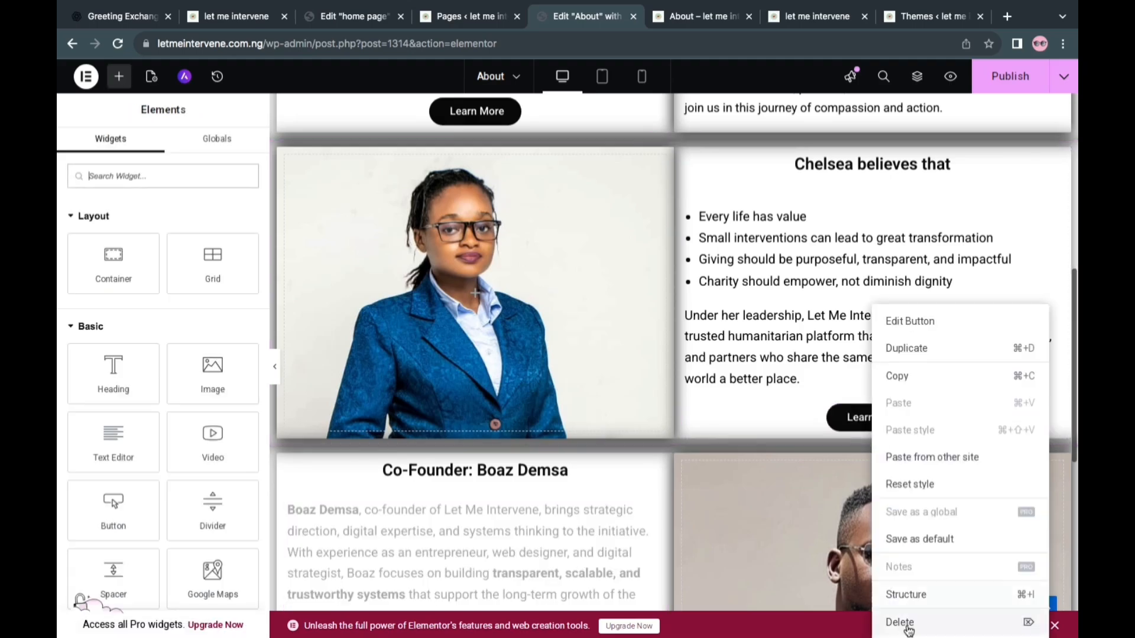
{"action": "left_click", "coordinate": [907, 630]}
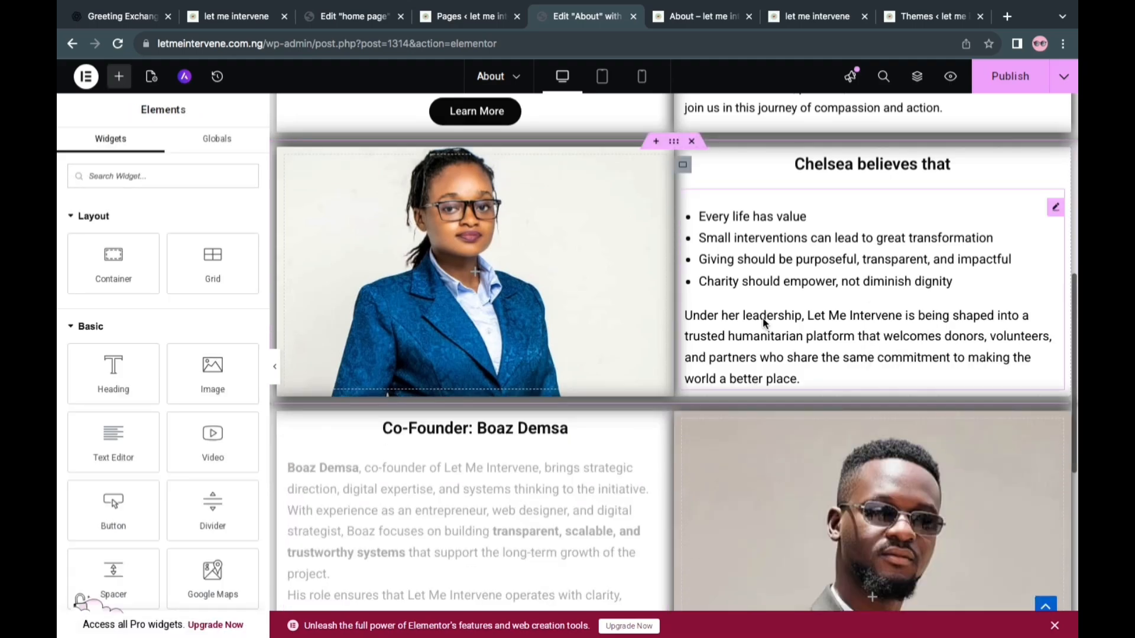
Open the settings of the "Learn More" button in the "A Humanitarian Giving Initiative" section and review the surrounding page sections
{"action": "scroll", "coordinate": [762, 326], "scroll_direction": "up", "scroll_amount": 3}
{"action": "scroll", "coordinate": [637, 283], "scroll_direction": "up", "scroll_amount": 2}
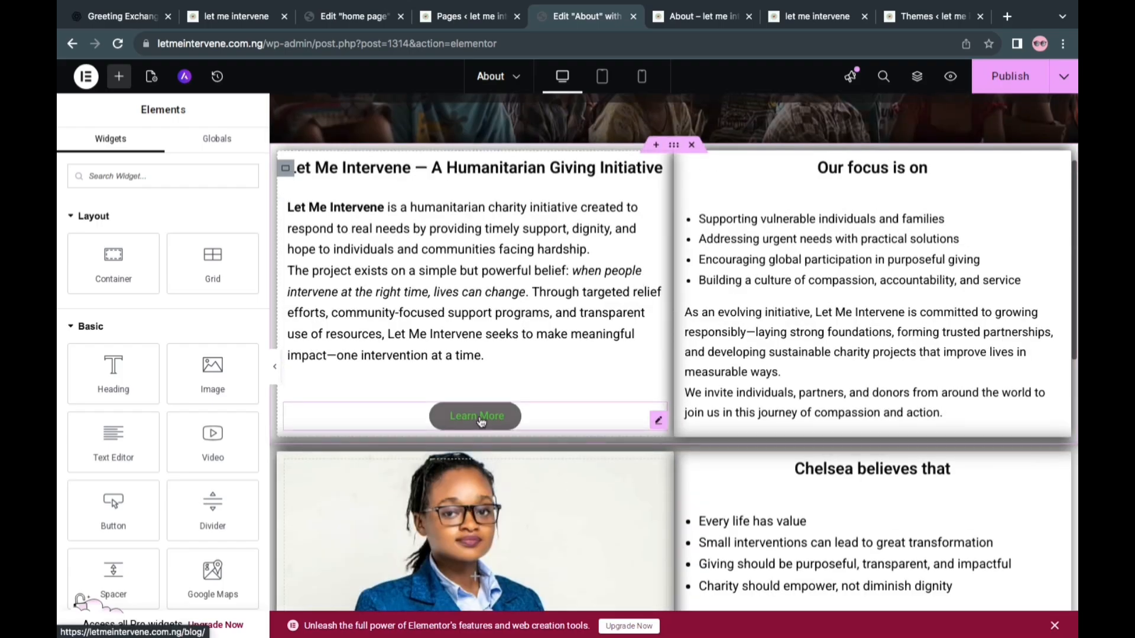
{"action": "right_click", "coordinate": [481, 421]}
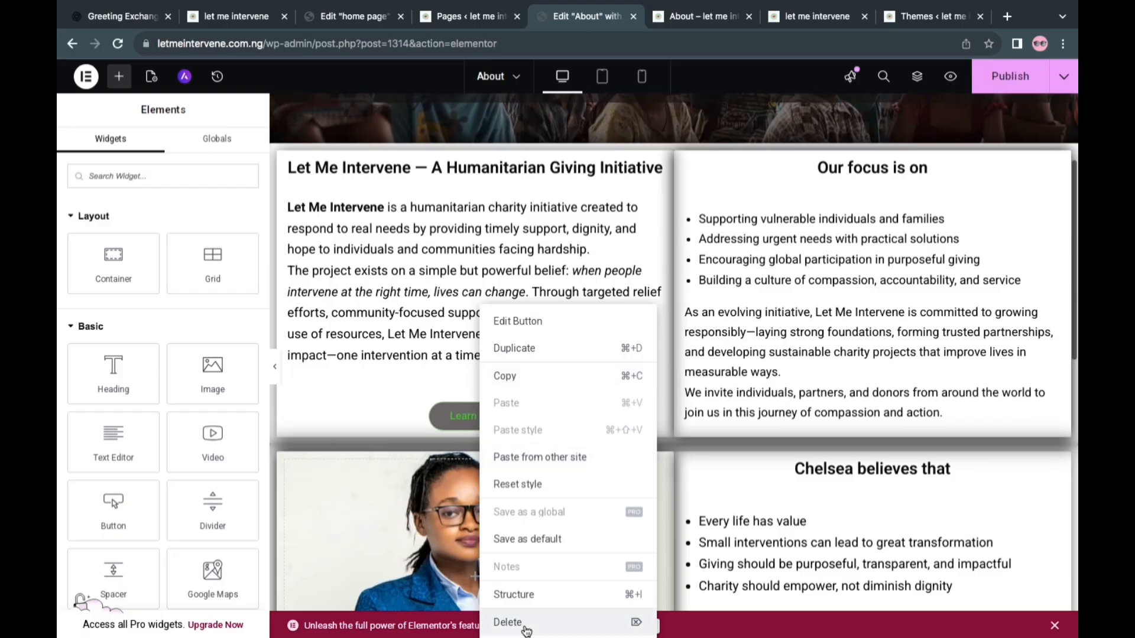
{"action": "left_click", "coordinate": [384, 397]}
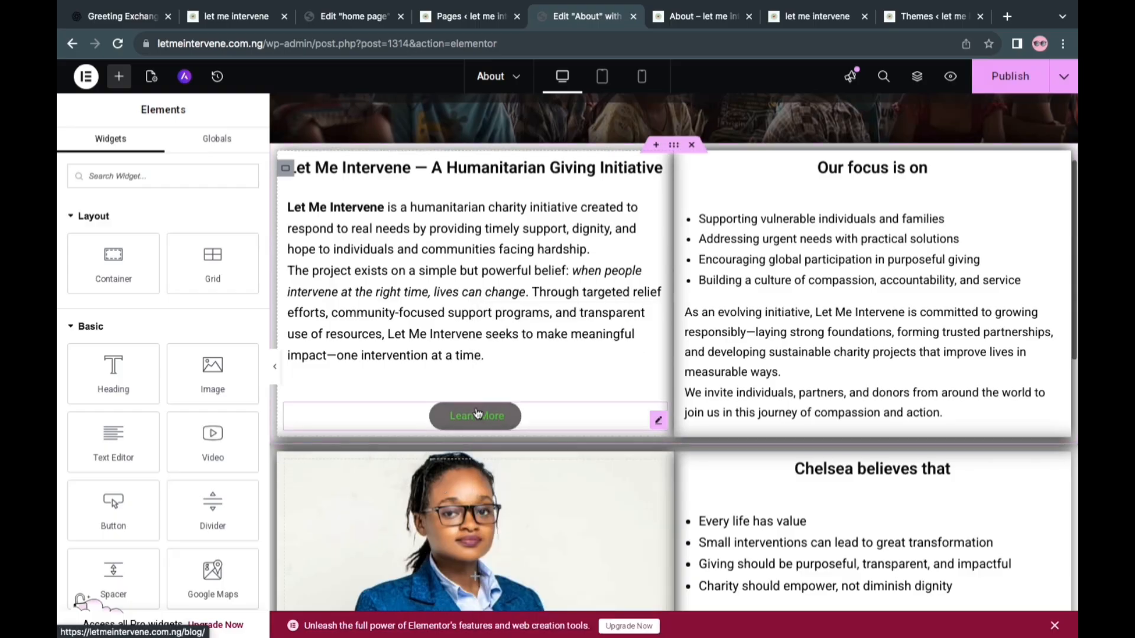
{"action": "left_click", "coordinate": [478, 413]}
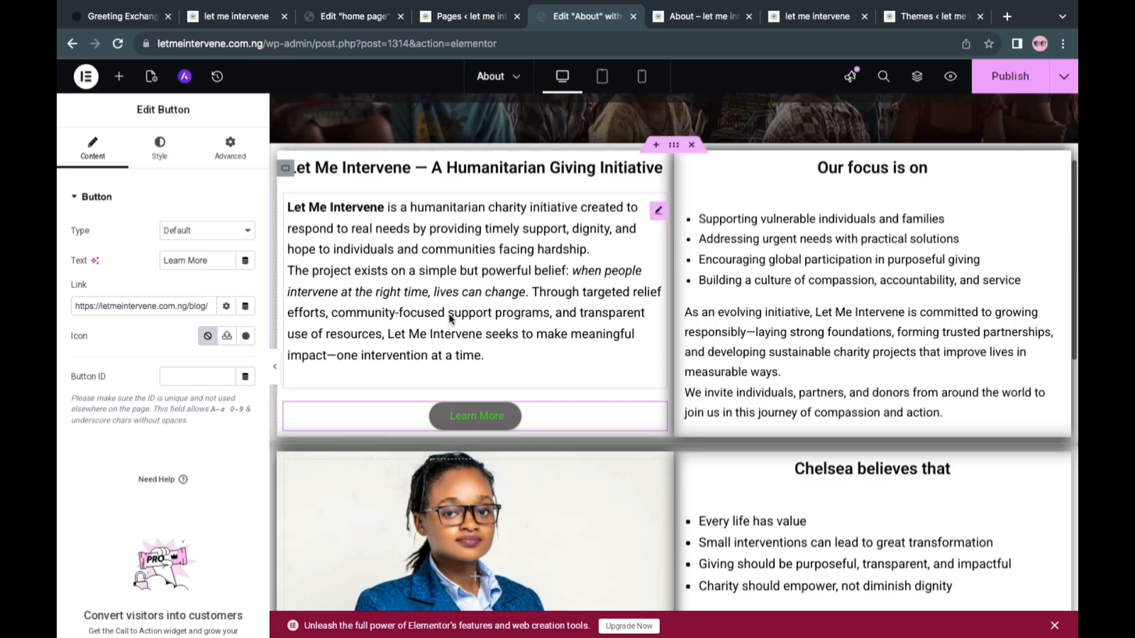
{"action": "scroll", "coordinate": [535, 335], "scroll_direction": "up", "scroll_amount": 3}
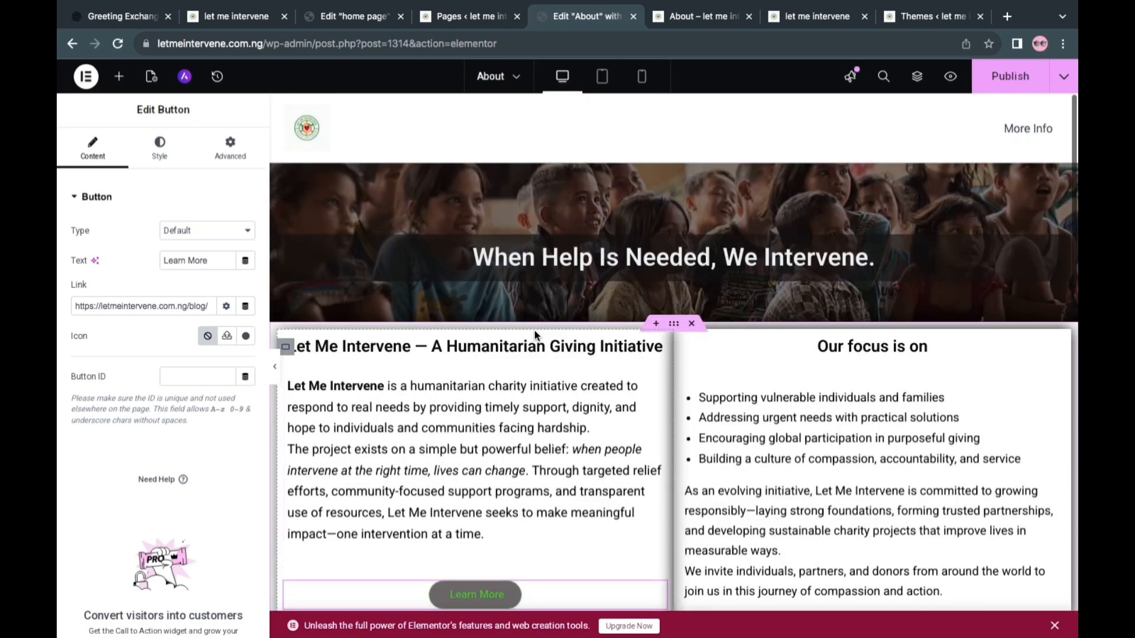
{"action": "scroll", "coordinate": [535, 336], "scroll_direction": "down", "scroll_amount": 5}
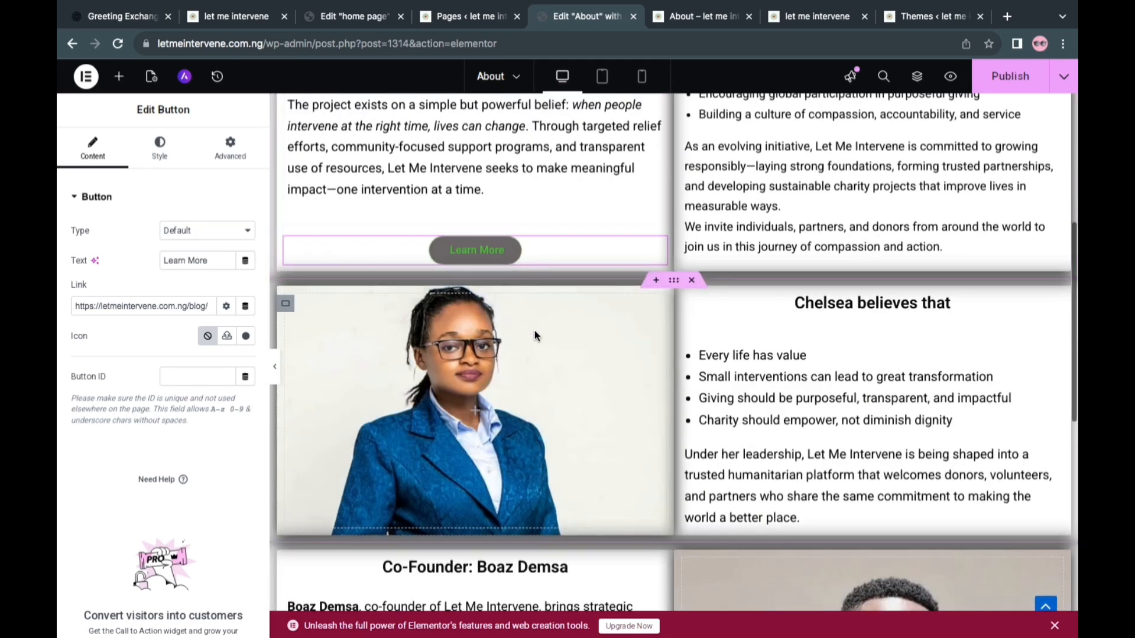
Delete the "Learn More" button beneath the co-founder's text on the About page
{"action": "scroll", "coordinate": [536, 336], "scroll_direction": "down", "scroll_amount": 7}
{"action": "scroll", "coordinate": [537, 335], "scroll_direction": "up", "scroll_amount": 2}
{"action": "right_click", "coordinate": [480, 534]}
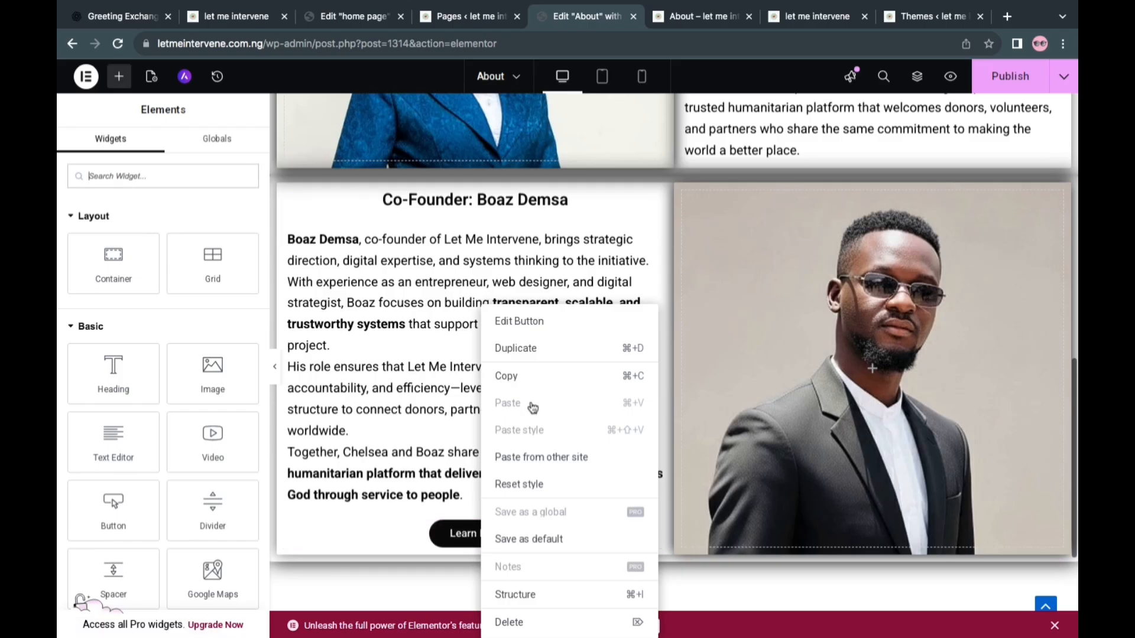
{"action": "left_click", "coordinate": [532, 626]}
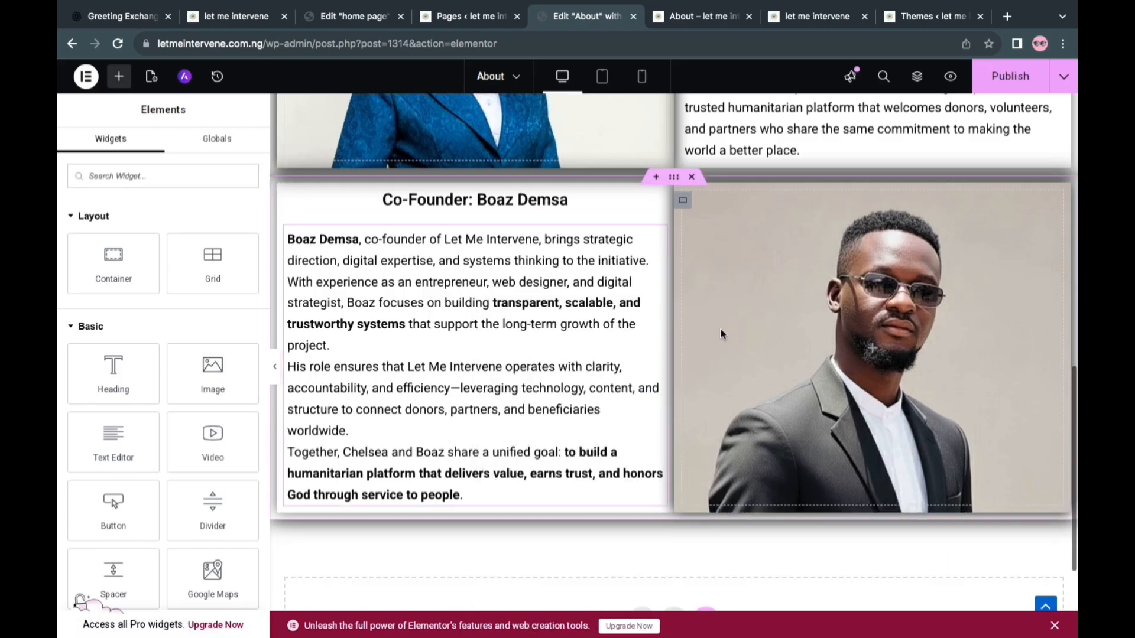
Select the remaining "Learn More" button in the "A Humanitarian Giving Initiative" section and publish the About page
{"action": "scroll", "coordinate": [701, 283], "scroll_direction": "up", "scroll_amount": 7}
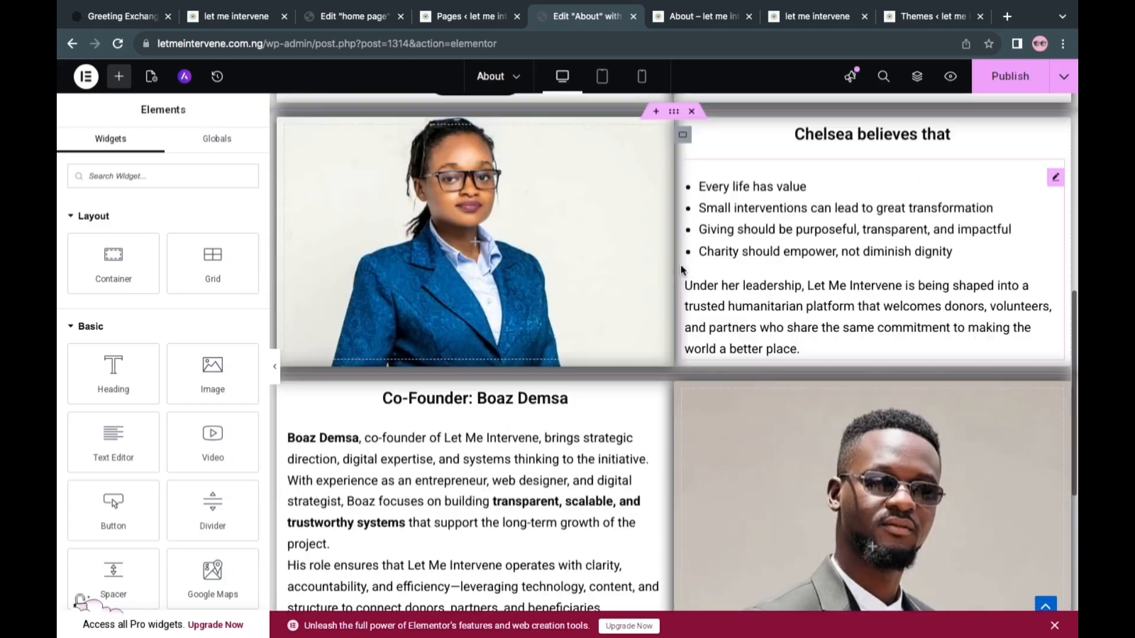
{"action": "scroll", "coordinate": [681, 269], "scroll_direction": "up", "scroll_amount": 4}
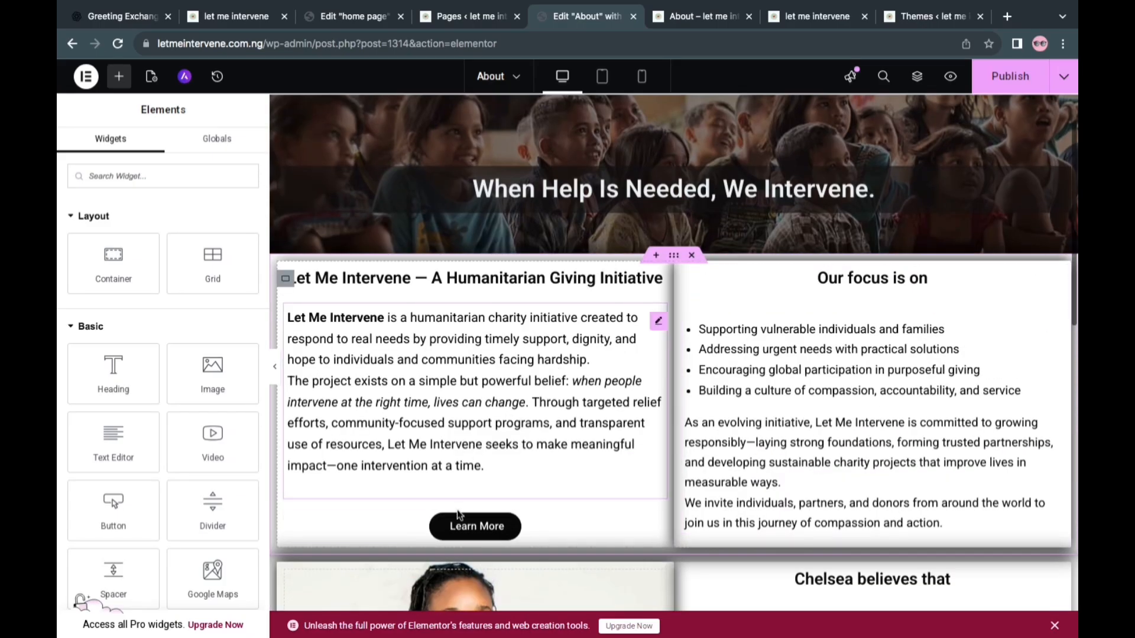
{"action": "left_click", "coordinate": [485, 530]}
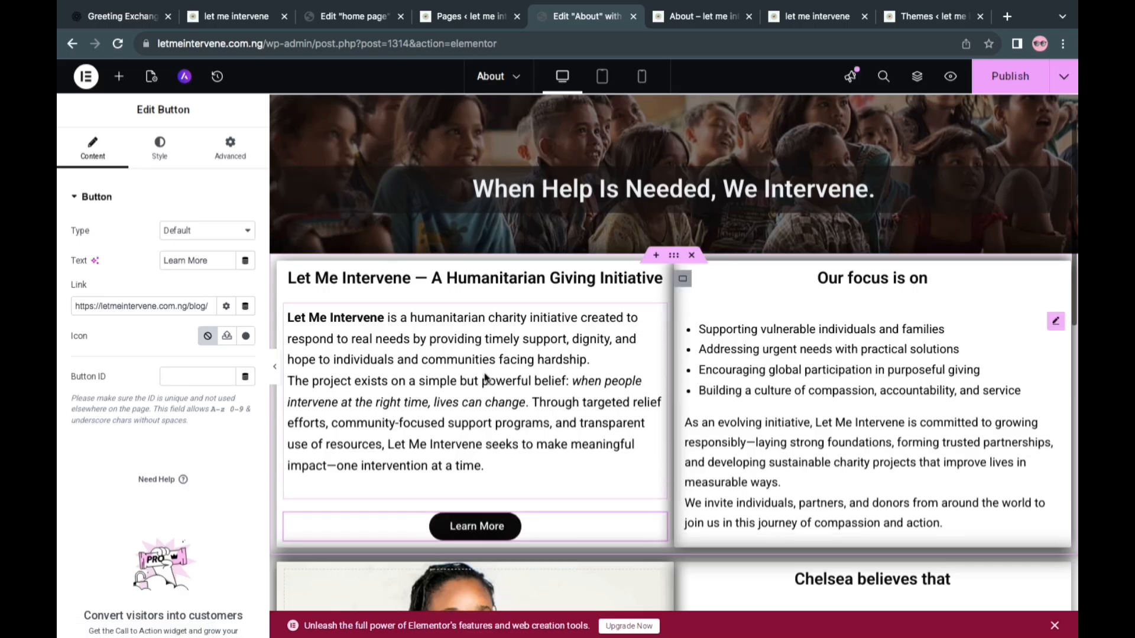
{"action": "left_click", "coordinate": [1005, 72]}
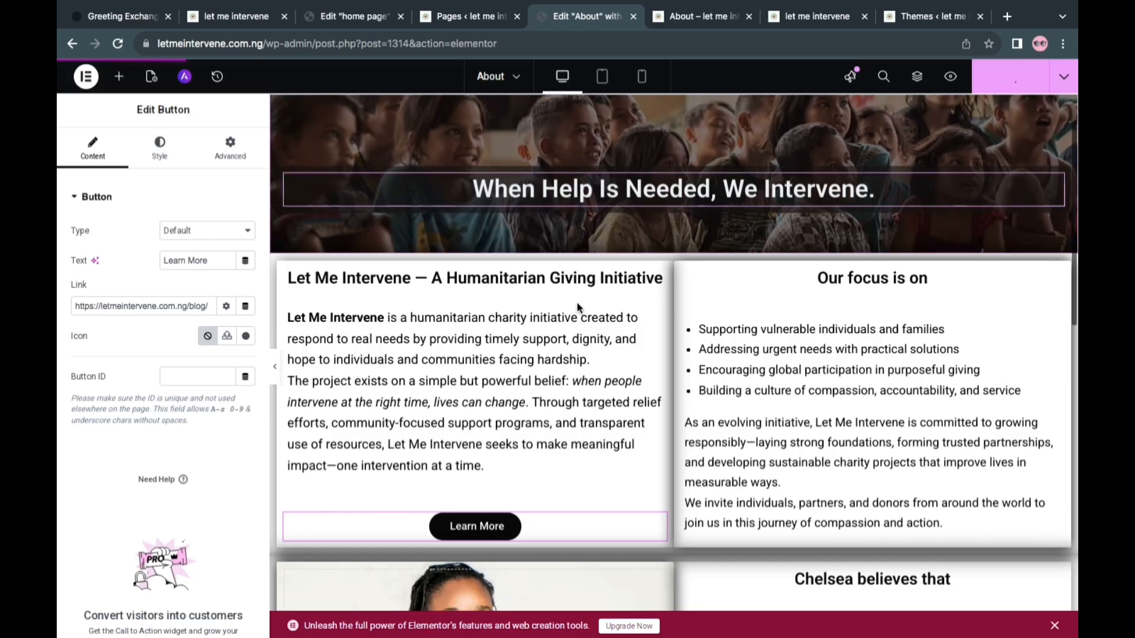
Go to the site's installed themes and delete the inactive Kadence theme
{"action": "left_click", "coordinate": [248, 18]}
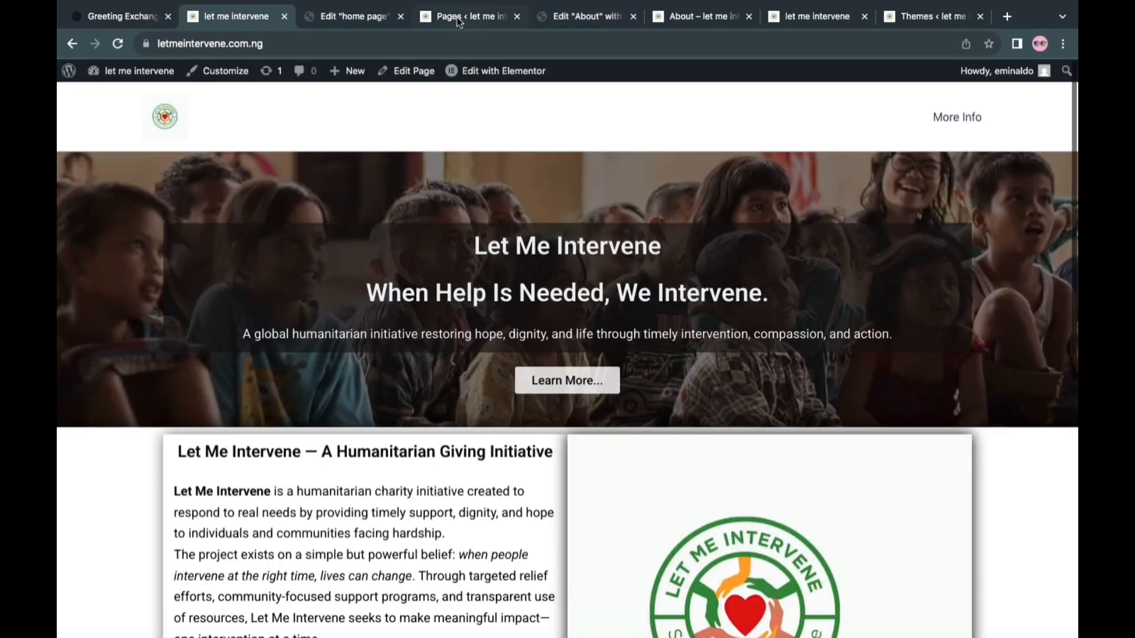
{"action": "left_click", "coordinate": [456, 17]}
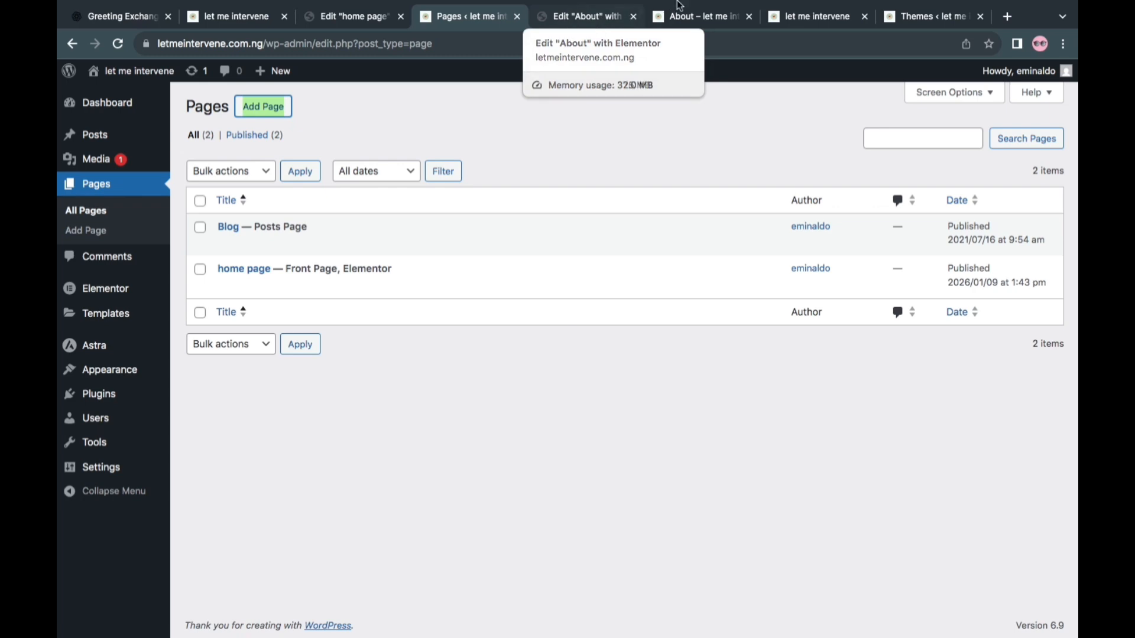
{"action": "left_click", "coordinate": [890, 19]}
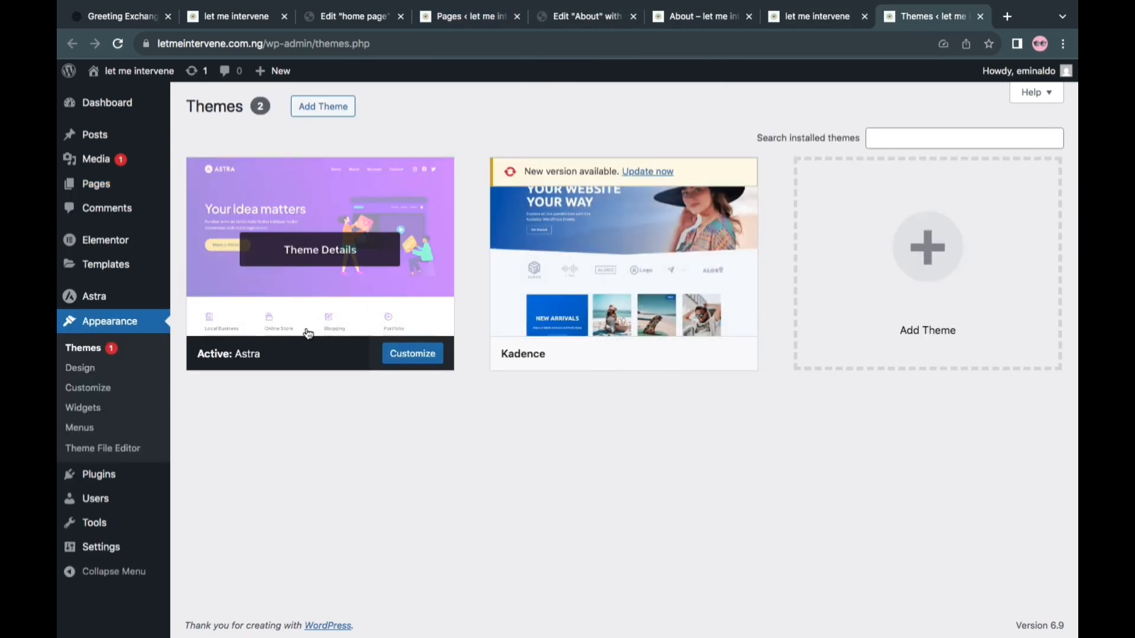
{"action": "left_click", "coordinate": [567, 301]}
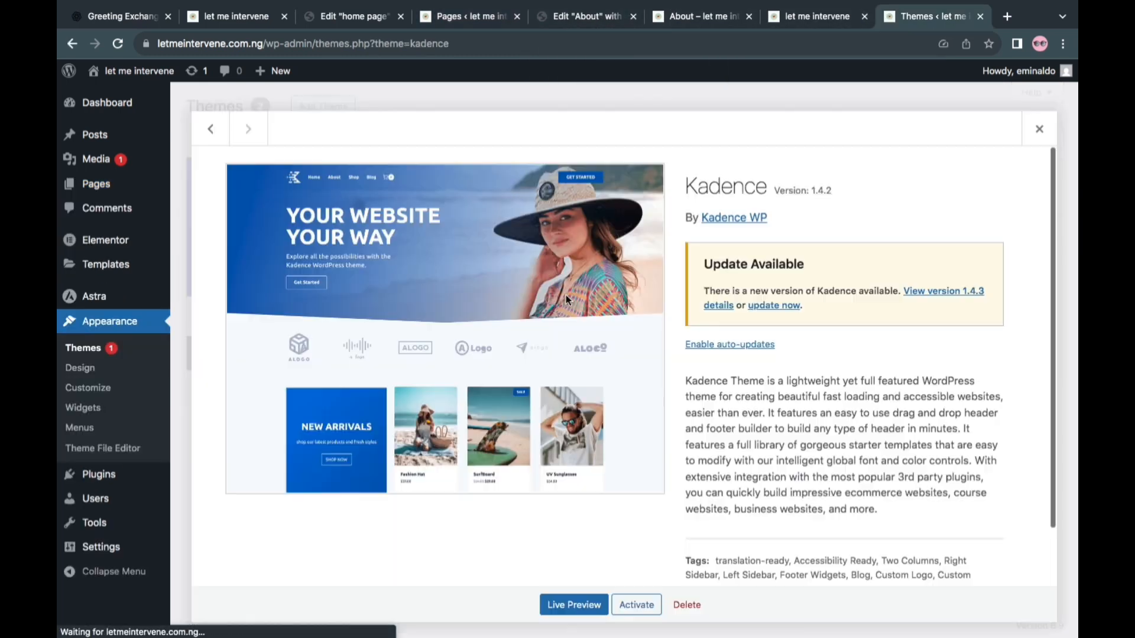
{"action": "left_click", "coordinate": [689, 605]}
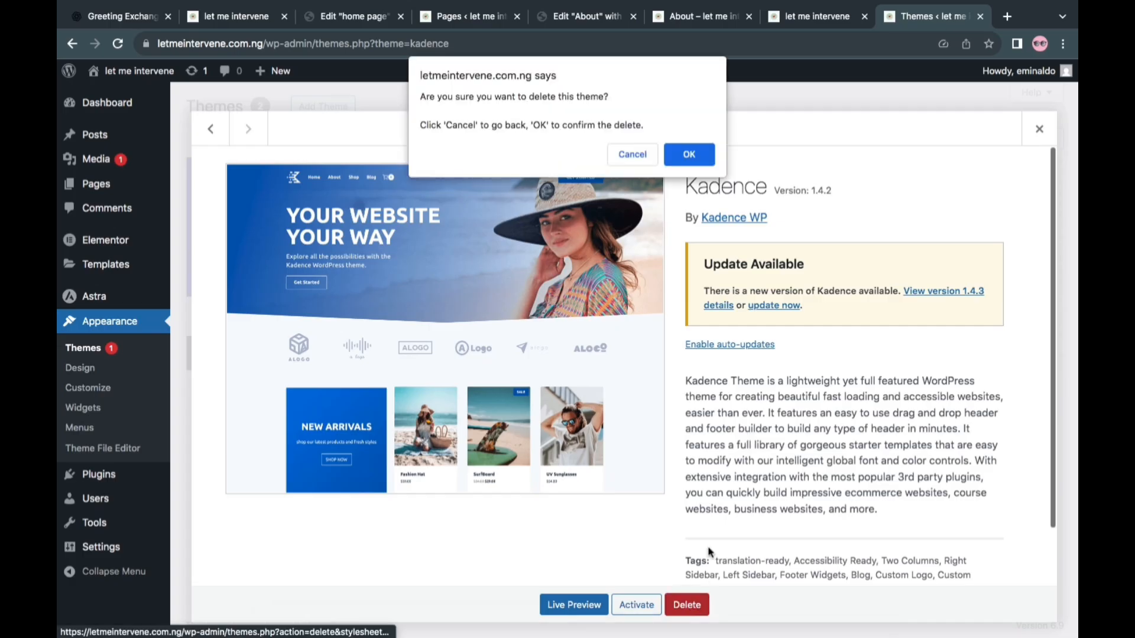
{"action": "left_click", "coordinate": [692, 155]}
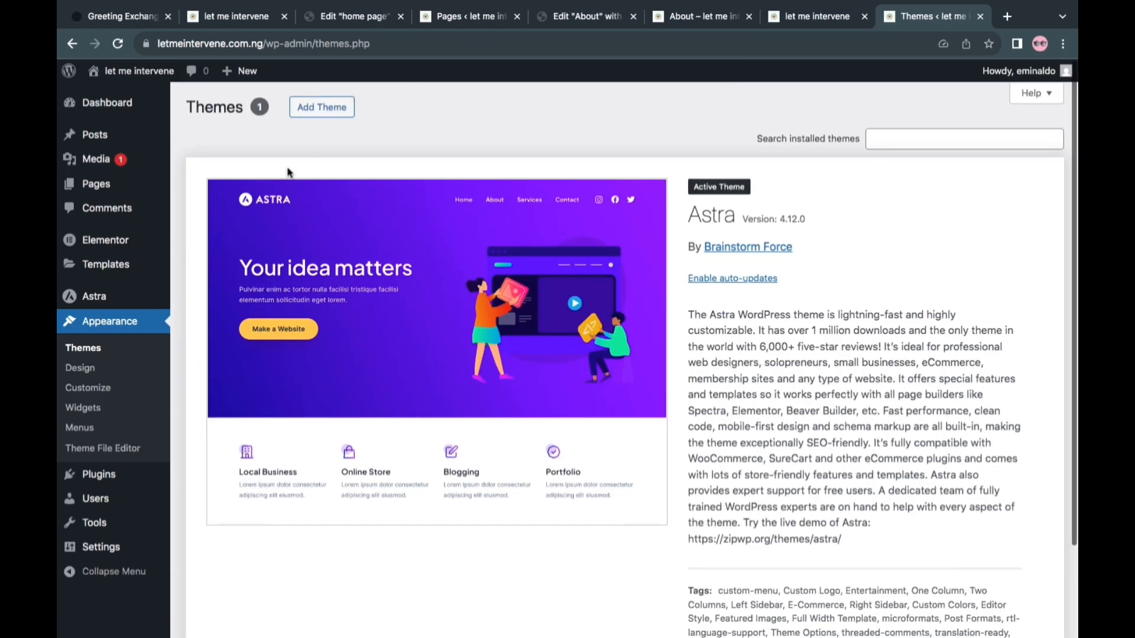
Add the About page to the "My Menu" navigation menu and place it above the More Info item
{"action": "mouse_move", "coordinate": [89, 189]}
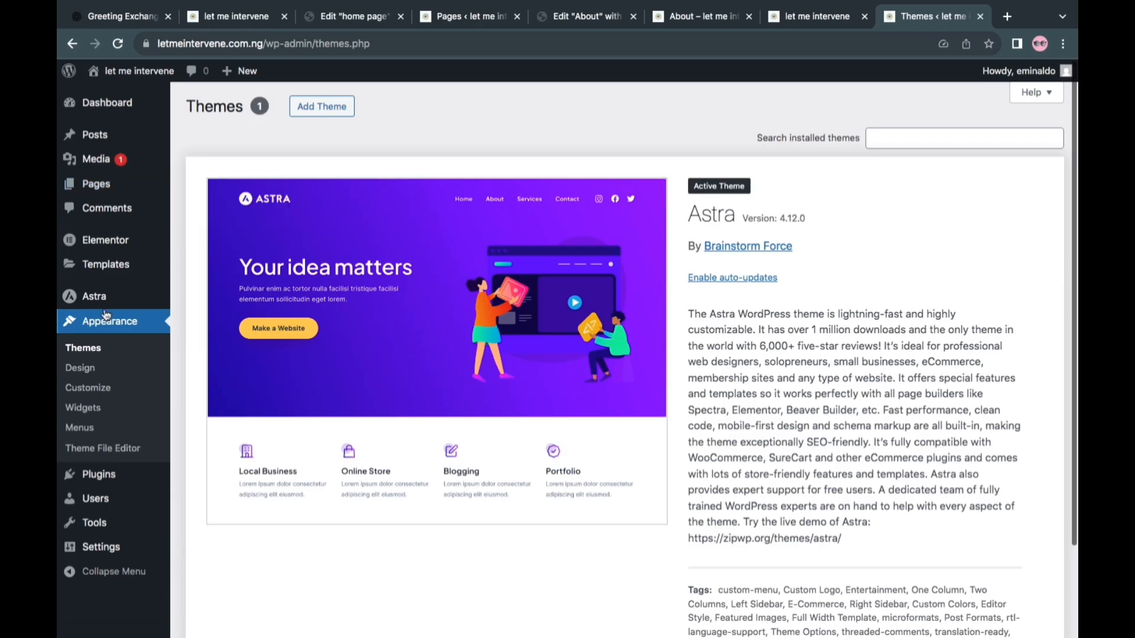
{"action": "left_click", "coordinate": [86, 433]}
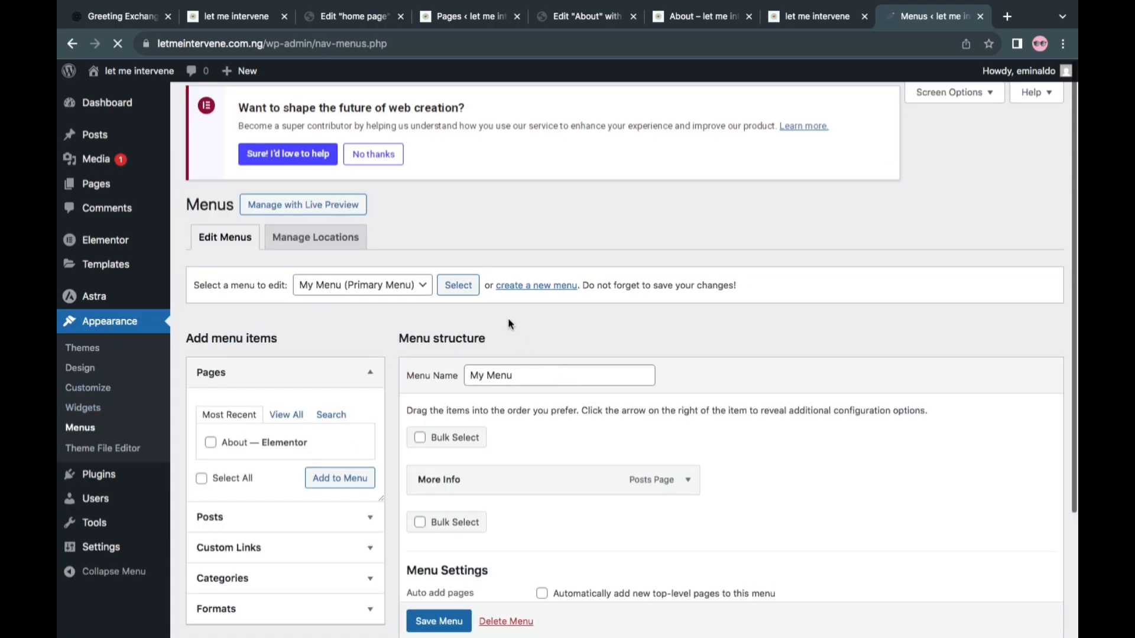
{"action": "scroll", "coordinate": [509, 318], "scroll_direction": "down", "scroll_amount": 2}
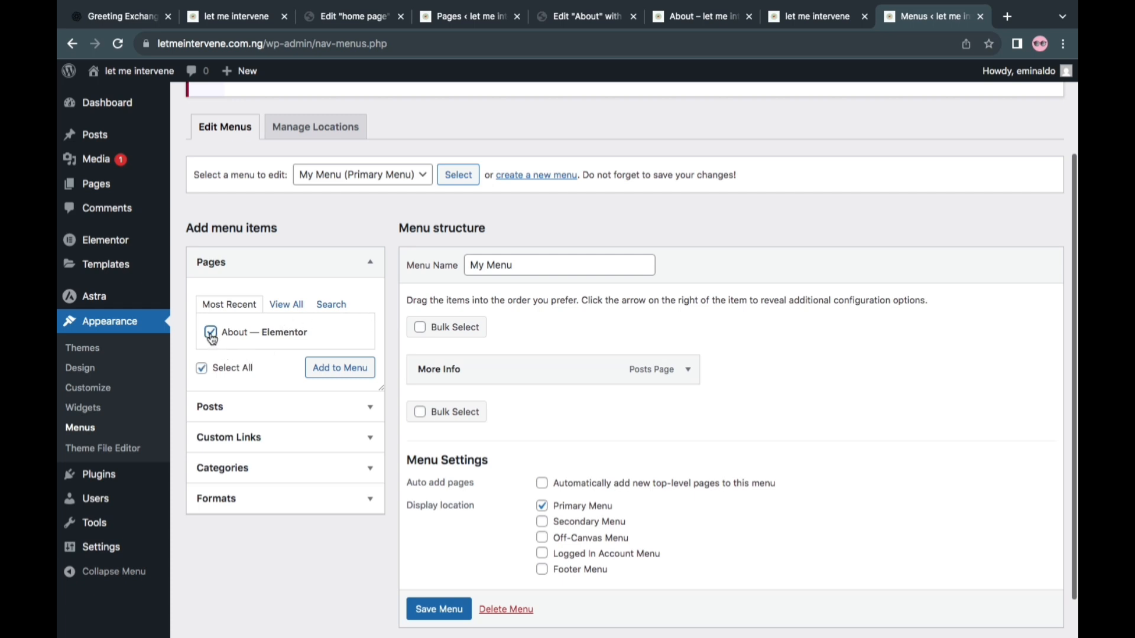
{"action": "left_click", "coordinate": [347, 369]}
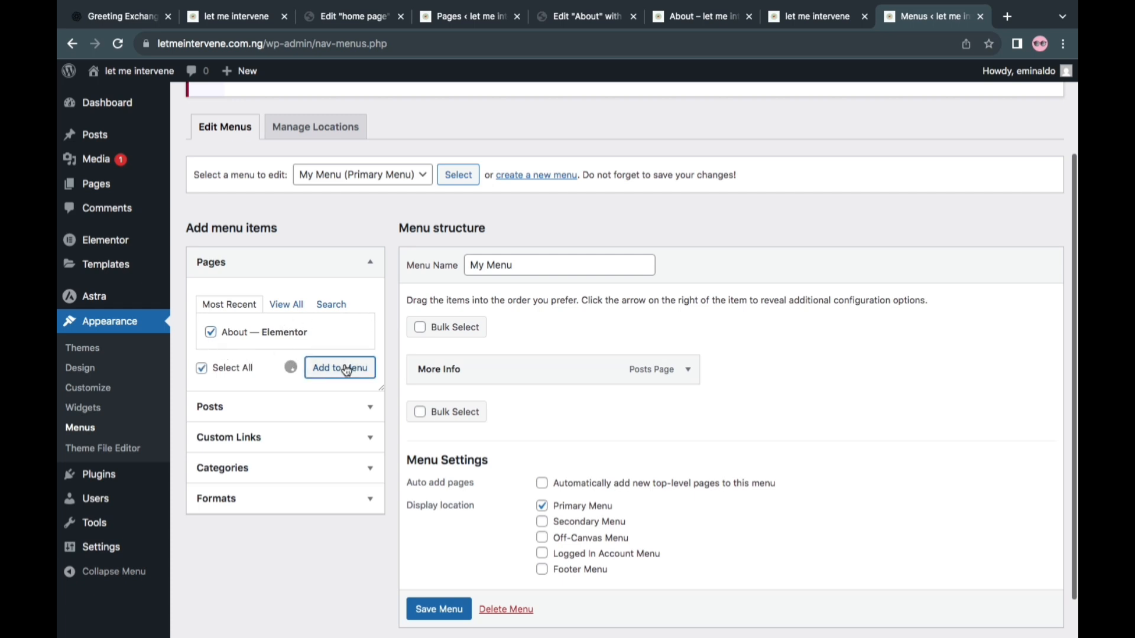
{"action": "left_click_drag", "start_coordinate": [467, 407], "coordinate": [474, 378]}
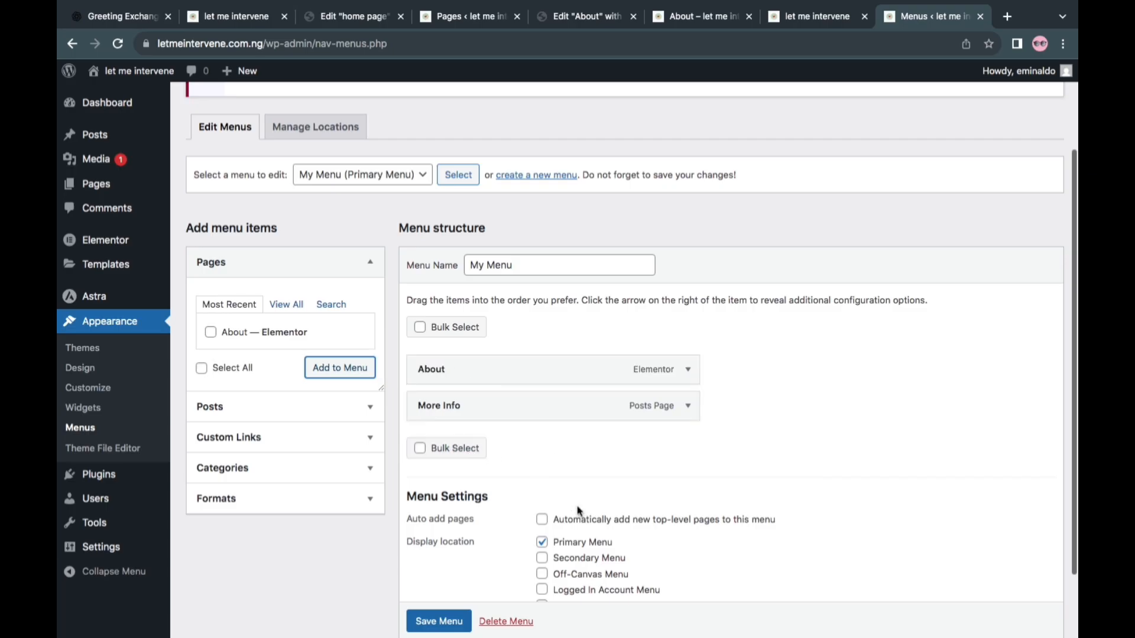
Assign "My Menu" to the Off-Canvas Menu display location as well and save the menu
{"action": "left_click", "coordinate": [542, 574]}
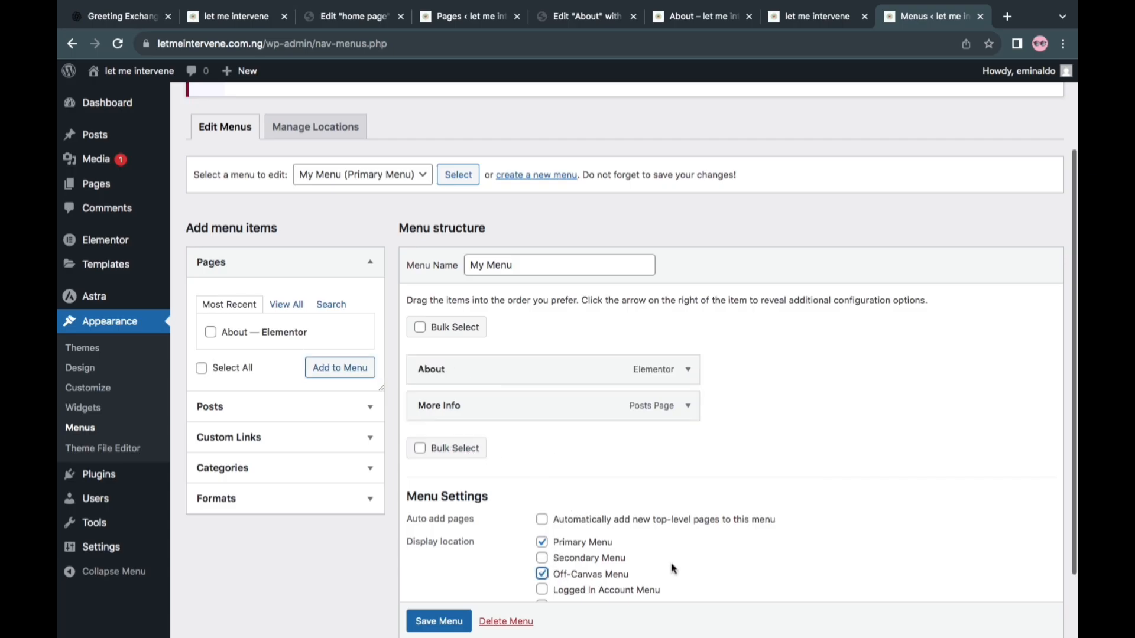
{"action": "scroll", "coordinate": [721, 546], "scroll_direction": "down", "scroll_amount": 2}
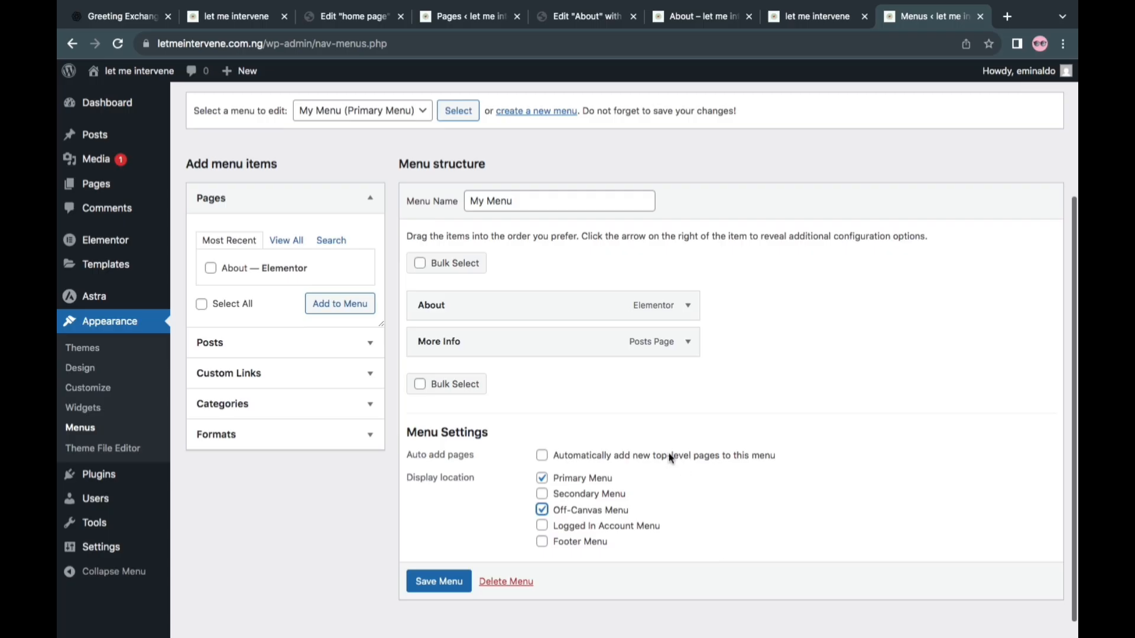
{"action": "left_click", "coordinate": [464, 578]}
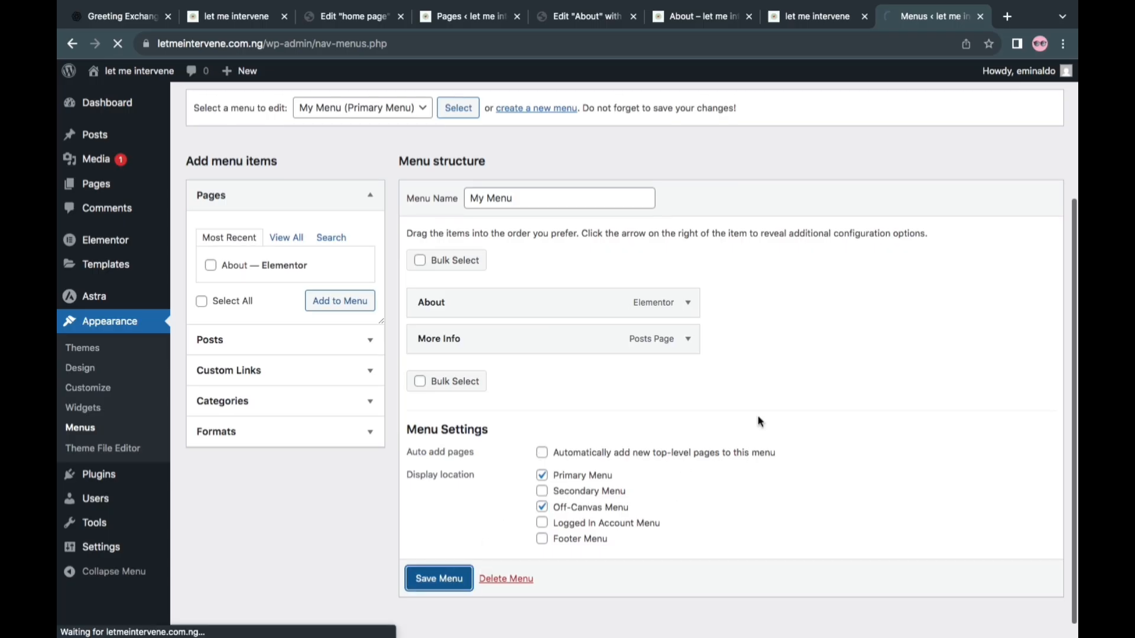
{"action": "scroll", "coordinate": [760, 332], "scroll_direction": "up", "scroll_amount": 5}
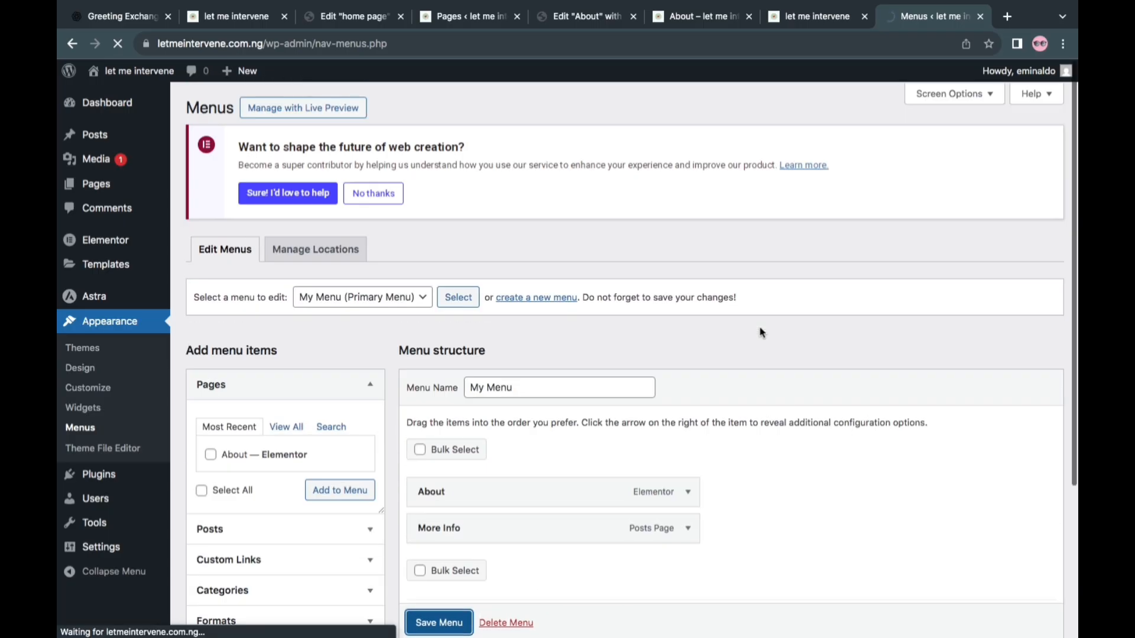
Reload the live home page, look over its sections, and open the About page from the site header
{"action": "left_click", "coordinate": [218, 16]}
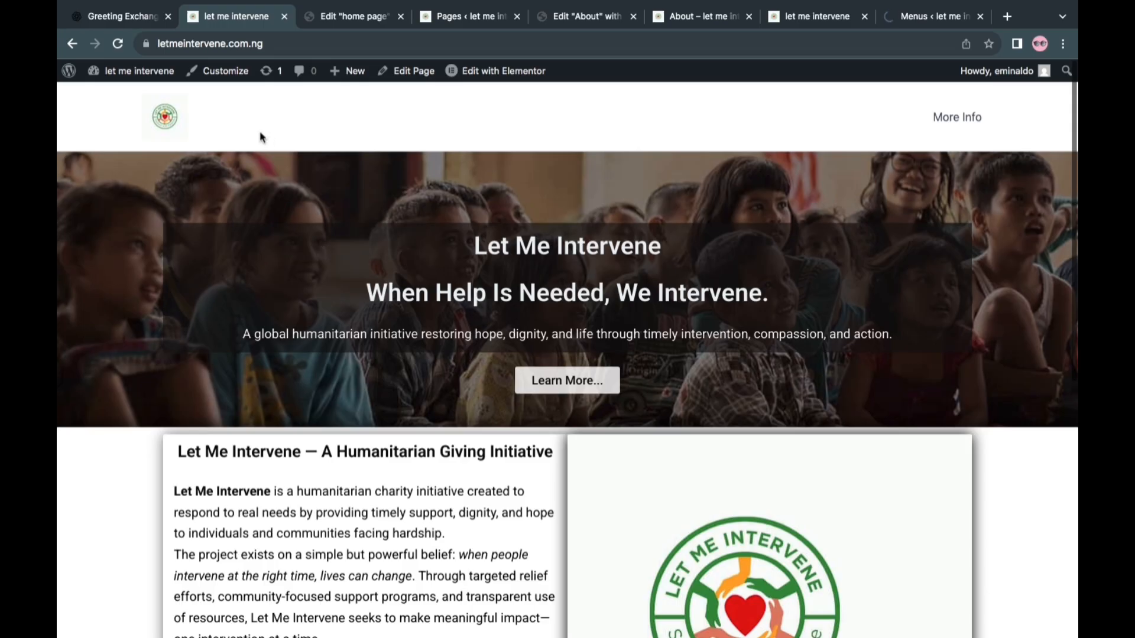
{"action": "left_click", "coordinate": [169, 117]}
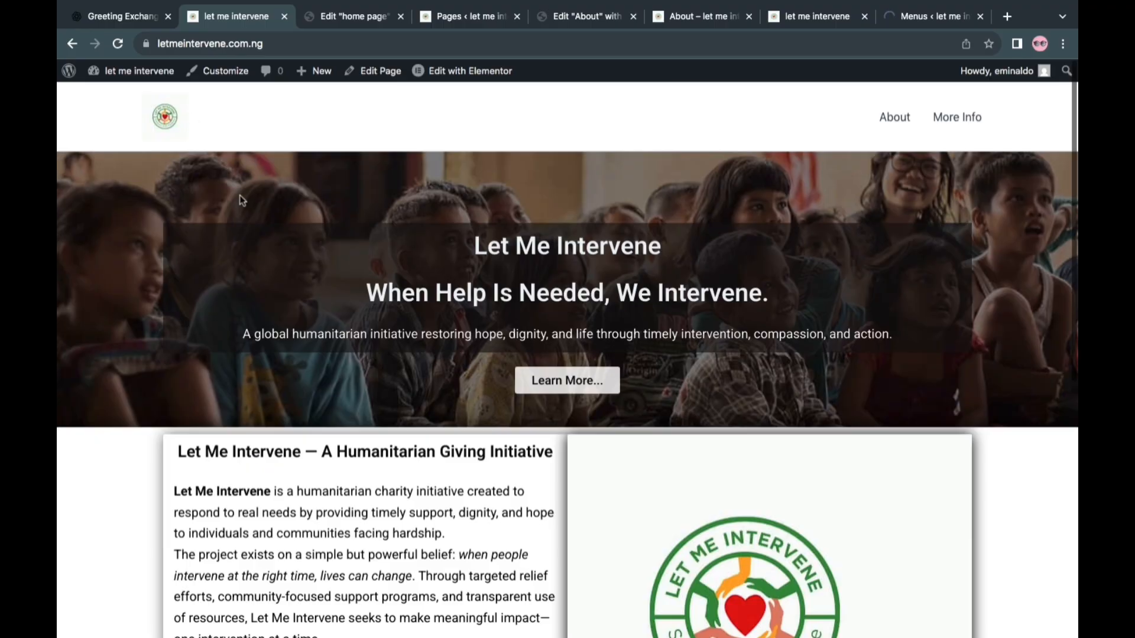
{"action": "scroll", "coordinate": [374, 350], "scroll_direction": "down", "scroll_amount": 4}
{"action": "scroll", "coordinate": [375, 350], "scroll_direction": "down", "scroll_amount": 4}
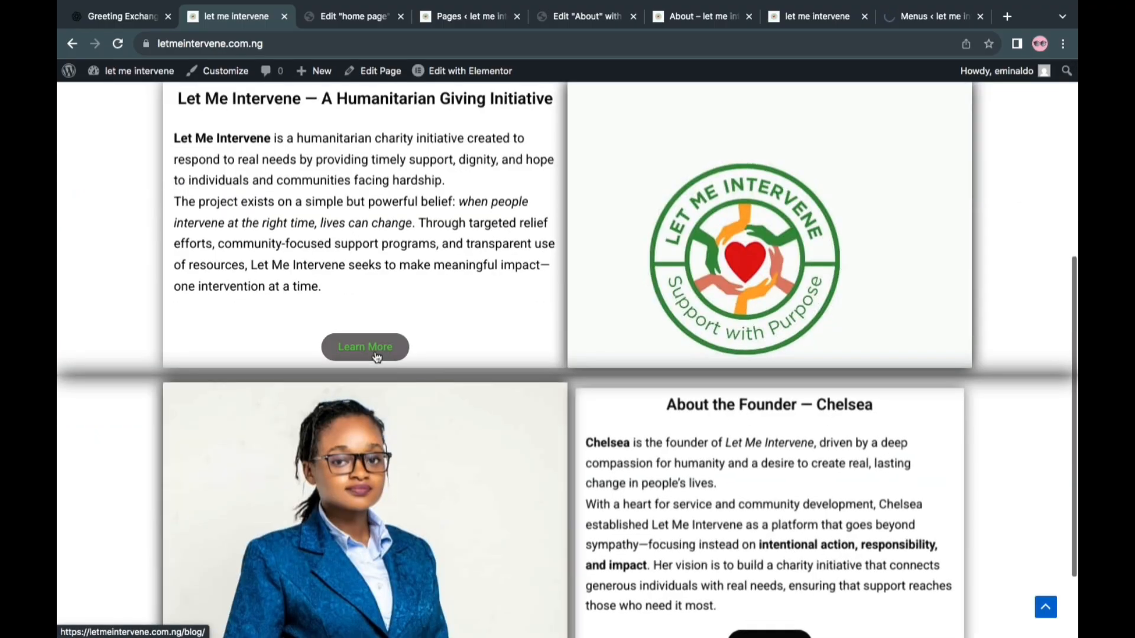
{"action": "scroll", "coordinate": [374, 349], "scroll_direction": "up", "scroll_amount": 8}
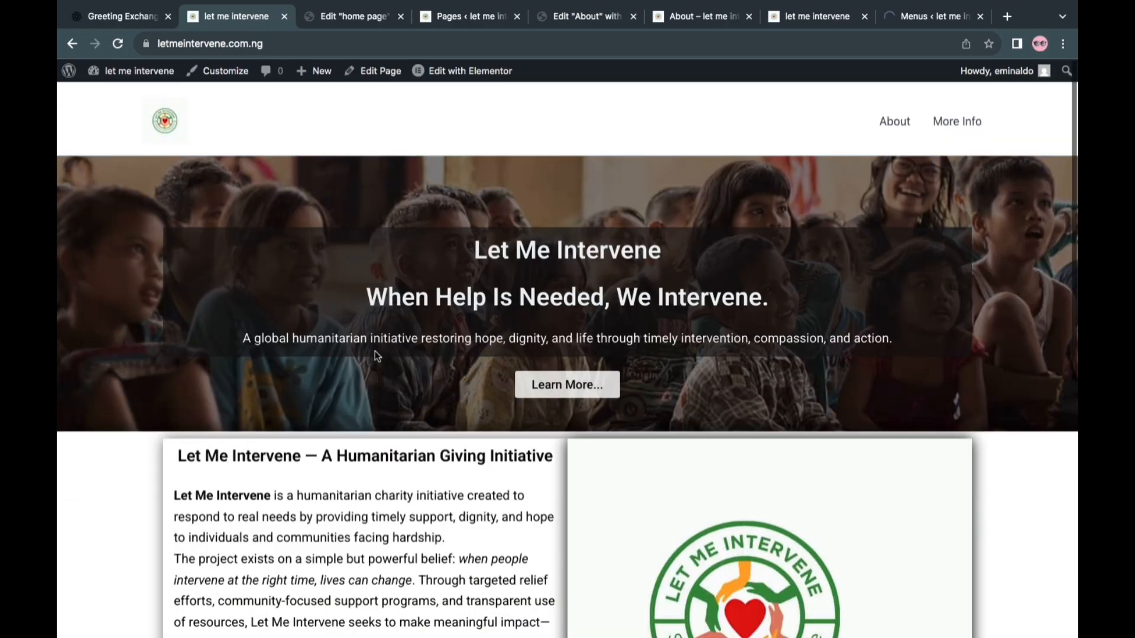
{"action": "left_click", "coordinate": [894, 118]}
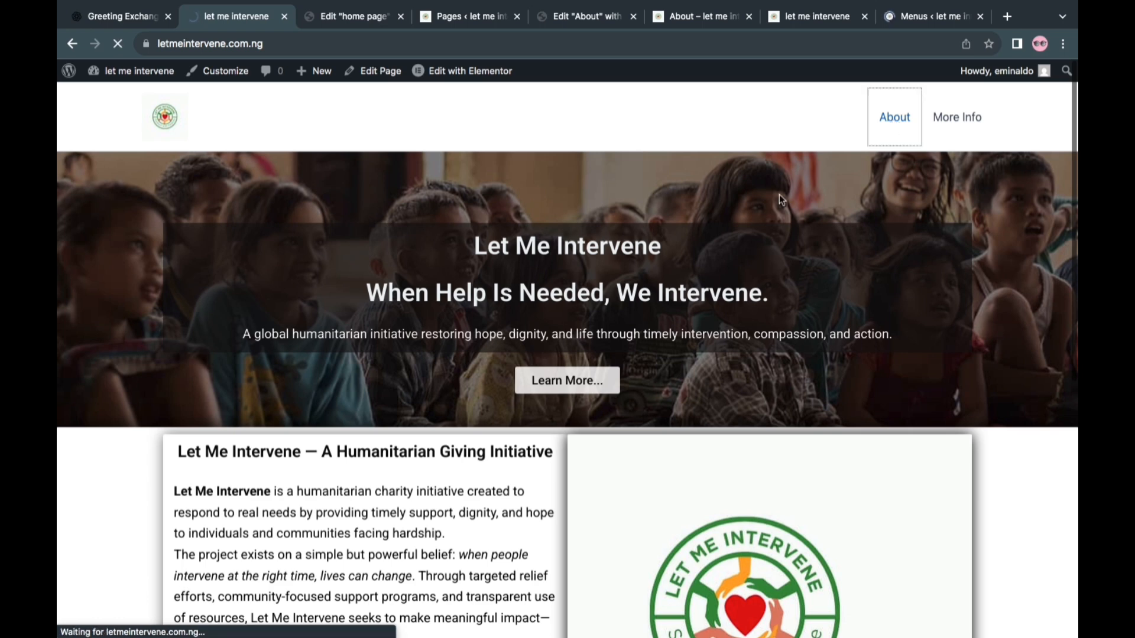
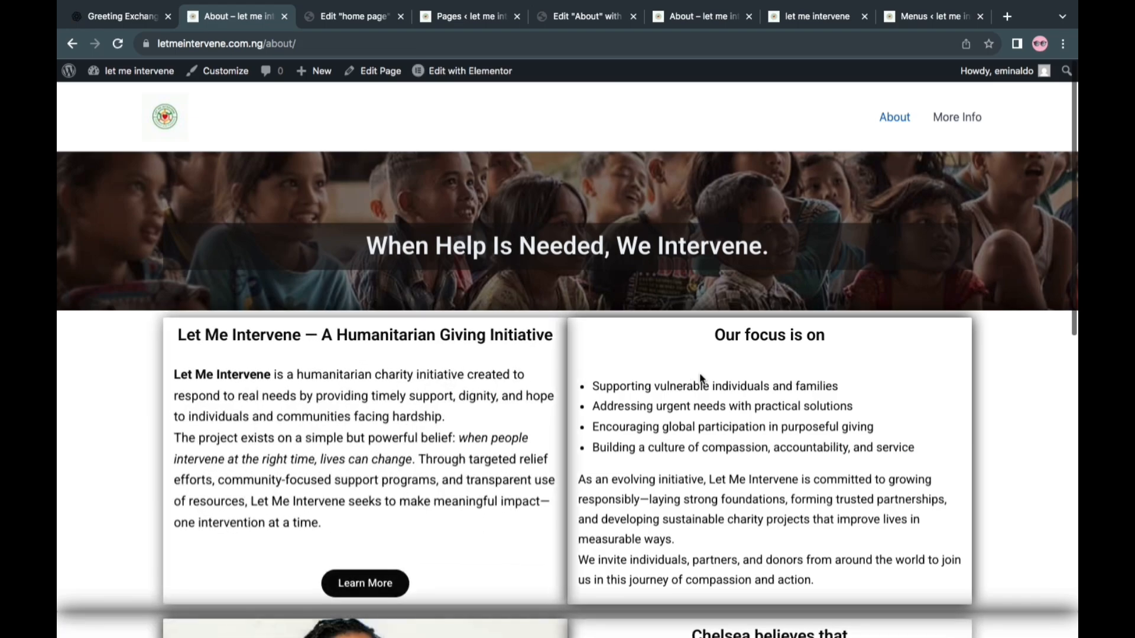
Look over the sections of the live About page from the hero banner down to the footer
{"action": "scroll", "coordinate": [700, 379], "scroll_direction": "down", "scroll_amount": 9}
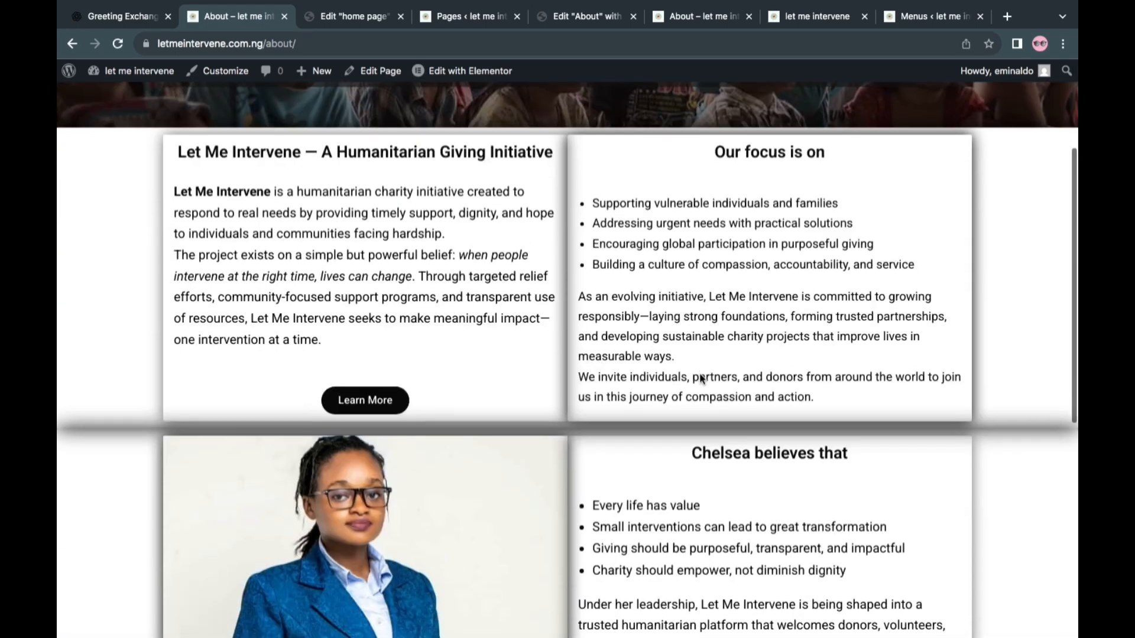
{"action": "scroll", "coordinate": [700, 379], "scroll_direction": "down", "scroll_amount": 4}
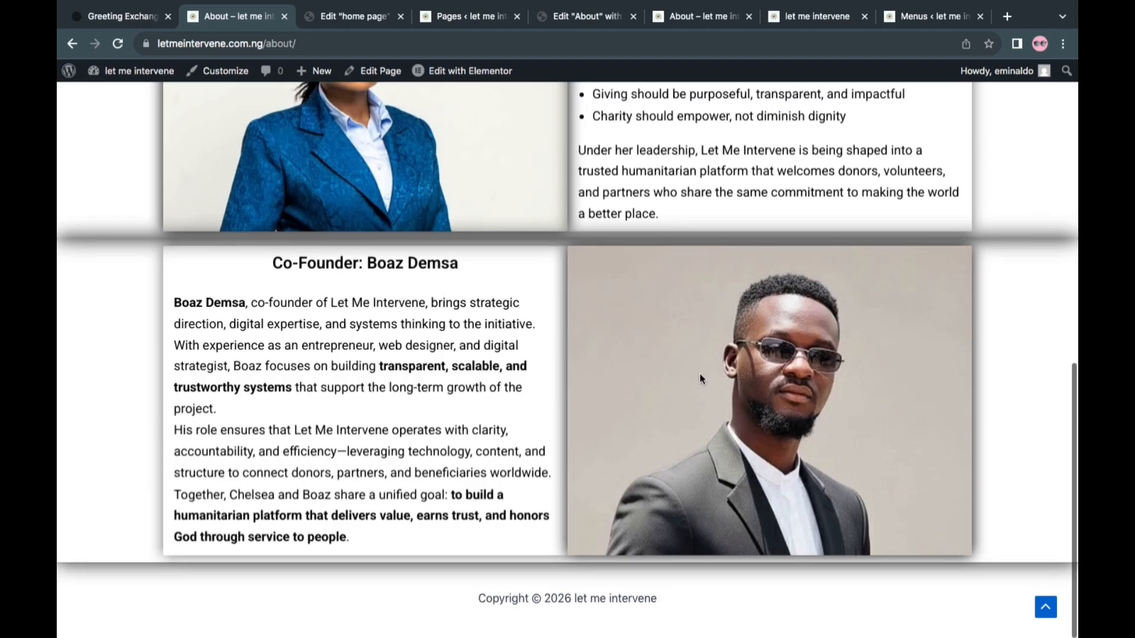
{"action": "scroll", "coordinate": [700, 375], "scroll_direction": "up", "scroll_amount": 11}
{"action": "scroll", "coordinate": [700, 374], "scroll_direction": "up", "scroll_amount": 3}
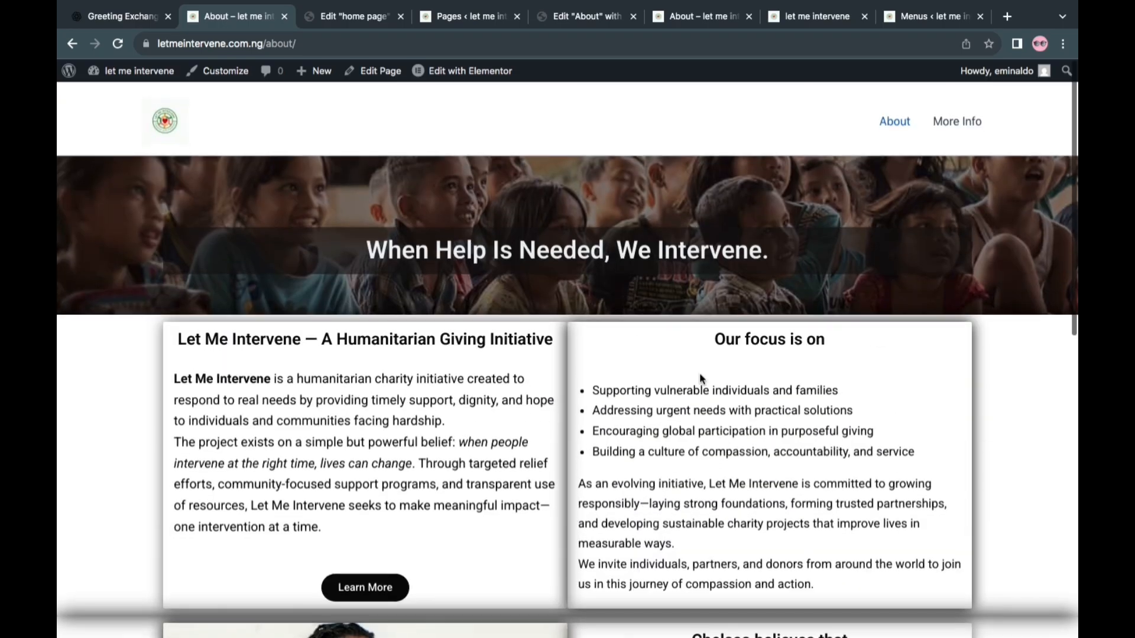
Switch to the About page's Elementor editor and review the stacking order of its sections in mobile portrait view
{"action": "left_click", "coordinate": [464, 13]}
{"action": "left_click", "coordinate": [598, 23]}
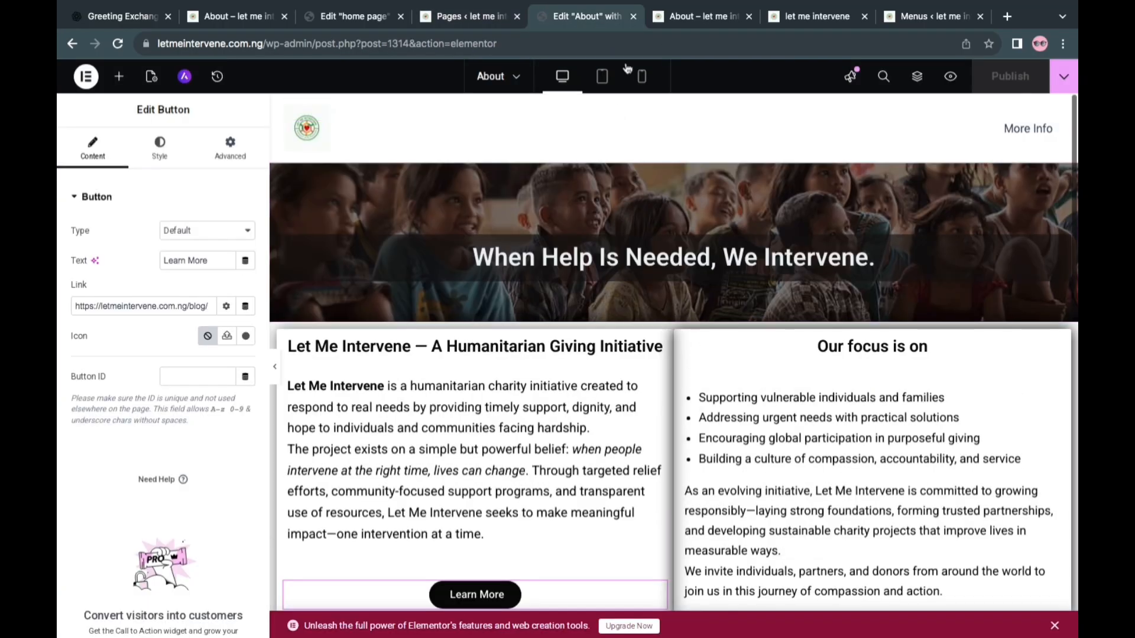
{"action": "left_click", "coordinate": [642, 77]}
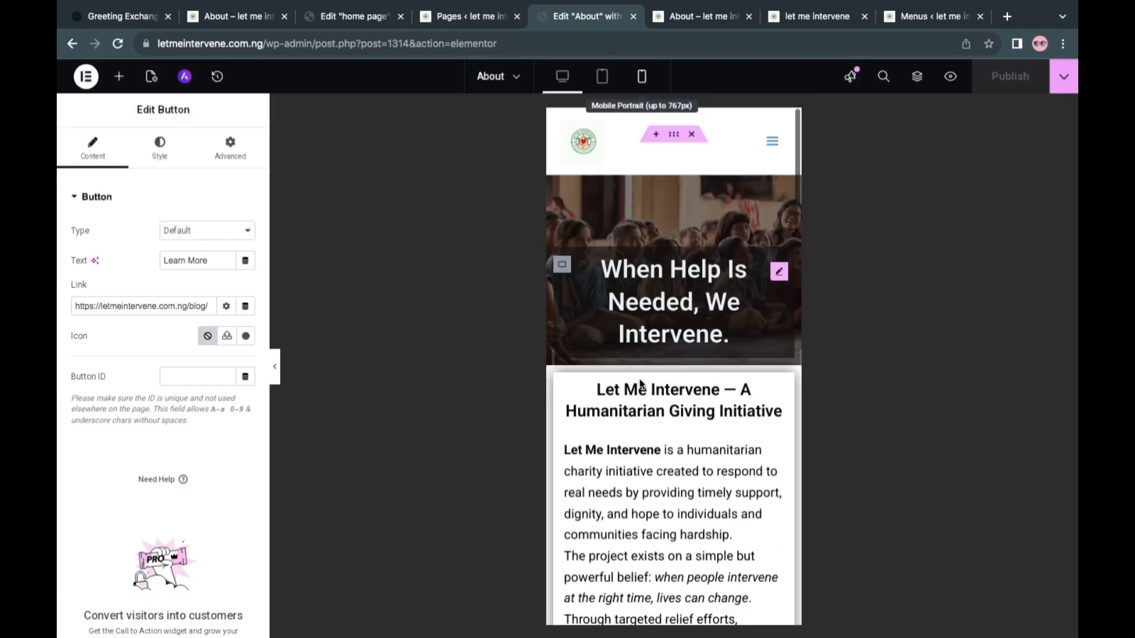
{"action": "scroll", "coordinate": [680, 330], "scroll_direction": "down", "scroll_amount": 5}
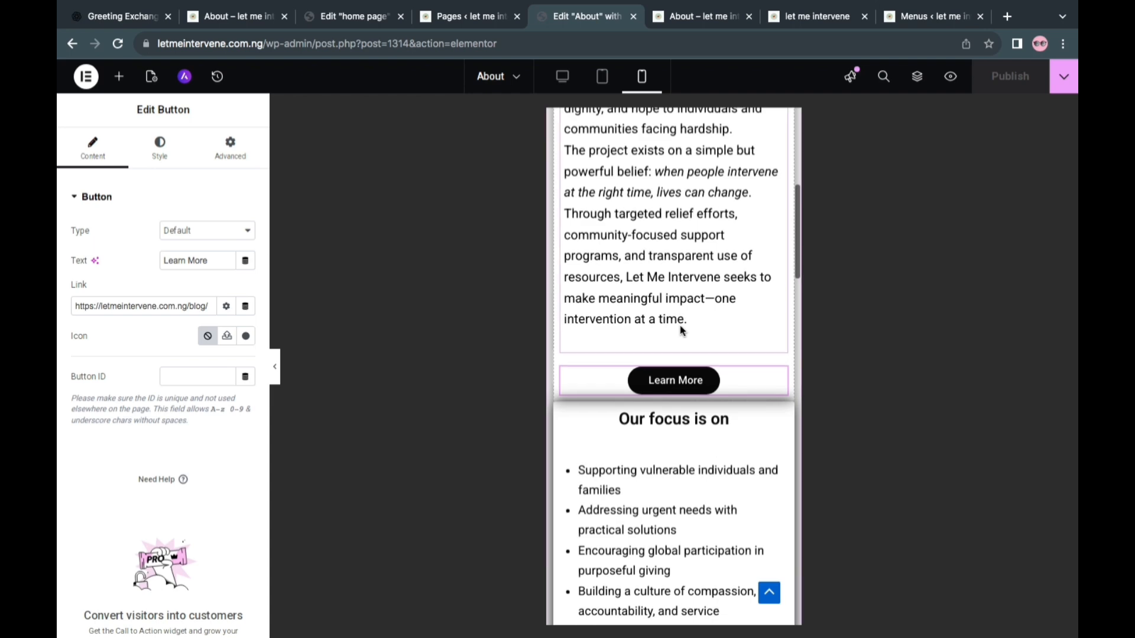
{"action": "scroll", "coordinate": [683, 330], "scroll_direction": "up", "scroll_amount": 6}
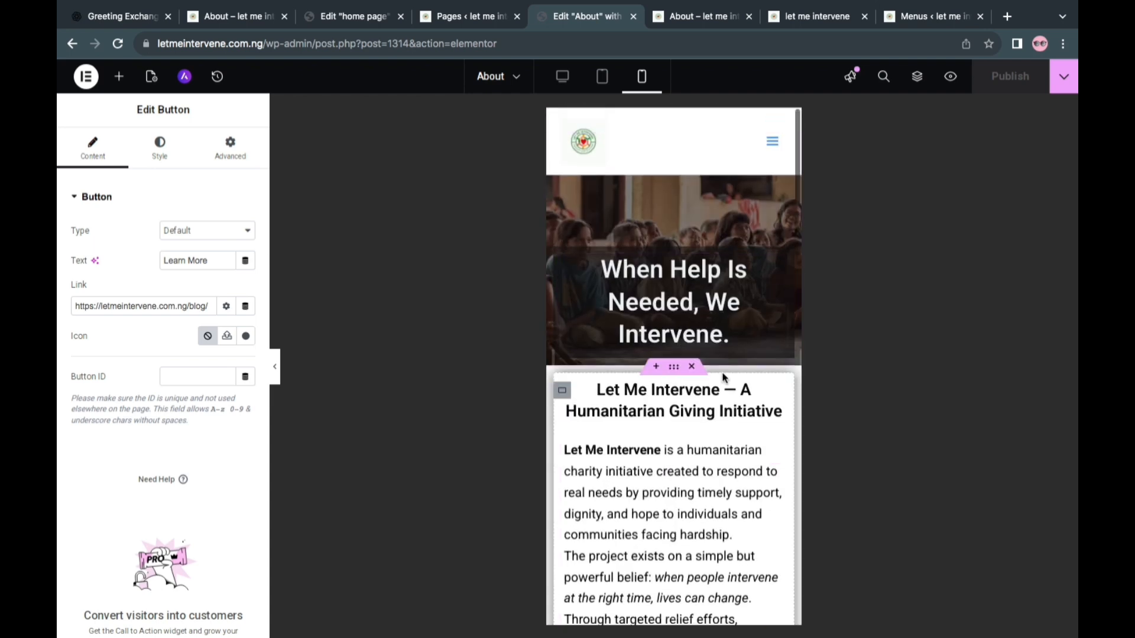
{"action": "scroll", "coordinate": [723, 377], "scroll_direction": "down", "scroll_amount": 8}
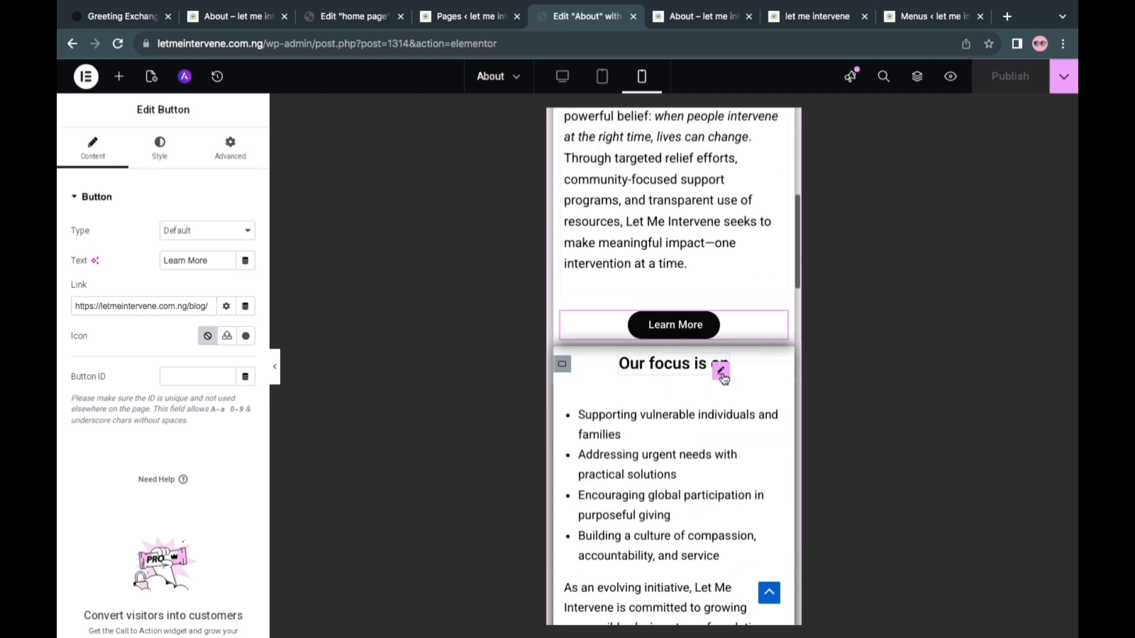
{"action": "scroll", "coordinate": [723, 377], "scroll_direction": "down", "scroll_amount": 7}
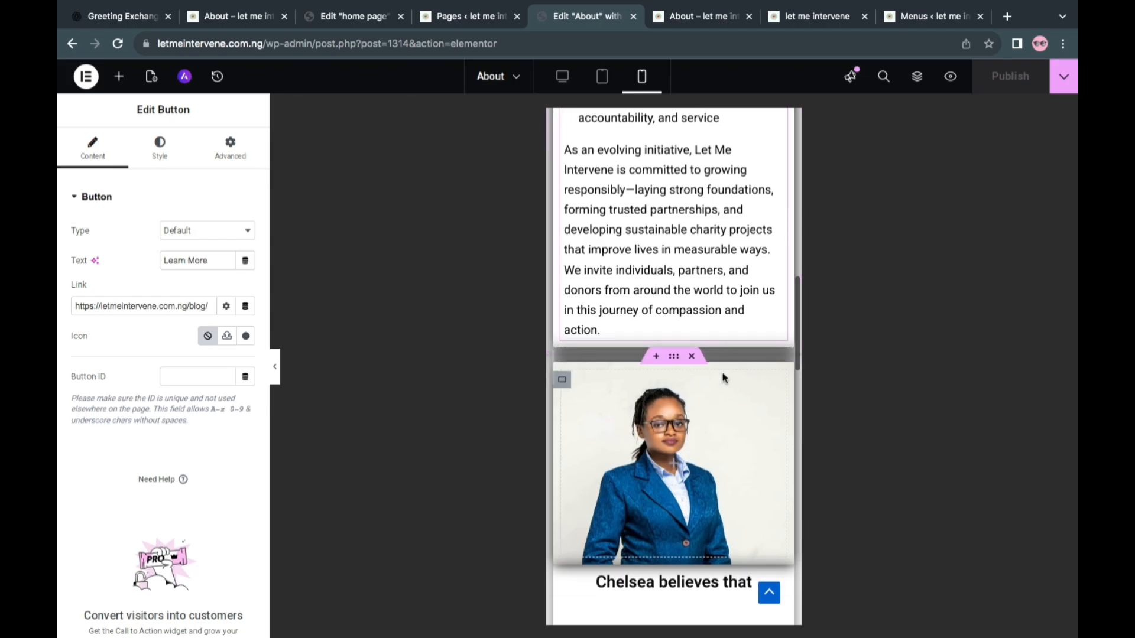
{"action": "scroll", "coordinate": [723, 378], "scroll_direction": "down", "scroll_amount": 10}
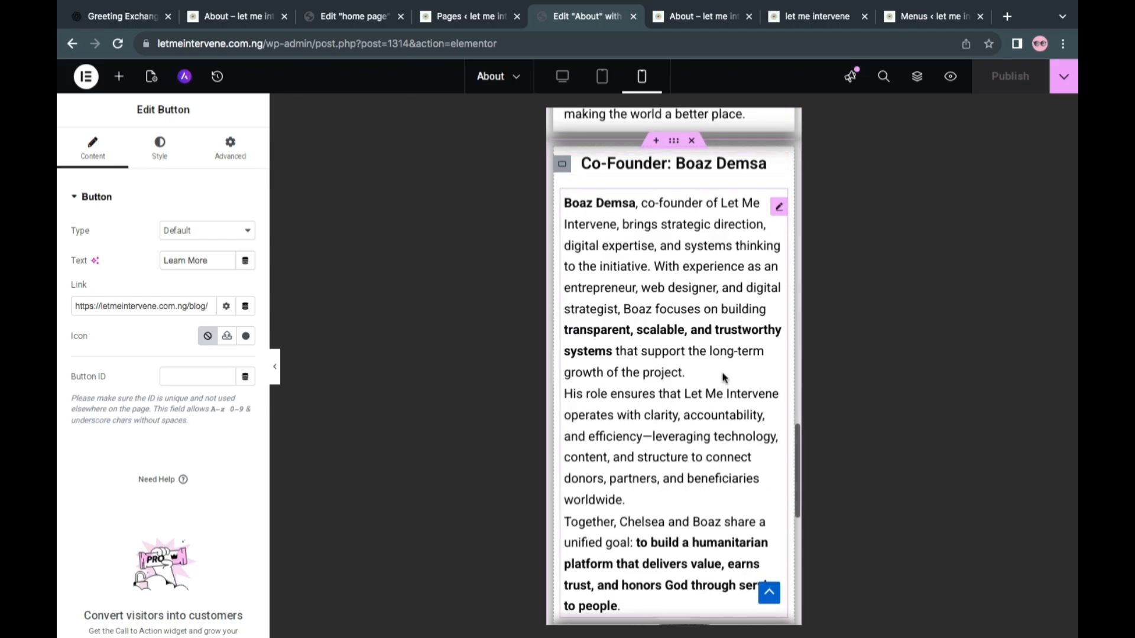
{"action": "scroll", "coordinate": [723, 377], "scroll_direction": "down", "scroll_amount": 4}
{"action": "scroll", "coordinate": [724, 377], "scroll_direction": "up", "scroll_amount": 9}
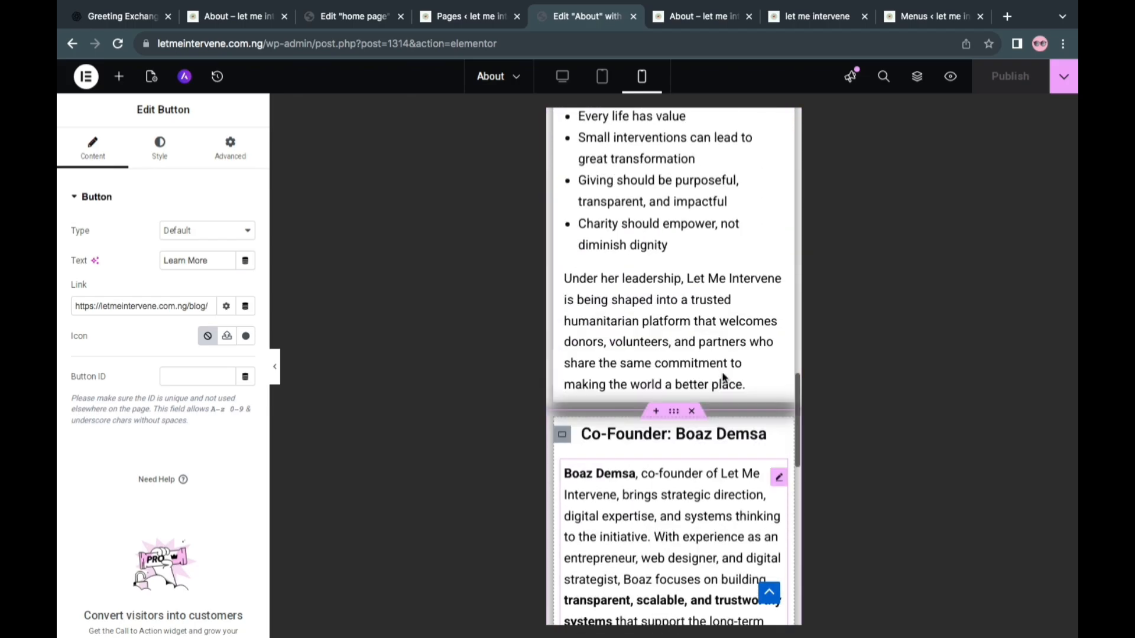
{"action": "scroll", "coordinate": [724, 377], "scroll_direction": "down", "scroll_amount": 8}
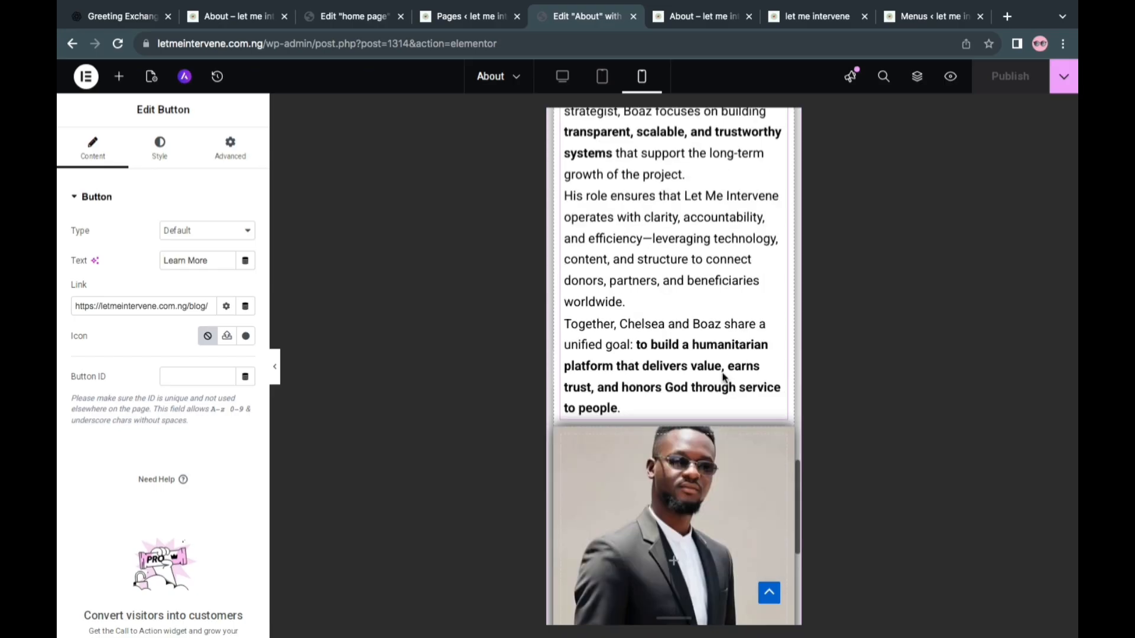
{"action": "scroll", "coordinate": [724, 377], "scroll_direction": "down", "scroll_amount": 2}
In the desktop layout, move the co-founder's photo container ahead of the co-founder text container and publish the page
{"action": "left_click", "coordinate": [562, 76]}
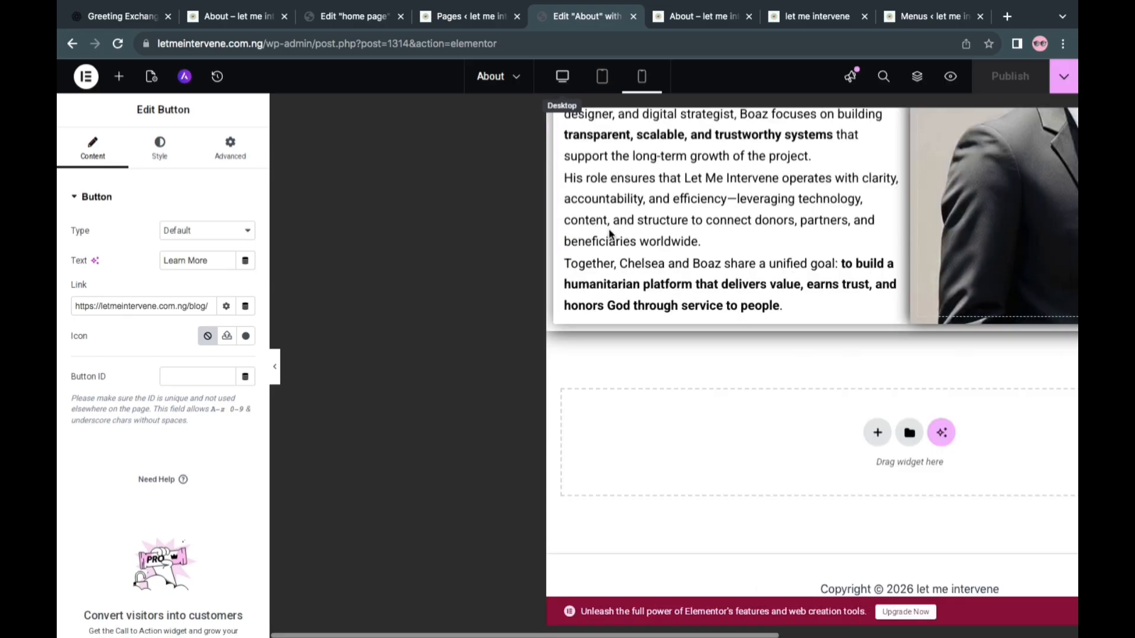
{"action": "scroll", "coordinate": [758, 299], "scroll_direction": "up", "scroll_amount": 1}
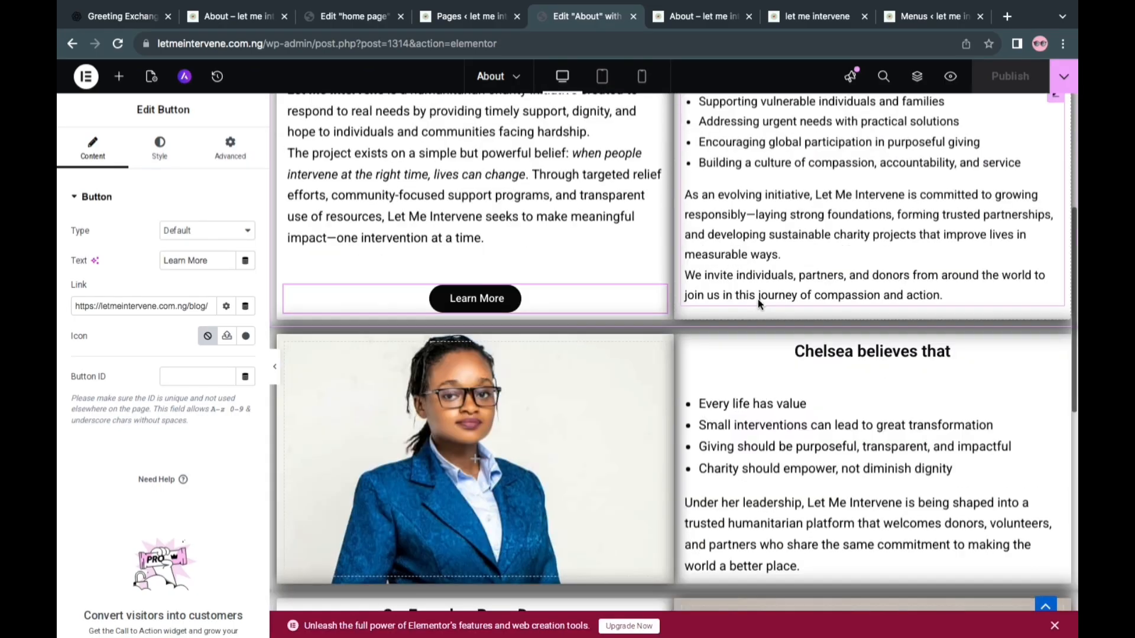
{"action": "scroll", "coordinate": [758, 299], "scroll_direction": "down", "scroll_amount": 5}
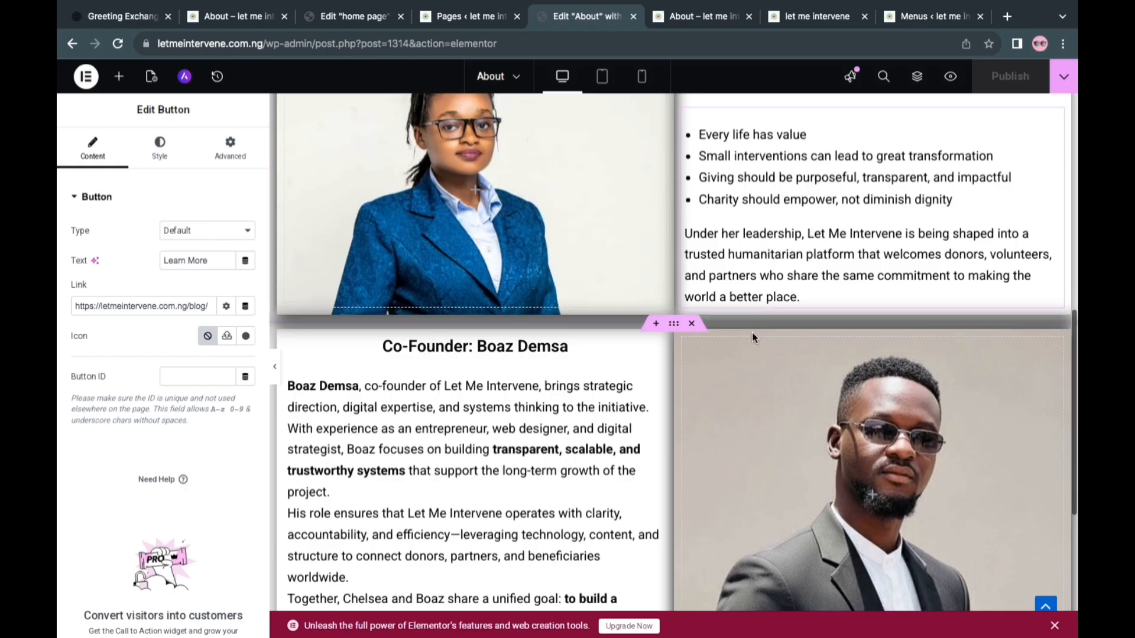
{"action": "left_click_drag", "start_coordinate": [681, 345], "coordinate": [372, 331]}
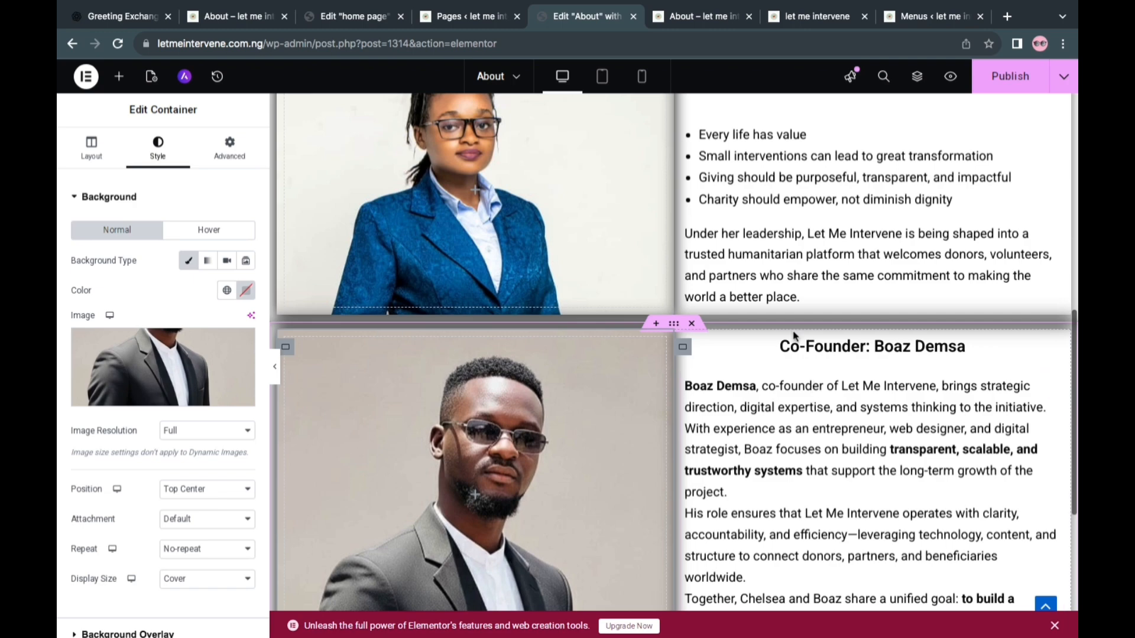
{"action": "scroll", "coordinate": [828, 246], "scroll_direction": "up", "scroll_amount": 3}
{"action": "scroll", "coordinate": [829, 246], "scroll_direction": "down", "scroll_amount": 3}
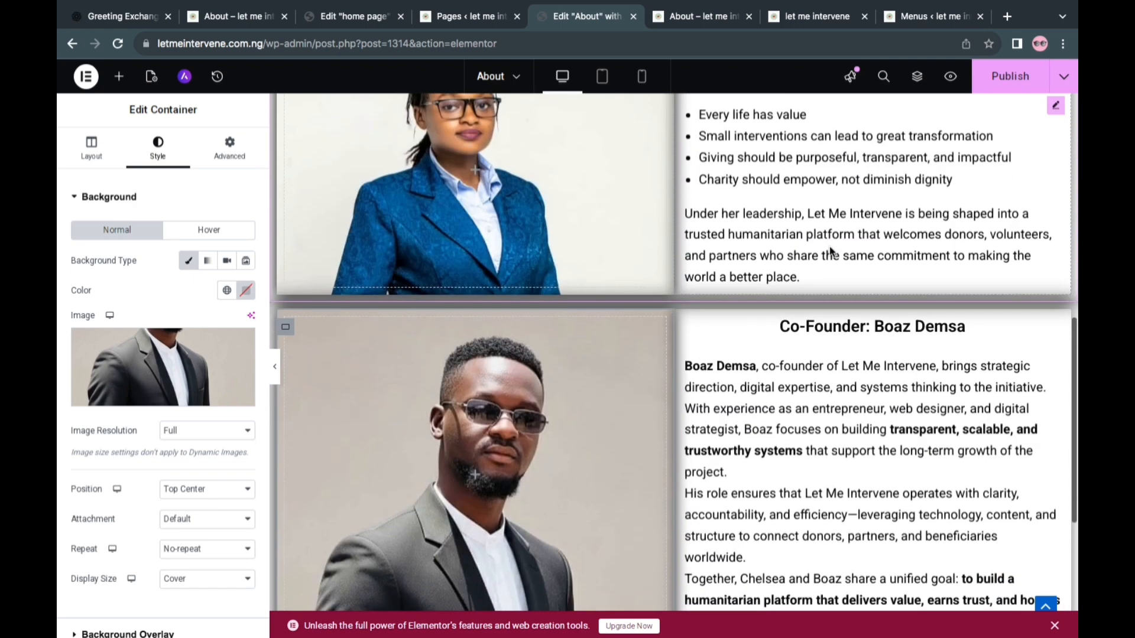
{"action": "scroll", "coordinate": [829, 246], "scroll_direction": "down", "scroll_amount": 2}
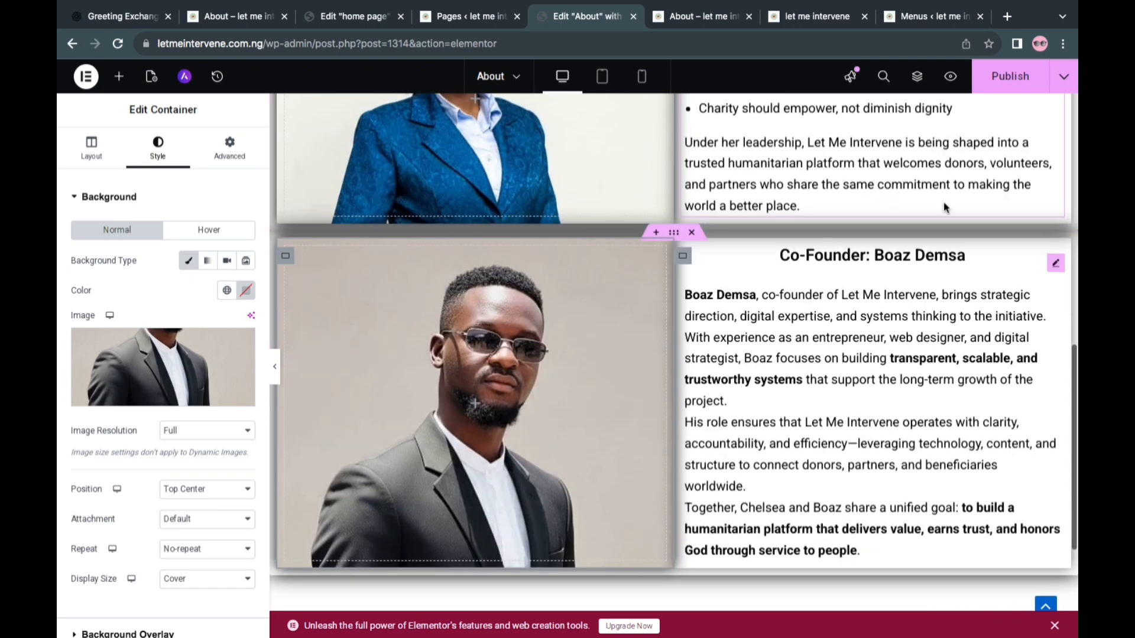
{"action": "left_click", "coordinate": [994, 89]}
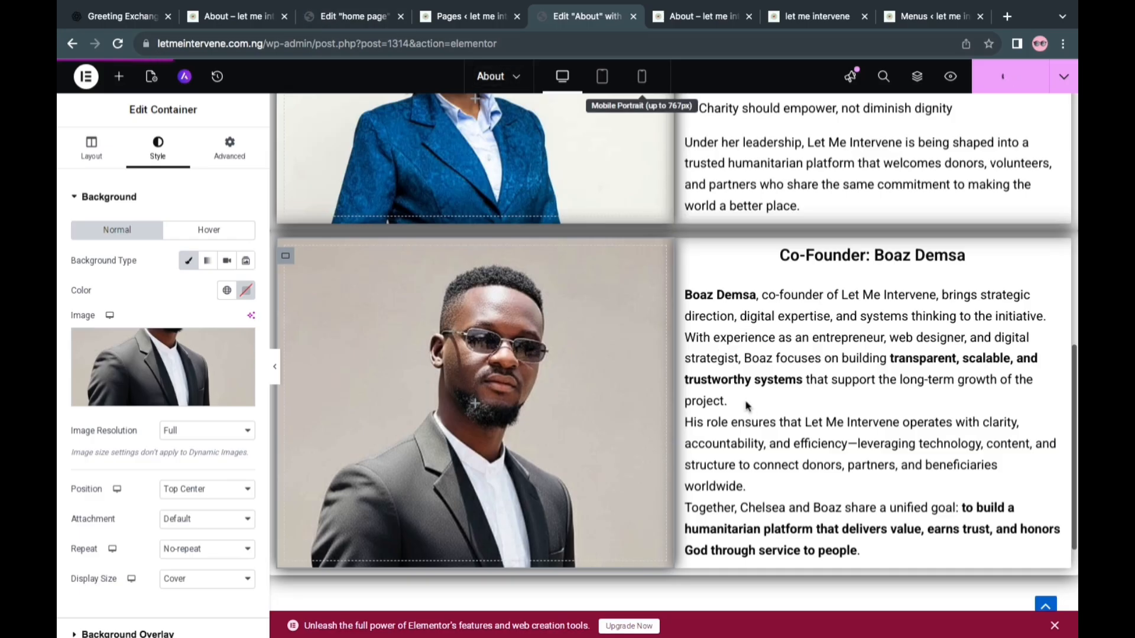
Check the About page in mobile portrait view, examining the photo and text order of the founder and co-founder sections
{"action": "scroll", "coordinate": [679, 368], "scroll_direction": "down", "scroll_amount": 6}
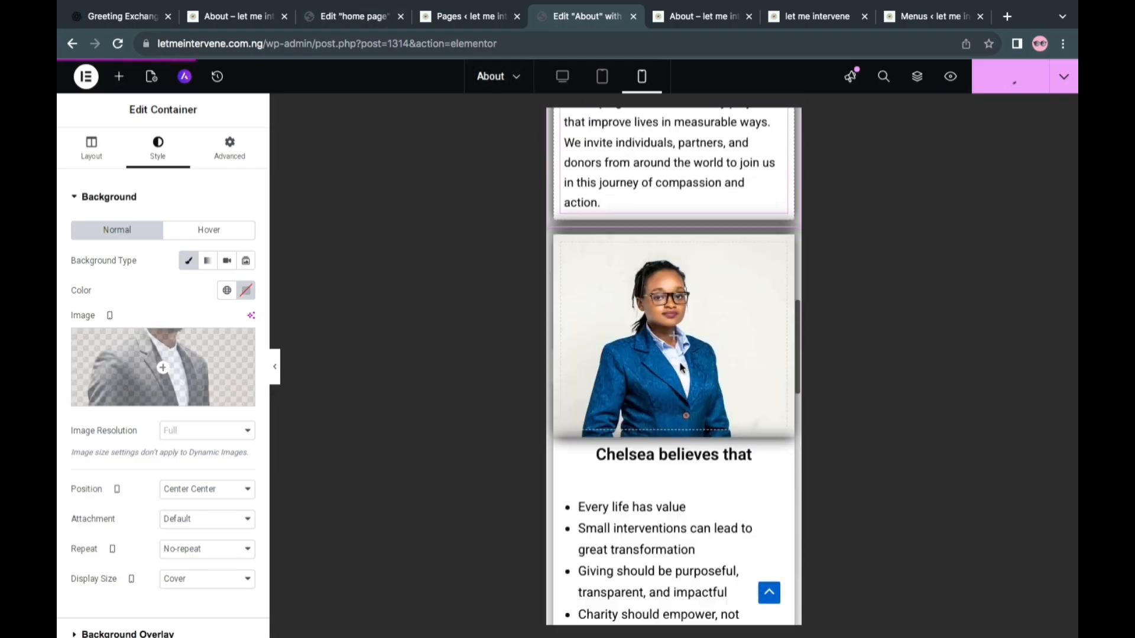
{"action": "scroll", "coordinate": [680, 367], "scroll_direction": "down", "scroll_amount": 10}
{"action": "scroll", "coordinate": [679, 368], "scroll_direction": "up", "scroll_amount": 8}
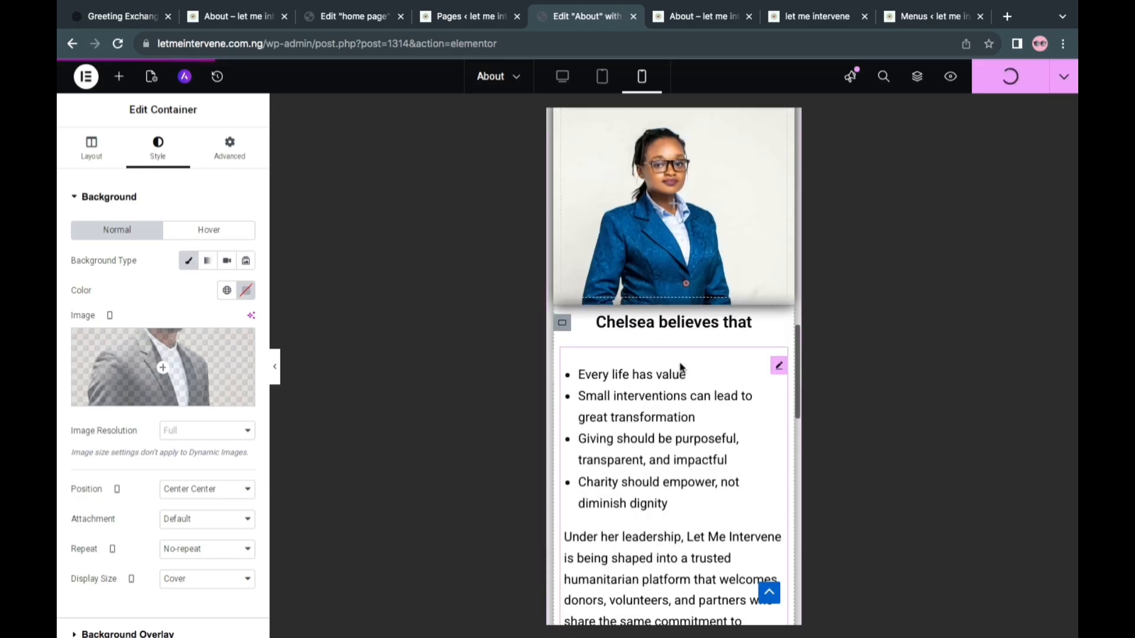
{"action": "scroll", "coordinate": [680, 368], "scroll_direction": "down", "scroll_amount": 8}
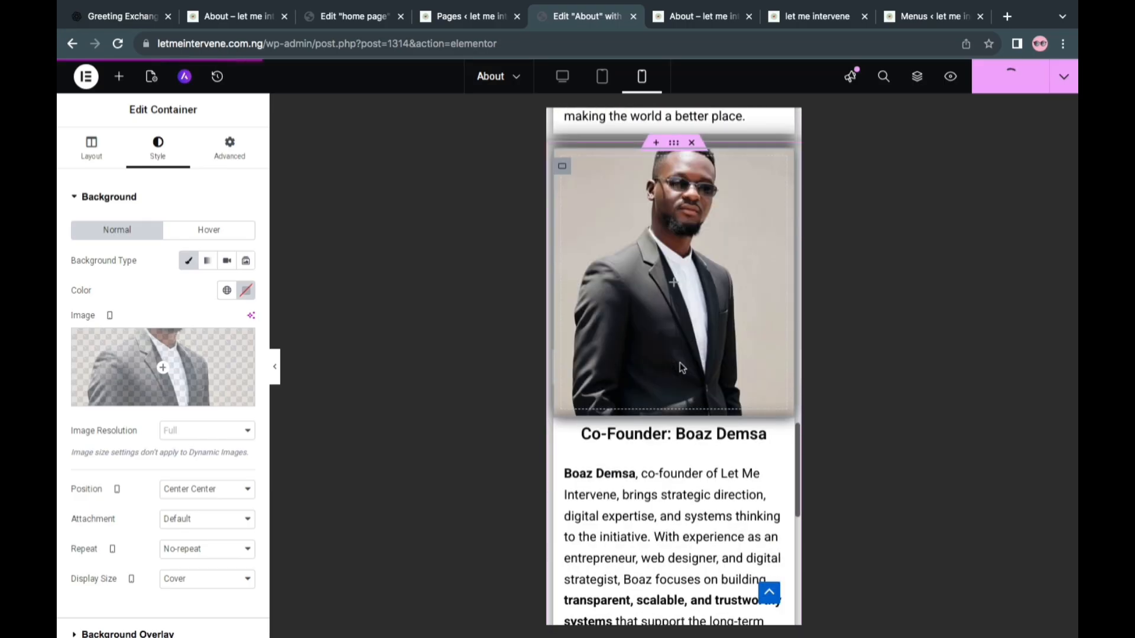
{"action": "scroll", "coordinate": [681, 368], "scroll_direction": "down", "scroll_amount": 6}
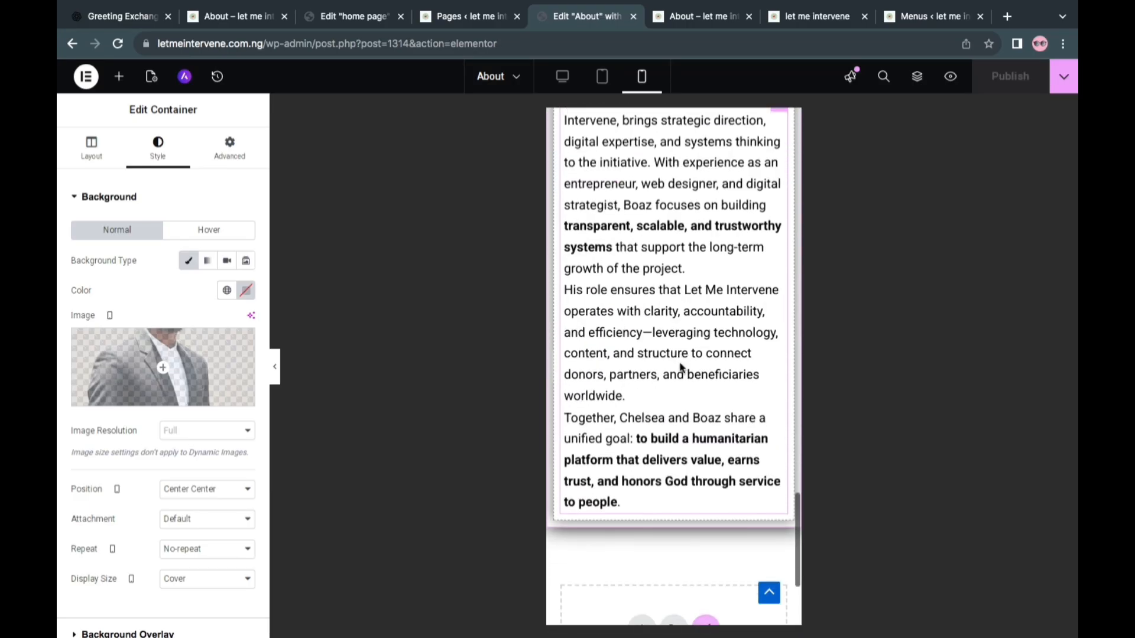
{"action": "scroll", "coordinate": [681, 367], "scroll_direction": "down", "scroll_amount": 4}
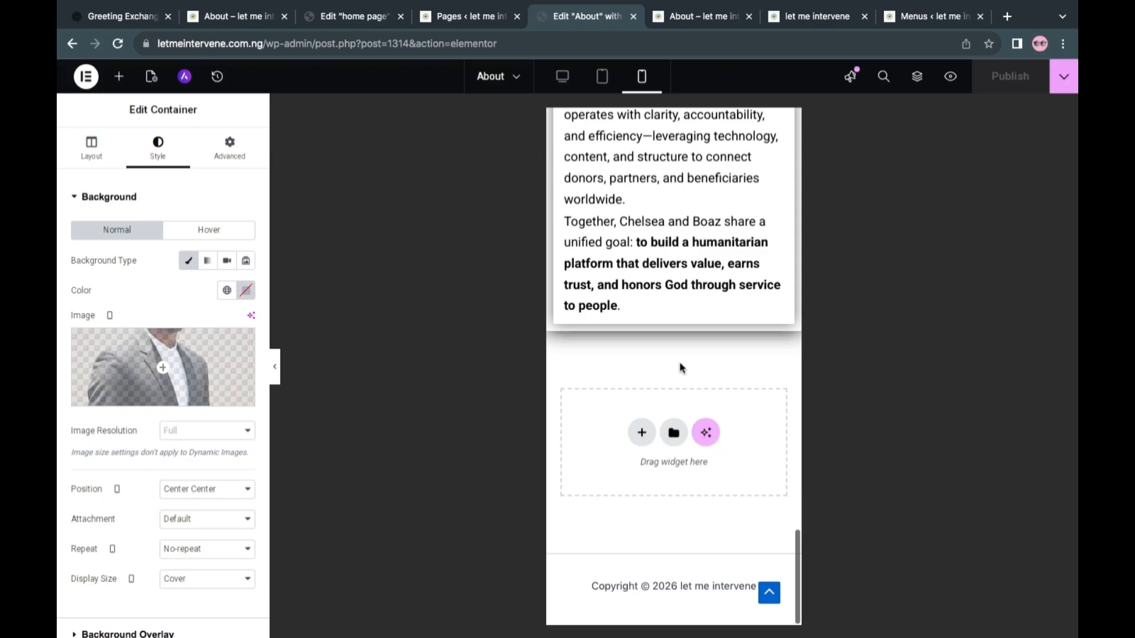
{"action": "scroll", "coordinate": [681, 368], "scroll_direction": "up", "scroll_amount": 20}
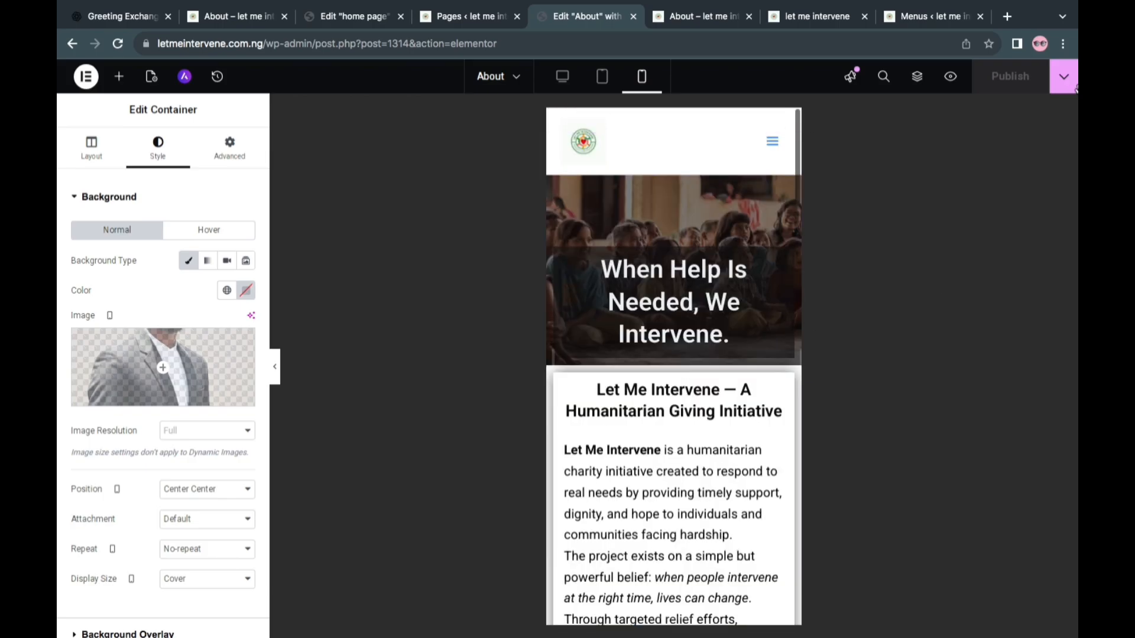
Review the About page's layout in tablet portrait view, then return the editor to desktop view
{"action": "left_click", "coordinate": [612, 74]}
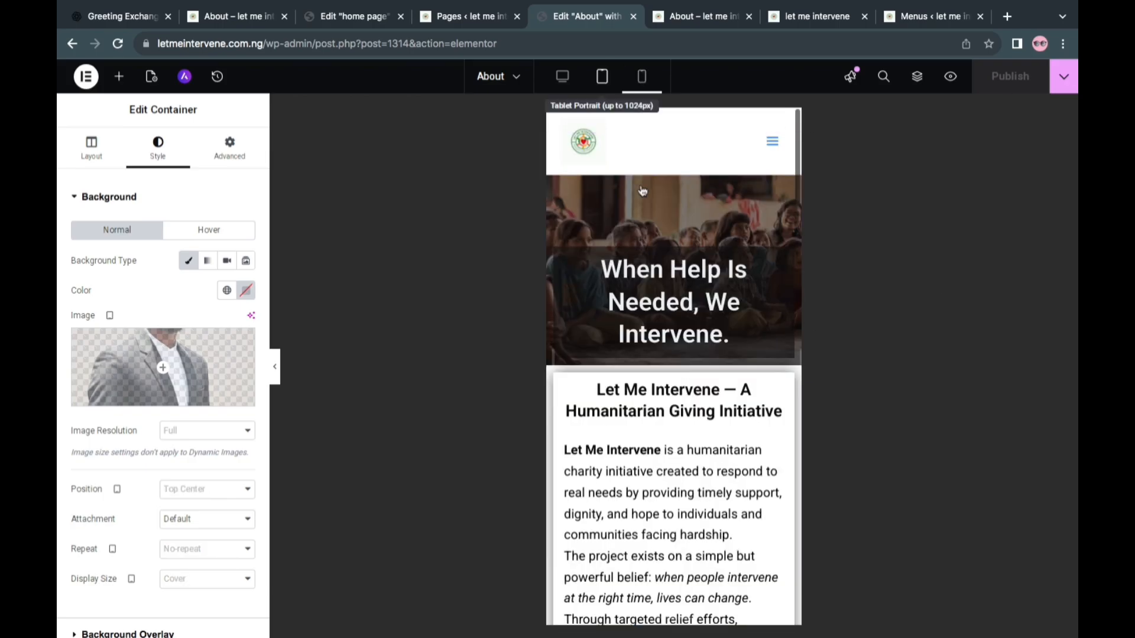
{"action": "scroll", "coordinate": [765, 315], "scroll_direction": "down", "scroll_amount": 12}
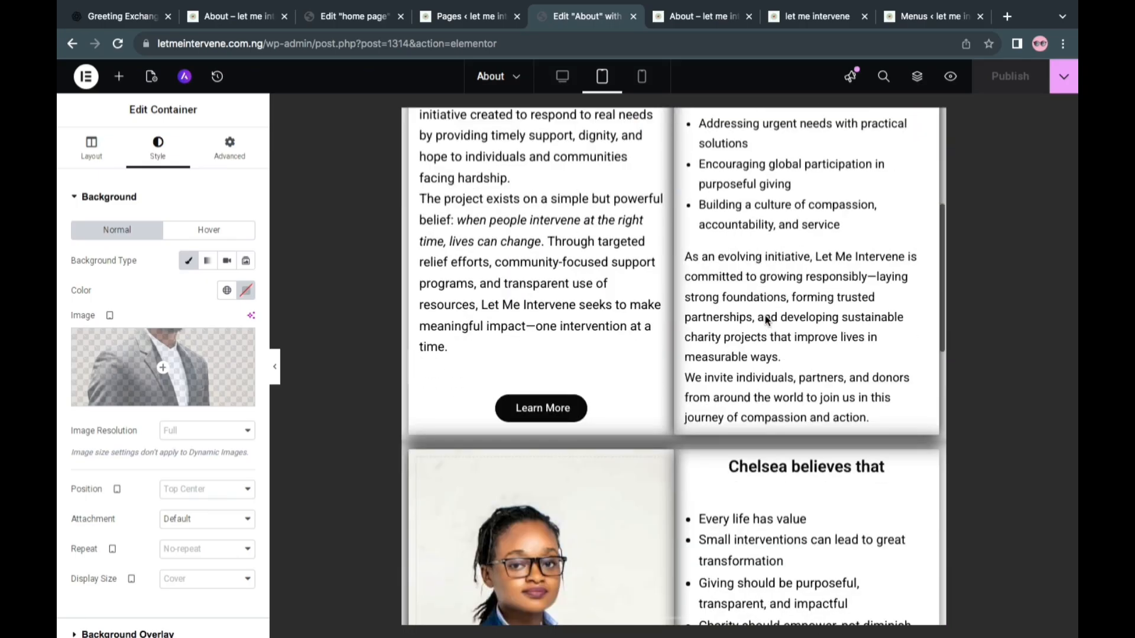
{"action": "scroll", "coordinate": [765, 314], "scroll_direction": "up", "scroll_amount": 5}
{"action": "scroll", "coordinate": [765, 315], "scroll_direction": "up", "scroll_amount": 7}
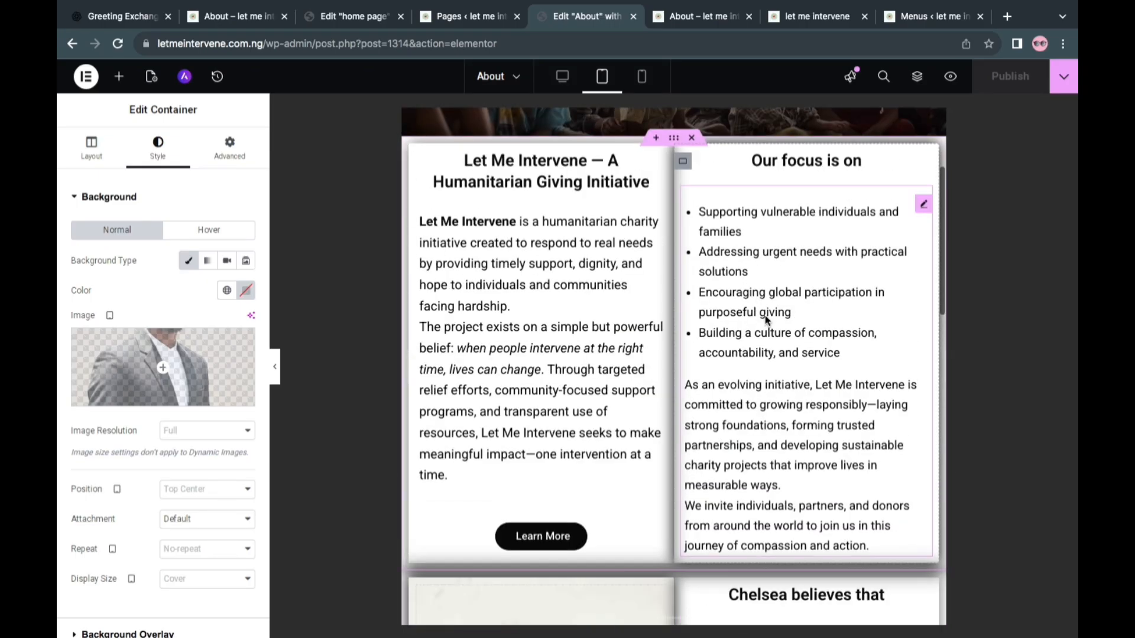
{"action": "scroll", "coordinate": [765, 315], "scroll_direction": "down", "scroll_amount": 5}
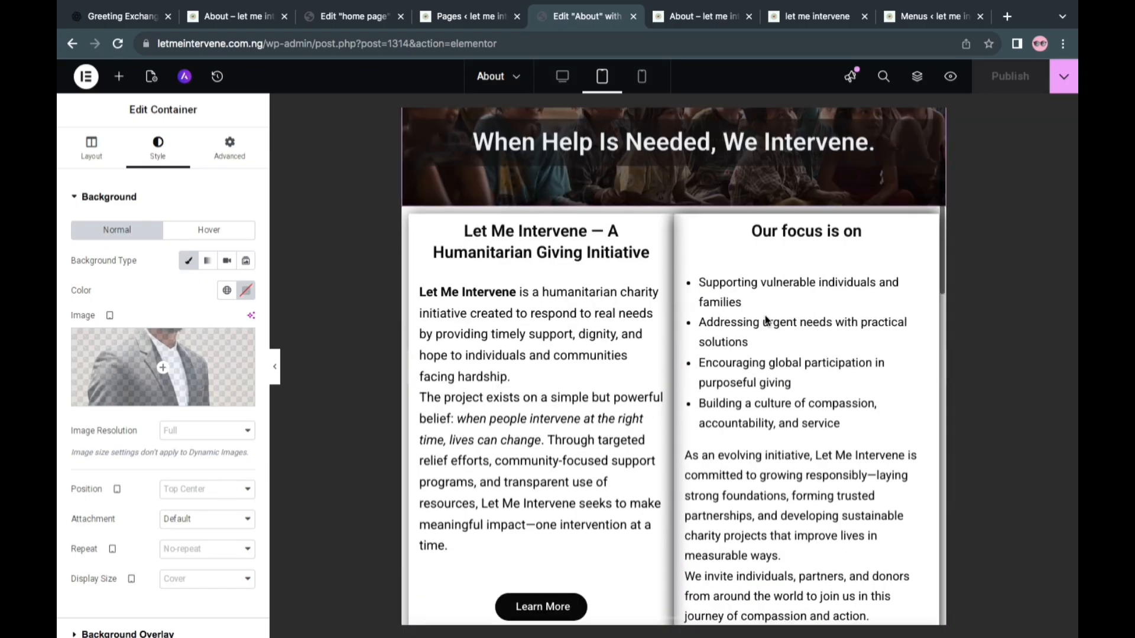
{"action": "scroll", "coordinate": [765, 315], "scroll_direction": "down", "scroll_amount": 6}
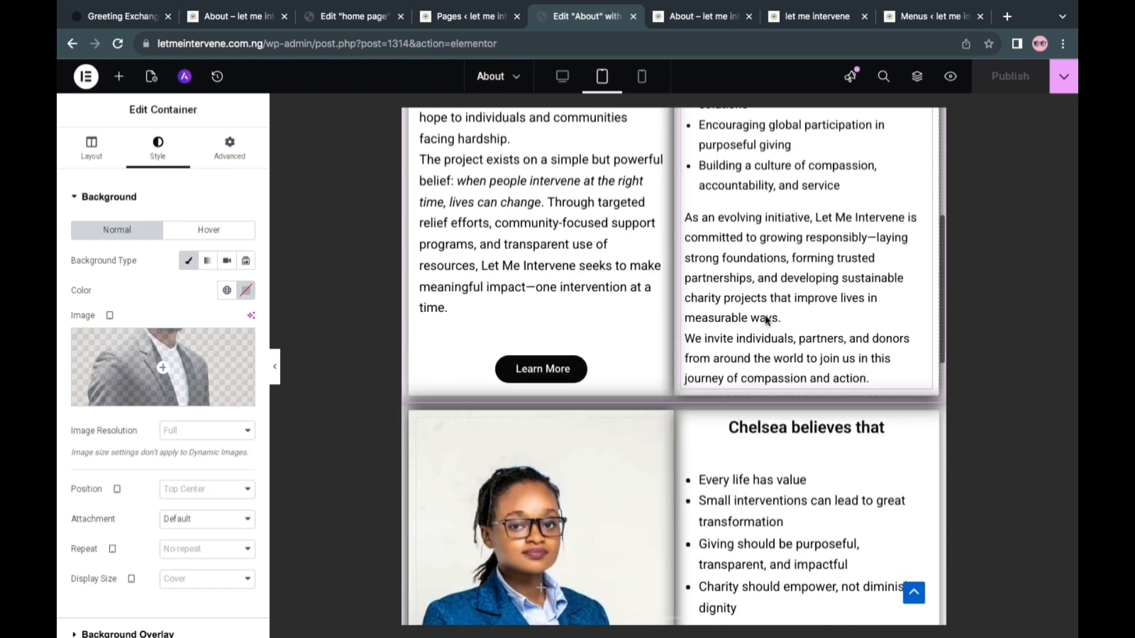
{"action": "scroll", "coordinate": [765, 320], "scroll_direction": "down", "scroll_amount": 8}
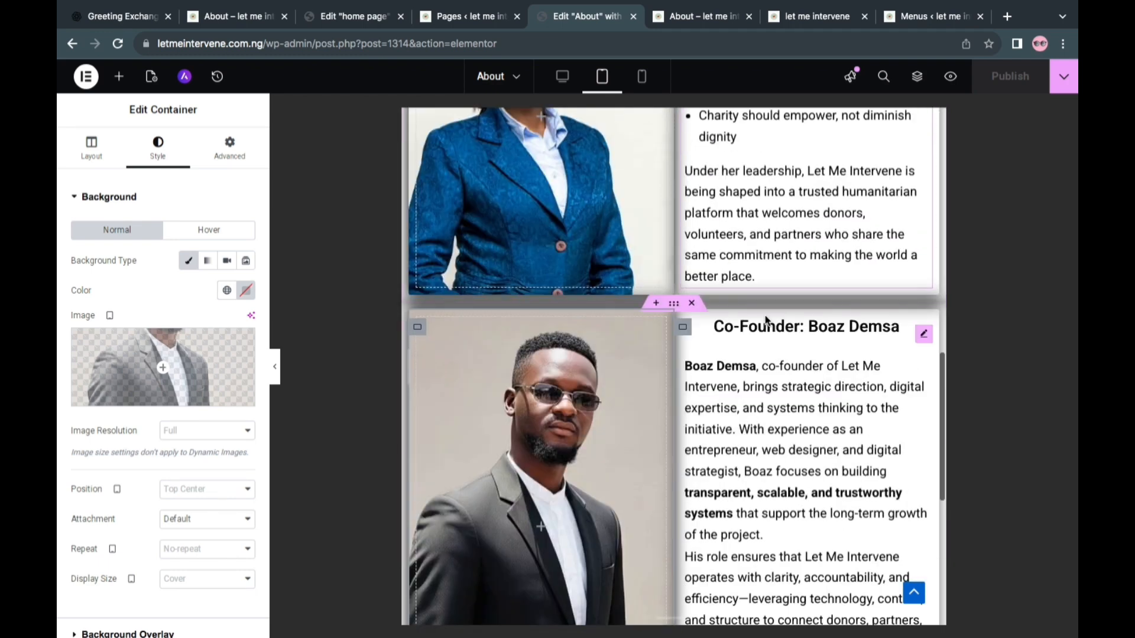
{"action": "scroll", "coordinate": [765, 319], "scroll_direction": "up", "scroll_amount": 20}
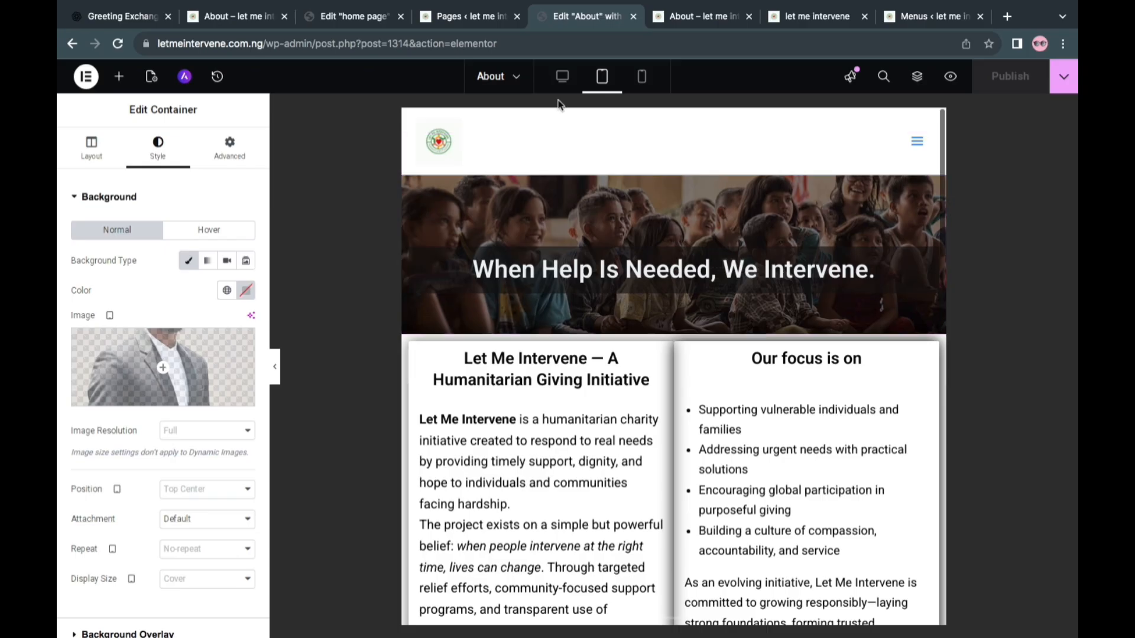
{"action": "left_click", "coordinate": [562, 76]}
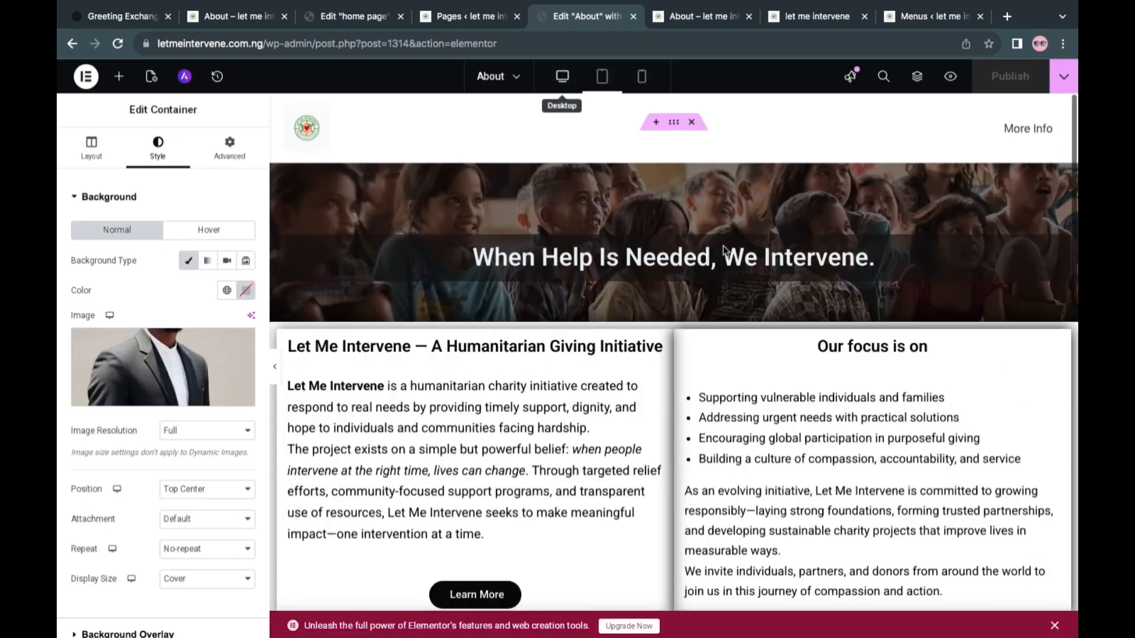
Look over the home page's hero and introduction sections in its Elementor editor
{"action": "scroll", "coordinate": [796, 298], "scroll_direction": "down", "scroll_amount": 6}
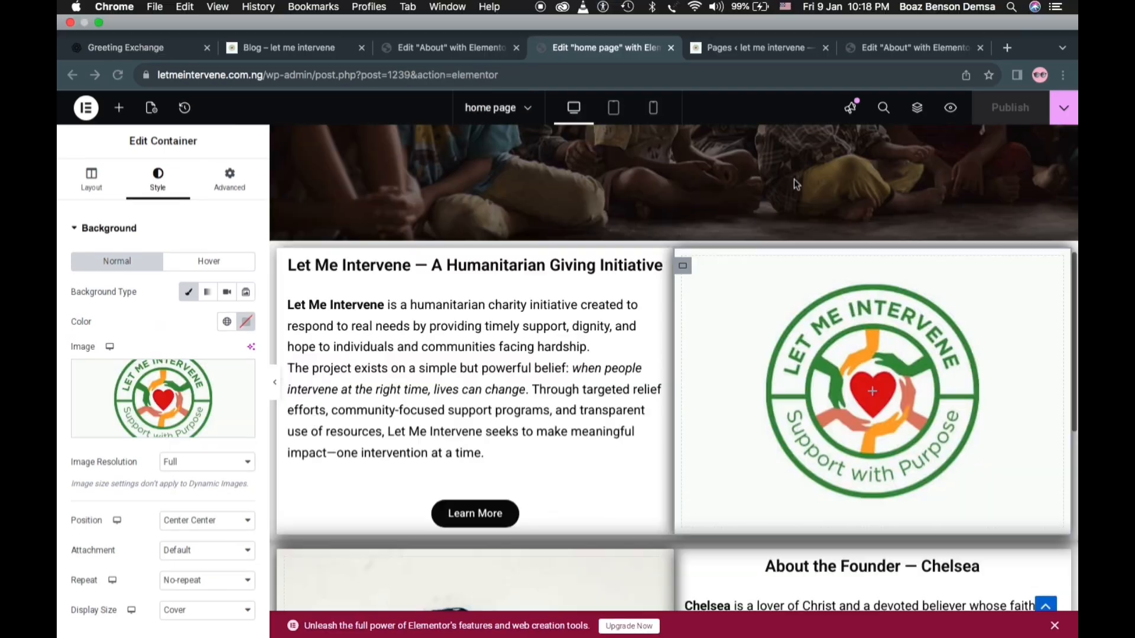
{"action": "scroll", "coordinate": [647, 226], "scroll_direction": "up", "scroll_amount": 5}
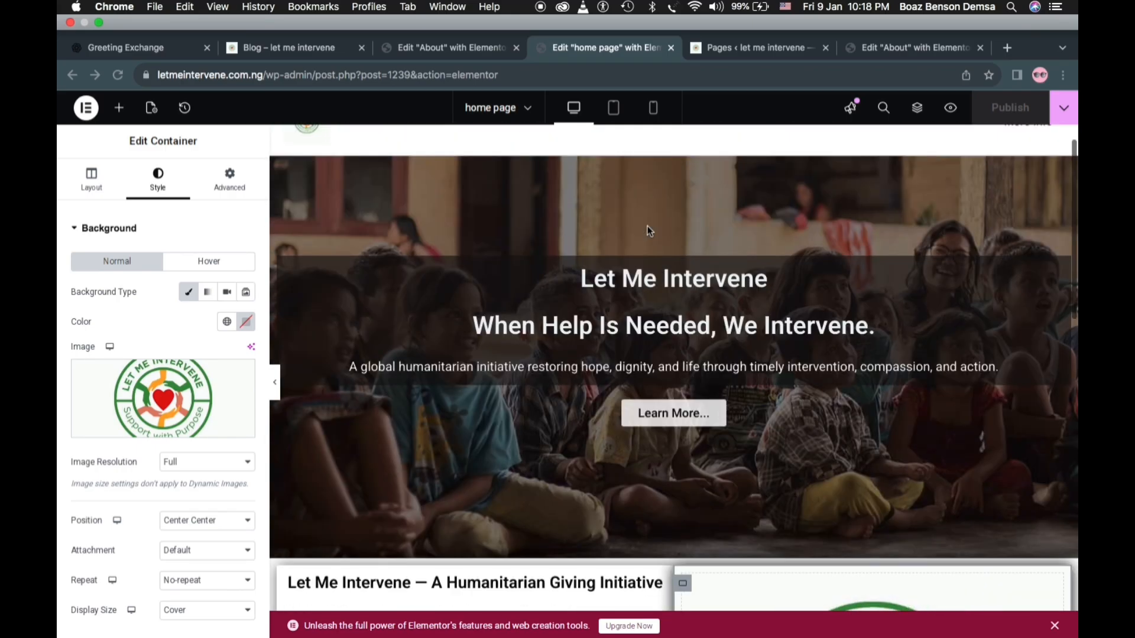
Examine the home page's introduction and founder sections, comparing their text, images and buttons
{"action": "scroll", "coordinate": [663, 363], "scroll_direction": "down", "scroll_amount": 7}
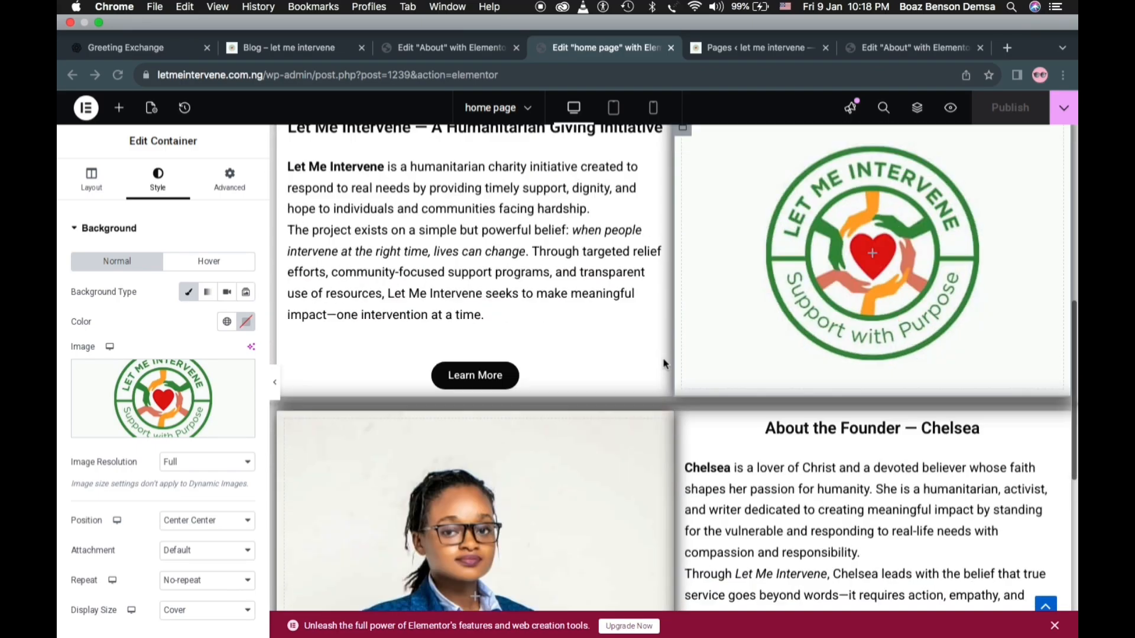
{"action": "scroll", "coordinate": [664, 363], "scroll_direction": "down", "scroll_amount": 6}
{"action": "scroll", "coordinate": [663, 363], "scroll_direction": "up", "scroll_amount": 3}
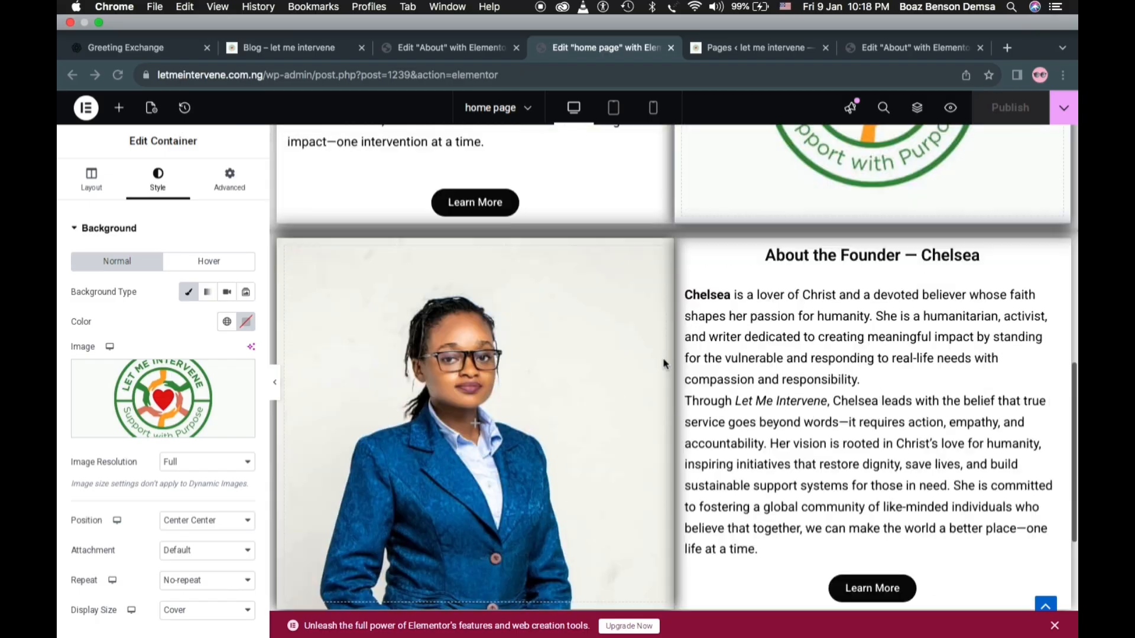
{"action": "scroll", "coordinate": [663, 363], "scroll_direction": "up", "scroll_amount": 3}
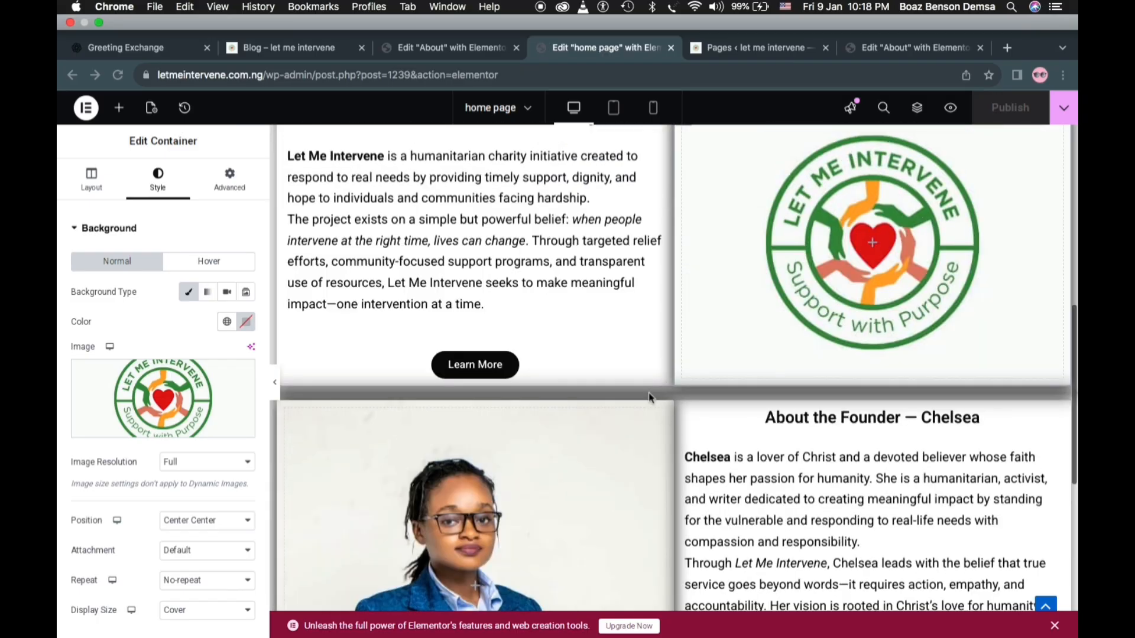
{"action": "scroll", "coordinate": [638, 361], "scroll_direction": "up", "scroll_amount": 4}
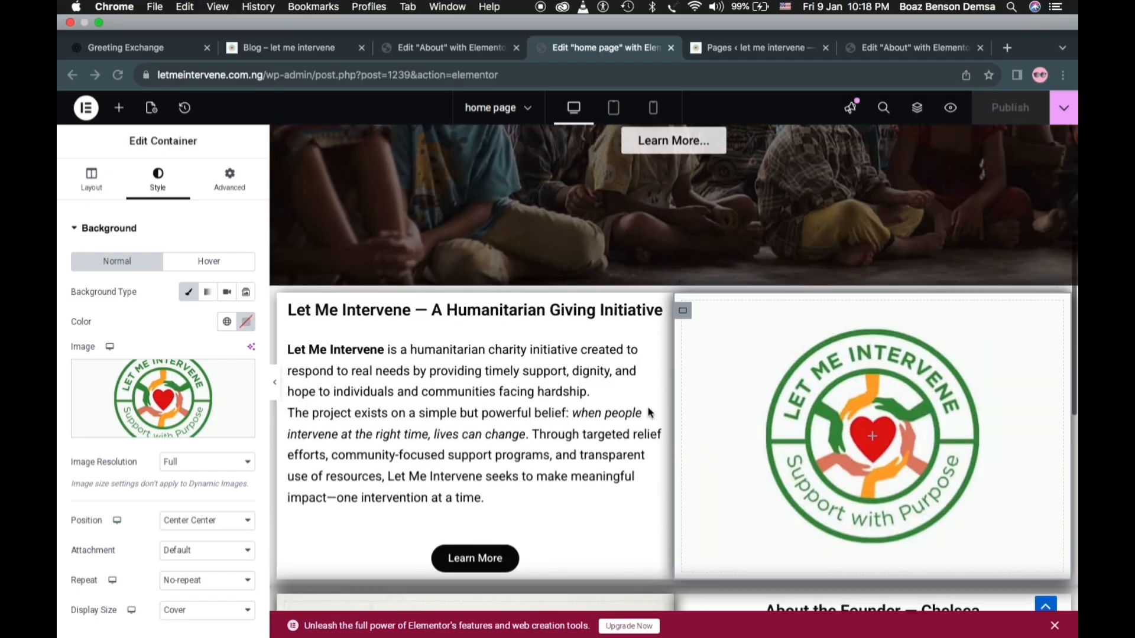
{"action": "scroll", "coordinate": [648, 414], "scroll_direction": "up", "scroll_amount": 4}
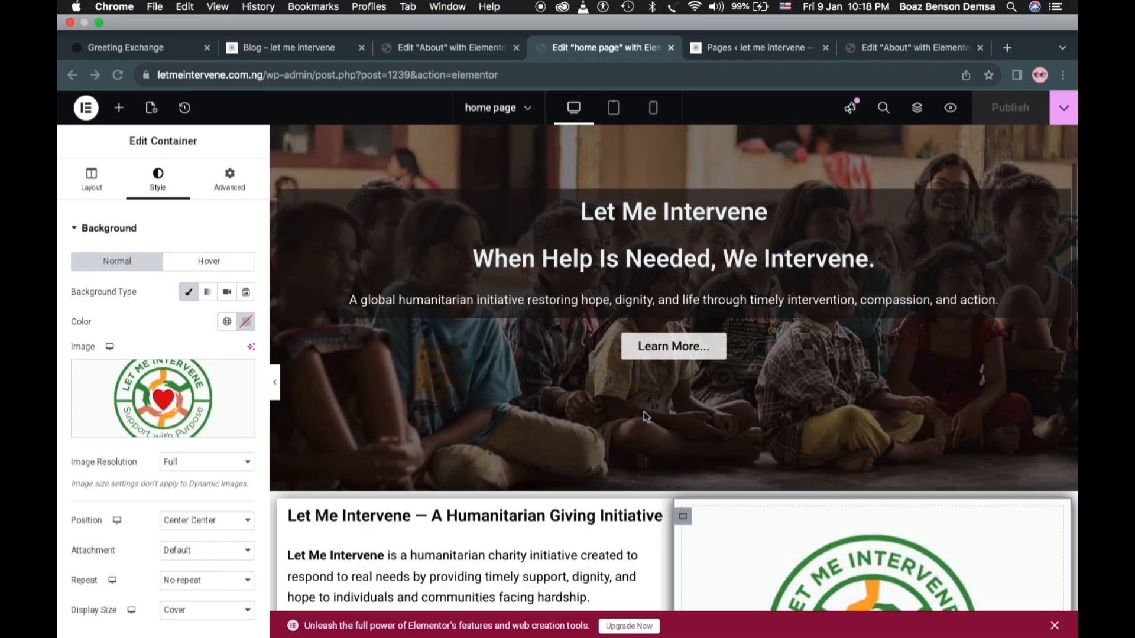
{"action": "scroll", "coordinate": [656, 496], "scroll_direction": "down", "scroll_amount": 12}
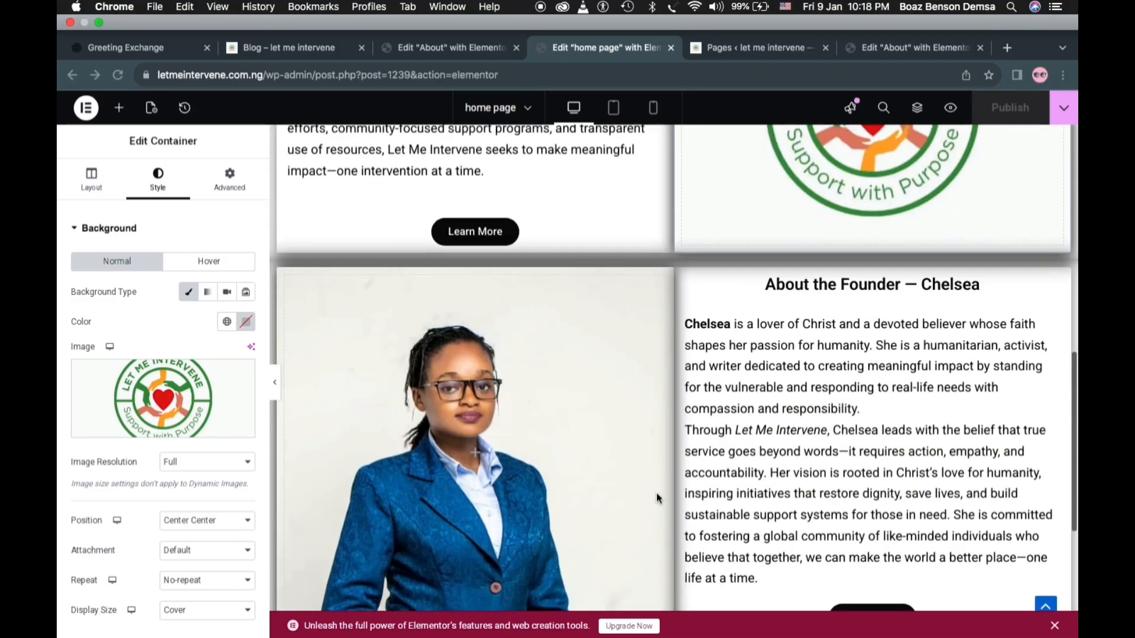
{"action": "scroll", "coordinate": [658, 498], "scroll_direction": "up", "scroll_amount": 8}
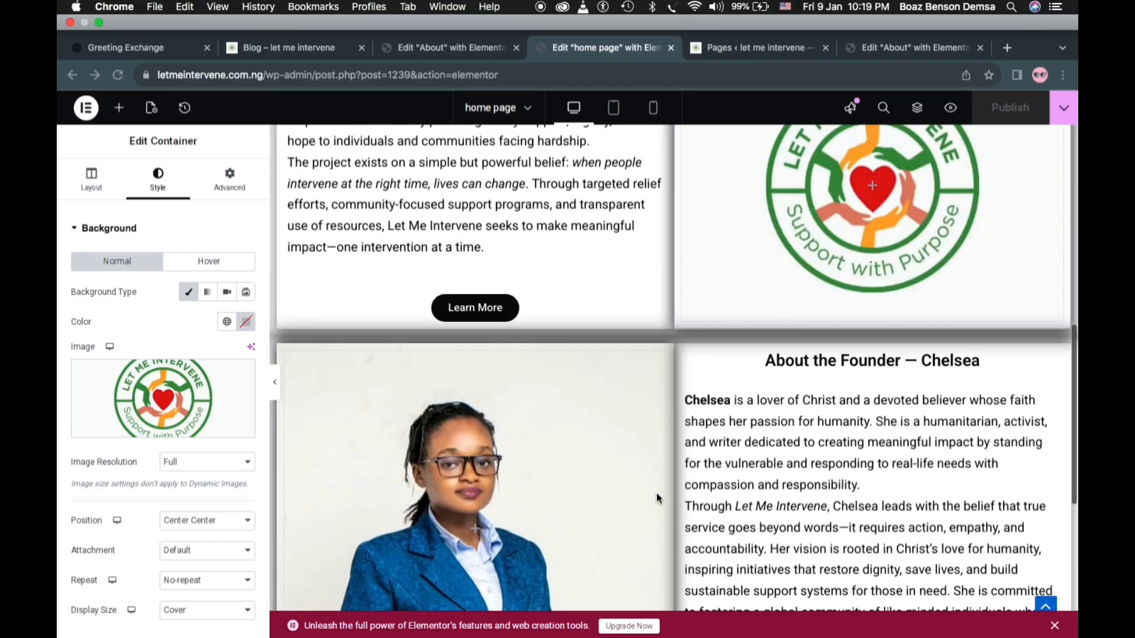
{"action": "scroll", "coordinate": [658, 498], "scroll_direction": "up", "scroll_amount": 1}
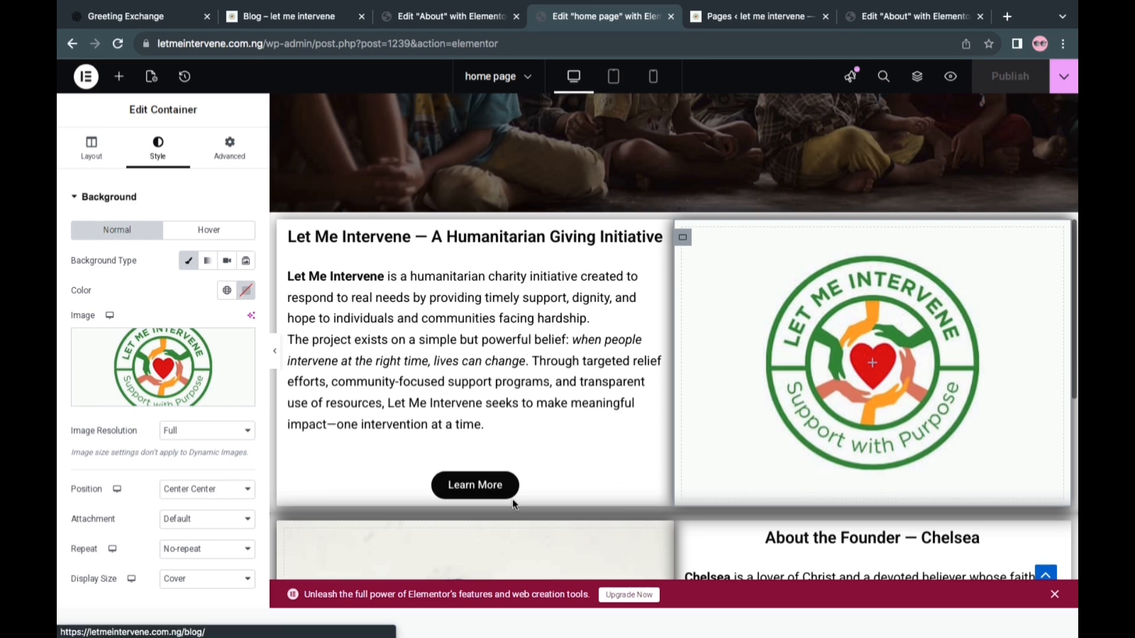
Delete the Learn More button below the humanitarian giving initiative text on the home page
{"action": "left_click", "coordinate": [512, 498]}
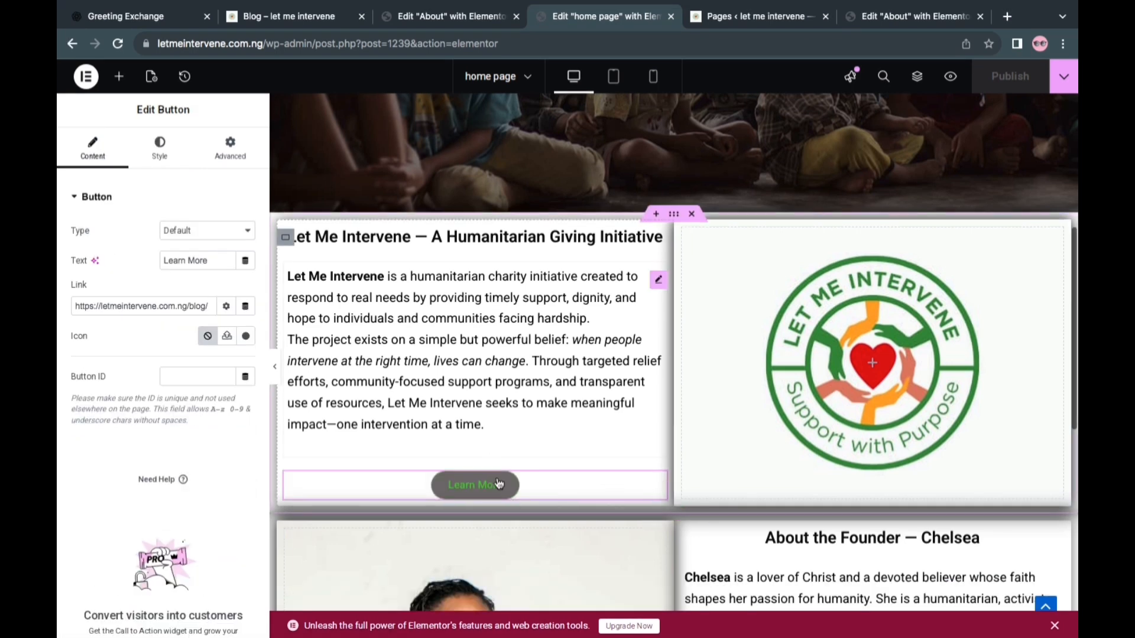
{"action": "right_click", "coordinate": [537, 484]}
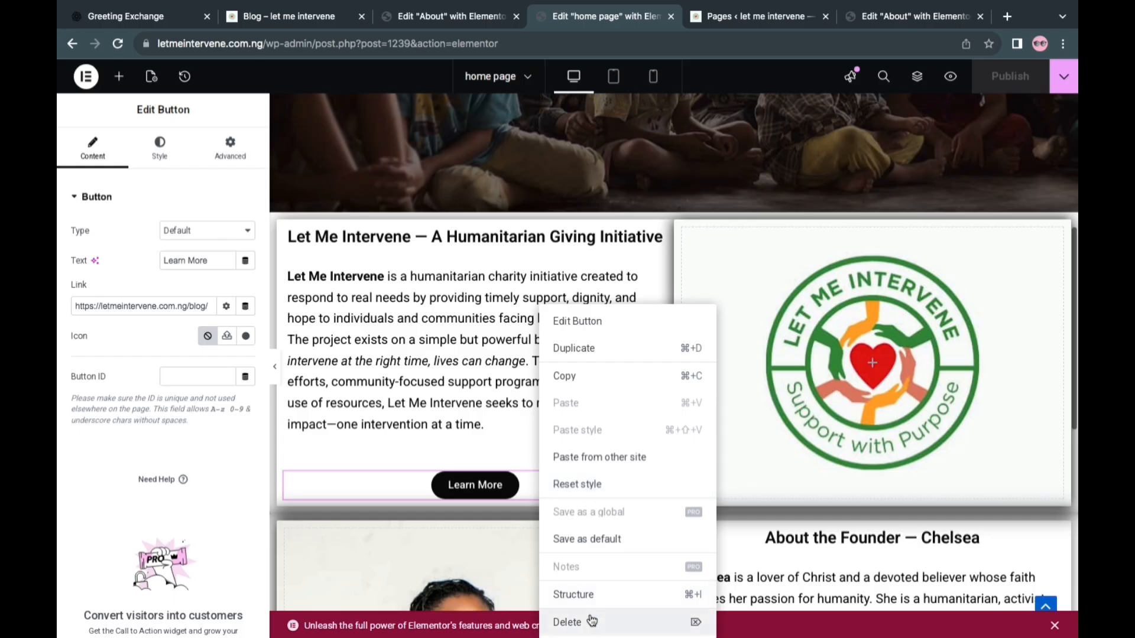
{"action": "key", "text": "Delete"}
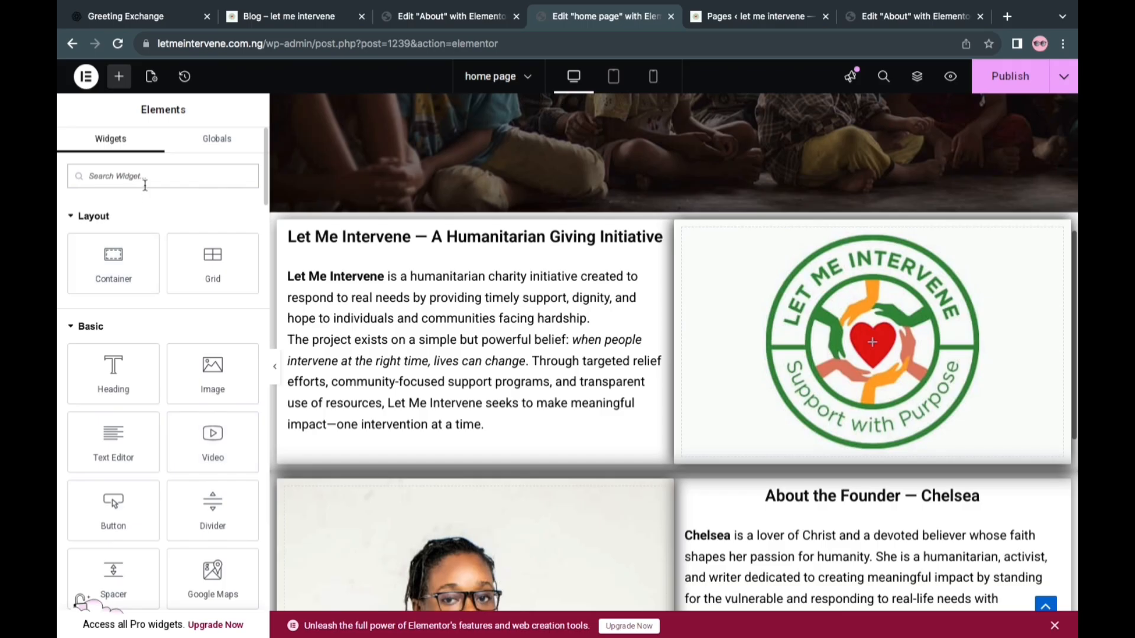
Add a Social Icons widget below the home page's introduction text and set its icon shape to Circle
{"action": "type", "text": "soc"}
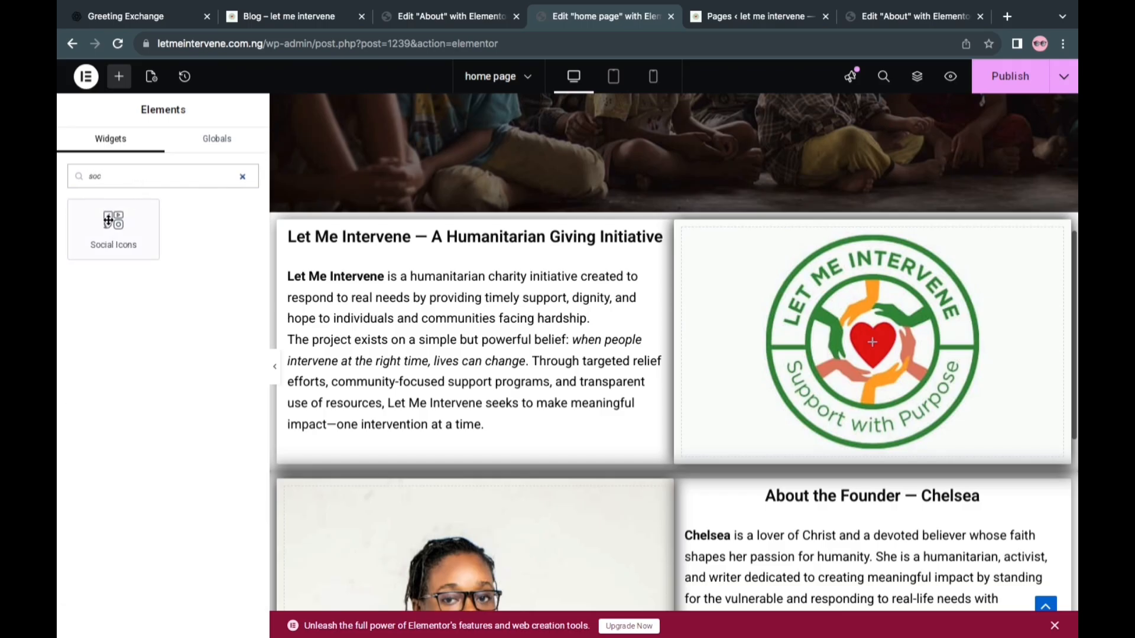
{"action": "left_click_drag", "start_coordinate": [103, 230], "coordinate": [432, 429]}
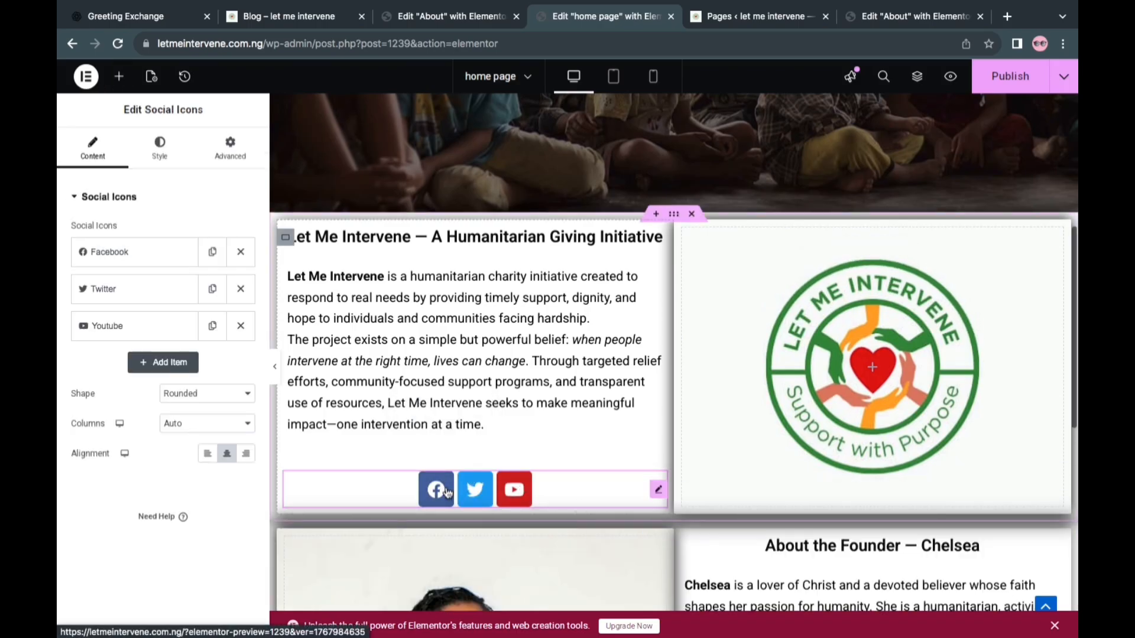
{"action": "left_click", "coordinate": [213, 394]}
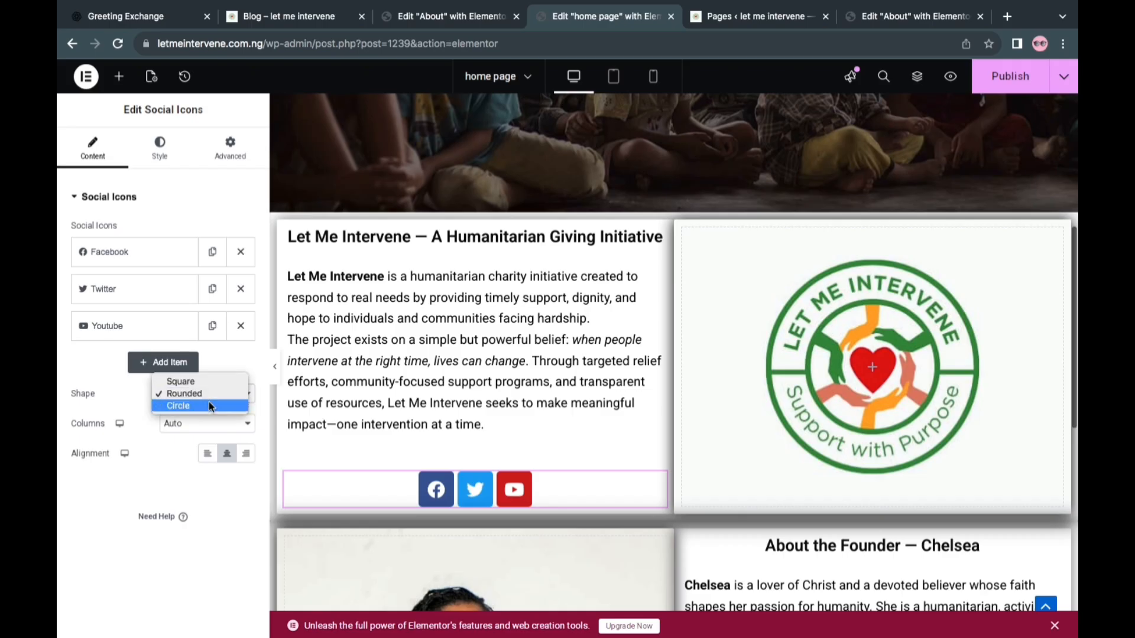
{"action": "left_click", "coordinate": [210, 405]}
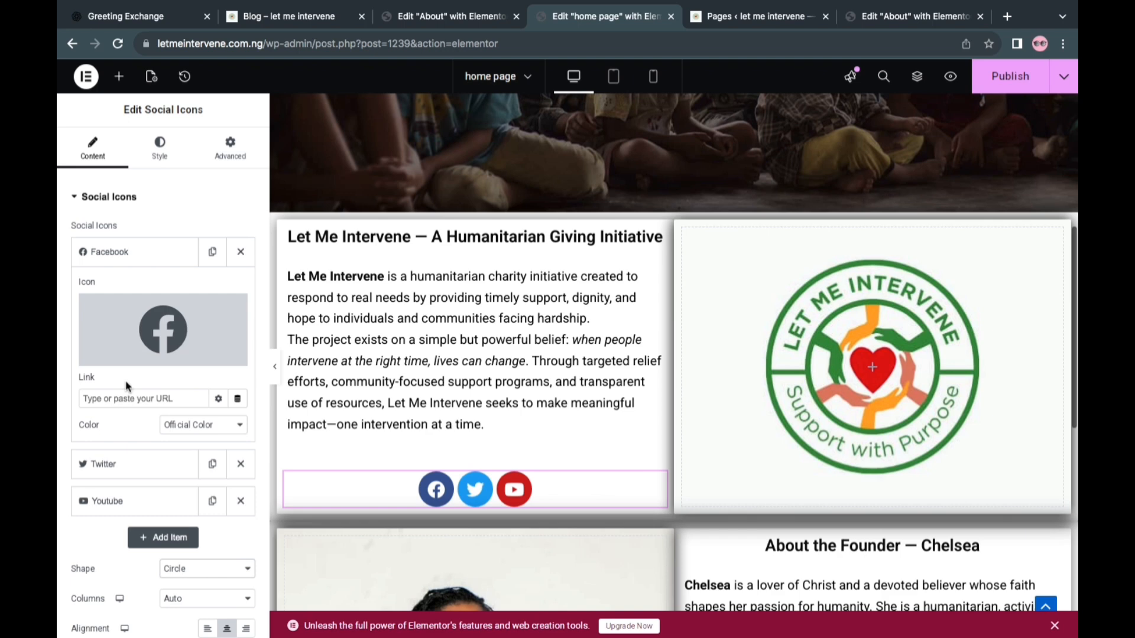
Paste the copied Facebook profile URL as the link of the Facebook icon
{"action": "right_click", "coordinate": [122, 396]}
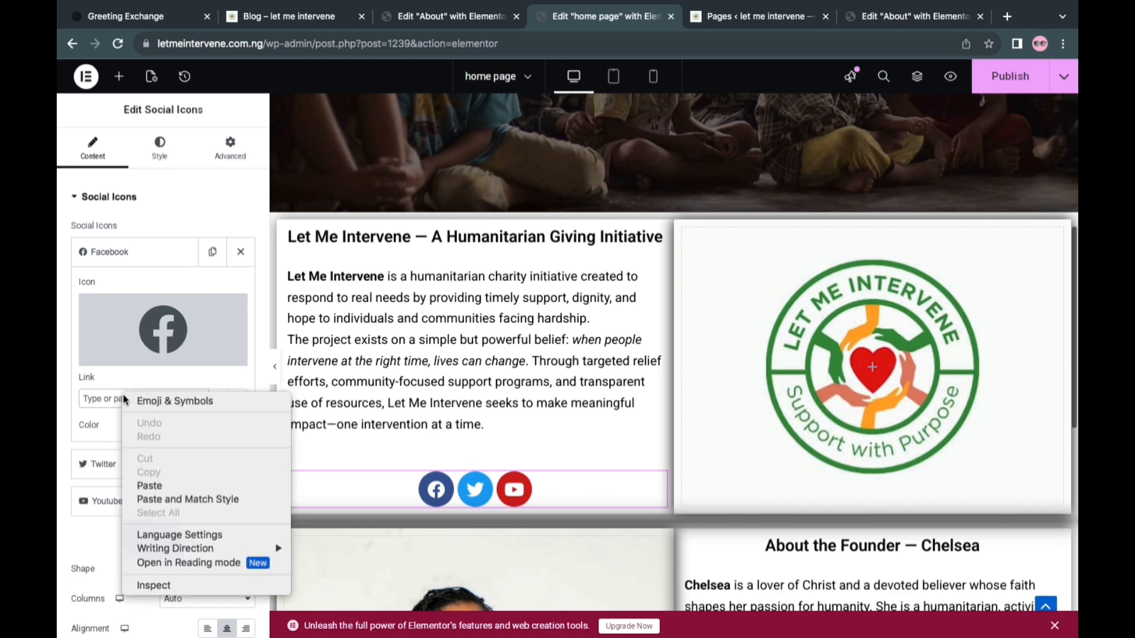
{"action": "left_click", "coordinate": [170, 485]}
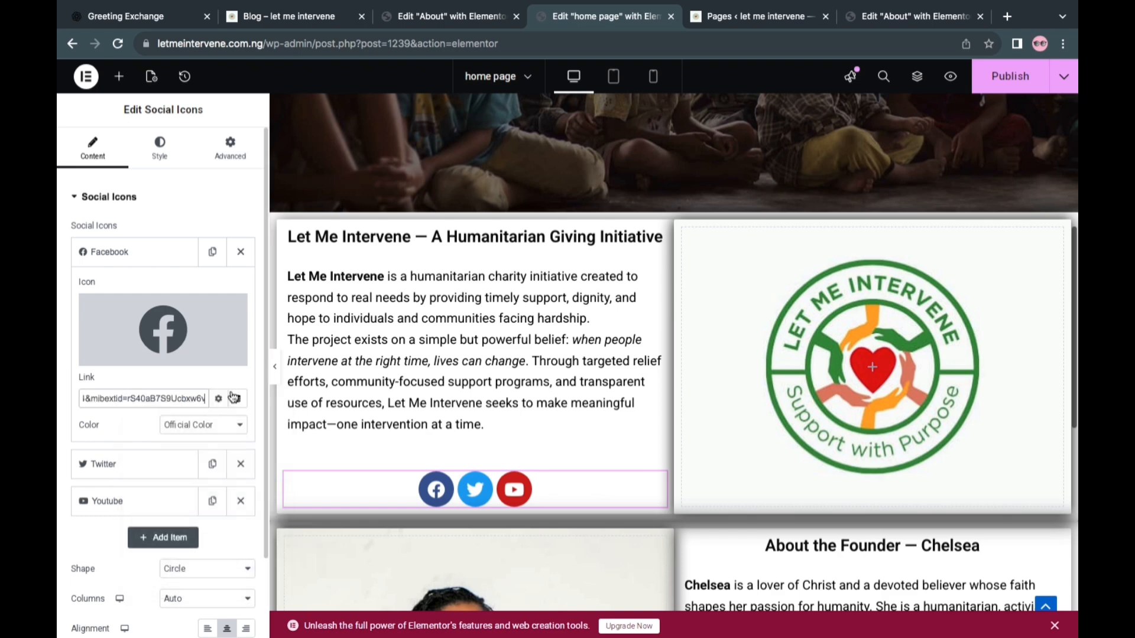
{"action": "left_click", "coordinate": [218, 400]}
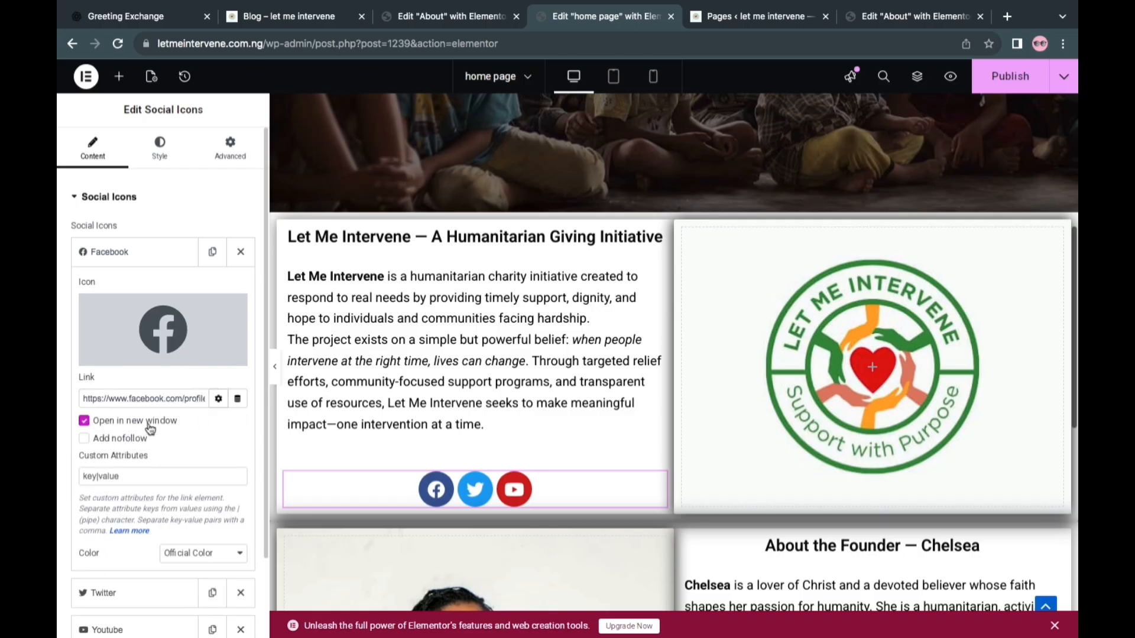
{"action": "left_click", "coordinate": [218, 400]}
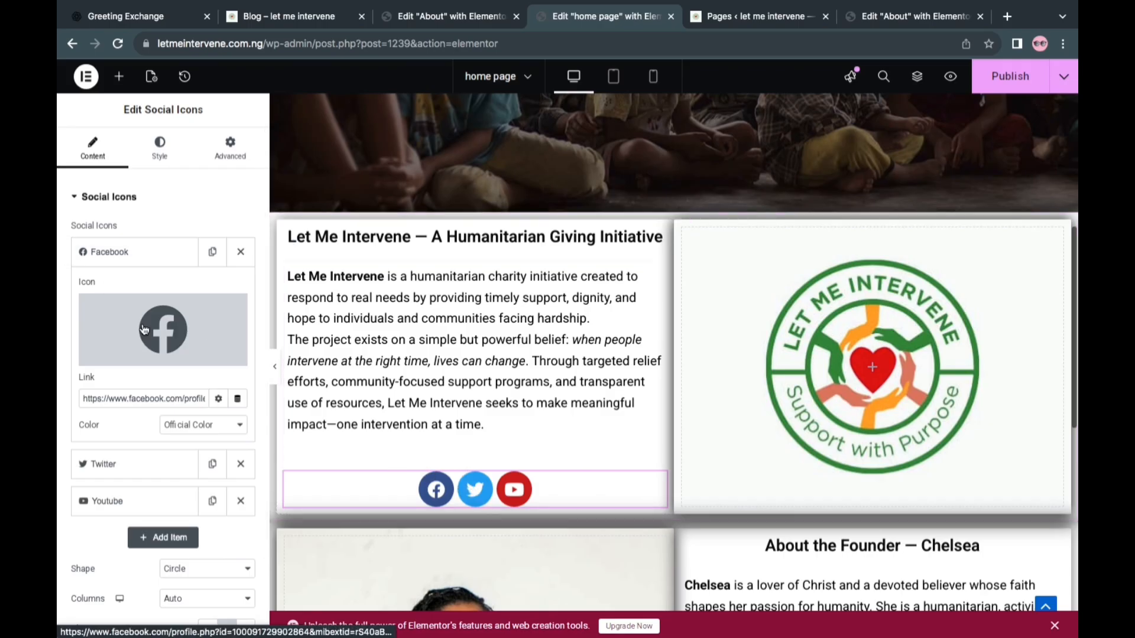
{"action": "left_click", "coordinate": [129, 258]}
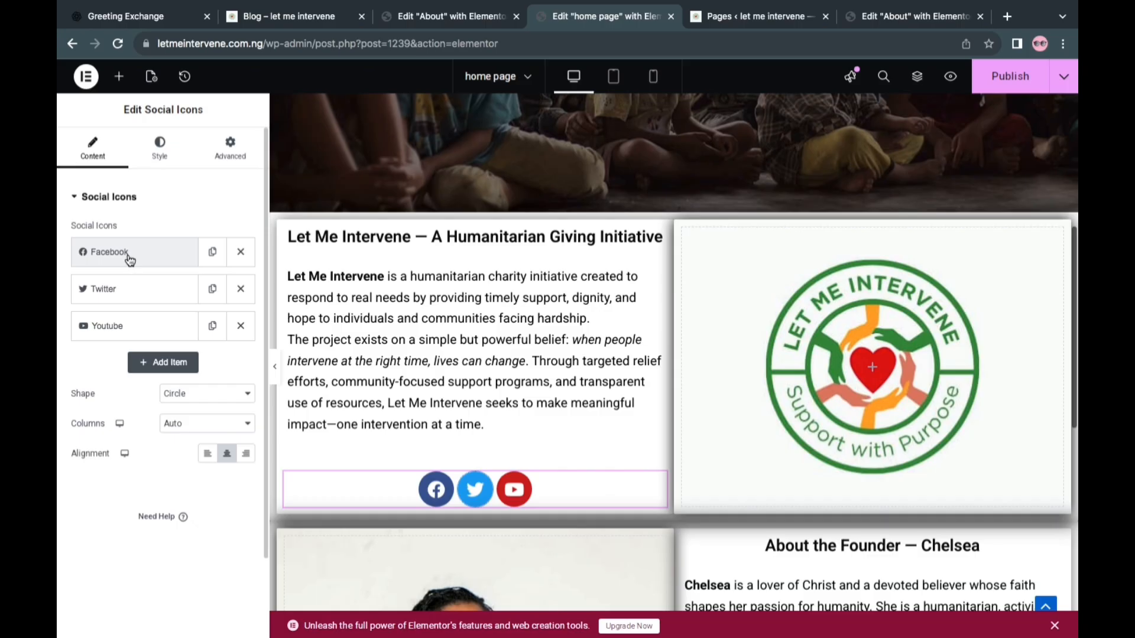
Remove the Twitter icon and link the YouTube icon to the Let_me_intervene channel URL copied from YouTube
{"action": "left_click", "coordinate": [128, 289]}
{"action": "left_click", "coordinate": [242, 292]}
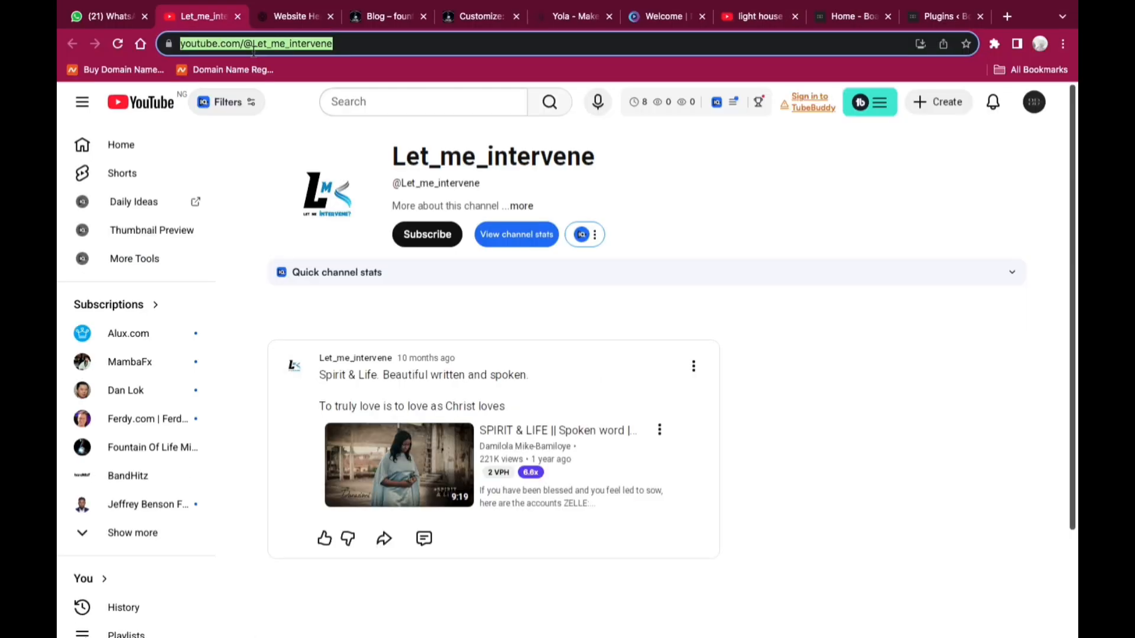
{"action": "key", "text": "ctrl+Right"}
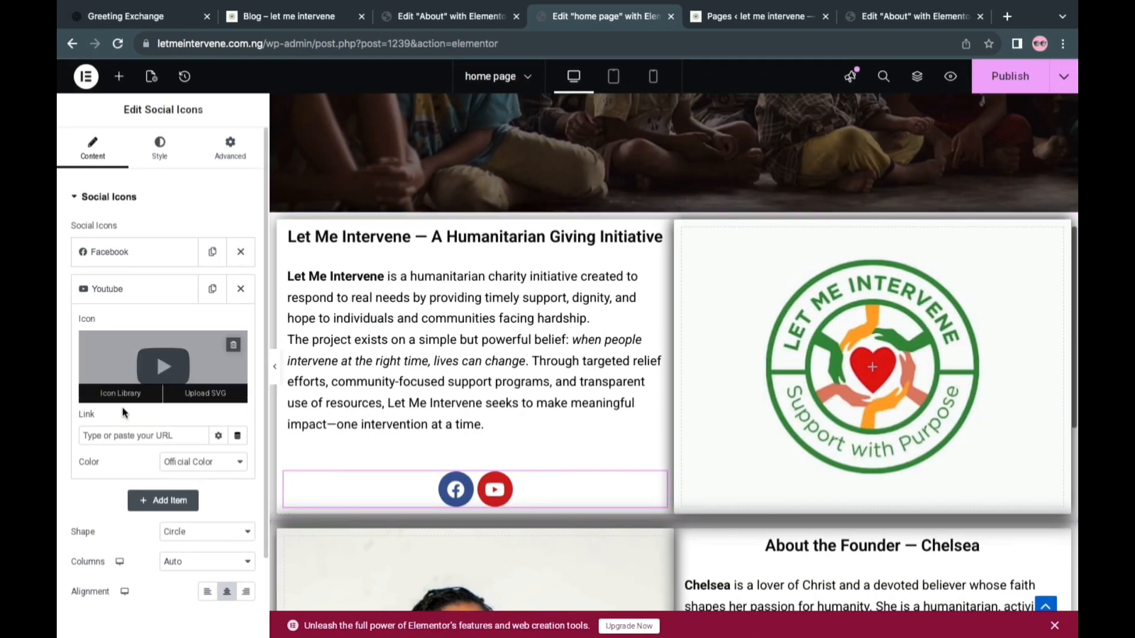
{"action": "right_click", "coordinate": [99, 435]}
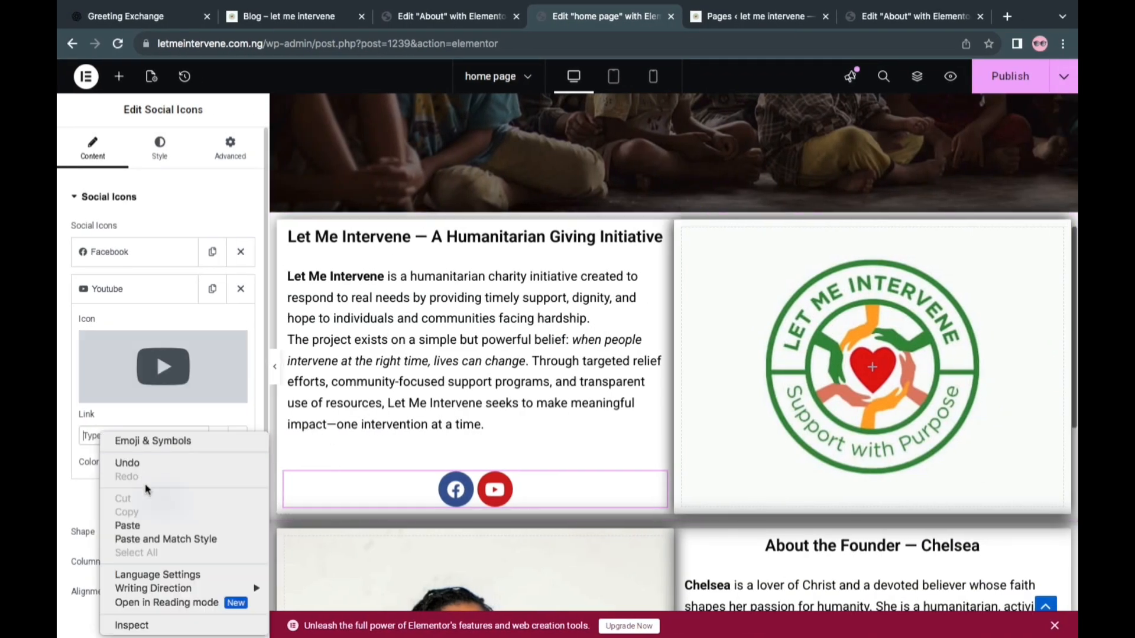
{"action": "left_click", "coordinate": [148, 525]}
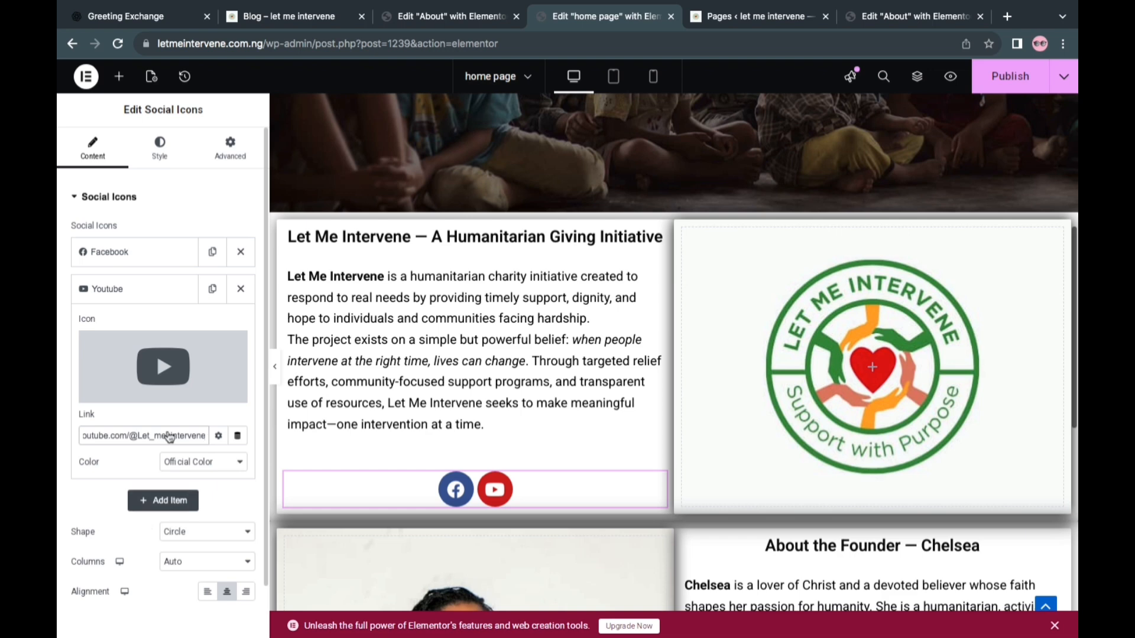
In the About page editor, set the hero container's minimum height to 350 px and publish the page
{"action": "key", "text": "ctrl+shift+Tab"}
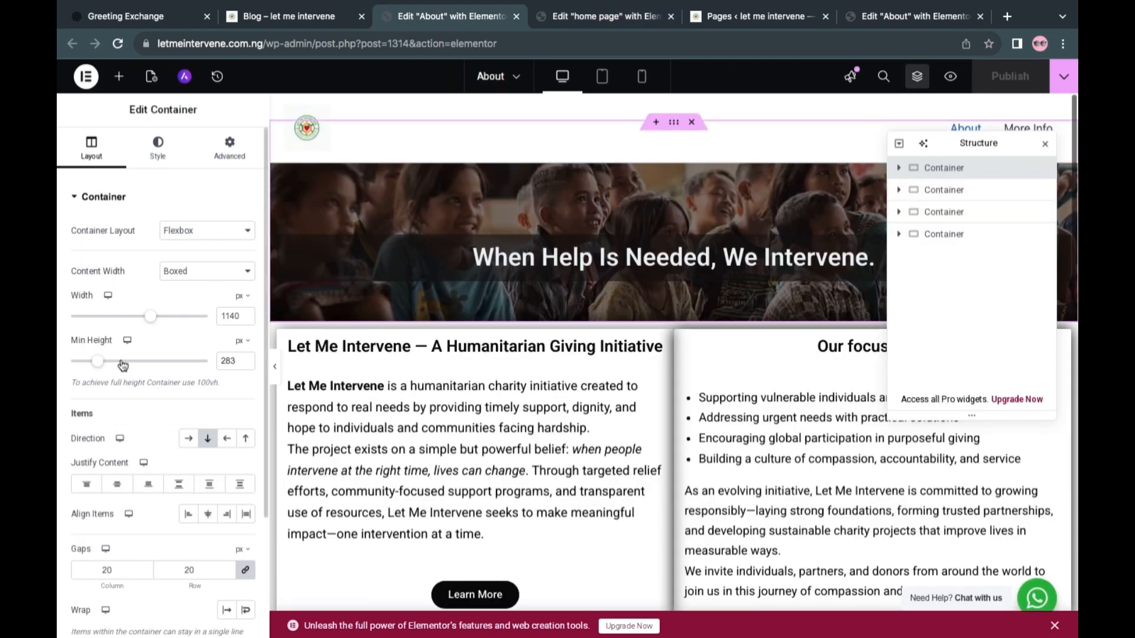
{"action": "double_click", "coordinate": [235, 361]}
{"action": "type", "text": "30"}
{"action": "type", "text": "0"}
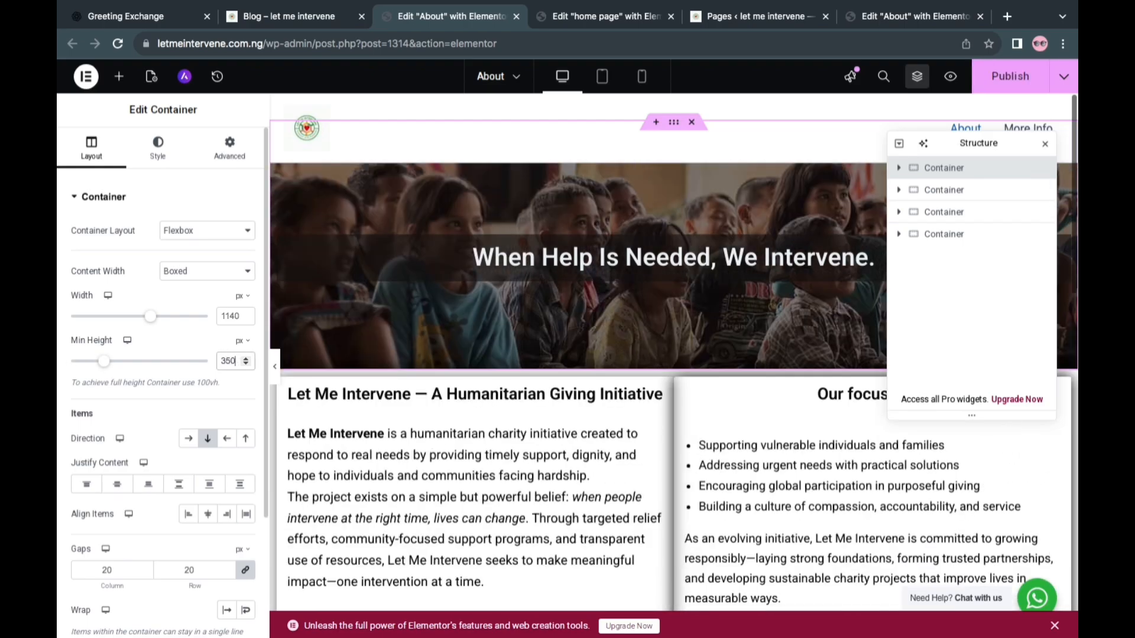
{"action": "left_click", "coordinate": [999, 84]}
Delete the Learn More button below the humanitarian giving initiative text on the About page
{"action": "scroll", "coordinate": [674, 310], "scroll_direction": "down", "scroll_amount": 5}
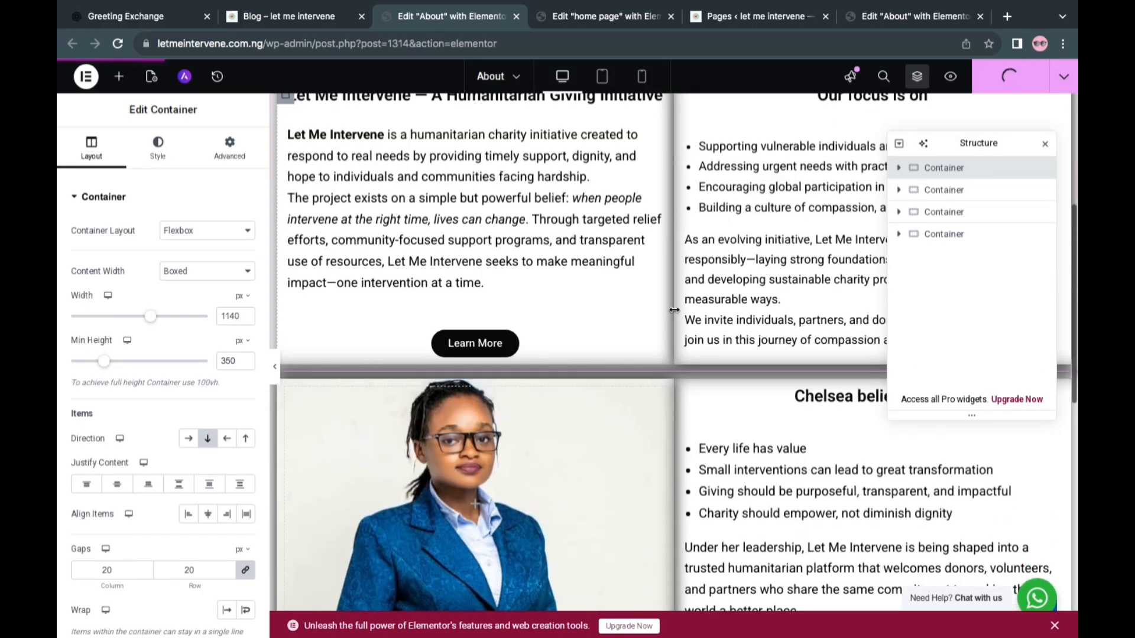
{"action": "scroll", "coordinate": [579, 262], "scroll_direction": "up", "scroll_amount": 3}
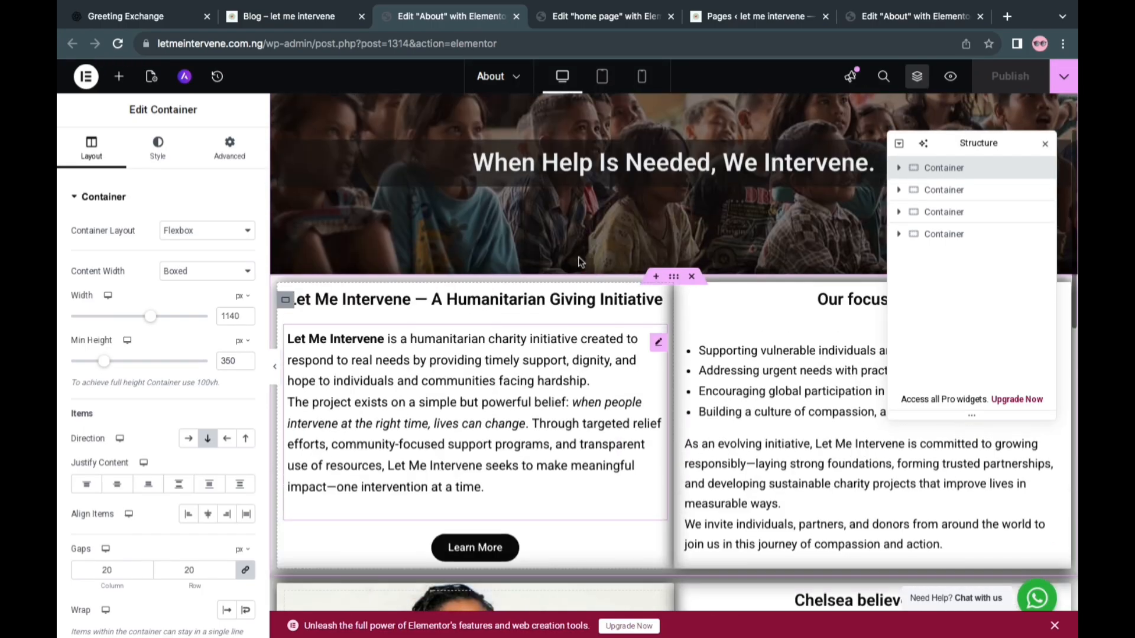
{"action": "scroll", "coordinate": [517, 281], "scroll_direction": "up", "scroll_amount": 2}
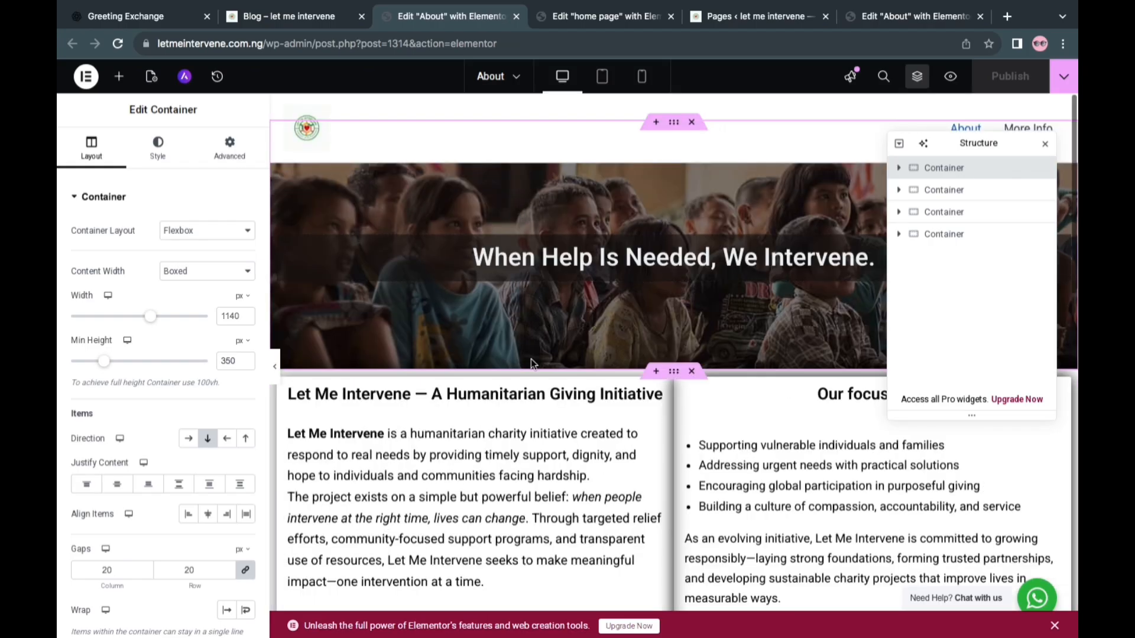
{"action": "scroll", "coordinate": [485, 378], "scroll_direction": "down", "scroll_amount": 2}
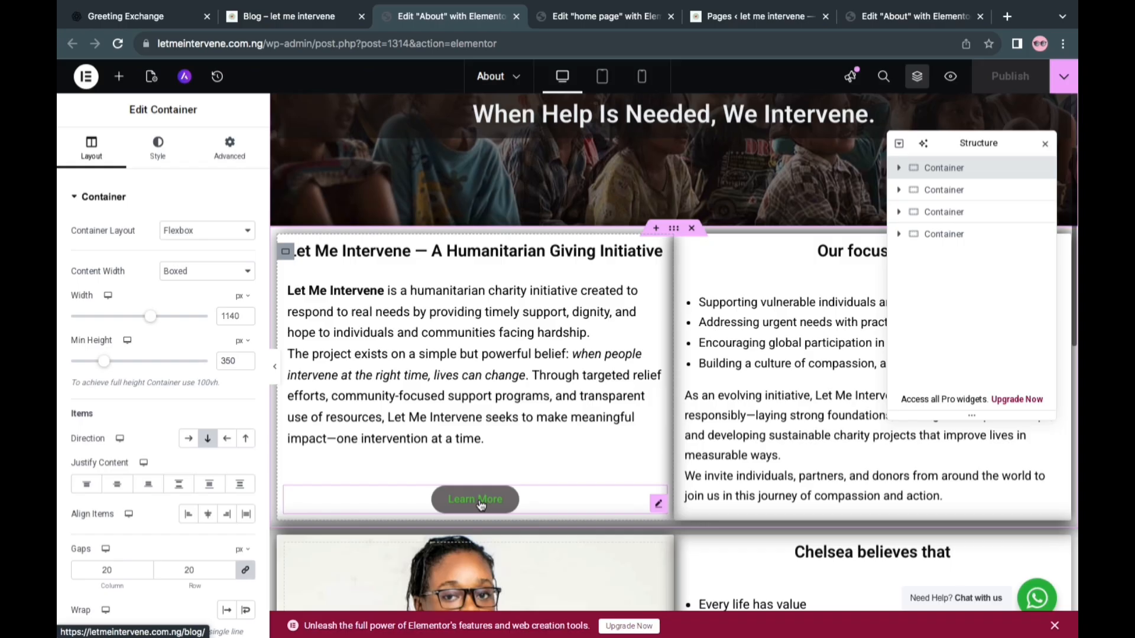
{"action": "right_click", "coordinate": [480, 499]}
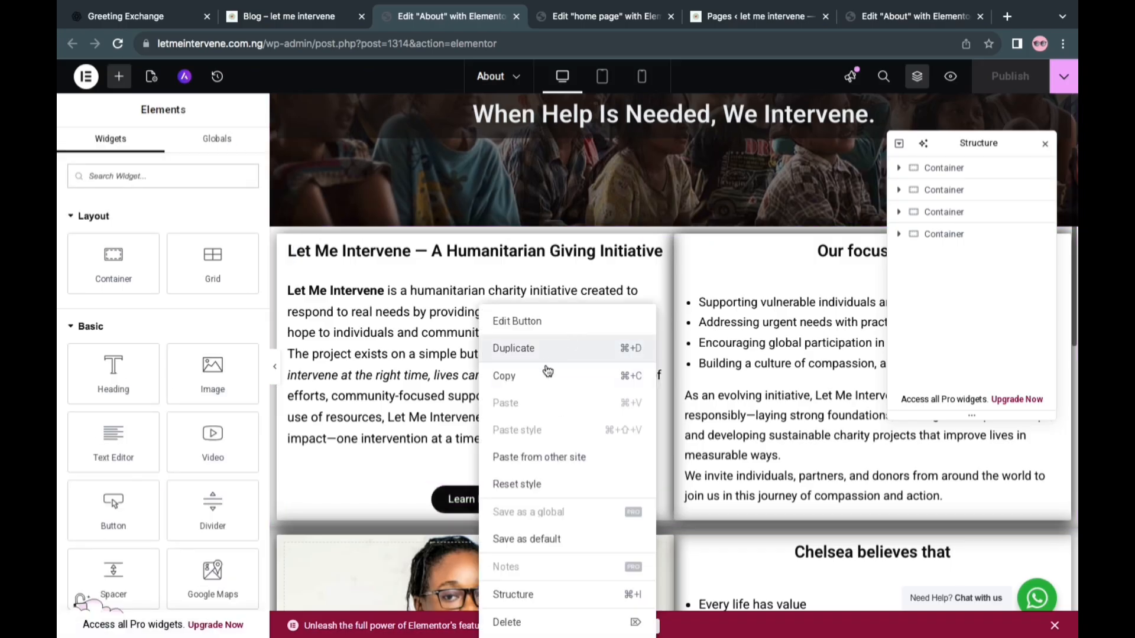
{"action": "left_click", "coordinate": [527, 623]}
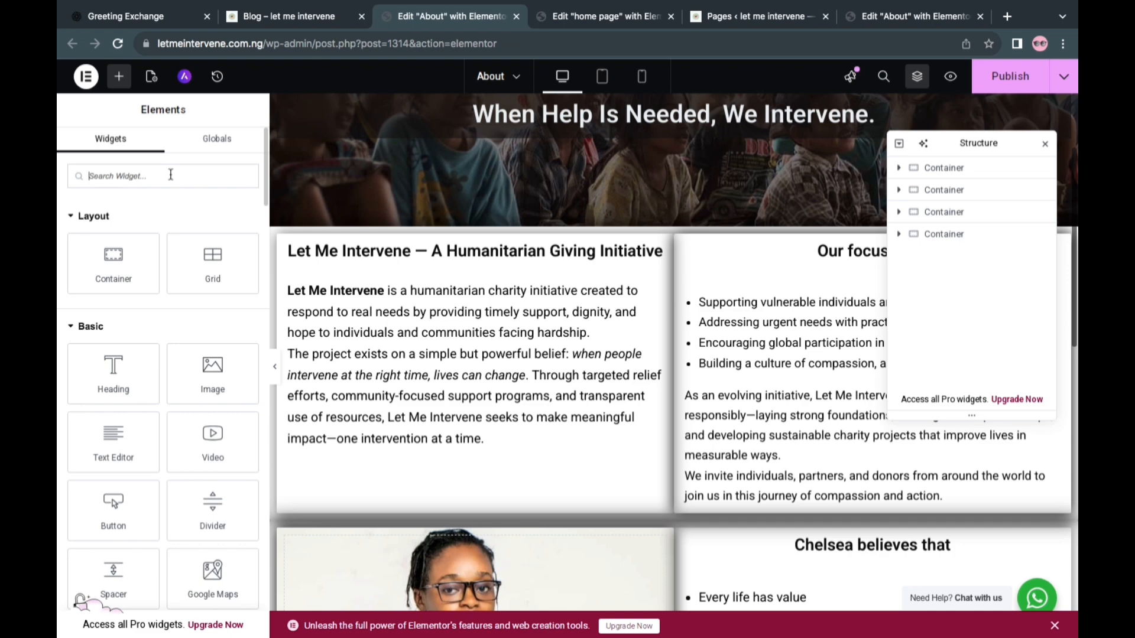
Add a Social Icons widget below the introduction text on the About page
{"action": "left_click", "coordinate": [171, 175]}
{"action": "type", "text": "soc"}
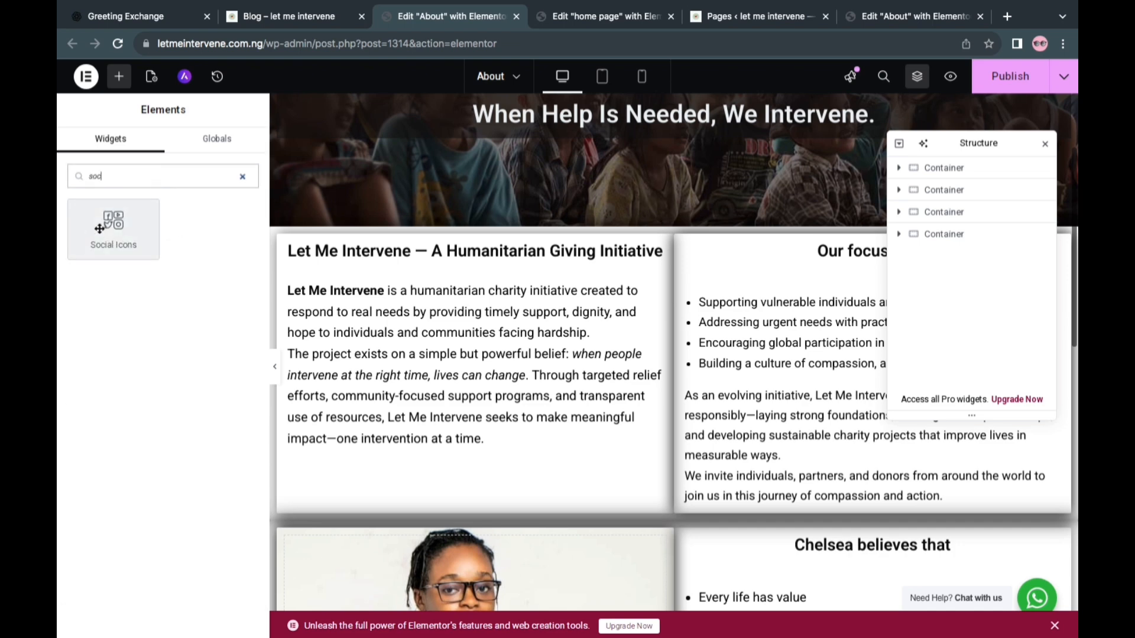
{"action": "left_click_drag", "start_coordinate": [99, 229], "coordinate": [497, 466]}
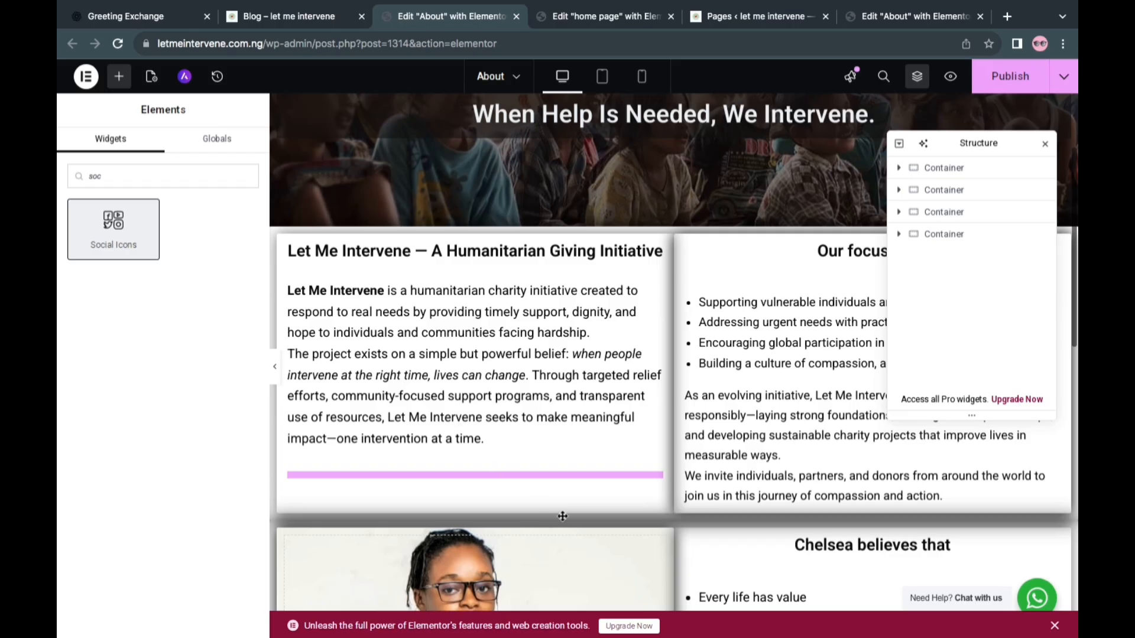
{"action": "left_click_drag", "start_coordinate": [562, 516], "coordinate": [526, 496]}
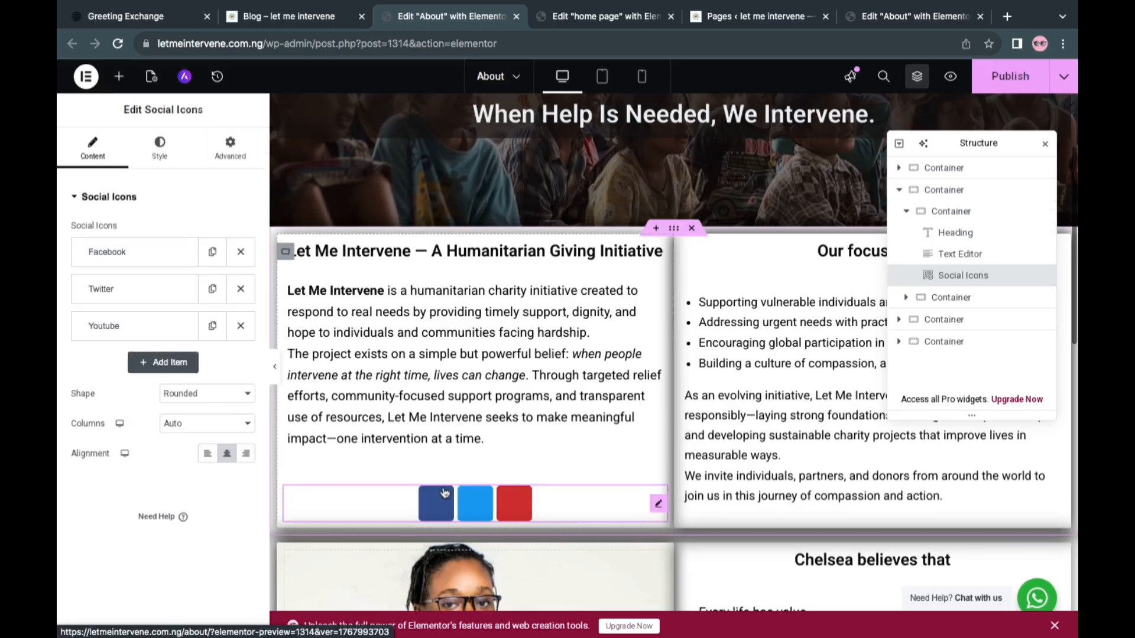
Change the social icons' shape to Circle, delete the Twitter item and expand the Facebook item's settings
{"action": "left_click", "coordinate": [195, 393]}
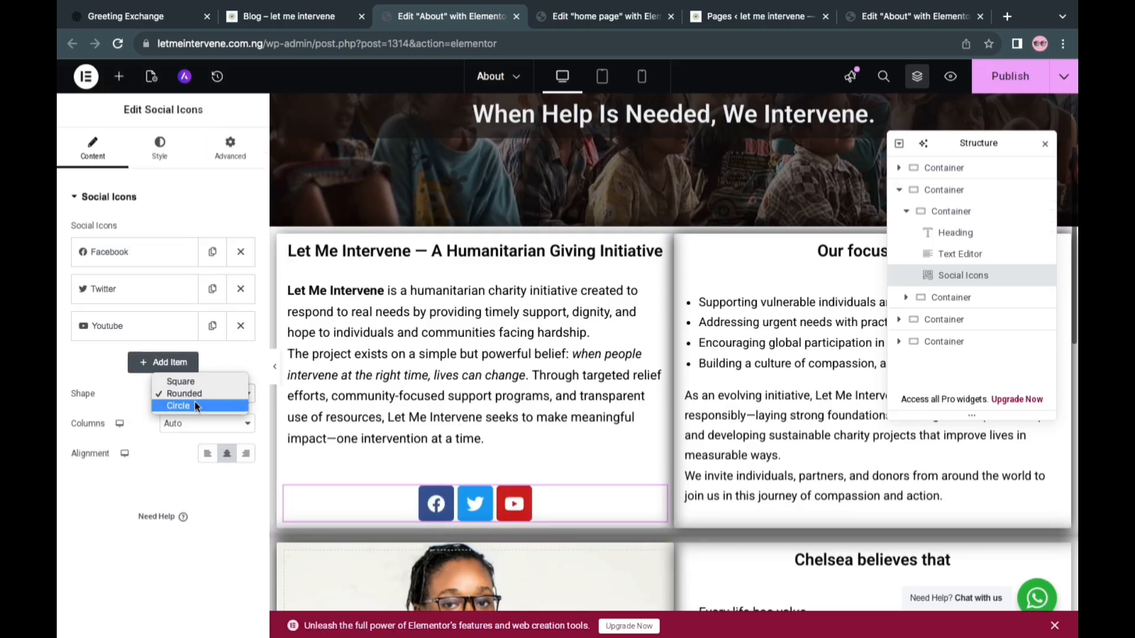
{"action": "left_click", "coordinate": [194, 402]}
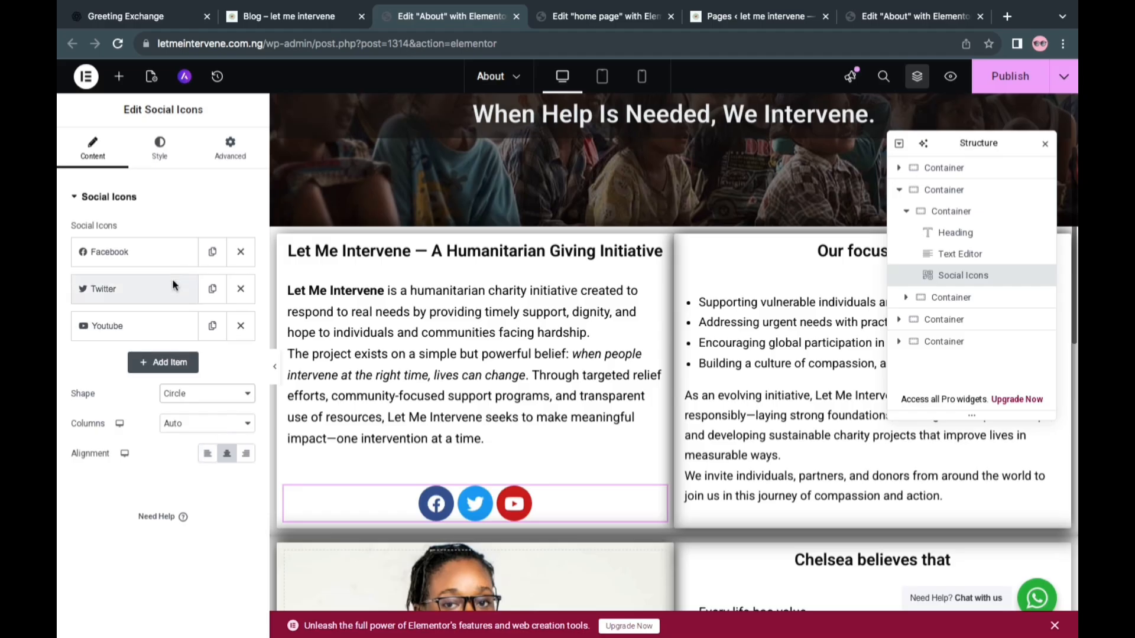
{"action": "left_click", "coordinate": [240, 288]}
{"action": "left_click", "coordinate": [153, 256]}
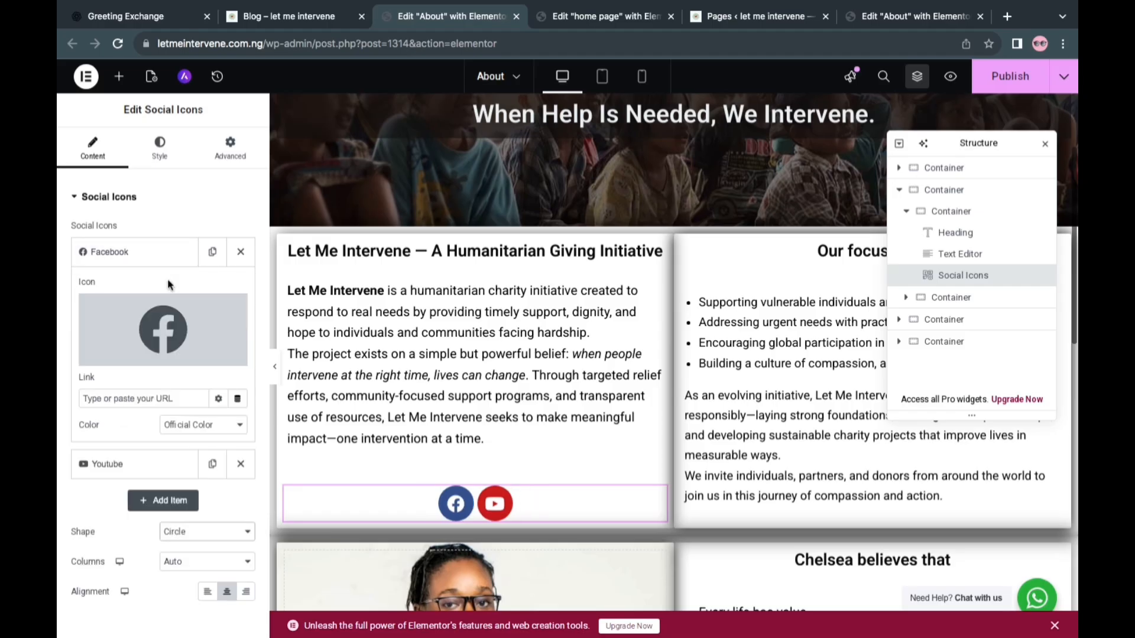
{"action": "key", "text": "ctrl+Left"}
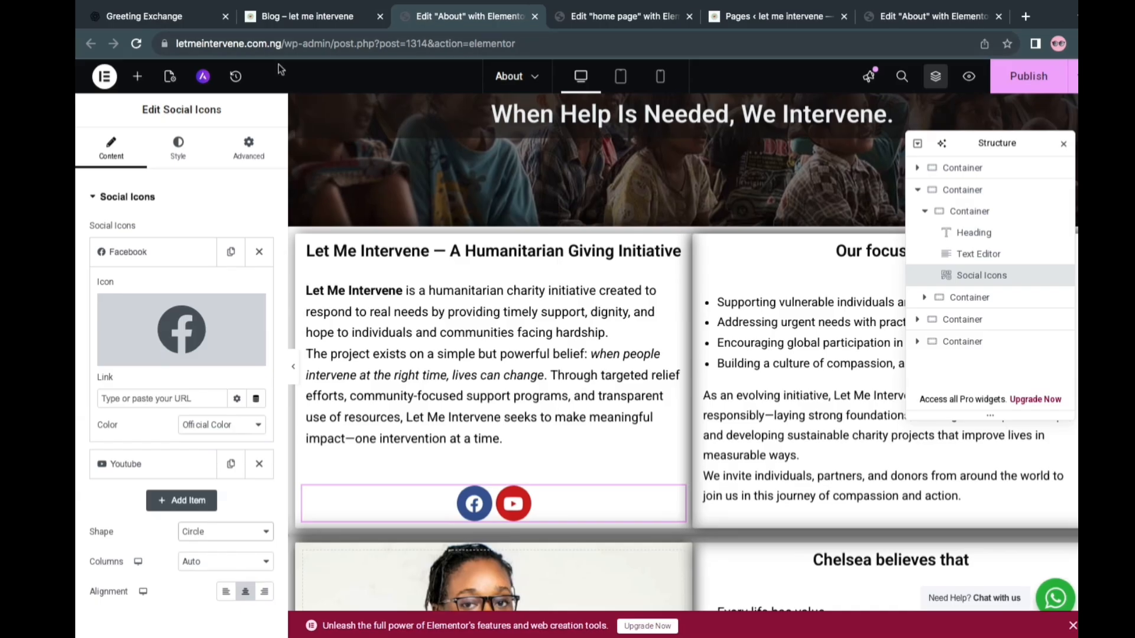
{"action": "key", "text": "super+l"}
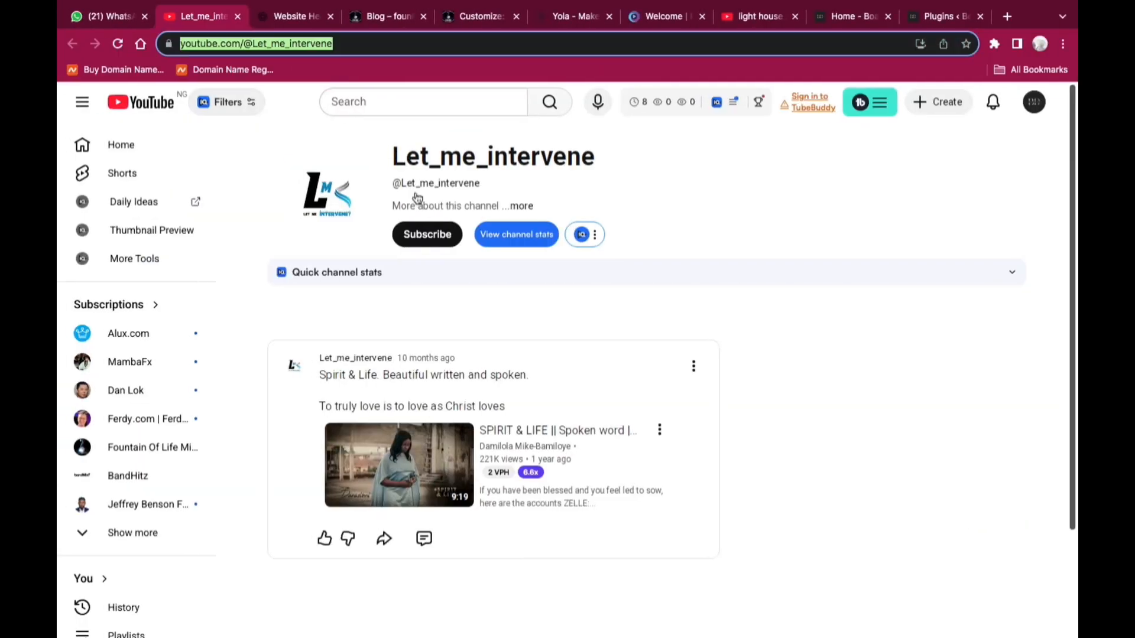
{"action": "left_click", "coordinate": [297, 45]}
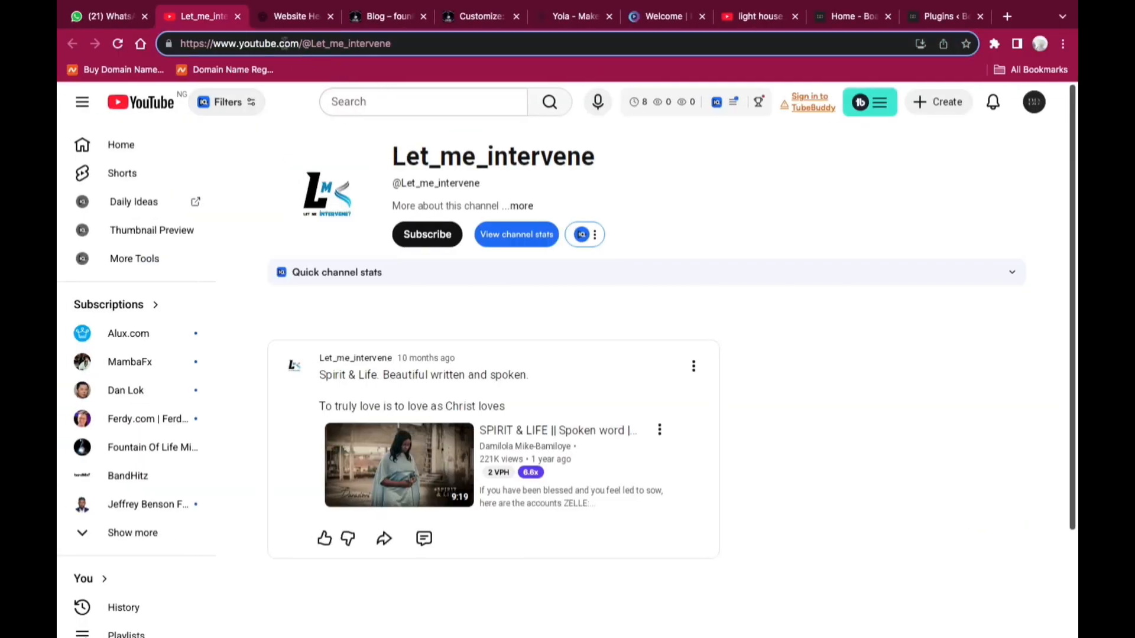
{"action": "key", "text": "ctrl+Right"}
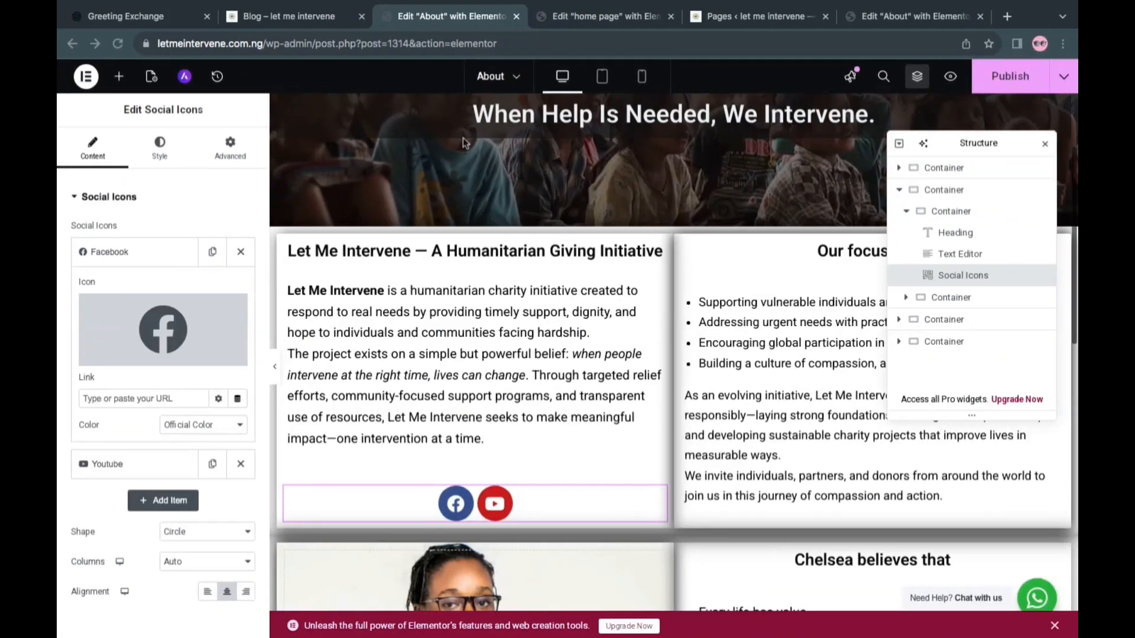
Link the About page's Facebook icon to the Facebook profile URL copied from the home page's Facebook icon
{"action": "left_click", "coordinate": [590, 17]}
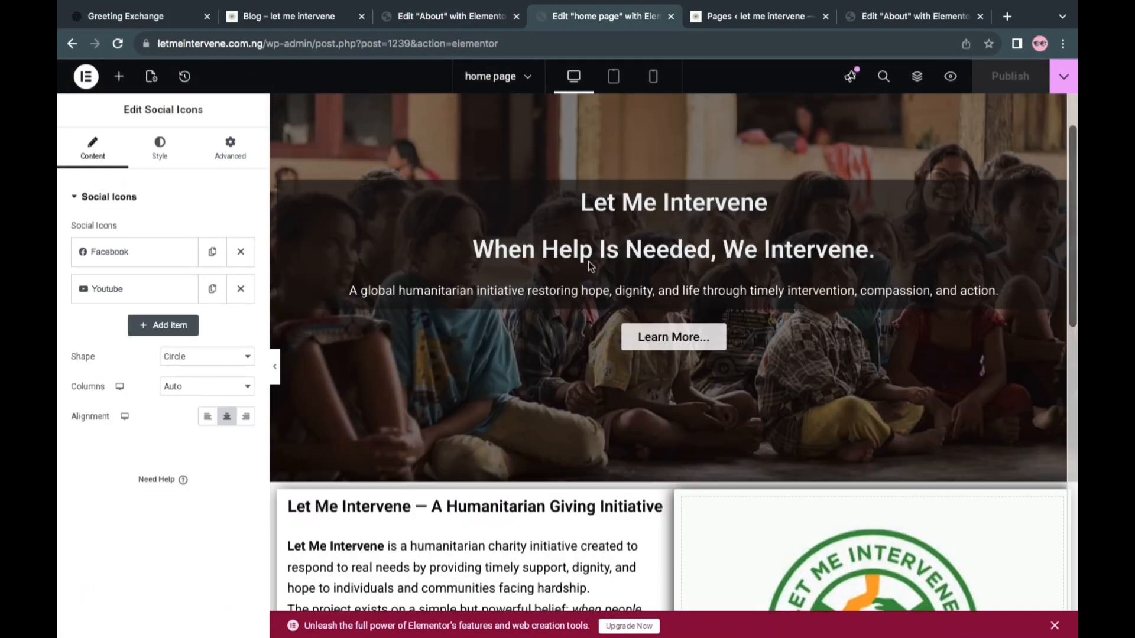
{"action": "scroll", "coordinate": [591, 265], "scroll_direction": "down", "scroll_amount": 9}
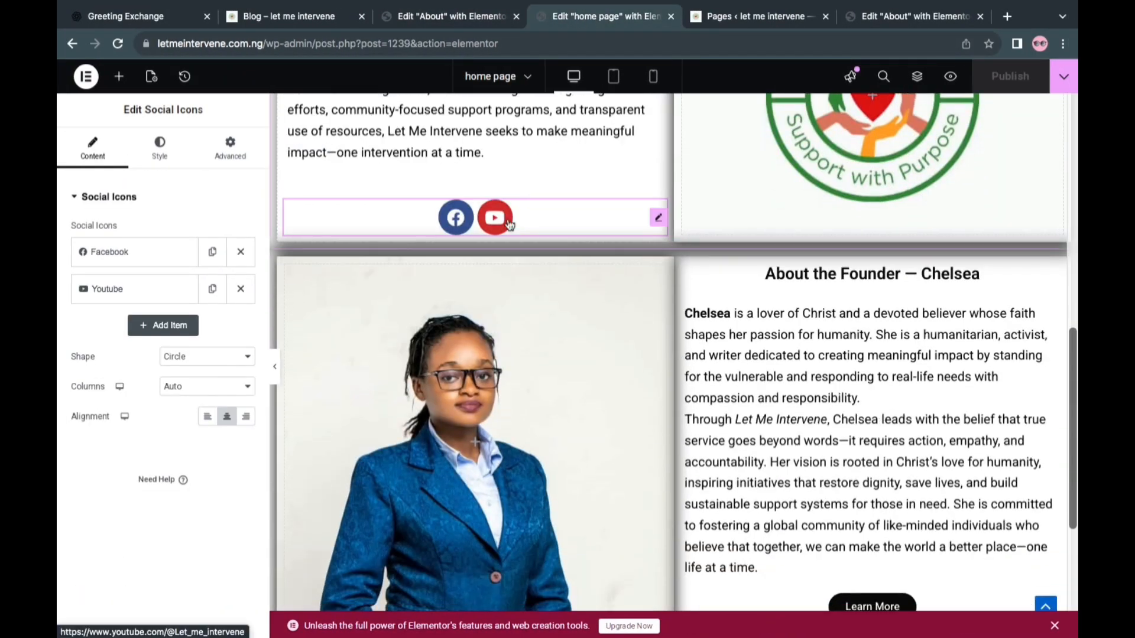
{"action": "left_click", "coordinate": [112, 251]}
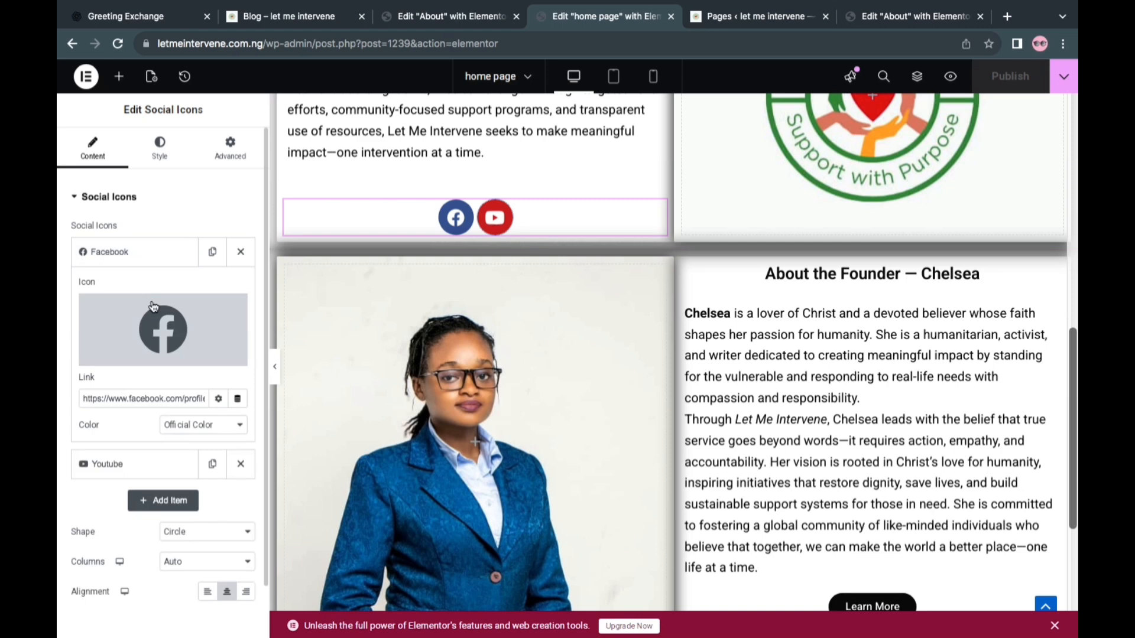
{"action": "triple_click", "coordinate": [150, 397]}
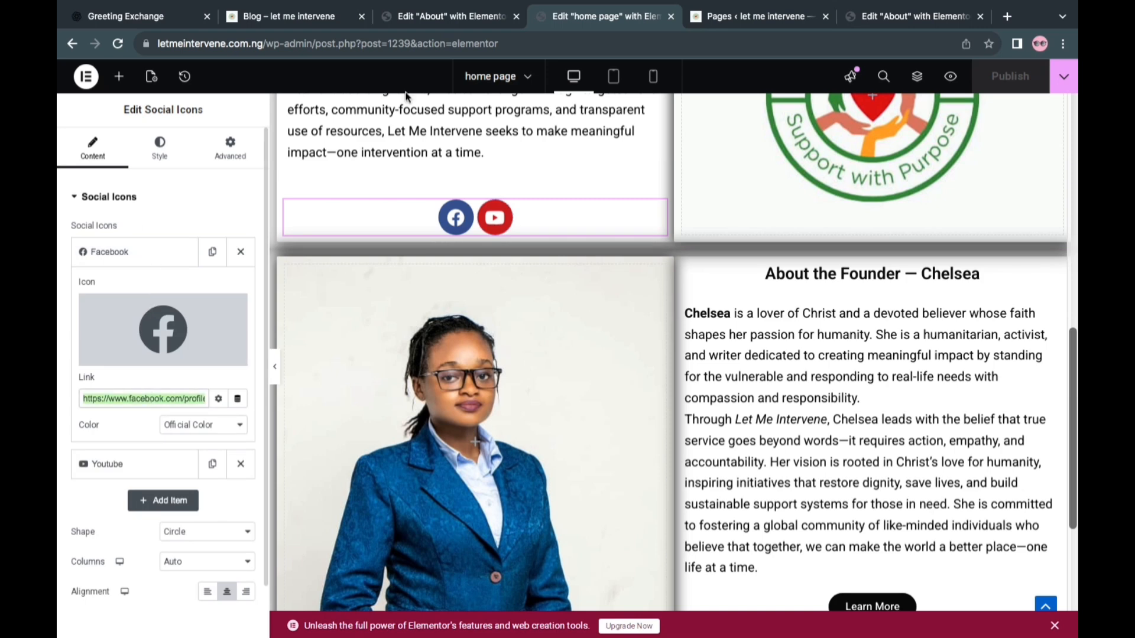
{"action": "left_click", "coordinate": [421, 16]}
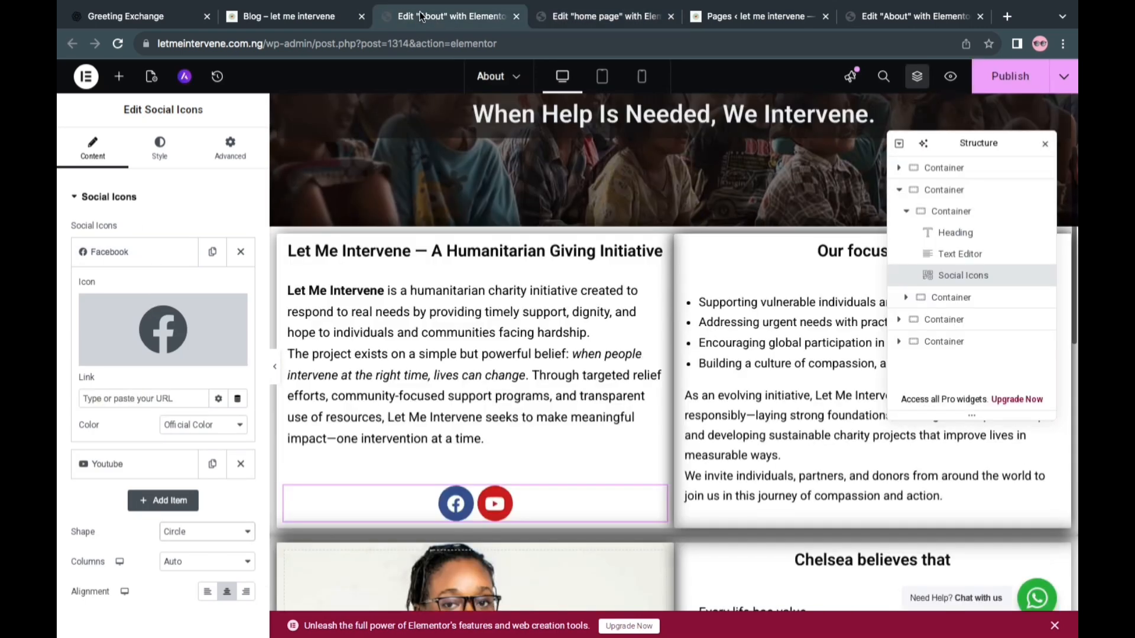
{"action": "right_click", "coordinate": [131, 399]}
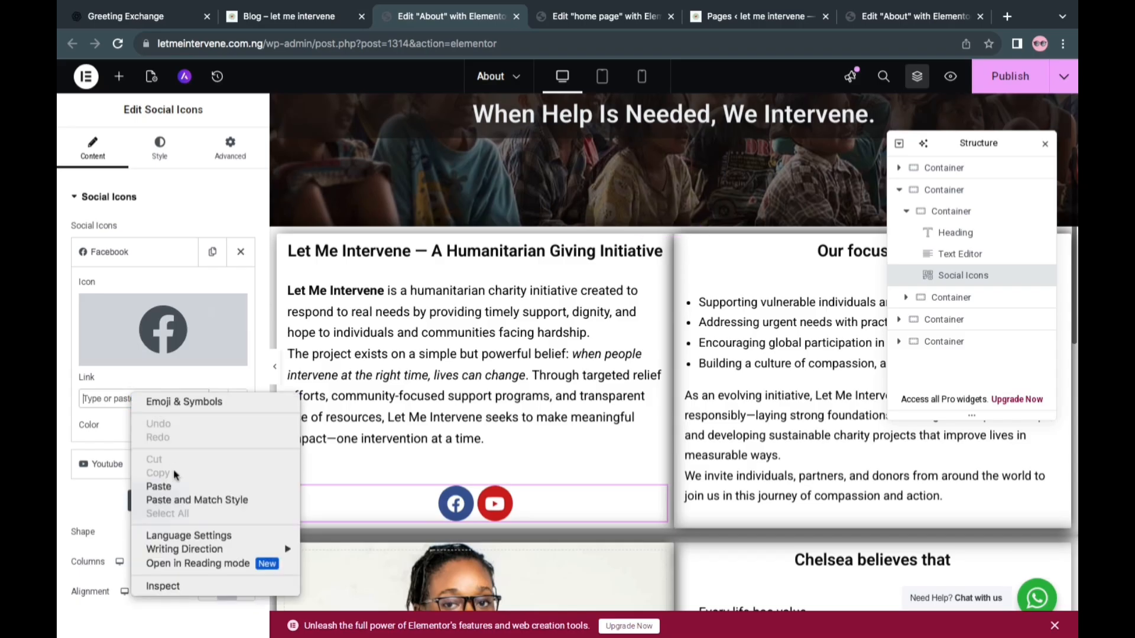
{"action": "left_click", "coordinate": [159, 484]}
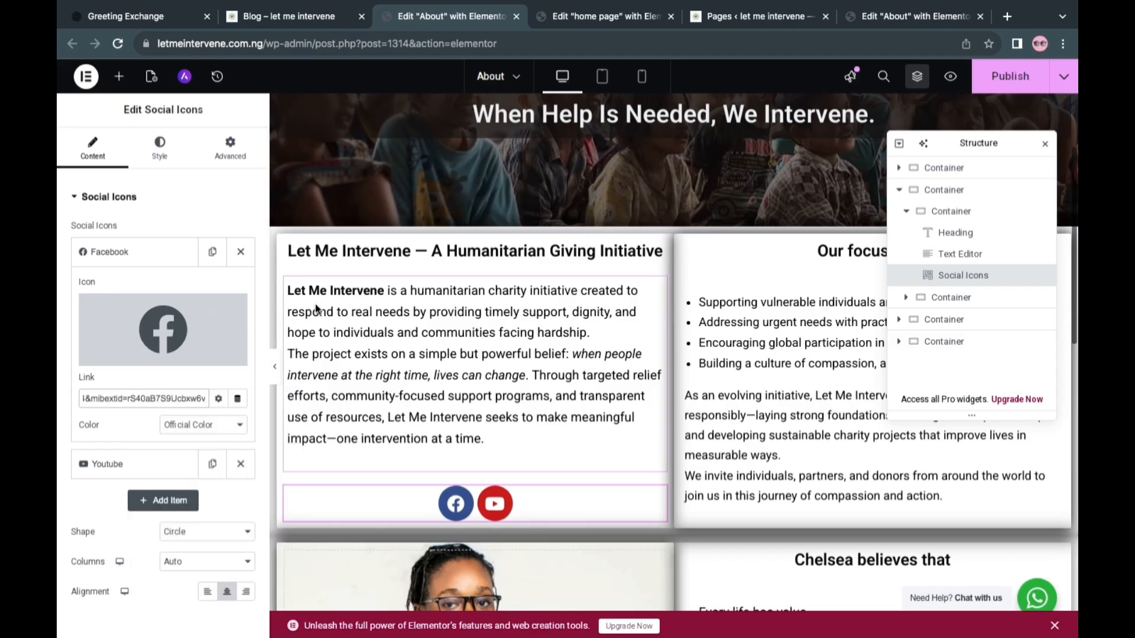
{"action": "left_click", "coordinate": [147, 253]}
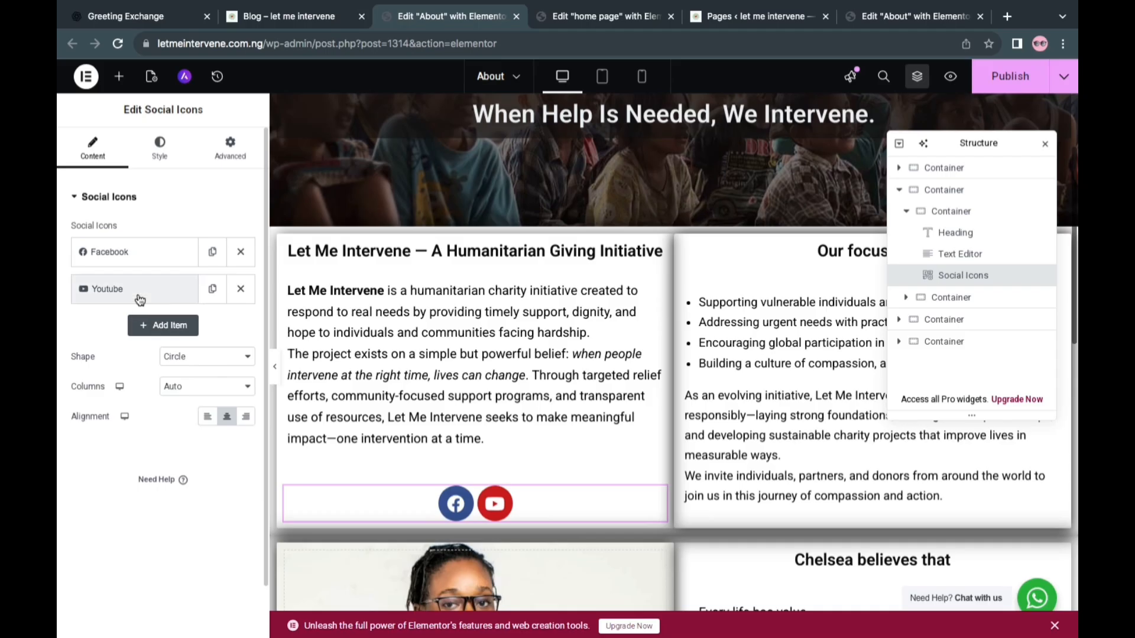
Link the About page's YouTube icon to the Let_me_intervene channel URL copied from the home page's icon, and publish the page
{"action": "left_click", "coordinate": [138, 291]}
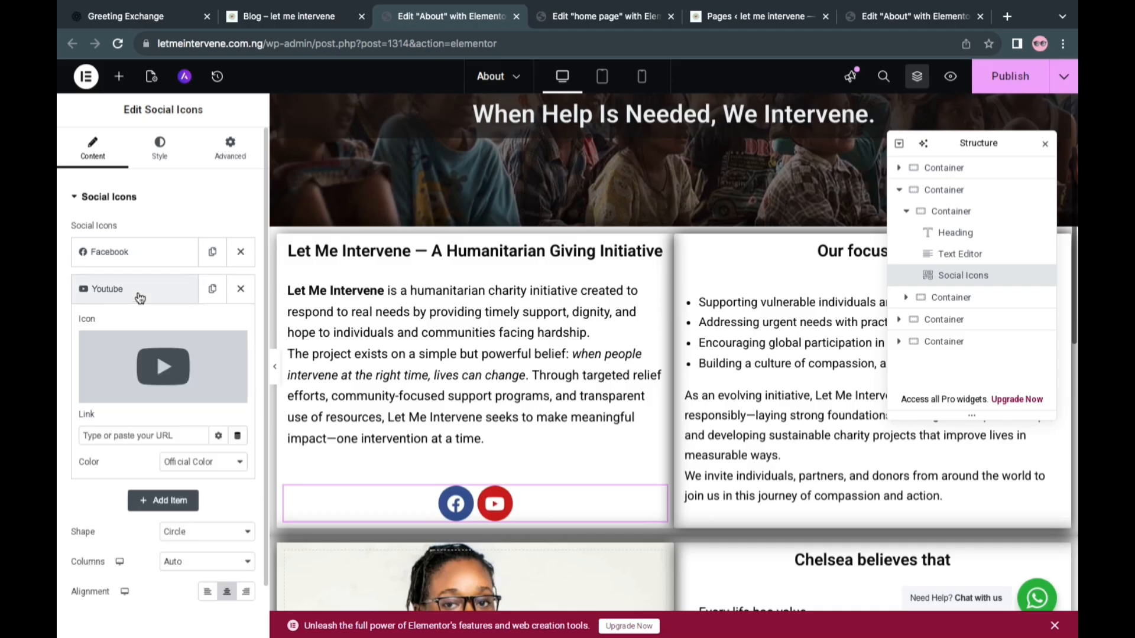
{"action": "left_click", "coordinate": [568, 12]}
{"action": "left_click", "coordinate": [136, 253]}
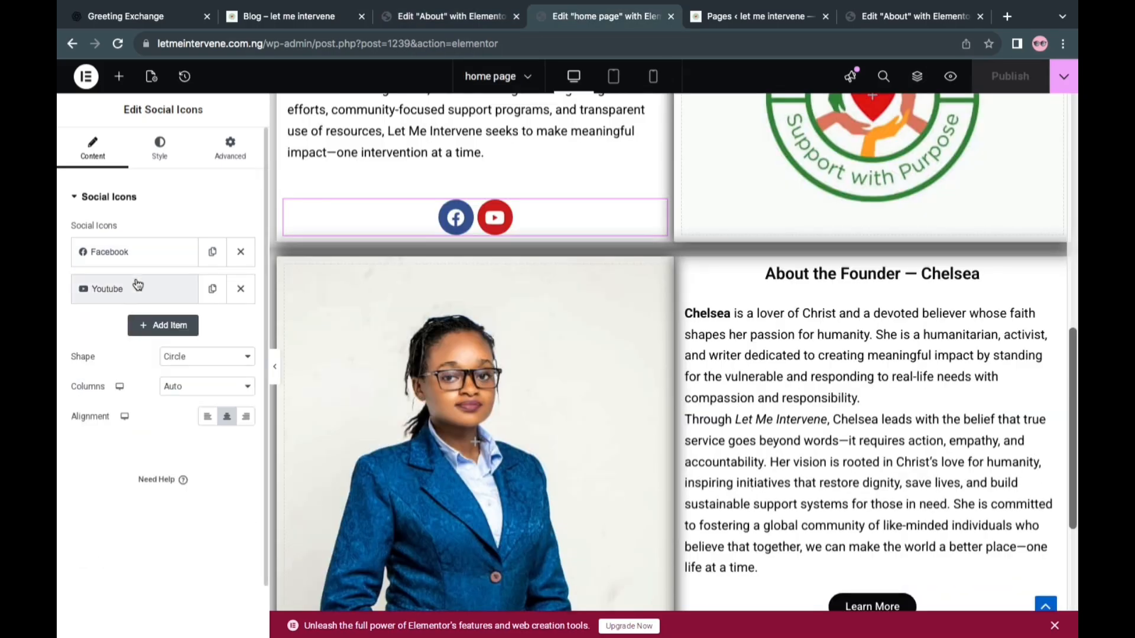
{"action": "left_click", "coordinate": [138, 287]}
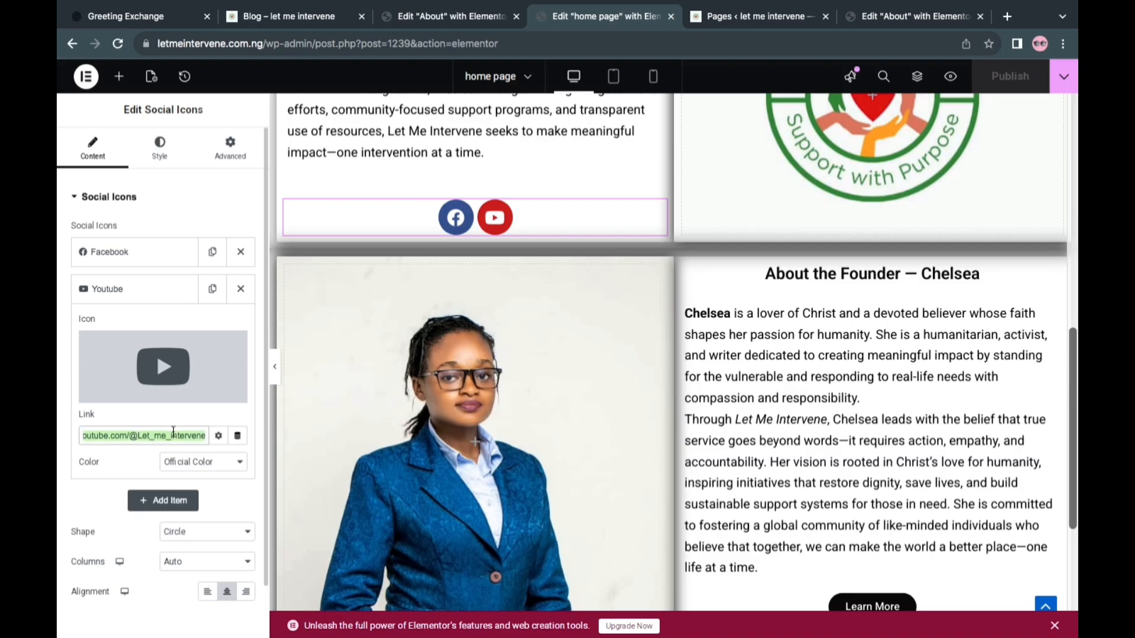
{"action": "left_click", "coordinate": [452, 21]}
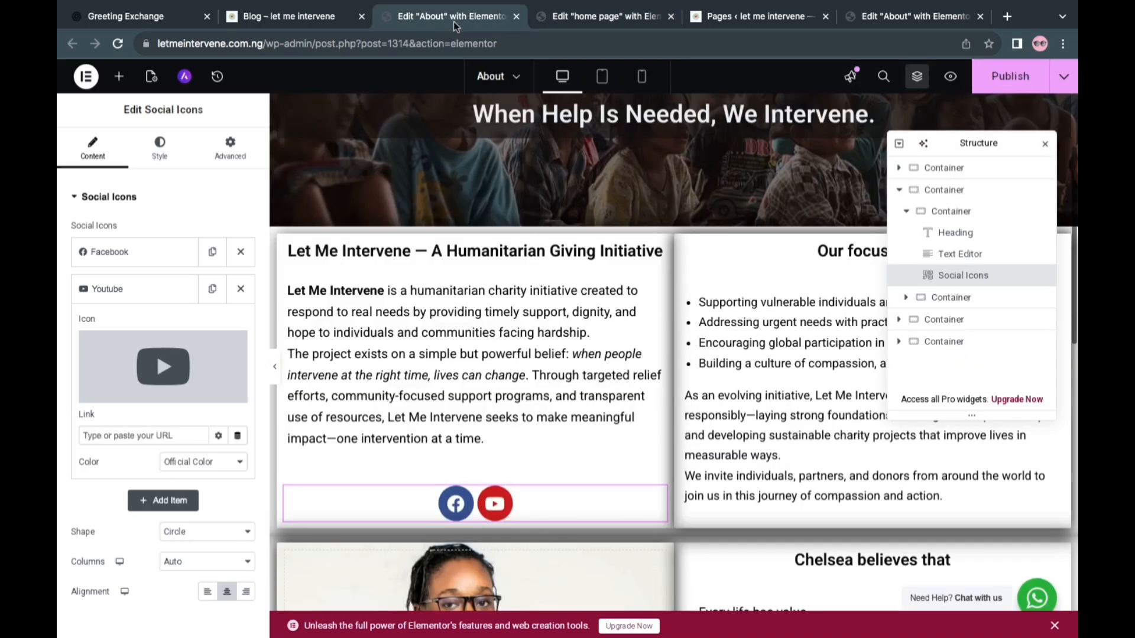
{"action": "right_click", "coordinate": [157, 435]}
{"action": "left_click", "coordinate": [205, 526]}
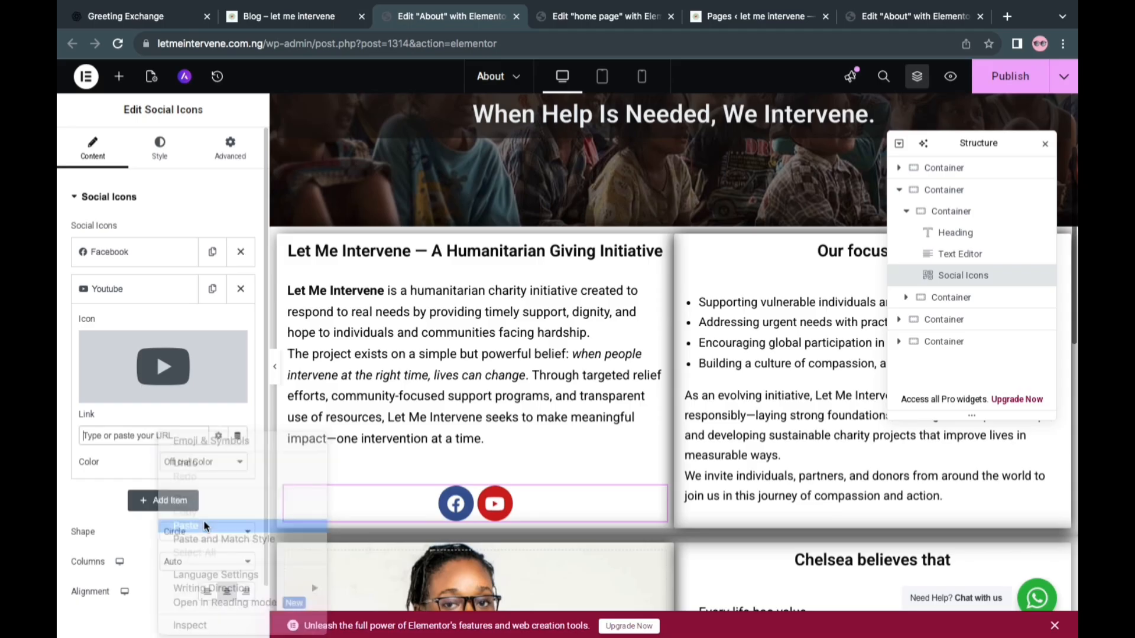
{"action": "left_click", "coordinate": [158, 288]}
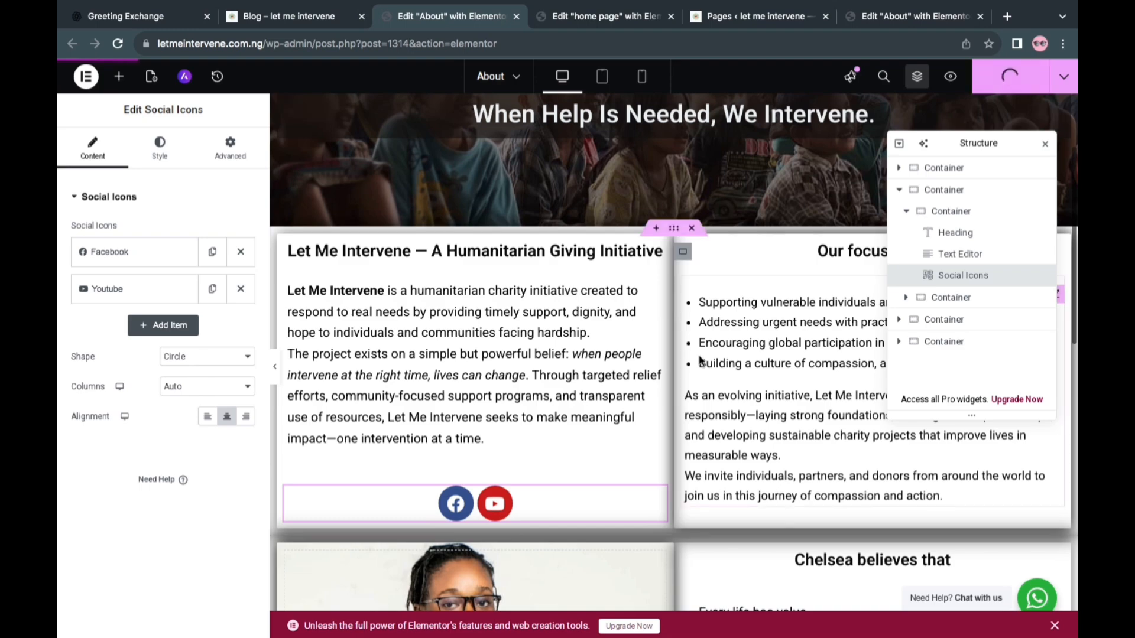
Review the About page's layout from the hero section through the founder and co-founder sections to the page end
{"action": "scroll", "coordinate": [706, 370], "scroll_direction": "down", "scroll_amount": 5}
{"action": "scroll", "coordinate": [705, 370], "scroll_direction": "down", "scroll_amount": 2}
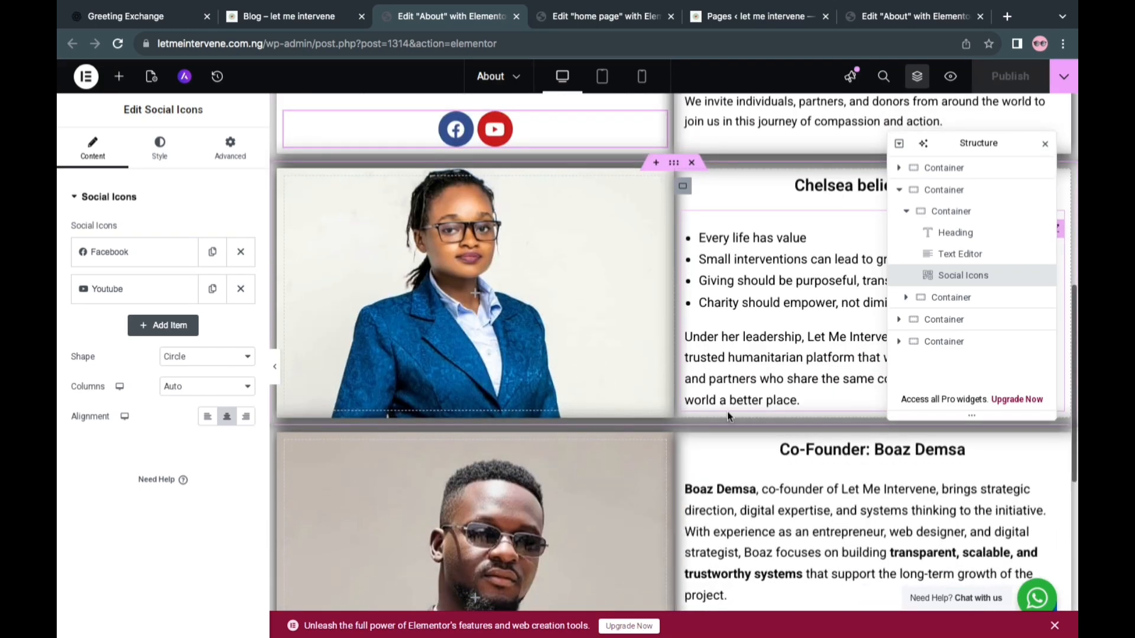
{"action": "scroll", "coordinate": [727, 411], "scroll_direction": "down", "scroll_amount": 5}
{"action": "scroll", "coordinate": [766, 504], "scroll_direction": "up", "scroll_amount": 1}
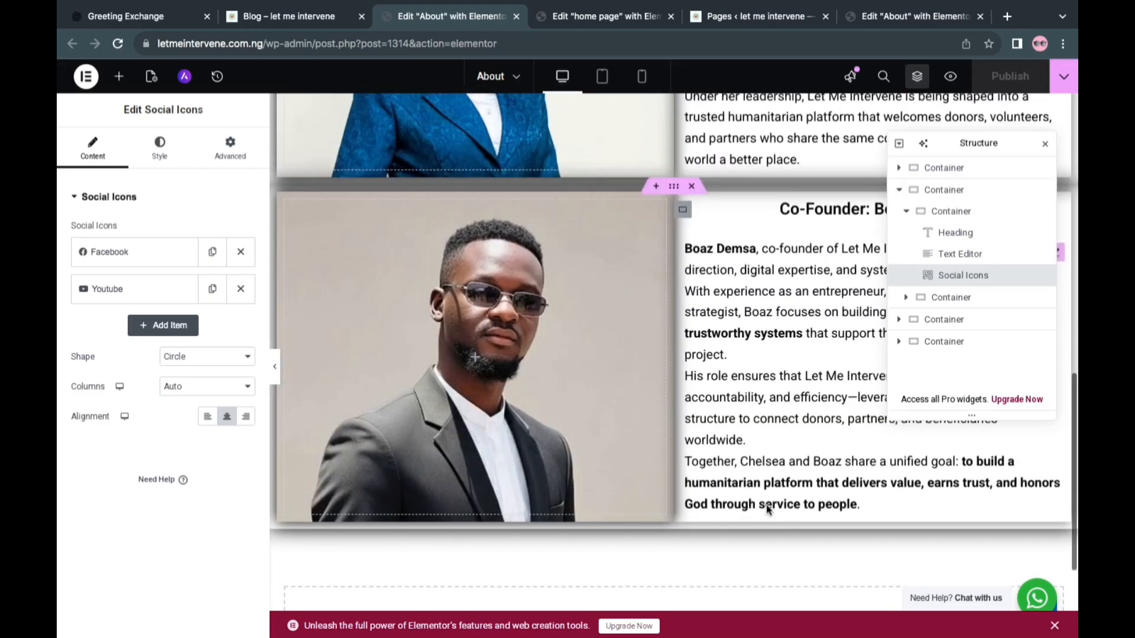
{"action": "scroll", "coordinate": [767, 509], "scroll_direction": "up", "scroll_amount": 10}
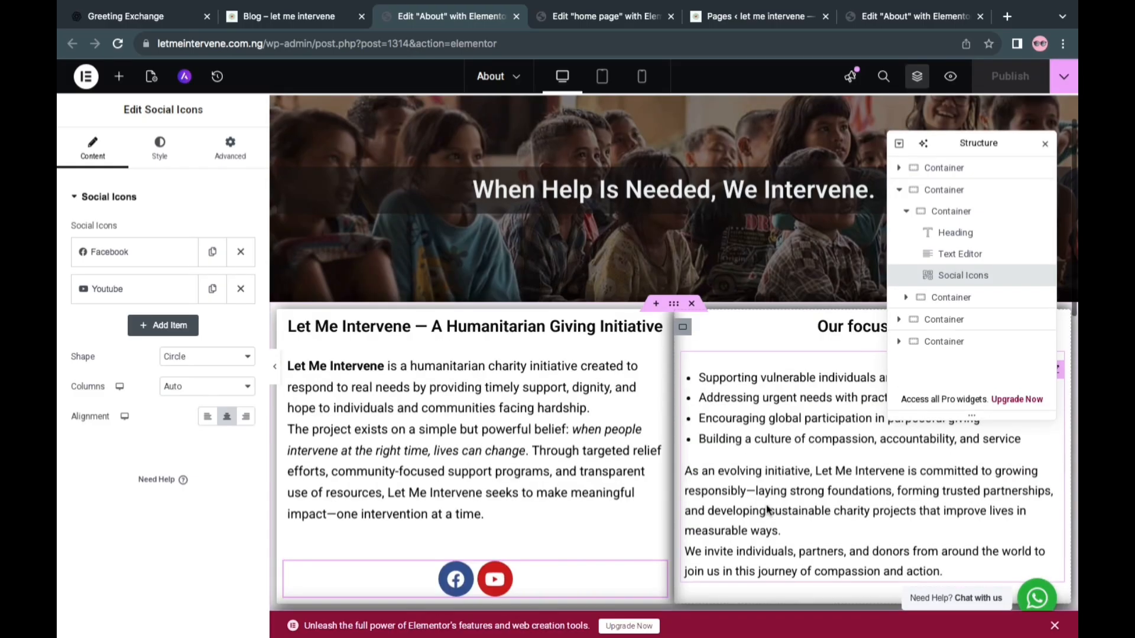
{"action": "scroll", "coordinate": [767, 509], "scroll_direction": "up", "scroll_amount": 2}
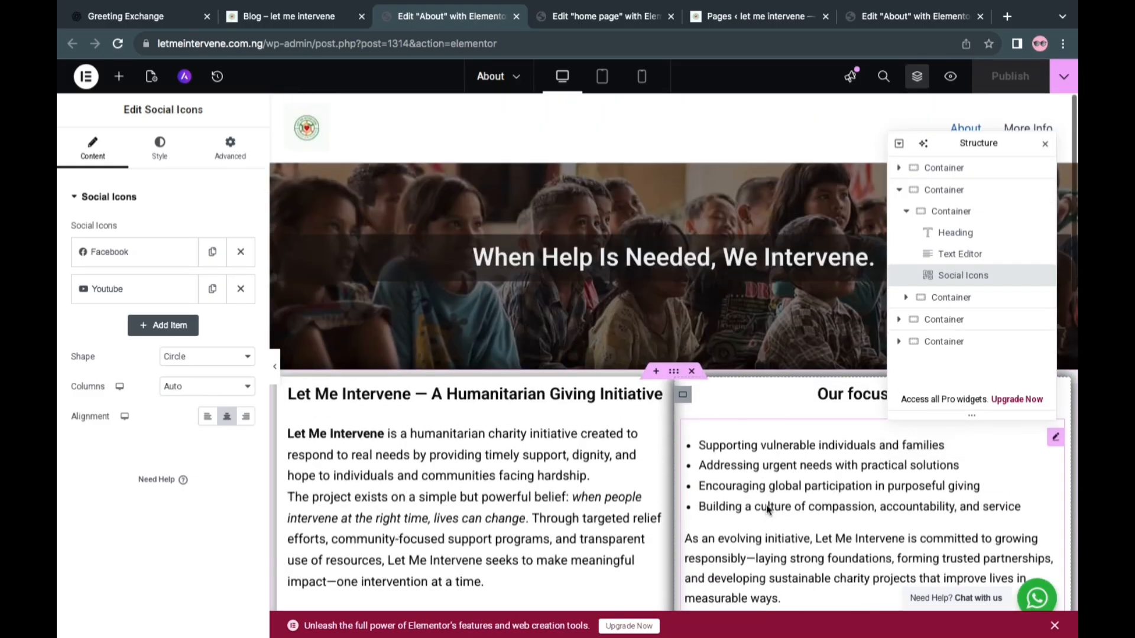
{"action": "scroll", "coordinate": [767, 509], "scroll_direction": "down", "scroll_amount": 8}
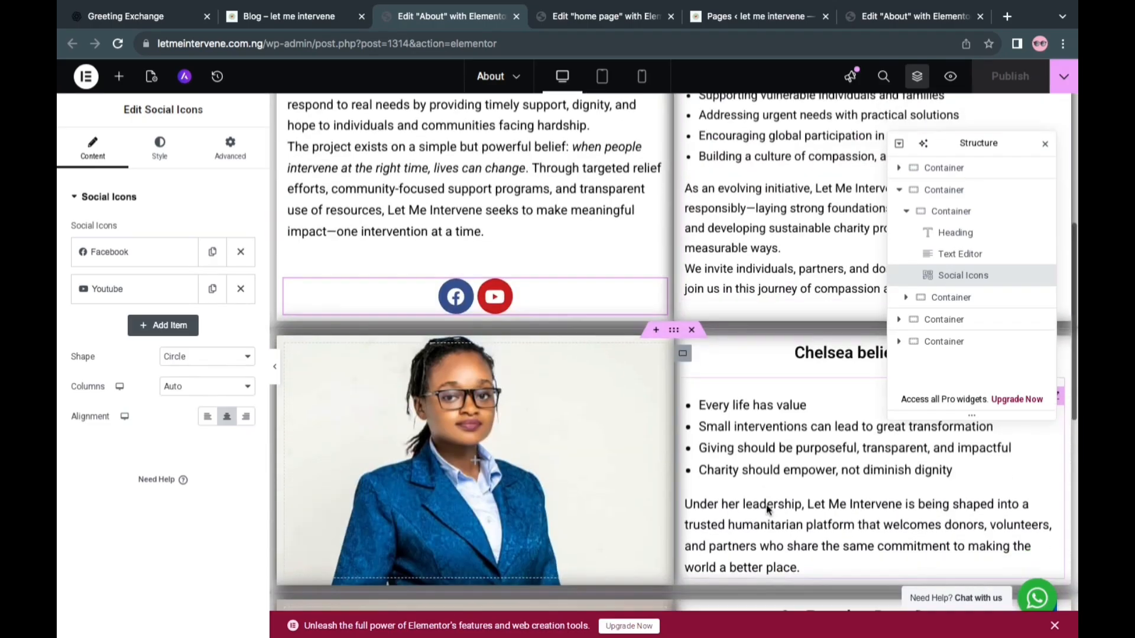
{"action": "scroll", "coordinate": [767, 509], "scroll_direction": "down", "scroll_amount": 4}
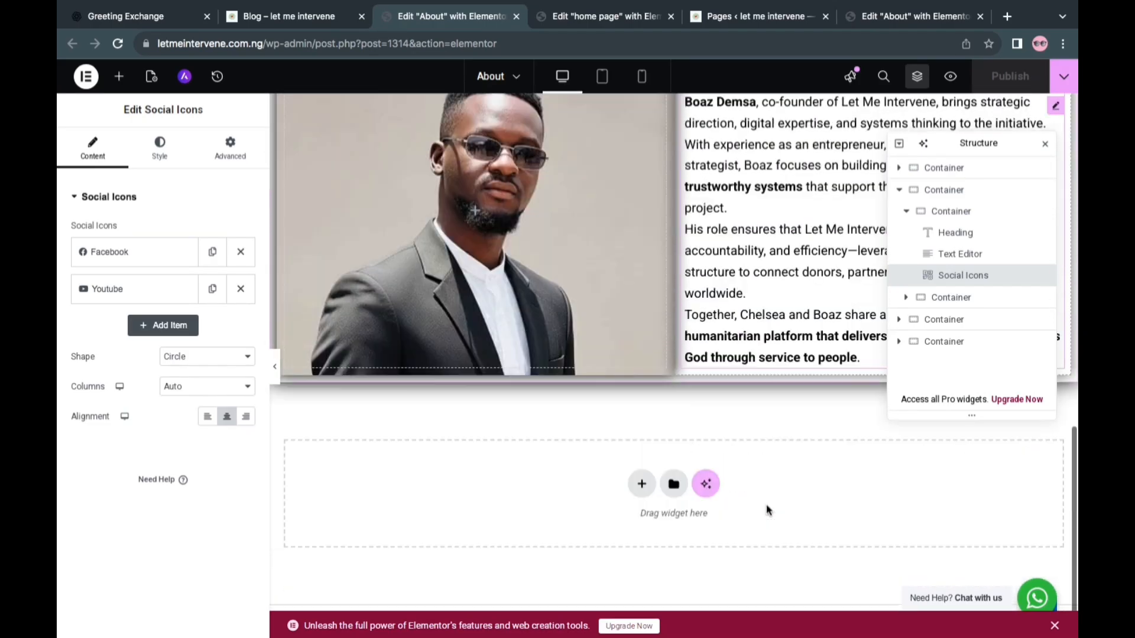
{"action": "scroll", "coordinate": [766, 507], "scroll_direction": "up", "scroll_amount": 12}
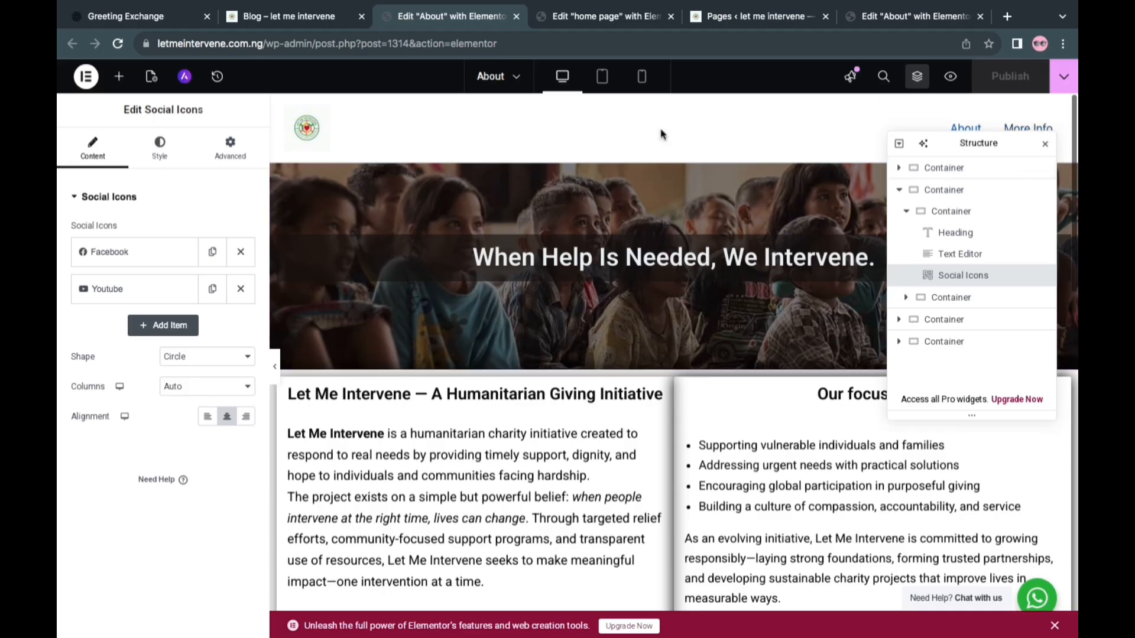
Open the live site's home page from the blog page and review its sections down to the footer
{"action": "left_click", "coordinate": [592, 19]}
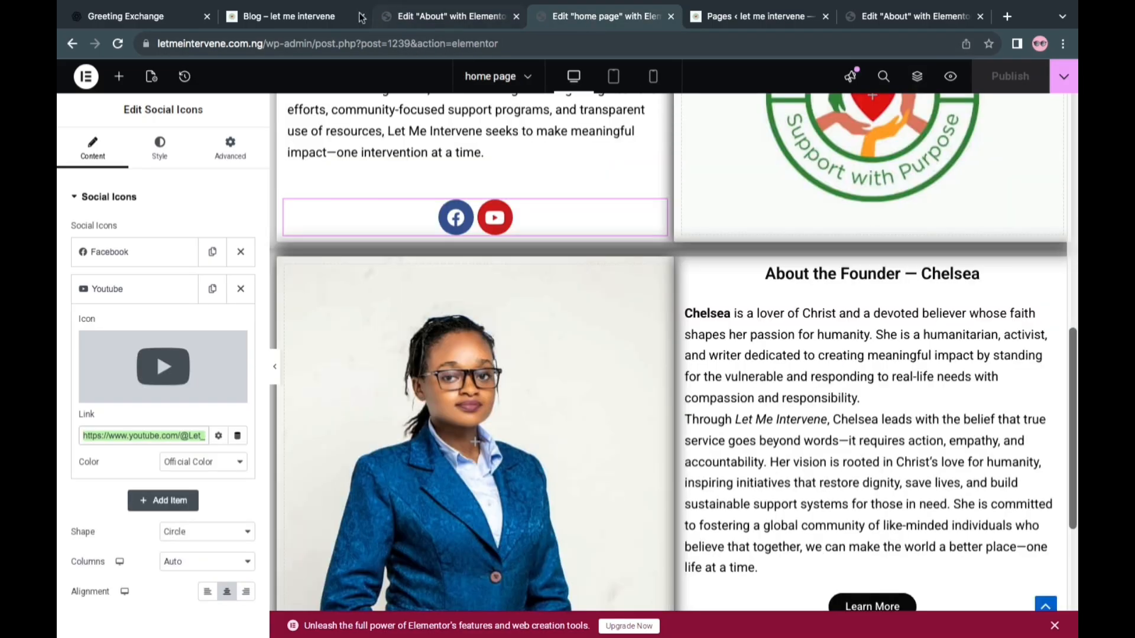
{"action": "left_click", "coordinate": [287, 19]}
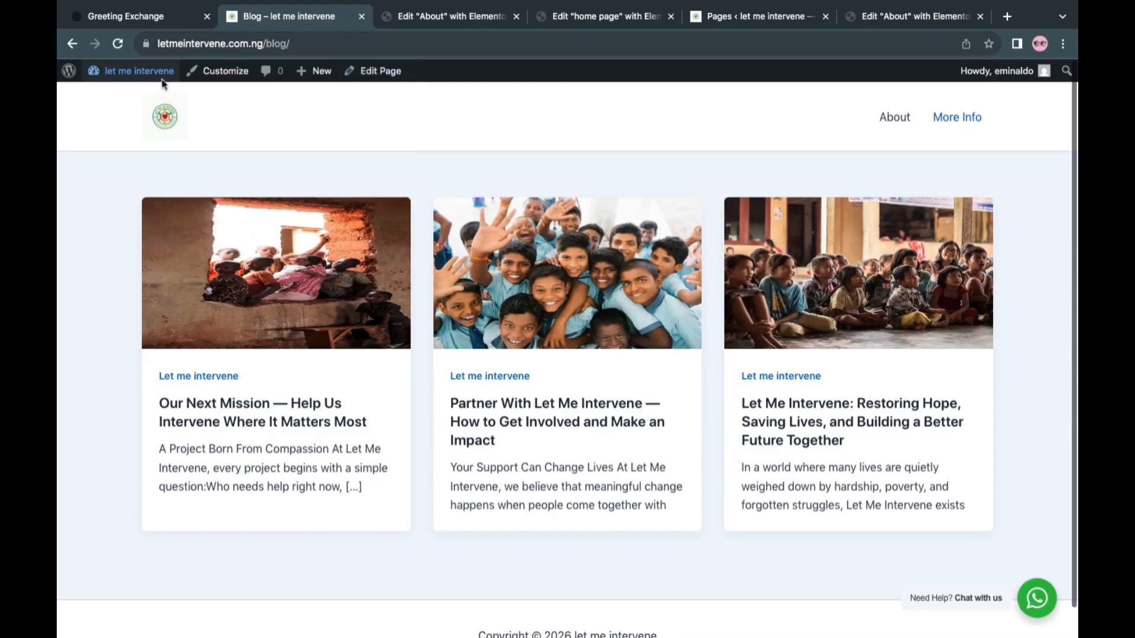
{"action": "left_click", "coordinate": [166, 123]}
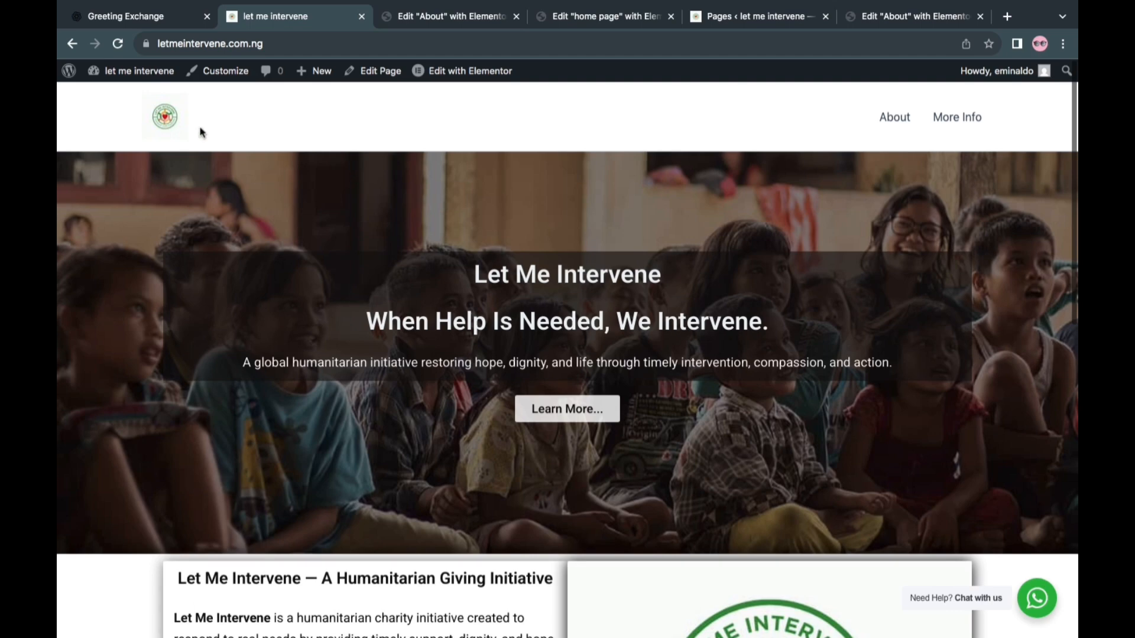
{"action": "scroll", "coordinate": [421, 303], "scroll_direction": "down", "scroll_amount": 6}
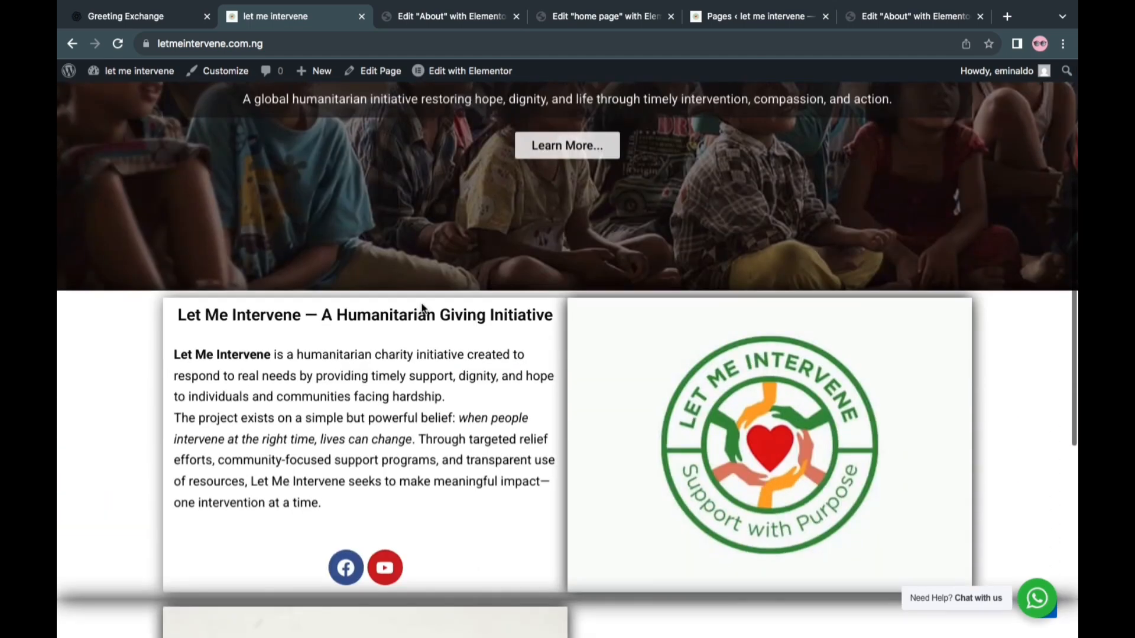
{"action": "scroll", "coordinate": [422, 309], "scroll_direction": "down", "scroll_amount": 5}
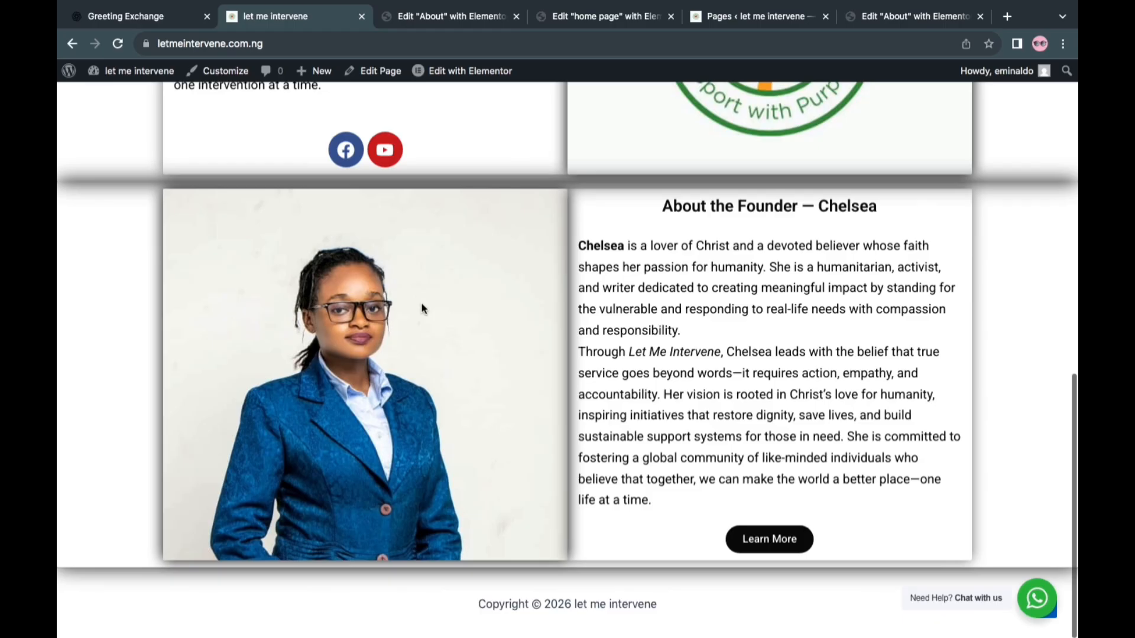
{"action": "scroll", "coordinate": [422, 306], "scroll_direction": "up", "scroll_amount": 10}
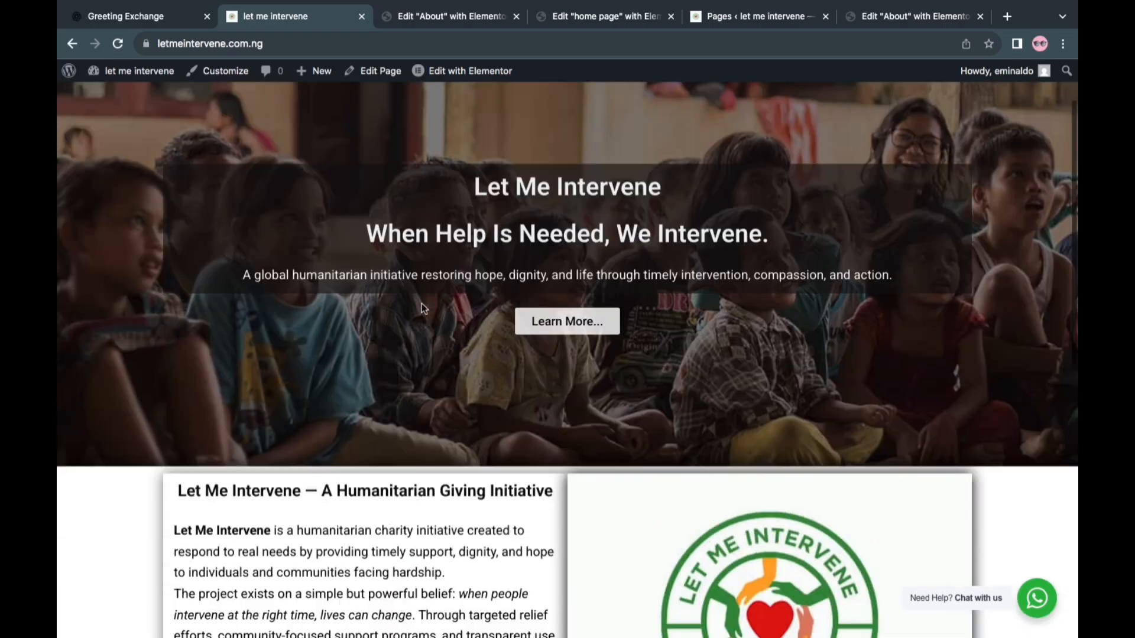
{"action": "scroll", "coordinate": [420, 303], "scroll_direction": "up", "scroll_amount": 2}
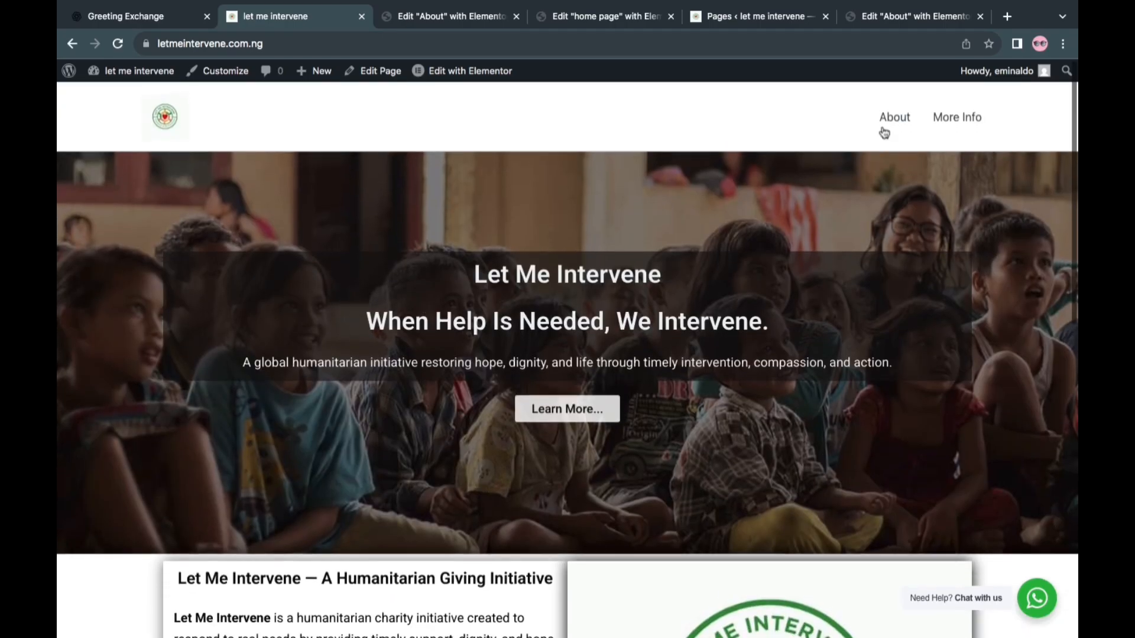
Open the live About page and review its sections from the hero down to the co-founder block and back up
{"action": "left_click", "coordinate": [894, 118]}
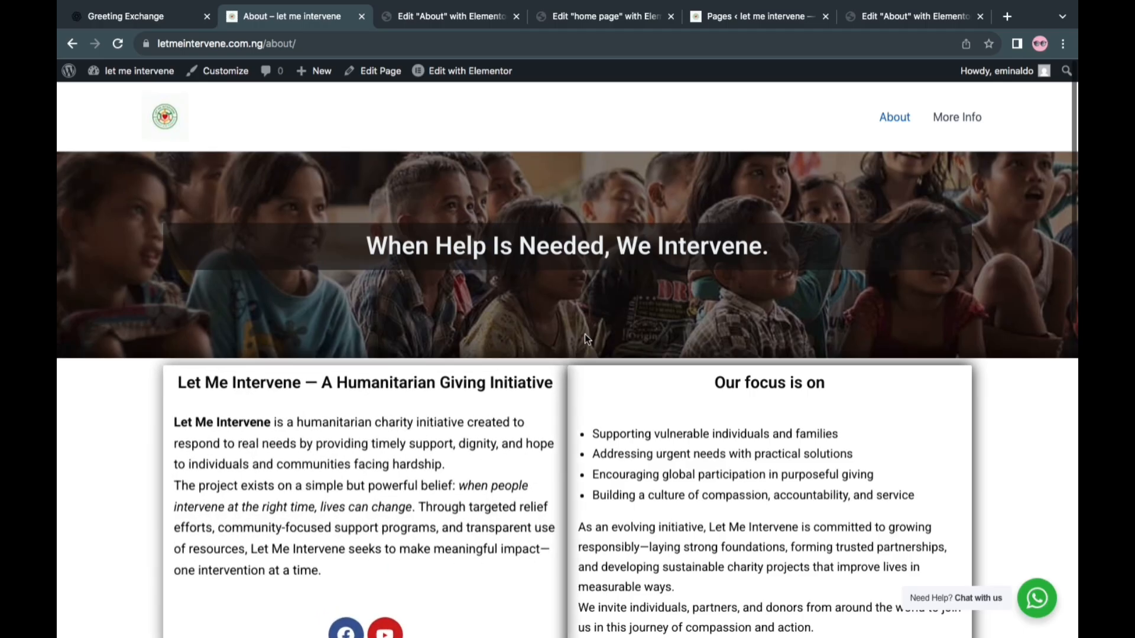
{"action": "scroll", "coordinate": [585, 334], "scroll_direction": "down", "scroll_amount": 5}
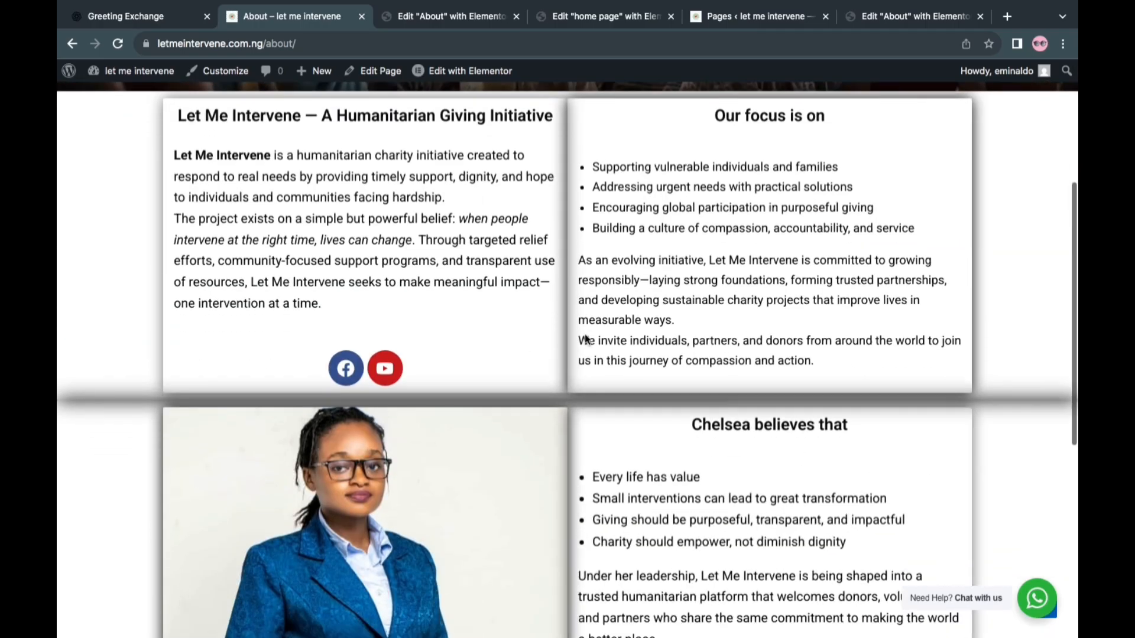
{"action": "scroll", "coordinate": [586, 339], "scroll_direction": "down", "scroll_amount": 5}
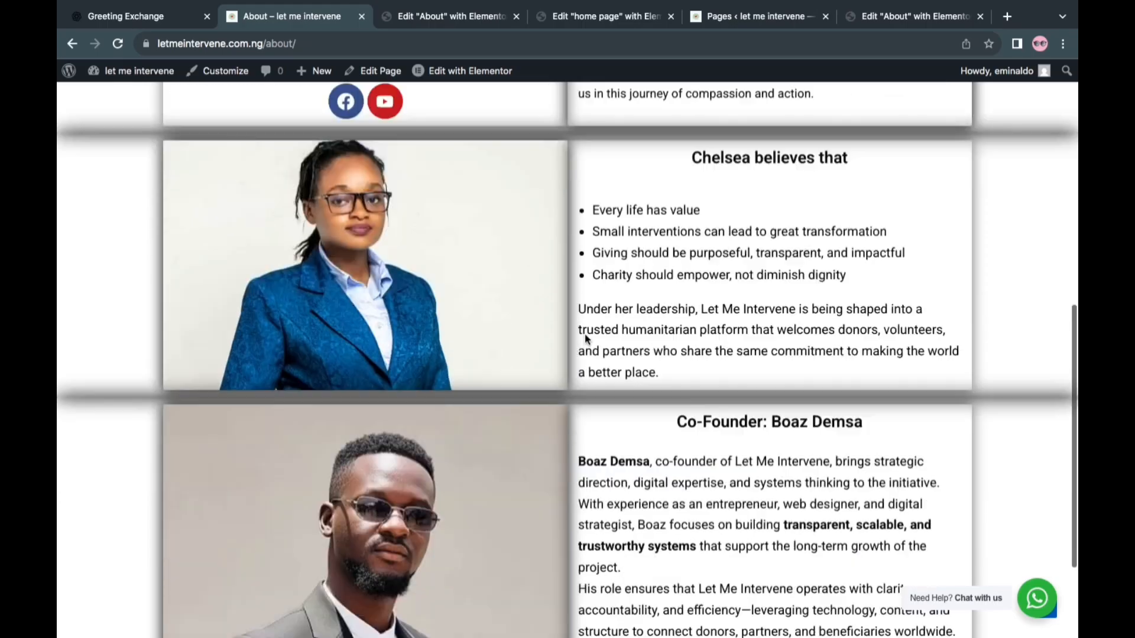
{"action": "scroll", "coordinate": [584, 333], "scroll_direction": "down", "scroll_amount": 3}
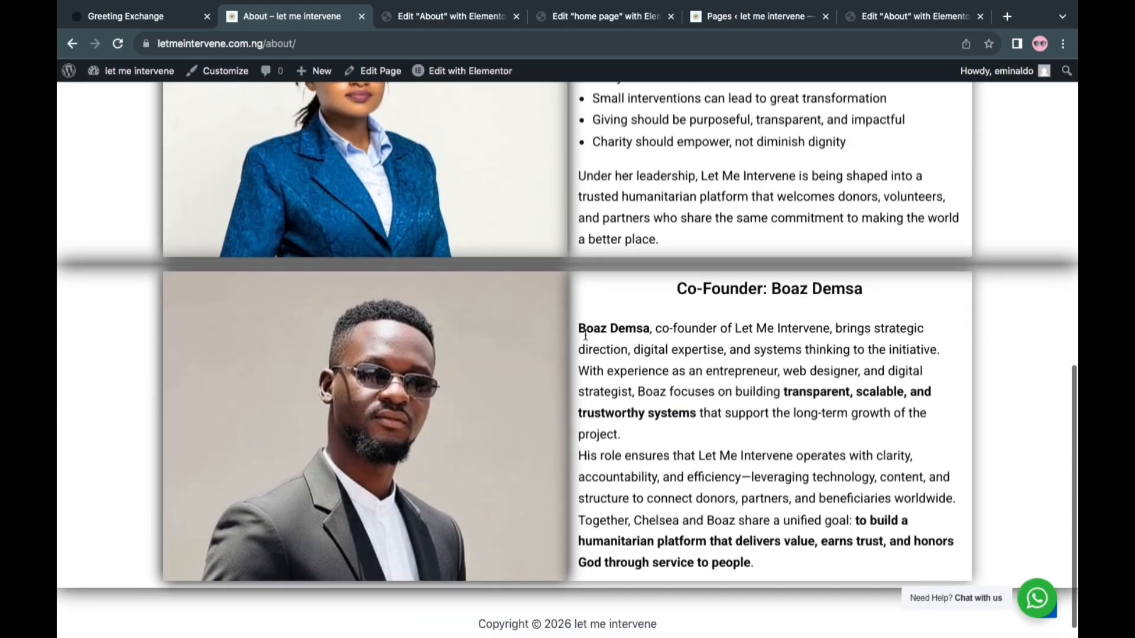
{"action": "scroll", "coordinate": [585, 335], "scroll_direction": "up", "scroll_amount": 2}
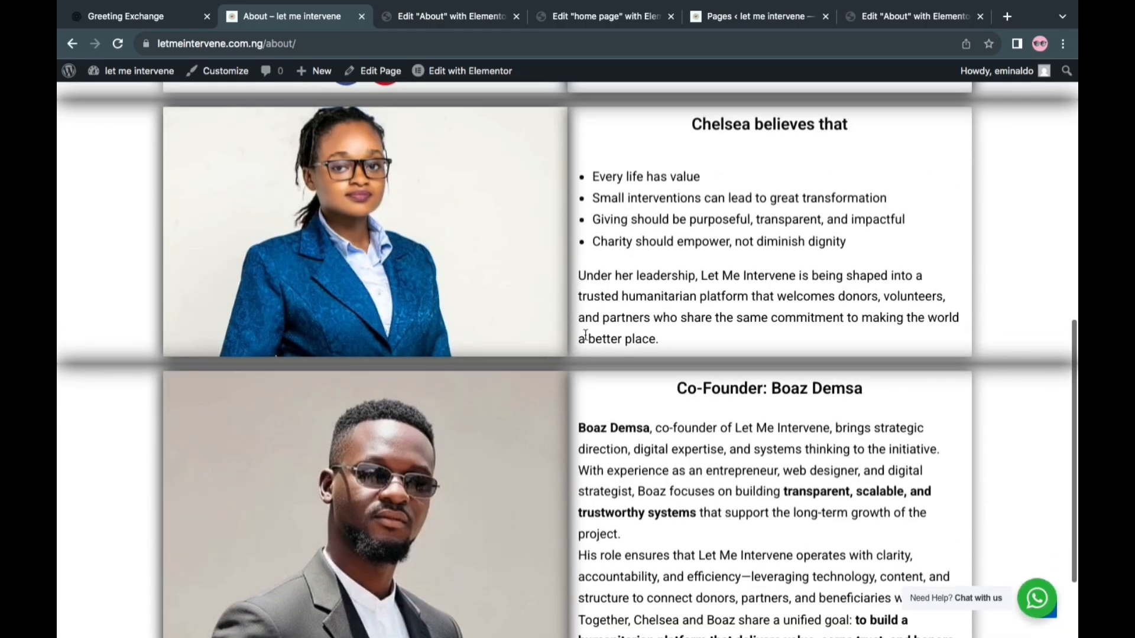
{"action": "scroll", "coordinate": [585, 335], "scroll_direction": "up", "scroll_amount": 10}
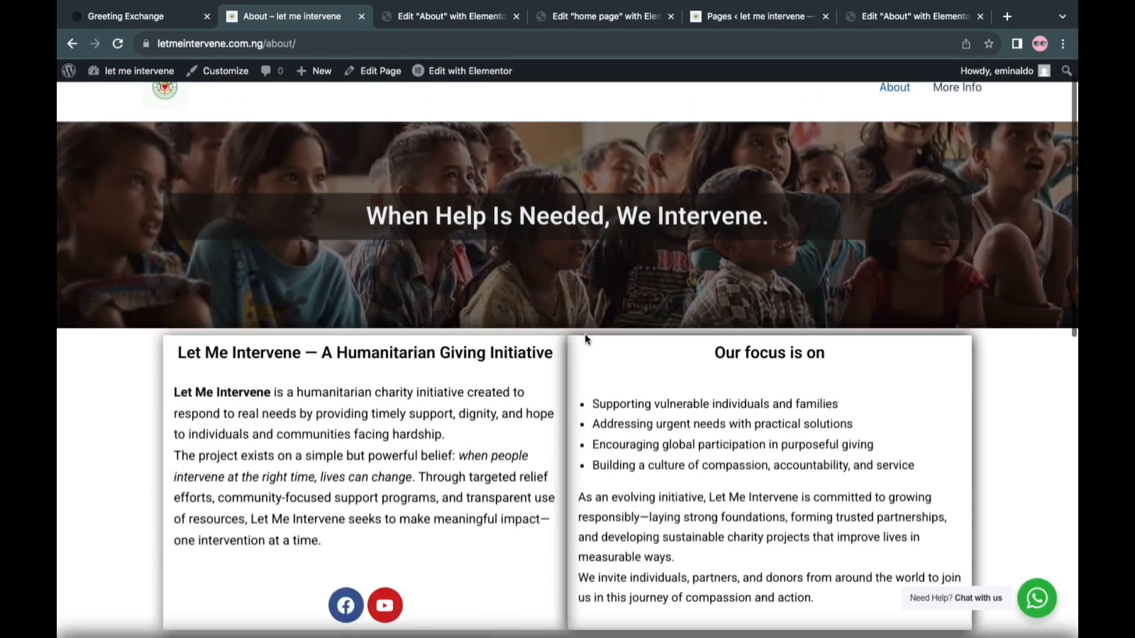
{"action": "scroll", "coordinate": [584, 335], "scroll_direction": "up", "scroll_amount": 1}
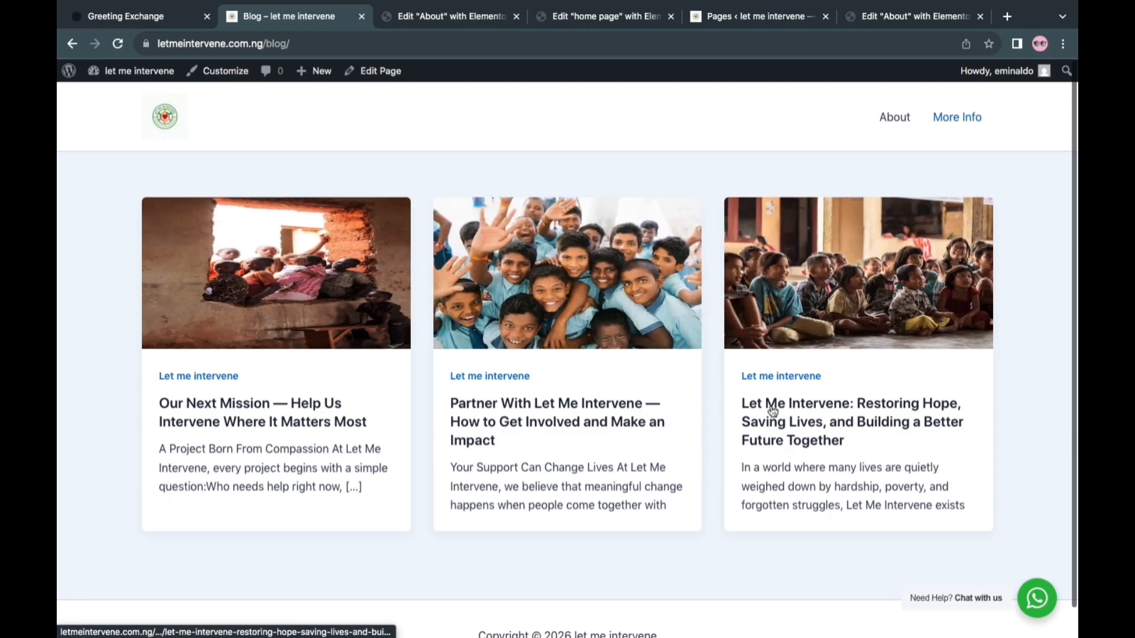
Open the "Our Next Mission — Help Us Intervene Where It Matters Most" blog post and review it down to the comment form
{"action": "left_click", "coordinate": [286, 421]}
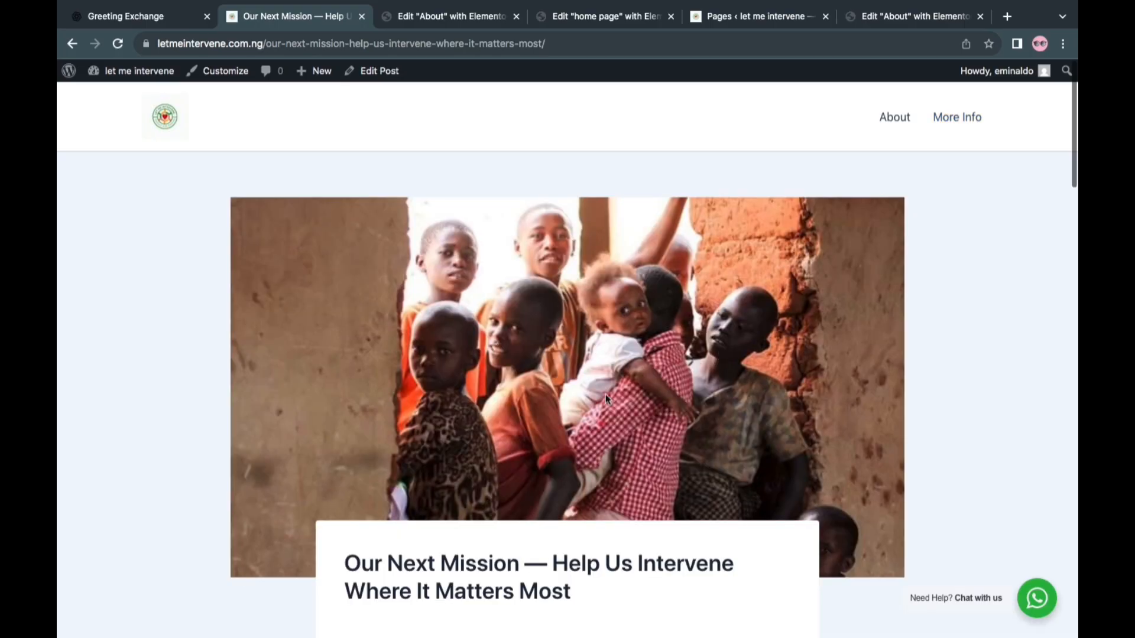
{"action": "scroll", "coordinate": [605, 395], "scroll_direction": "down", "scroll_amount": 6}
{"action": "scroll", "coordinate": [606, 395], "scroll_direction": "down", "scroll_amount": 15}
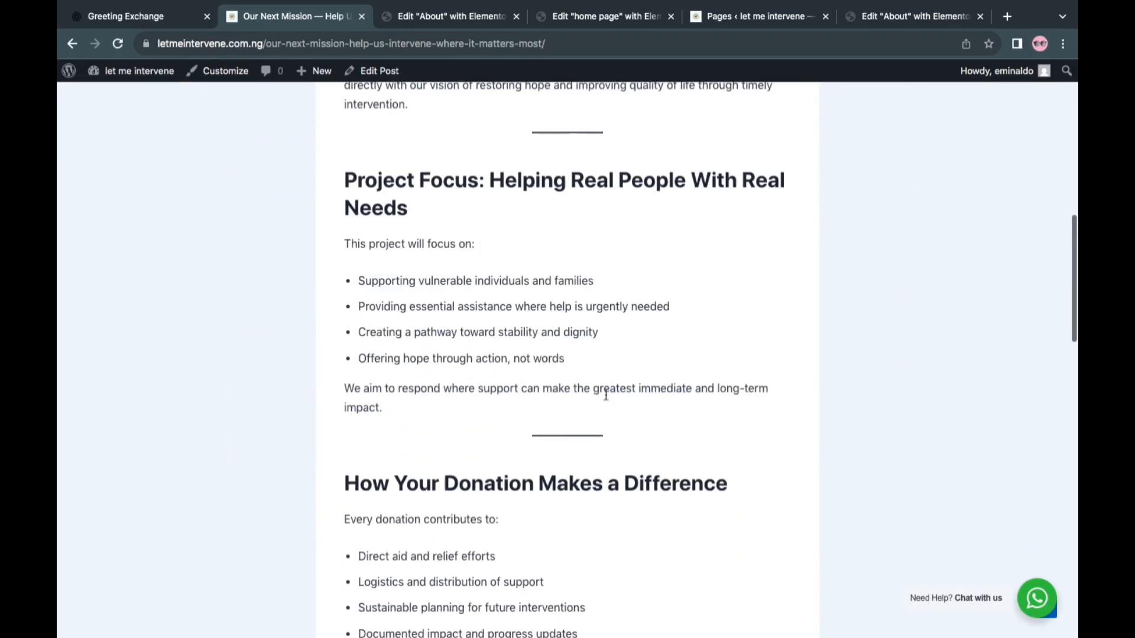
{"action": "scroll", "coordinate": [606, 395], "scroll_direction": "down", "scroll_amount": 6}
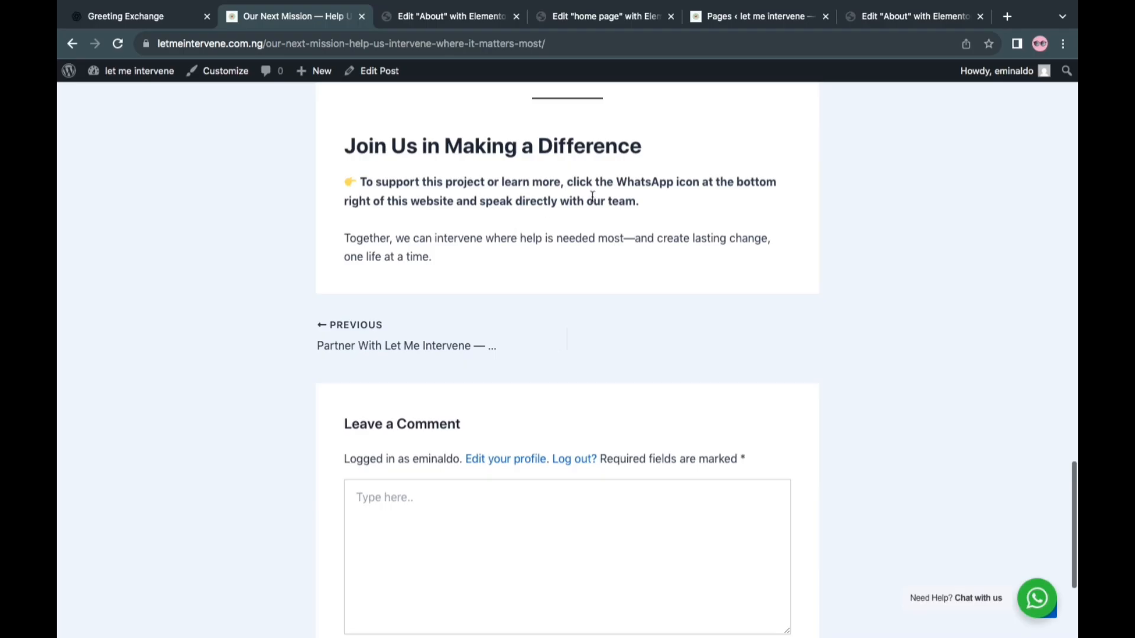
{"action": "scroll", "coordinate": [457, 406], "scroll_direction": "down", "scroll_amount": 3}
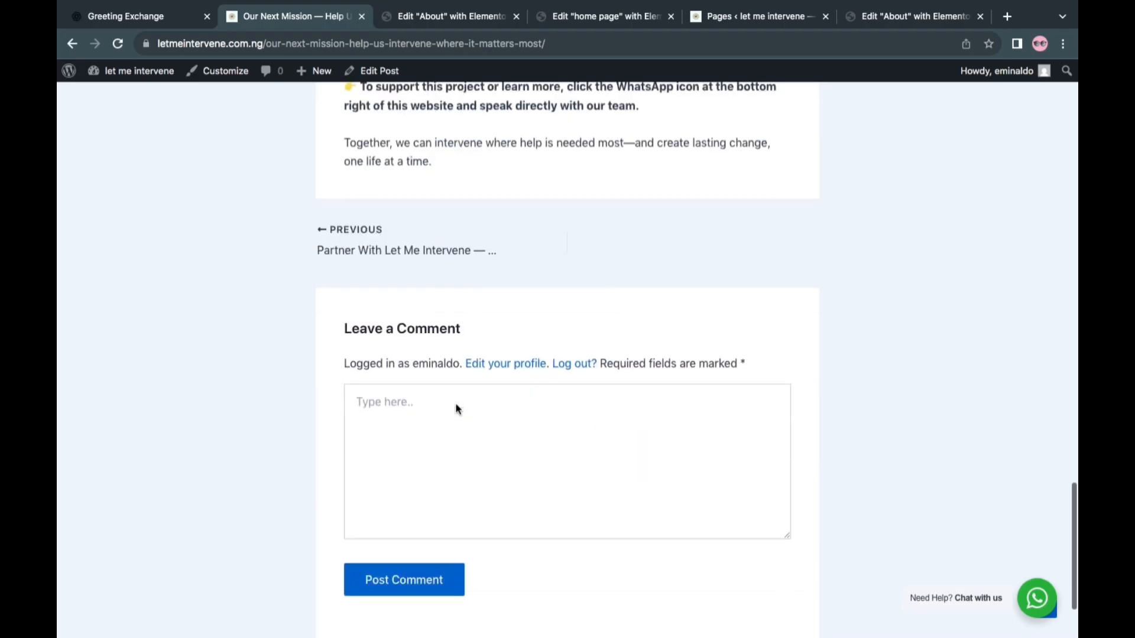
{"action": "left_click", "coordinate": [404, 390]}
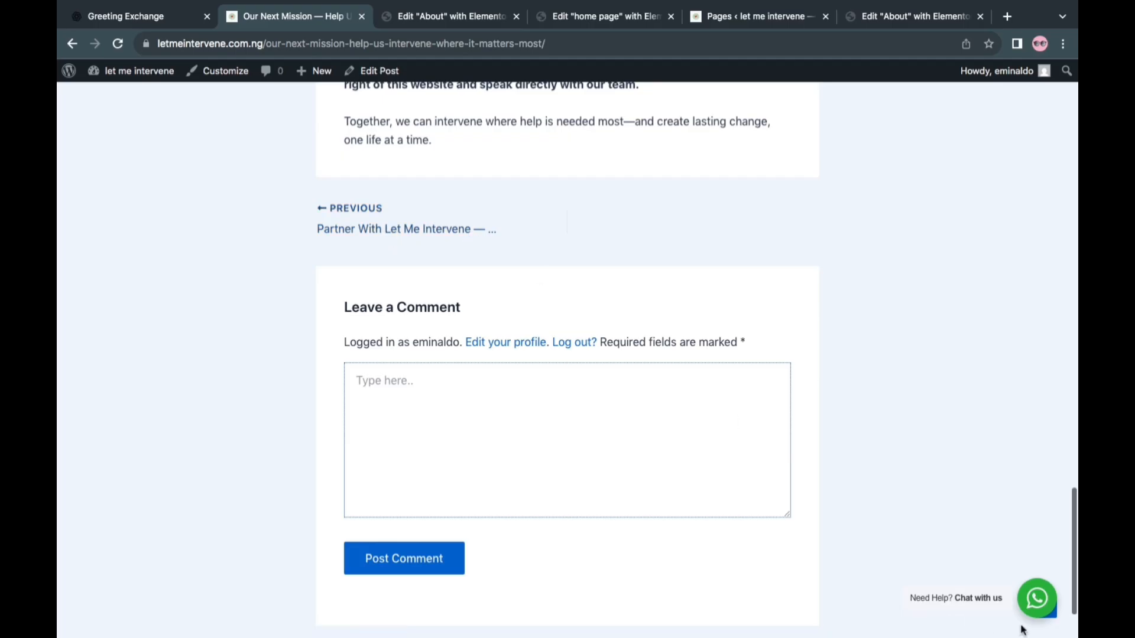
Check the WhatsApp chat widget's Help Center contact on the blog post, and close the widget
{"action": "left_click", "coordinate": [1036, 599]}
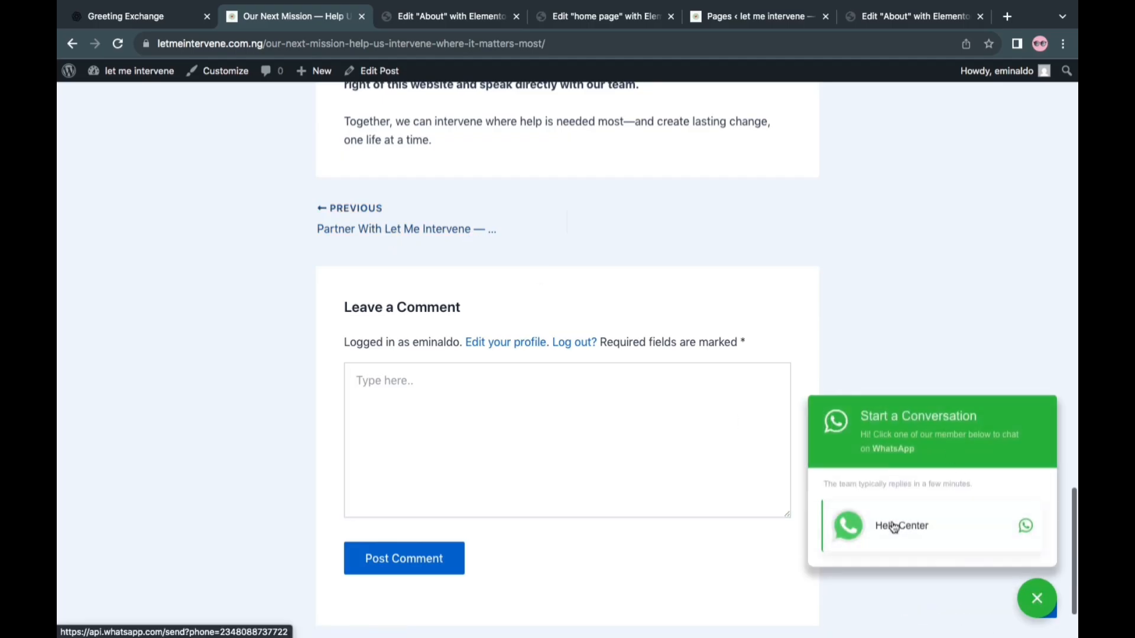
{"action": "left_click", "coordinate": [894, 527]}
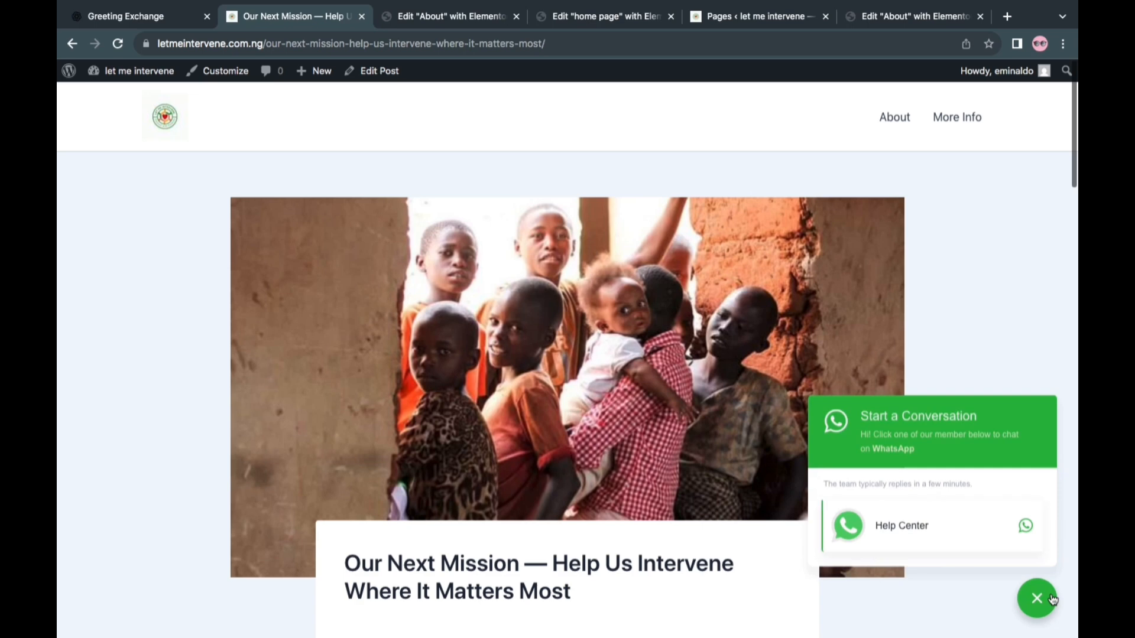
{"action": "left_click", "coordinate": [1043, 599]}
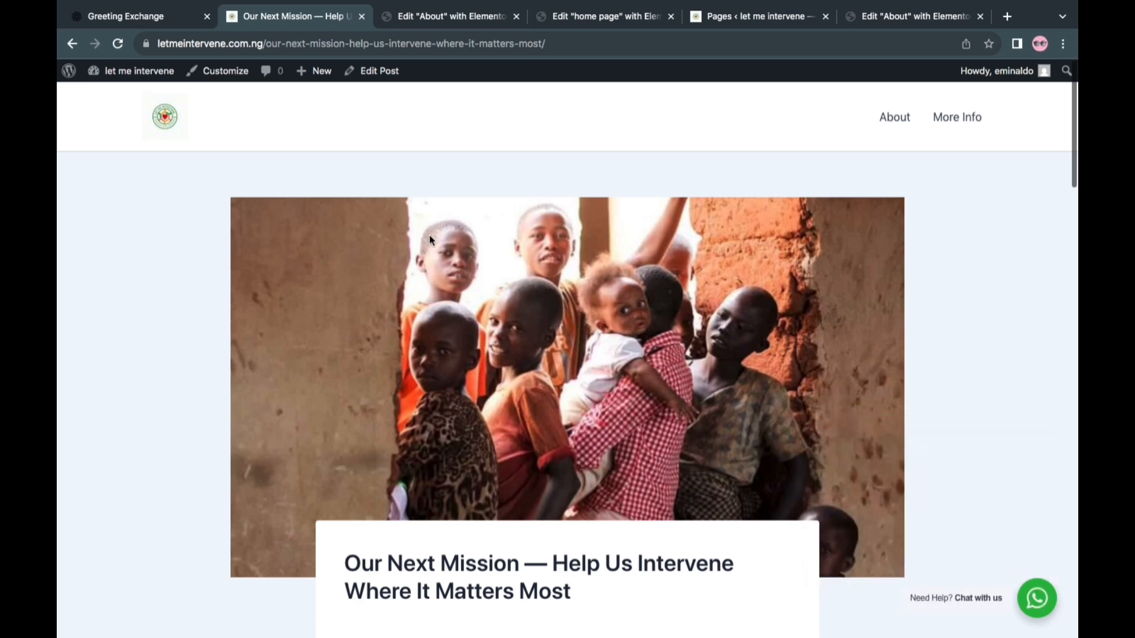
Return to the live home page through the site logo and review its initiative and founder sections
{"action": "left_click", "coordinate": [165, 121]}
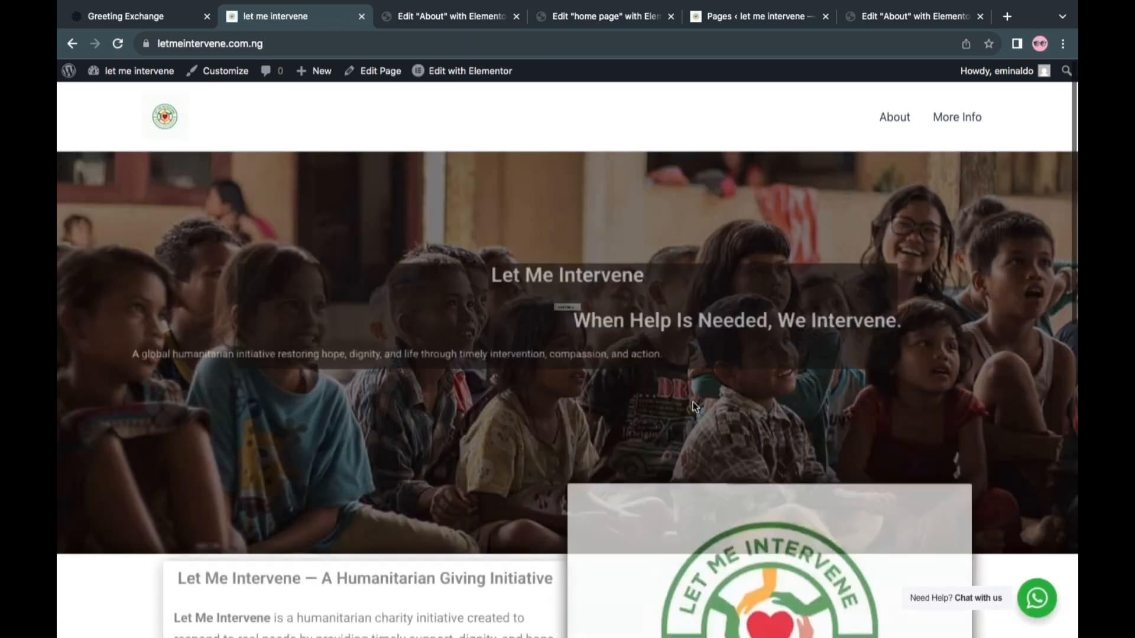
{"action": "scroll", "coordinate": [693, 402], "scroll_direction": "down", "scroll_amount": 3}
{"action": "scroll", "coordinate": [693, 407], "scroll_direction": "down", "scroll_amount": 8}
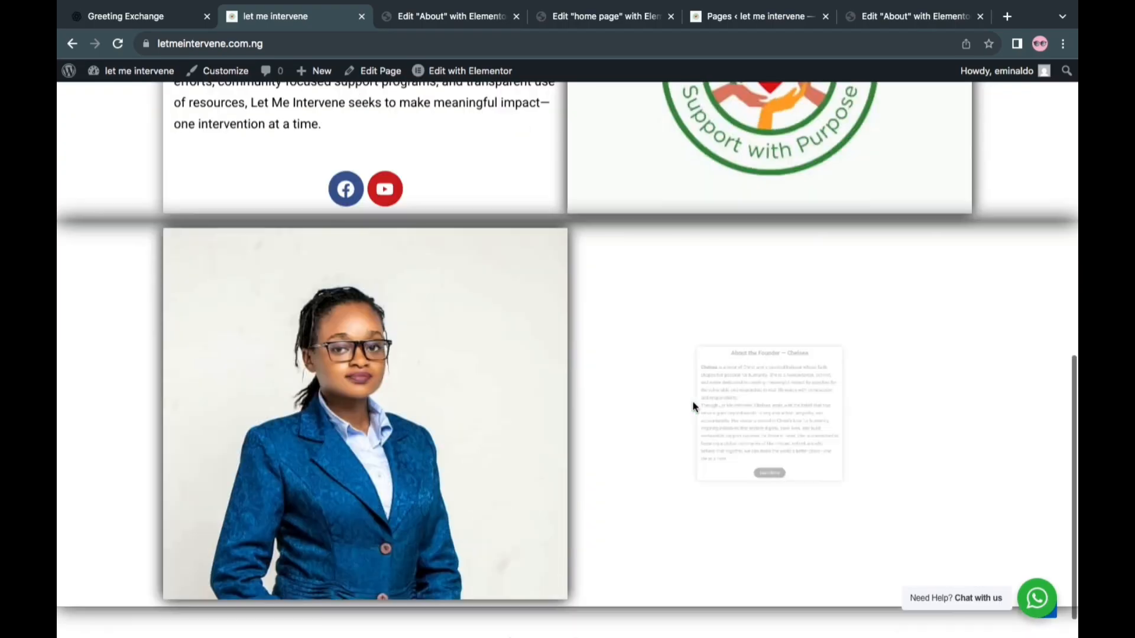
{"action": "scroll", "coordinate": [692, 403], "scroll_direction": "up", "scroll_amount": 10}
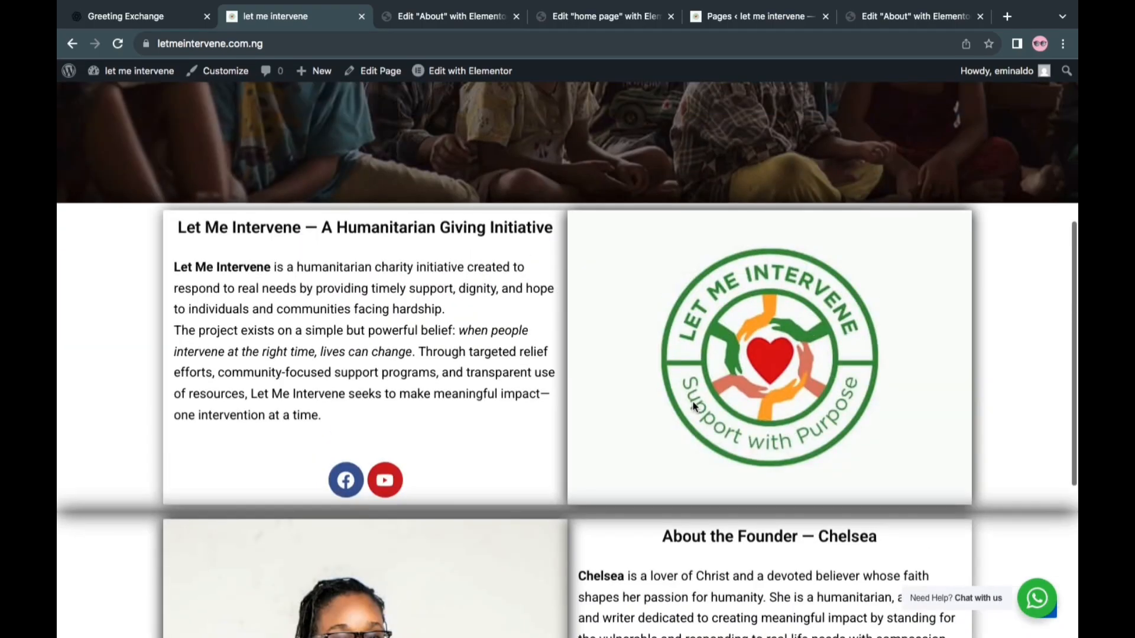
Test the Learn More button in the home page's founder section, and close the blog tab it opens
{"action": "left_click", "coordinate": [586, 372]}
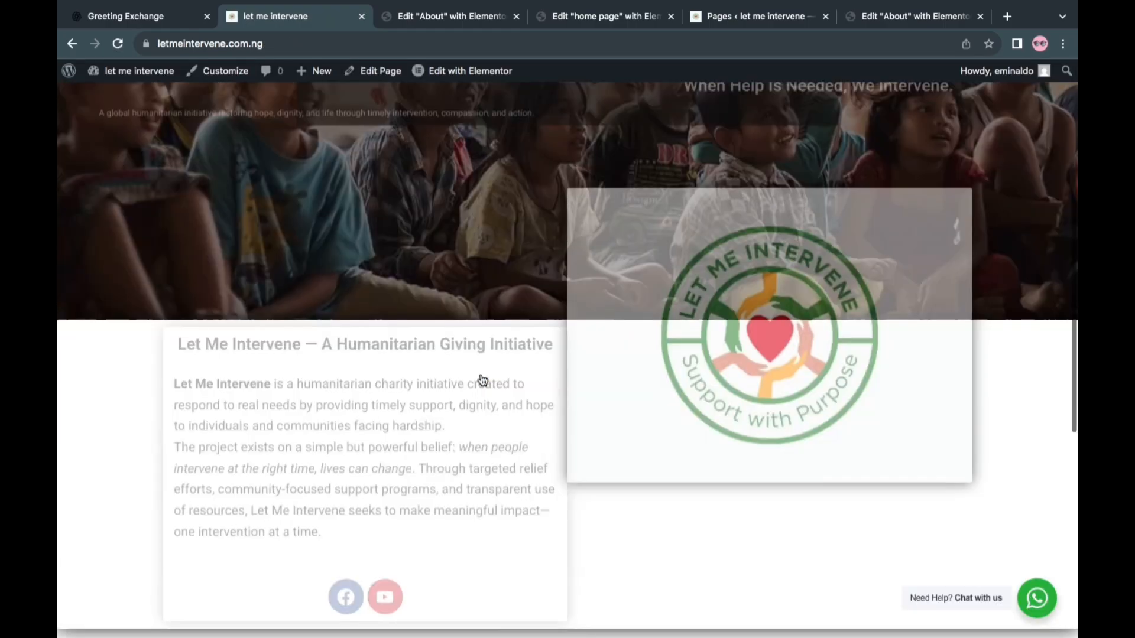
{"action": "scroll", "coordinate": [483, 380], "scroll_direction": "down", "scroll_amount": 8}
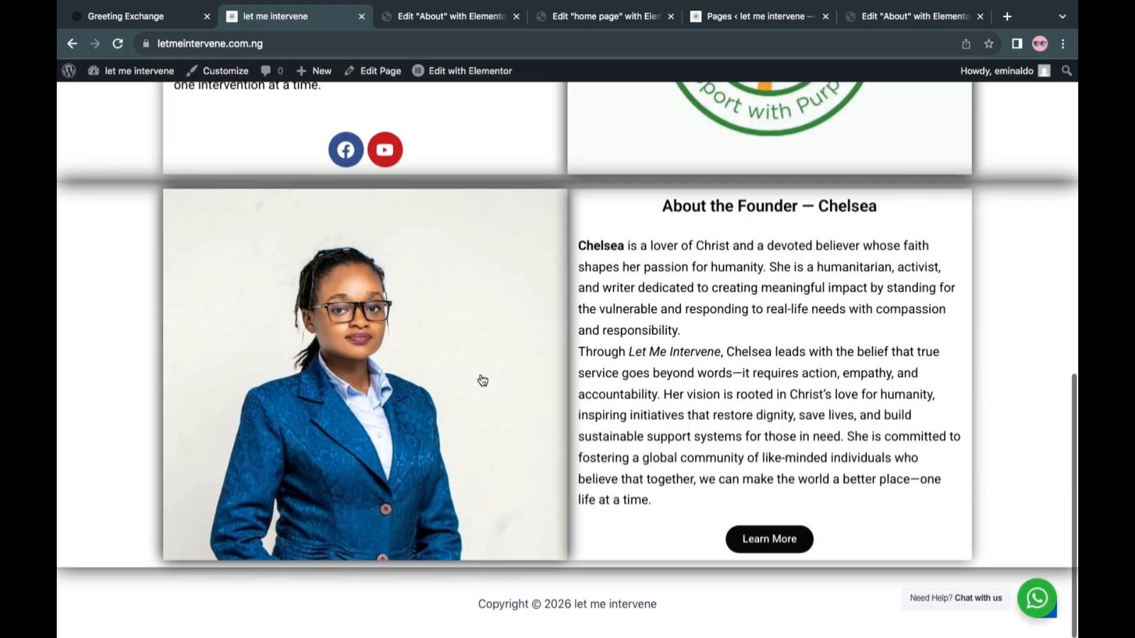
{"action": "left_click", "coordinate": [759, 535]}
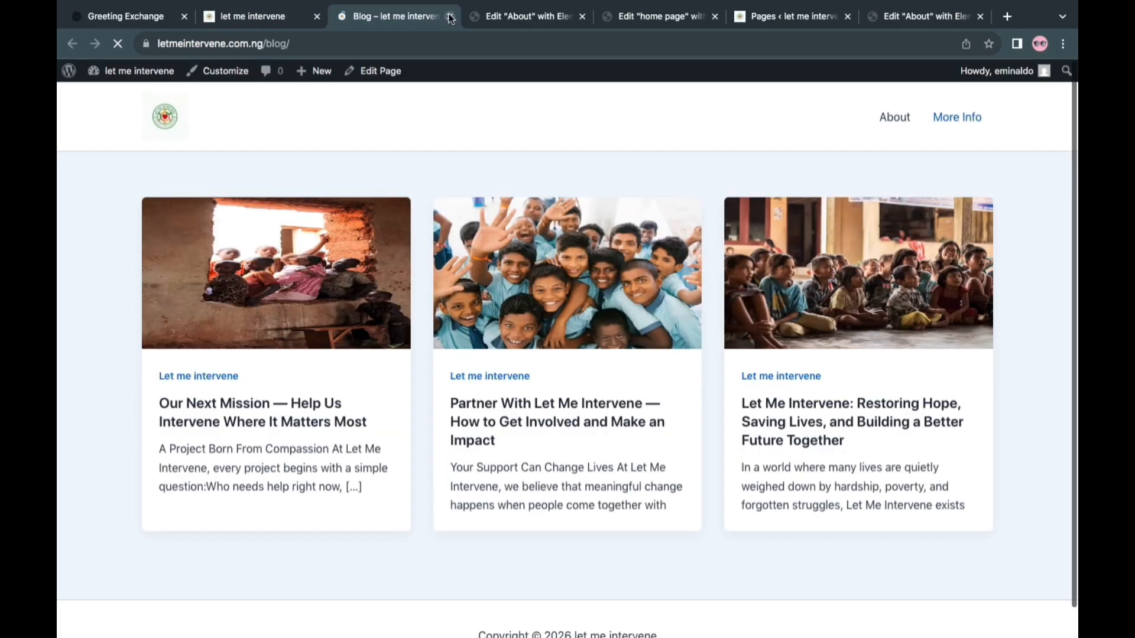
{"action": "left_click", "coordinate": [450, 16]}
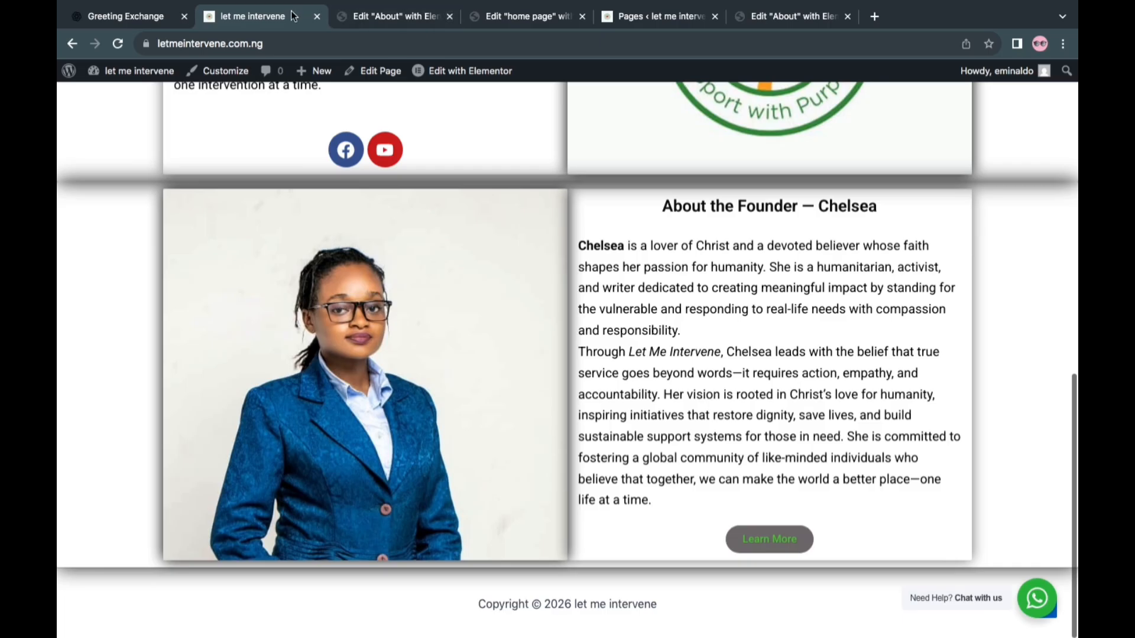
{"action": "scroll", "coordinate": [582, 319], "scroll_direction": "up", "scroll_amount": 10}
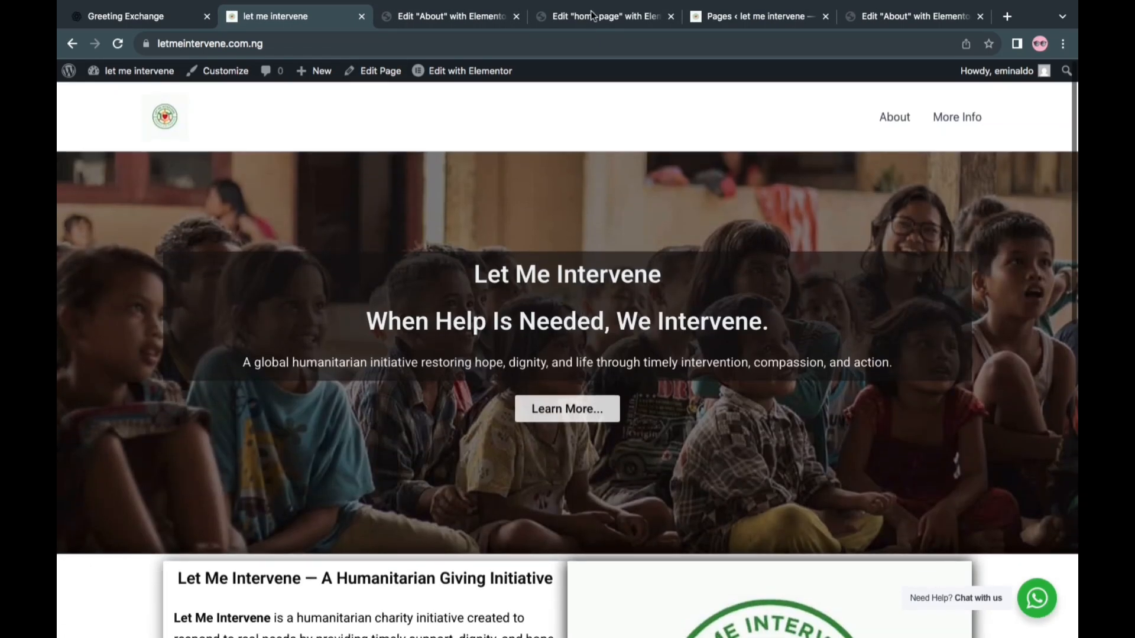
Locate the founder section's Learn More button in the home page editor, and copy the live About page's URL
{"action": "left_click", "coordinate": [584, 16]}
{"action": "scroll", "coordinate": [620, 443], "scroll_direction": "down", "scroll_amount": 4}
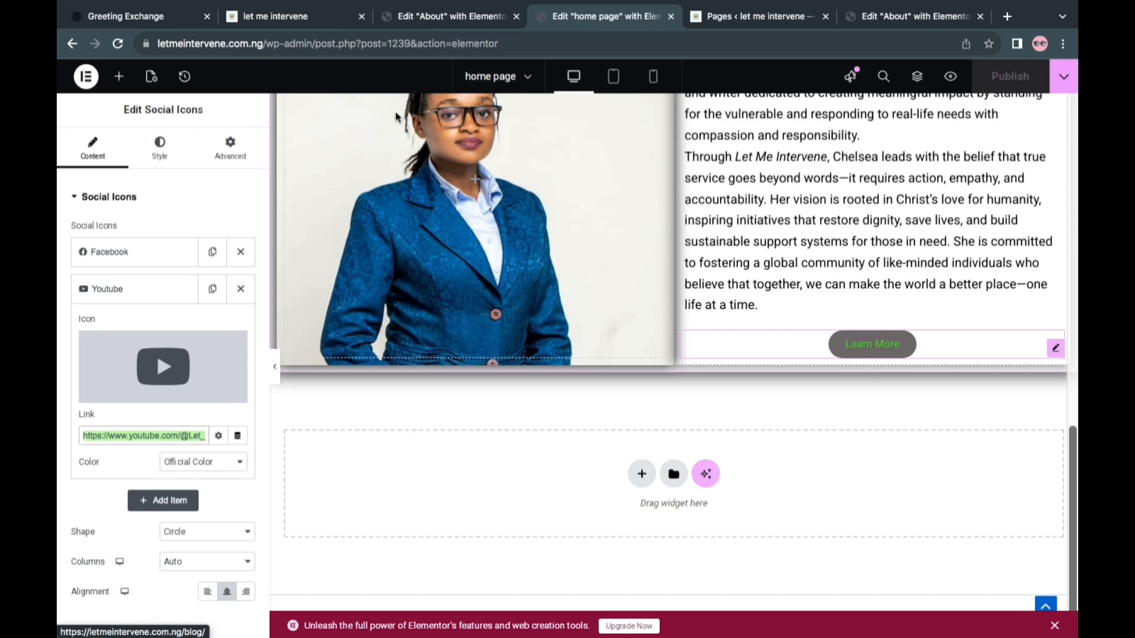
{"action": "left_click", "coordinate": [282, 16]}
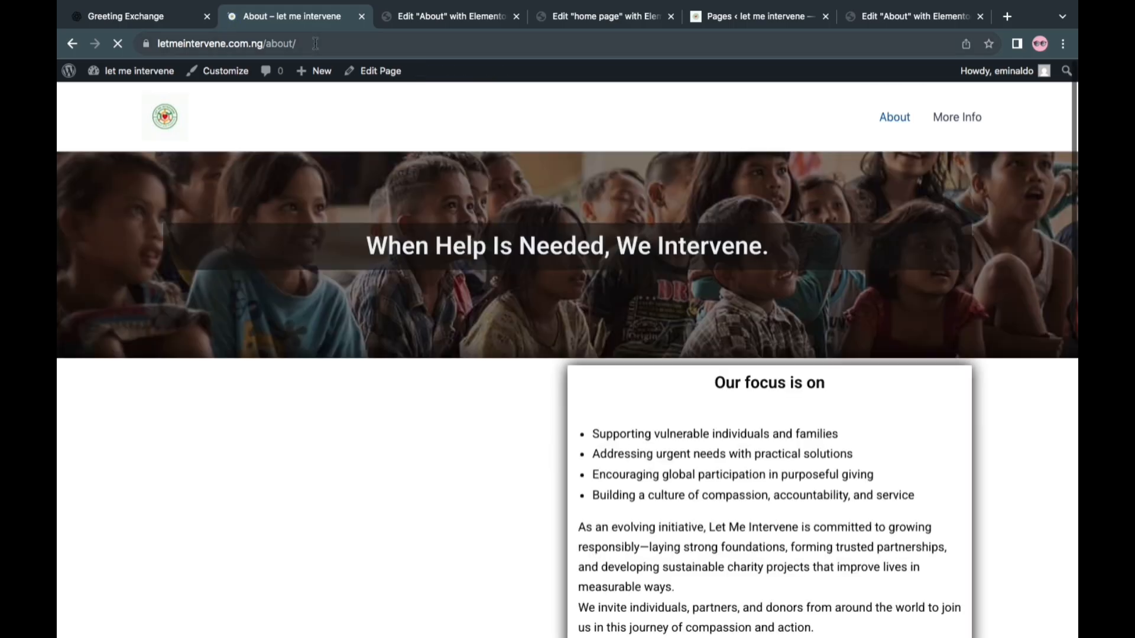
{"action": "left_click", "coordinate": [315, 43]}
{"action": "key", "text": "super+c"}
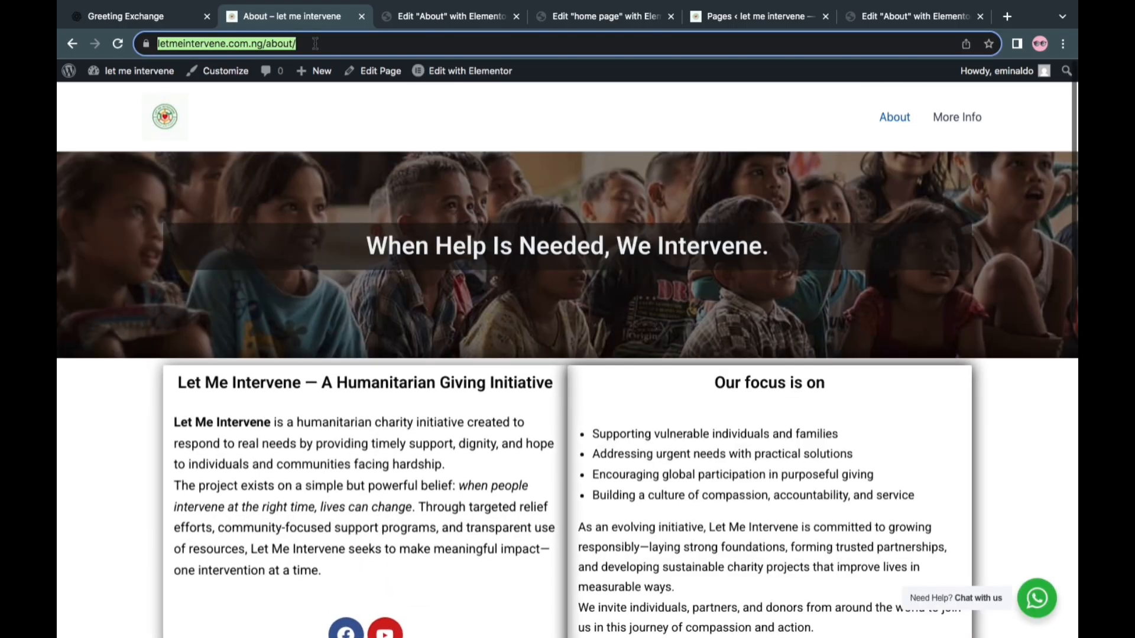
{"action": "left_click", "coordinate": [451, 17]}
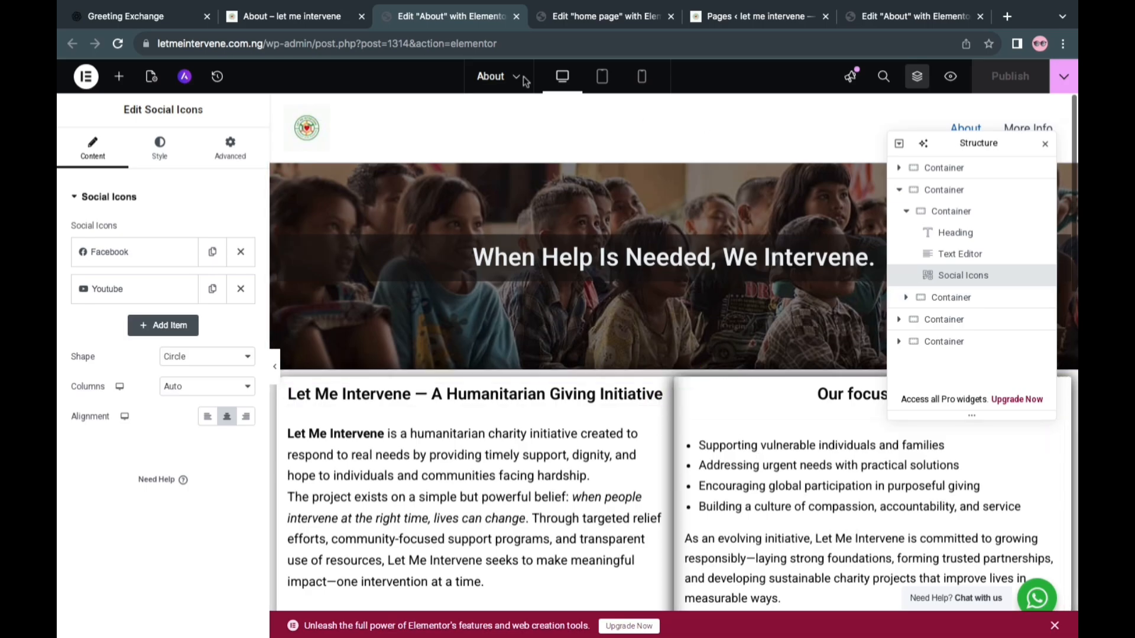
{"action": "mouse_move", "coordinate": [598, 5]}
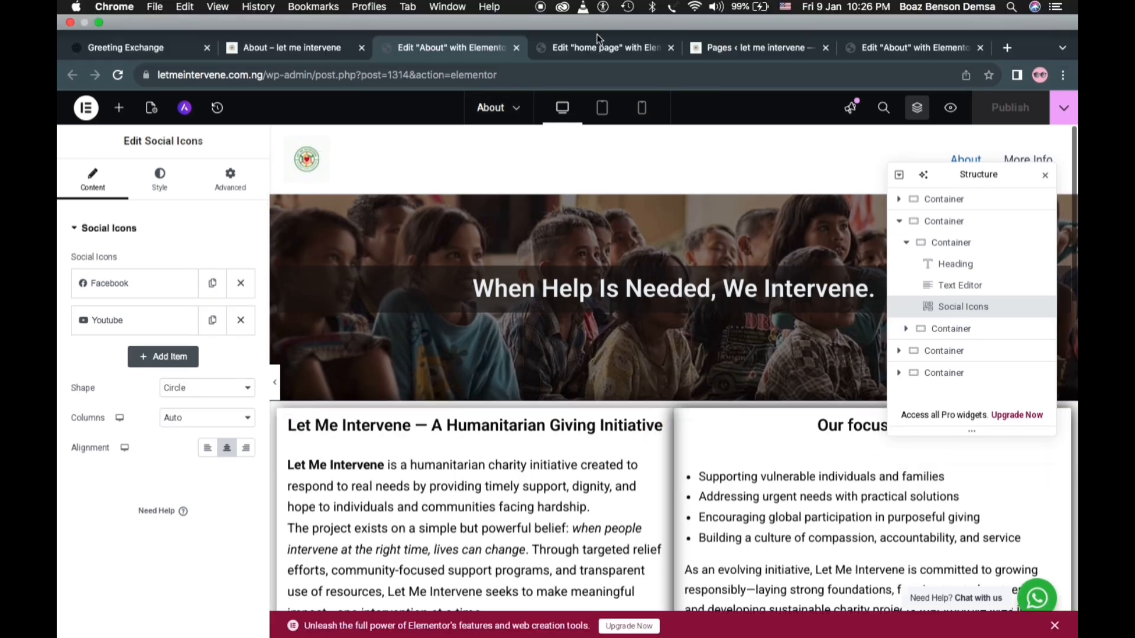
{"action": "left_click", "coordinate": [596, 44]}
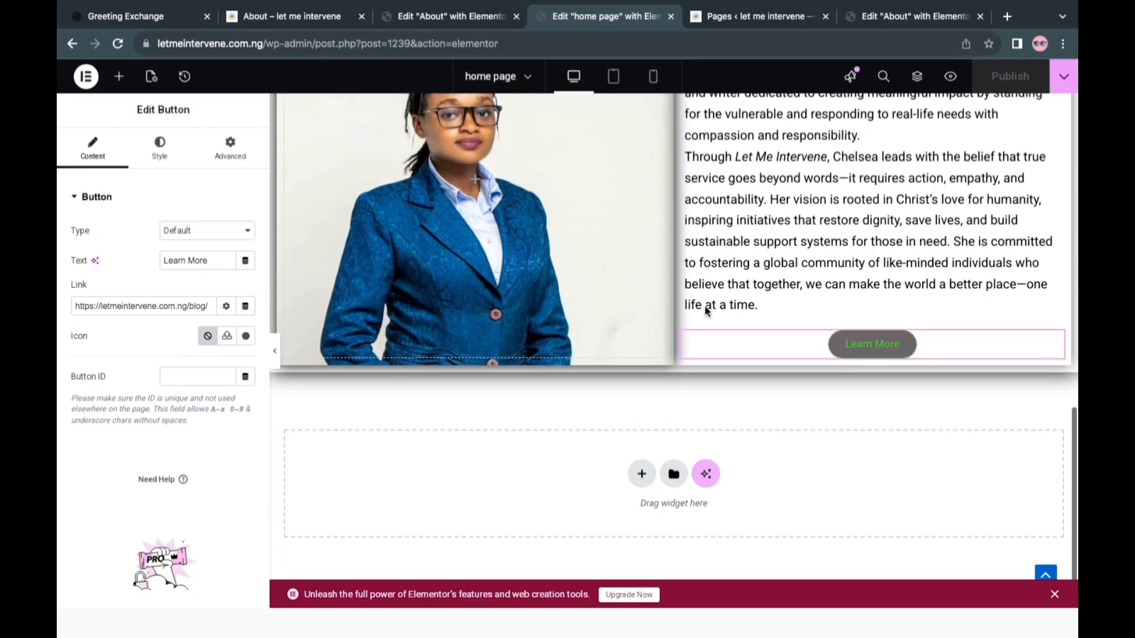
{"action": "scroll", "coordinate": [860, 351], "scroll_direction": "up", "scroll_amount": 6}
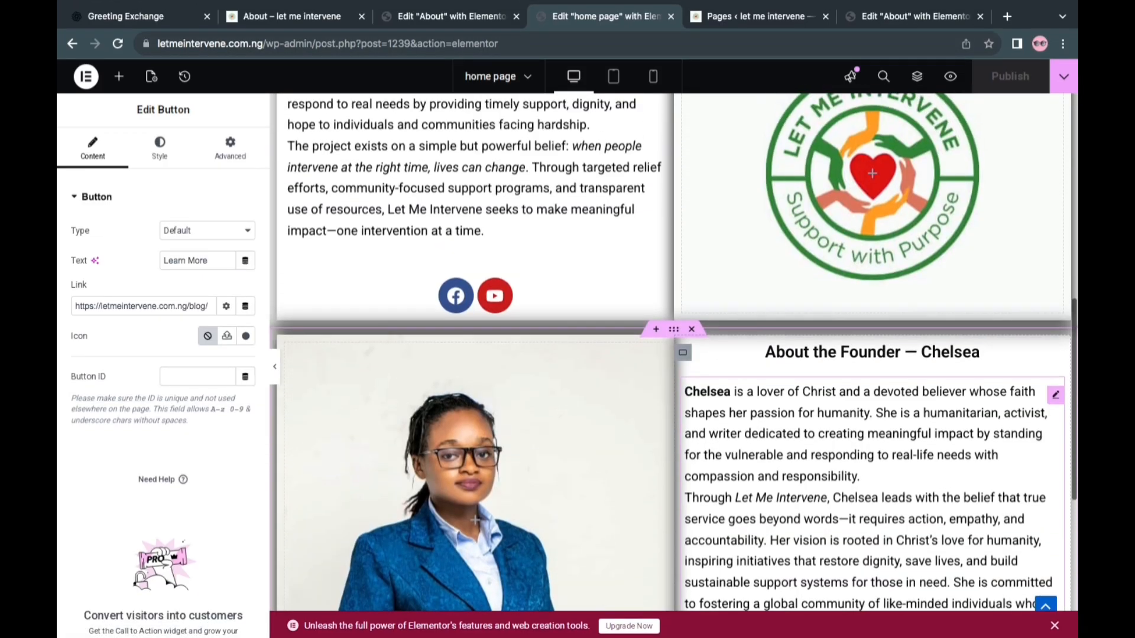
{"action": "scroll", "coordinate": [875, 447], "scroll_direction": "down", "scroll_amount": 5}
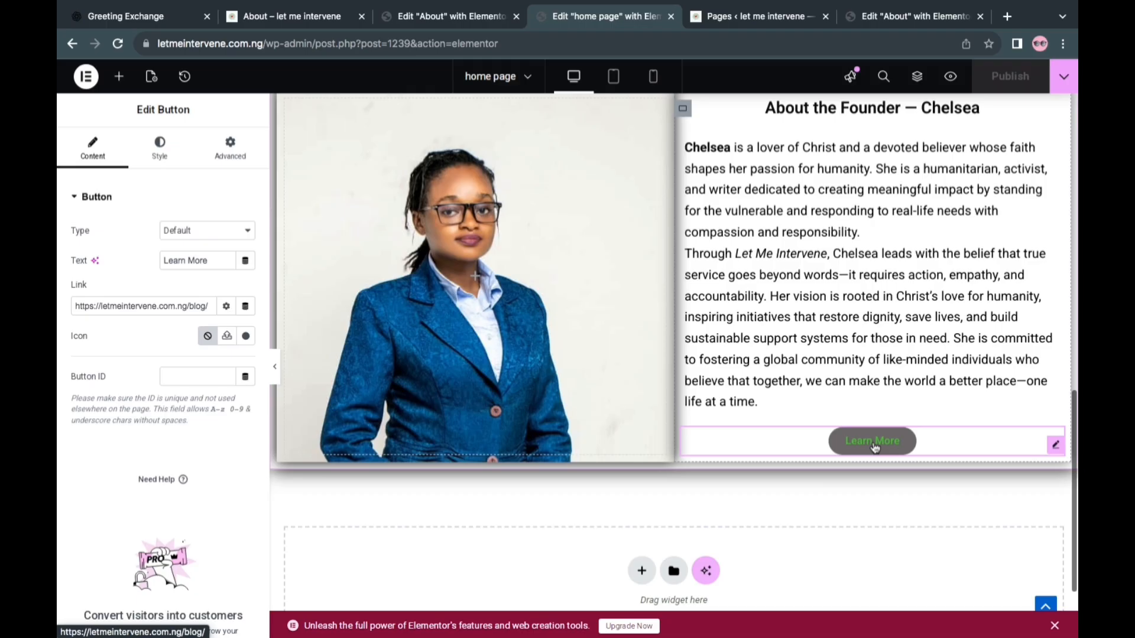
{"action": "left_click", "coordinate": [181, 298]}
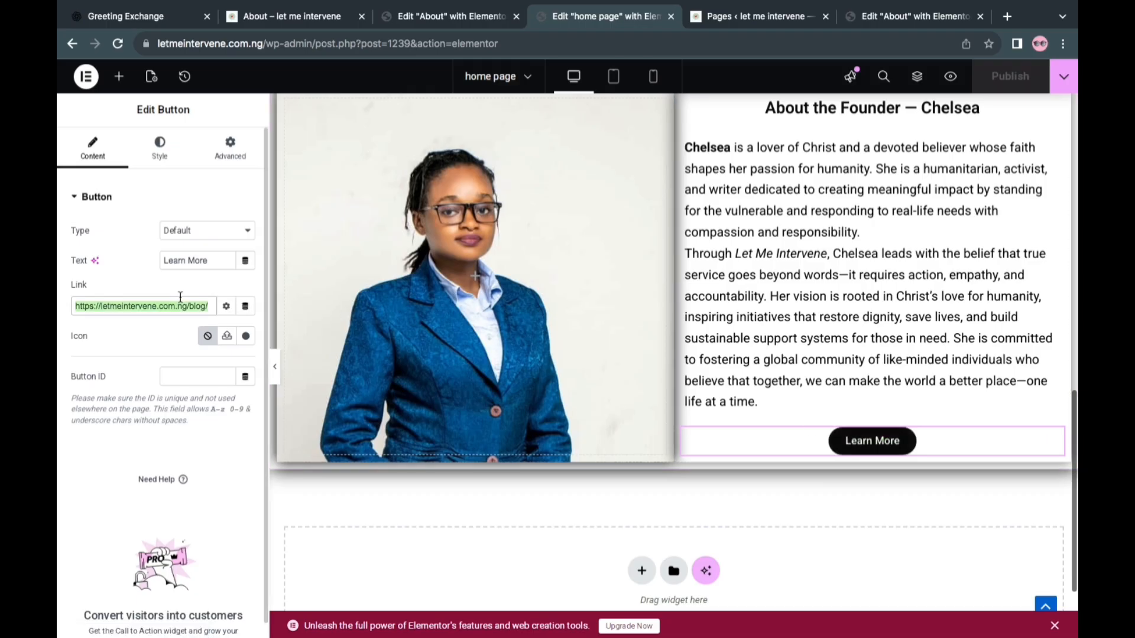
{"action": "key", "text": "BackSpace"}
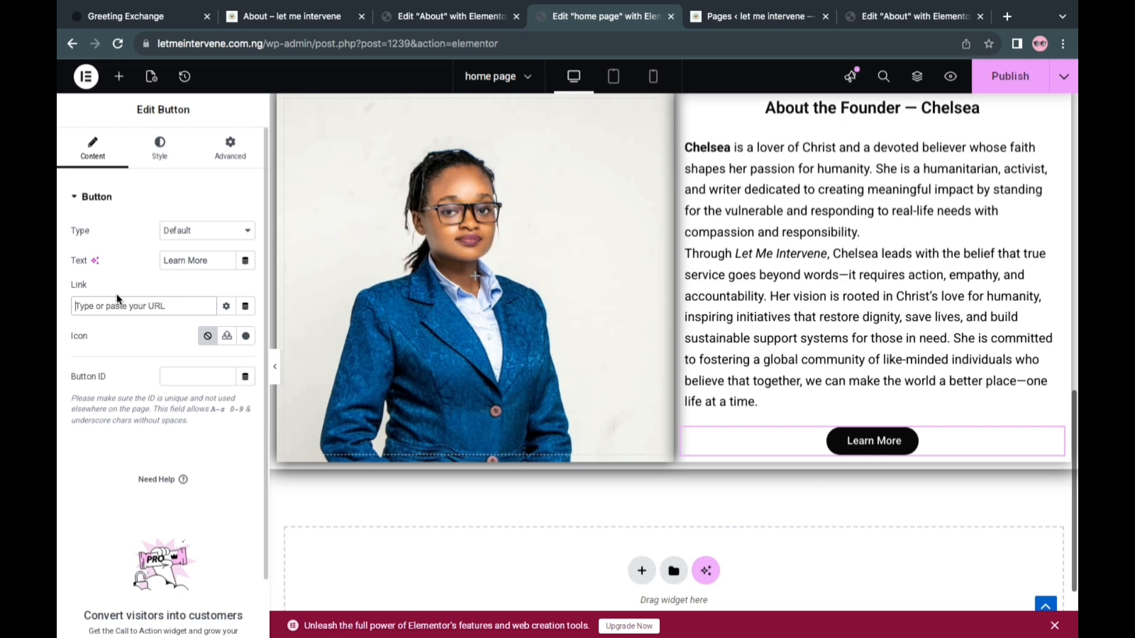
{"action": "right_click", "coordinate": [98, 306]}
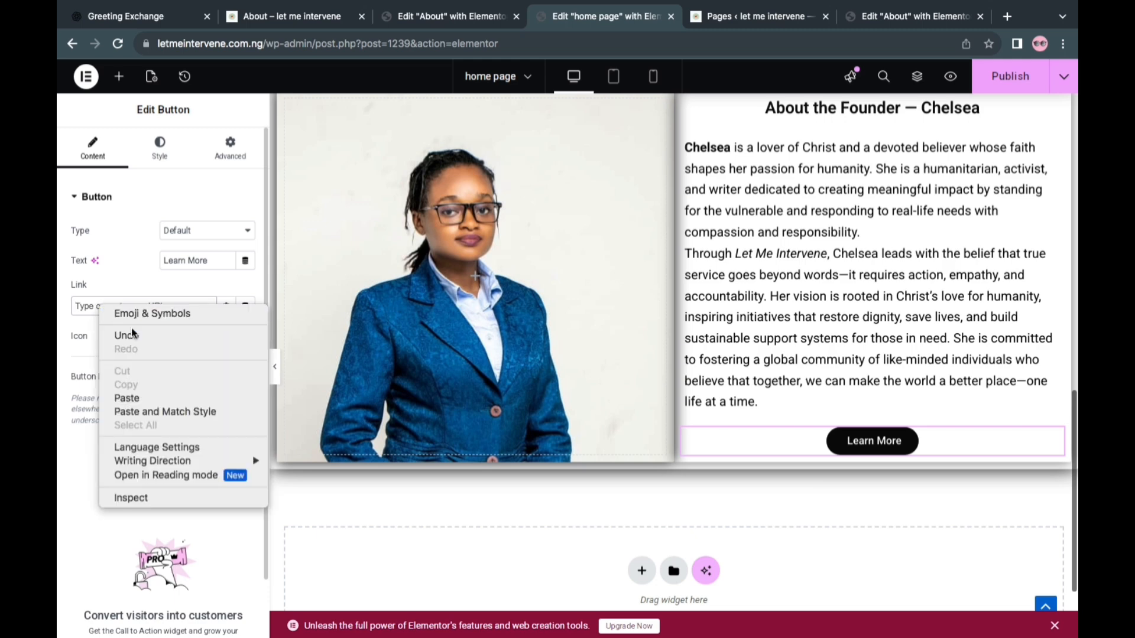
{"action": "left_click", "coordinate": [144, 398]}
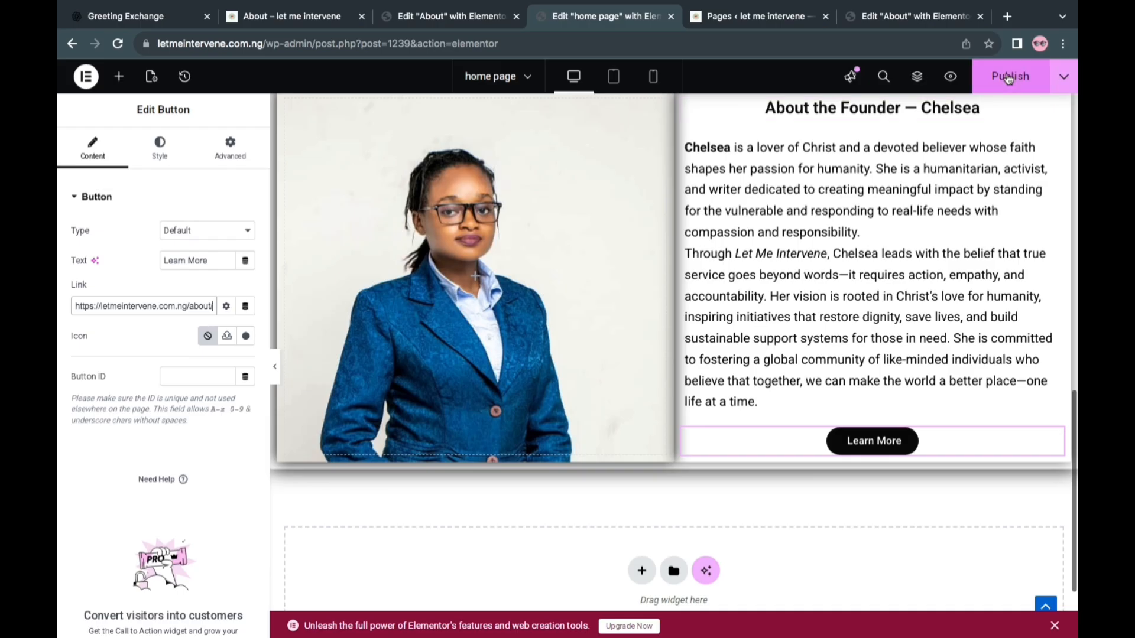
{"action": "scroll", "coordinate": [845, 201], "scroll_direction": "up", "scroll_amount": 10}
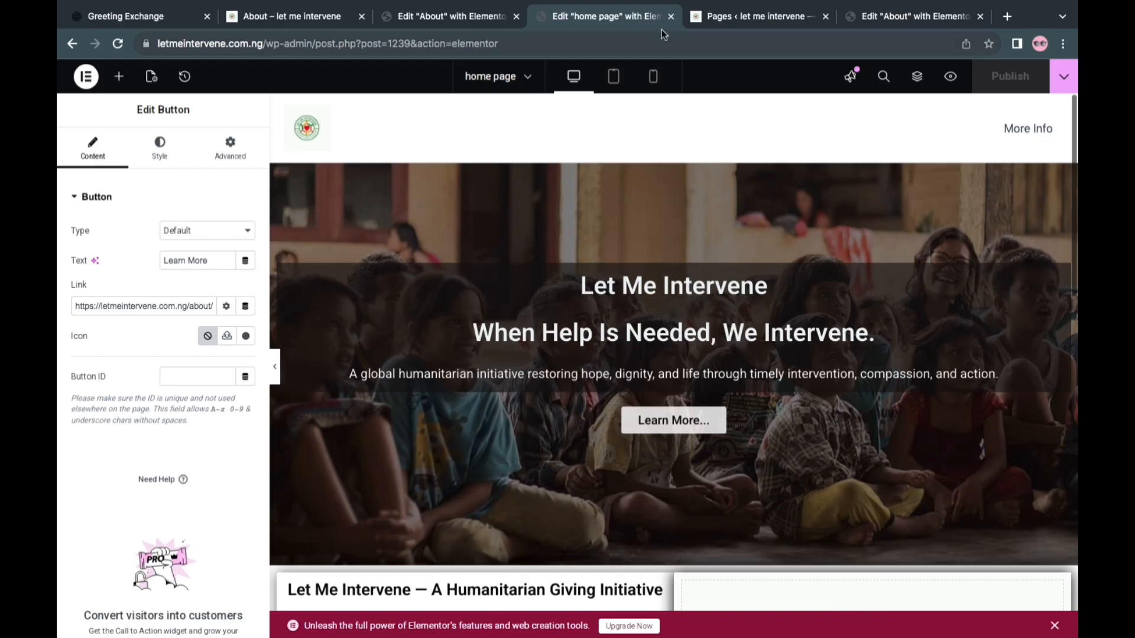
Close the home page editor and review the live home page from the hero banner down to the footer
{"action": "left_click", "coordinate": [671, 17]}
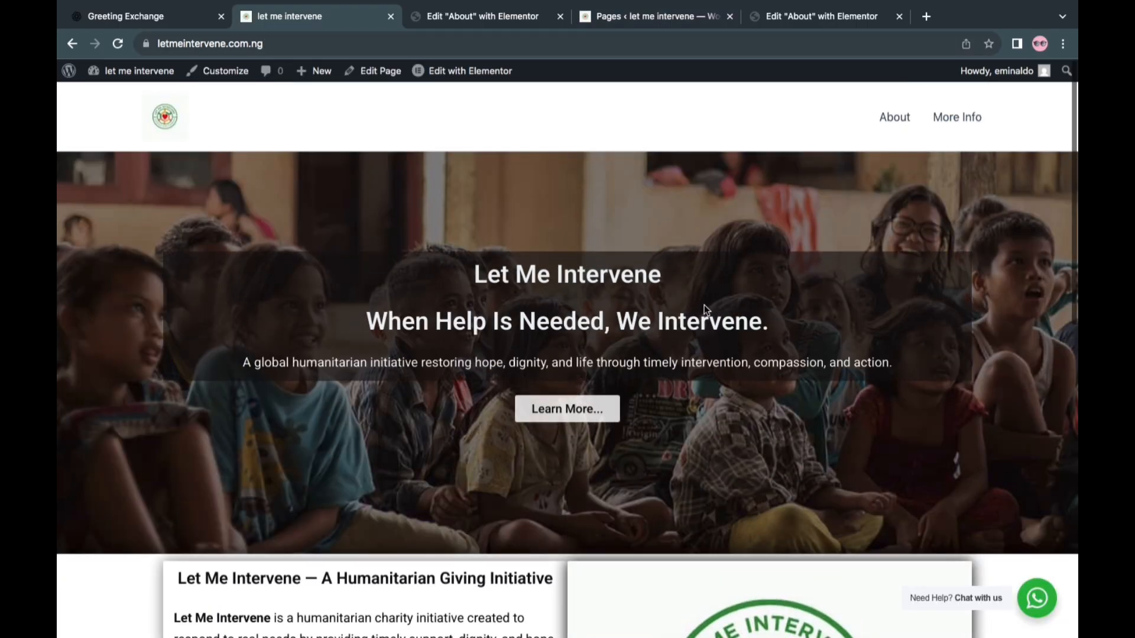
{"action": "scroll", "coordinate": [704, 305], "scroll_direction": "down", "scroll_amount": 8}
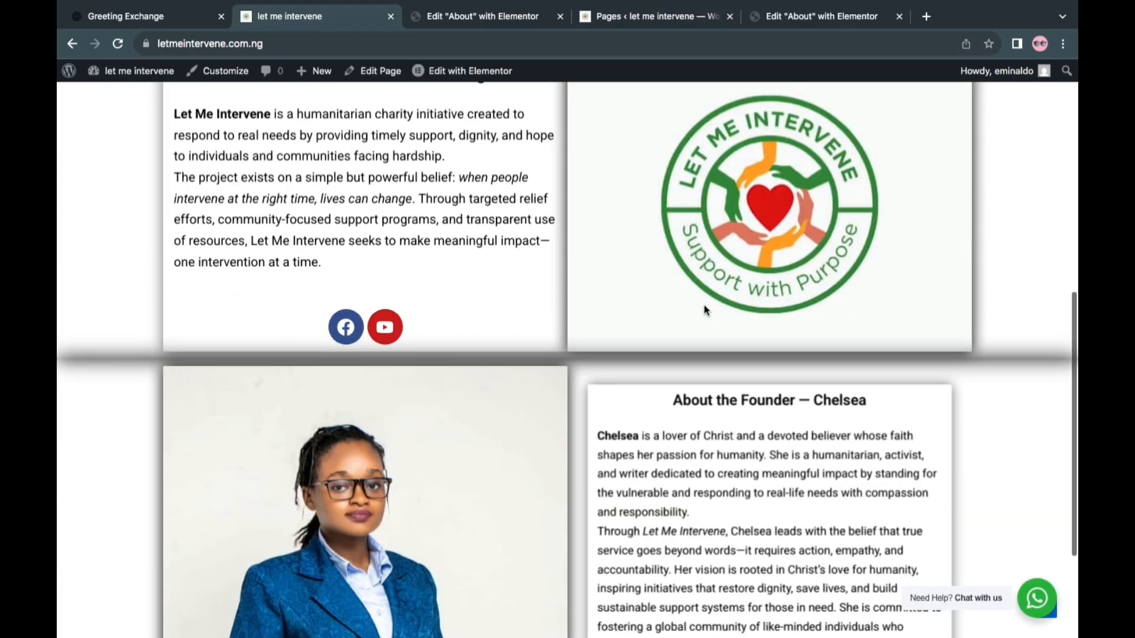
{"action": "scroll", "coordinate": [704, 307], "scroll_direction": "down", "scroll_amount": 2}
{"action": "scroll", "coordinate": [704, 305], "scroll_direction": "down", "scroll_amount": 1}
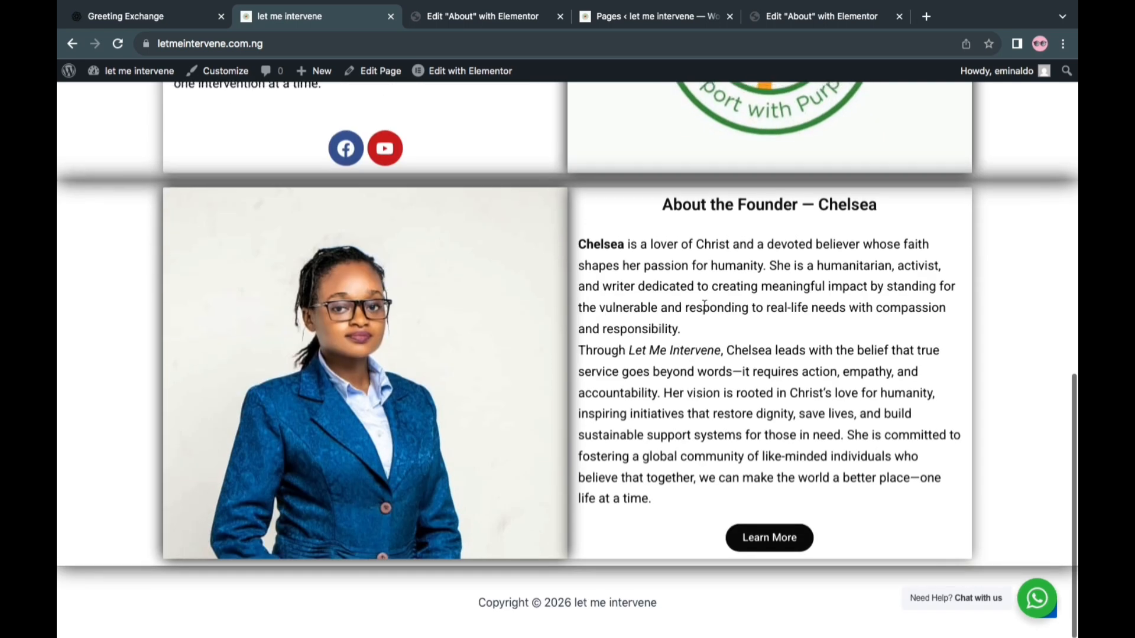
Test the hero banner's Learn More button, and return from the blog page to the home page through the site logo
{"action": "scroll", "coordinate": [704, 308], "scroll_direction": "up", "scroll_amount": 3}
{"action": "scroll", "coordinate": [704, 308], "scroll_direction": "up", "scroll_amount": 8}
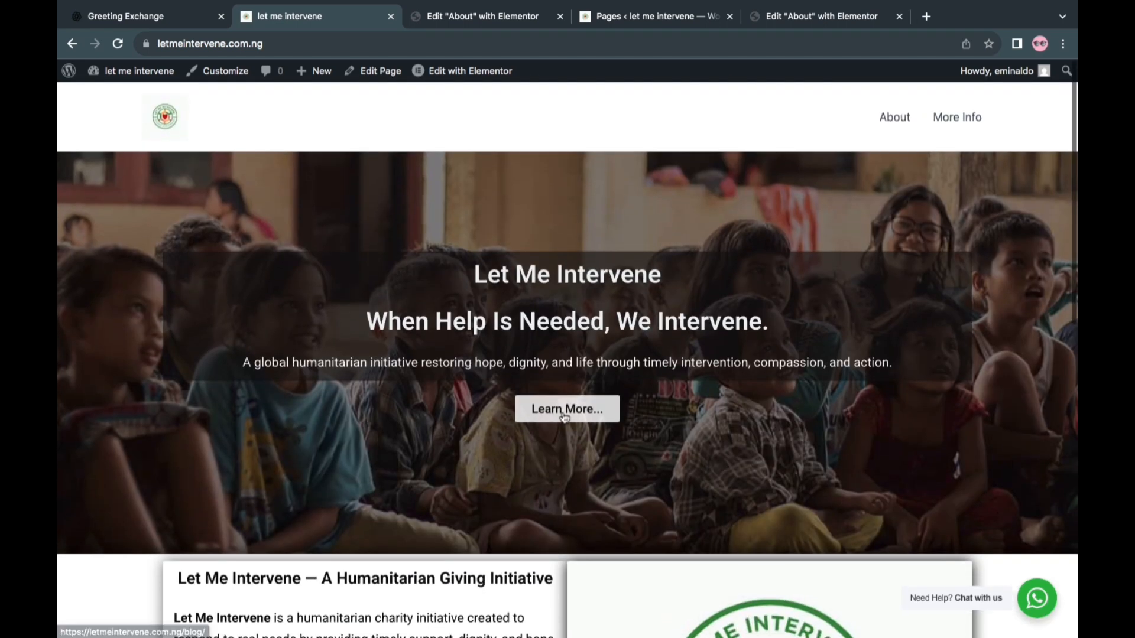
{"action": "left_click", "coordinate": [565, 417]}
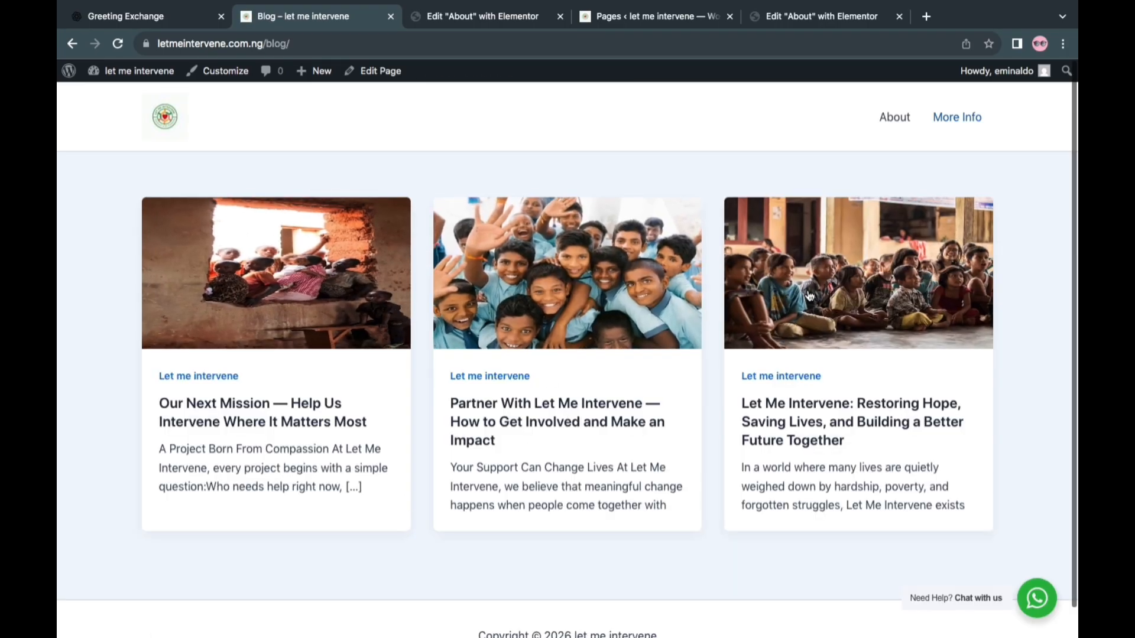
{"action": "left_click", "coordinate": [162, 129]}
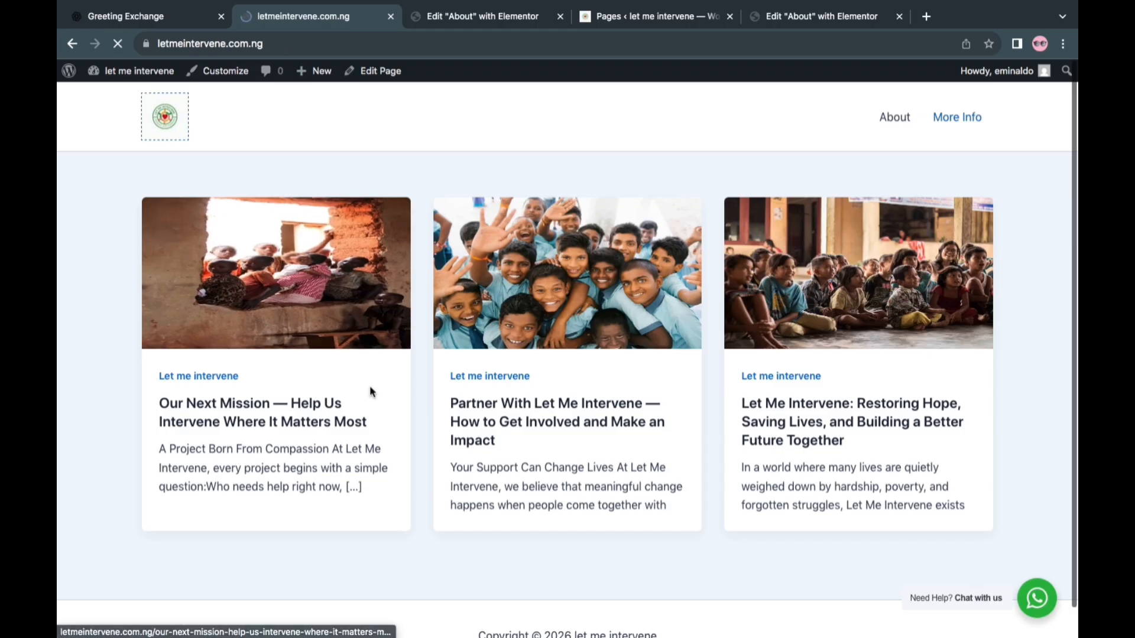
Test the founder section's Learn More button and review the About page's focus, founder and co-founder sections
{"action": "scroll", "coordinate": [481, 440], "scroll_direction": "down", "scroll_amount": 15}
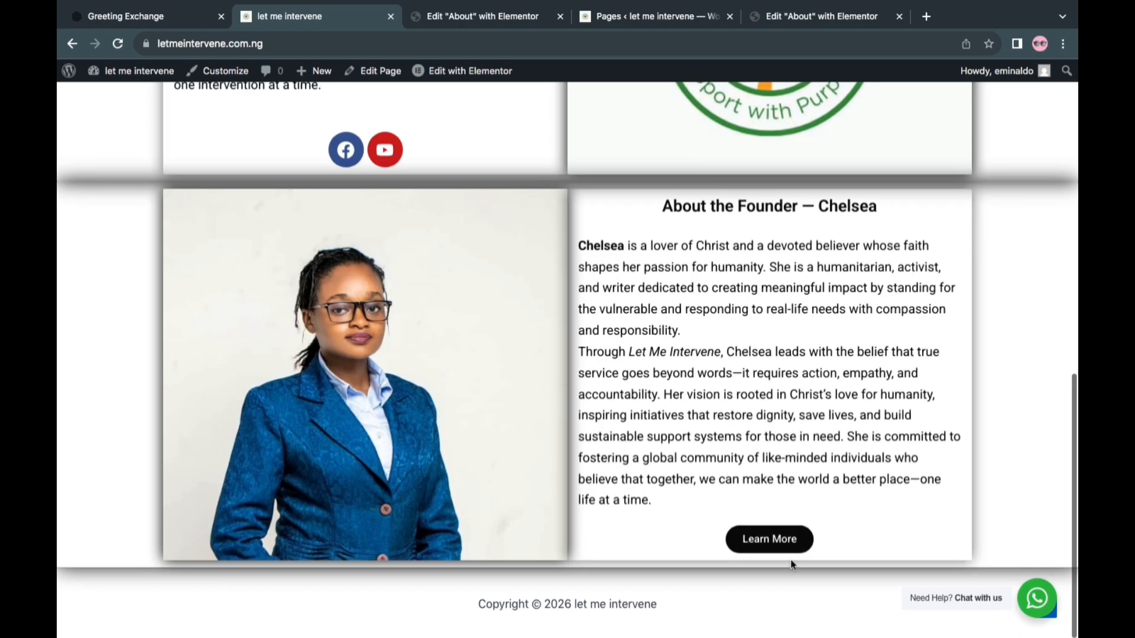
{"action": "left_click", "coordinate": [772, 535]}
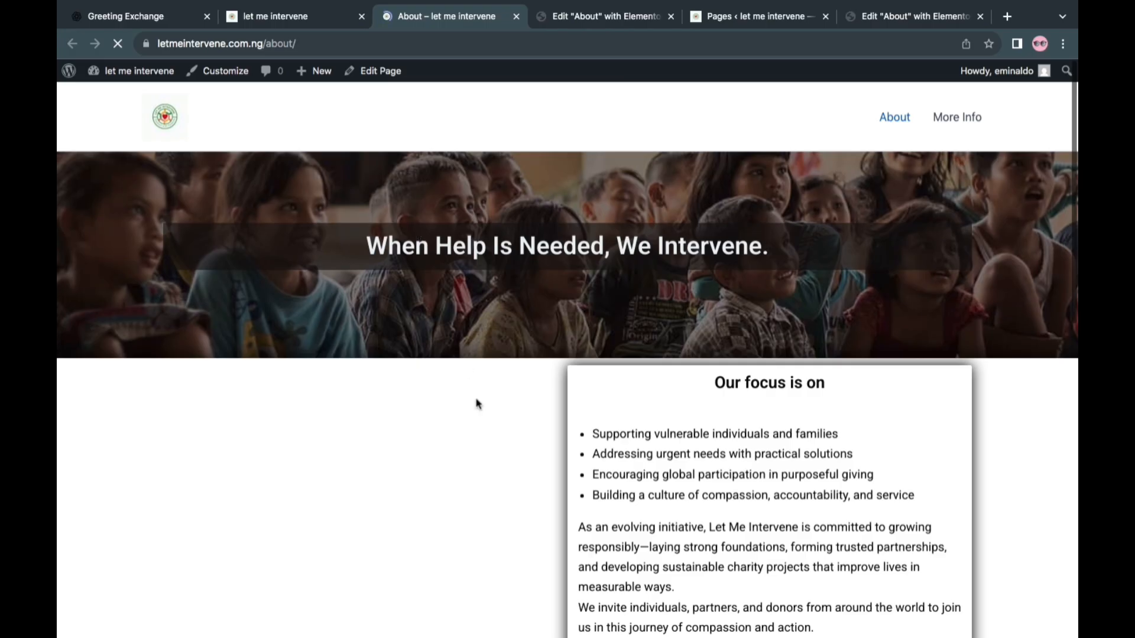
{"action": "scroll", "coordinate": [477, 403], "scroll_direction": "down", "scroll_amount": 2}
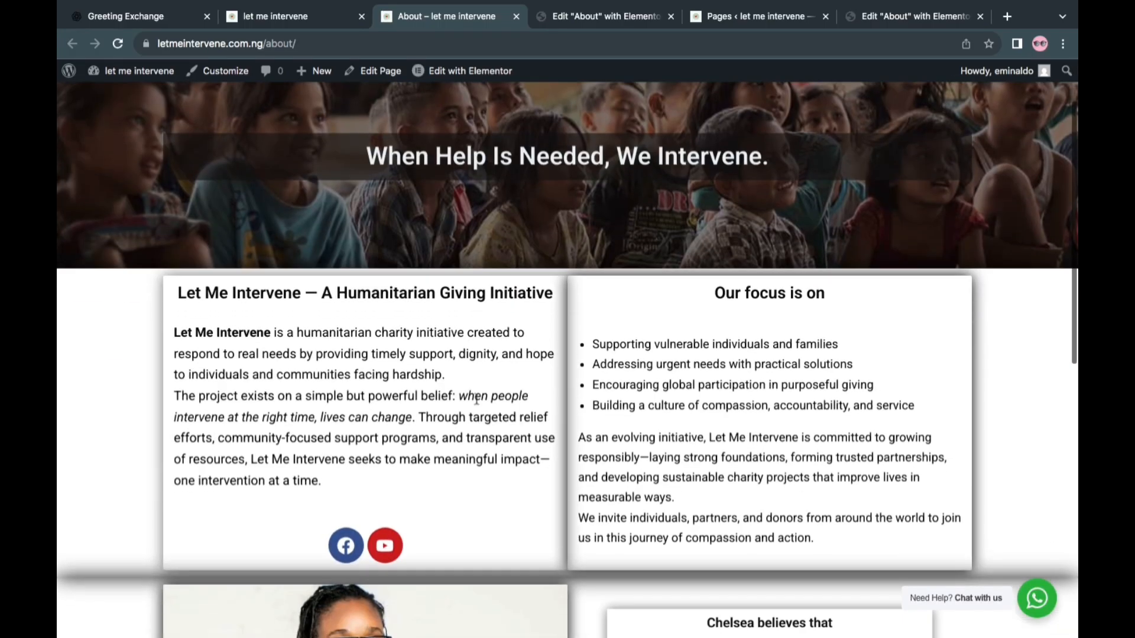
{"action": "scroll", "coordinate": [477, 402], "scroll_direction": "down", "scroll_amount": 6}
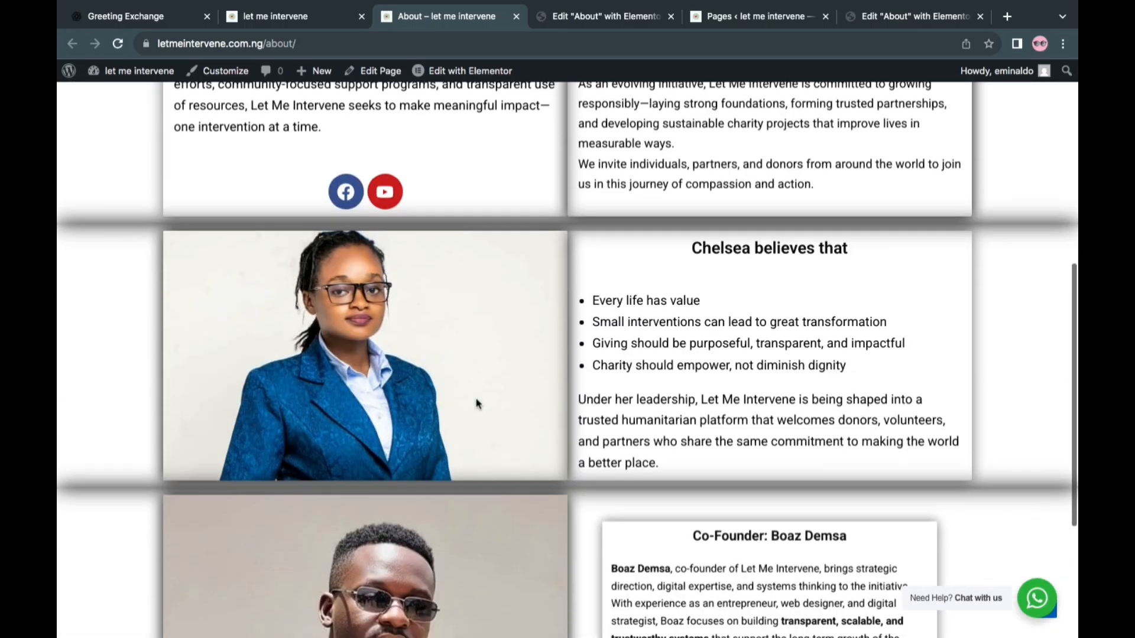
{"action": "scroll", "coordinate": [478, 404], "scroll_direction": "down", "scroll_amount": 5}
{"action": "scroll", "coordinate": [477, 404], "scroll_direction": "up", "scroll_amount": 2}
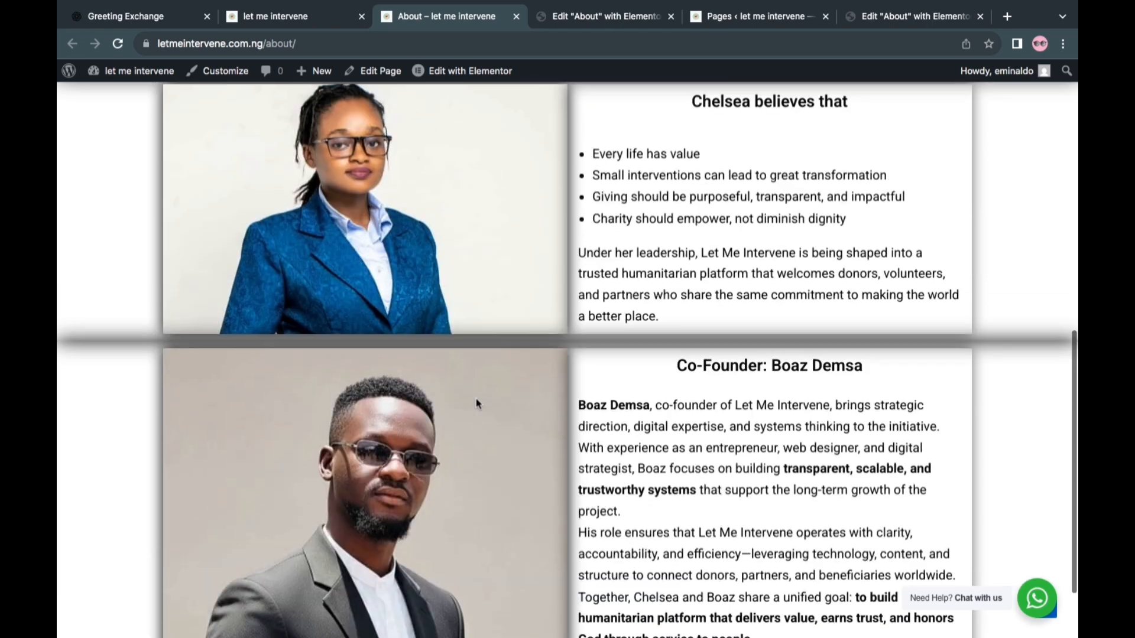
{"action": "scroll", "coordinate": [478, 403], "scroll_direction": "down", "scroll_amount": 2}
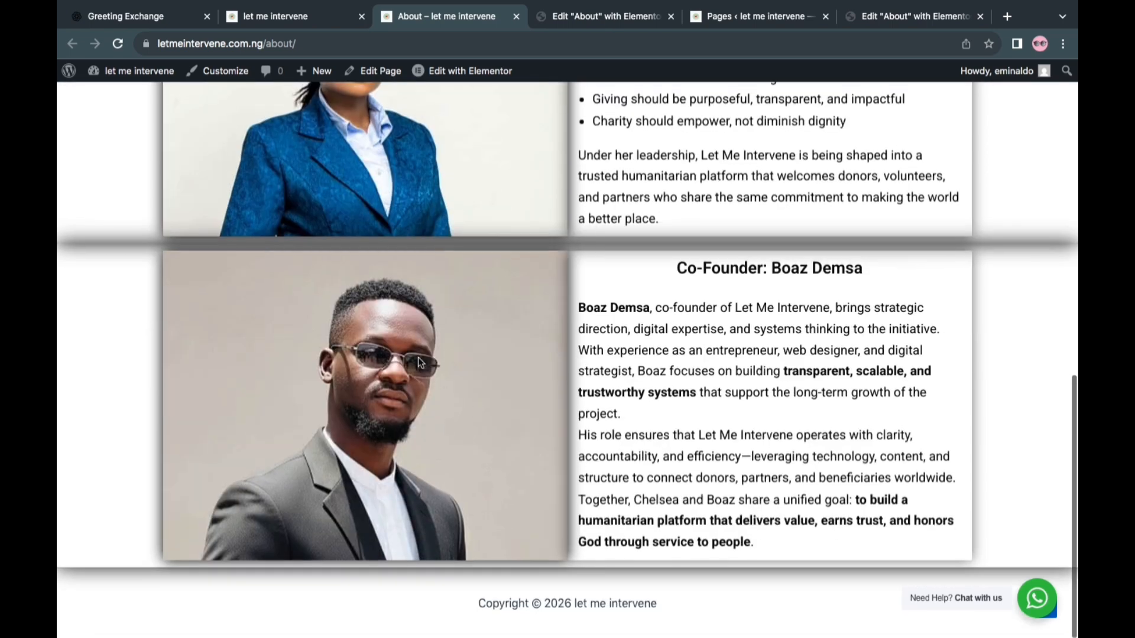
{"action": "scroll", "coordinate": [460, 353], "scroll_direction": "up", "scroll_amount": 10}
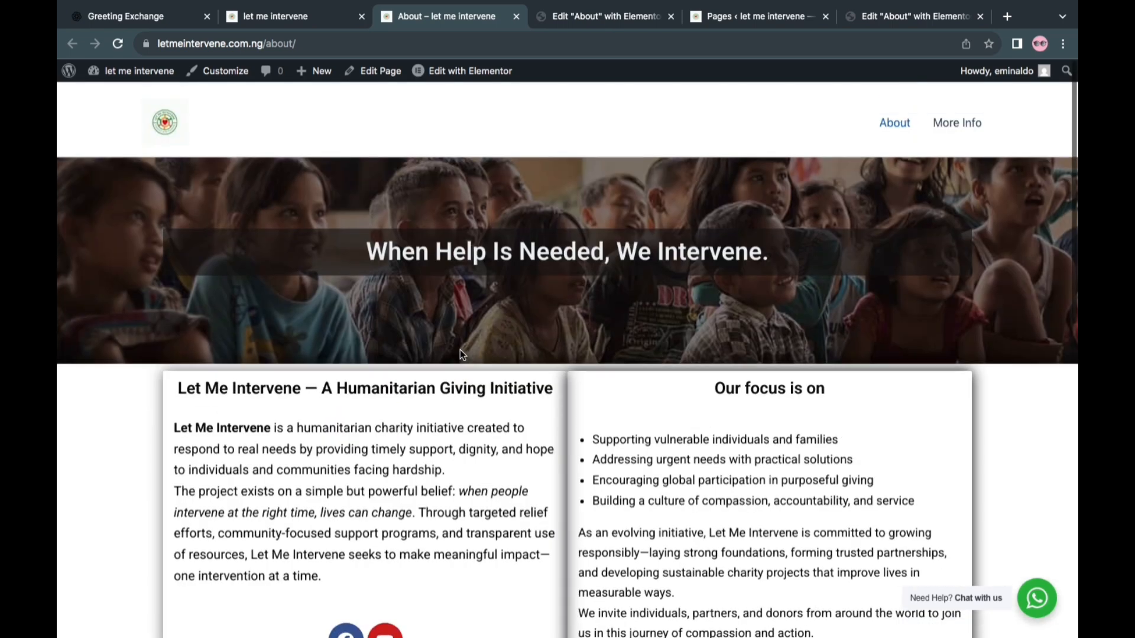
Return to the home page through the site logo and open the initiative section's Facebook and YouTube links
{"action": "left_click", "coordinate": [168, 115]}
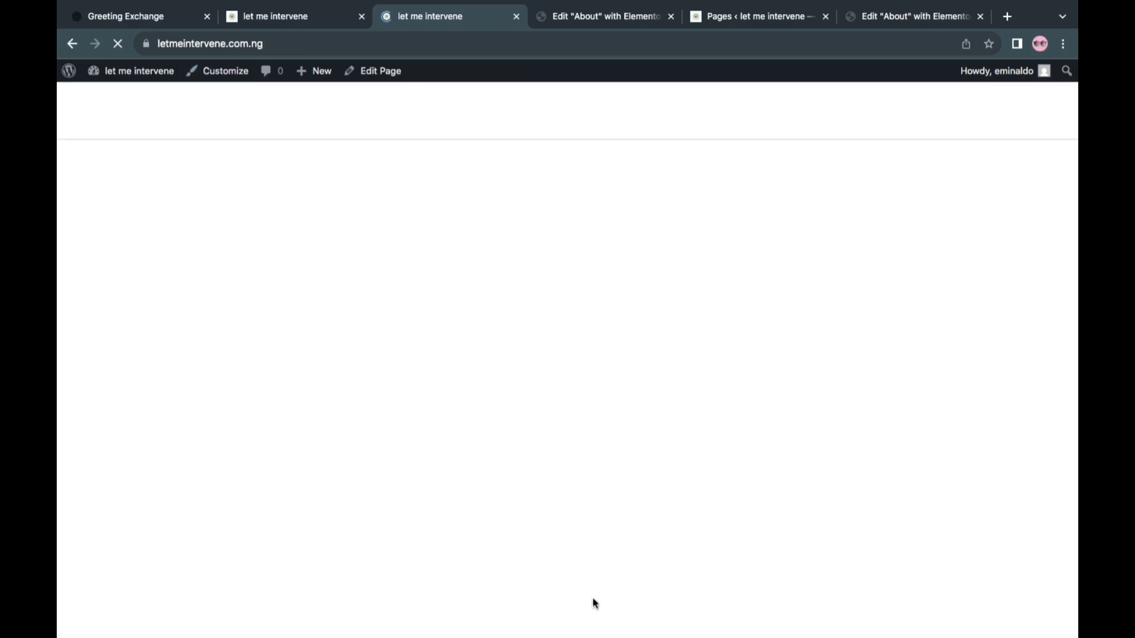
{"action": "scroll", "coordinate": [522, 379], "scroll_direction": "down", "scroll_amount": 6}
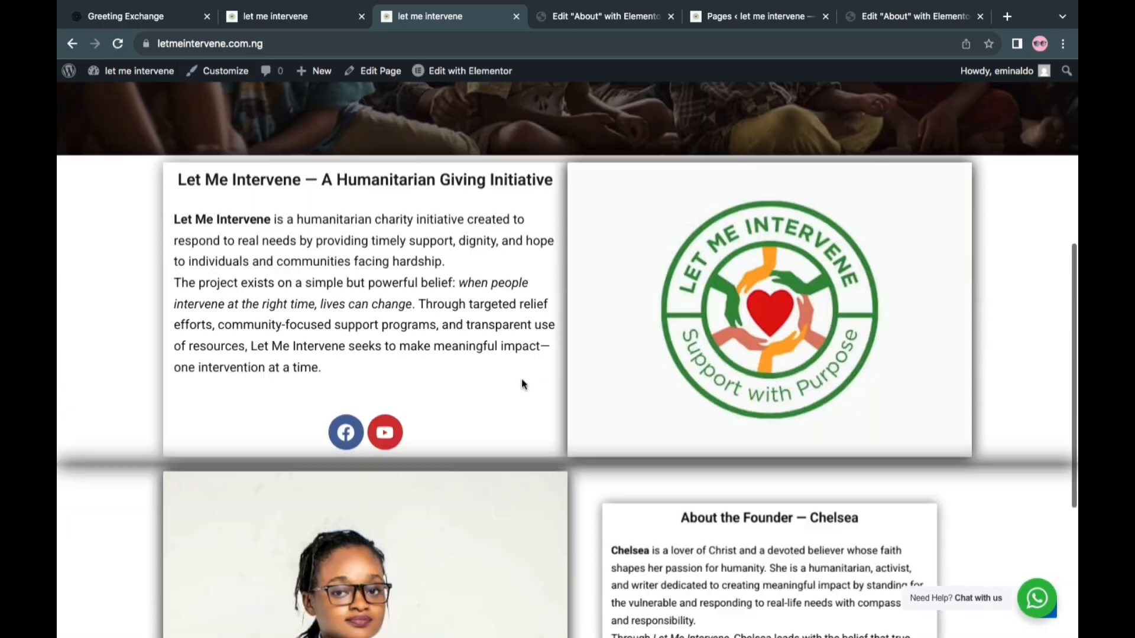
{"action": "left_click", "coordinate": [348, 434]}
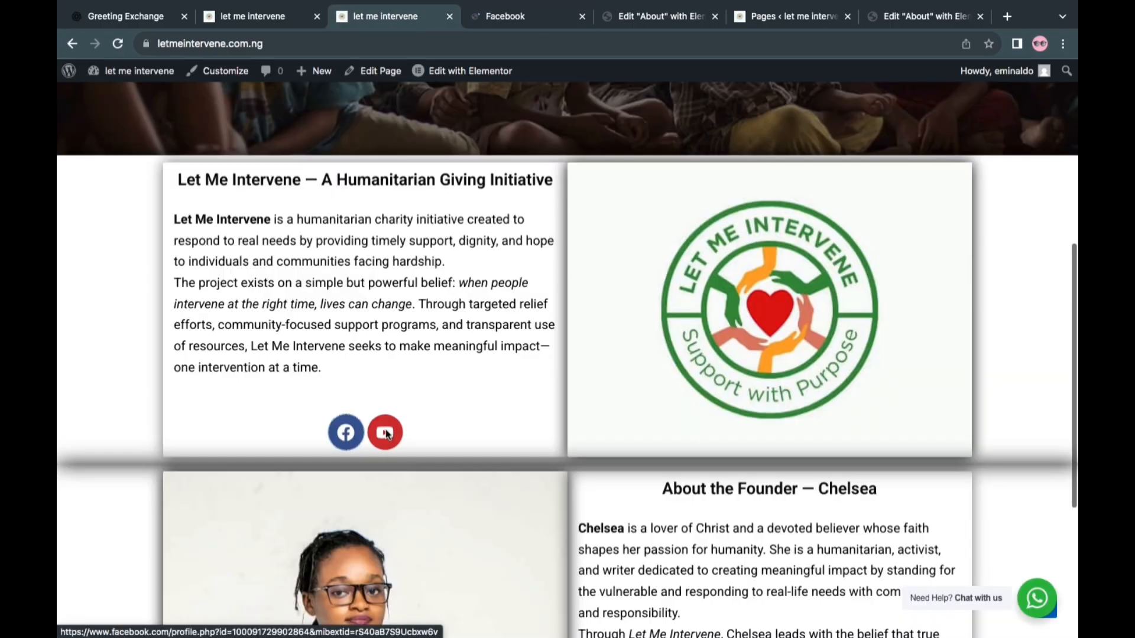
{"action": "left_click", "coordinate": [385, 433]}
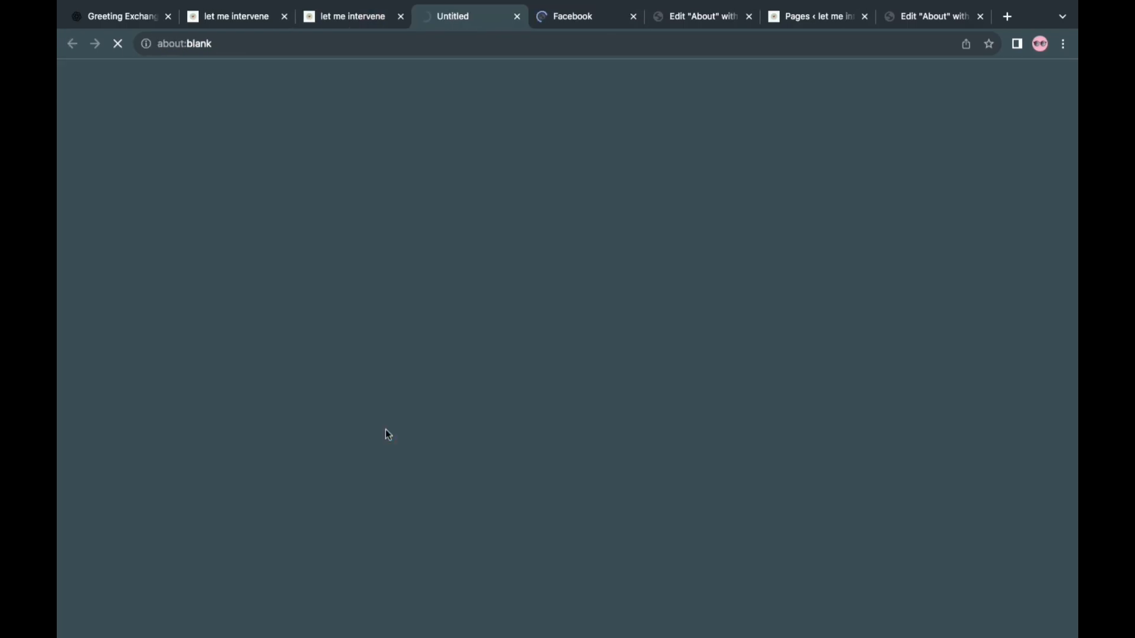
Check the let_me_intervene Facebook page and the Let_me_intervene YouTube channel that the social links open
{"action": "left_click", "coordinate": [572, 16]}
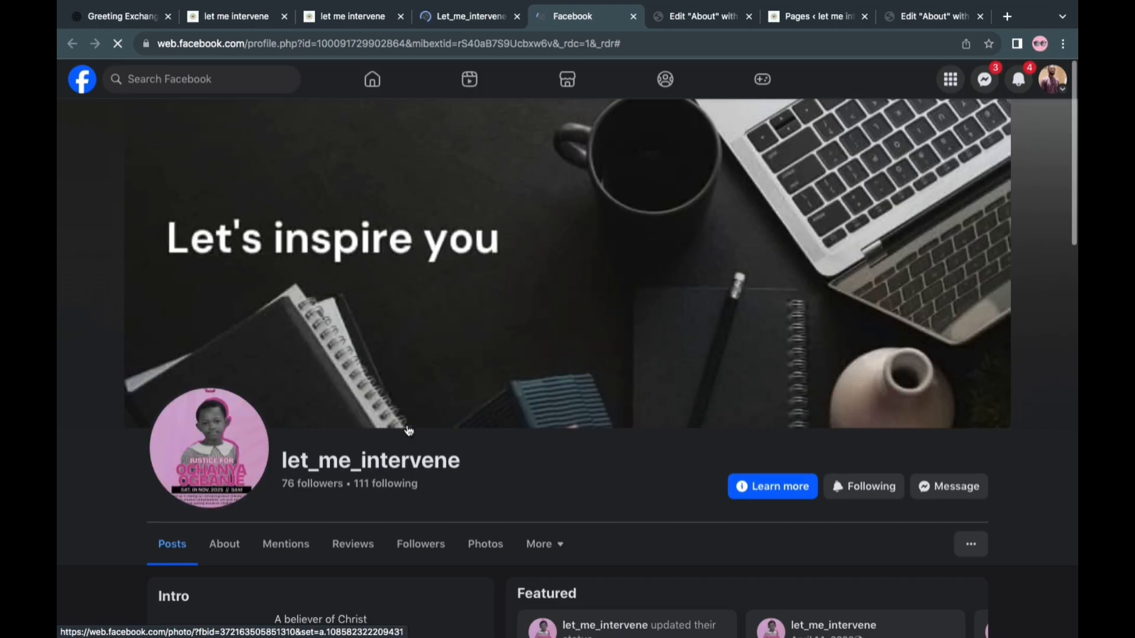
{"action": "scroll", "coordinate": [408, 430], "scroll_direction": "down", "scroll_amount": 6}
{"action": "scroll", "coordinate": [406, 426], "scroll_direction": "up", "scroll_amount": 4}
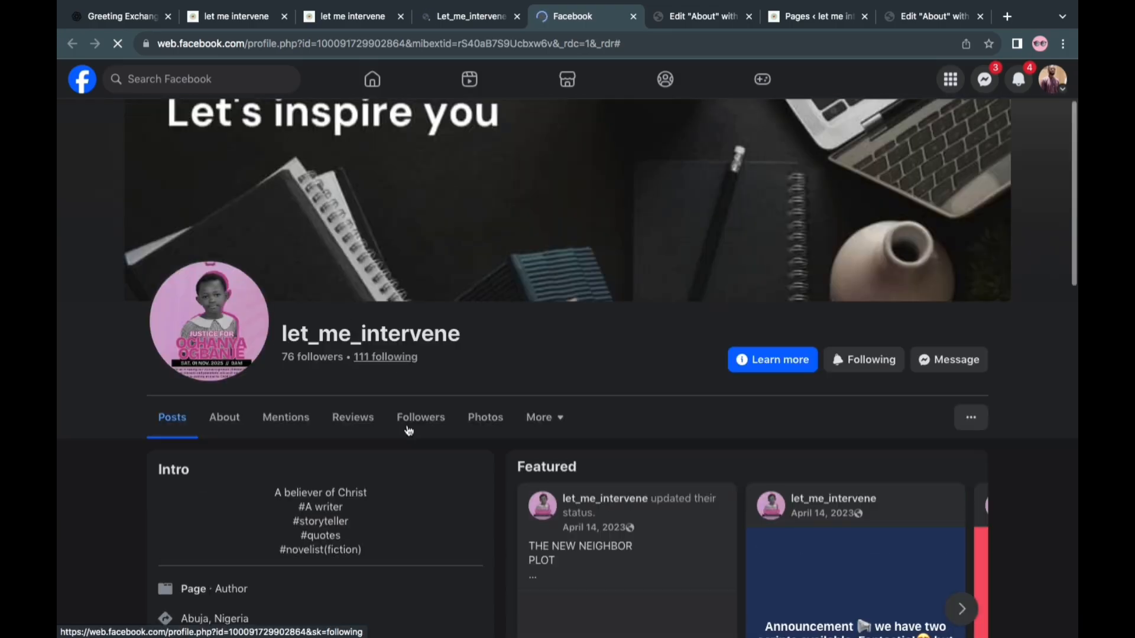
{"action": "scroll", "coordinate": [409, 429], "scroll_direction": "down", "scroll_amount": 2}
{"action": "scroll", "coordinate": [407, 424], "scroll_direction": "up", "scroll_amount": 3}
{"action": "key", "text": "ctrl+shift+Tab"}
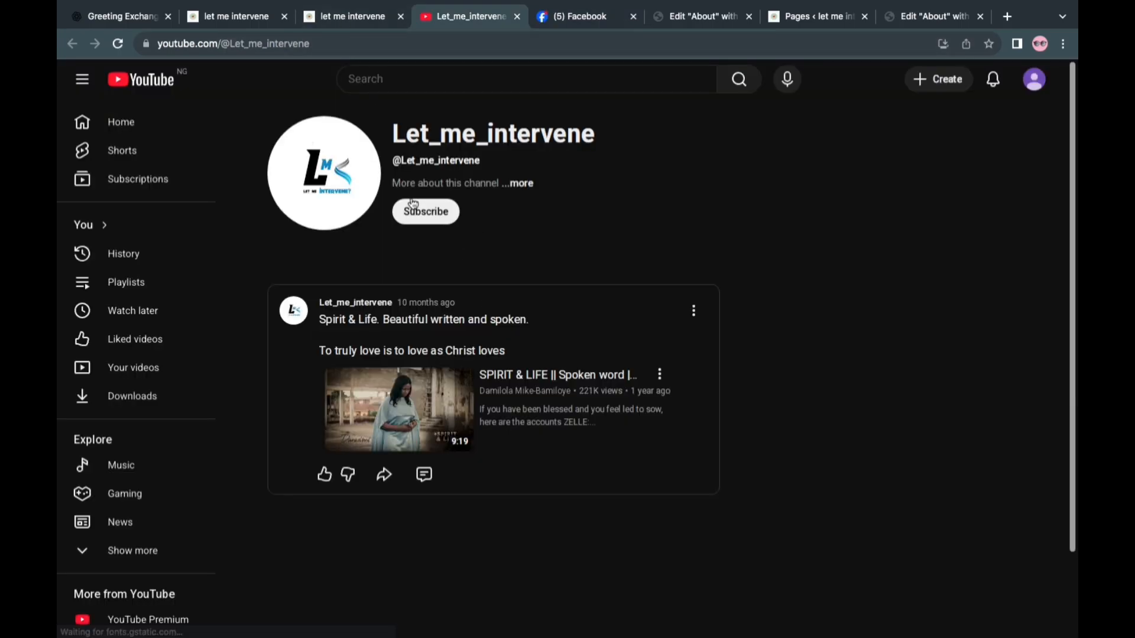
Return to the live home page and review its hero banner and initiative section
{"action": "left_click", "coordinate": [363, 21]}
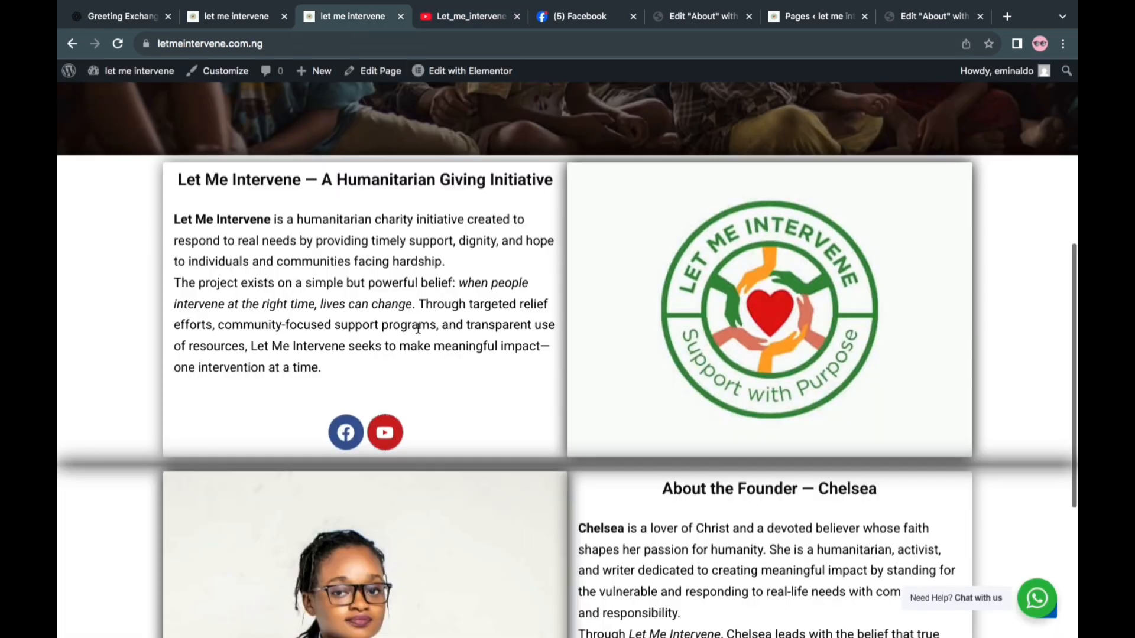
{"action": "scroll", "coordinate": [379, 375], "scroll_direction": "up", "scroll_amount": 2}
{"action": "scroll", "coordinate": [377, 372], "scroll_direction": "up", "scroll_amount": 2}
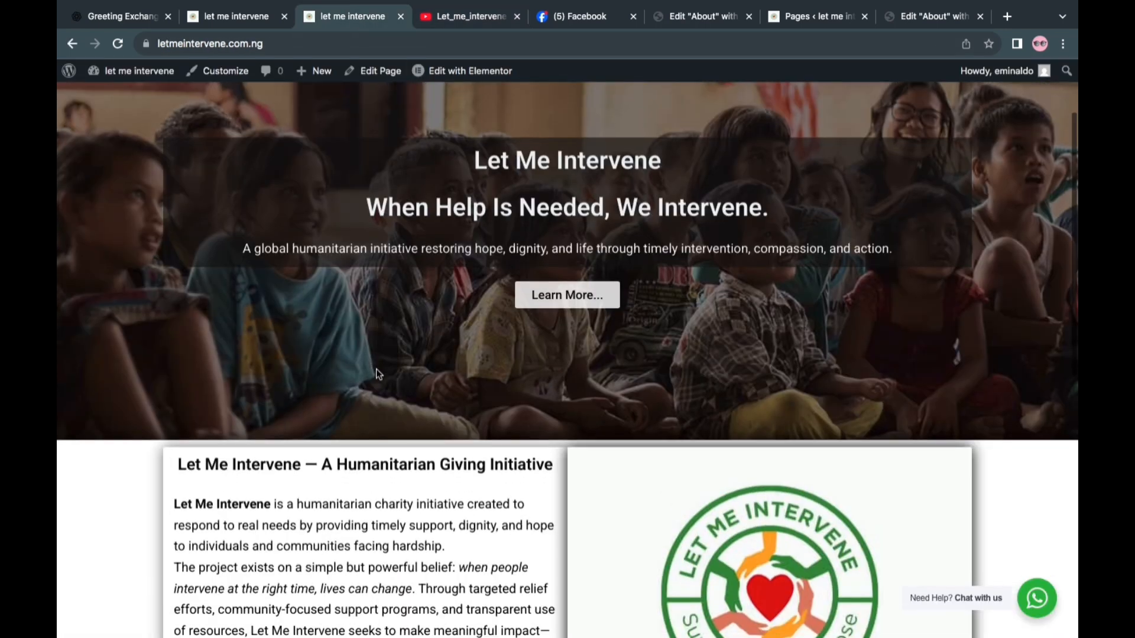
{"action": "scroll", "coordinate": [377, 372], "scroll_direction": "down", "scroll_amount": 10}
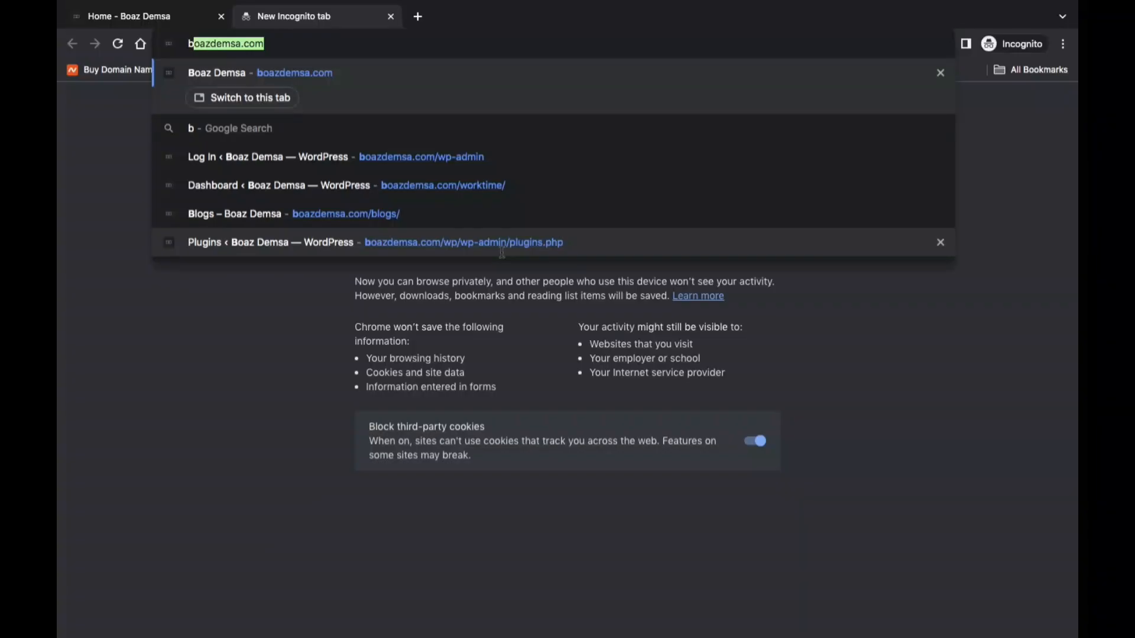
Load the co-founder's personal website in the incognito window and open its web design page through Start Here
{"action": "type", "text": "boazd"}
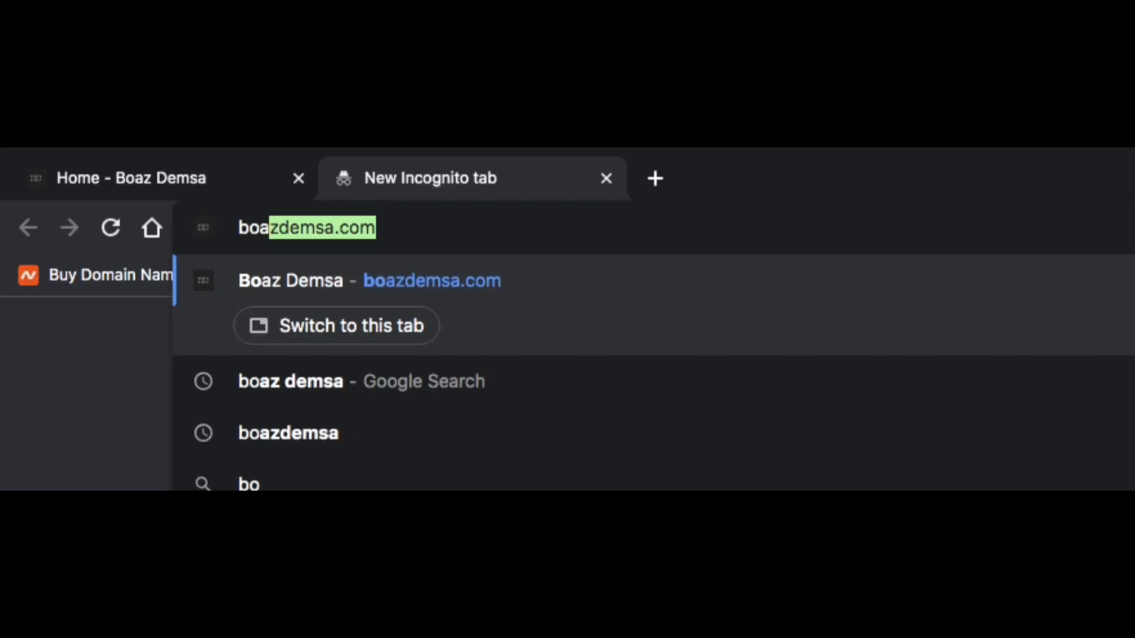
{"action": "key", "text": "Right"}
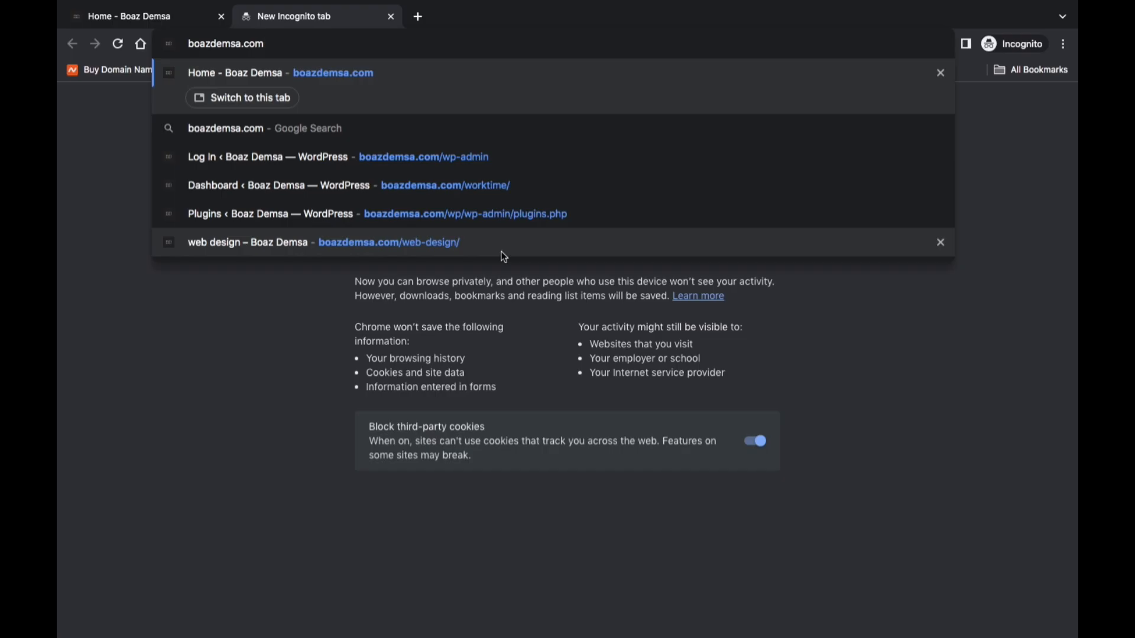
{"action": "key", "text": "Return"}
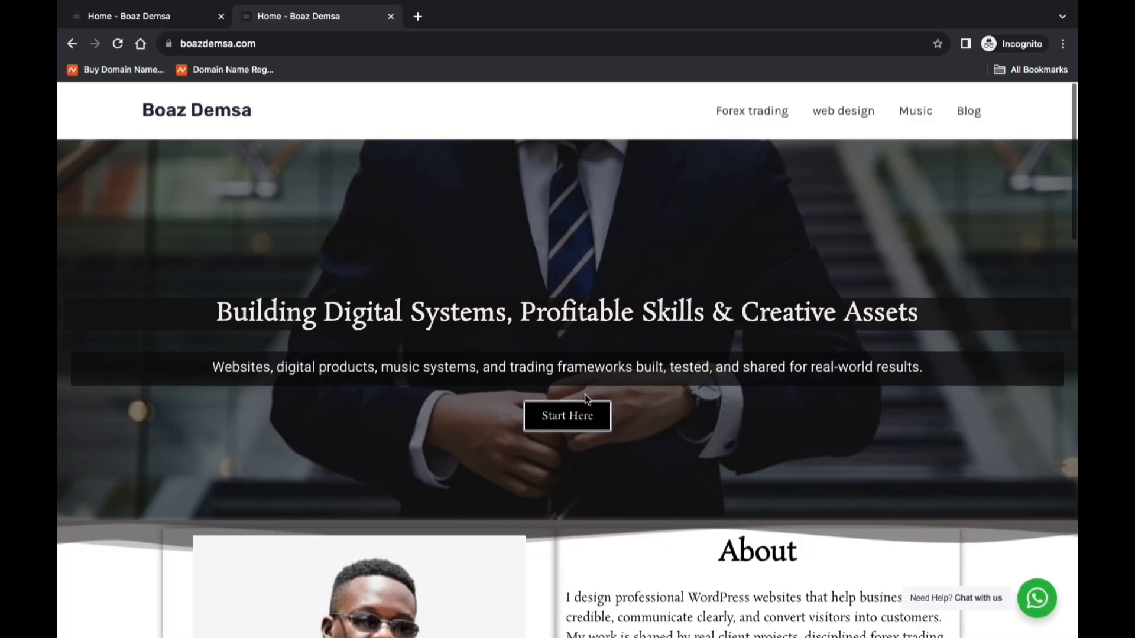
{"action": "left_click", "coordinate": [577, 422]}
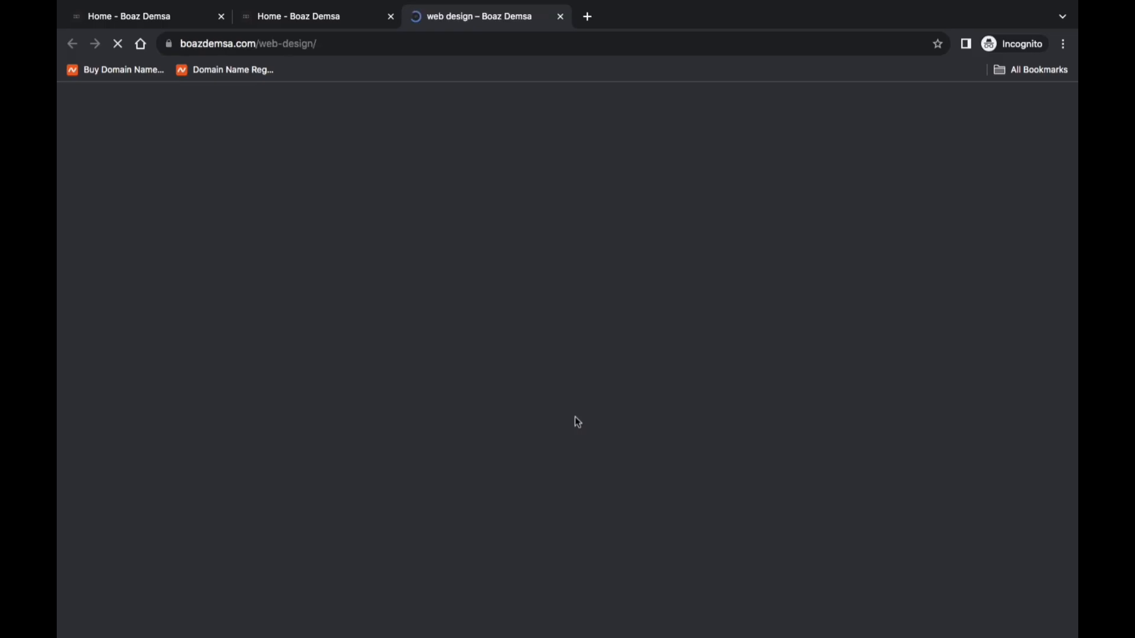
Open the web design page's Get your website and Learn Web Design links
{"action": "scroll", "coordinate": [609, 337], "scroll_direction": "down", "scroll_amount": 5}
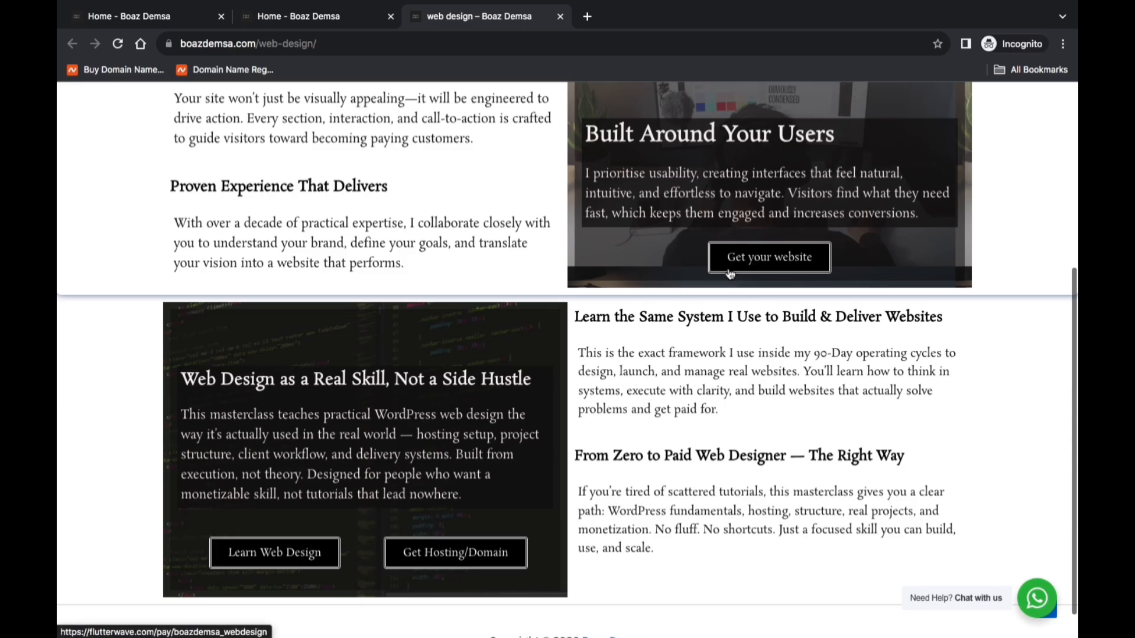
{"action": "left_click", "coordinate": [786, 265]}
{"action": "scroll", "coordinate": [163, 420], "scroll_direction": "down", "scroll_amount": 1}
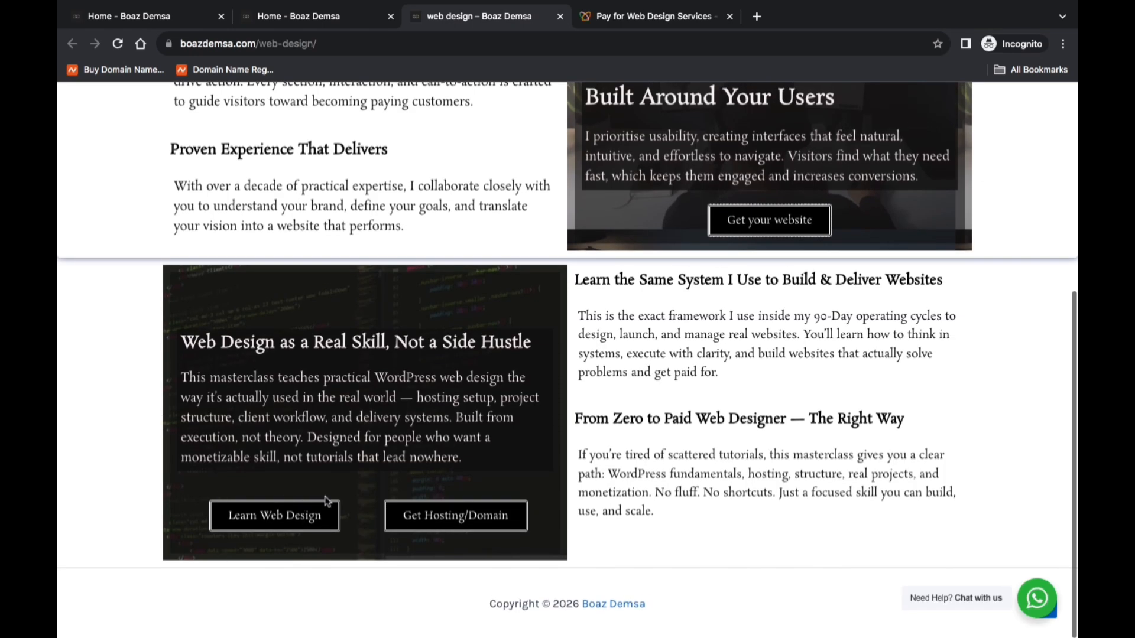
{"action": "left_click", "coordinate": [296, 519]}
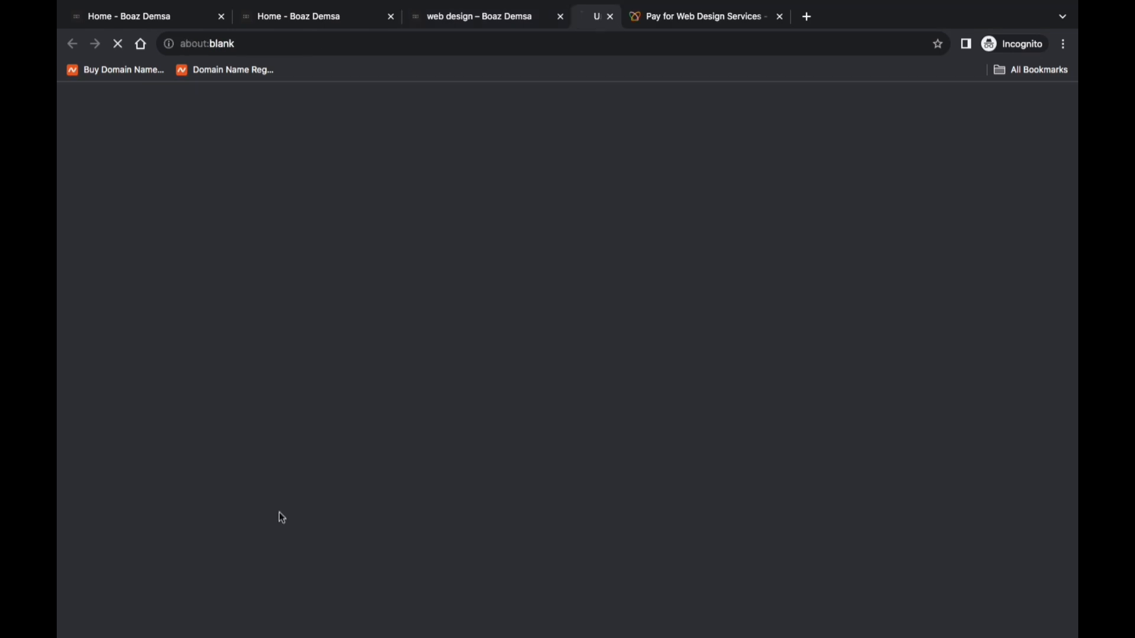